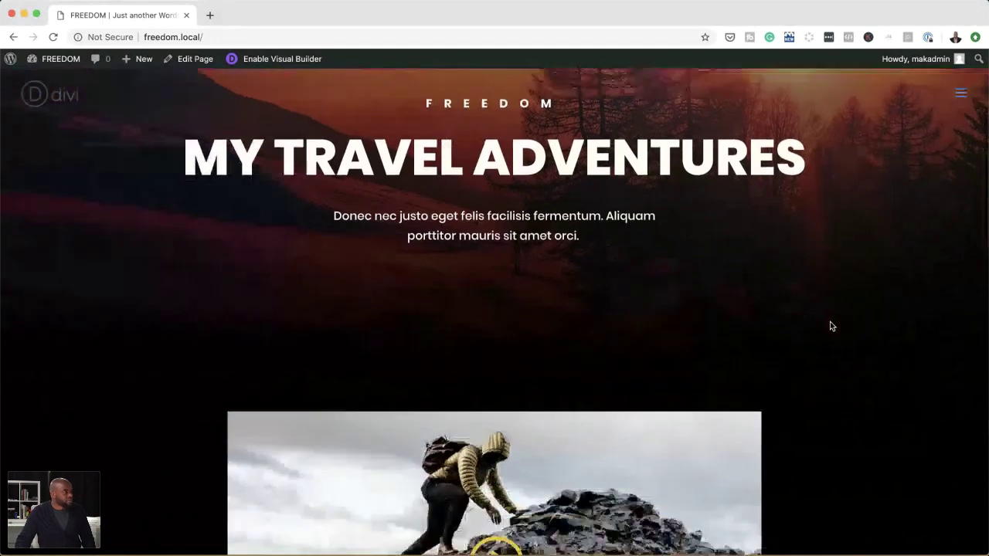
Look over the whole home page, from the My Travel Adventures header down to the footer and back.
scroll(830, 324, down, 2)
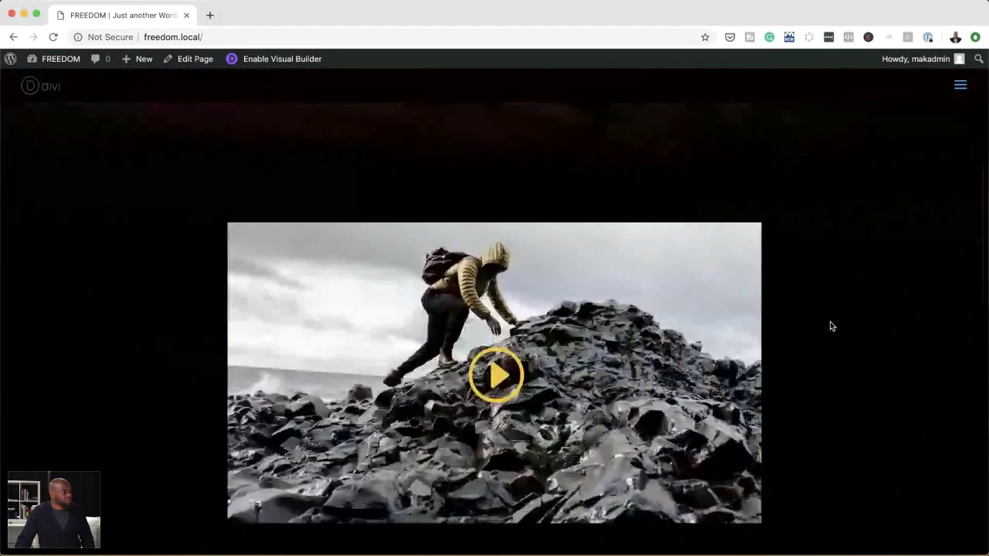
scroll(831, 324, down, 8)
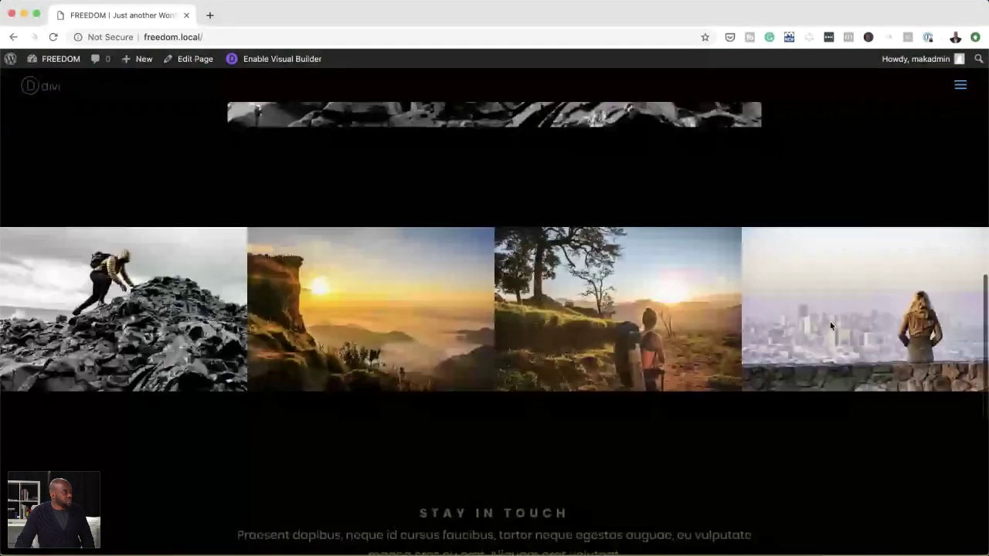
scroll(848, 459, down, 3)
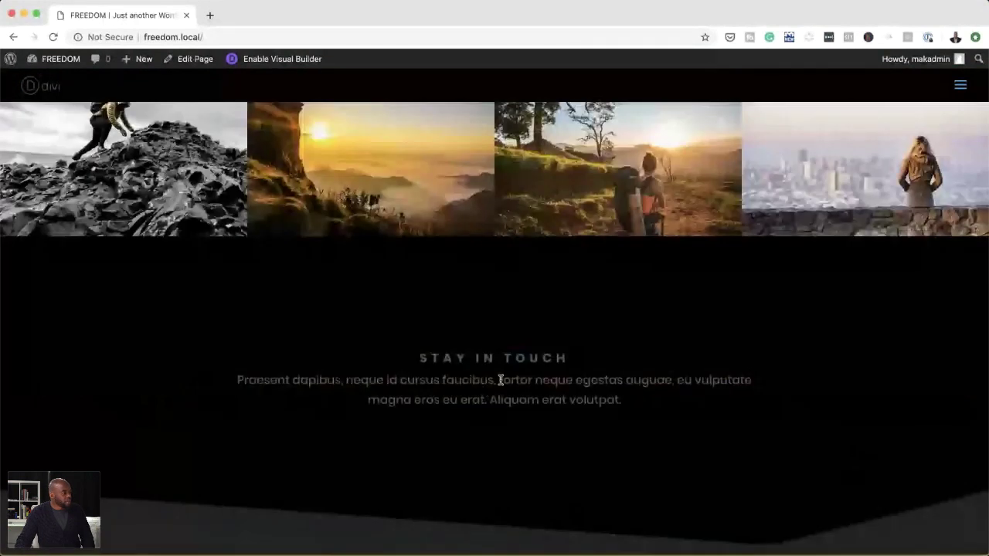
scroll(846, 433, down, 6)
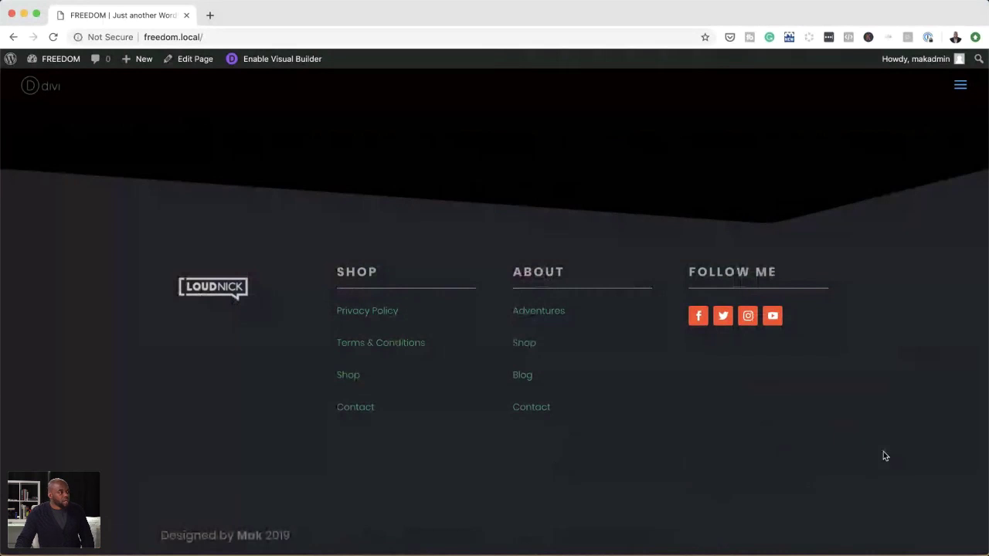
scroll(863, 404, up, 2)
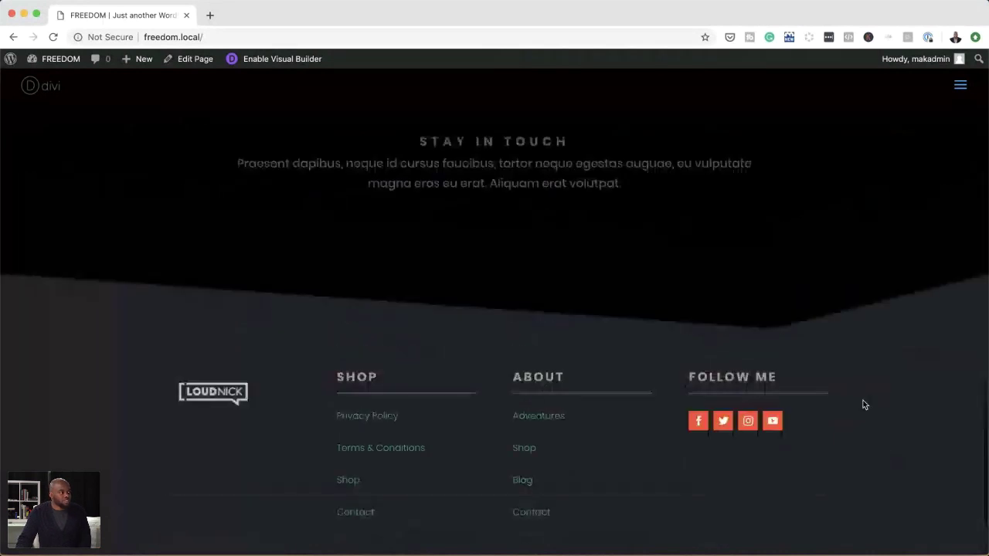
scroll(864, 405, up, 5)
scroll(865, 405, up, 10)
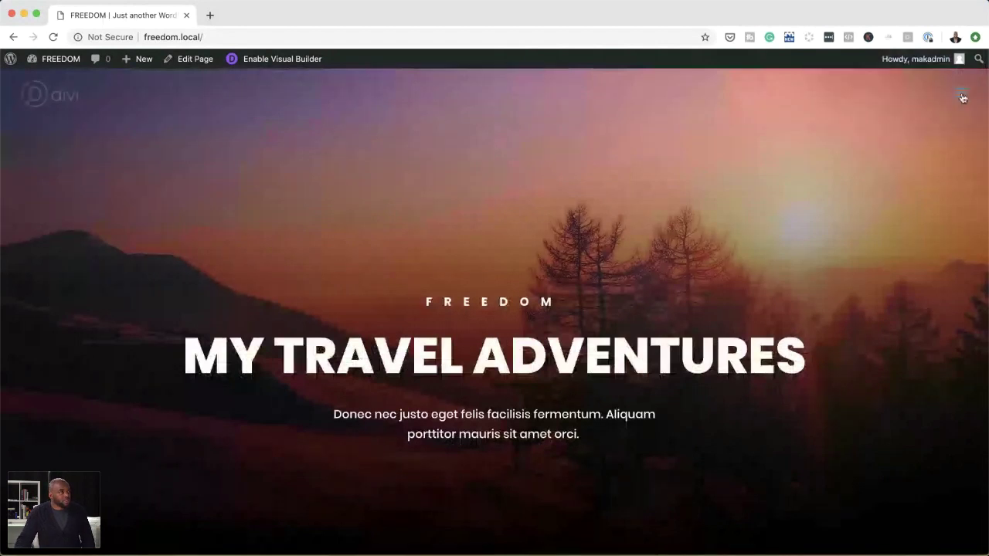
Go to the site's Start Shopping page and view the Shoe Two product page.
click(963, 98)
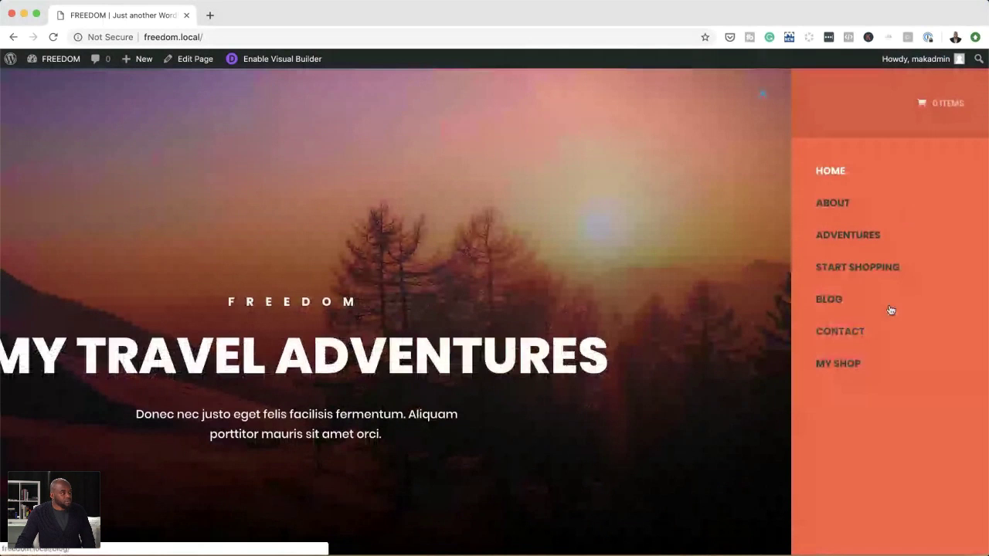
click(858, 267)
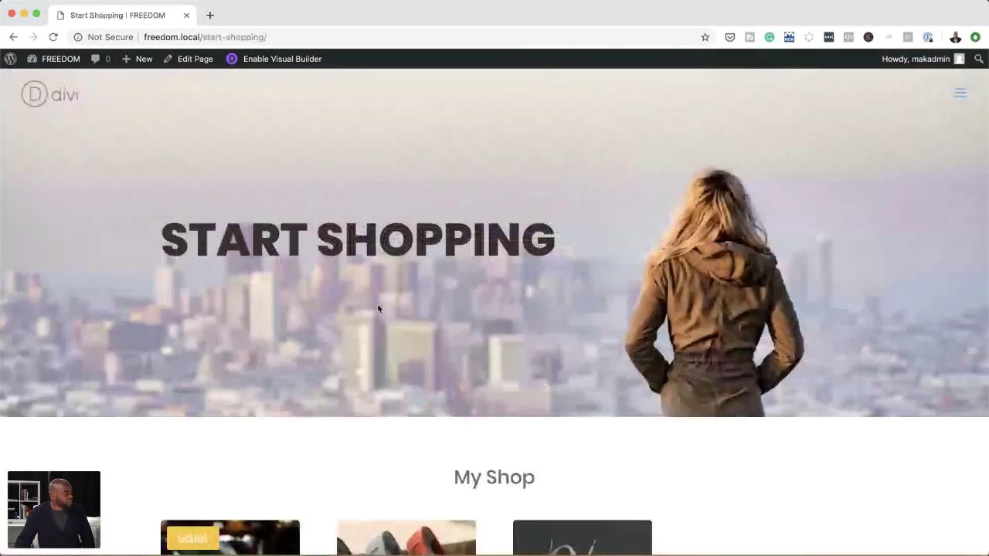
scroll(881, 514, down, 4)
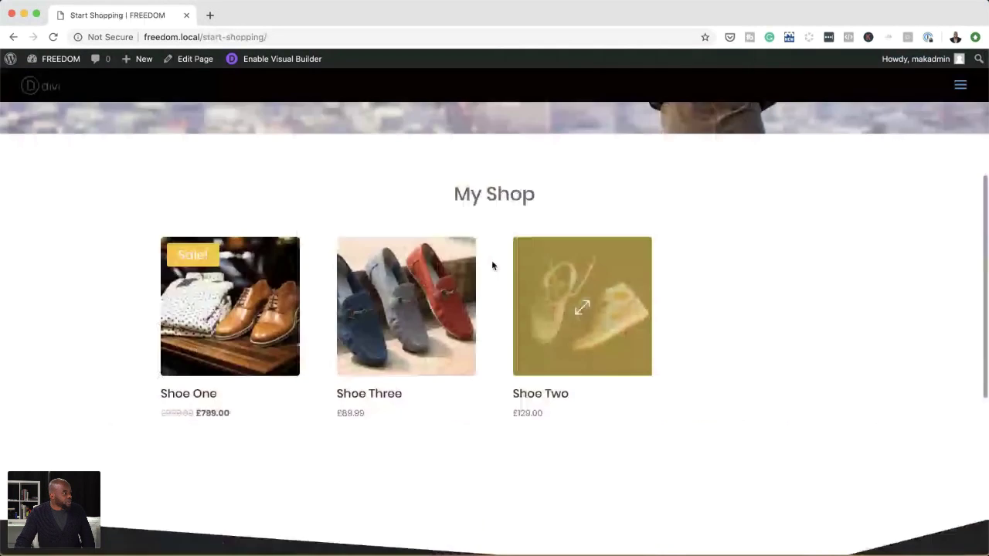
click(561, 313)
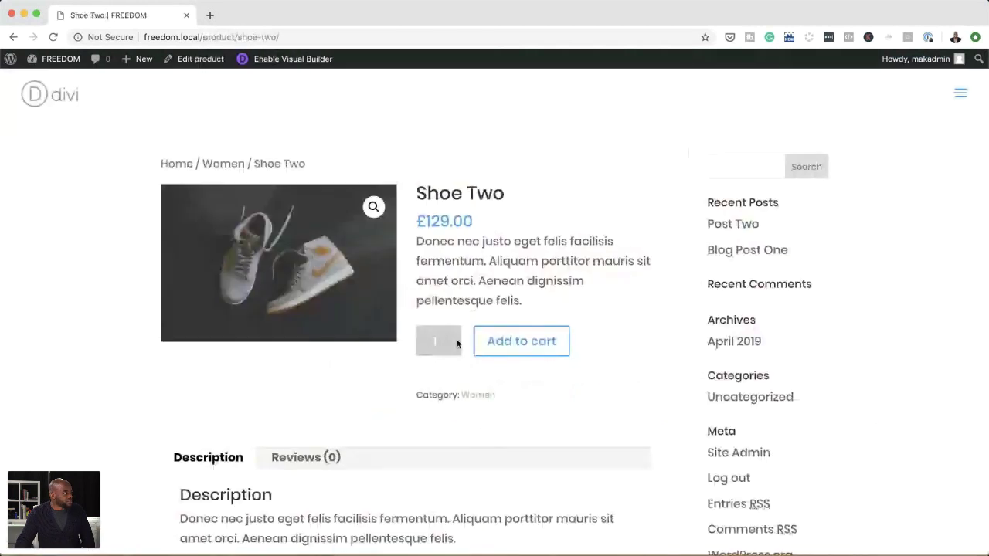
Return to the shop listing and examine the Shoe Three product page, including its related products.
click(13, 39)
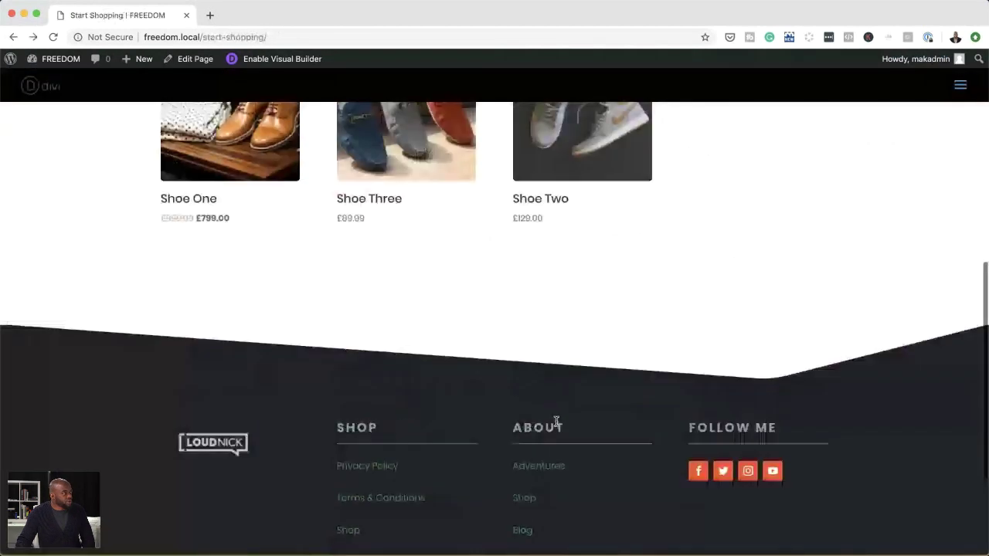
scroll(557, 421, up, 2)
click(390, 259)
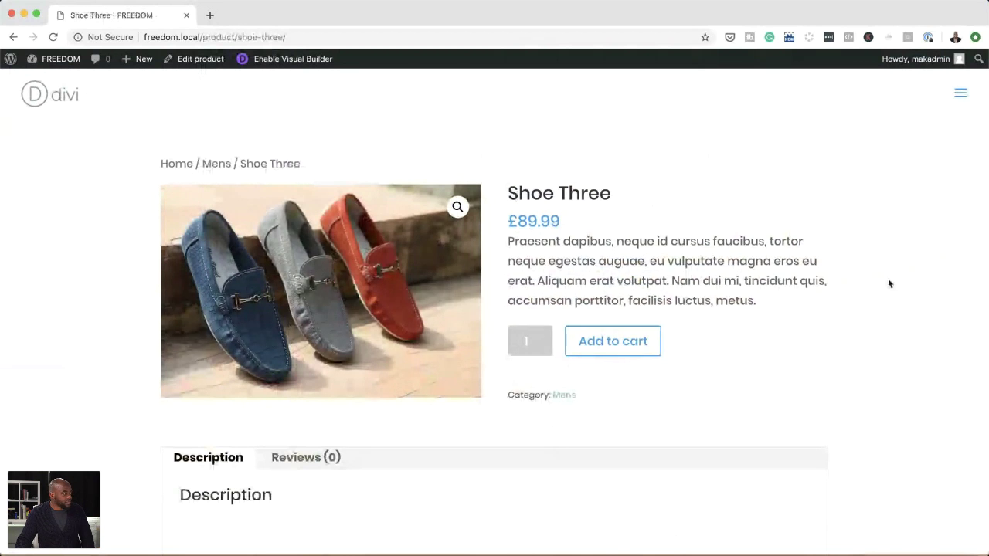
scroll(888, 284, down, 4)
scroll(903, 469, down, 3)
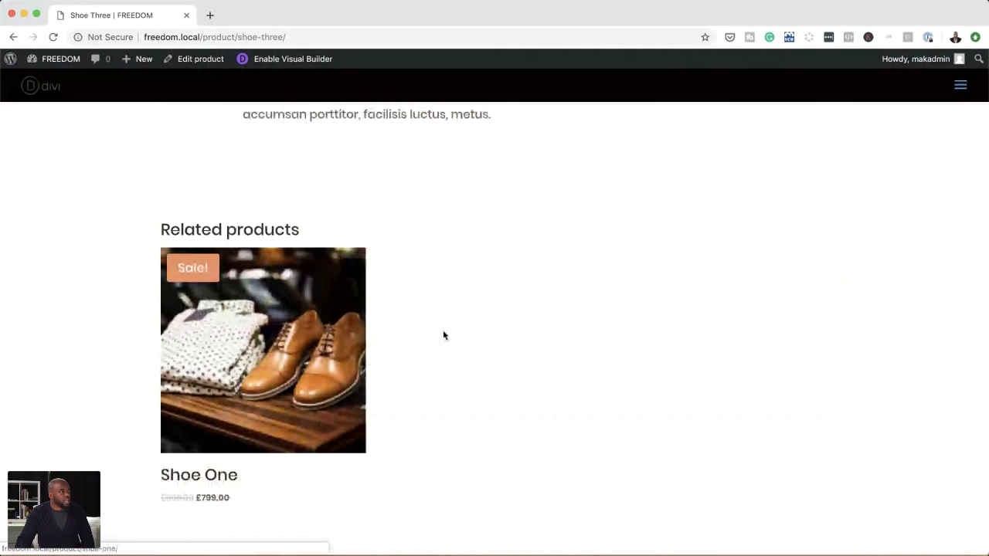
scroll(541, 344, up, 6)
scroll(541, 344, up, 2)
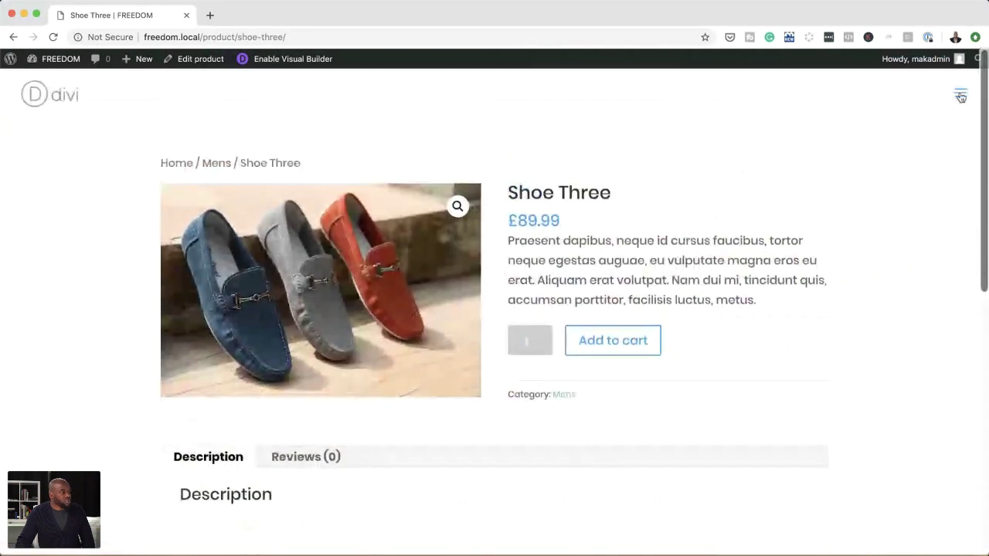
Go to the site's Contact page and look over its header, contact form and footer.
click(949, 93)
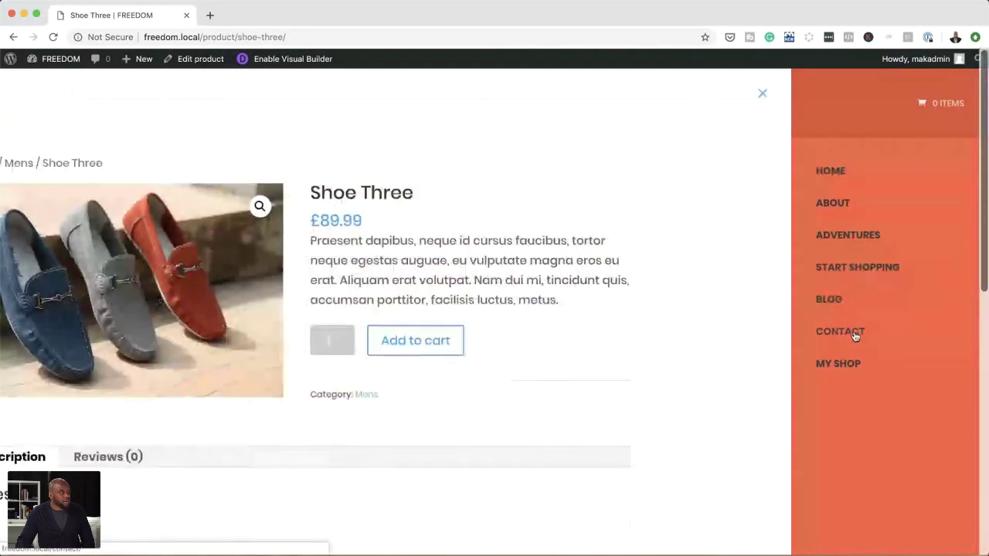
click(847, 334)
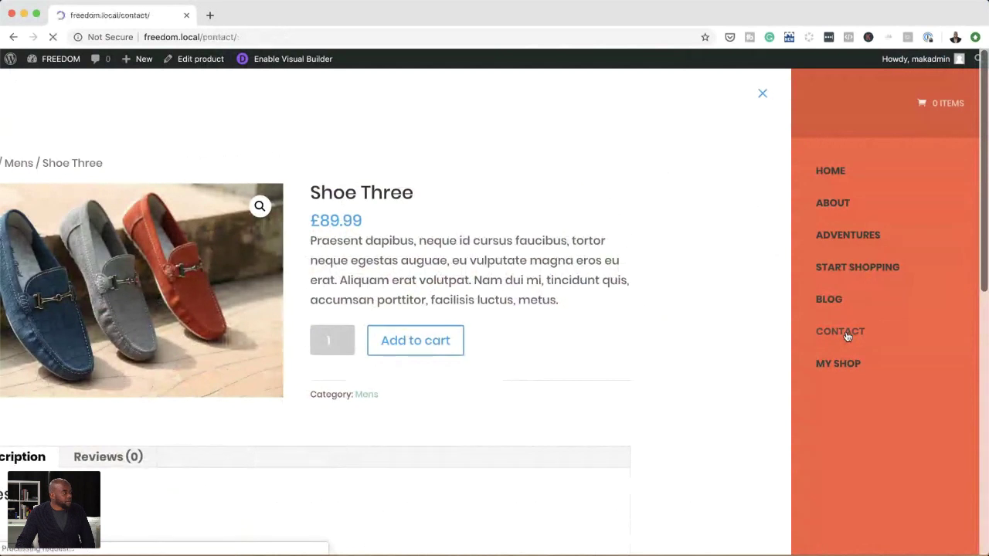
scroll(692, 344, down, 4)
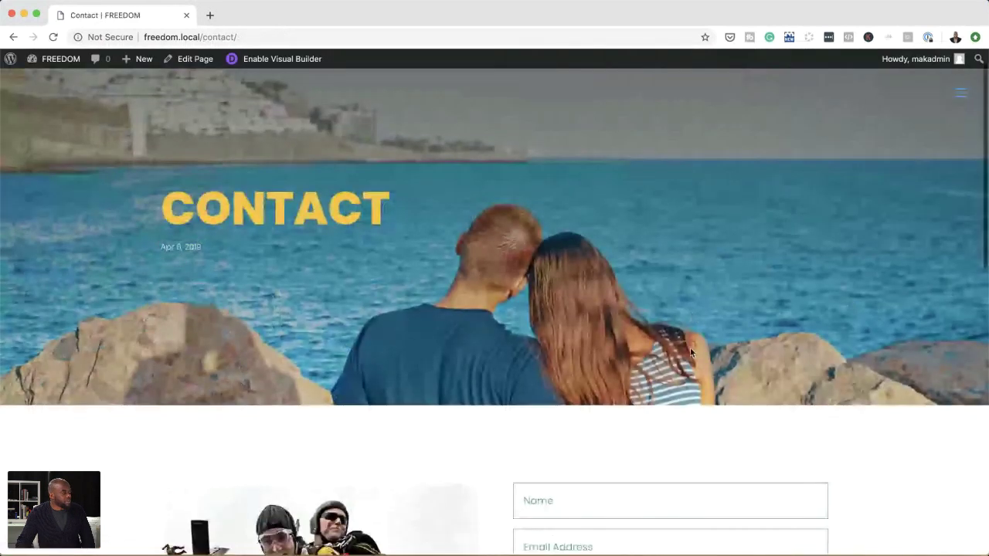
scroll(695, 387, down, 2)
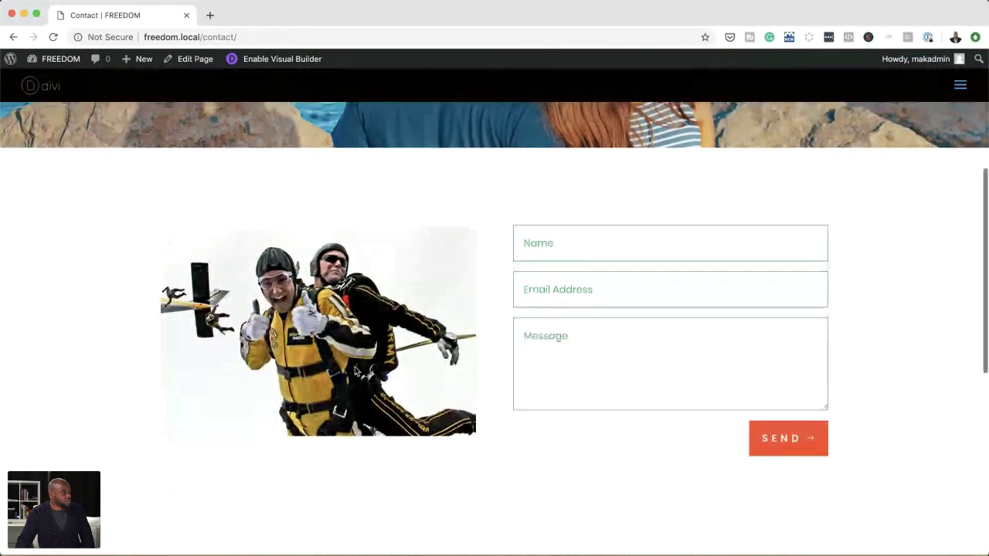
scroll(746, 424, down, 5)
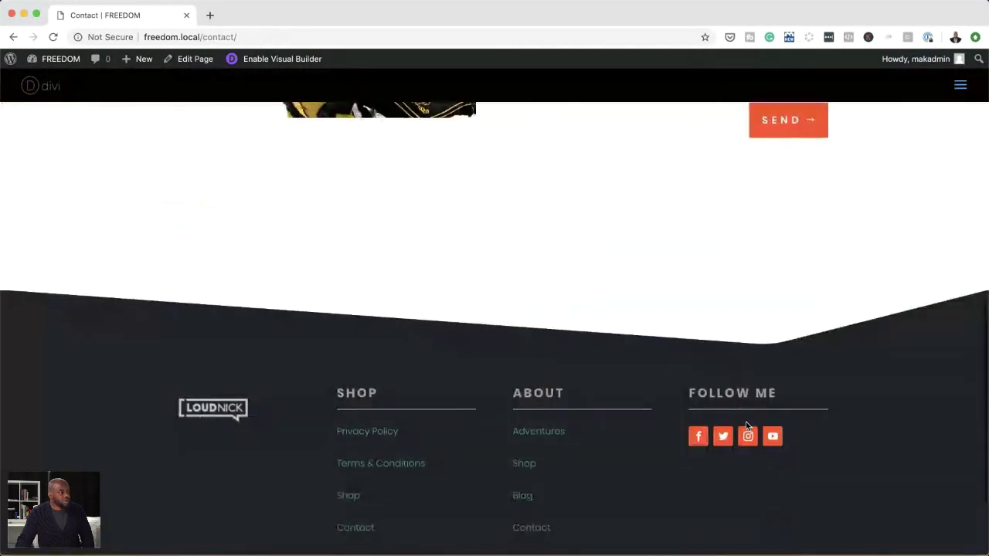
scroll(745, 424, down, 1)
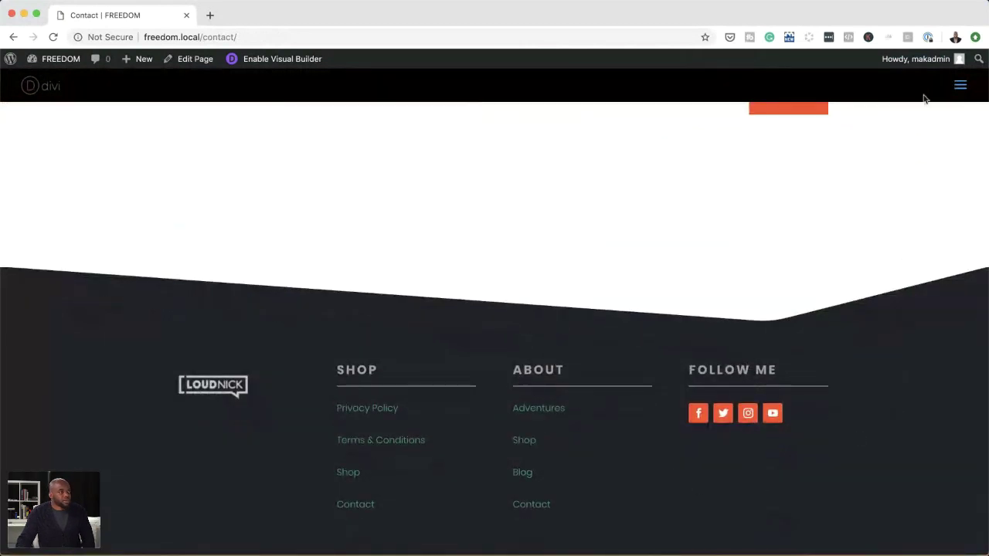
Go to the site's Adventures page and look through its photo gallery.
click(960, 88)
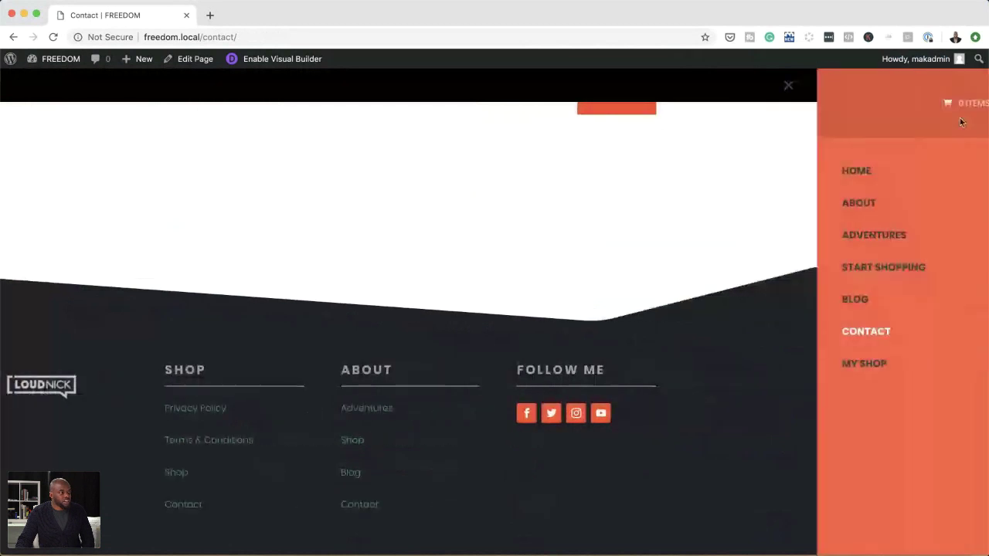
click(848, 236)
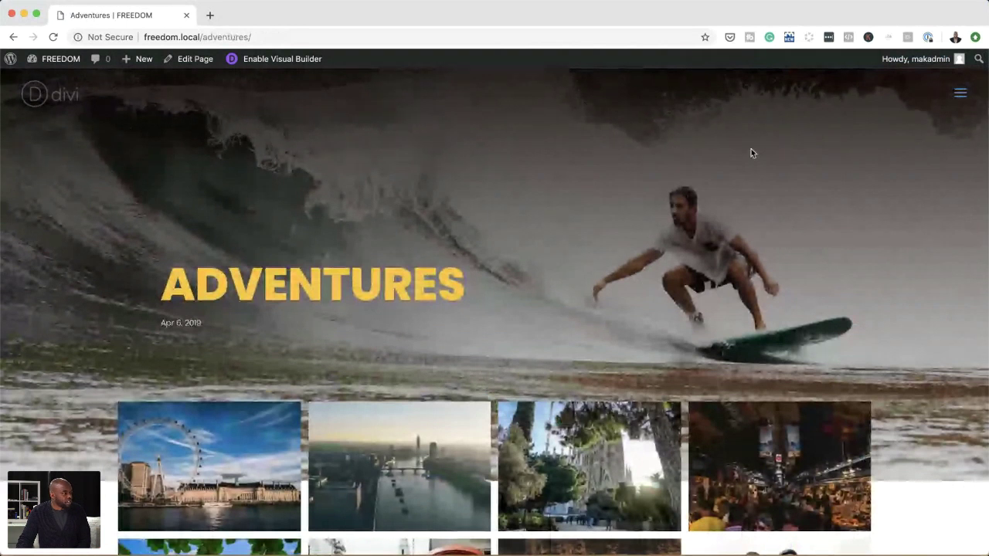
scroll(944, 439, down, 3)
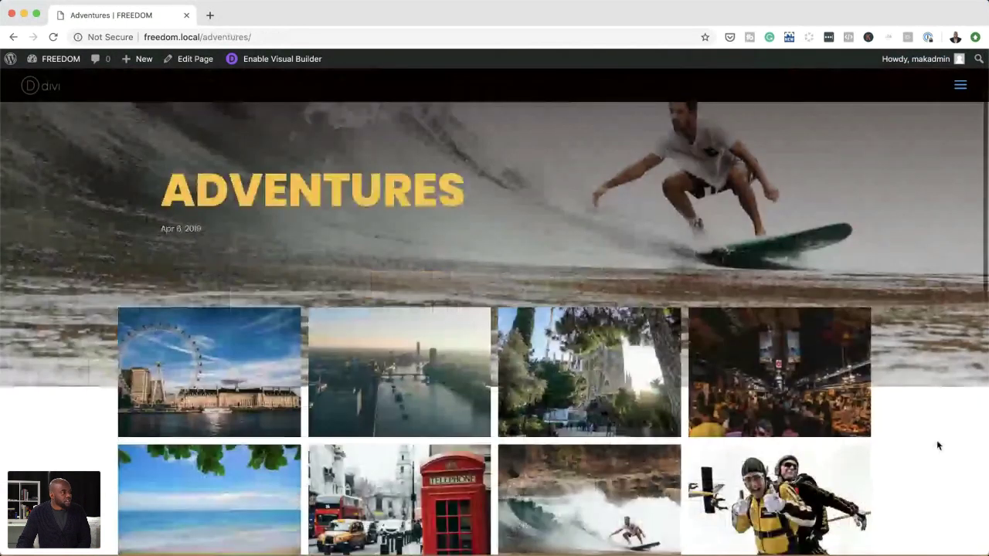
scroll(937, 445, down, 10)
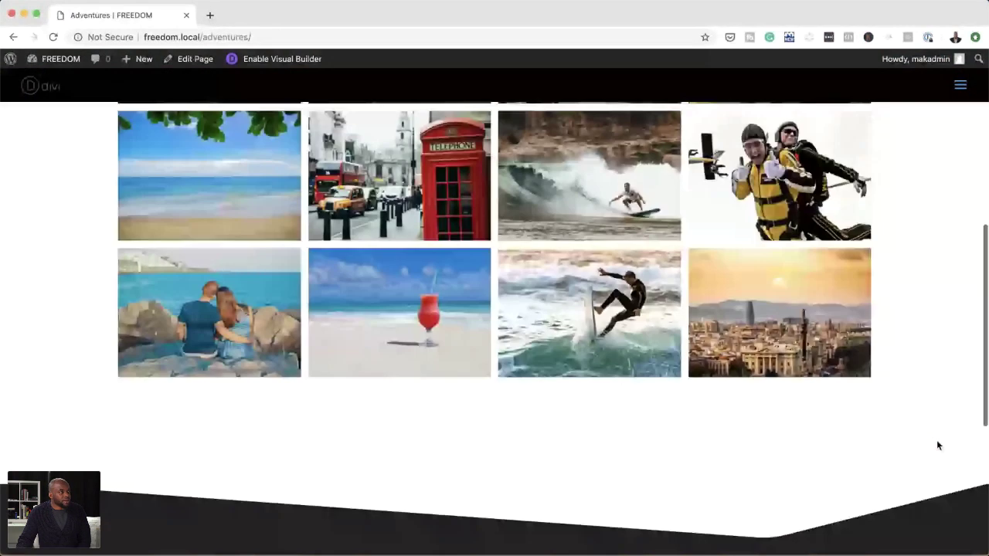
scroll(937, 446, up, 12)
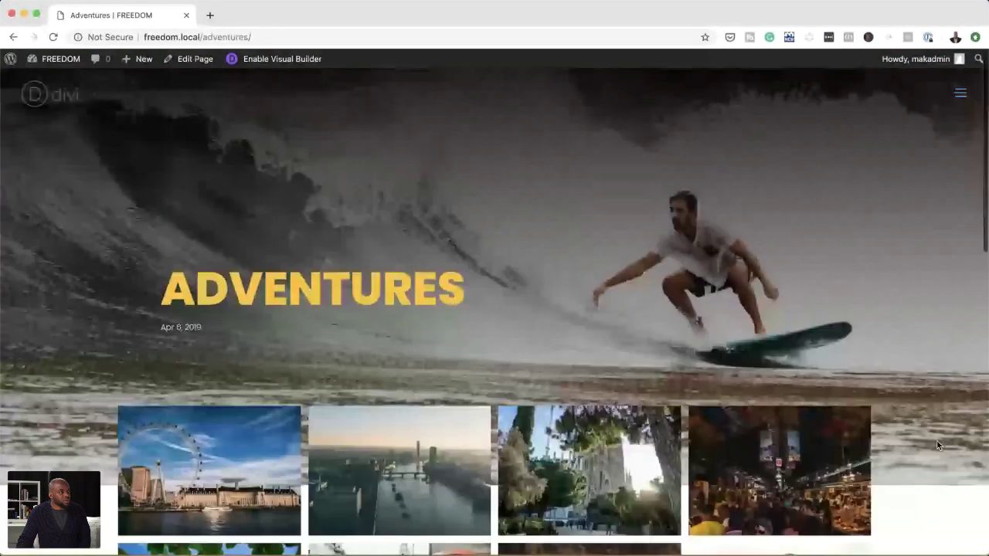
Go to the site's Blog page and look through the recent post Post Two.
click(962, 95)
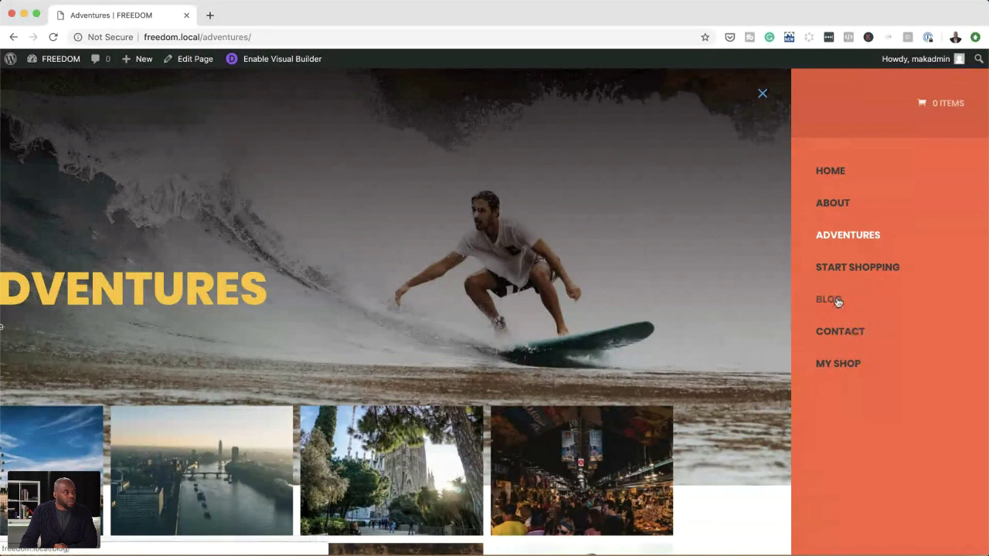
click(838, 301)
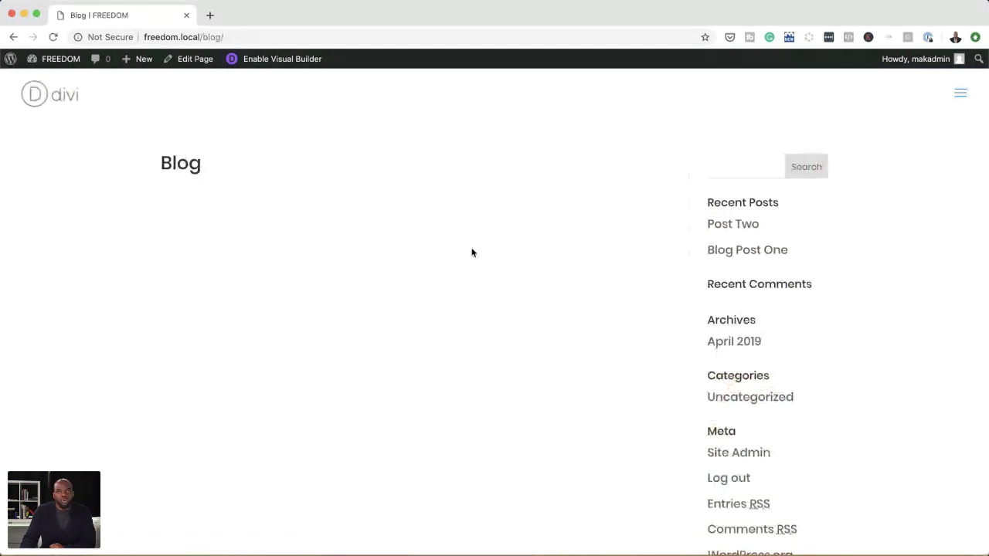
click(749, 230)
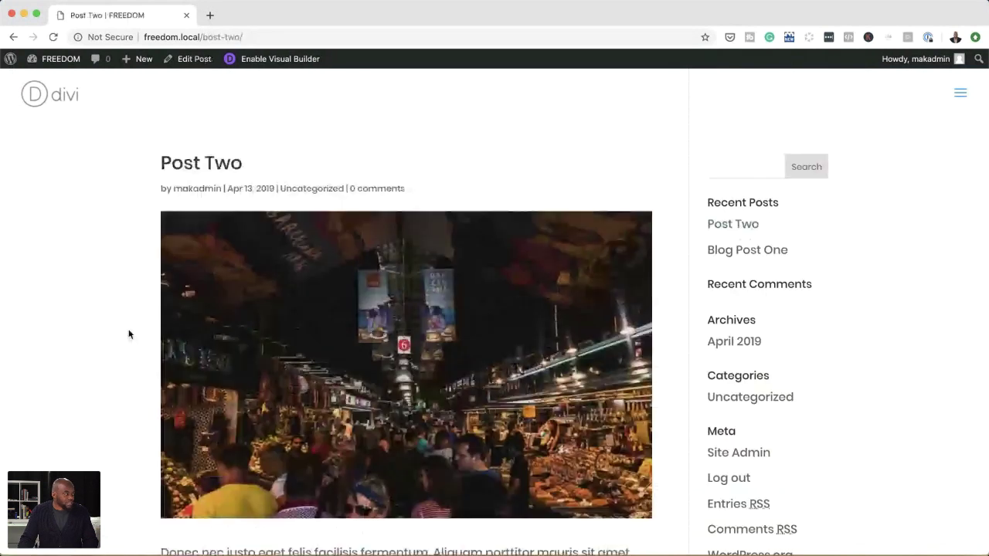
scroll(129, 337, down, 5)
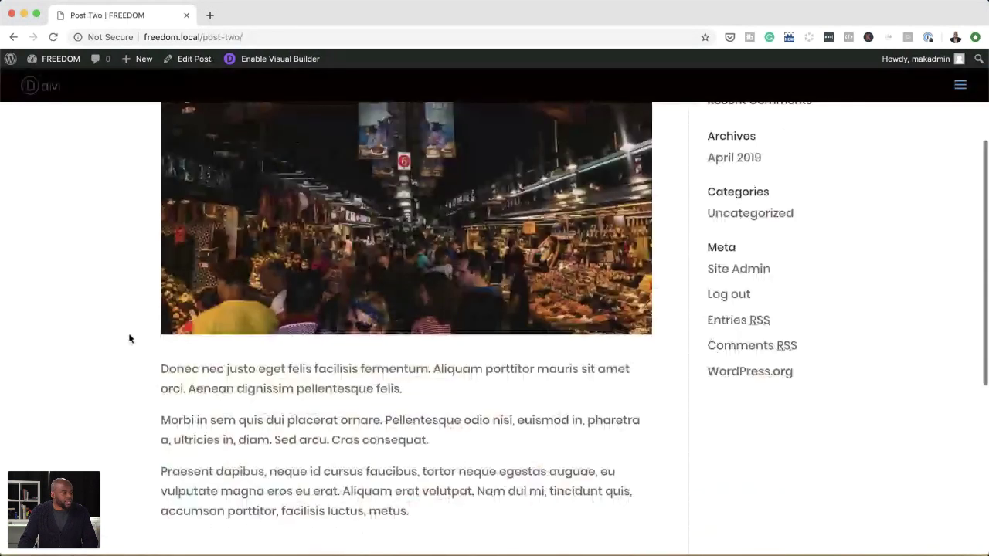
scroll(129, 338, up, 2)
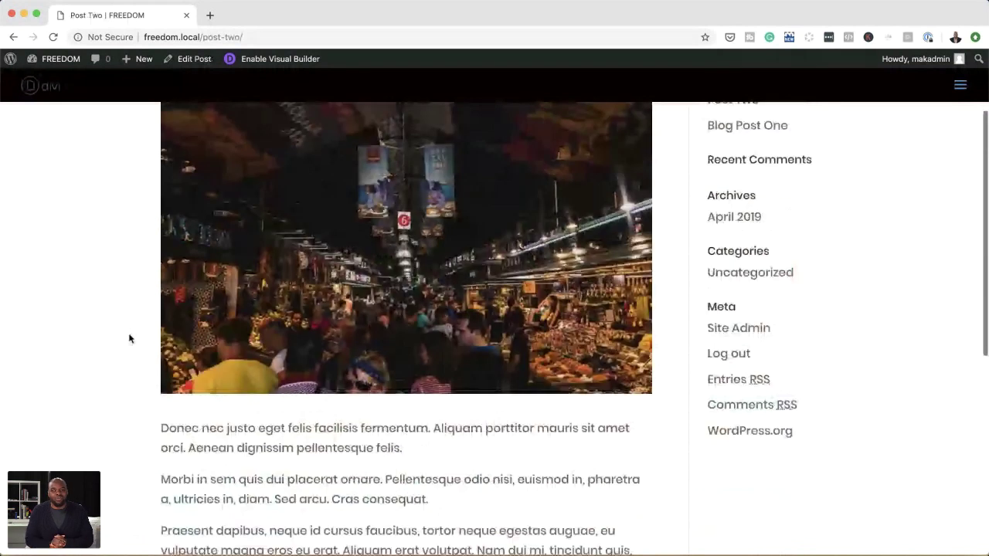
scroll(129, 337, up, 4)
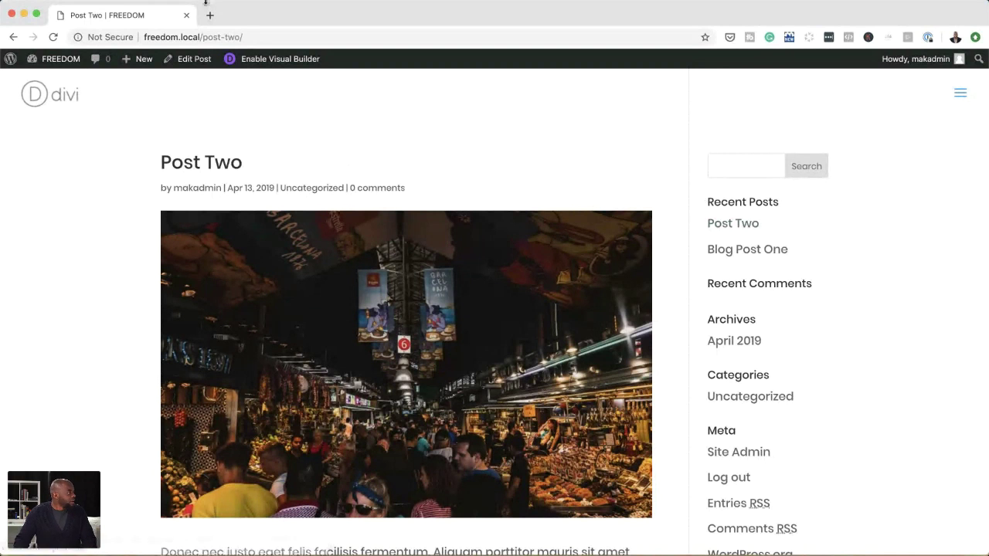
Go to the site's admin dashboard and start a new blog post.
mouse_move(61, 60)
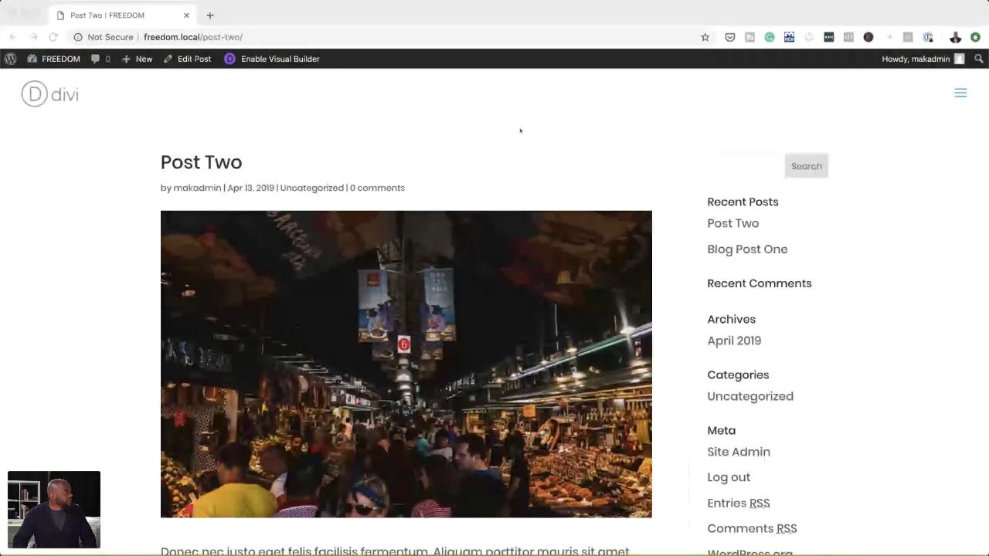
click(67, 67)
click(67, 85)
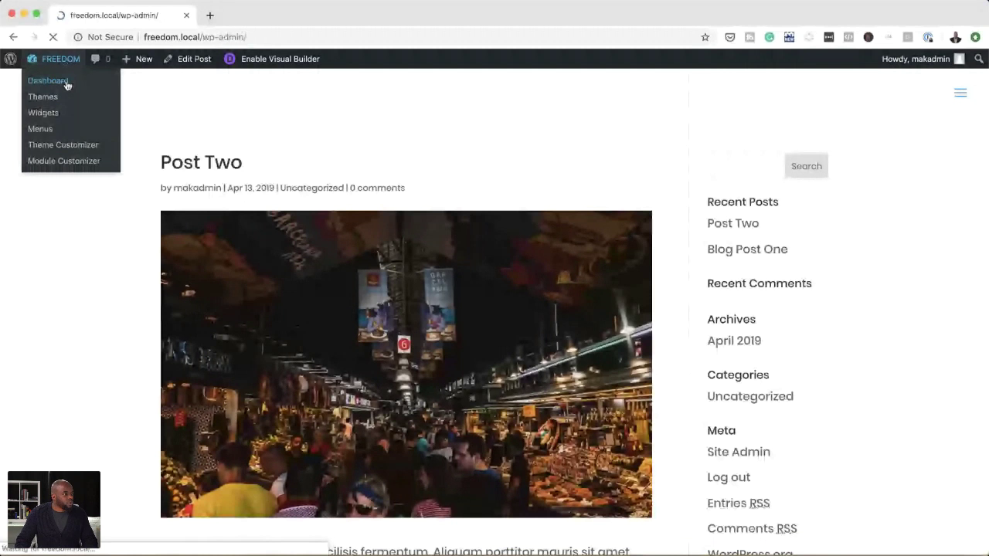
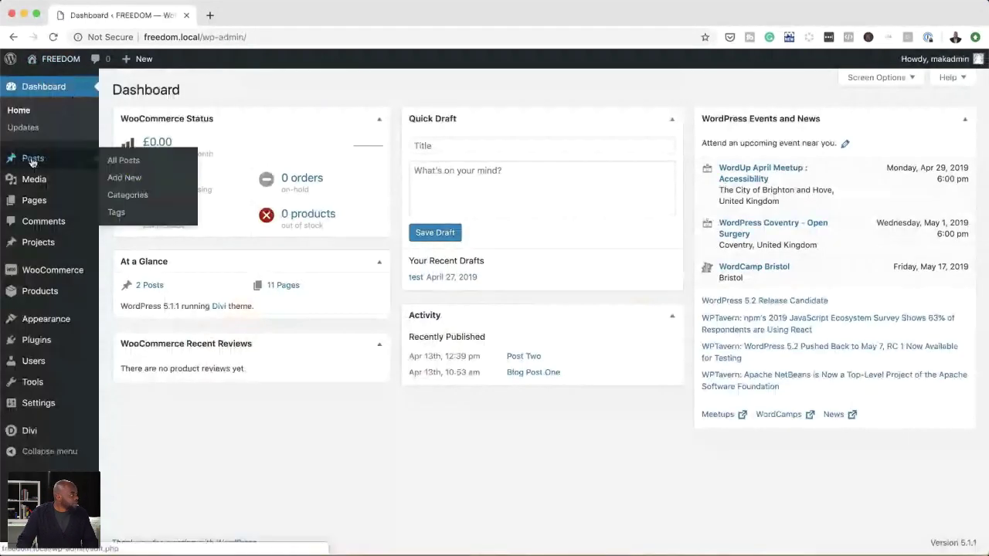
click(136, 182)
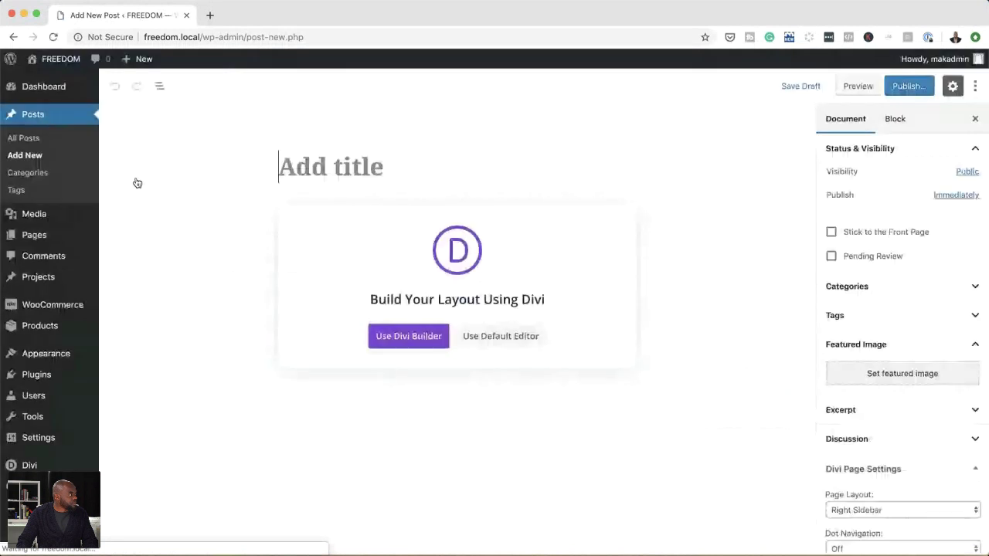
Title the new post "main post template".
click(345, 168)
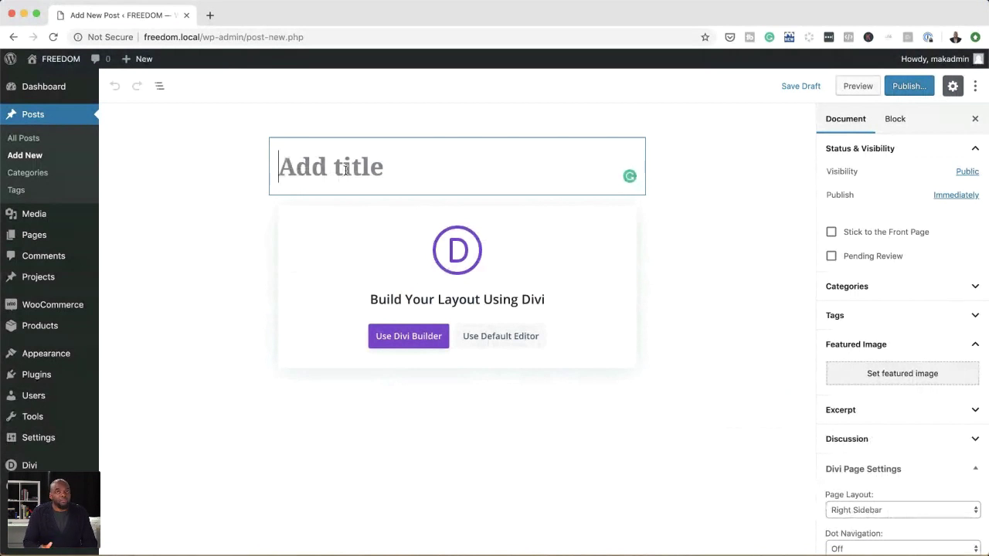
text(mai)
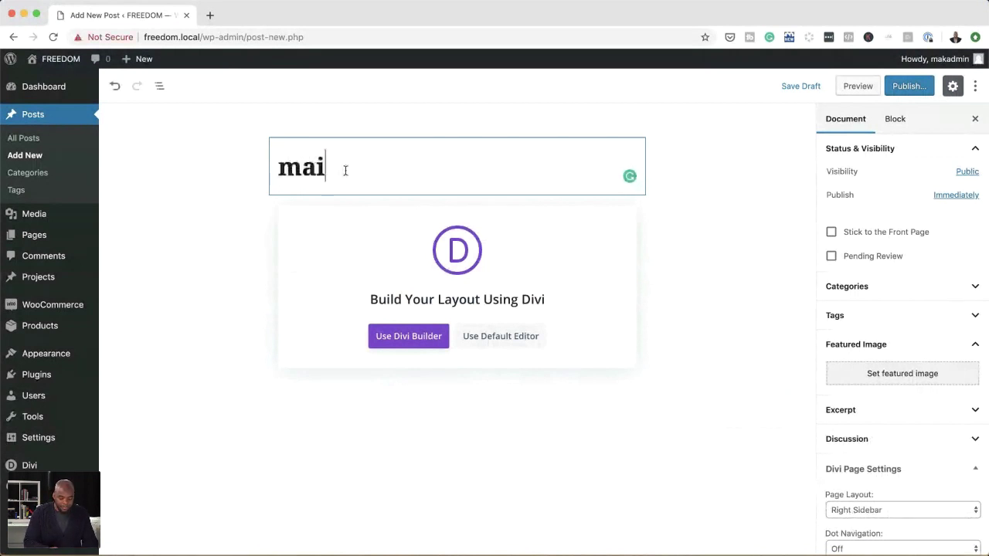
text(n post te)
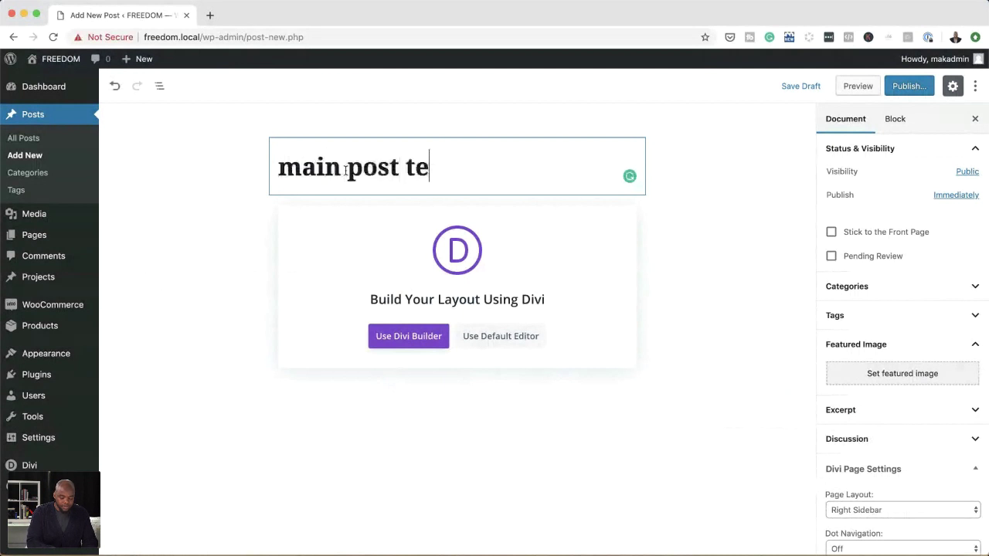
text(mplate)
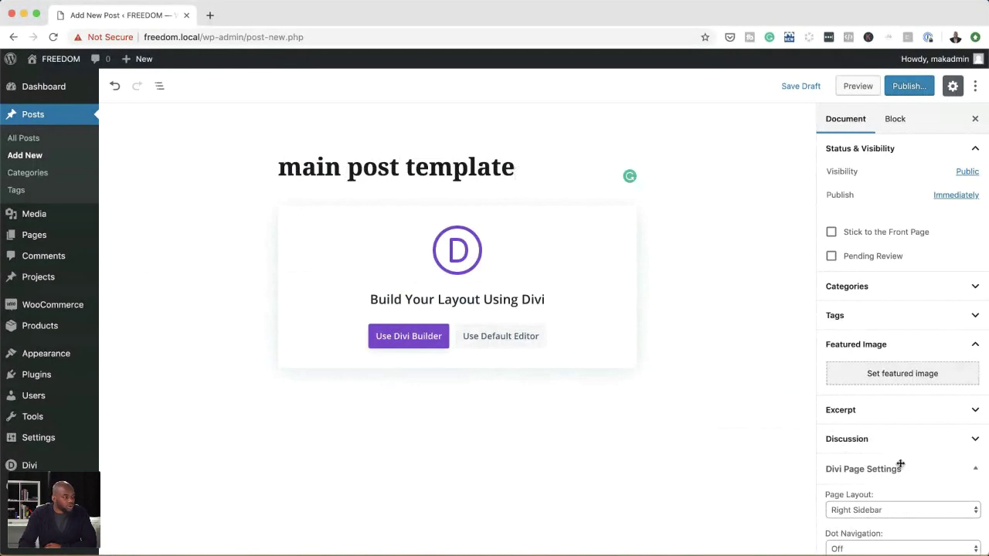
In the Divi page settings, set the page layout to No Sidebar and the post title to Hide.
scroll(901, 467, down, 3)
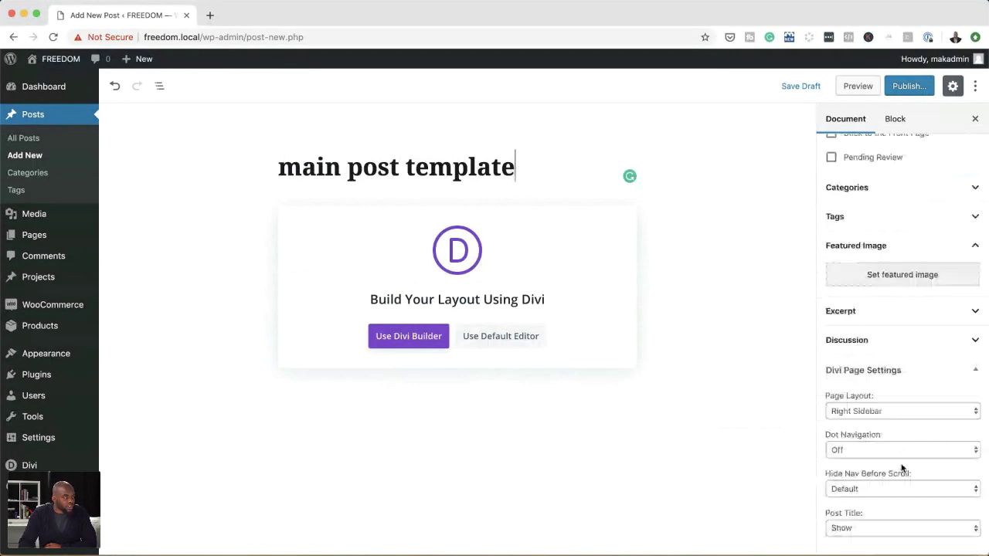
click(866, 415)
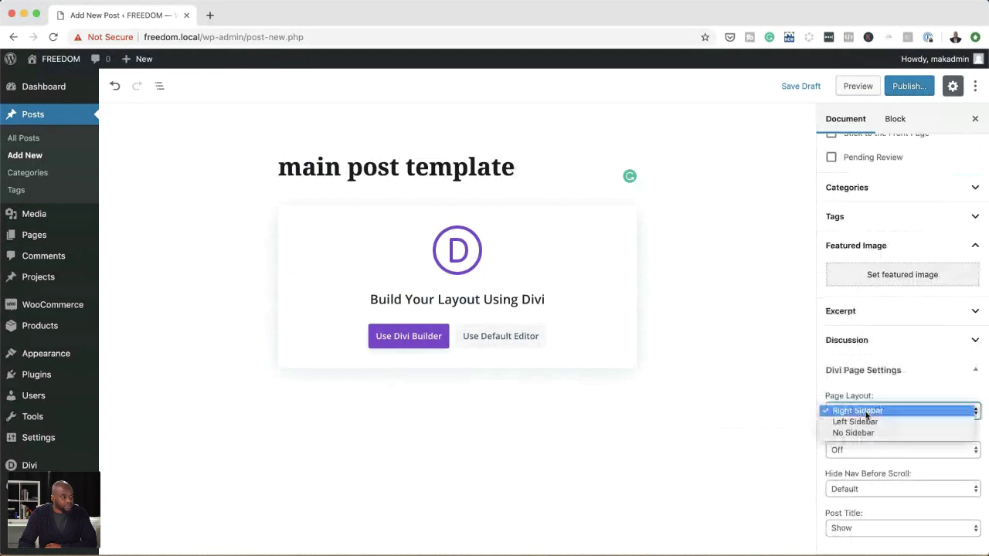
click(872, 434)
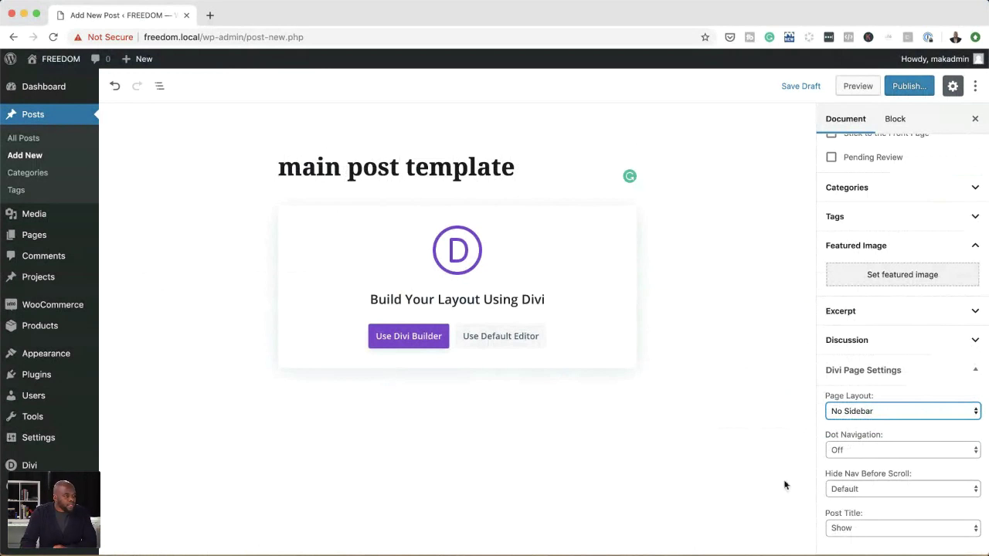
click(880, 529)
click(879, 538)
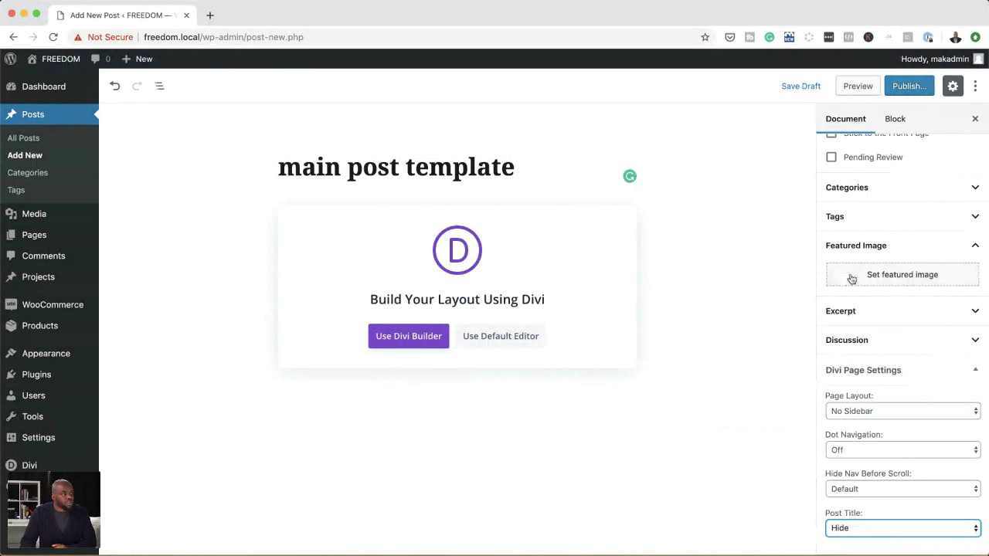
Set barcelona-buildings-city-1388030-1.jpg from the media library as the post's featured image.
click(915, 279)
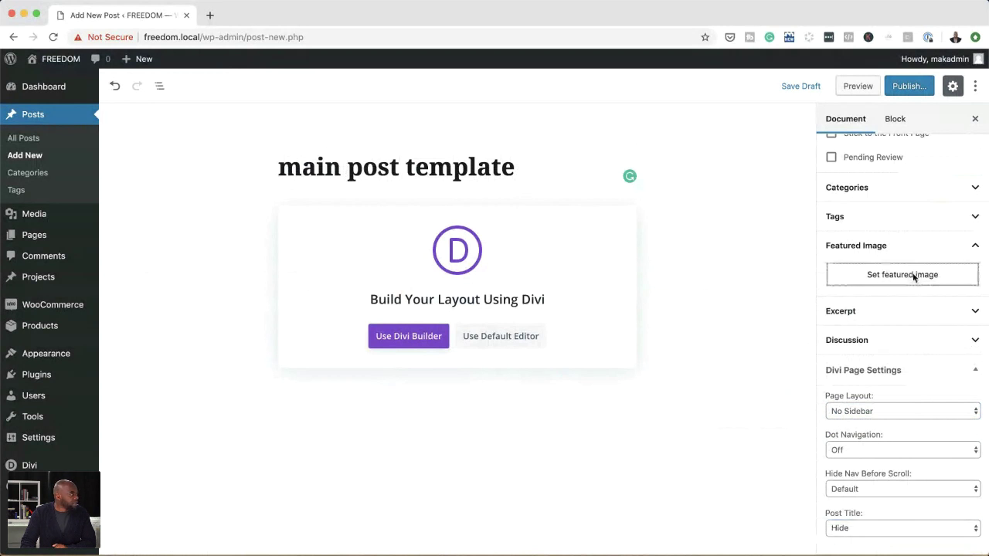
click(914, 277)
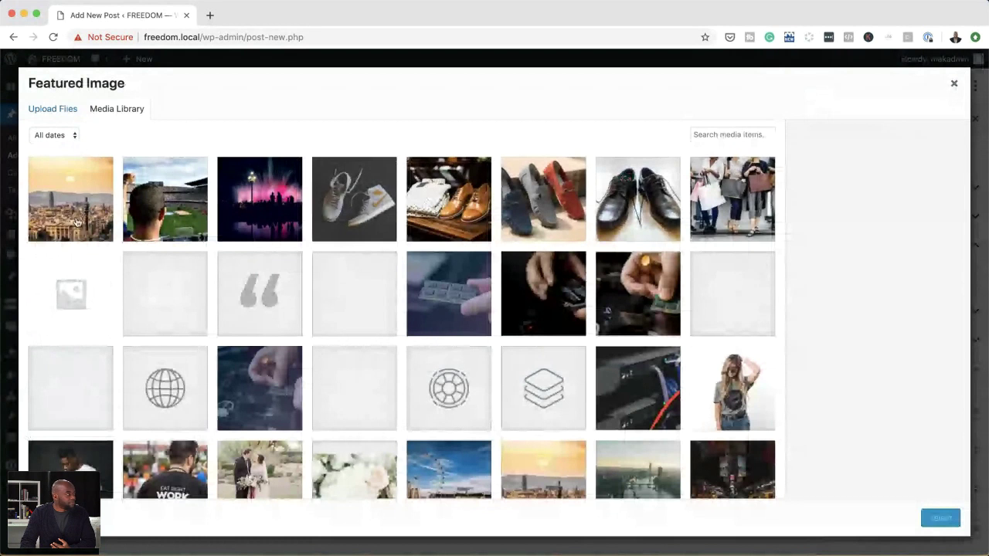
click(80, 218)
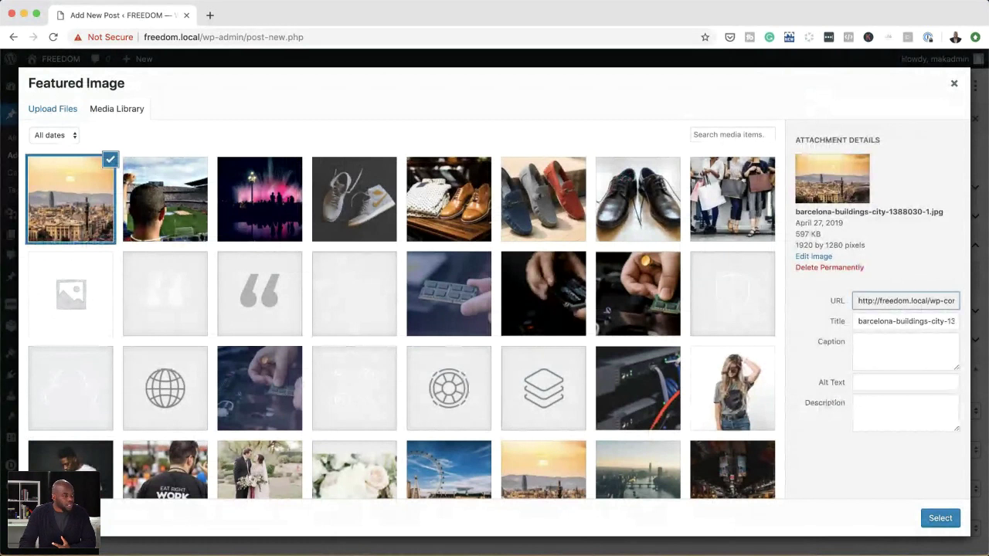
click(941, 519)
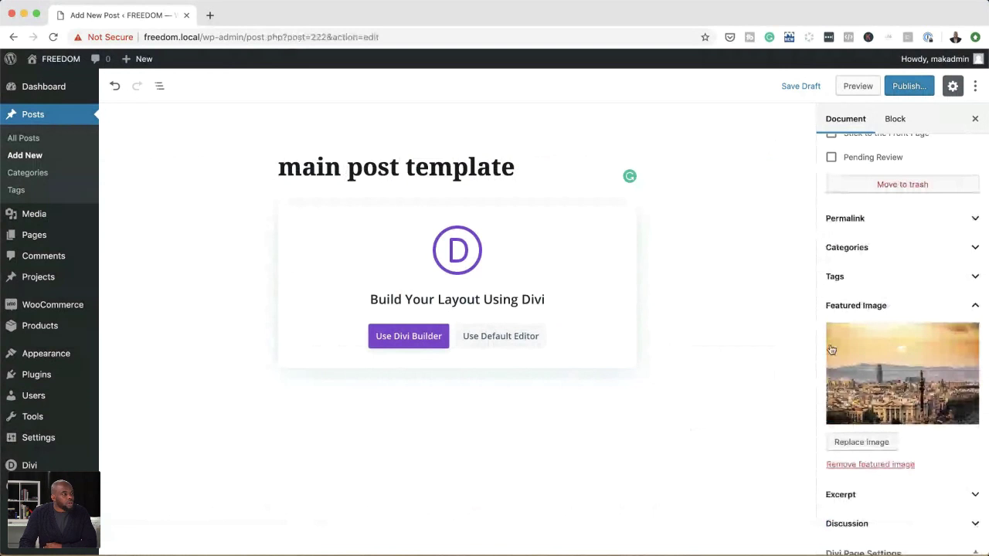
Publish the main post template post.
scroll(834, 352, up, 3)
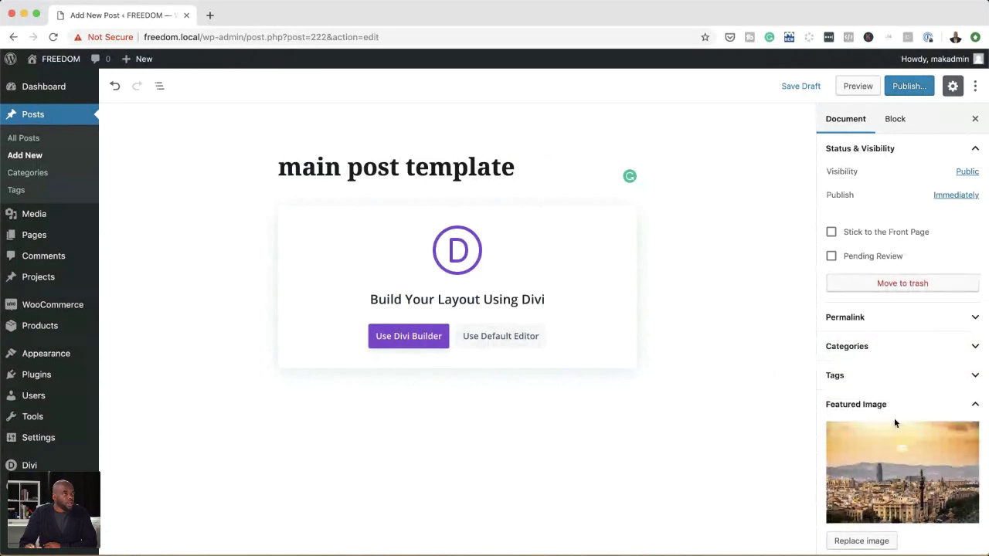
click(913, 87)
click(913, 87)
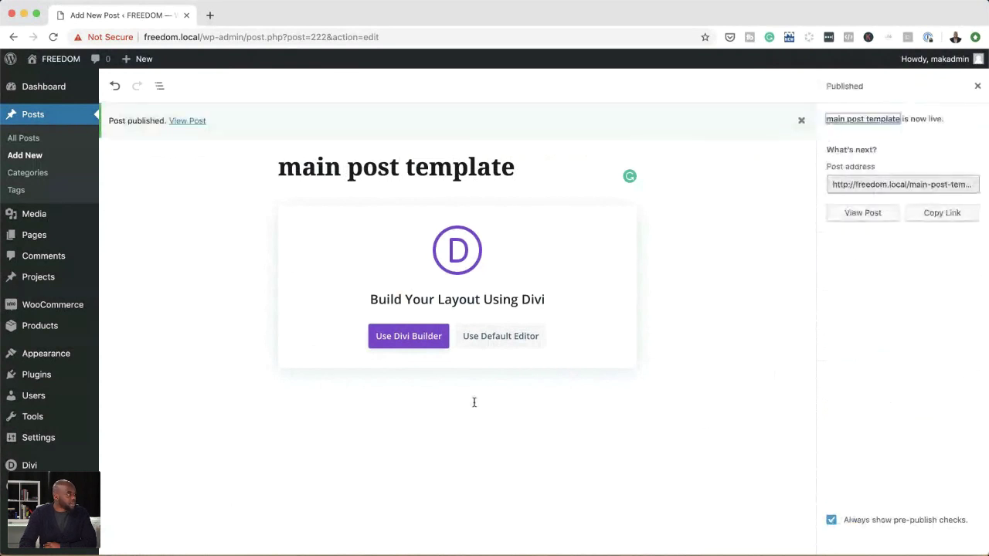
Start building the post from scratch in the Divi Builder and insert a single-column row.
click(422, 342)
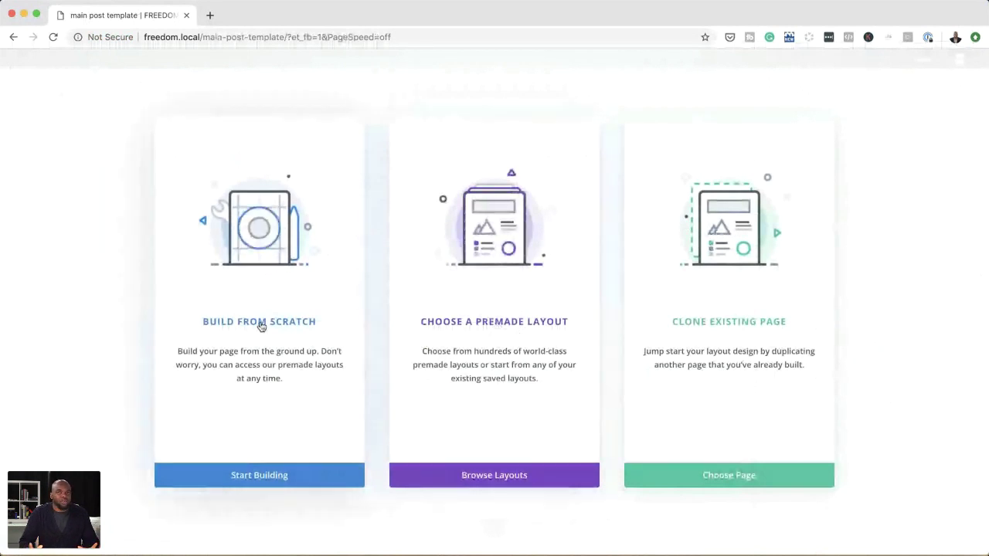
click(294, 481)
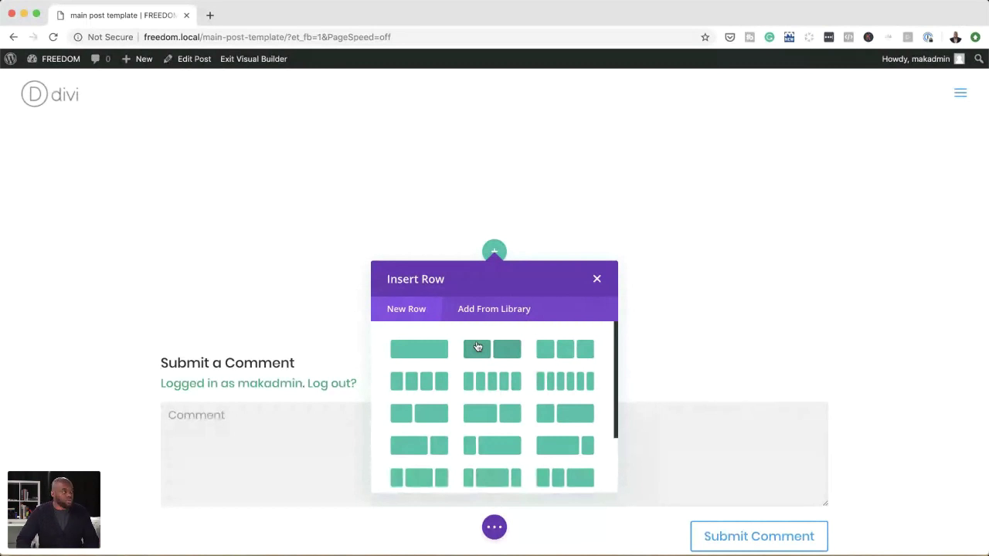
click(433, 351)
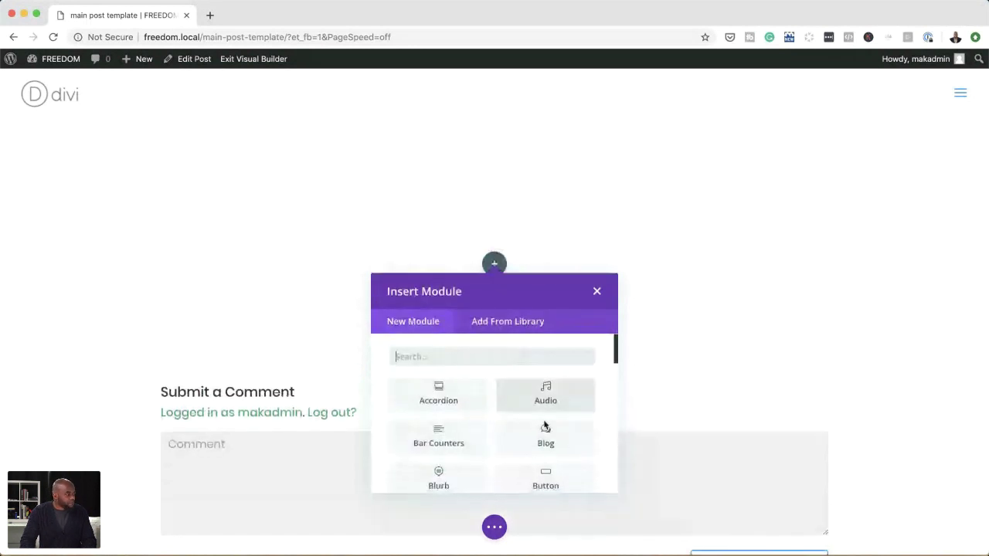
Add a Post Title module to the new row.
scroll(545, 421, down, 2)
scroll(546, 425, down, 2)
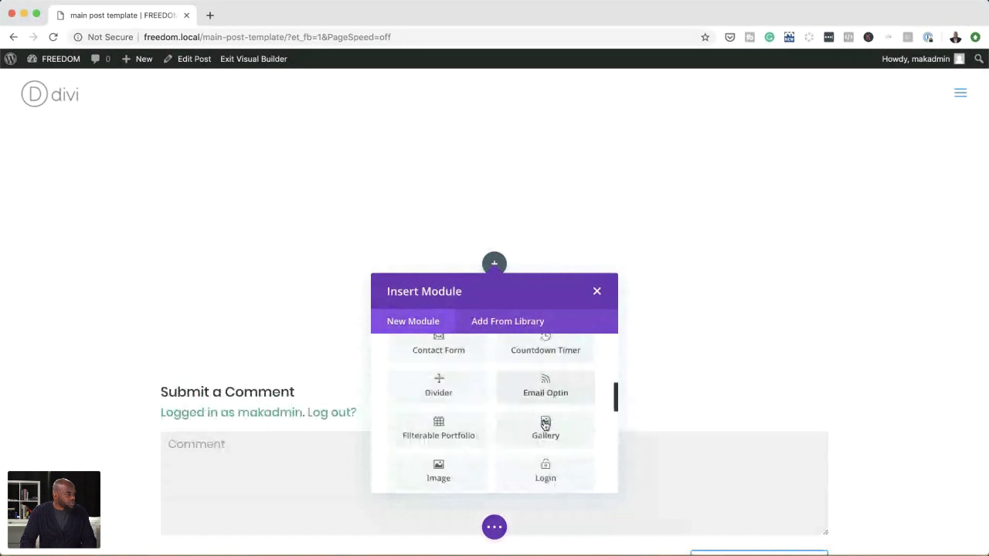
scroll(545, 425, down, 2)
scroll(546, 425, down, 1)
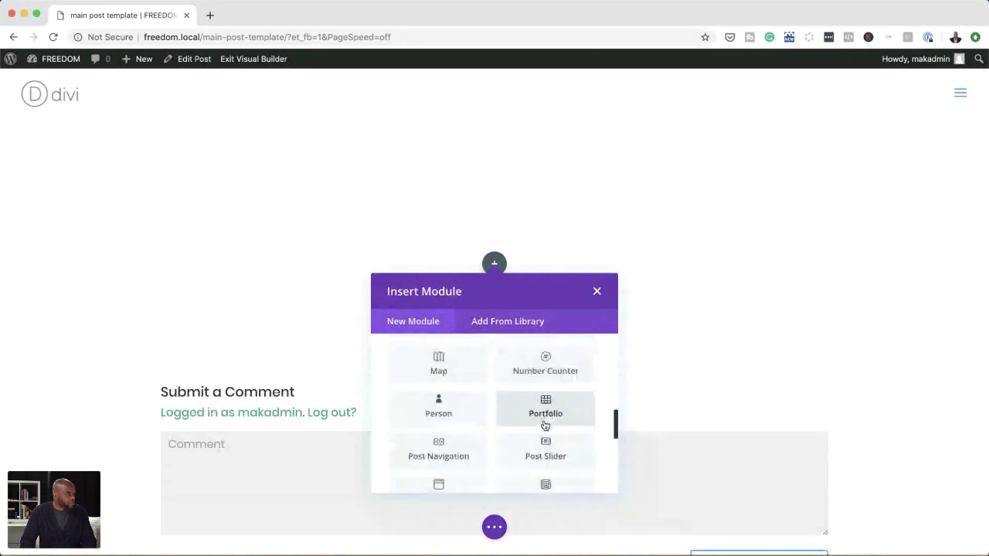
scroll(546, 425, down, 3)
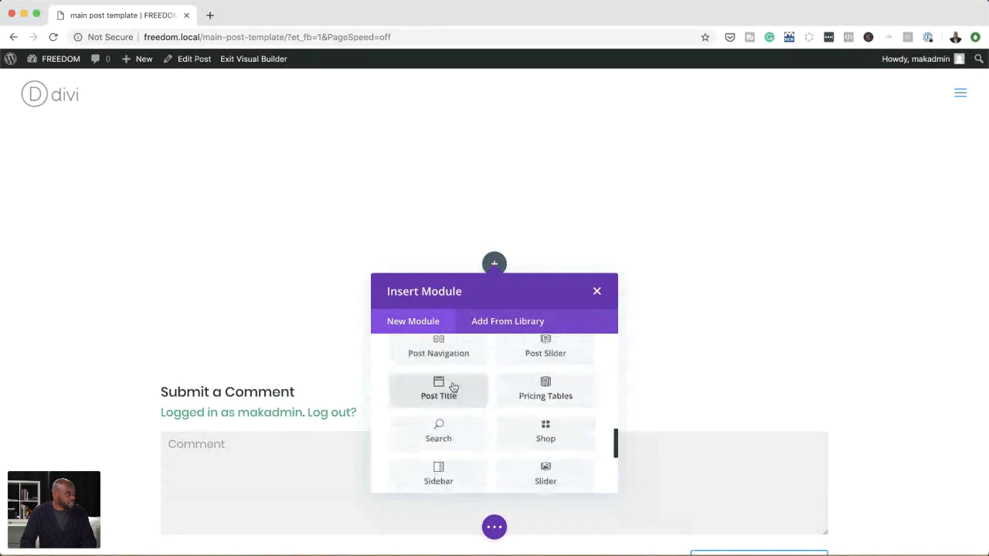
click(439, 389)
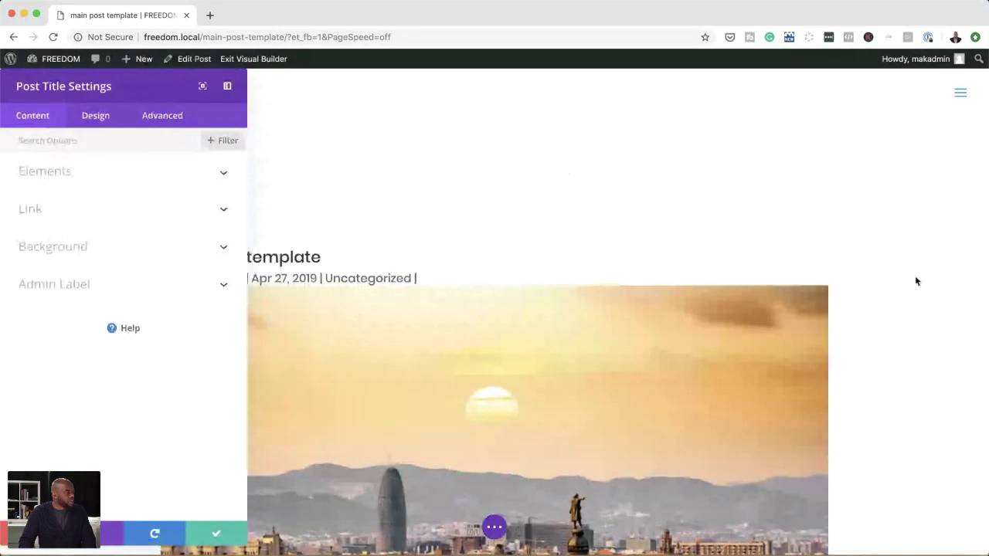
Turn off the featured image in the Post Title module, dock its settings along the right edge and save them.
scroll(917, 281, down, 5)
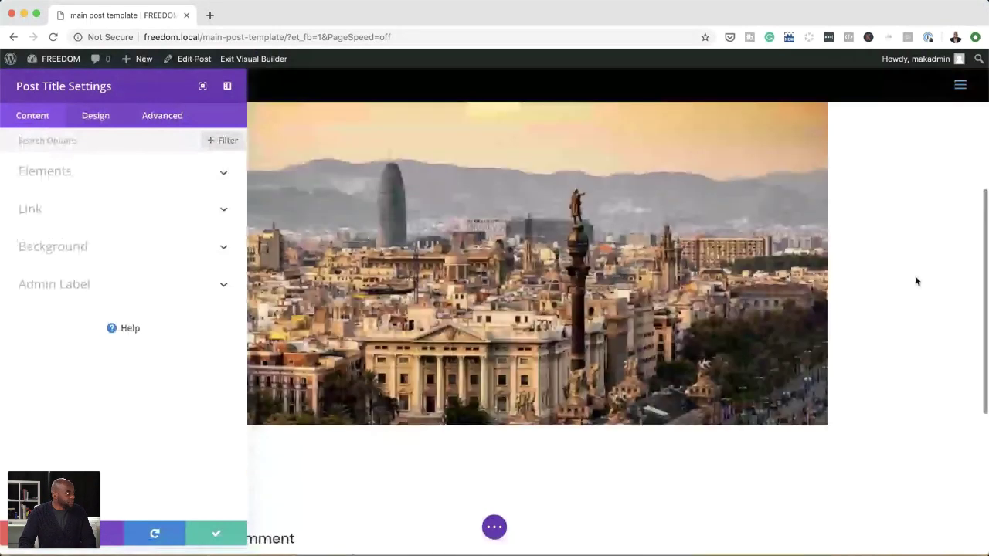
scroll(772, 255, up, 3)
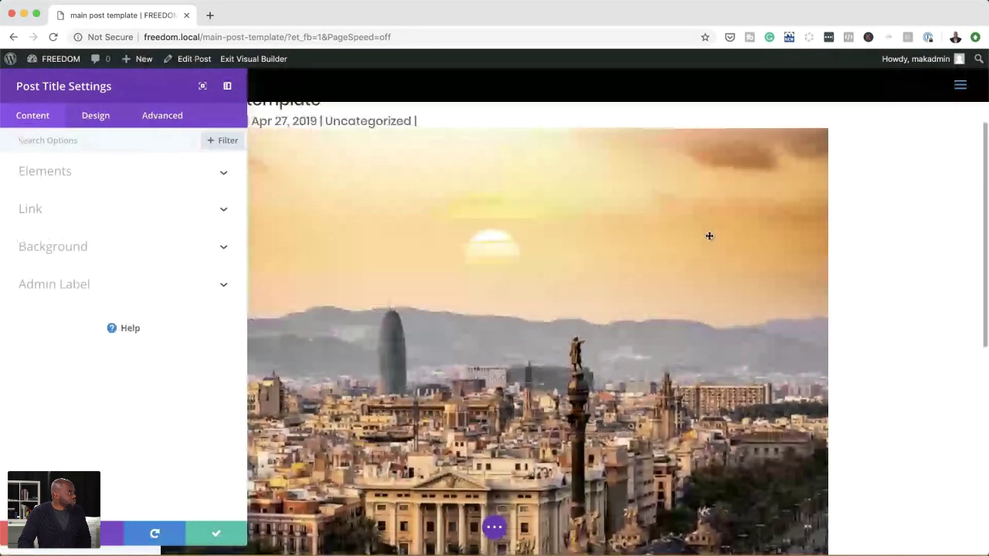
scroll(709, 234, up, 3)
click(67, 177)
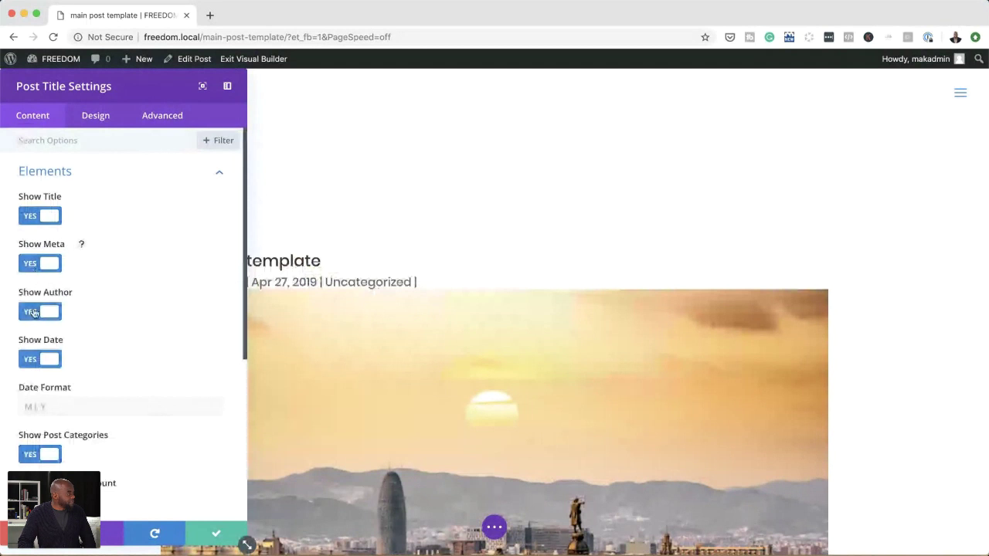
scroll(42, 364, down, 1)
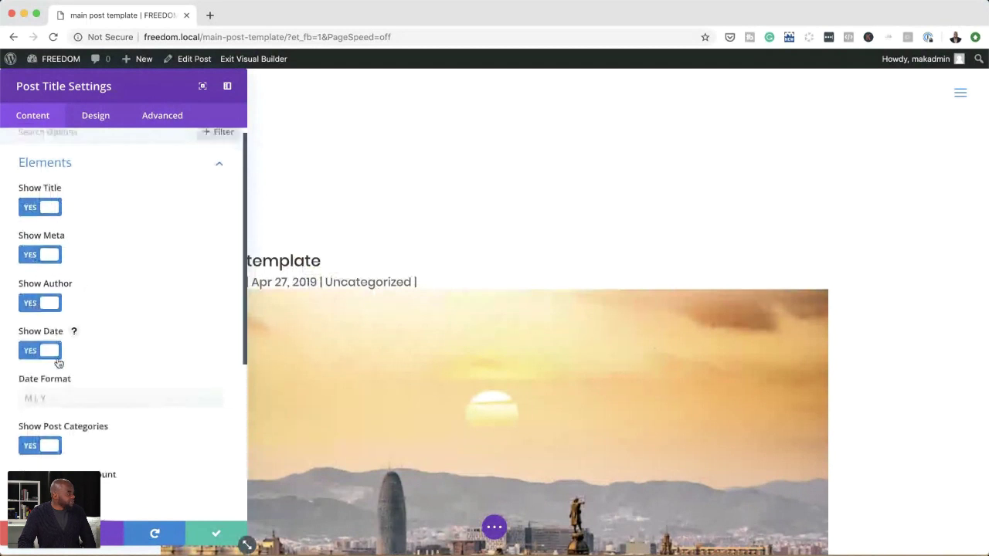
scroll(59, 363, down, 3)
scroll(58, 361, down, 2)
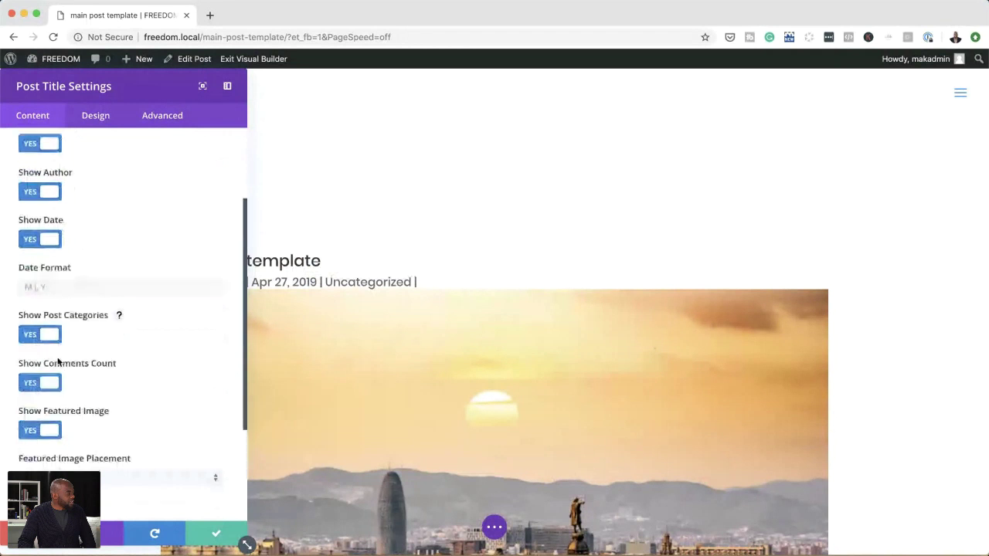
click(31, 431)
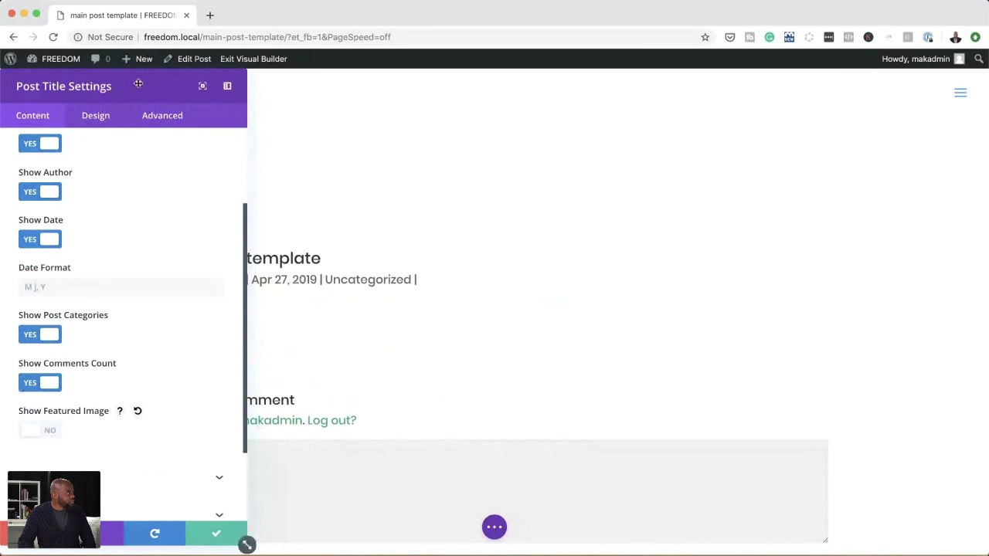
drag(138, 83, 972, 79)
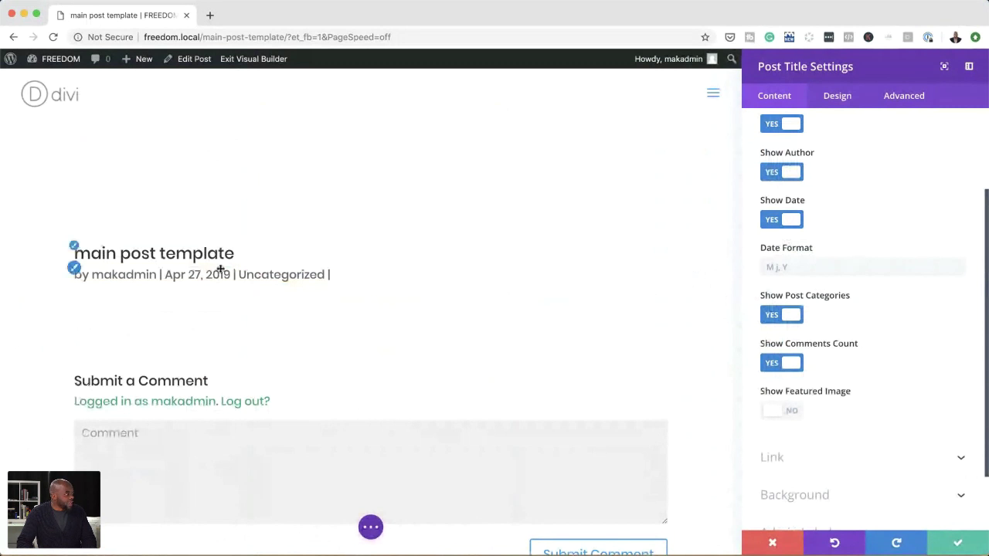
click(958, 547)
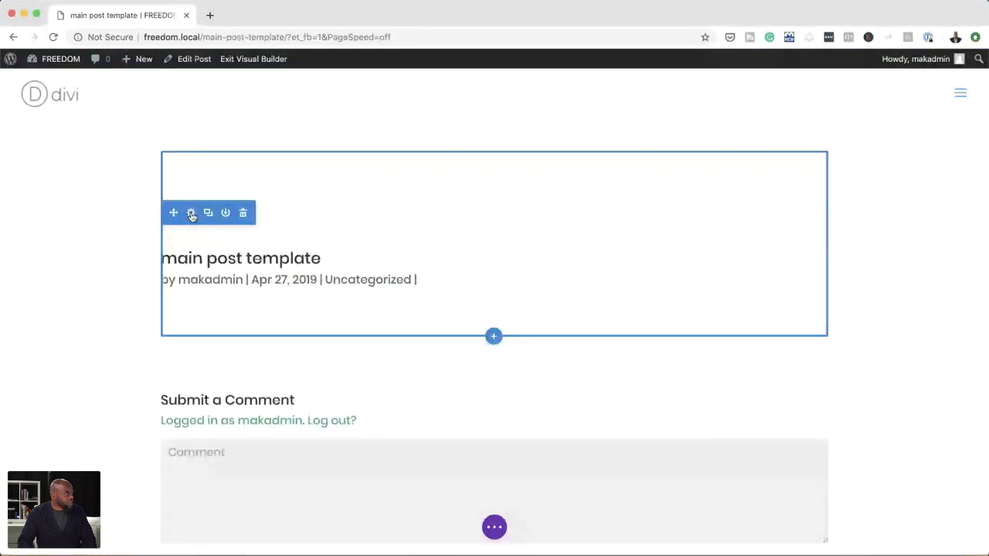
Set the section's background image to the dynamic Featured Image.
click(192, 216)
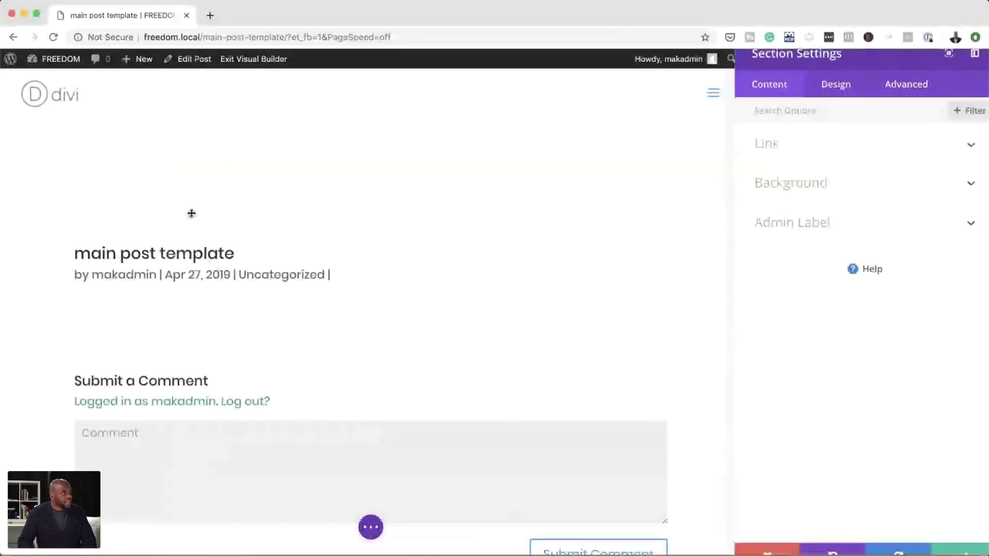
click(813, 193)
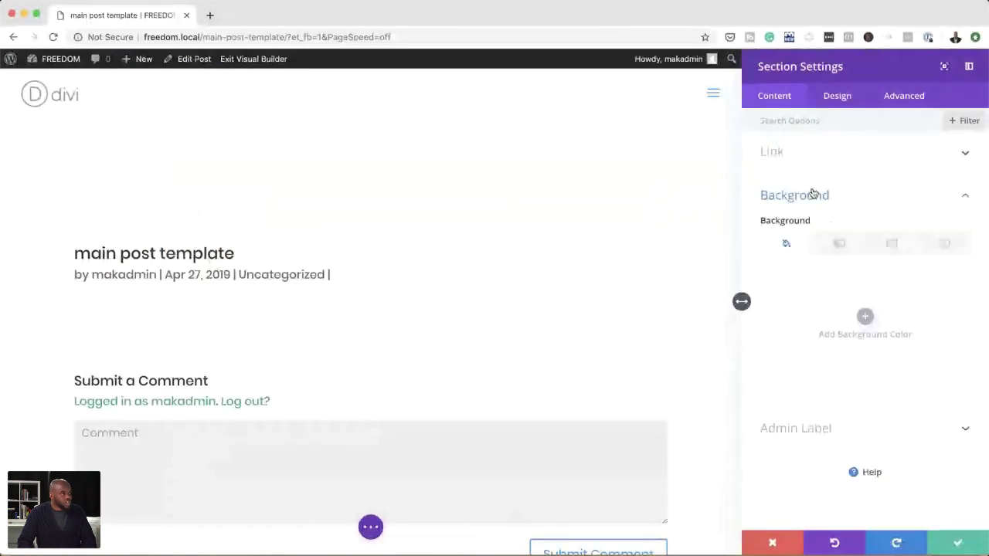
click(892, 246)
click(863, 320)
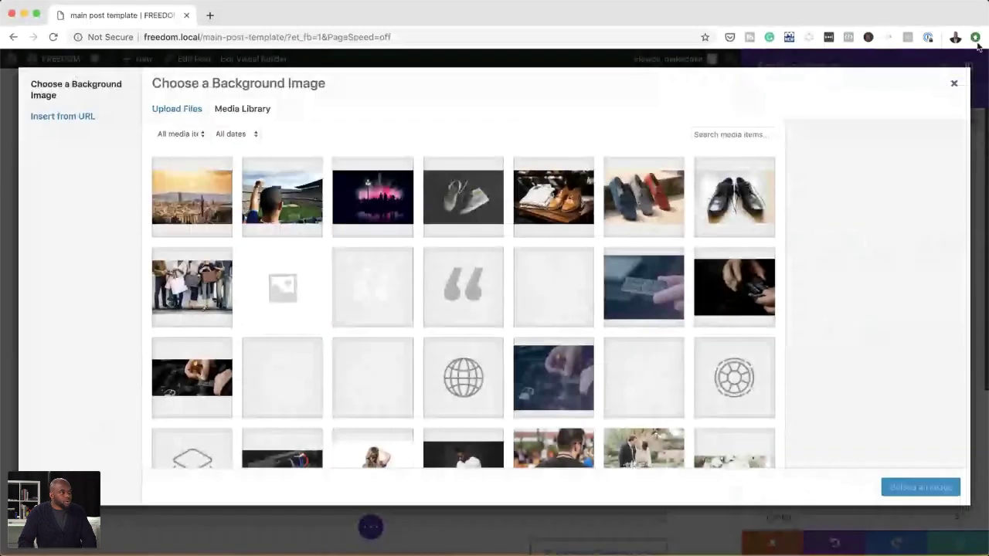
click(955, 86)
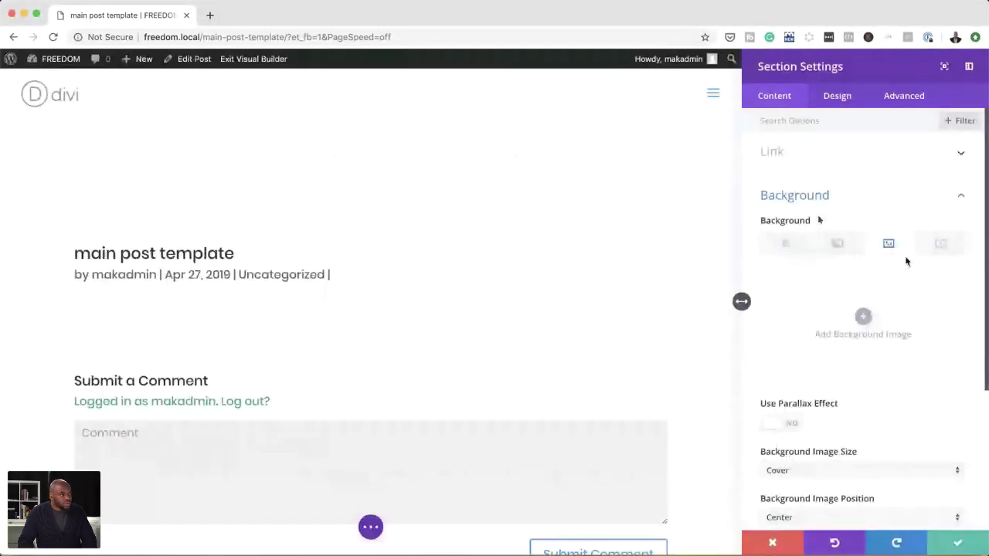
mouse_move(957, 288)
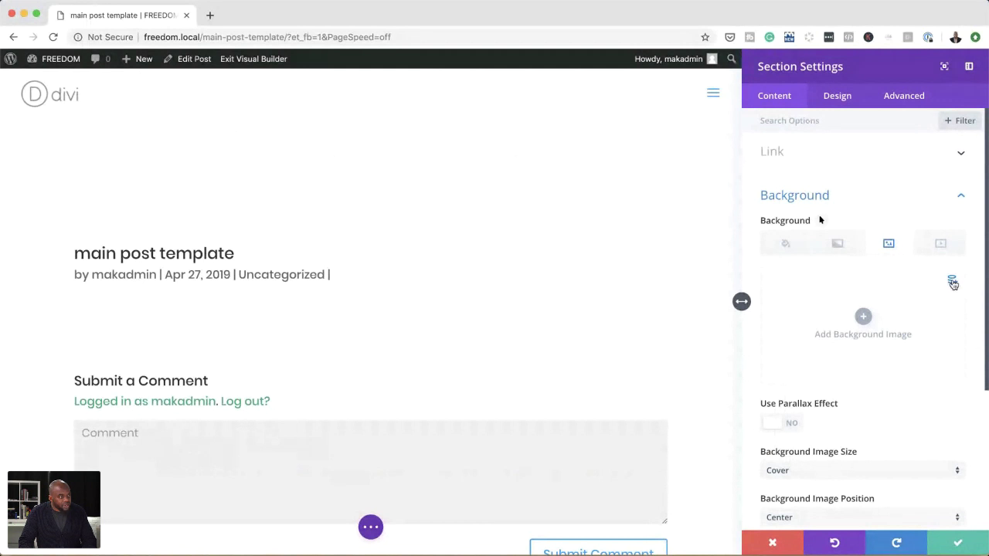
click(954, 282)
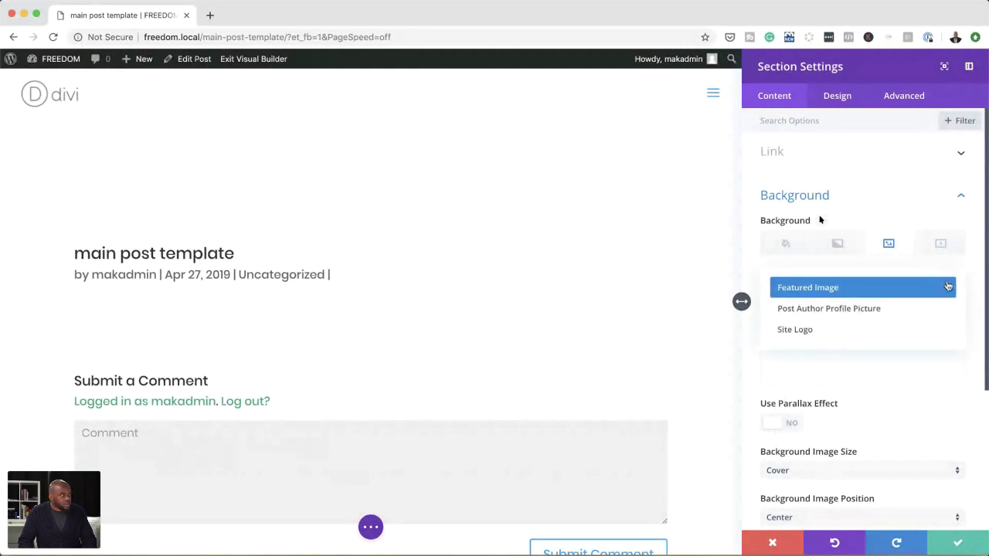
click(832, 287)
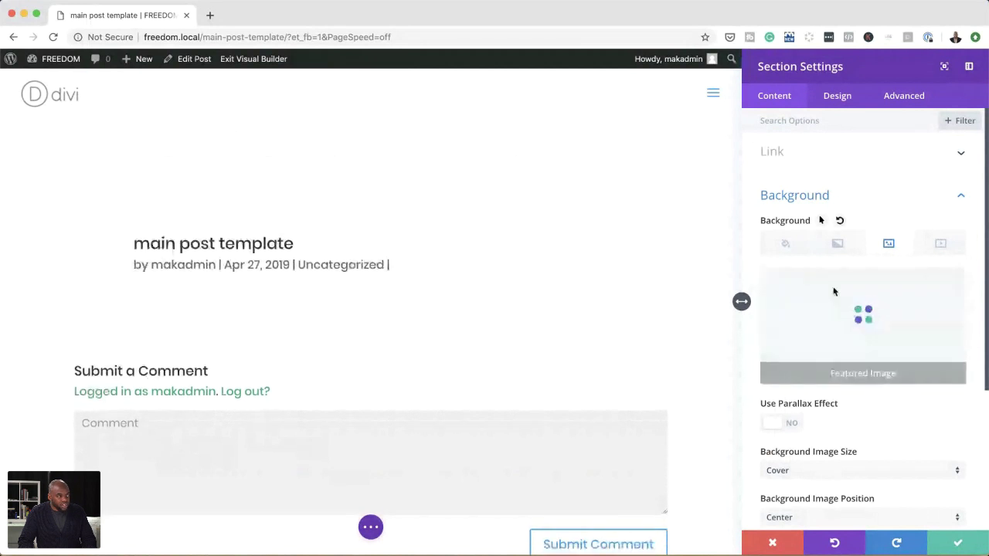
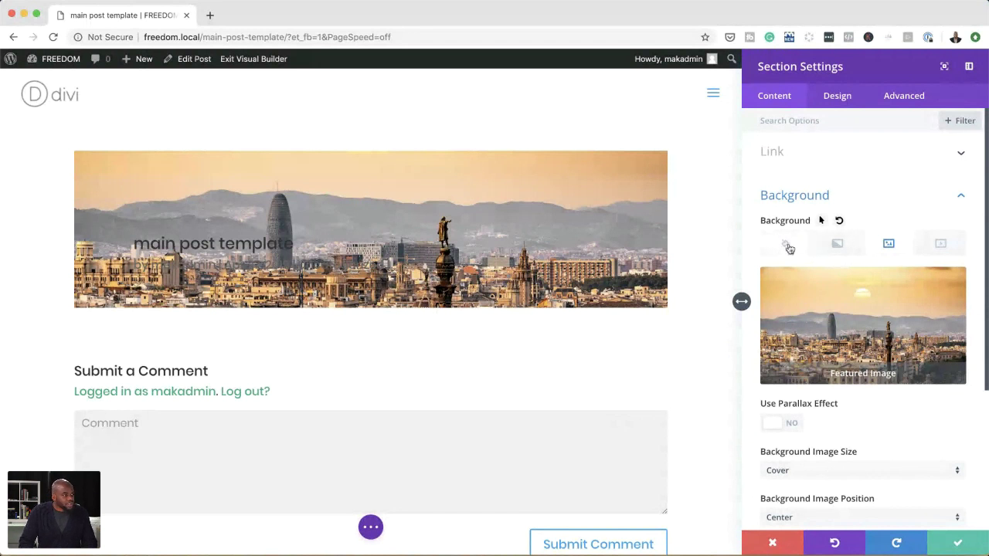
Add the dark background color #22232b to the section.
click(792, 247)
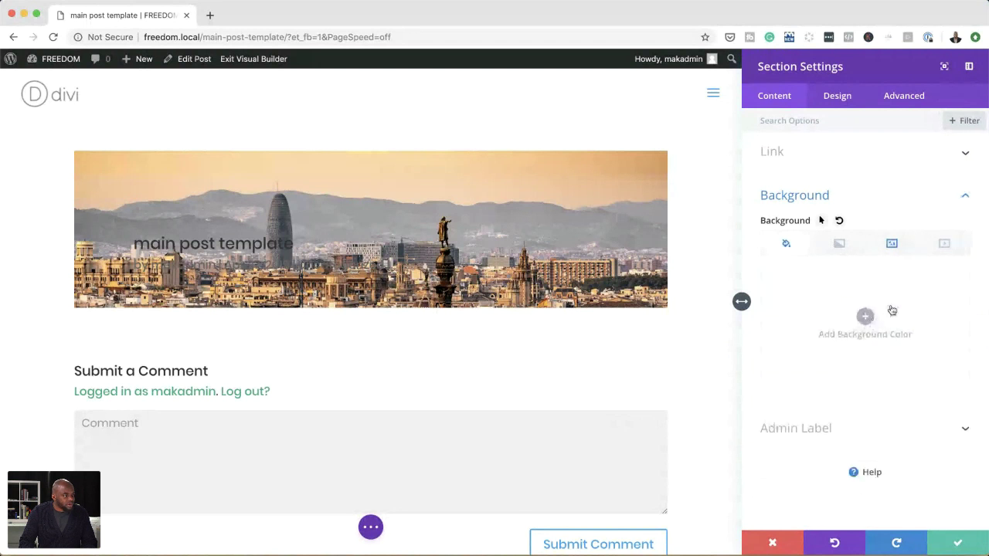
click(866, 317)
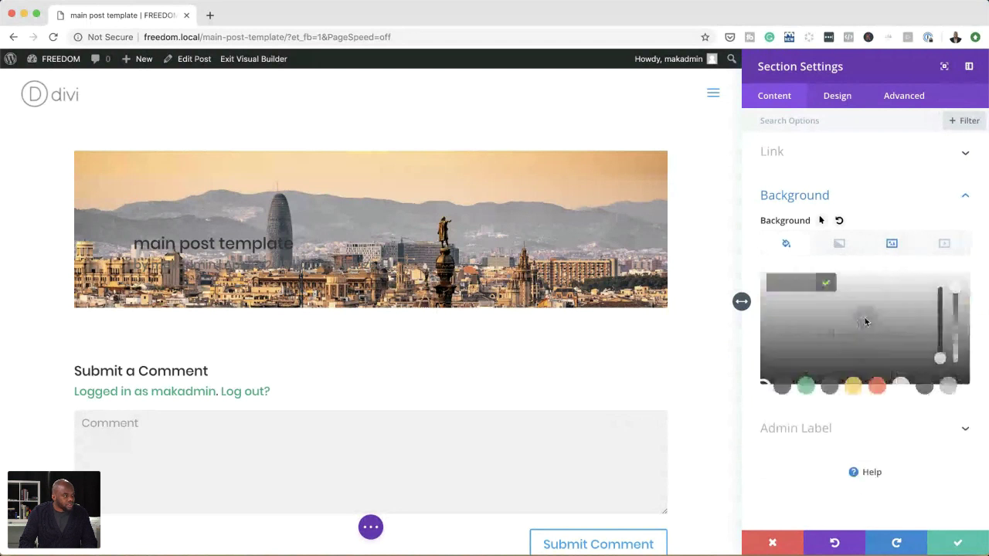
click(777, 387)
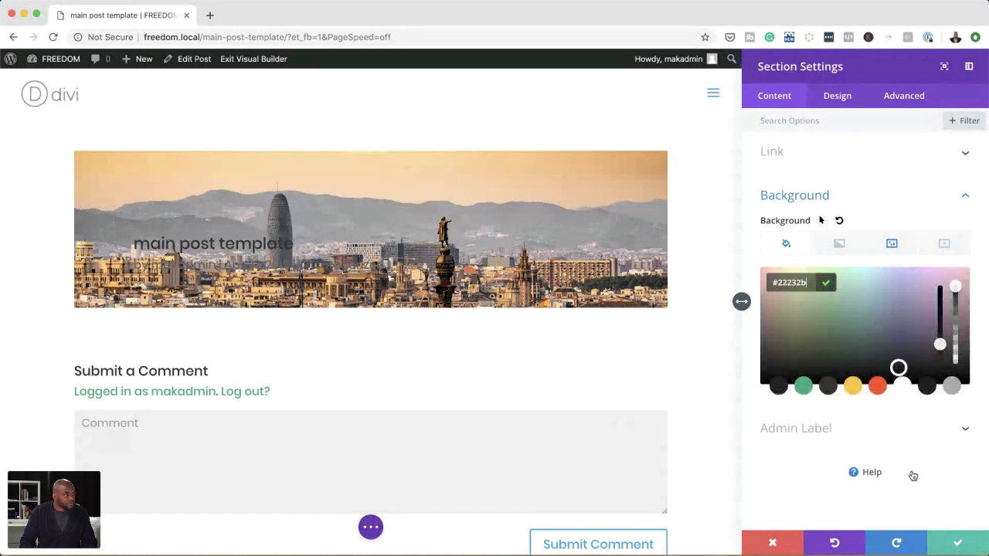
Set the section's background image blend to Multiply.
click(893, 244)
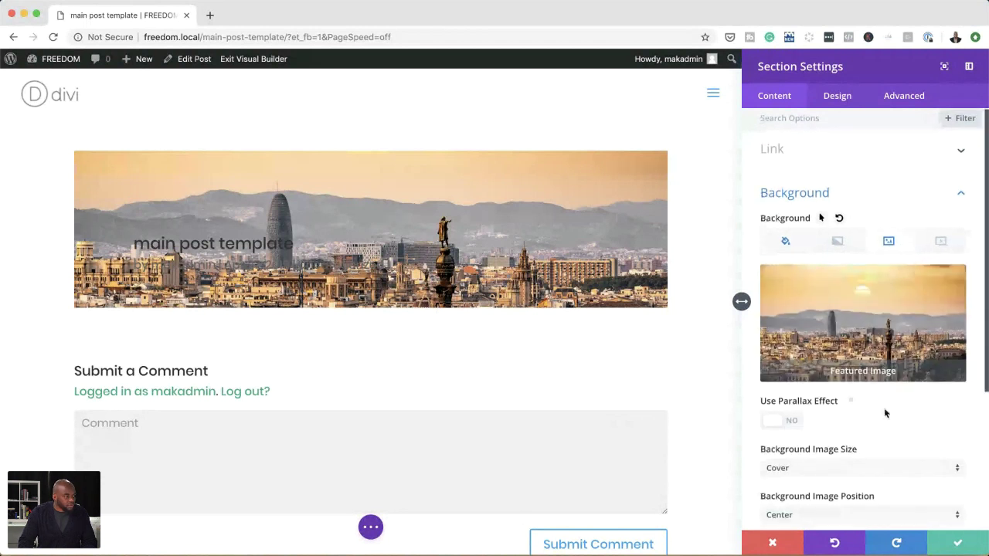
scroll(886, 414, down, 4)
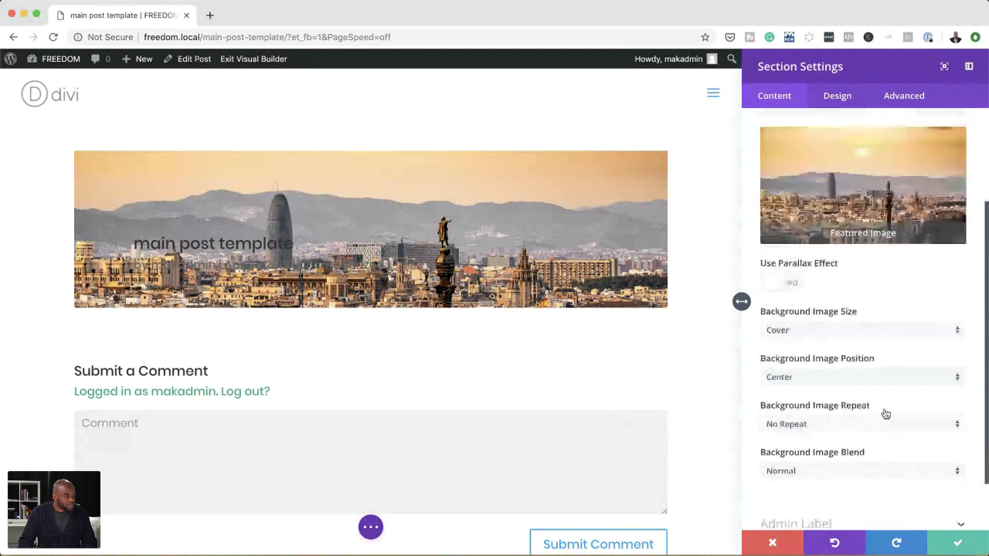
scroll(850, 433, down, 1)
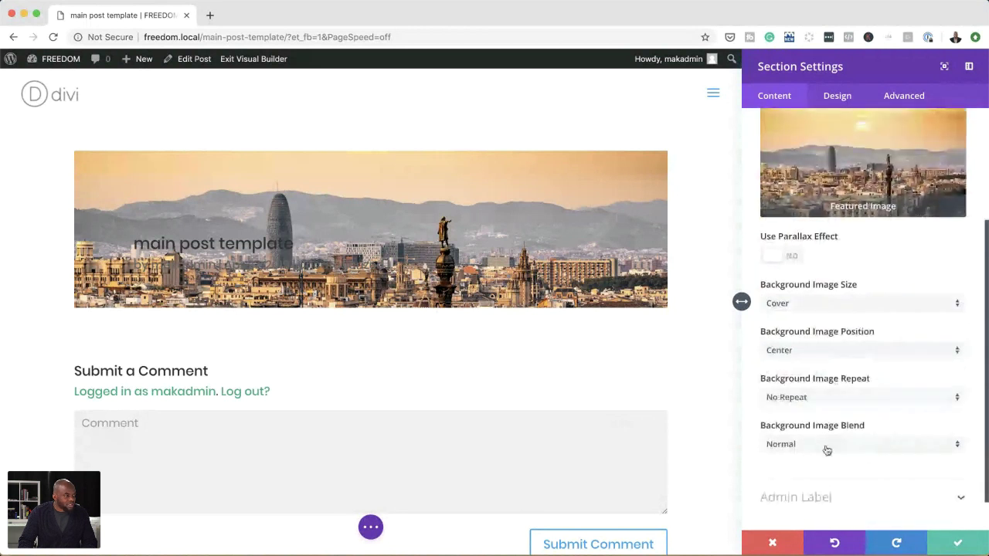
click(827, 445)
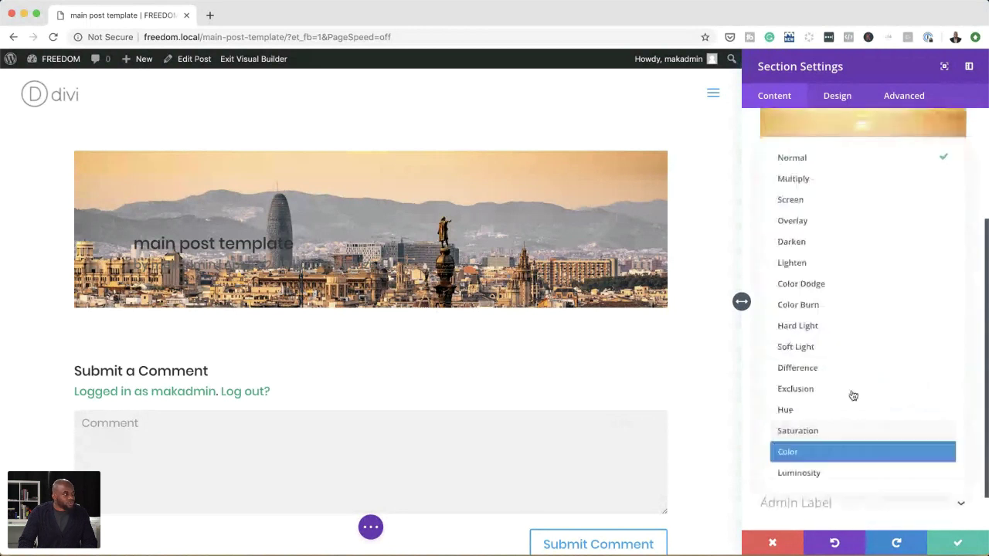
click(828, 180)
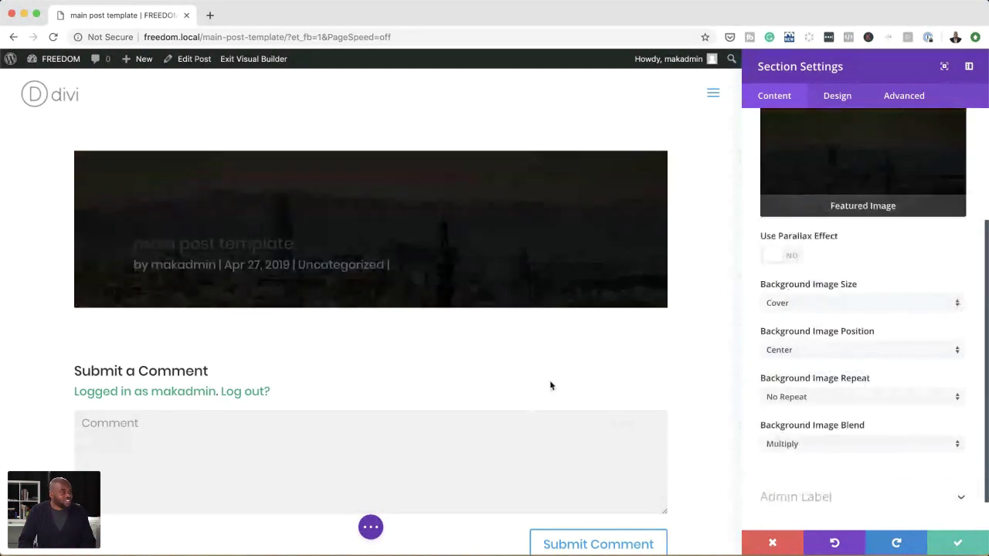
Reduce the section background color's opacity to 0.8 and save the section settings.
scroll(864, 311, up, 3)
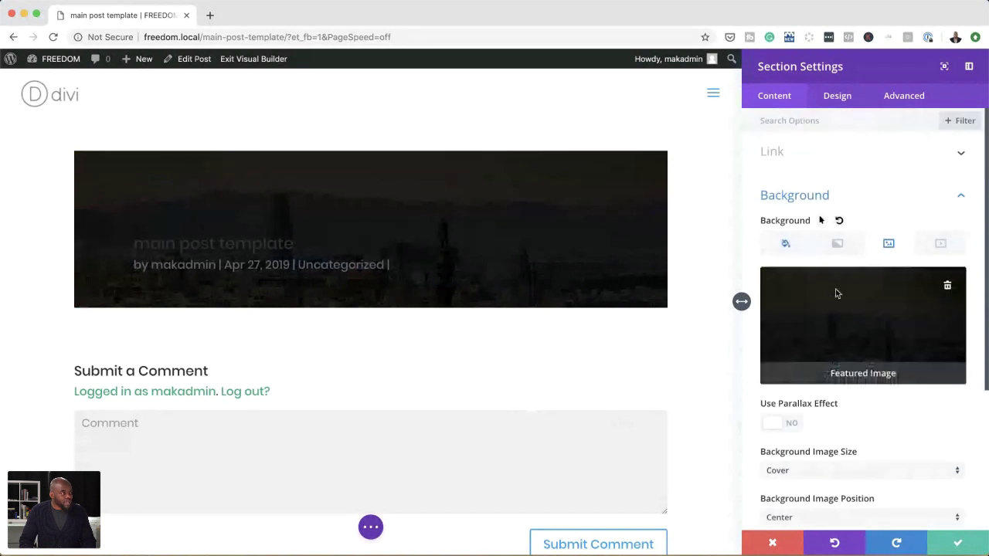
click(785, 244)
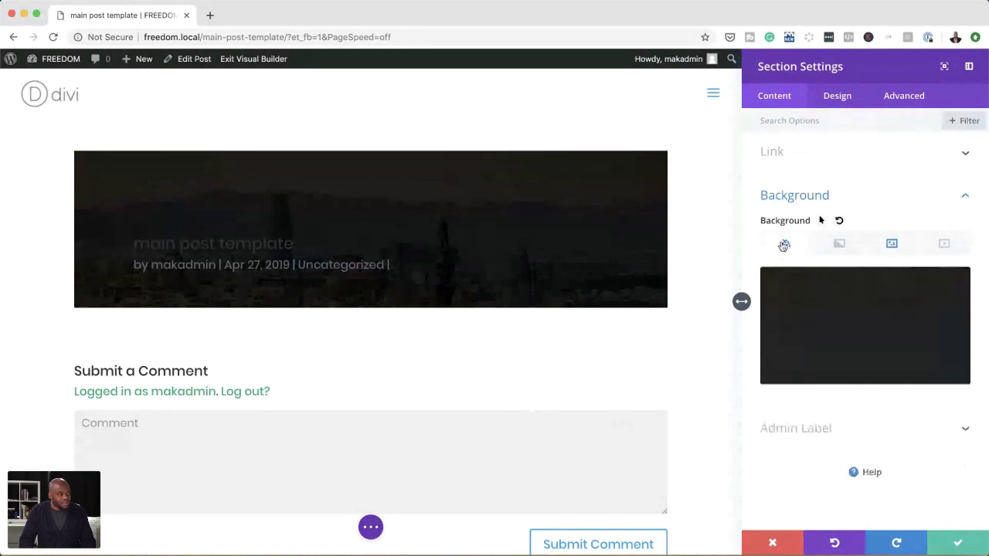
click(889, 314)
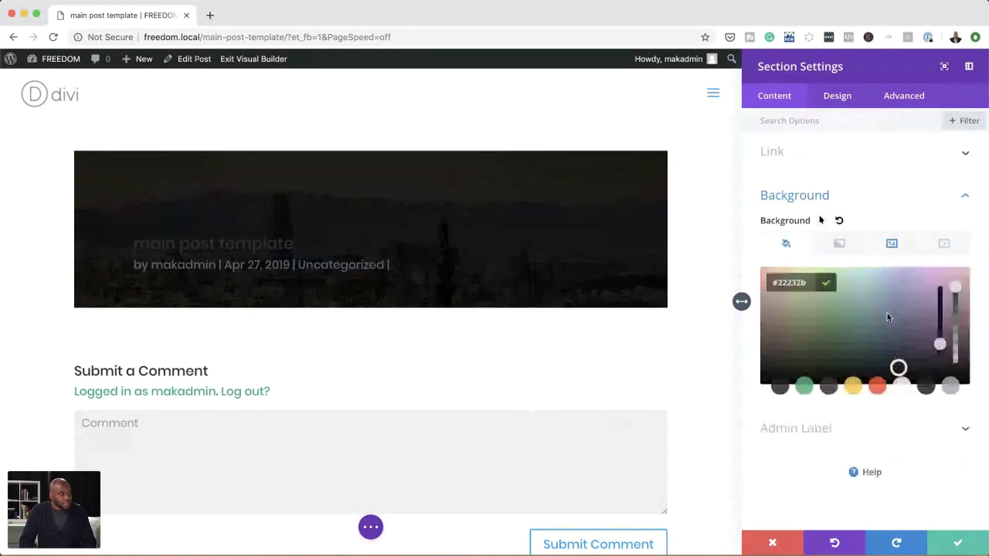
click(956, 292)
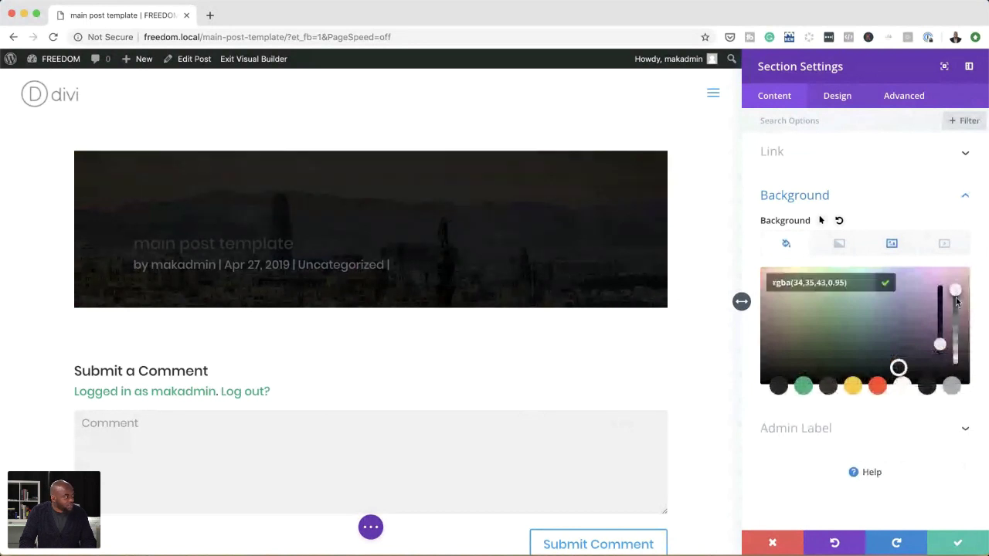
mouse_move(957, 302)
mouse_down()
mouse_move(958, 319)
mouse_move(960, 311)
mouse_up()
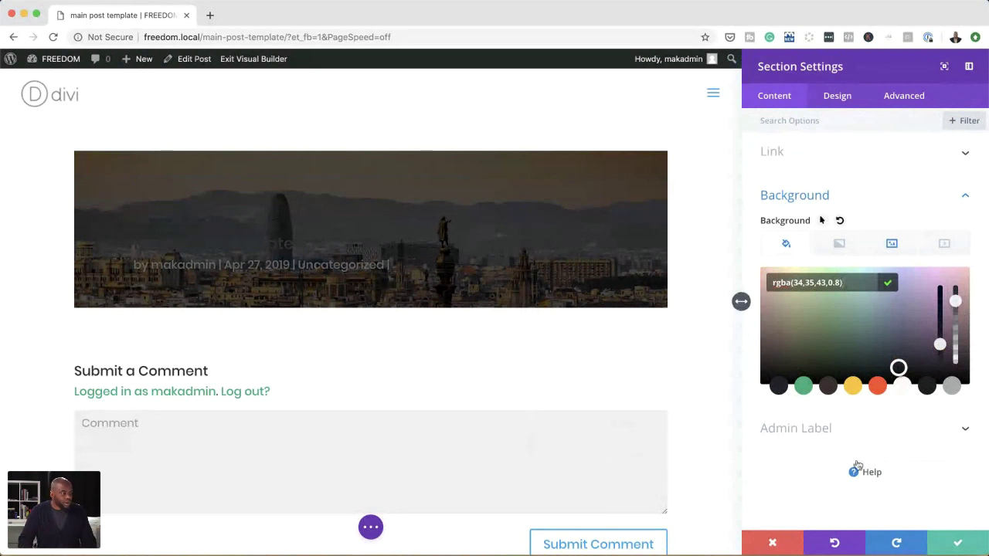
click(960, 545)
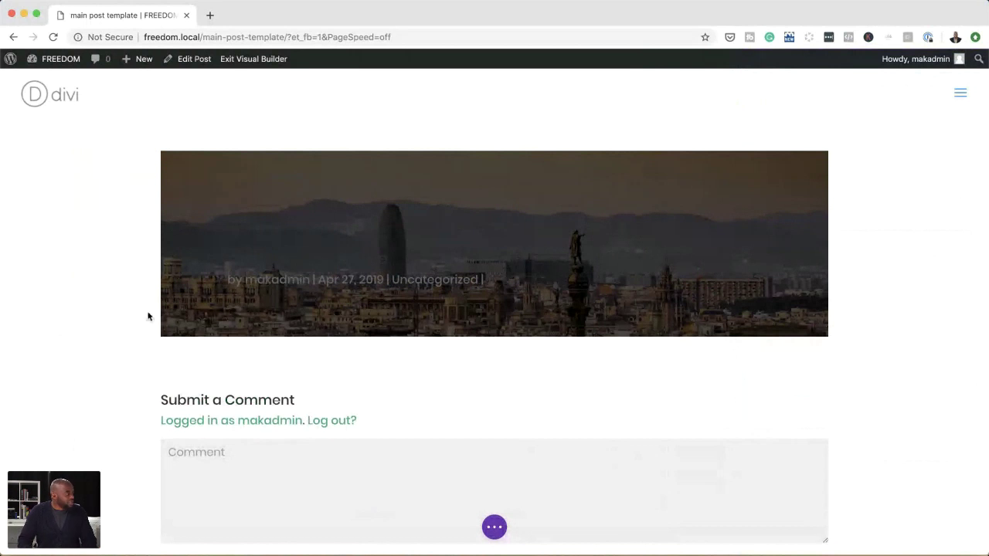
Make the Post Title module's title text uppercase and color it yellow #ffc423.
mouse_move(286, 264)
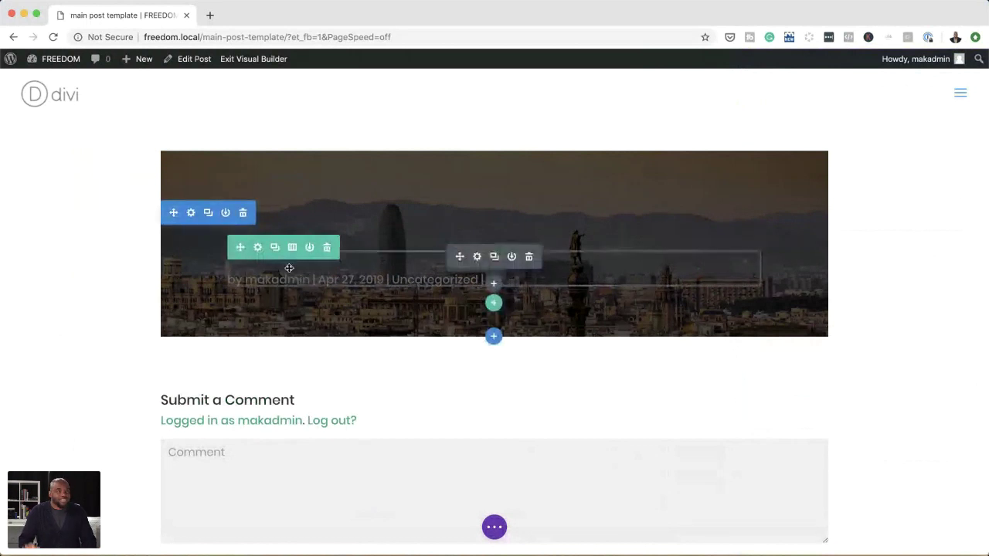
click(478, 257)
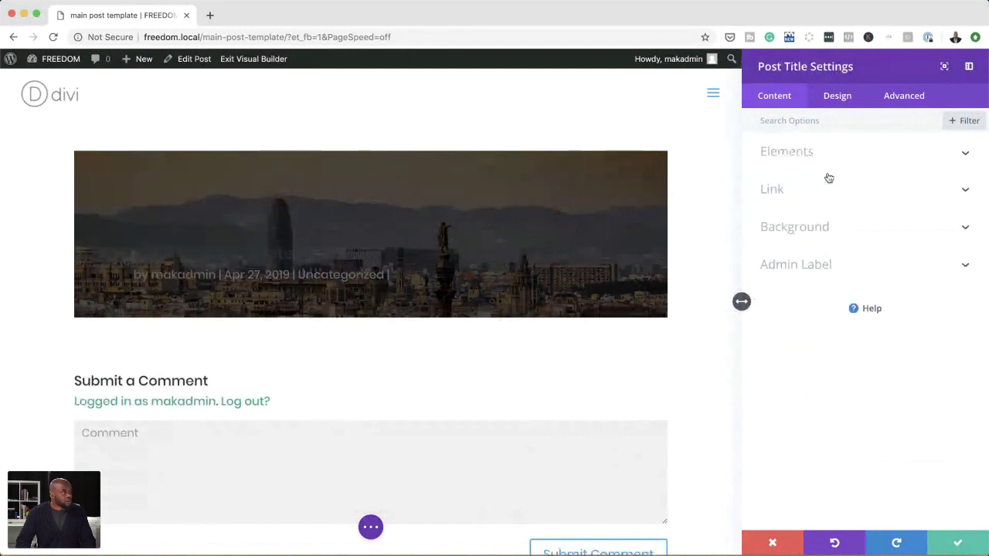
click(838, 95)
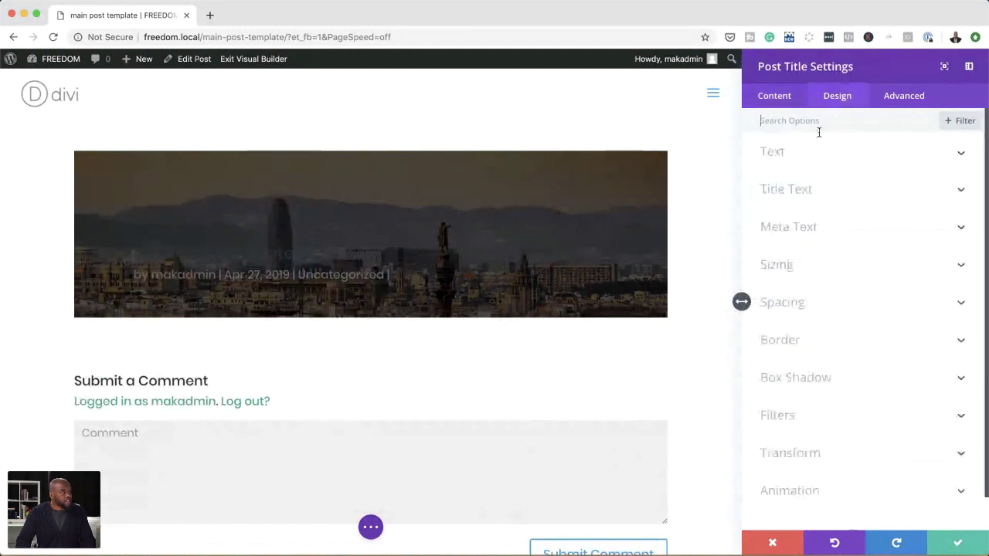
click(806, 193)
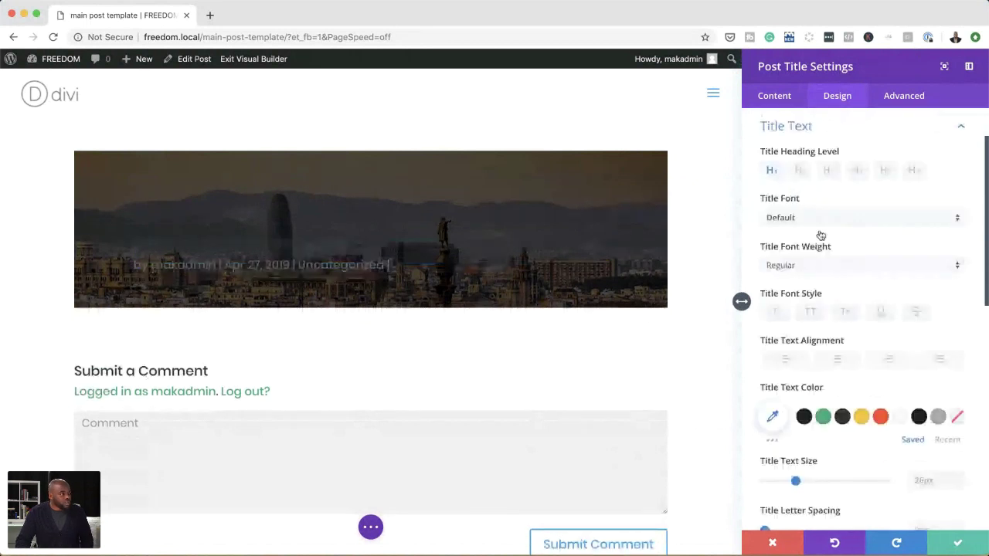
click(813, 315)
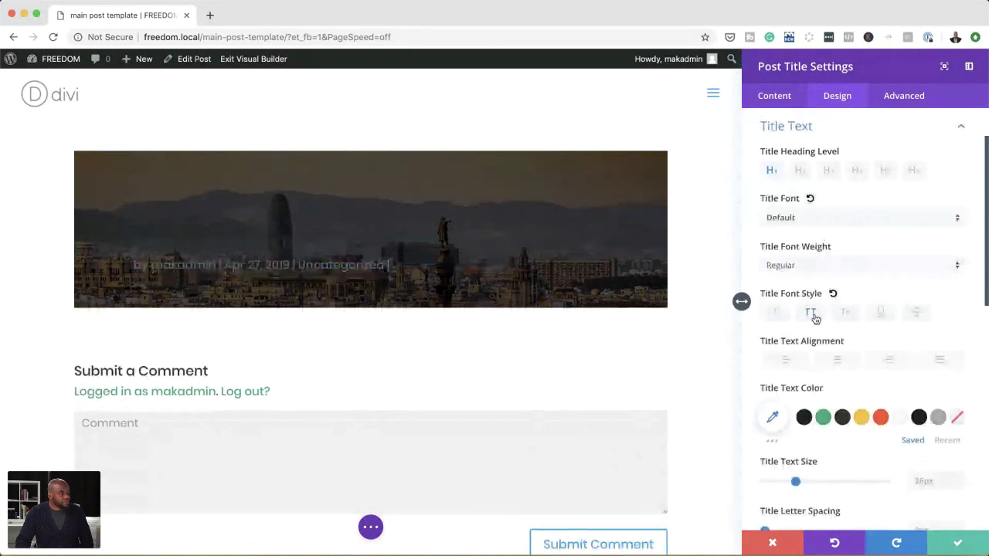
click(863, 418)
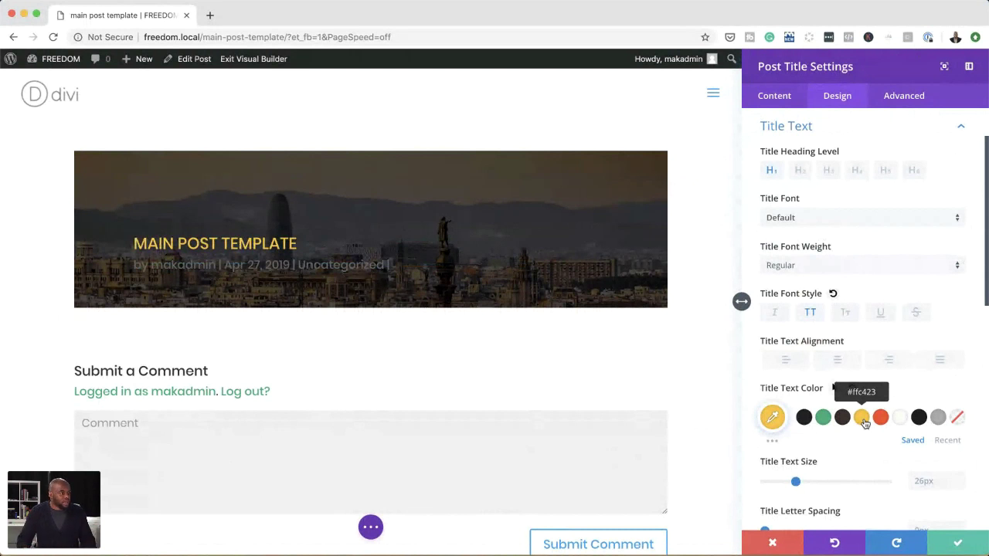
click(901, 420)
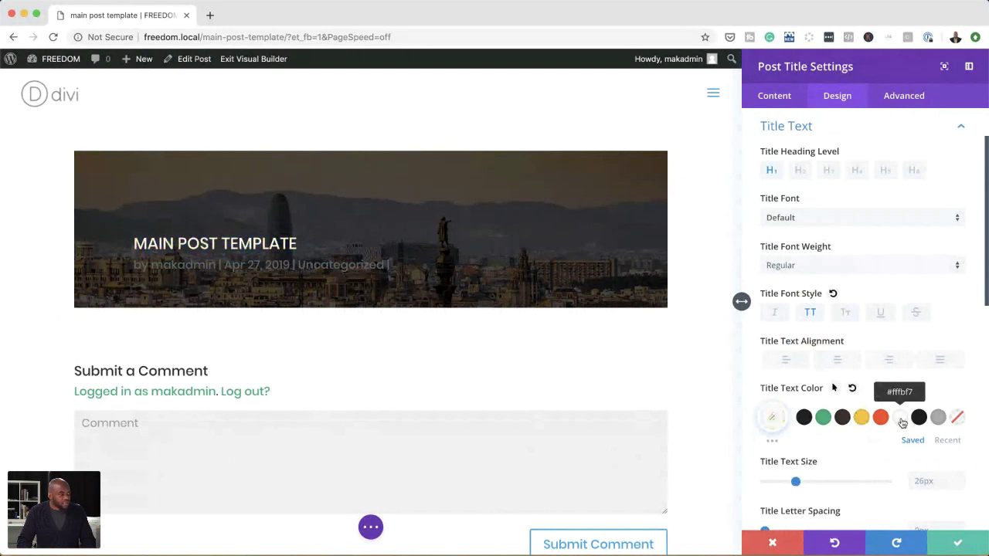
click(862, 418)
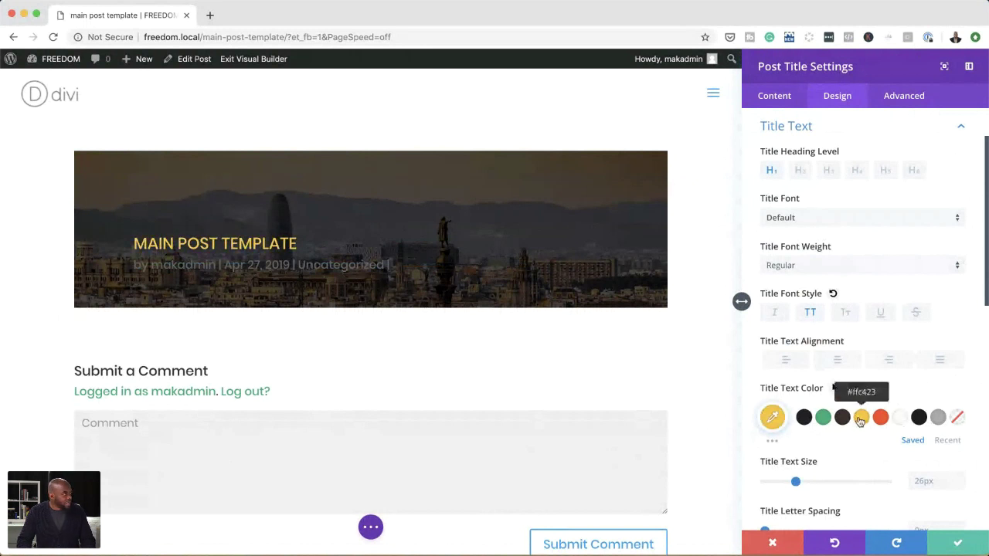
Center the title text and set its font weight to Semi Bold.
click(837, 361)
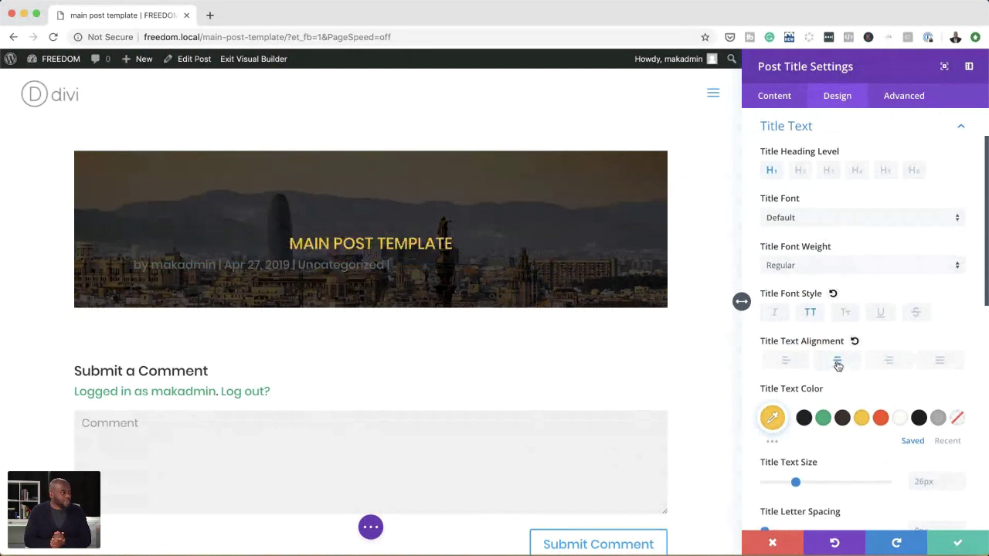
click(818, 265)
click(827, 319)
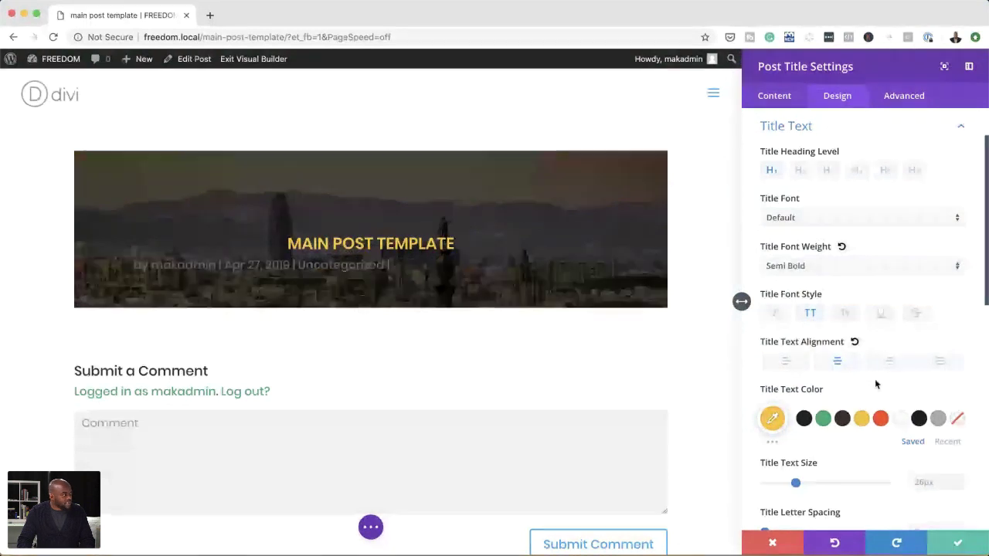
Set the title letter spacing to 7px.
scroll(874, 379, down, 1)
scroll(876, 383, down, 5)
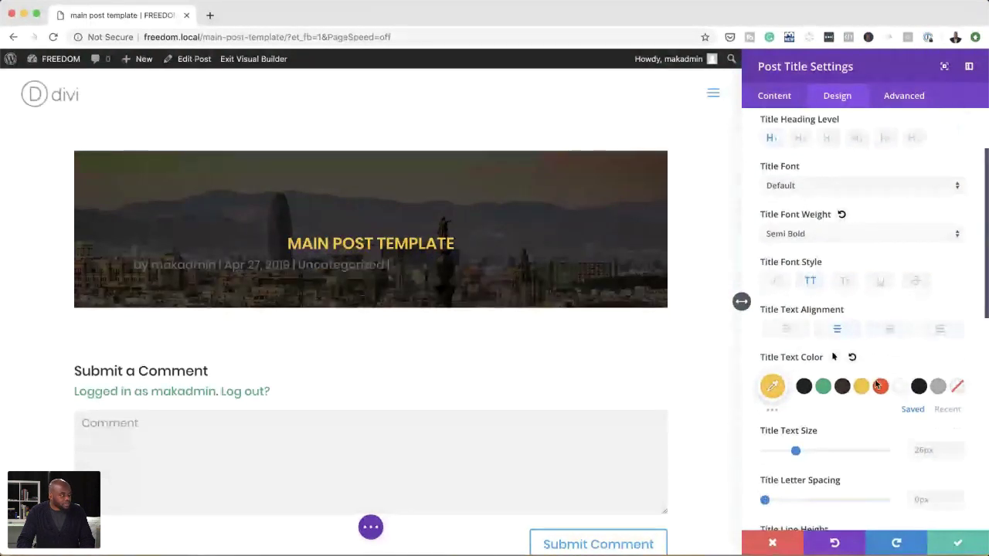
scroll(850, 406, down, 1)
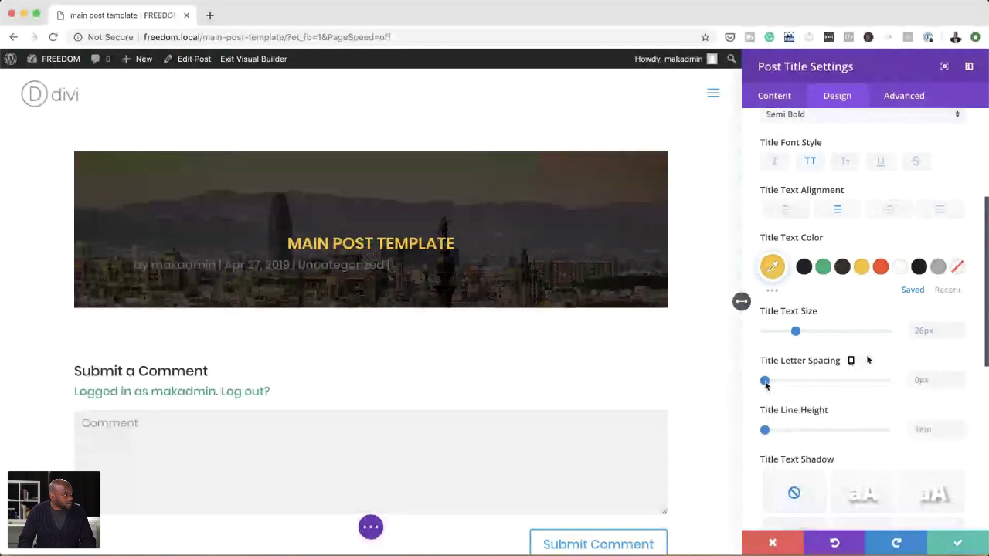
drag(765, 381, 775, 388)
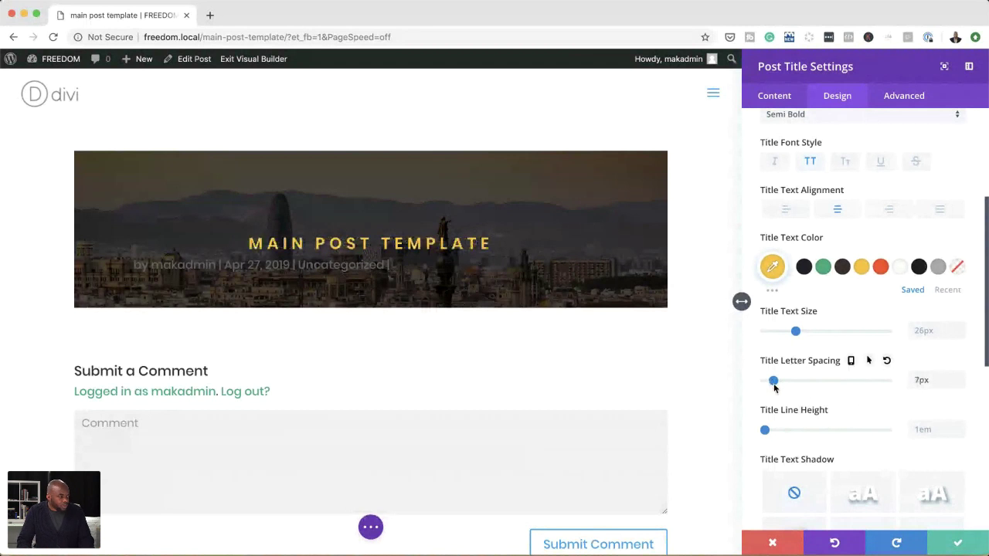
Increase the title letter spacing to 8px, and center the post meta text with its color set to white.
drag(775, 386, 776, 387)
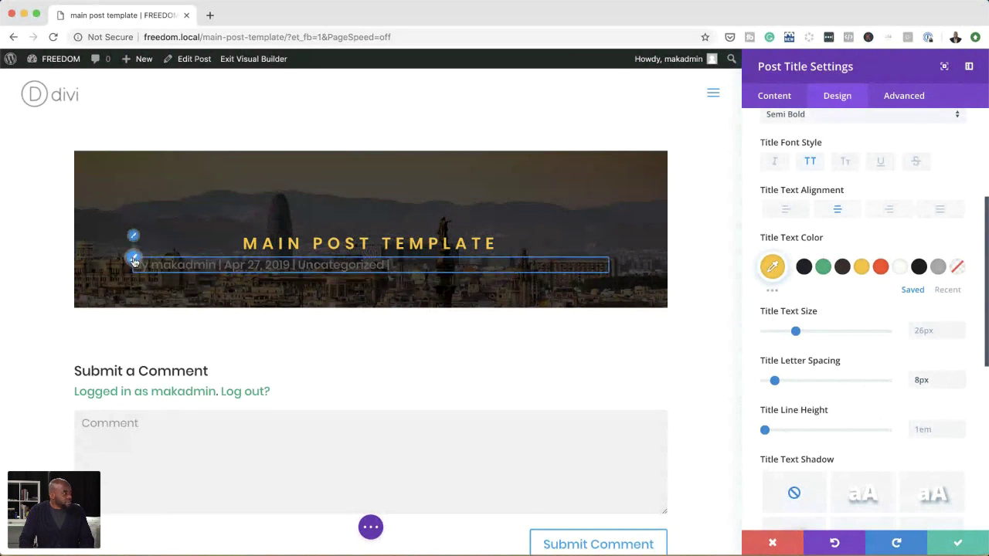
click(133, 261)
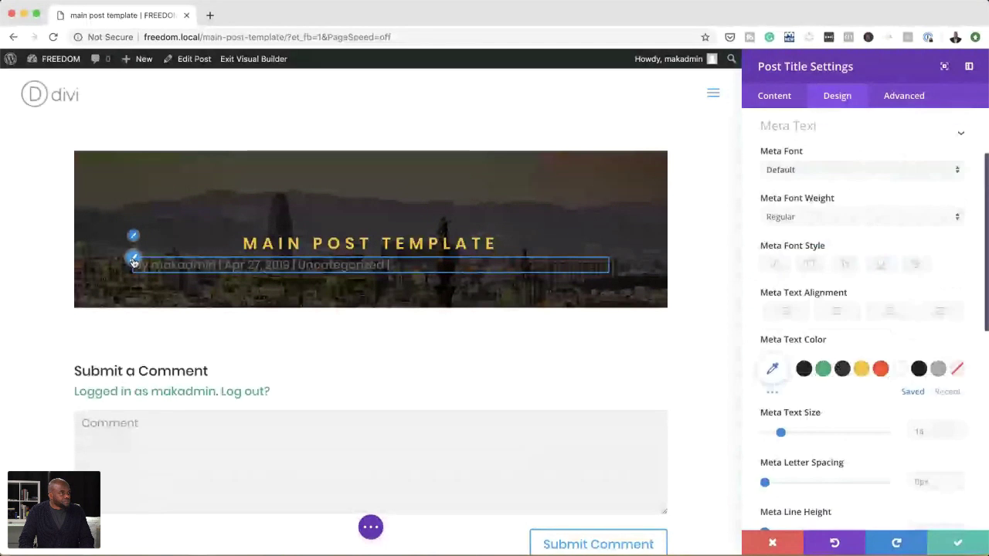
click(839, 313)
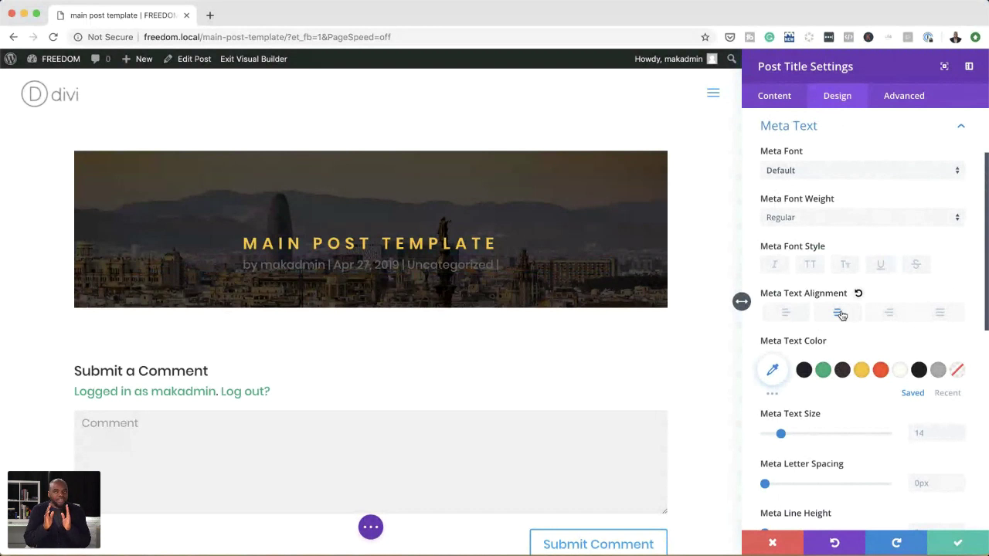
click(901, 372)
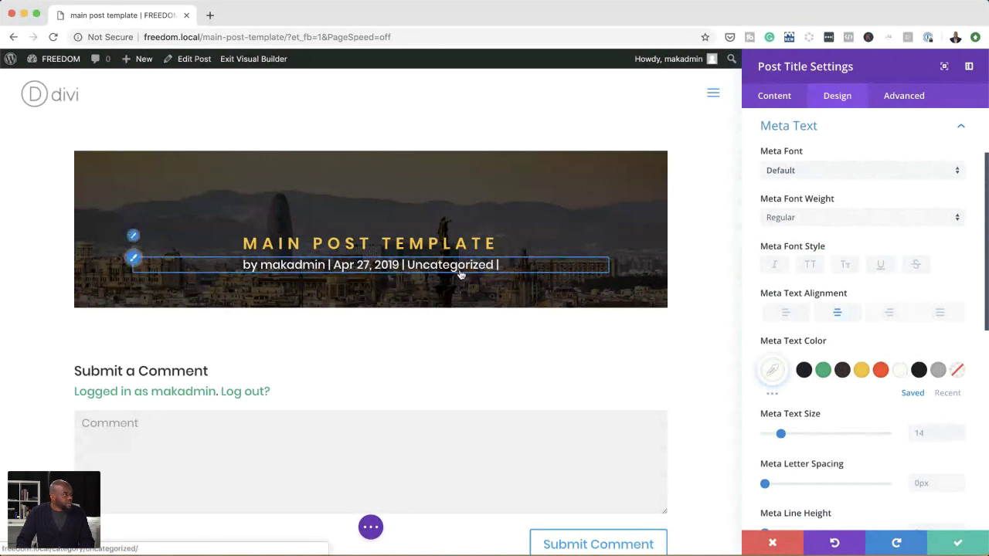
Set the meta text's font weight to Light and its size to 15px.
click(812, 218)
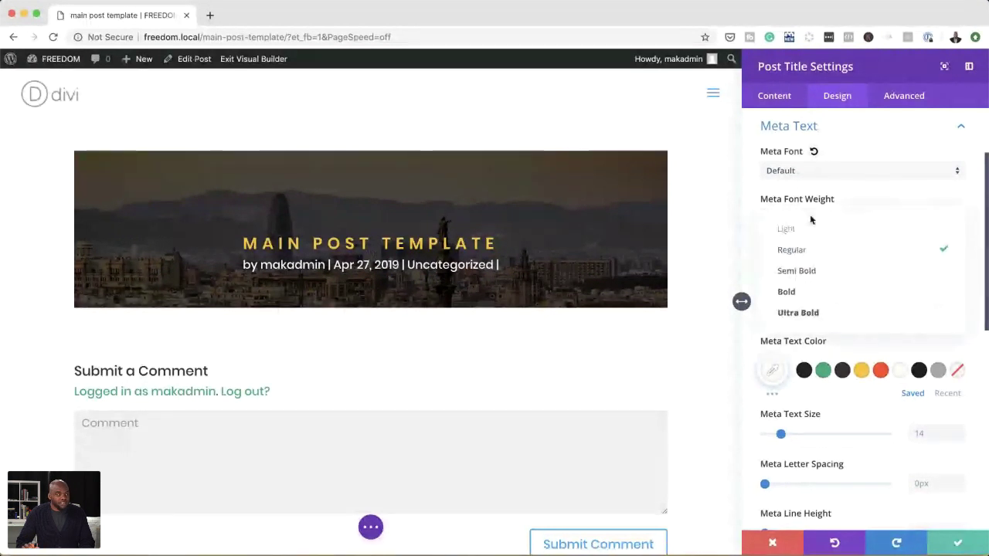
click(816, 228)
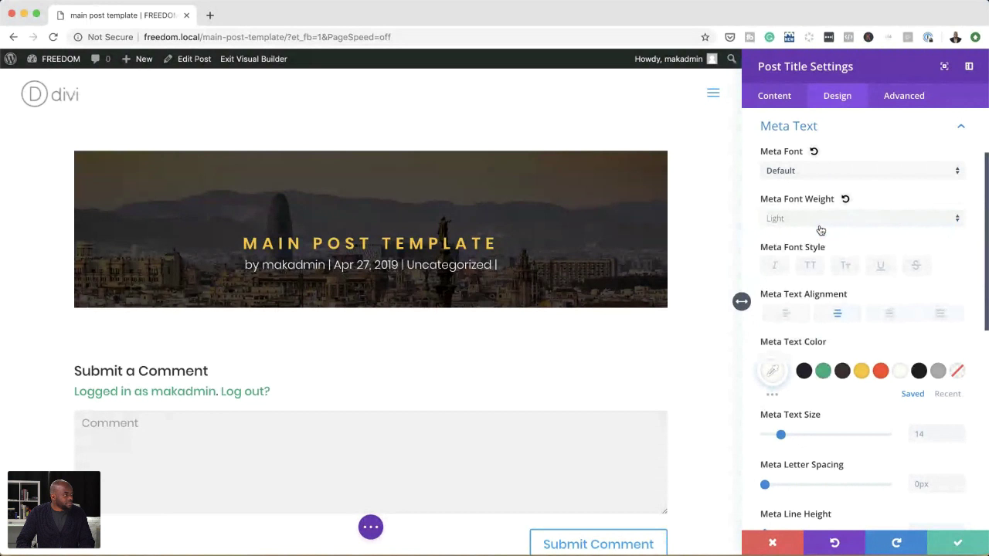
click(781, 436)
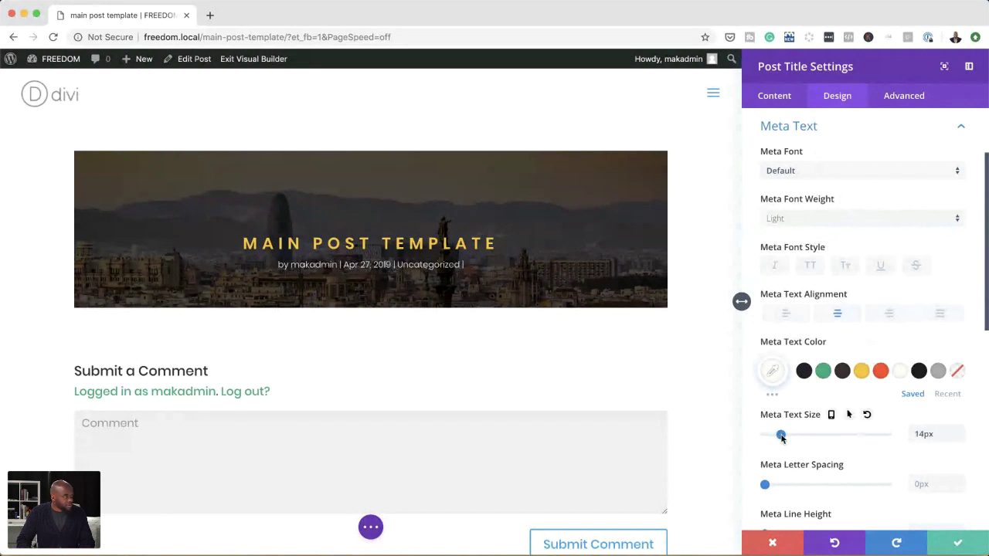
drag(782, 436, 782, 436)
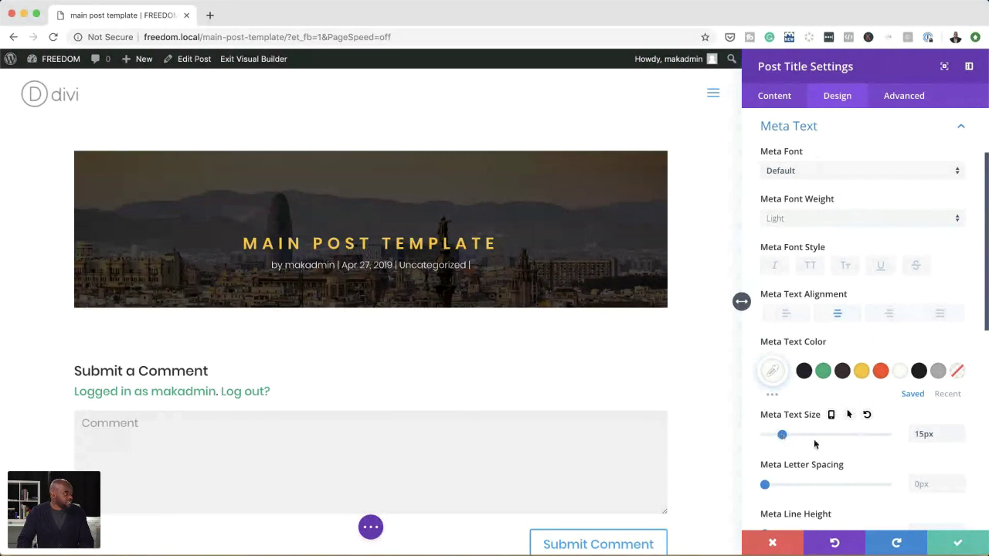
scroll(912, 460, down, 5)
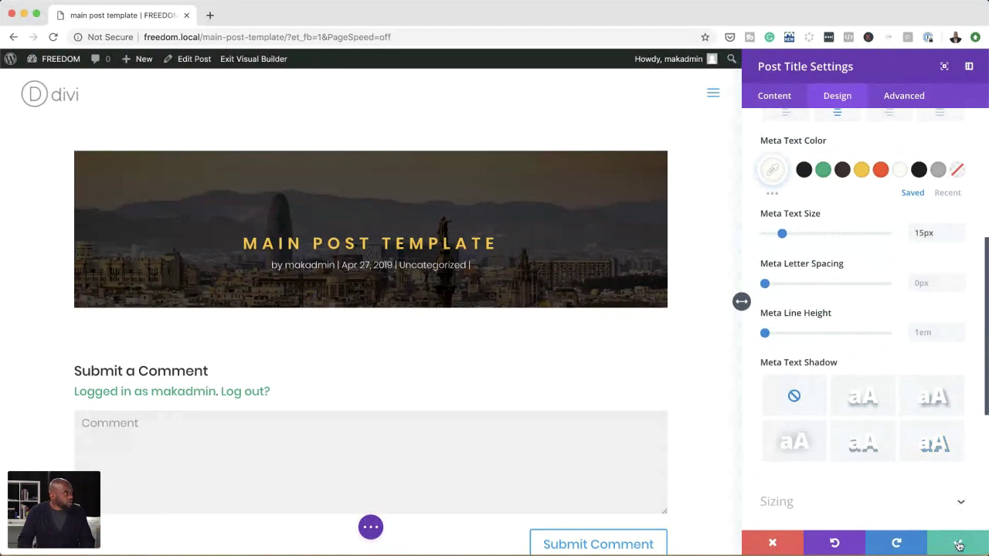
Hide the author in the Post Title module's elements and save the module settings.
click(774, 97)
click(796, 155)
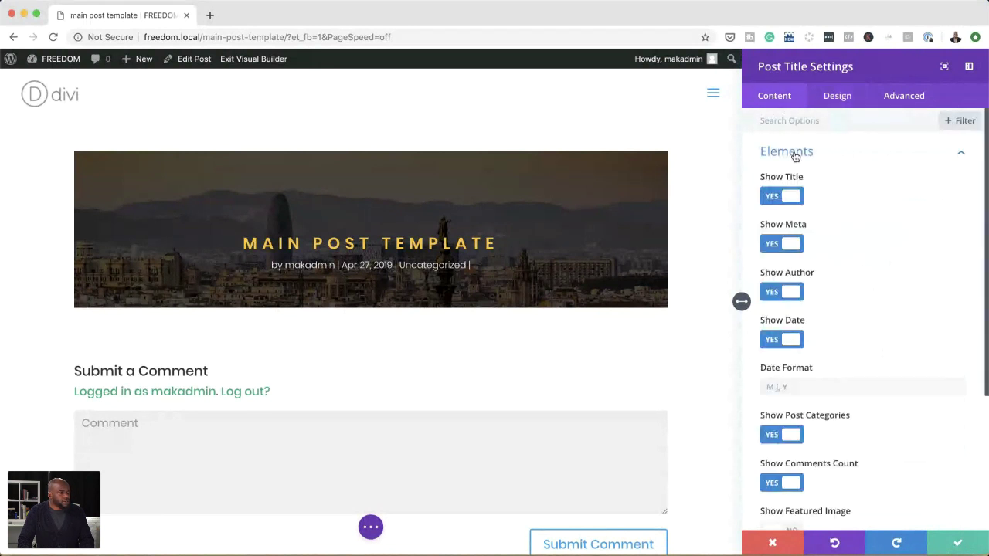
click(773, 295)
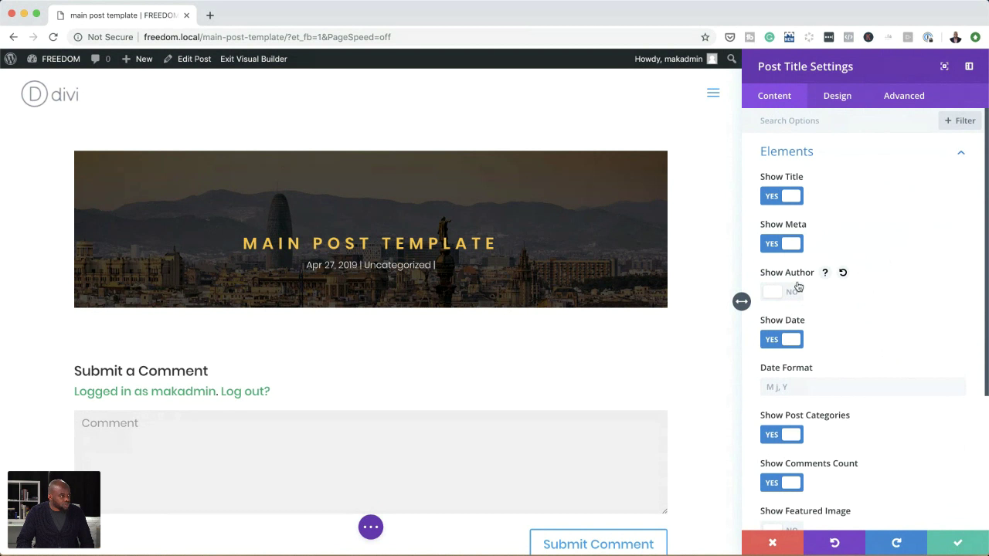
click(791, 294)
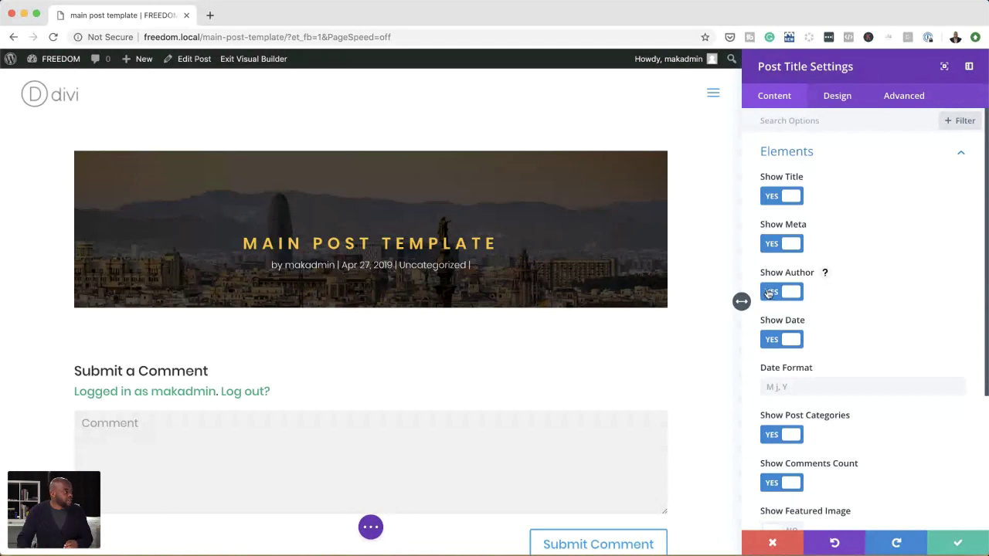
click(770, 293)
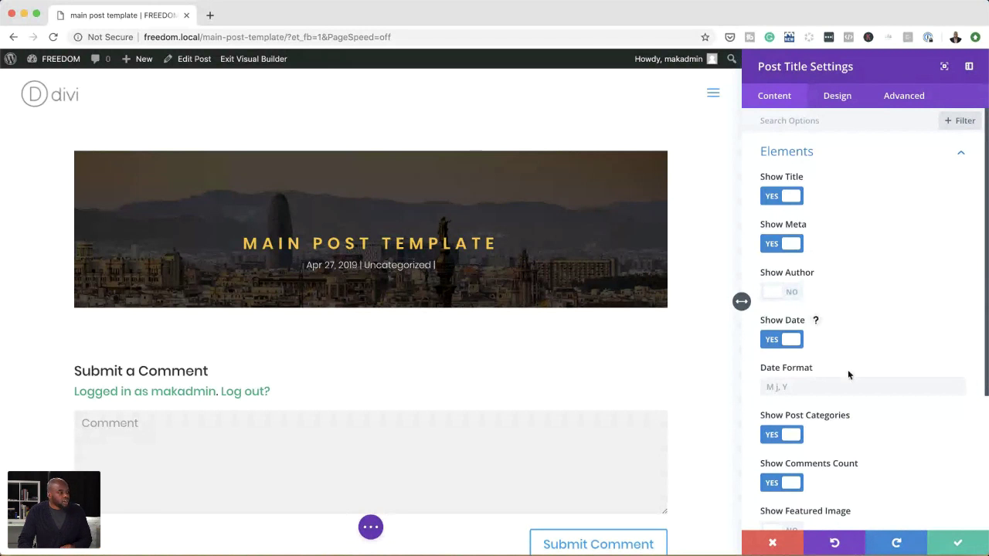
scroll(847, 370, down, 1)
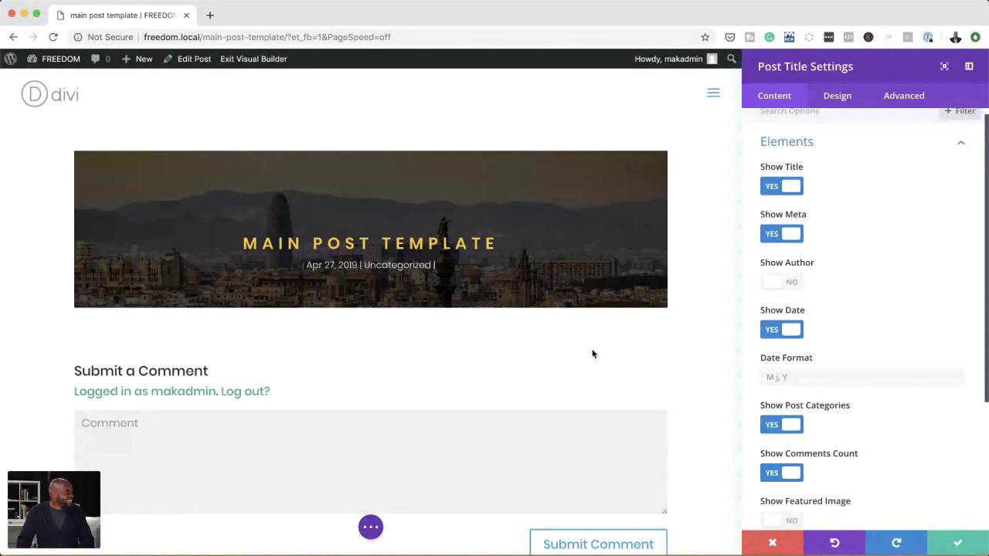
click(958, 543)
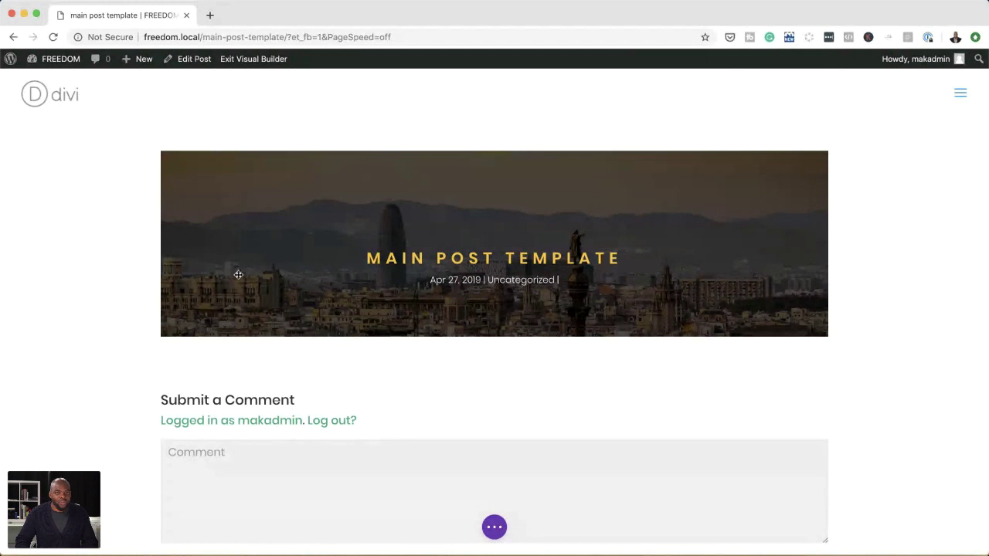
Add a Social Media Follow module below the post title in the header section.
mouse_move(497, 283)
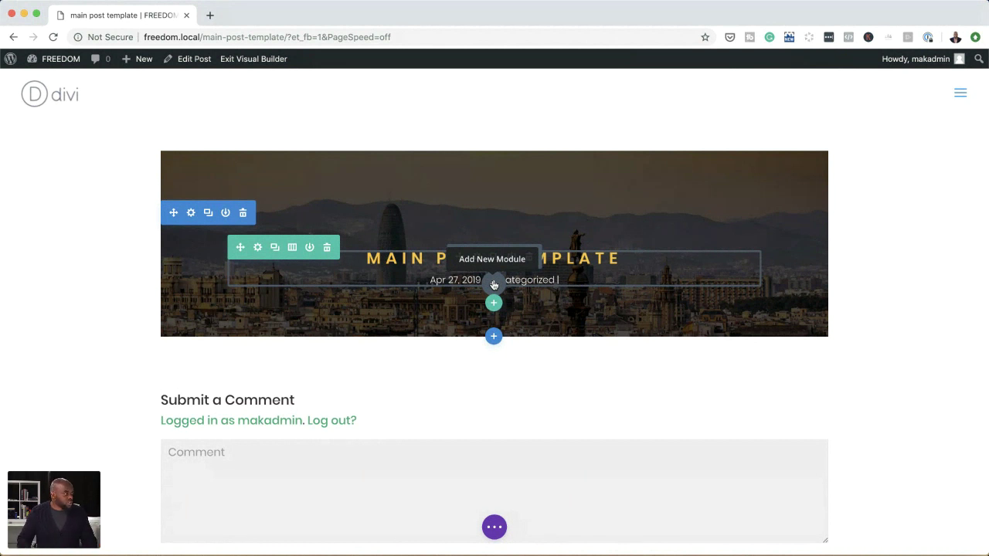
click(494, 285)
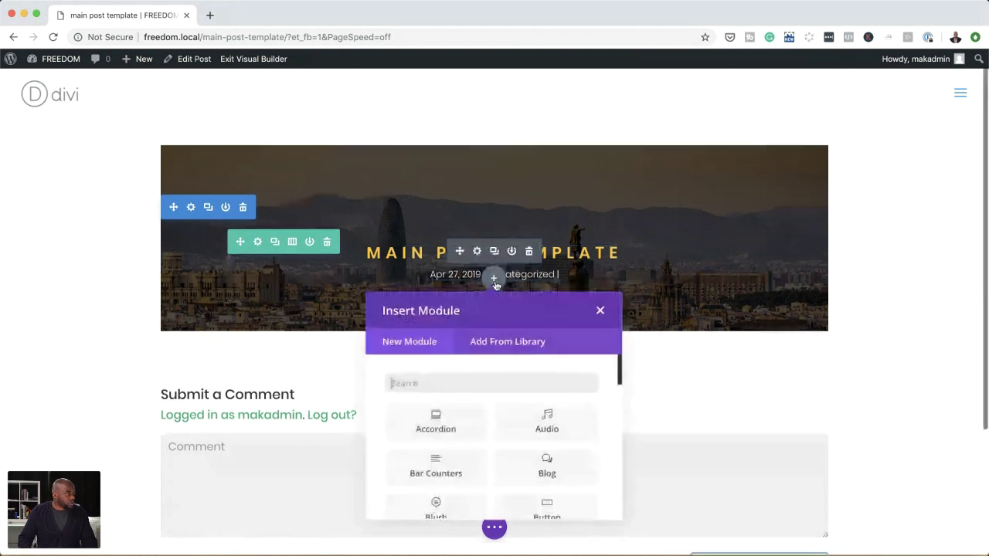
click(464, 361)
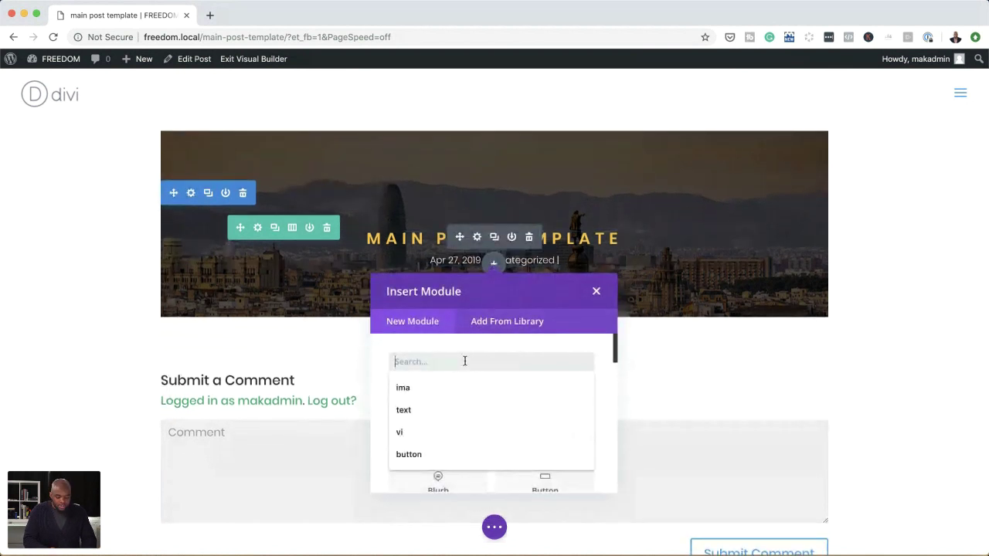
text(fol)
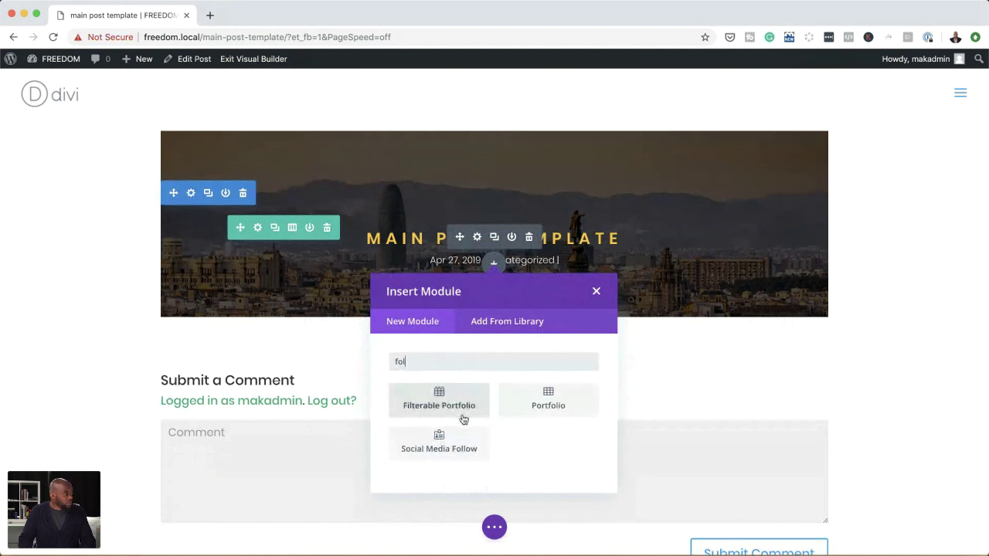
click(449, 440)
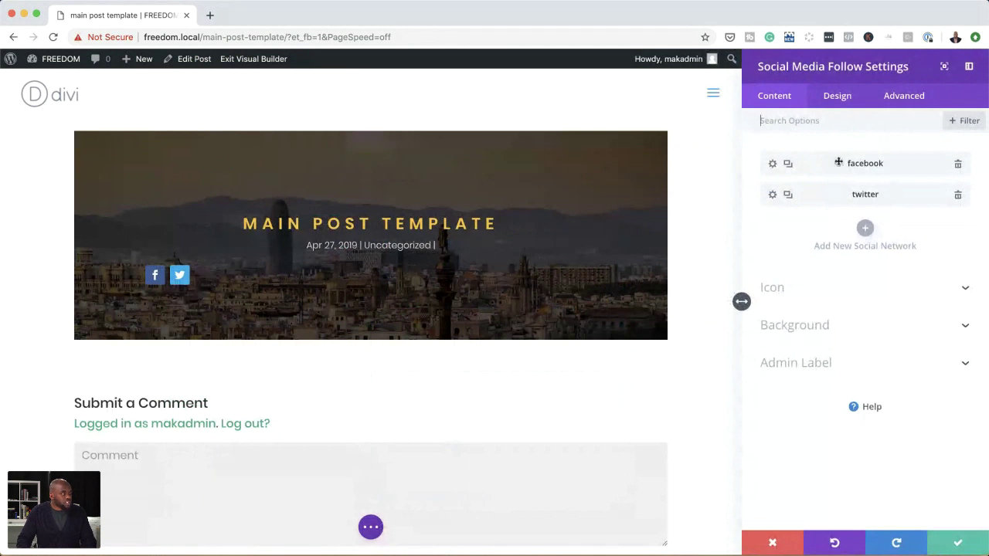
Add Pinterest as a new social network in the Social Media Follow module.
click(865, 227)
click(818, 201)
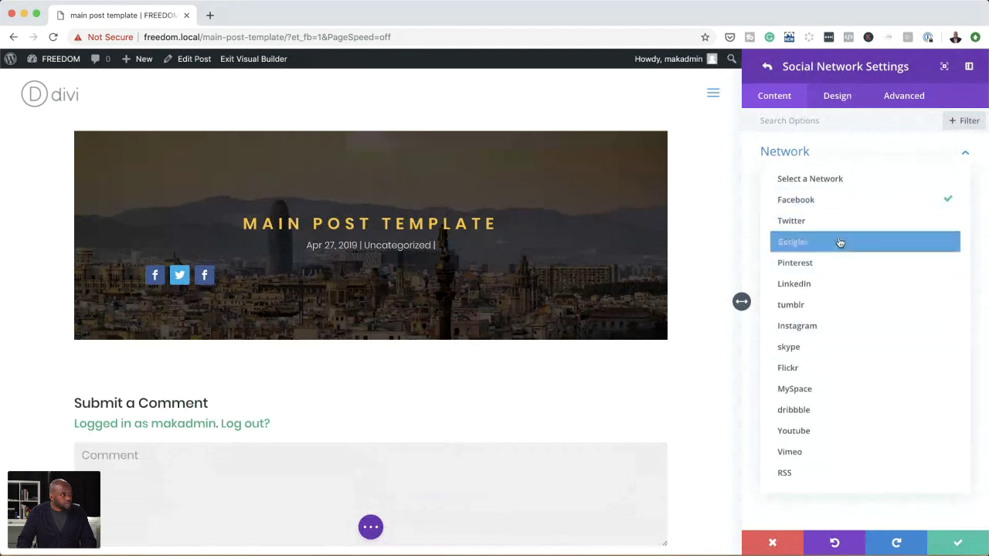
click(838, 264)
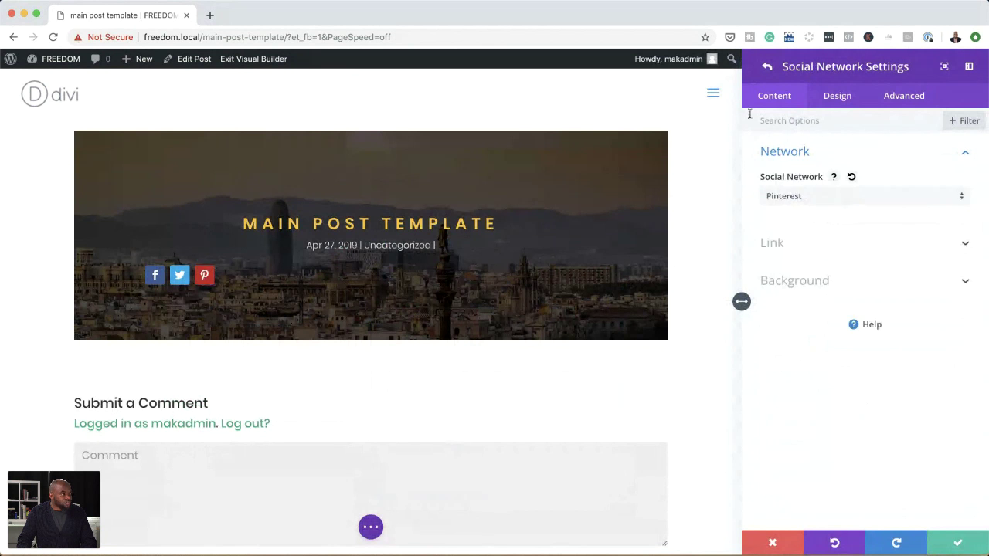
click(768, 68)
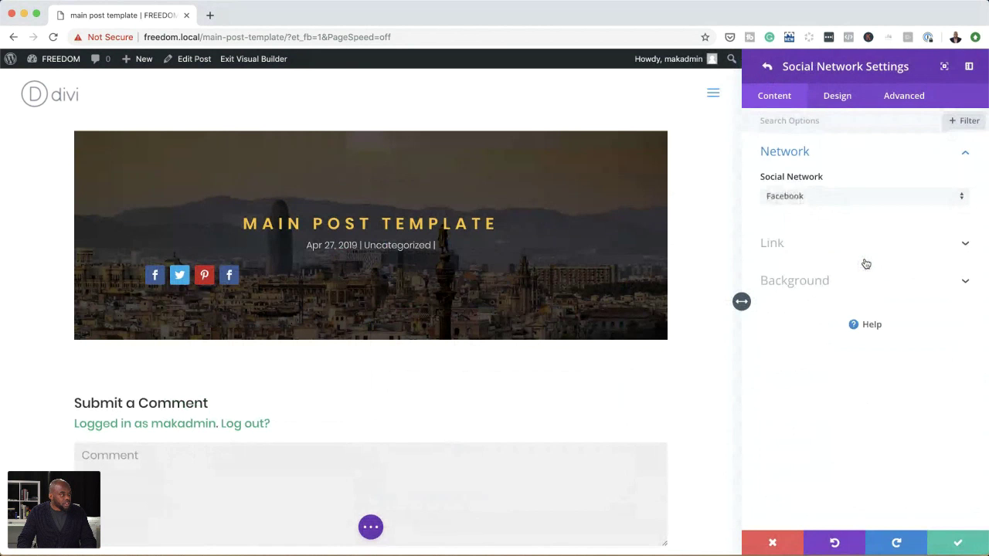
Set the fourth social network to Youtube, check its account link option and return to the module settings.
click(802, 198)
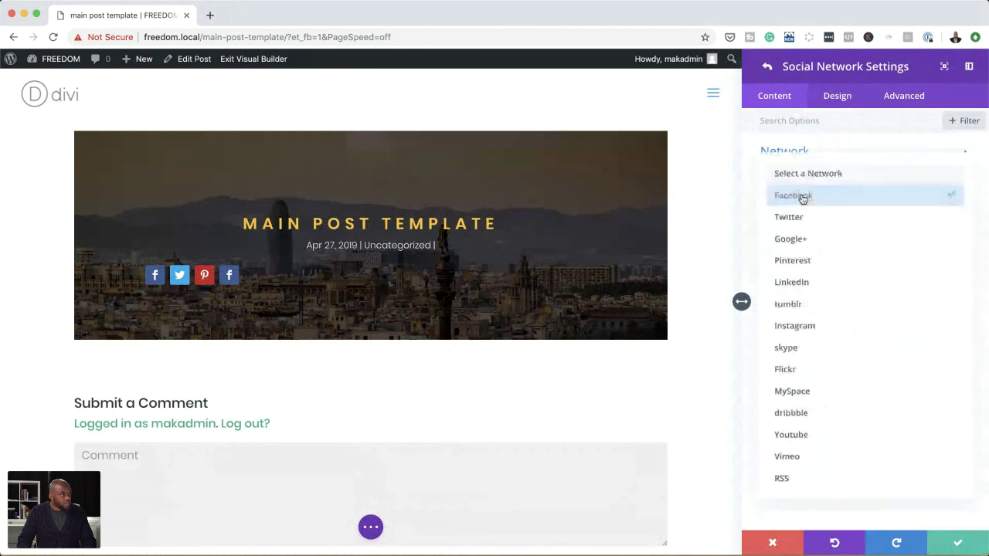
click(861, 432)
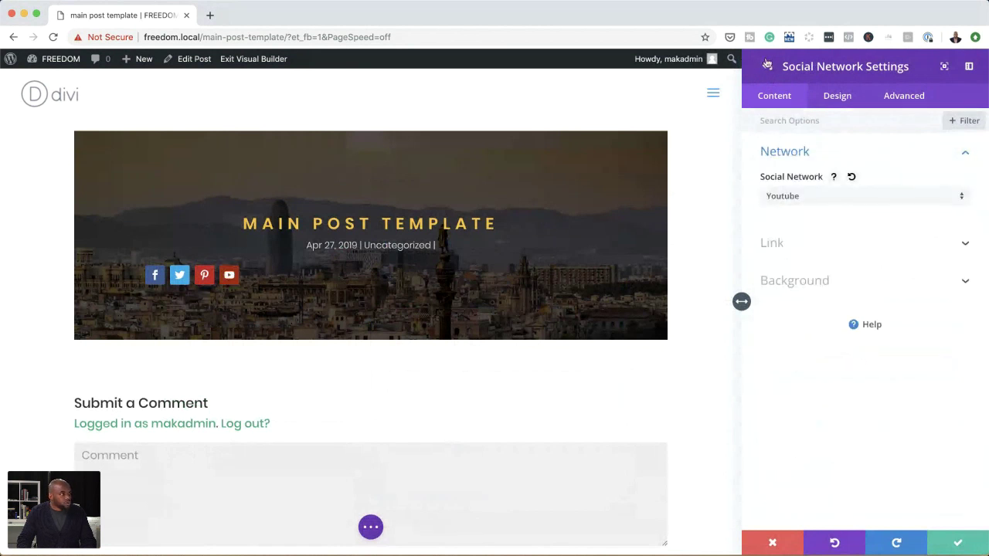
click(795, 245)
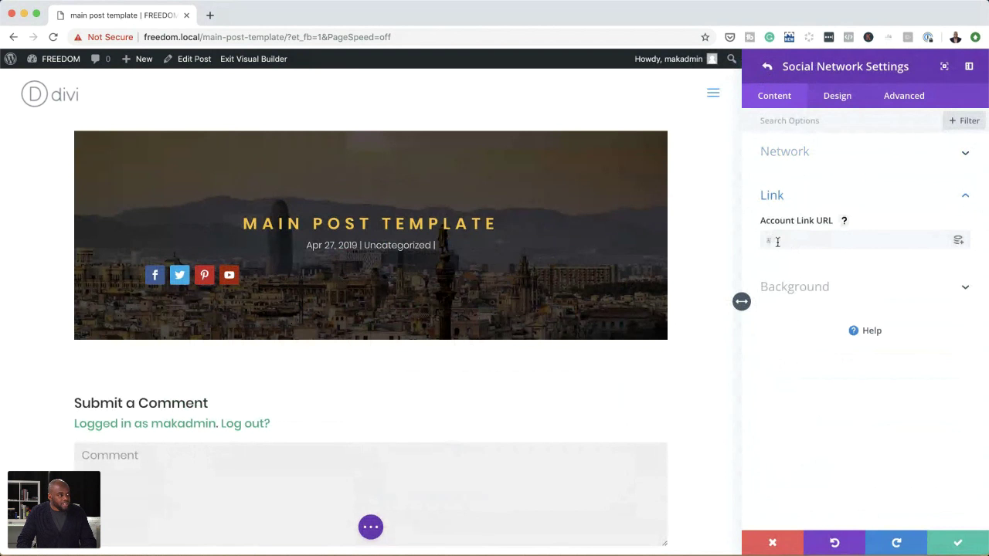
click(767, 66)
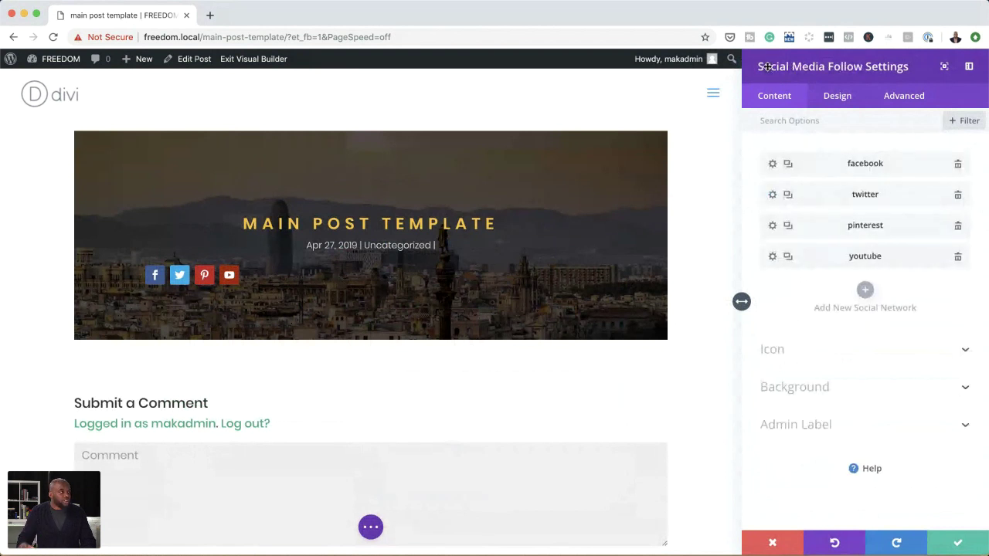
Add Instagram as the fifth social network in the Social Media Follow module.
click(869, 293)
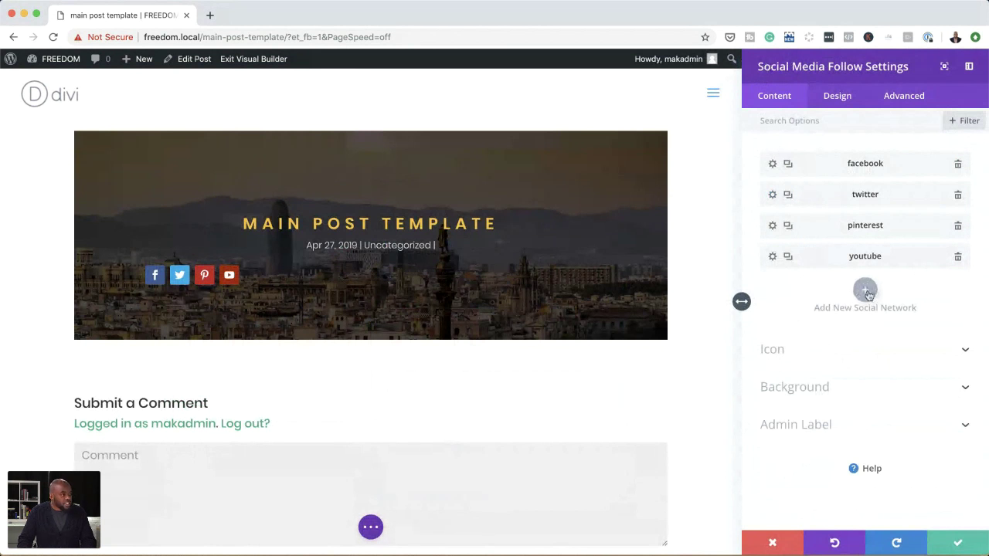
click(814, 199)
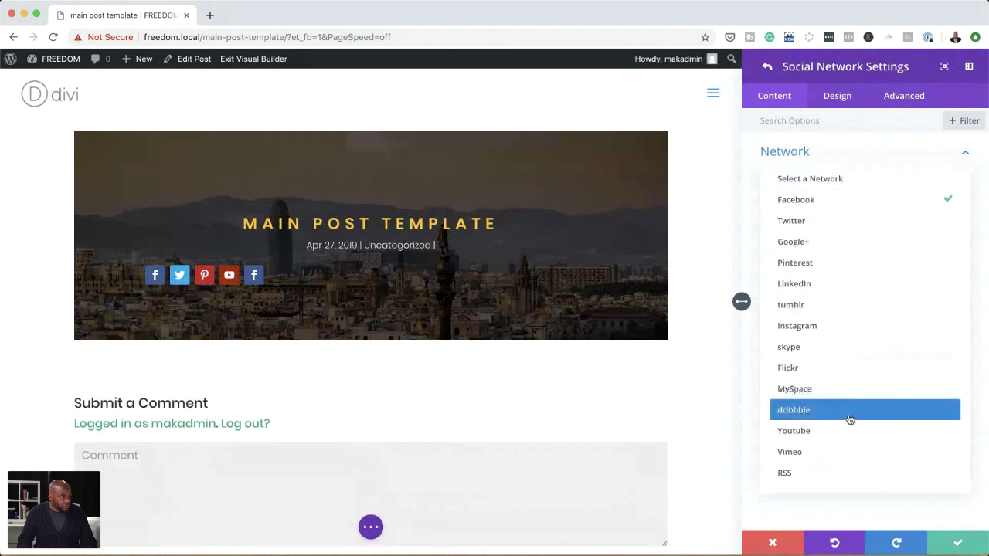
click(829, 325)
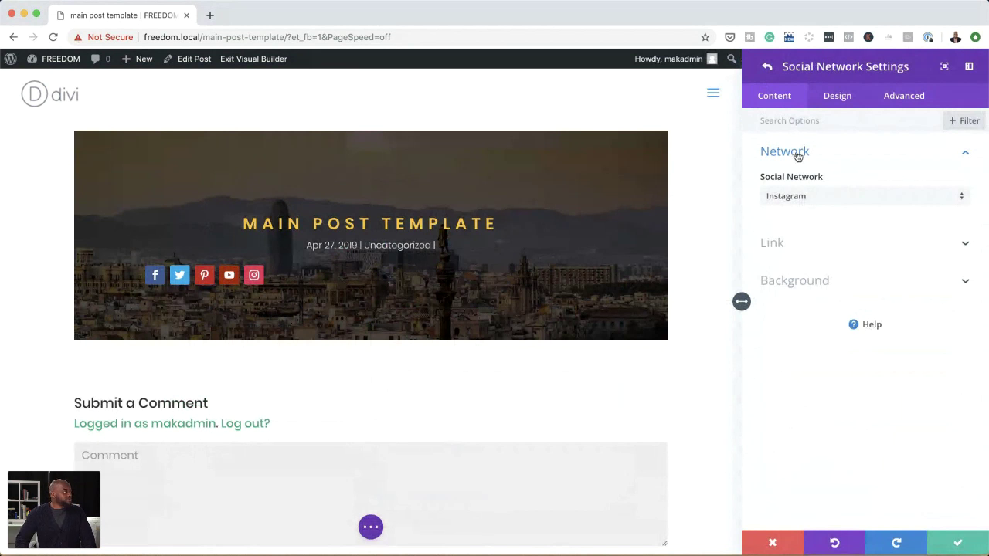
click(837, 96)
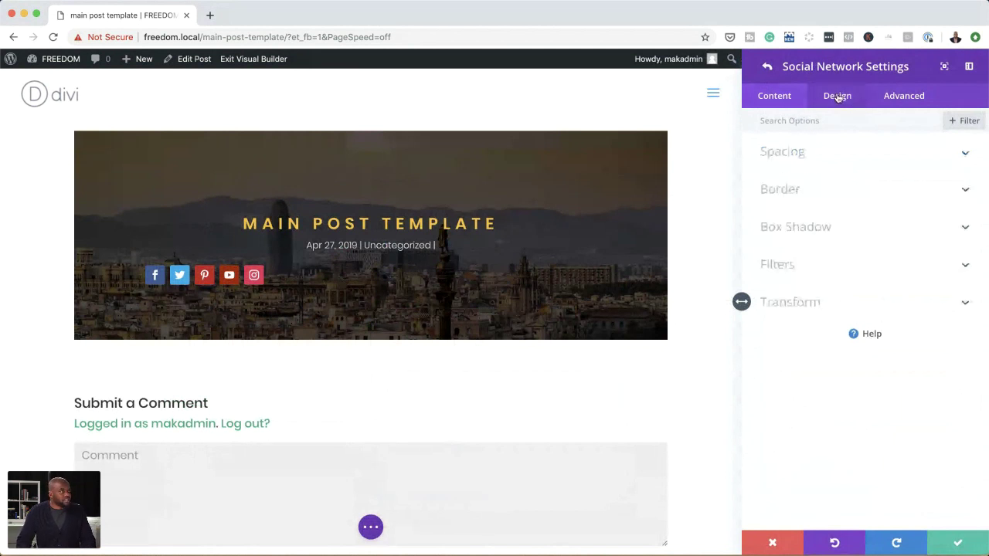
click(801, 156)
click(801, 154)
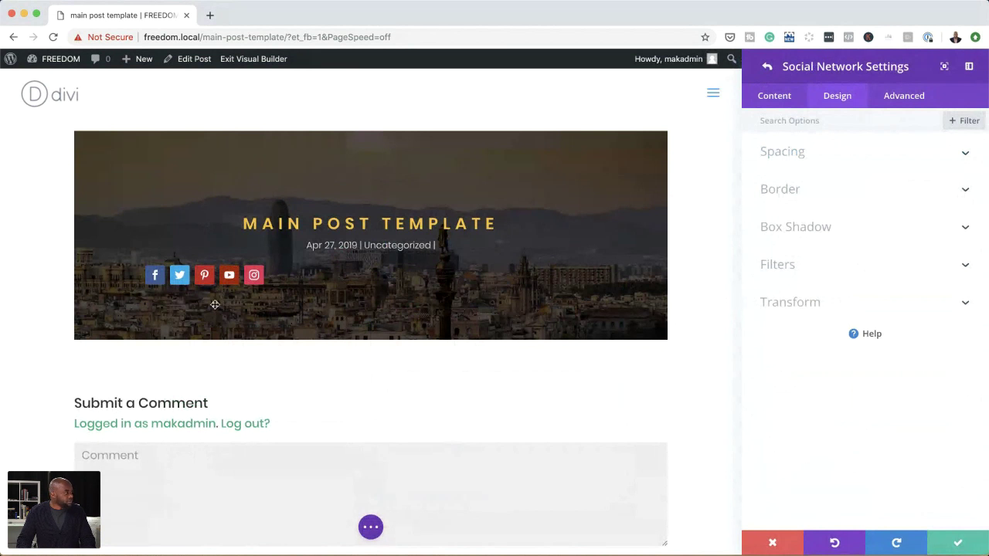
click(776, 99)
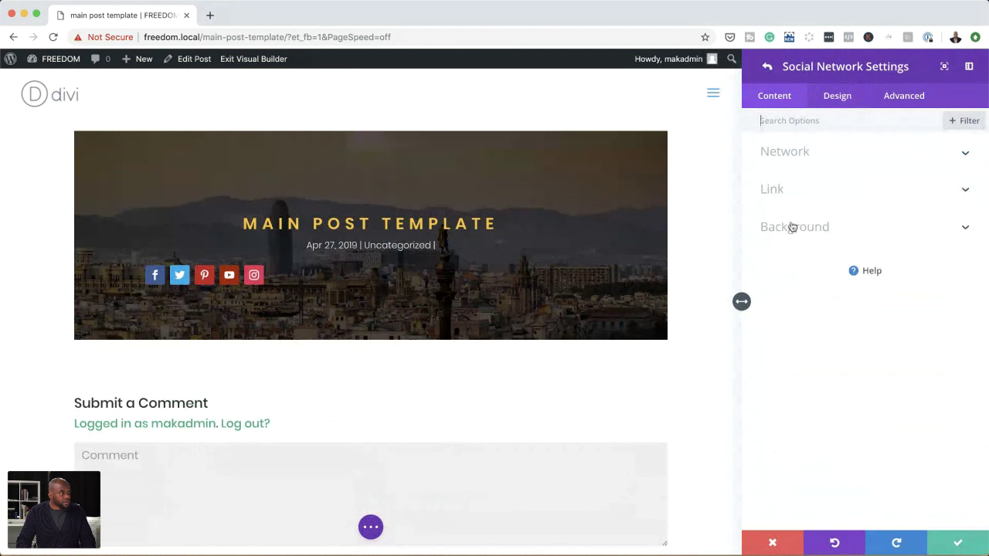
Center the item alignment of the social icons in the Social Media Follow module.
click(767, 68)
click(838, 97)
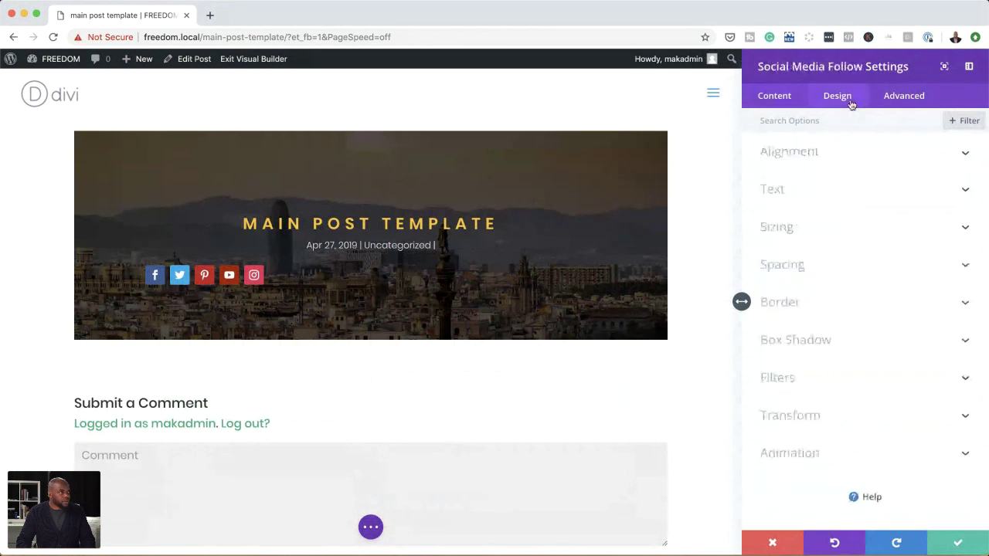
click(827, 154)
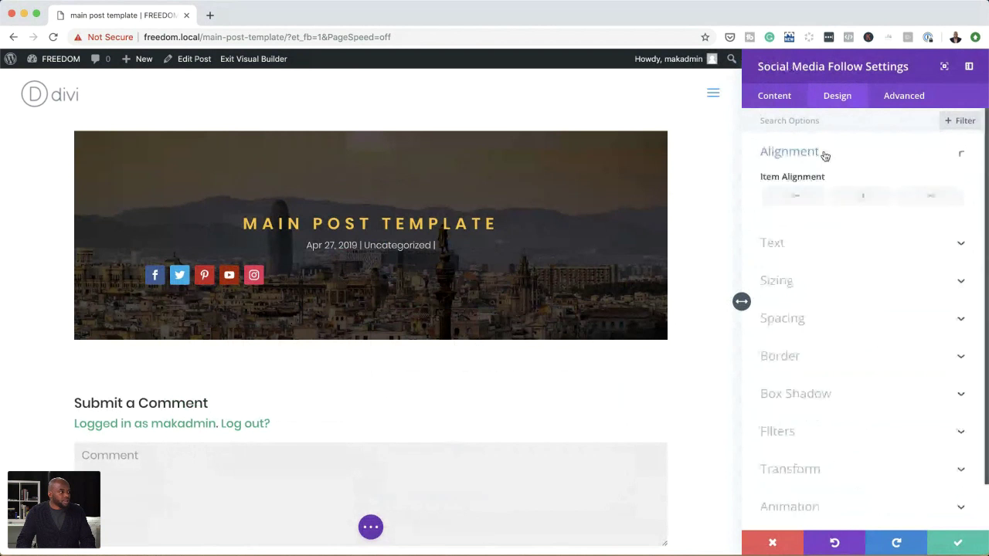
click(867, 198)
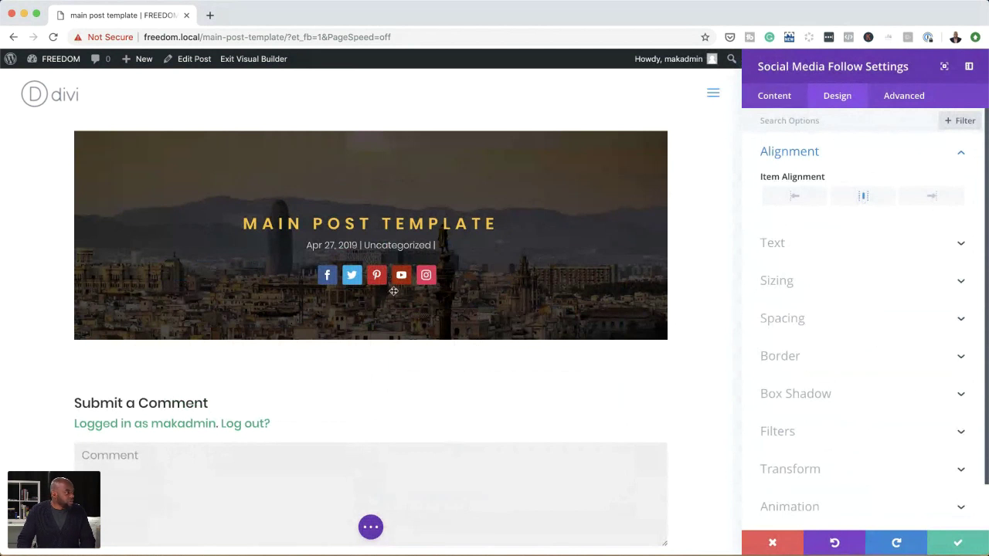
Remove the background color from the Facebook icon and return to the Social Media Follow settings.
click(783, 101)
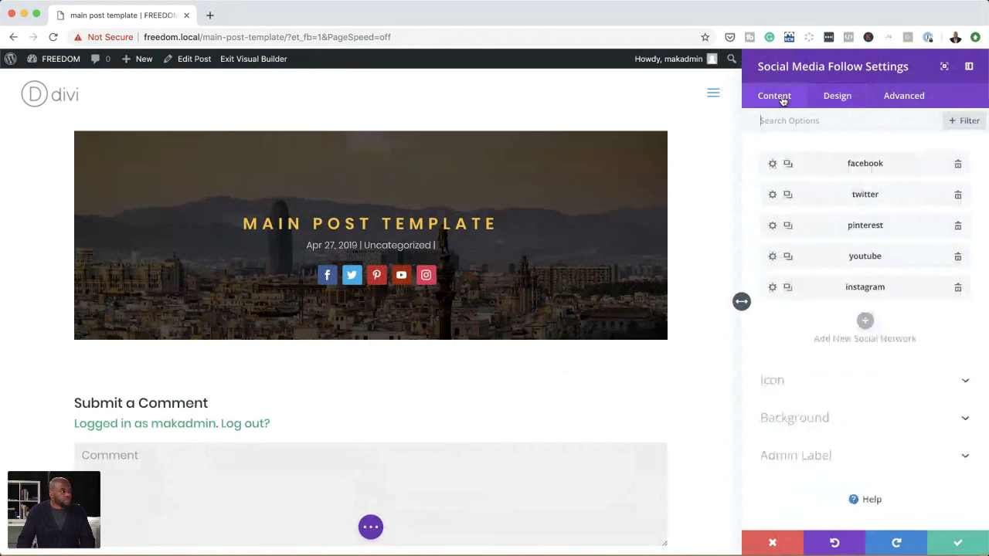
click(773, 164)
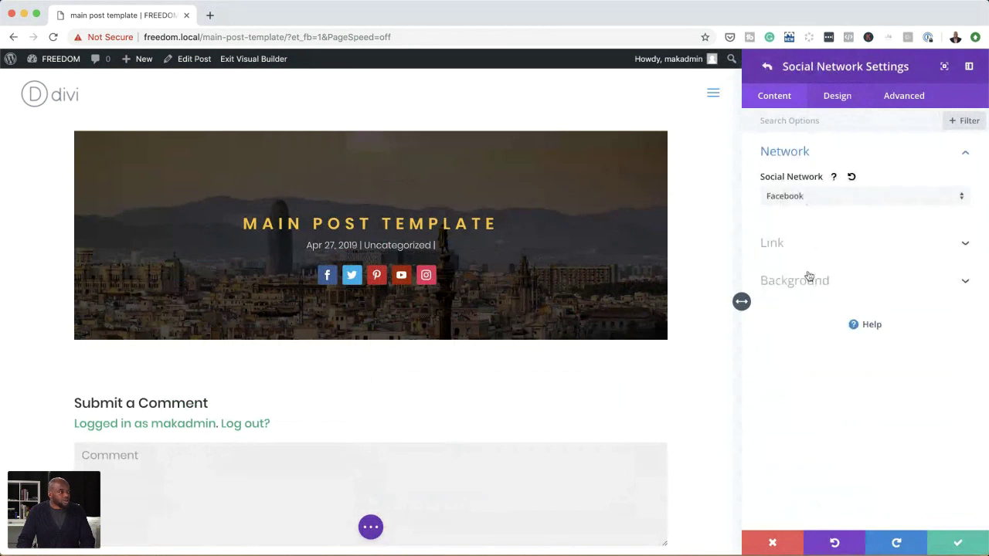
click(816, 199)
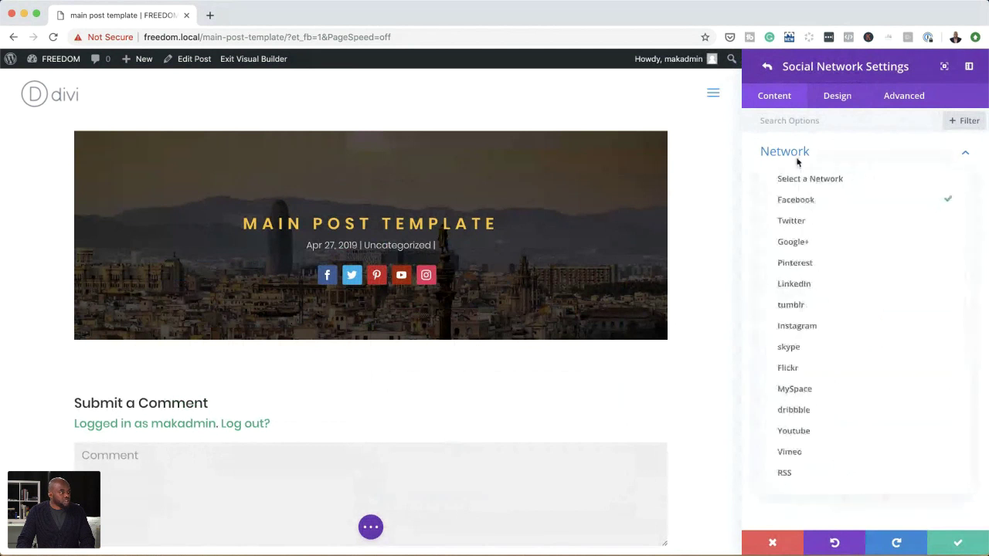
click(753, 179)
click(838, 96)
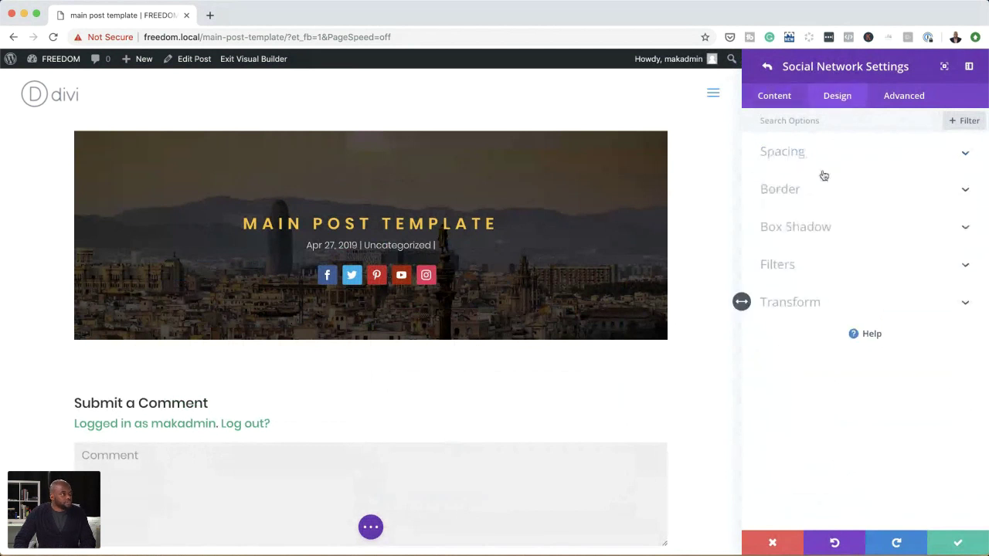
click(776, 96)
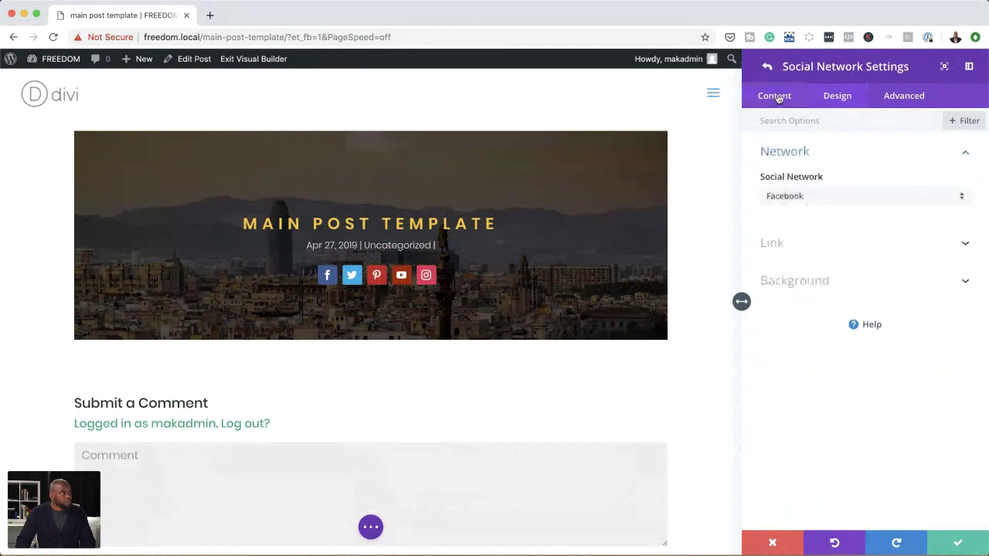
click(804, 282)
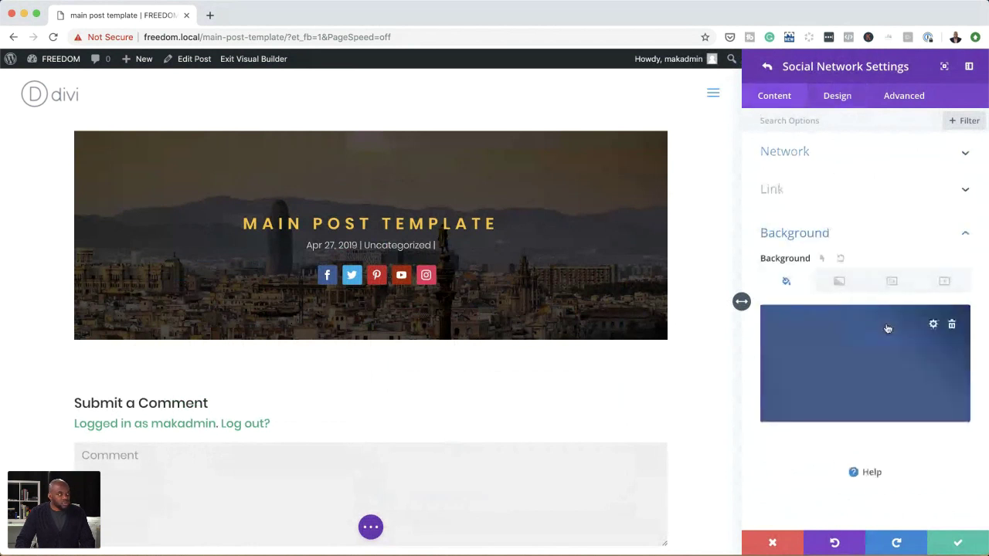
click(954, 325)
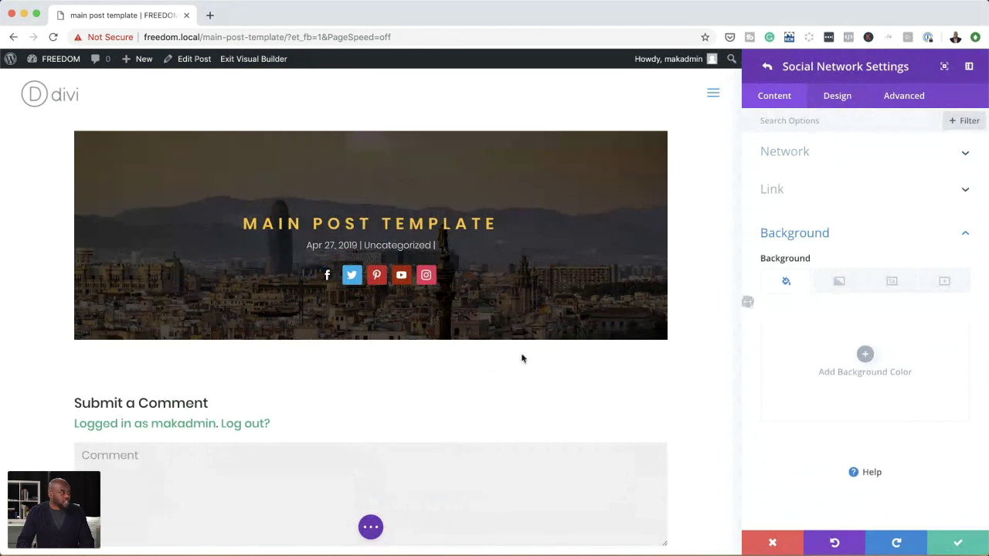
click(767, 66)
Remove the background colors from the Twitter and Pinterest icons.
click(771, 196)
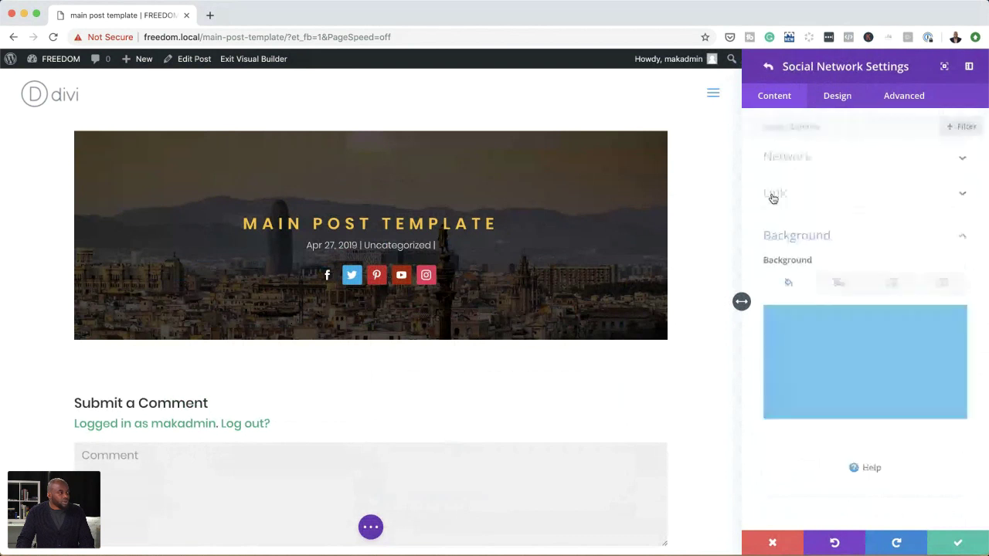
click(953, 326)
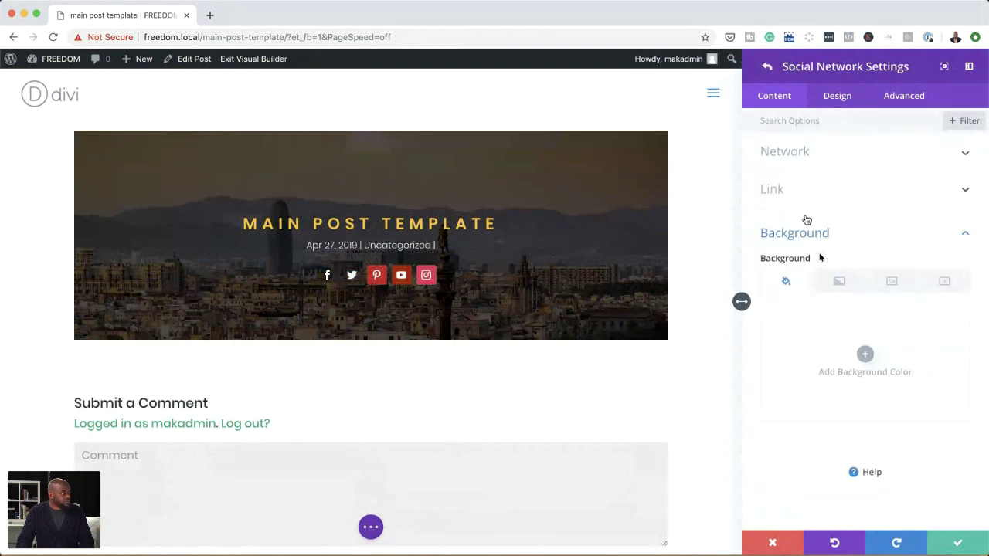
click(768, 68)
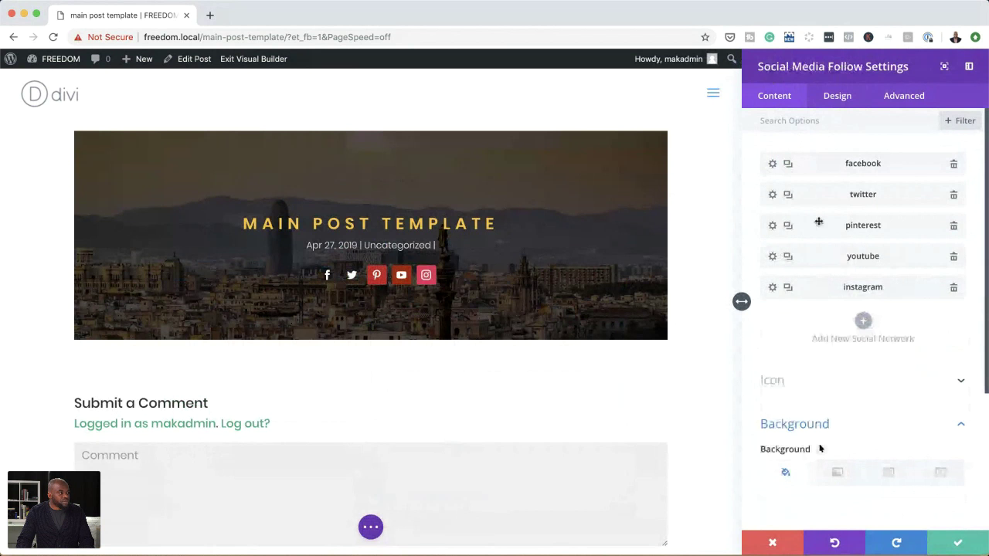
click(772, 225)
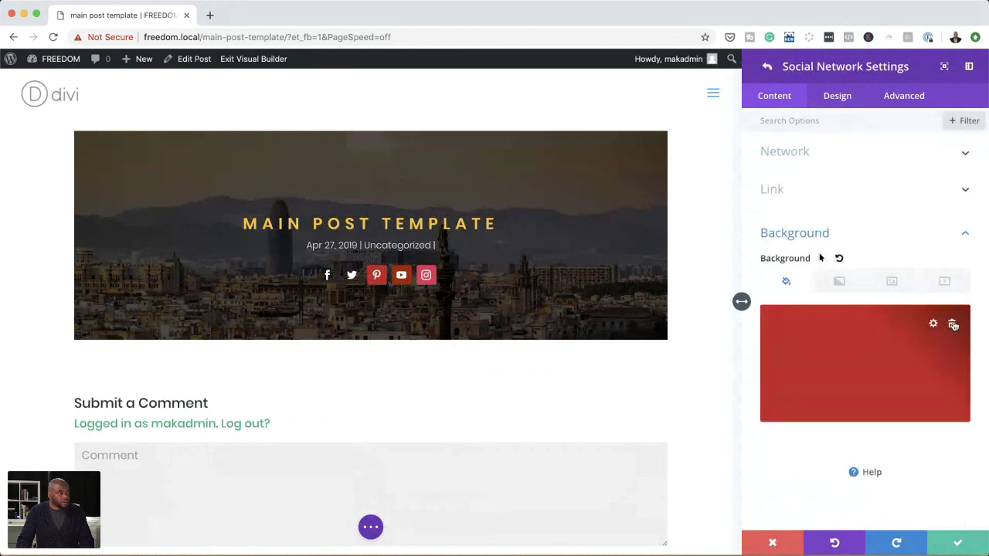
click(954, 326)
click(767, 67)
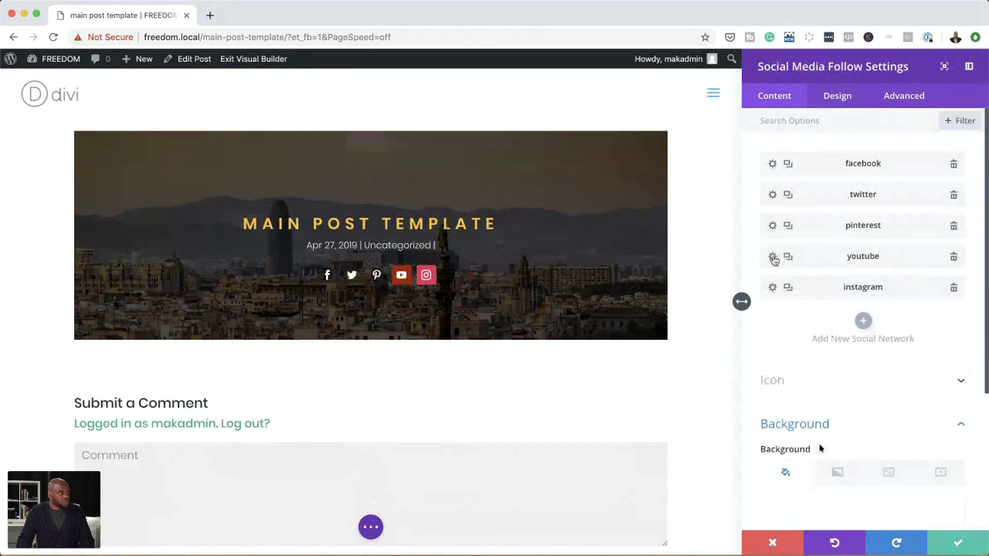
Remove the background colors from the Youtube and Instagram icons and save the Social Media Follow module.
click(773, 257)
click(954, 326)
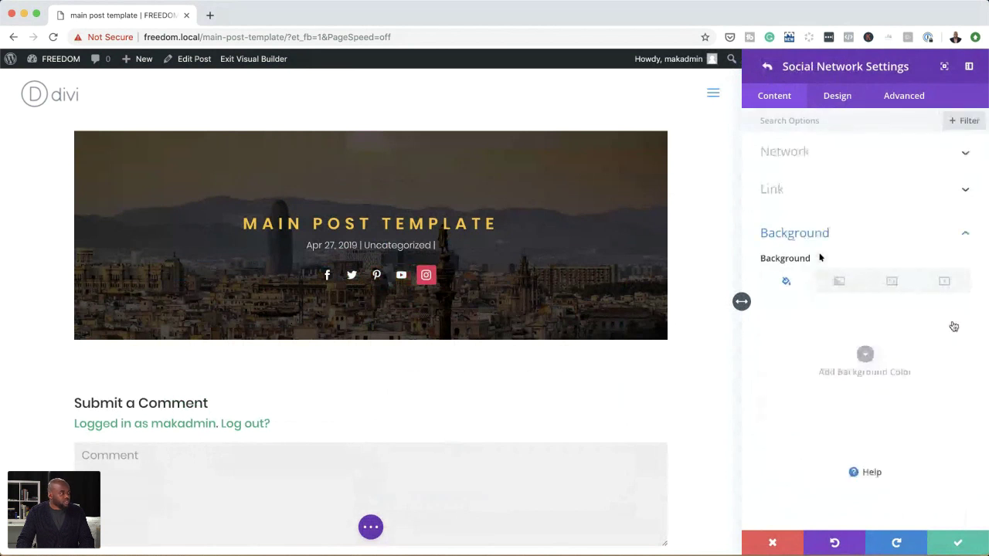
click(768, 67)
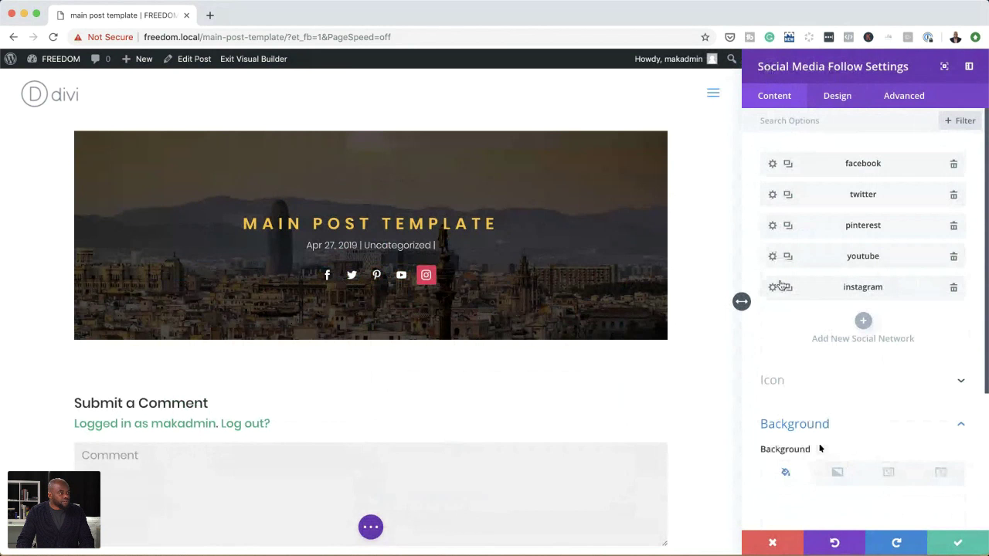
click(773, 289)
click(953, 326)
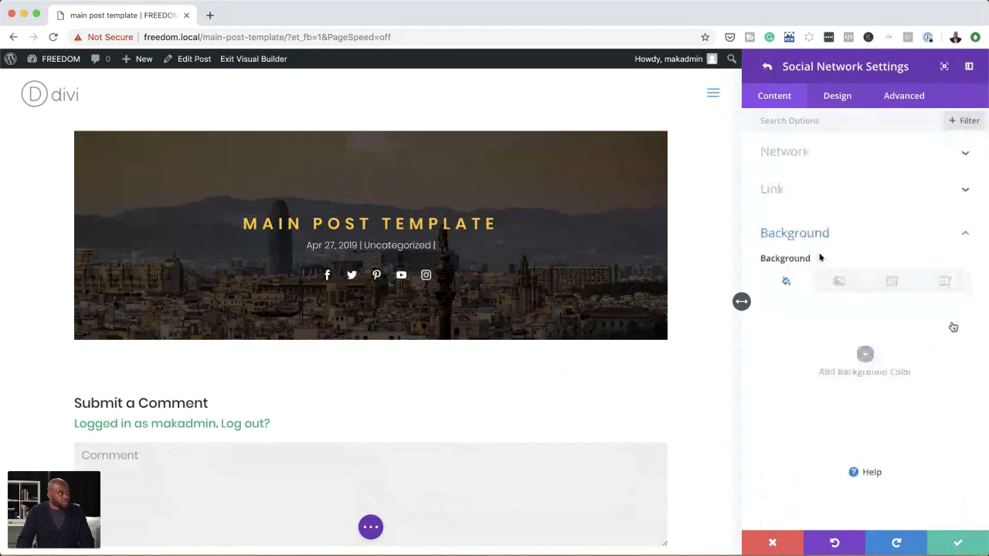
click(768, 67)
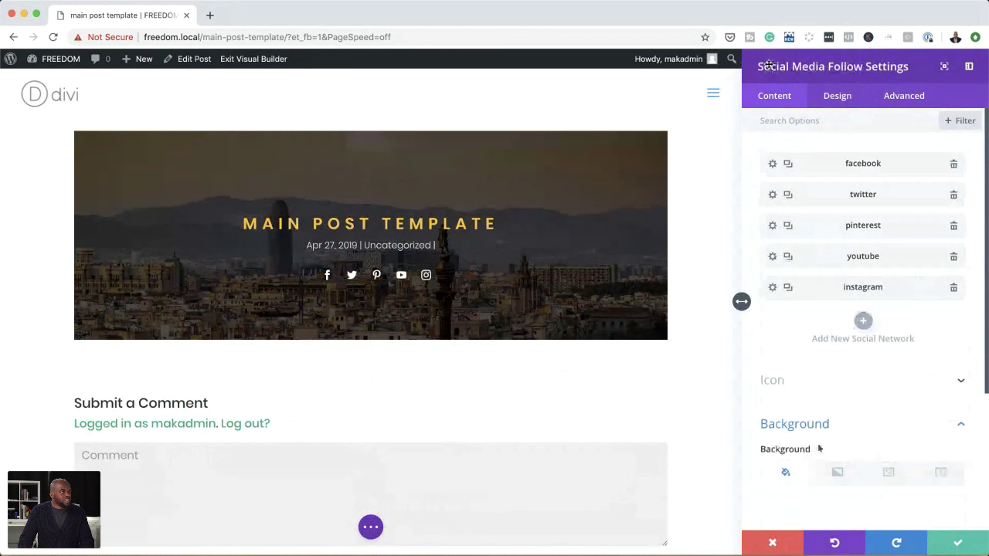
click(966, 546)
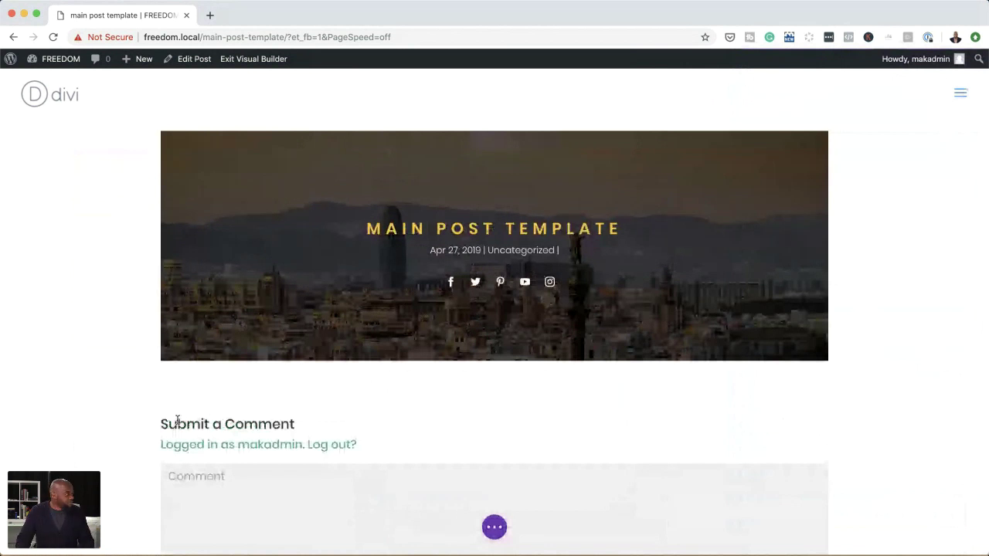
Insert a regular section with a single-column row below the header section.
click(494, 370)
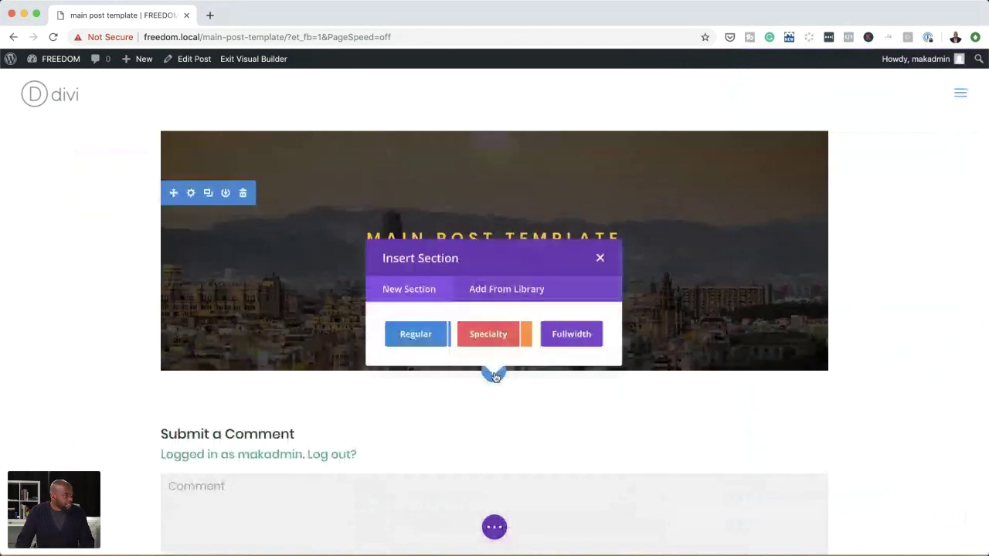
click(429, 335)
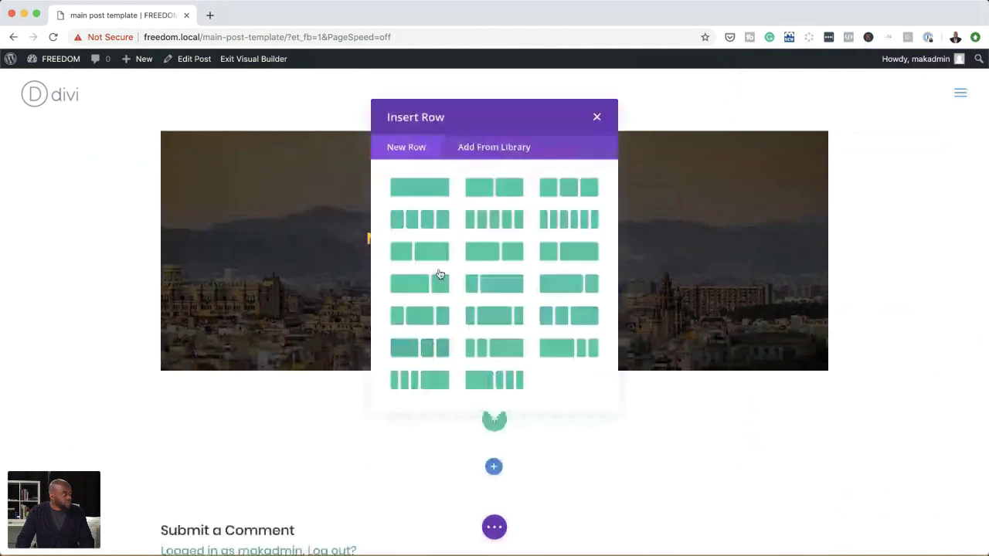
click(439, 275)
Add a Video module to the new row below the header.
click(446, 177)
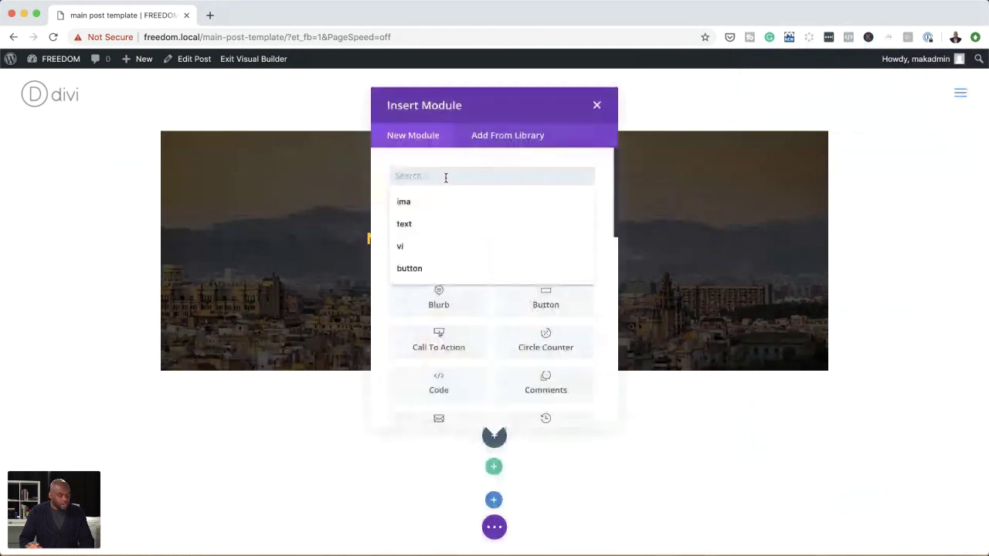
text(video)
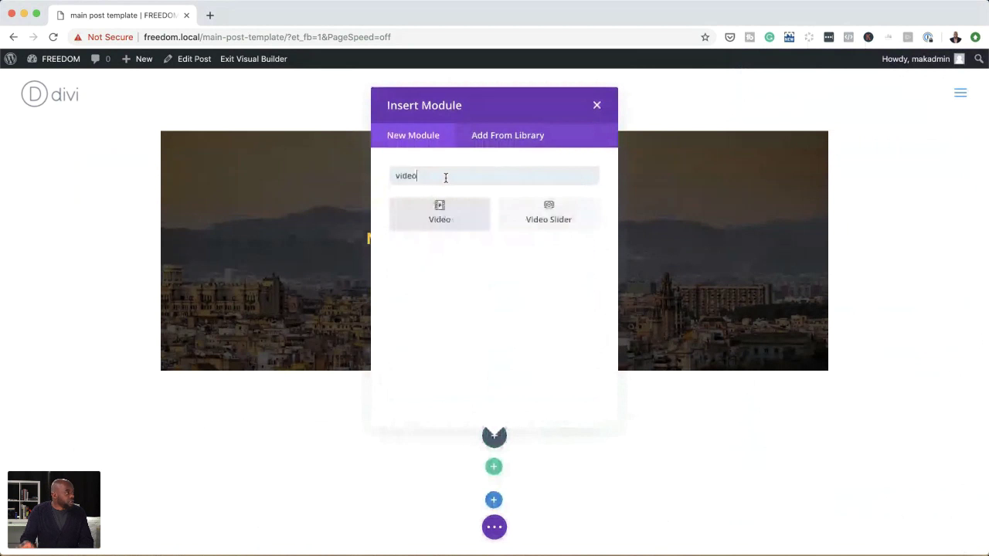
click(464, 214)
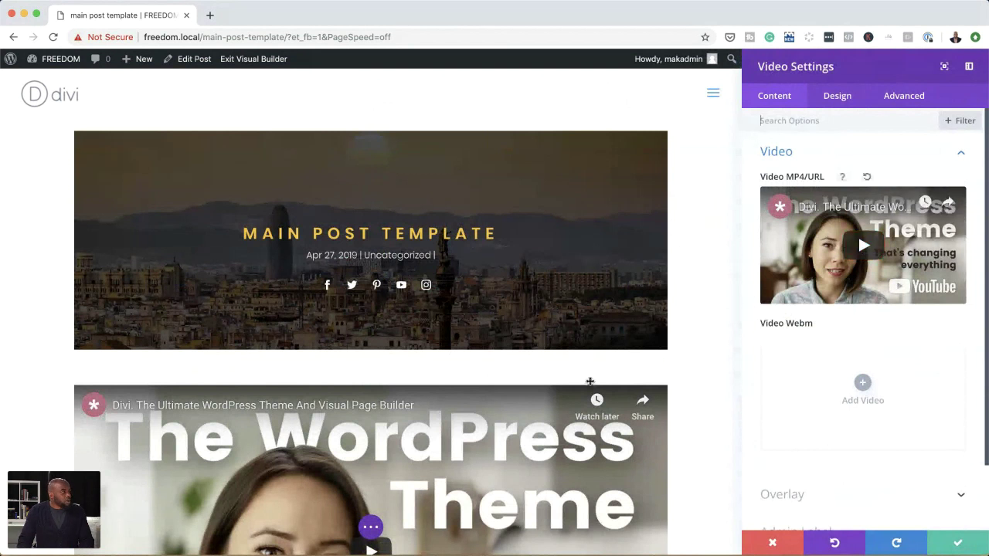
Set the video module's width to 70% and center its module alignment.
scroll(657, 385, down, 3)
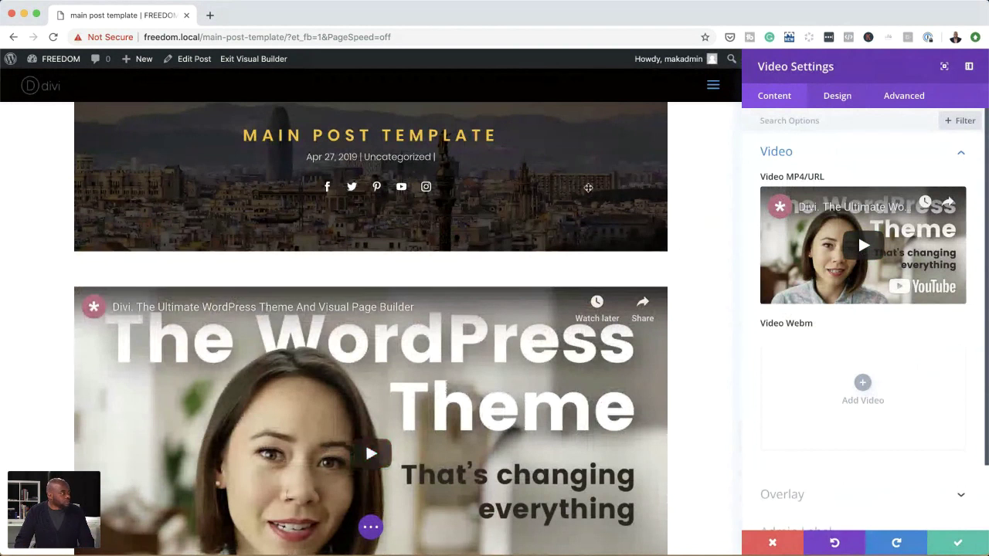
click(842, 99)
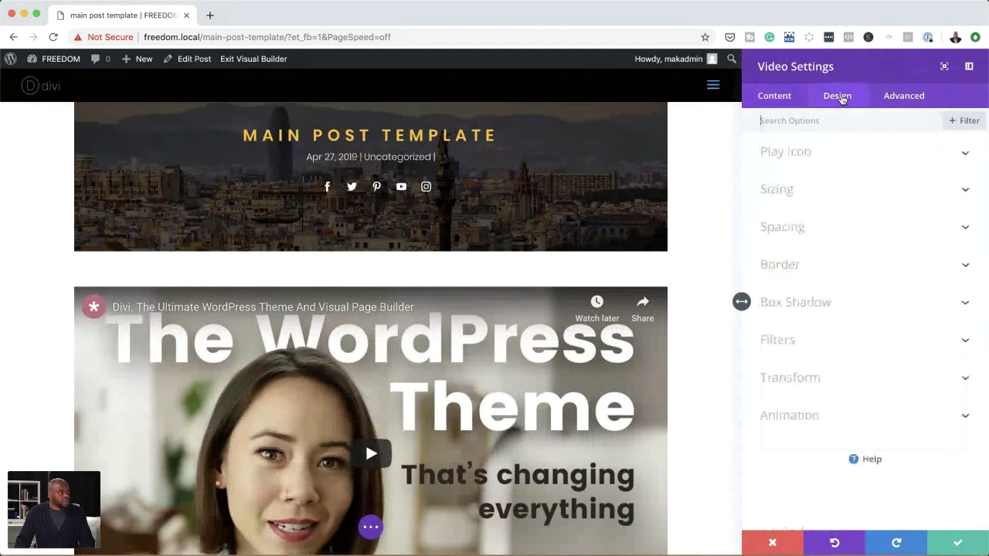
click(838, 191)
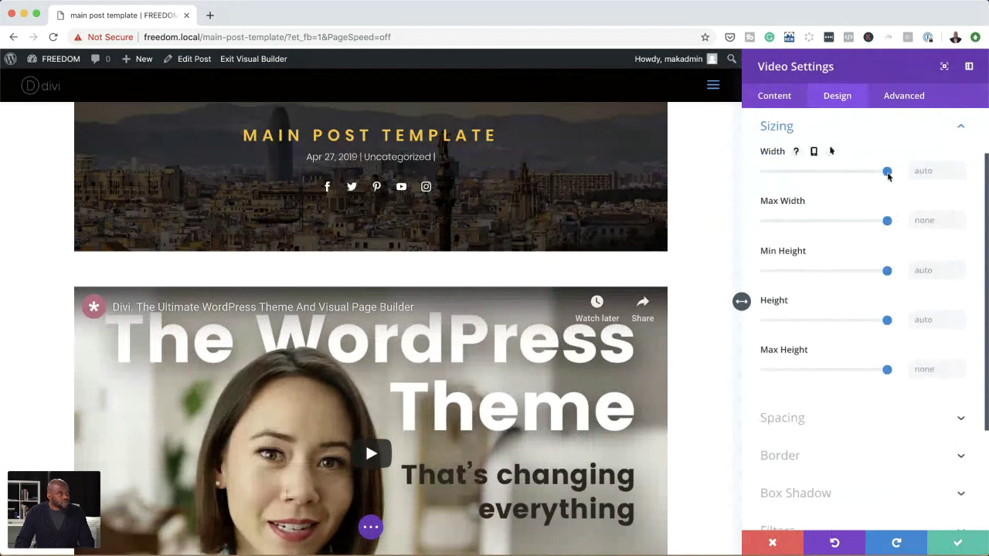
drag(888, 176, 851, 179)
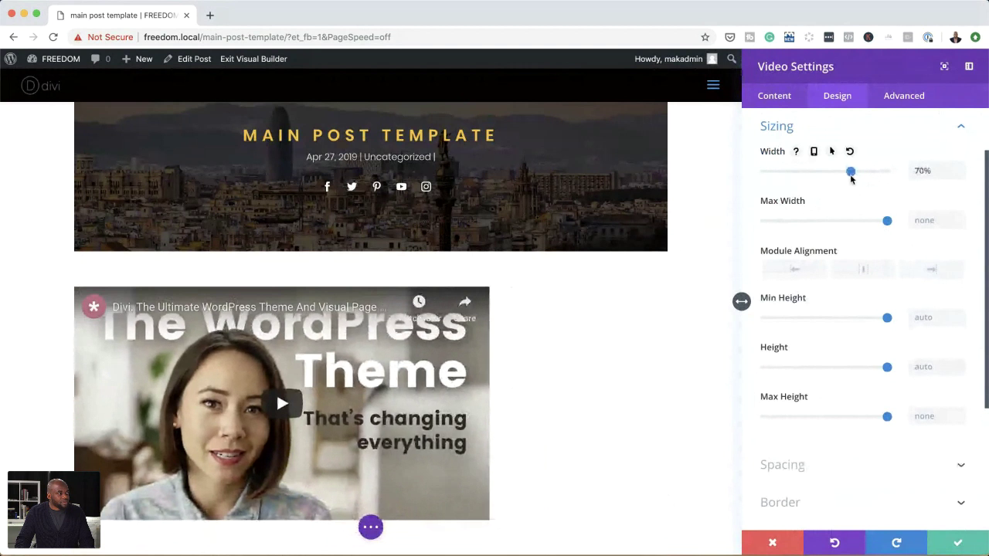
click(866, 270)
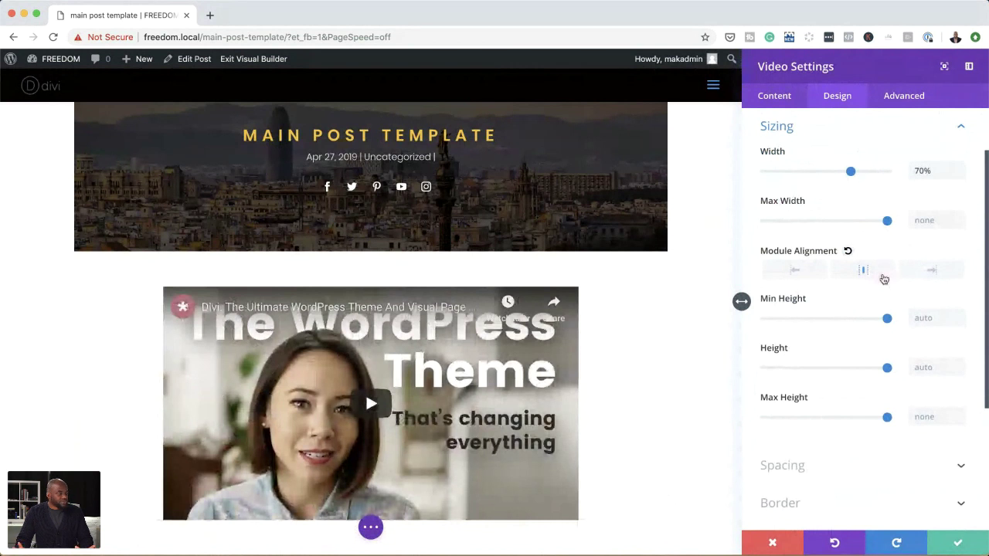
Set the video module's image overlay to the dynamic Featured Image.
click(774, 99)
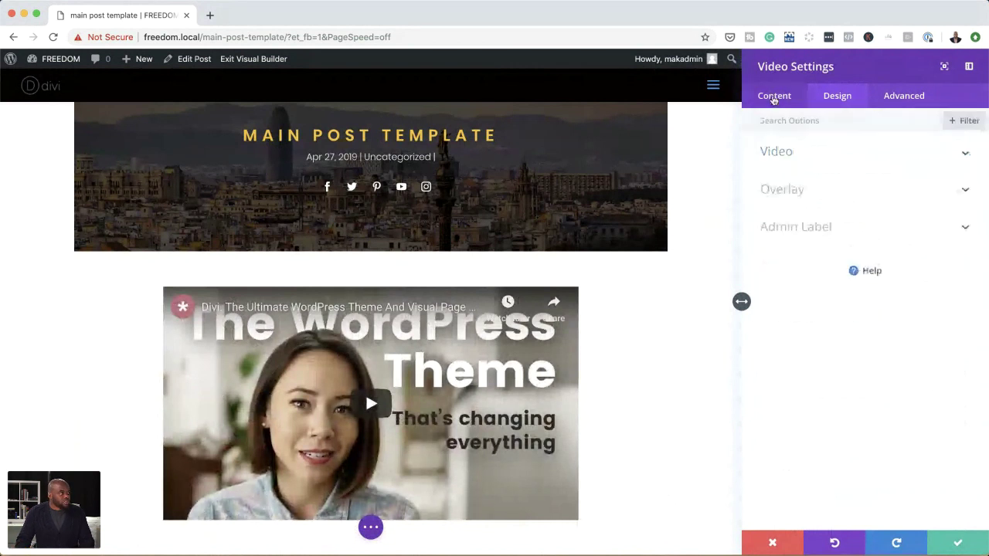
click(799, 192)
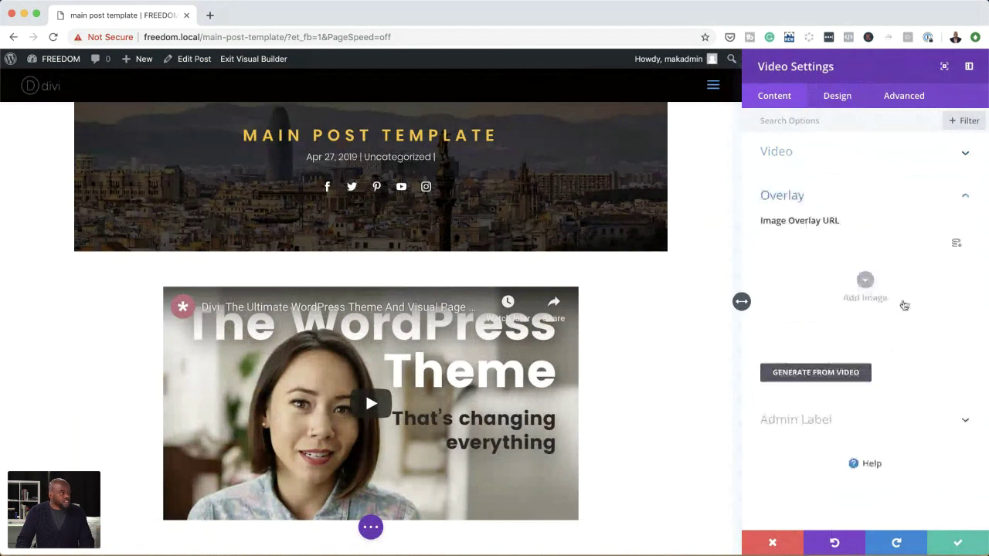
click(865, 282)
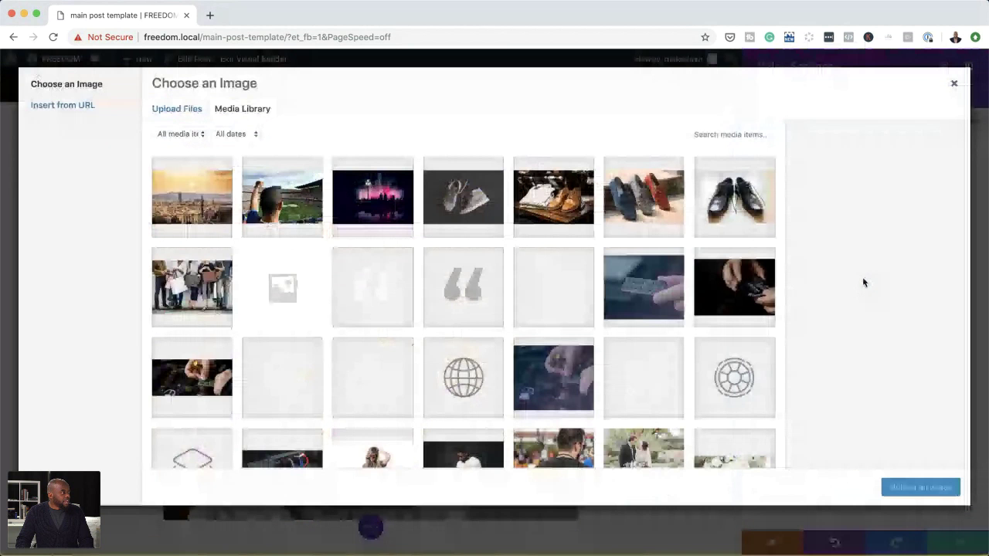
click(955, 85)
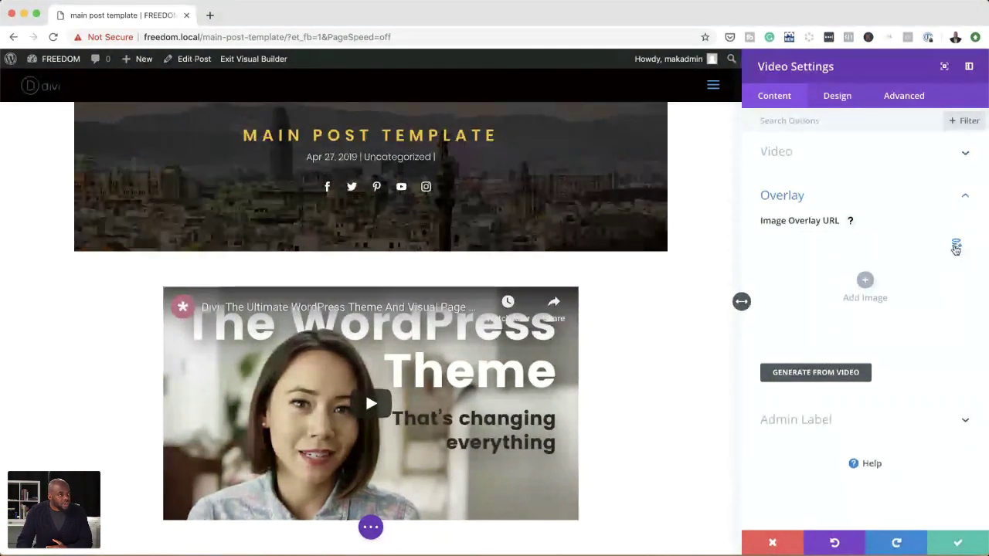
click(956, 247)
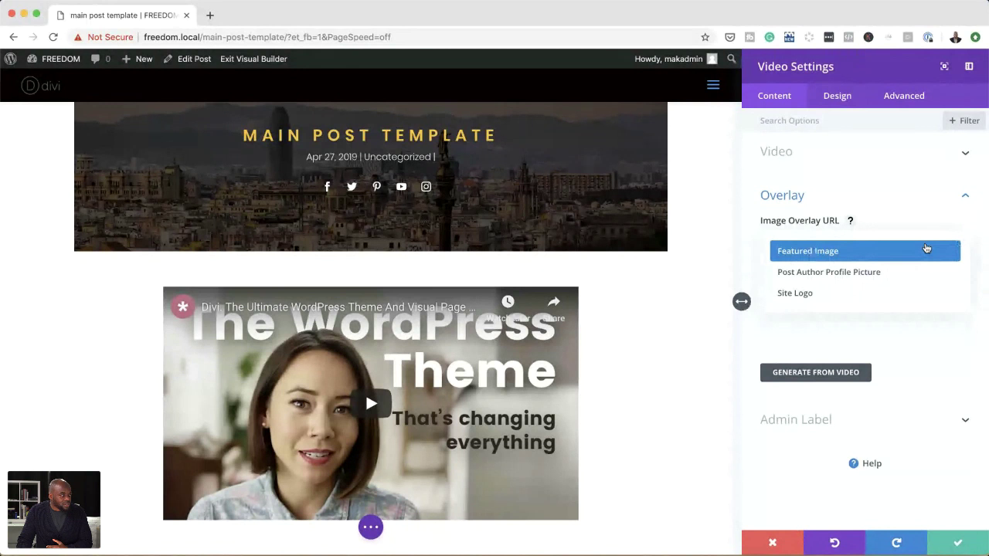
click(926, 248)
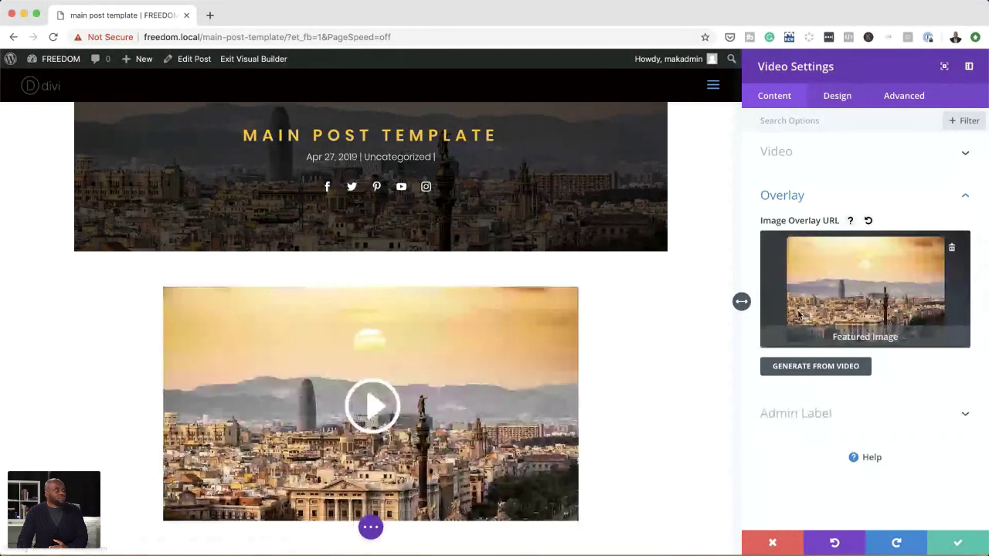
scroll(688, 446, down, 4)
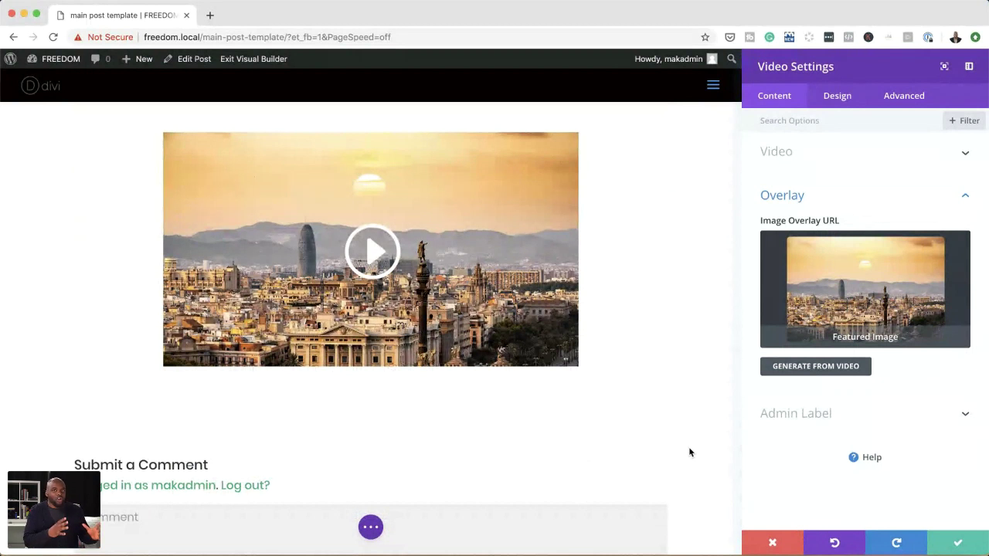
scroll(680, 305, up, 1)
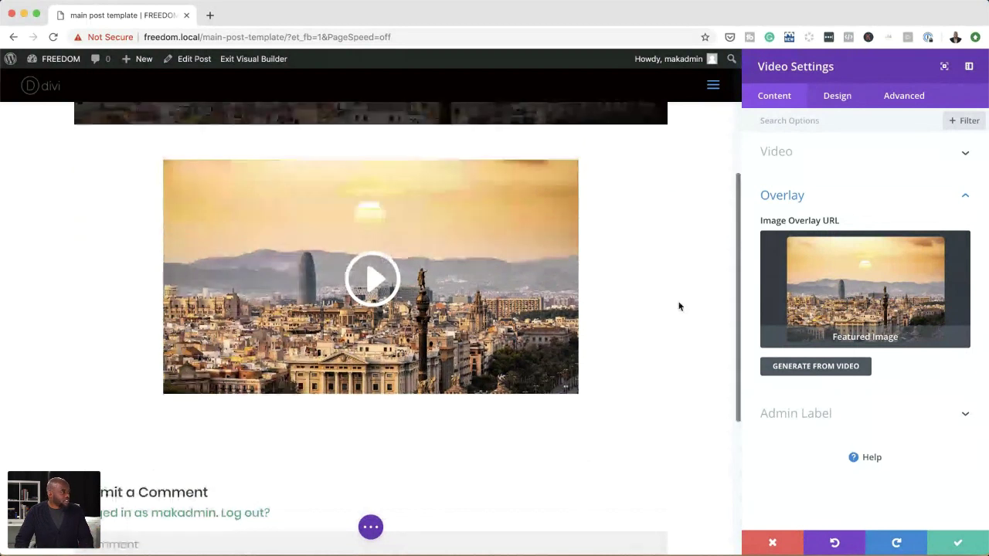
scroll(680, 307, up, 4)
scroll(680, 306, up, 2)
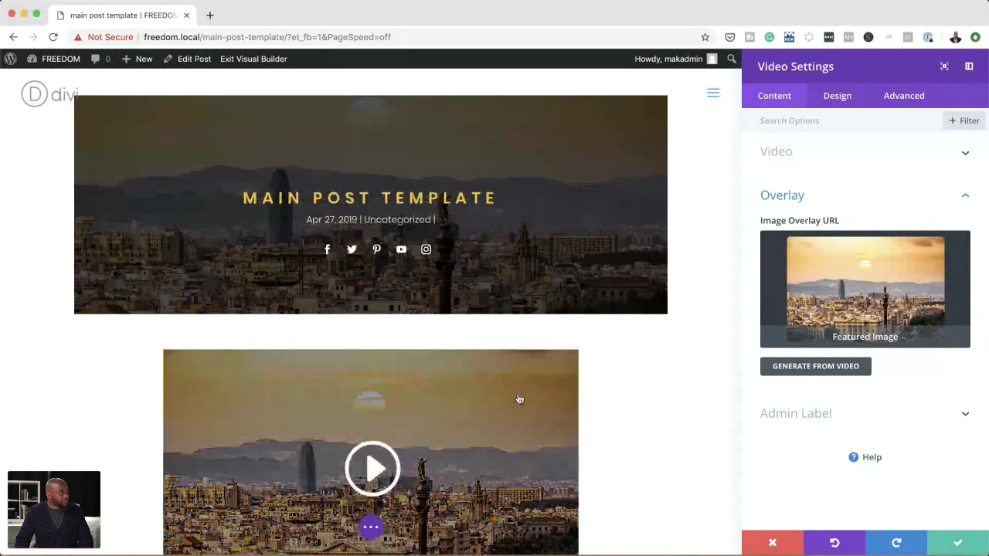
scroll(625, 403, down, 2)
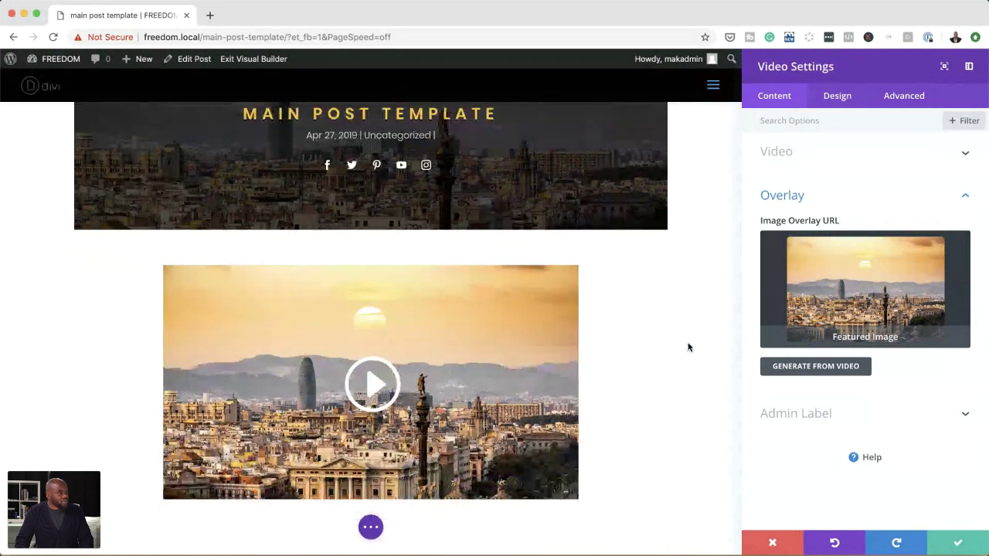
Try 10px rounded corners on the video module's border and reset them.
click(850, 97)
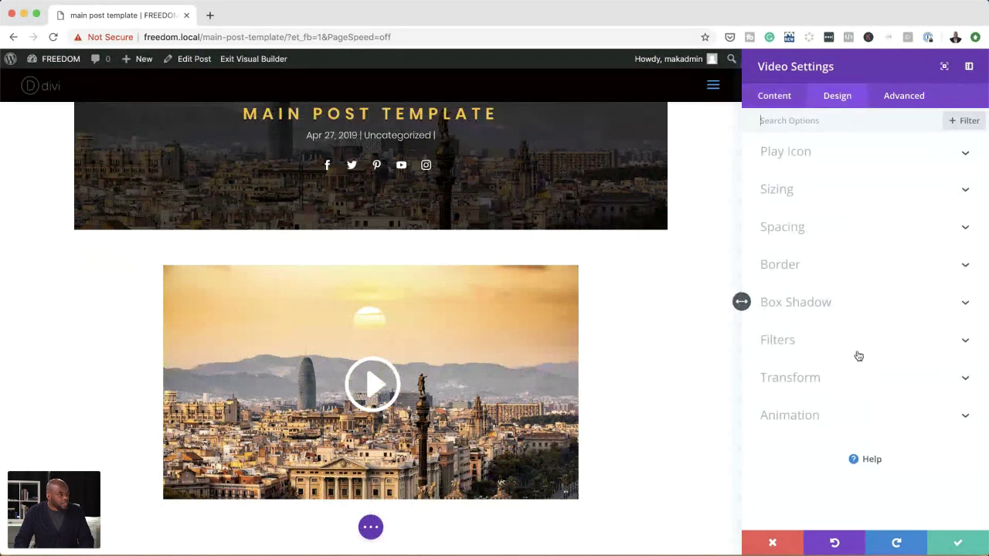
click(843, 268)
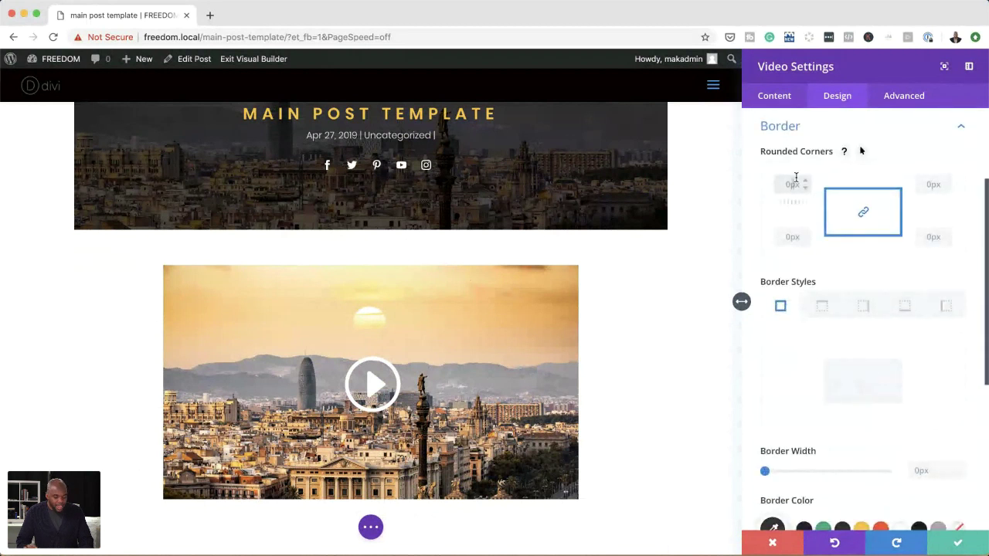
click(796, 184)
text(10)
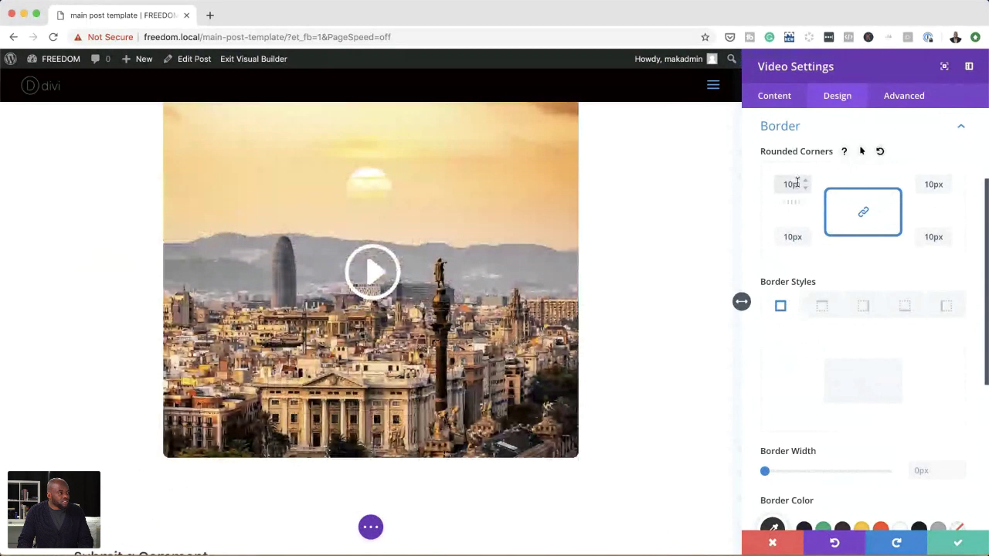
click(879, 152)
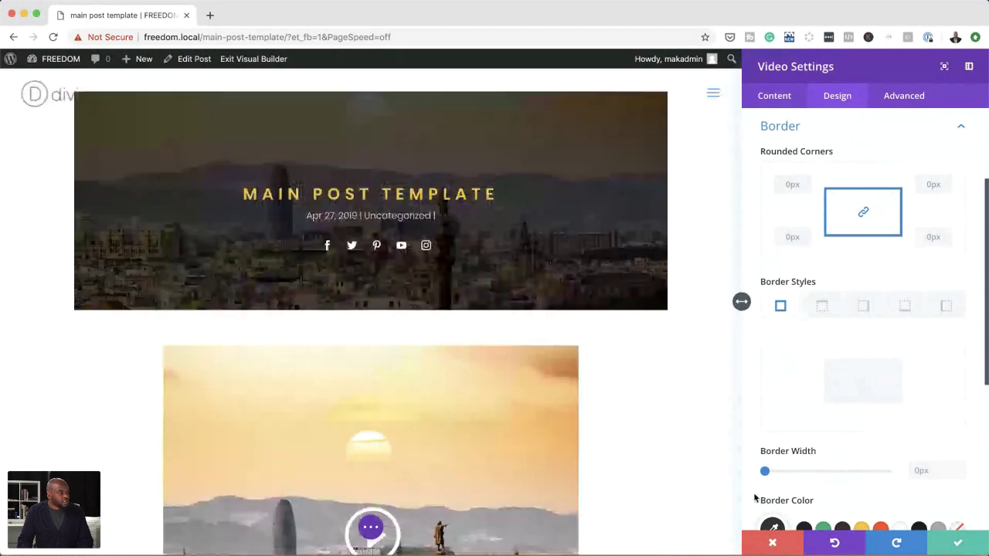
Set the video module's top custom margin to -122px so it overlaps the header, and save the module.
click(779, 99)
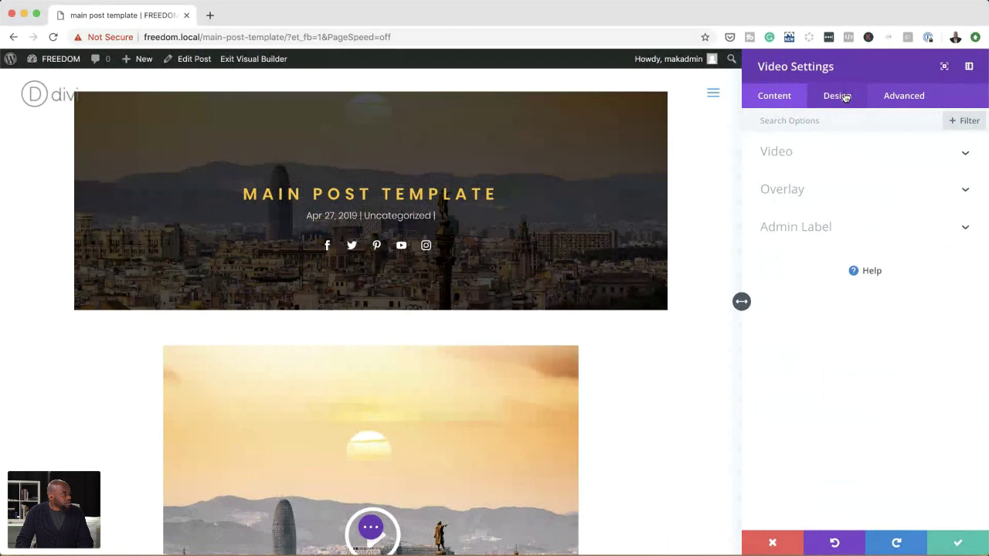
click(841, 96)
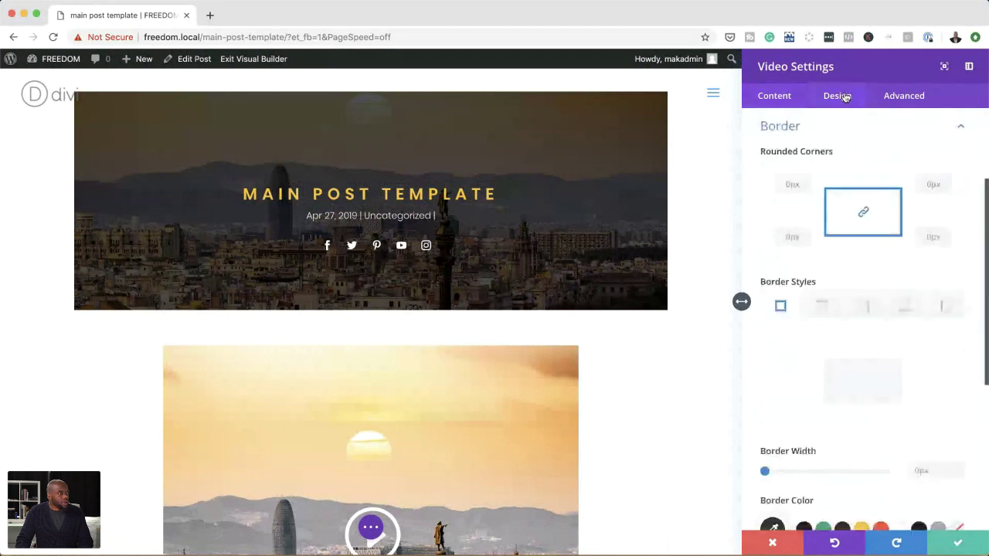
click(811, 270)
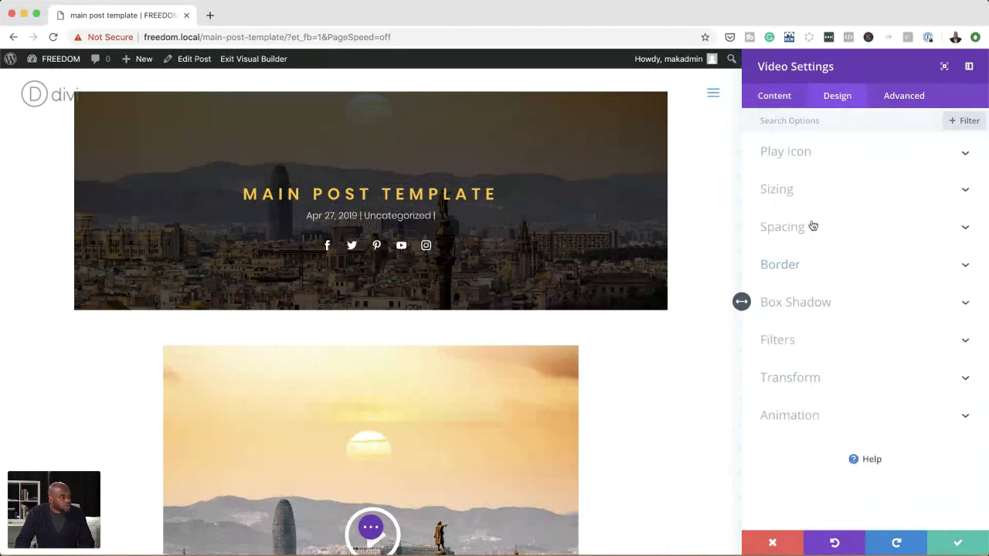
click(807, 190)
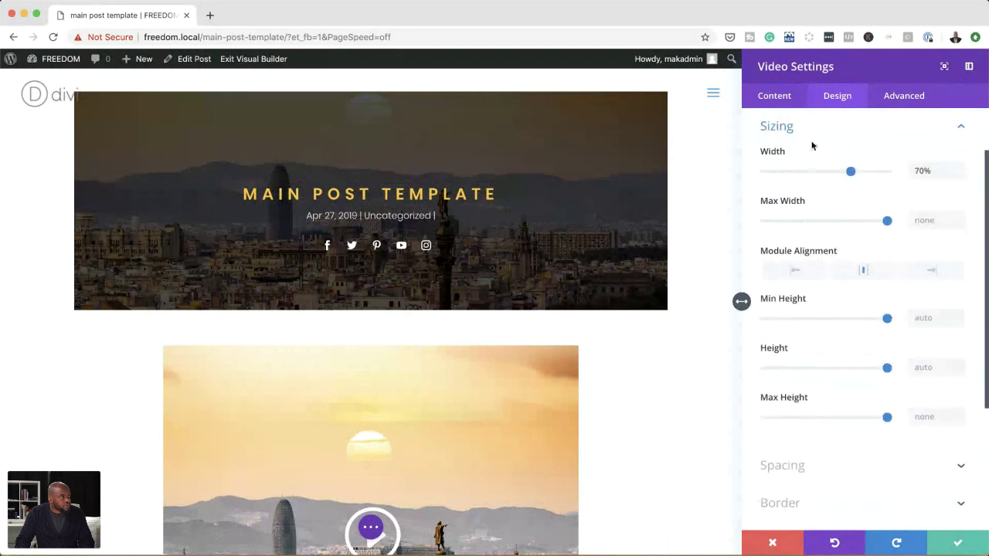
click(806, 457)
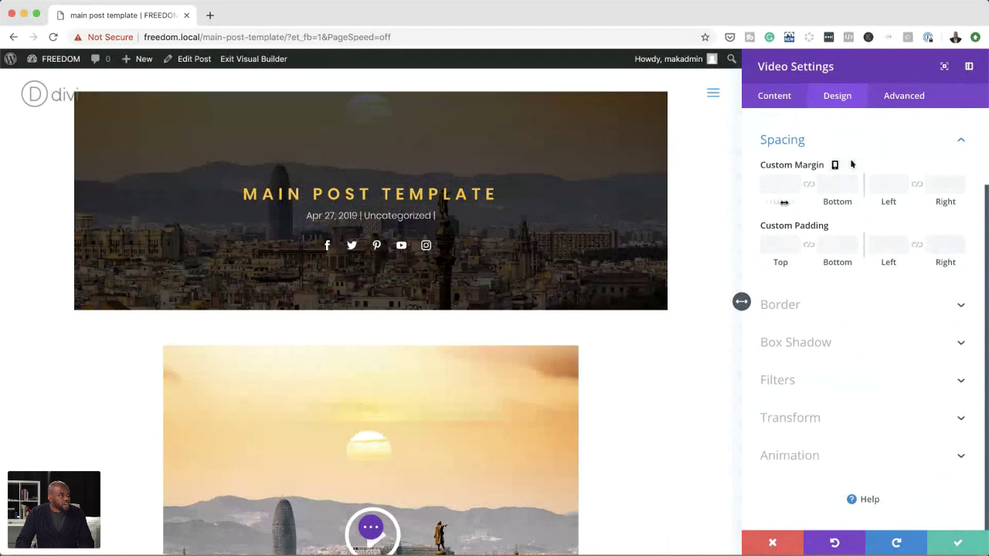
drag(785, 202, 706, 218)
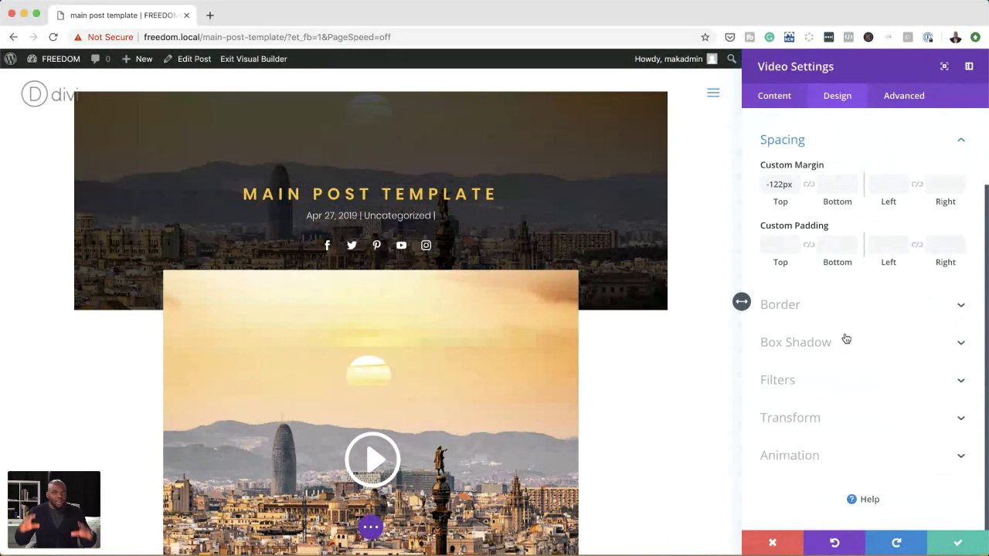
click(956, 544)
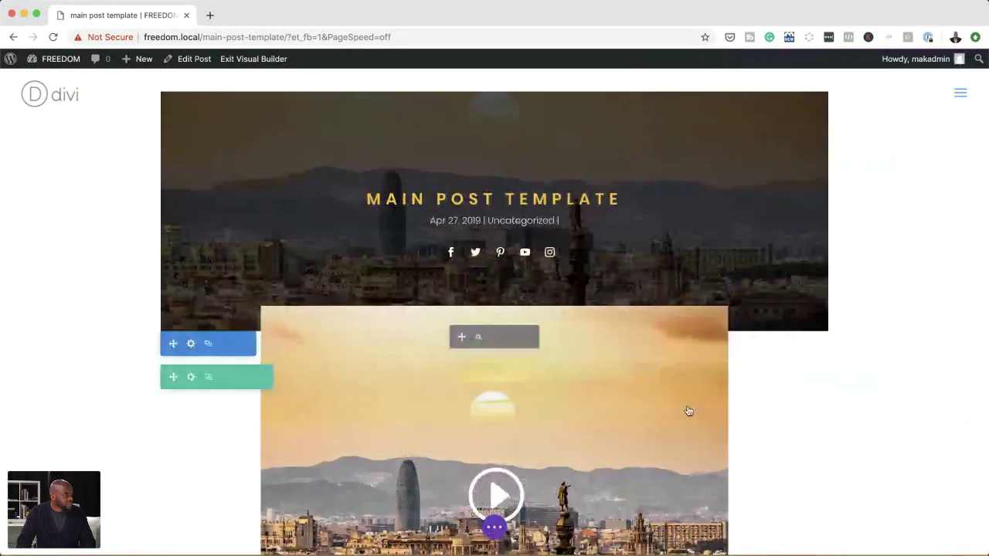
Add a Text module directly below the video in the same column.
scroll(692, 412, down, 3)
scroll(696, 414, down, 3)
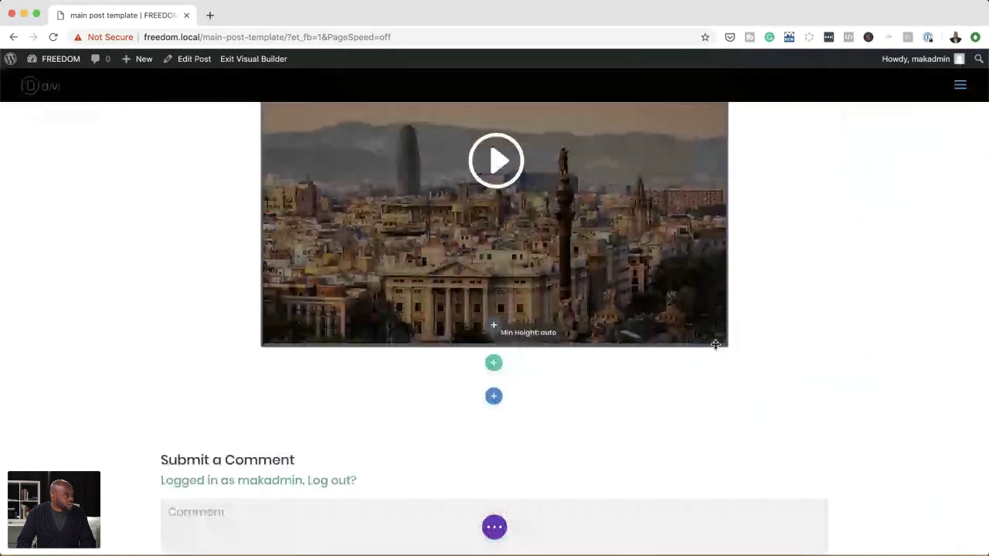
scroll(716, 345, up, 2)
scroll(717, 350, up, 1)
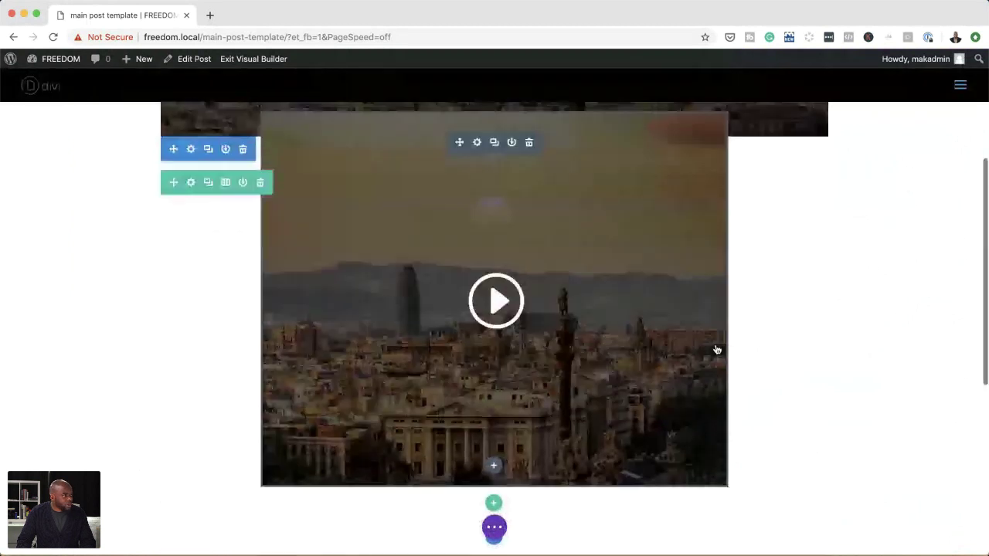
scroll(716, 350, up, 2)
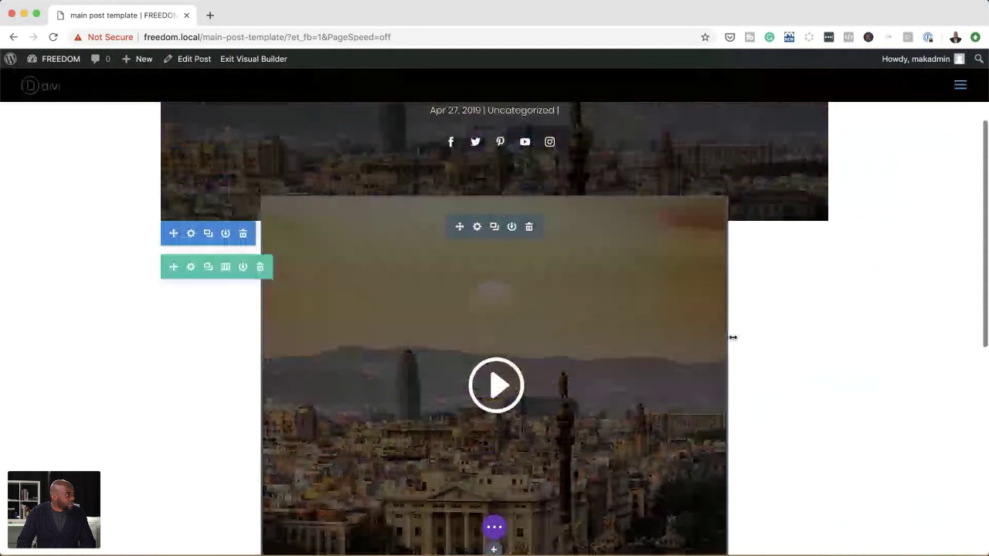
scroll(733, 338, down, 1)
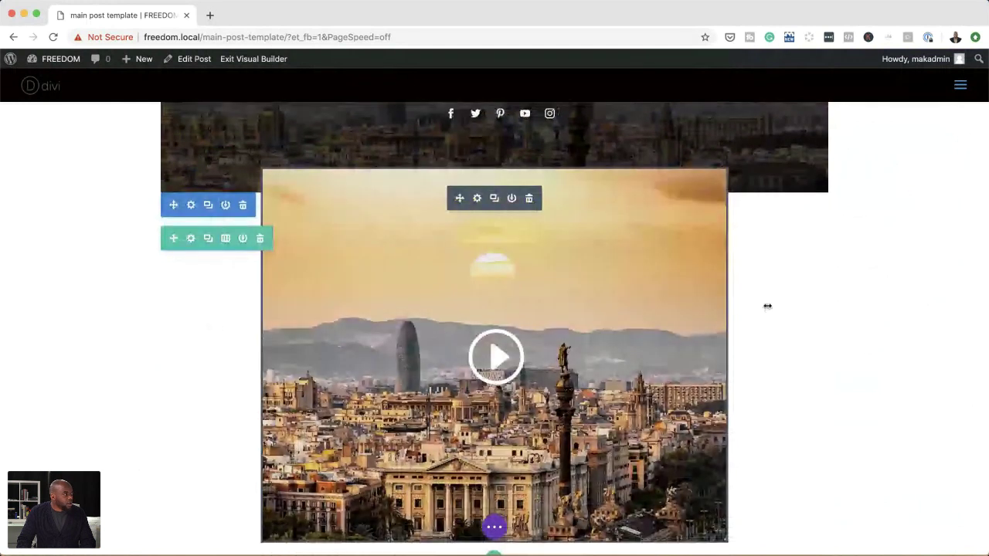
scroll(767, 306, down, 2)
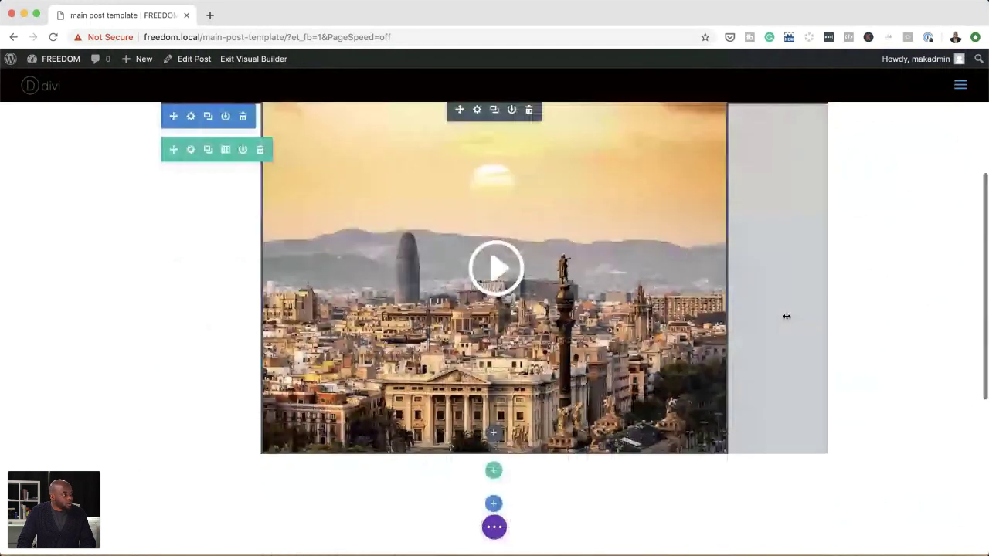
scroll(787, 316, down, 2)
click(494, 337)
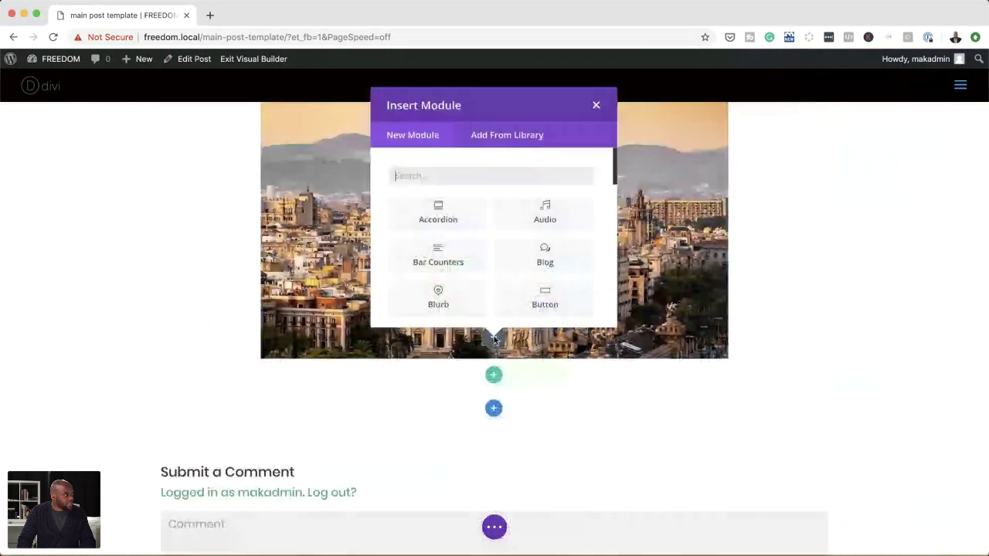
click(460, 178)
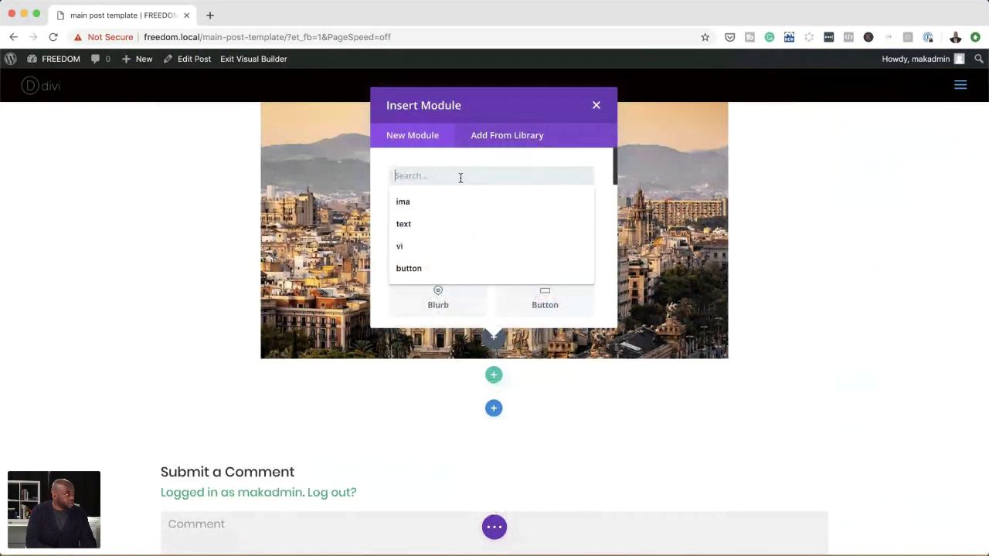
text(text)
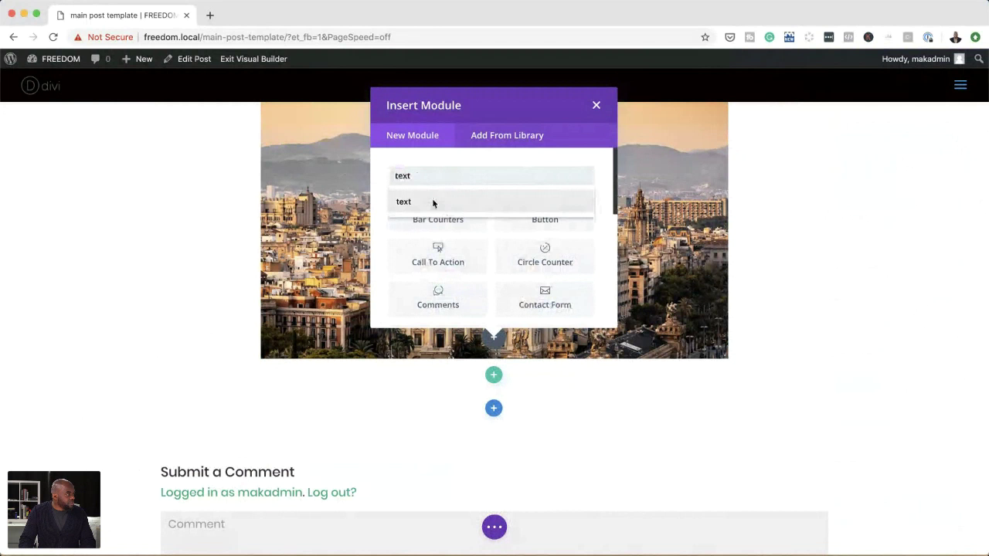
click(433, 203)
click(436, 212)
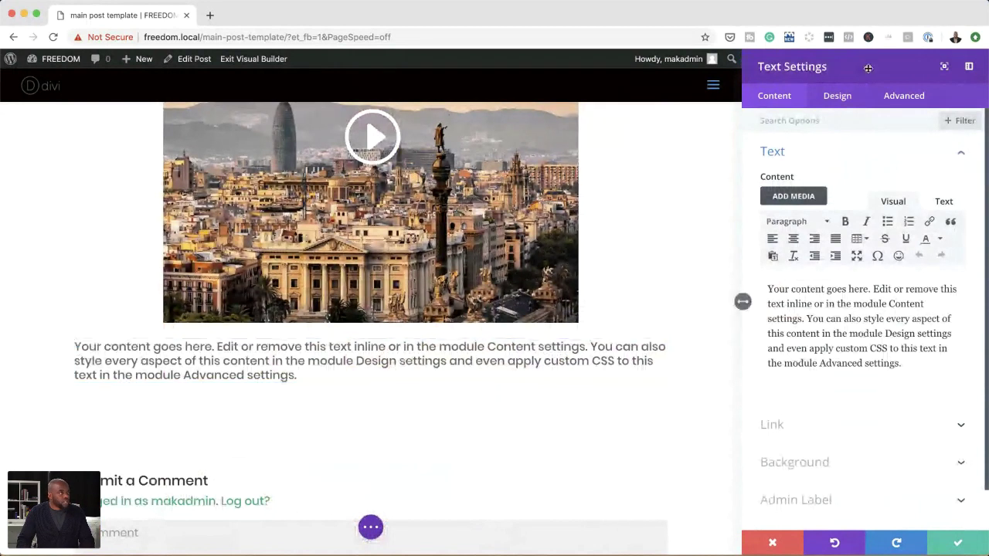
Set the text module's width to 70% and center its module alignment.
click(840, 97)
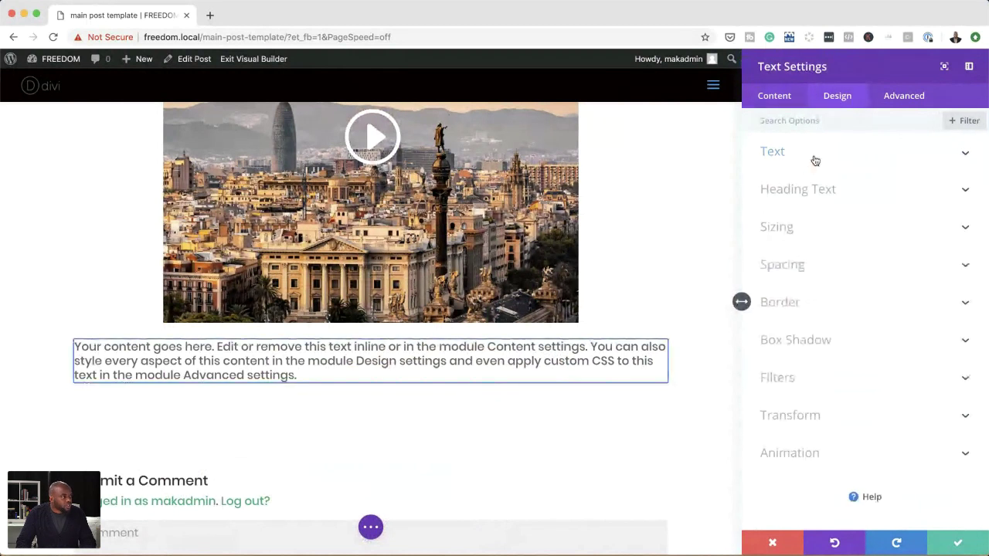
click(822, 228)
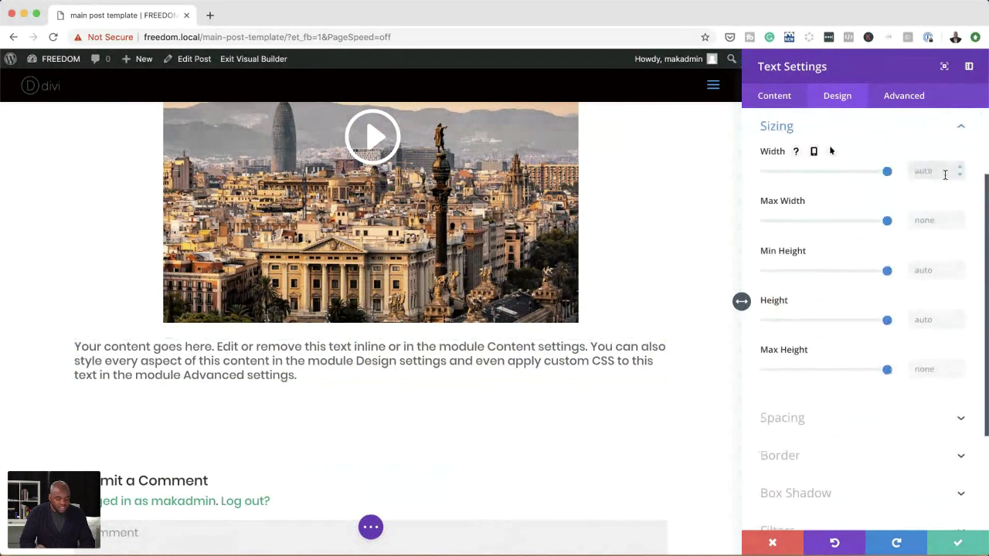
text(70%)
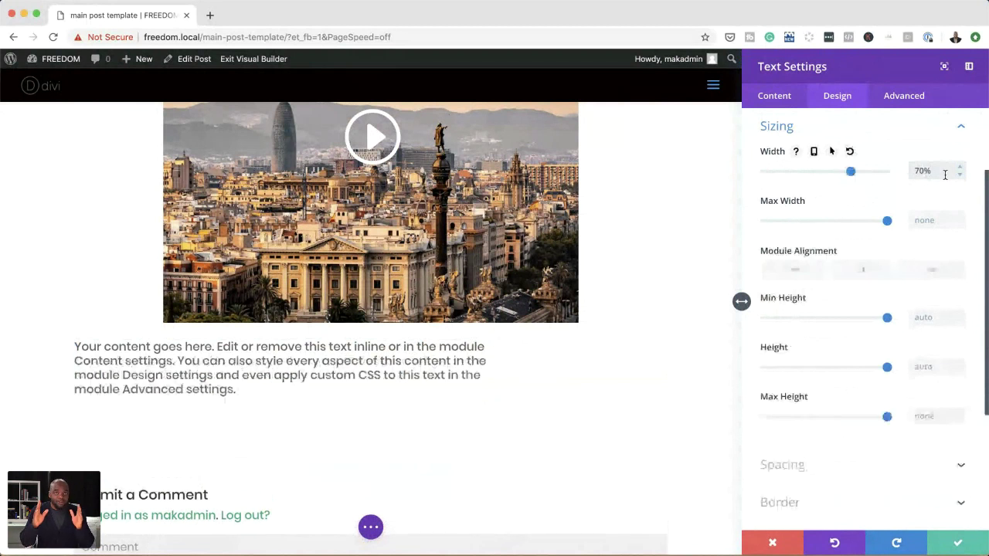
click(864, 270)
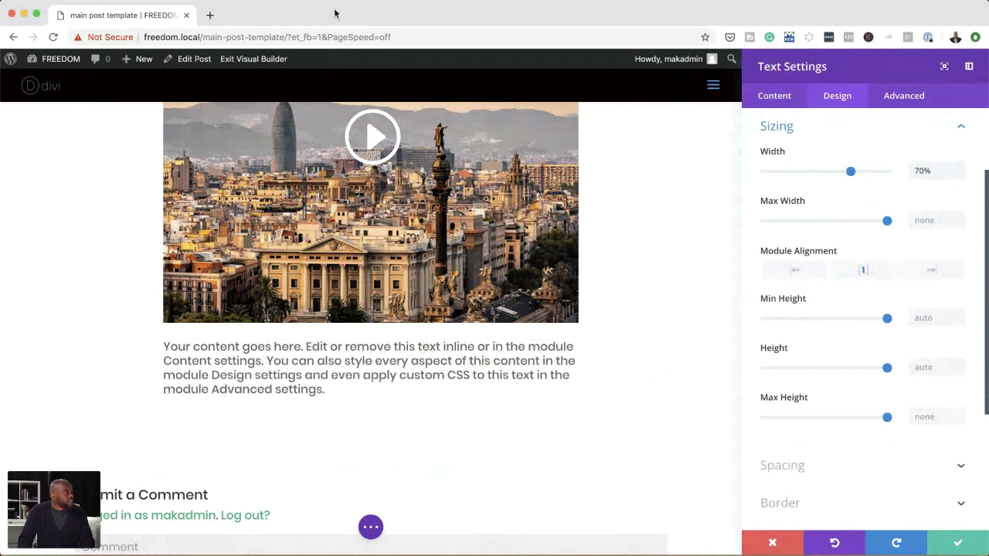
Open lorem2.com in a new browser tab and select the first four short sample paragraphs for copying.
click(210, 16)
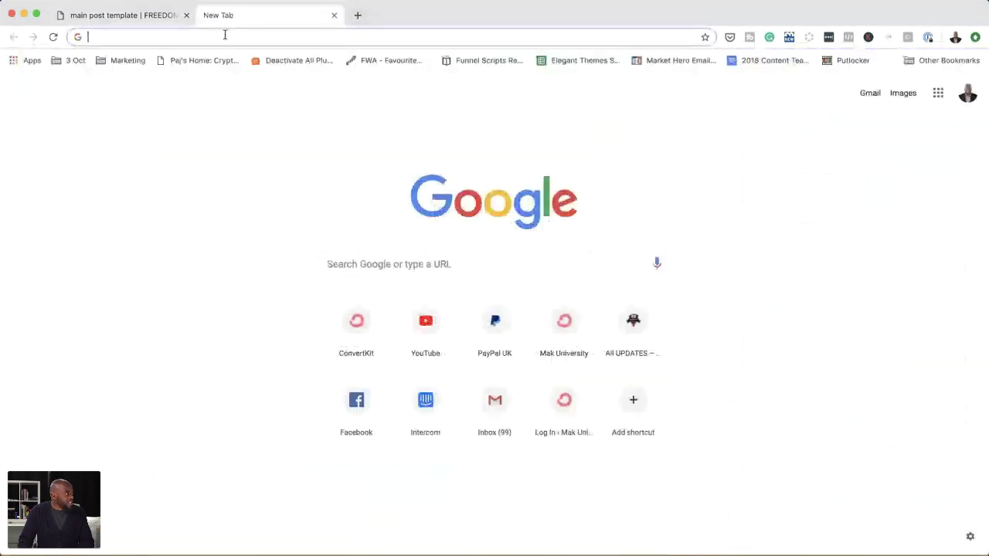
text(lorem2.com)
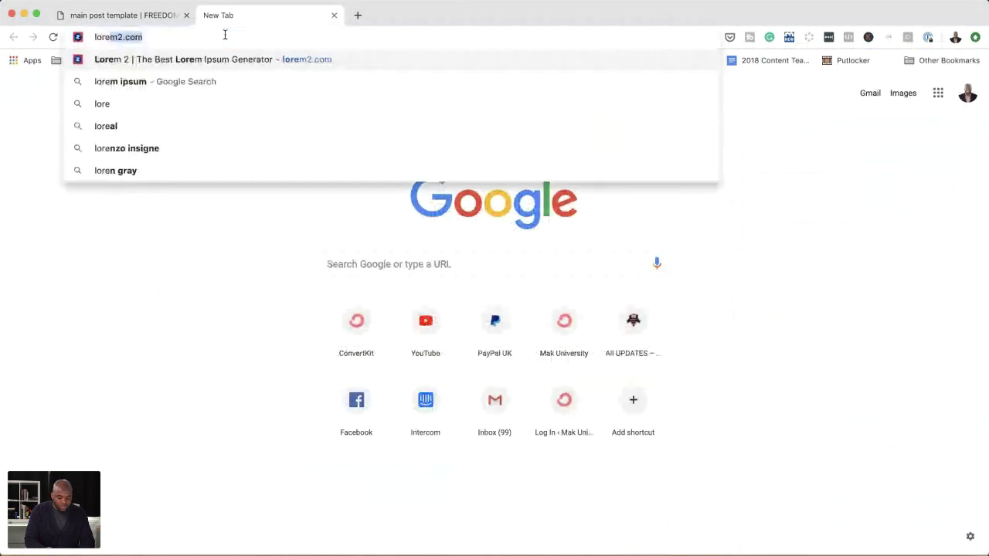
key(Return)
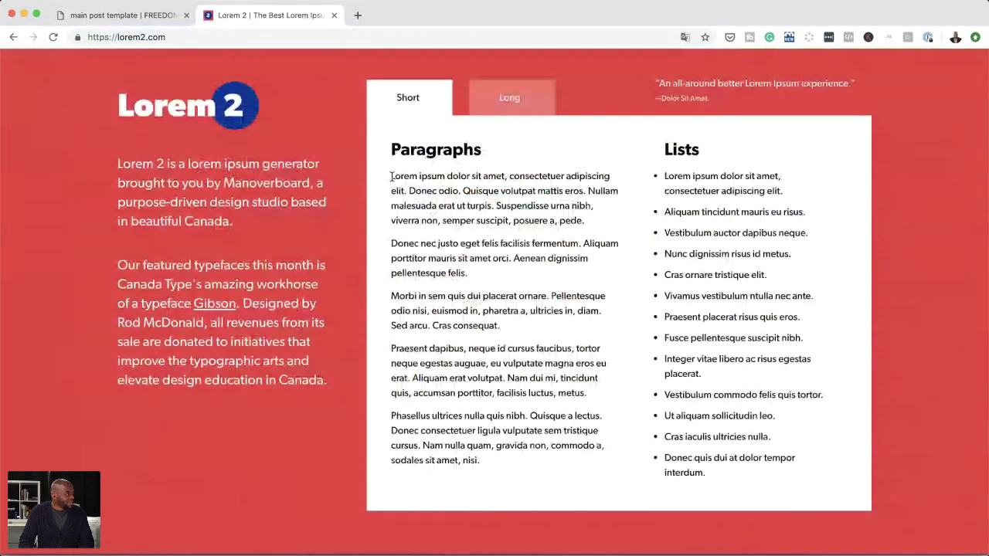
drag(392, 176, 631, 400)
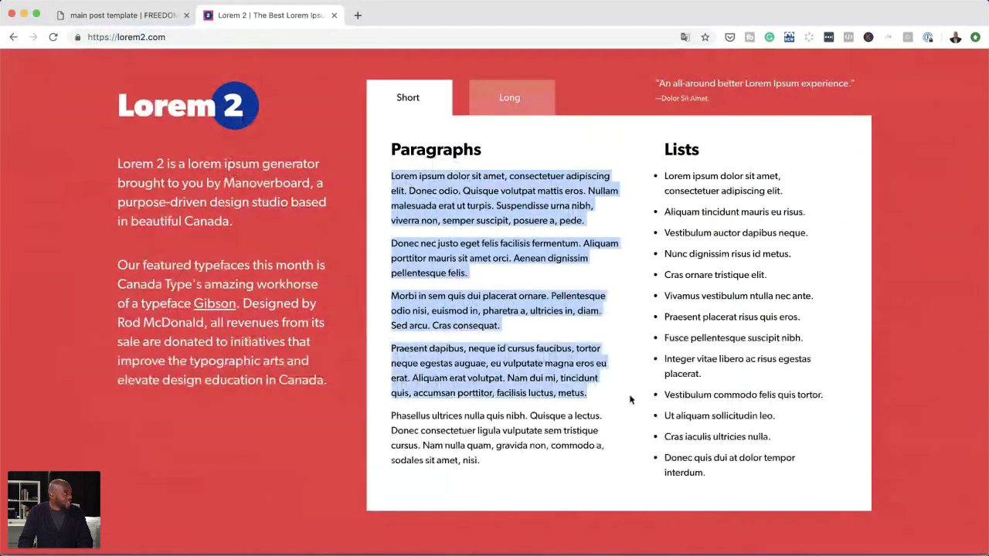
Back in the Divi Builder page, replace the text module's placeholder content with the four copied lorem ipsum paragraphs.
key(ctrl+shift+Tab)
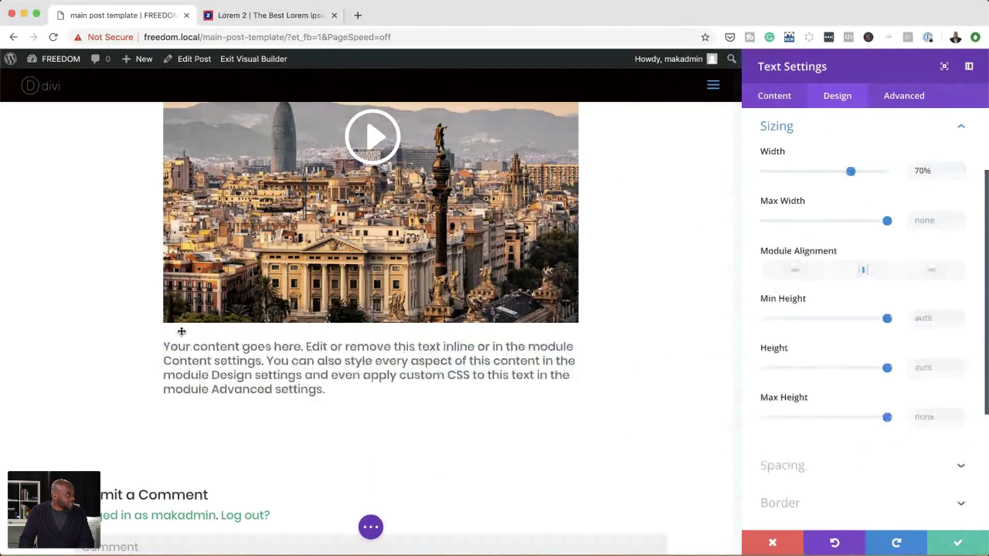
click(791, 98)
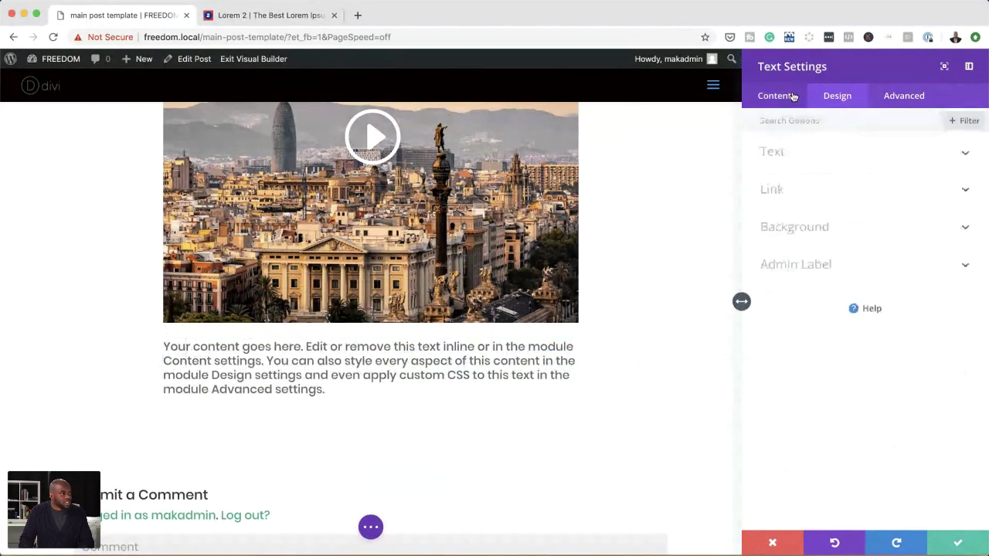
click(796, 158)
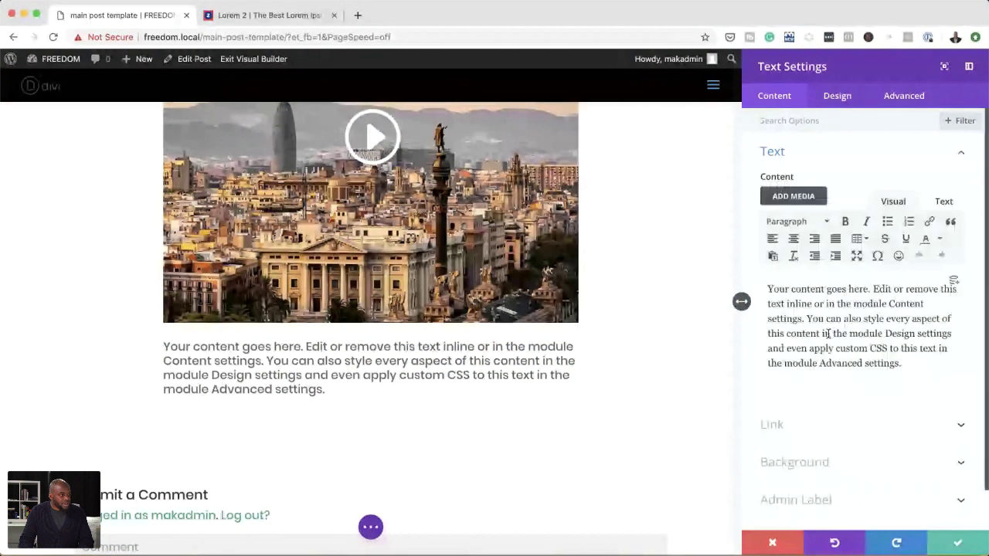
key(ctrl+a)
text(Lorem ipsum dolor sit amet, consectetuer adipiscing elit. Donec odio. Quisque volutpat mattis eros. Nullam malesuada erat ut turpis. Suspendisse urna nibh, viverra non, semper suscipit, posuere a, pede.  Donec nec justo eget felis facilisis fermentum. Aliquam porttitor mauris sit amet orci. Aenean dignissim pellentesque felis.  Morbi in sem quis dui placerat ornare. Pellentesque odio nisi, euismod in, pharetra a, ultricies in, diam. Sed arcu. Cras consequat.  Praesent dapibus, neque id cursus faucibus, tortor neque egestas augue, eu vulputate magna eros eu erat. Aliquam erat volutpat. Nam dui mi, tincidunt quis, accumsan porttitor, facilisis luctus, metus.)
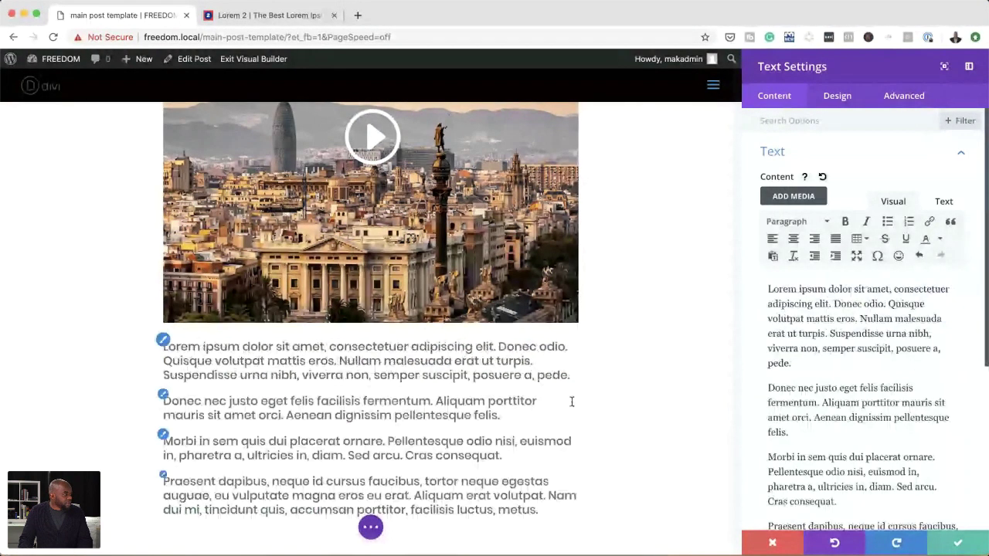
Set the body text module's text size to 16px and save the module.
scroll(571, 401, down, 2)
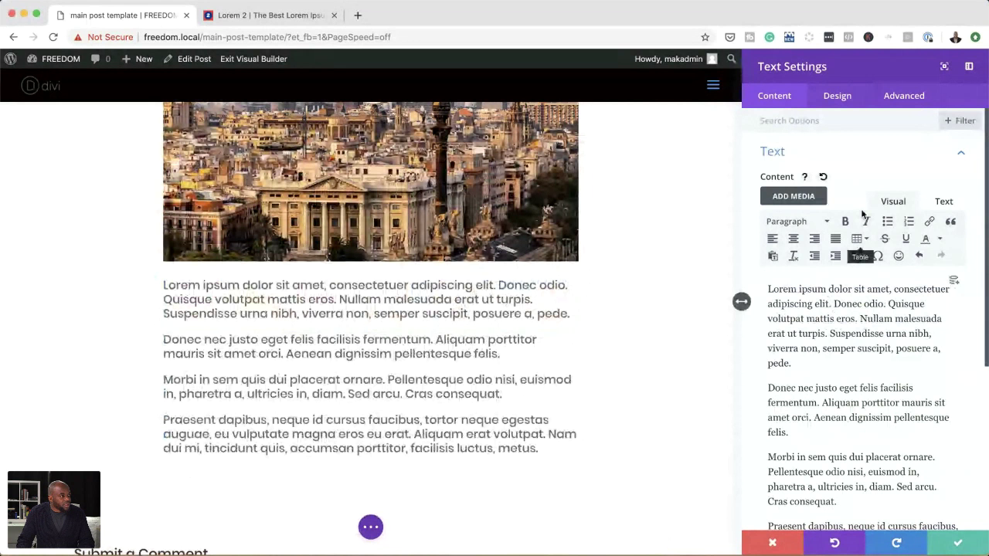
click(844, 98)
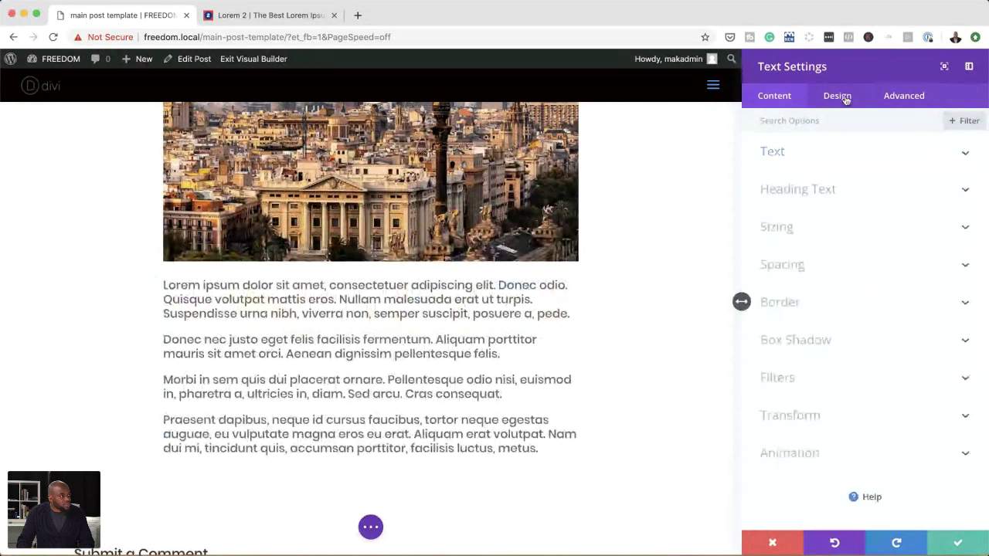
click(795, 157)
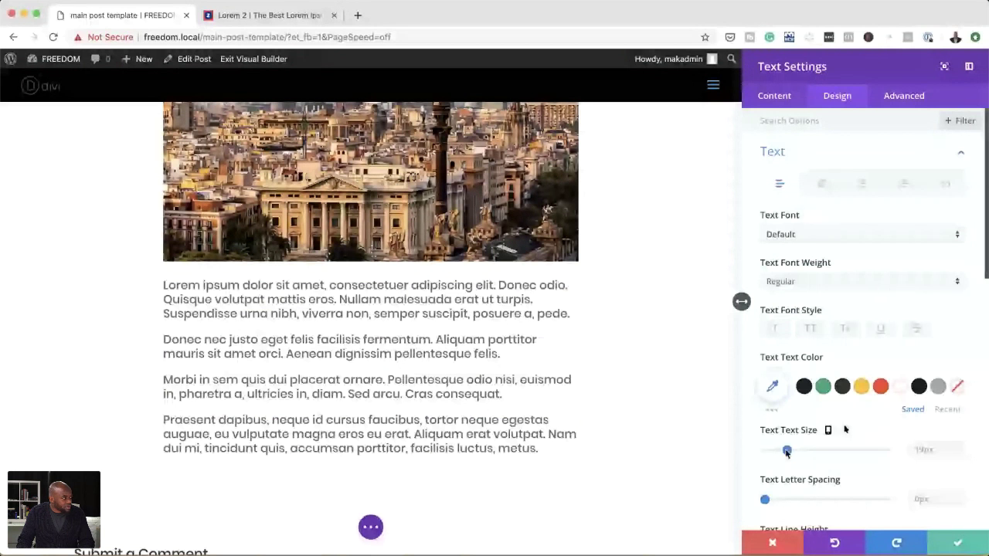
drag(787, 453, 783, 454)
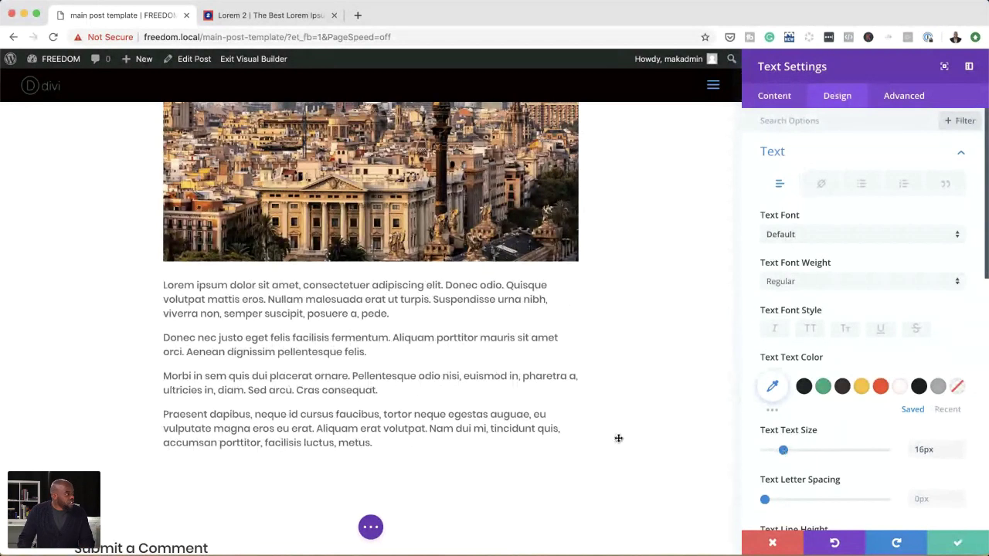
scroll(618, 438, up, 2)
scroll(661, 380, up, 3)
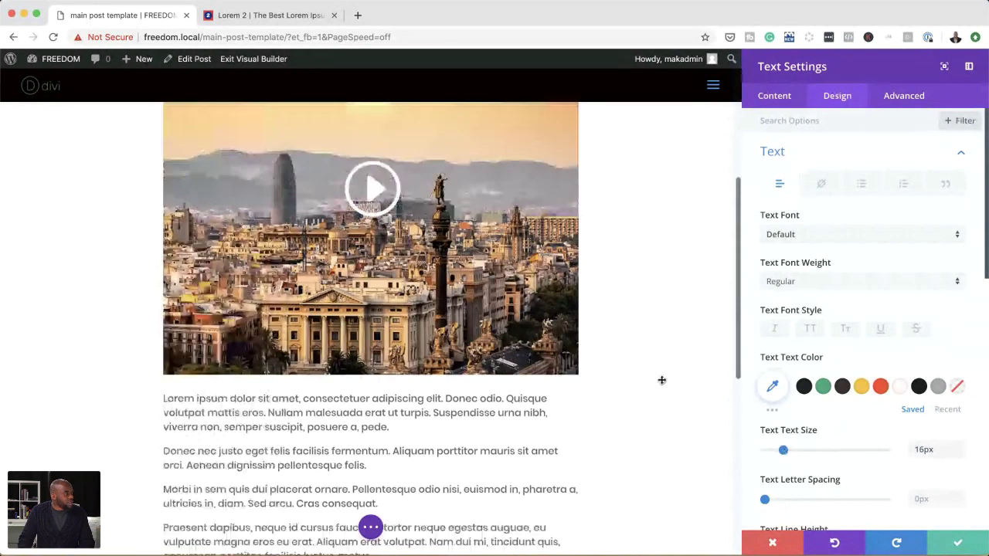
scroll(662, 381, up, 8)
scroll(662, 381, down, 10)
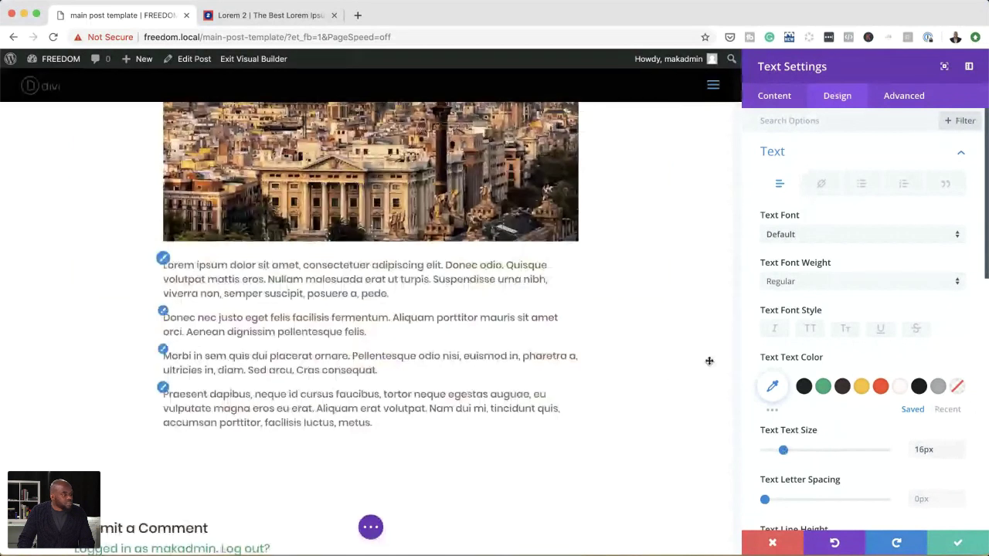
click(957, 545)
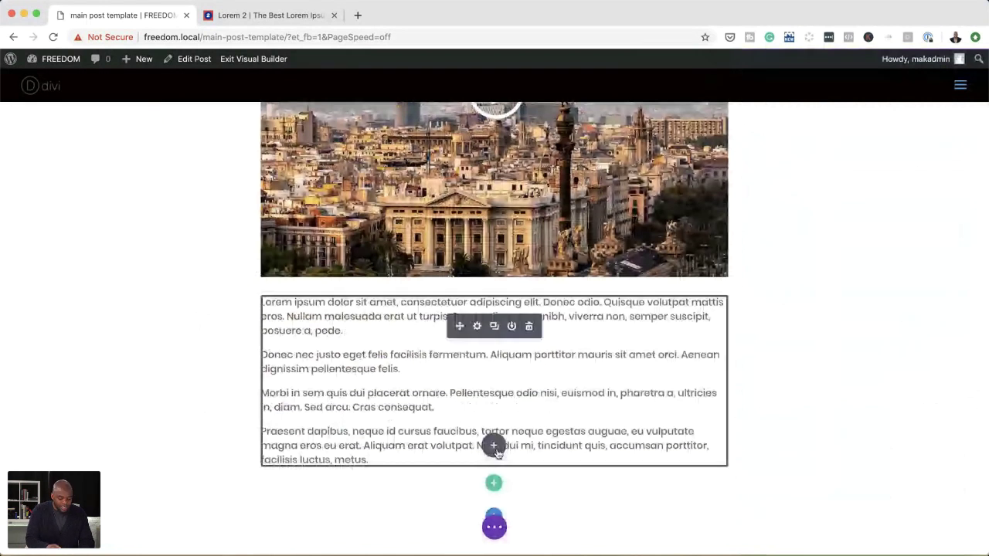
Add a Text module below the body paragraphs and use the dynamic Post Title as its content.
click(495, 445)
text(text)
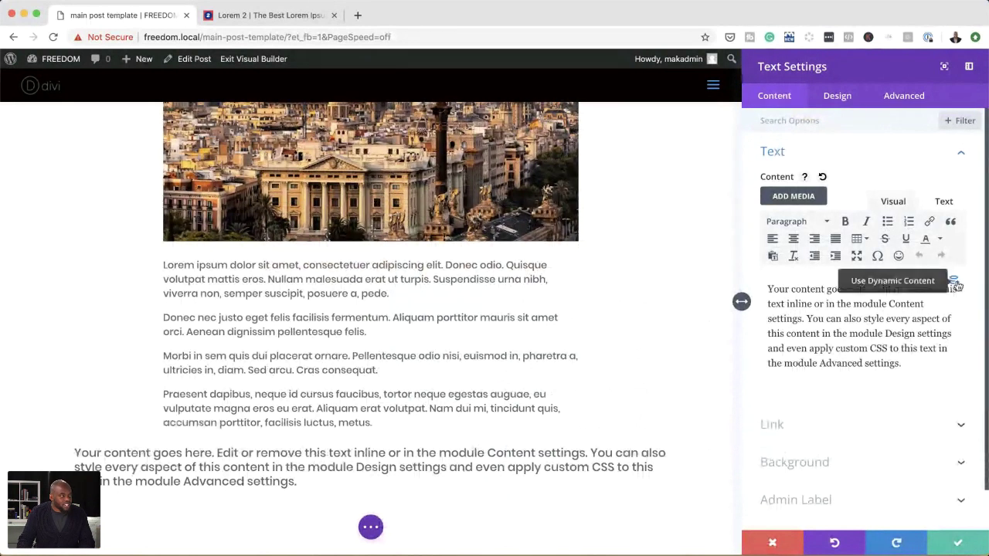
click(955, 284)
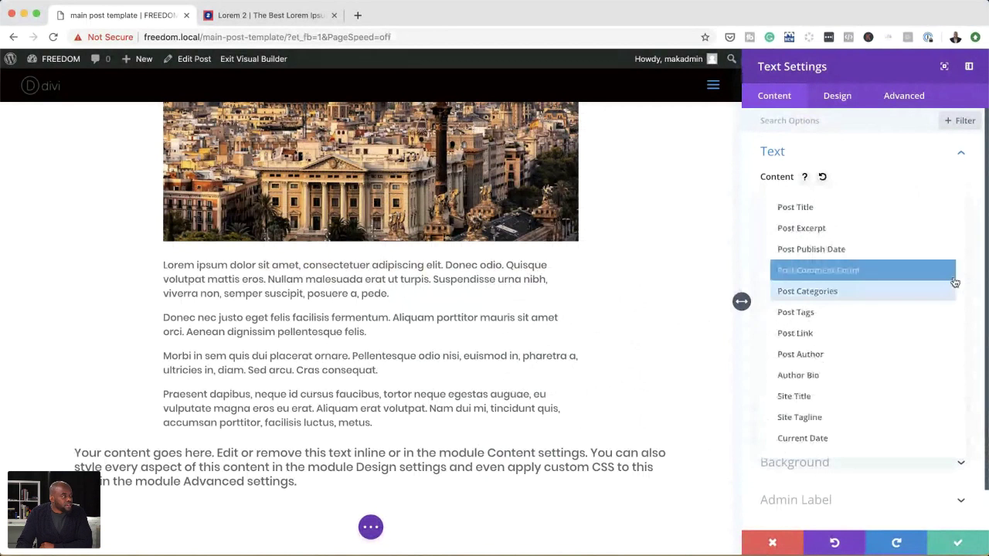
click(905, 214)
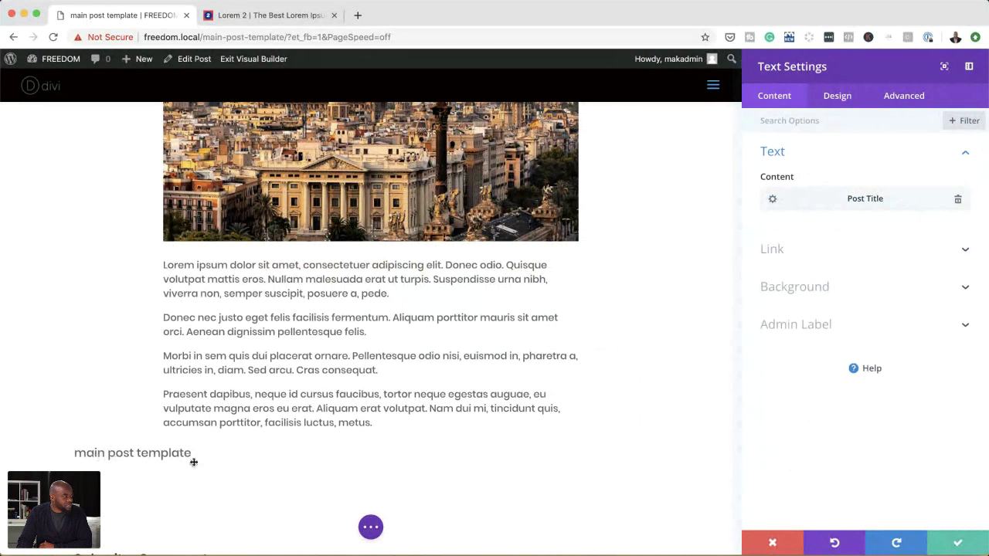
Style the post title text module as uppercase with 2px letter spacing.
click(838, 96)
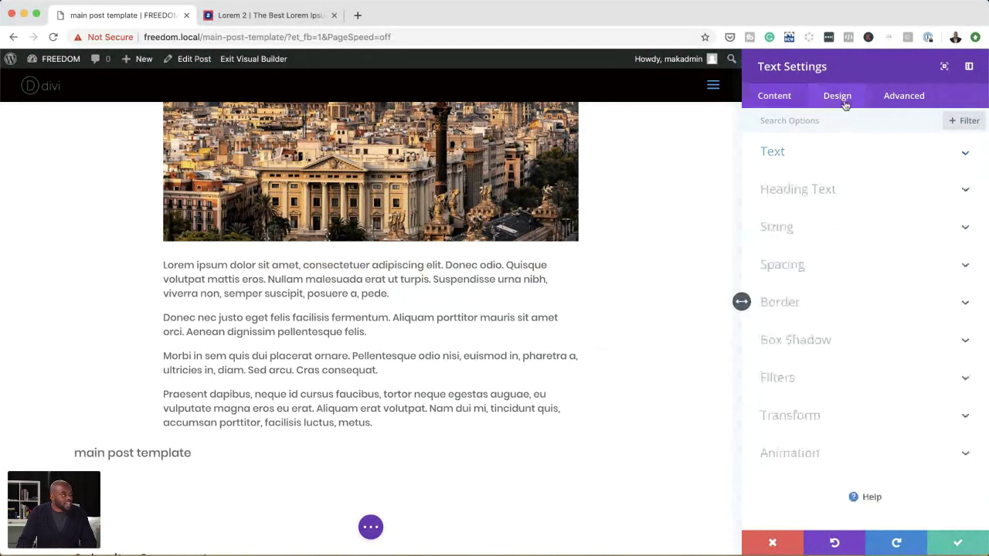
click(800, 158)
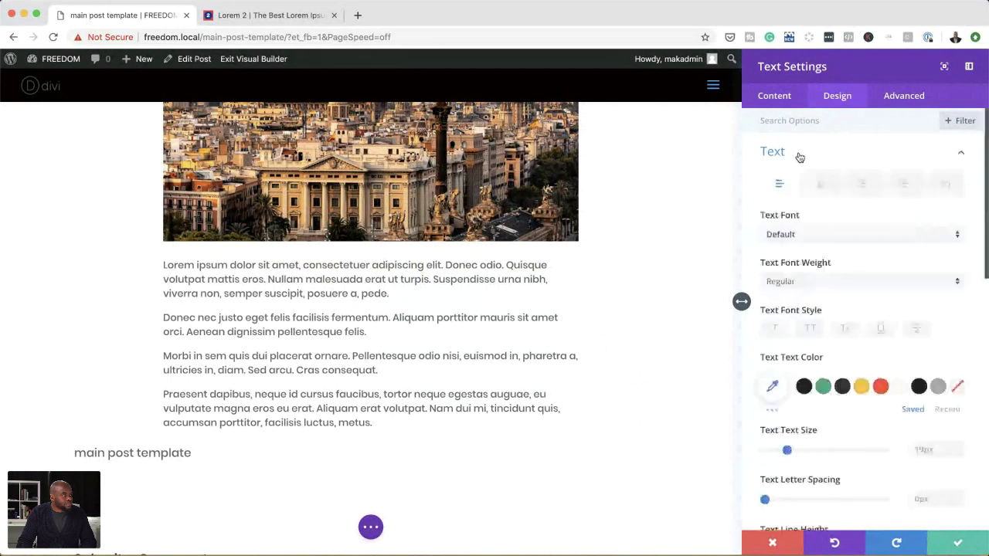
click(811, 330)
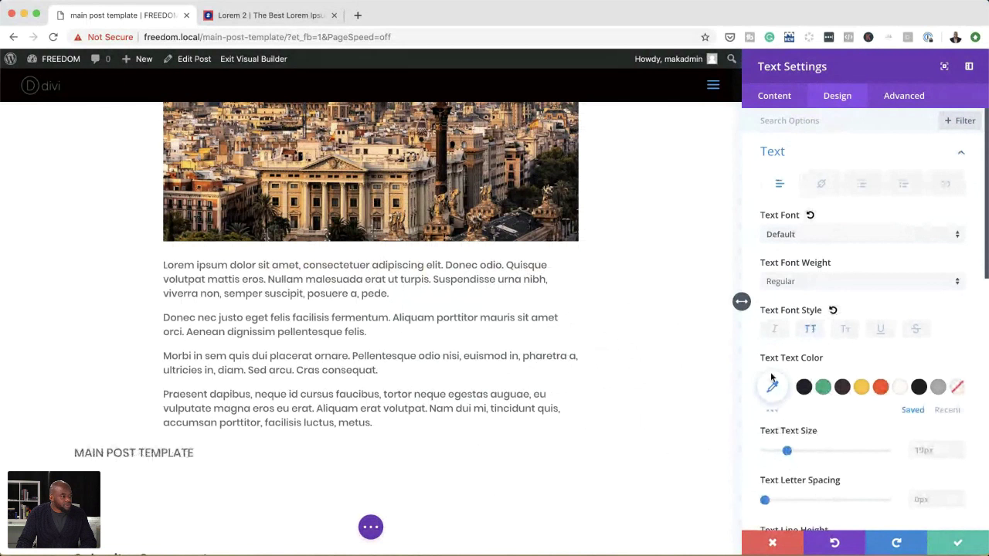
scroll(807, 495, down, 3)
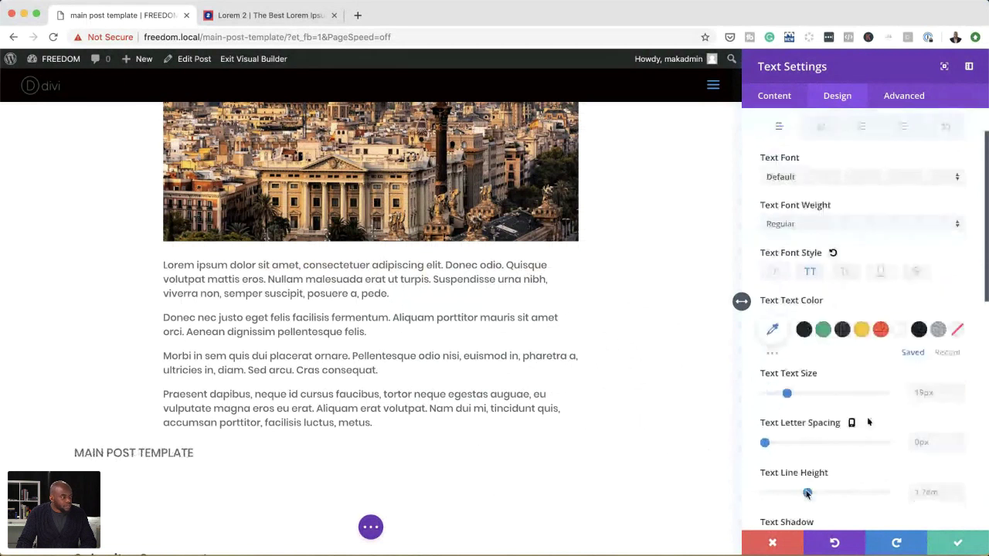
drag(766, 360, 767, 362)
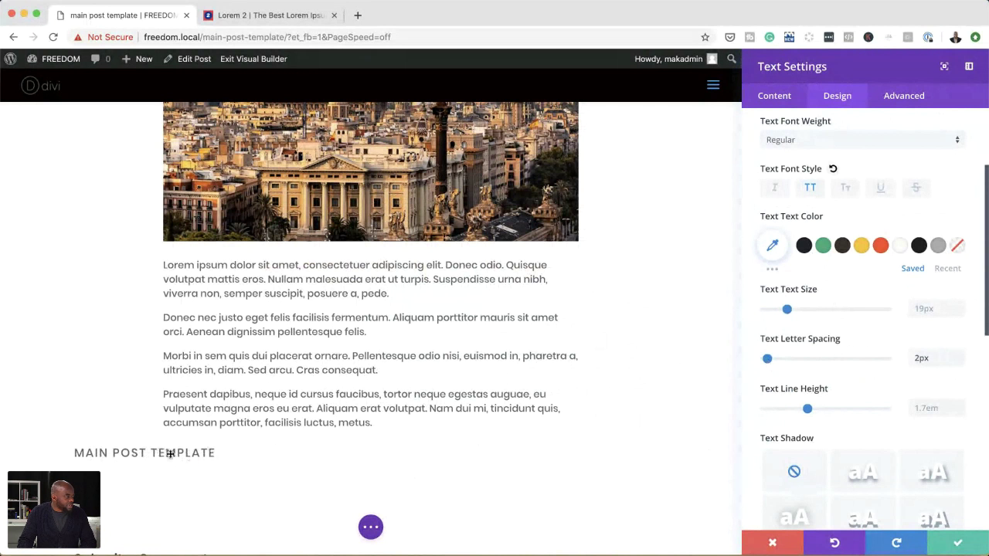
Try a 70% width on the post title module, set its width to 100%, and save the module.
click(786, 98)
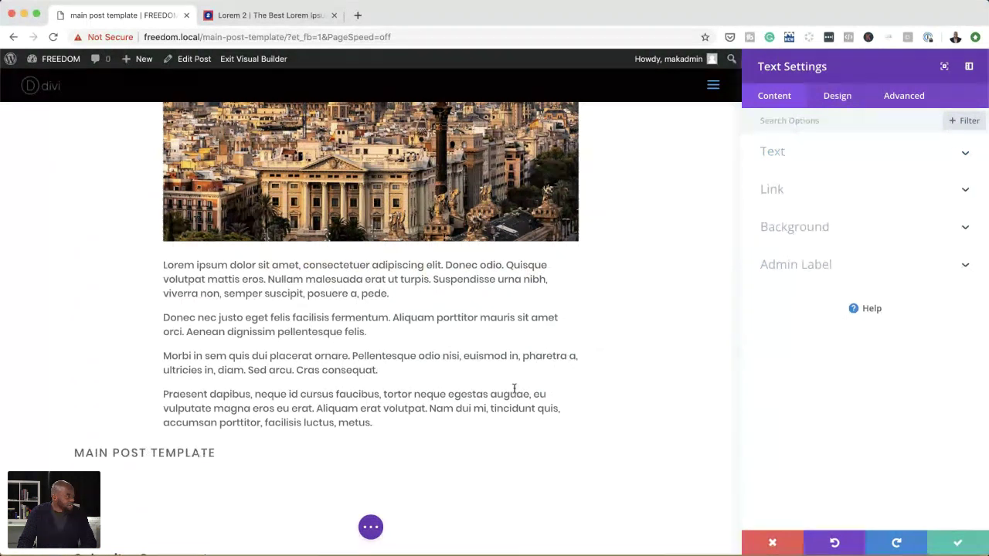
click(845, 98)
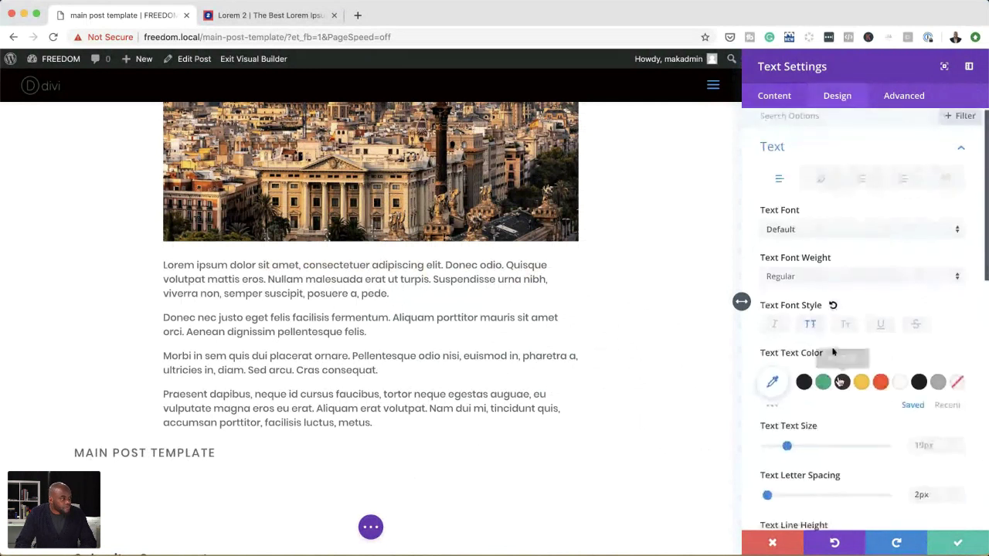
scroll(836, 366, down, 2)
scroll(838, 380, down, 3)
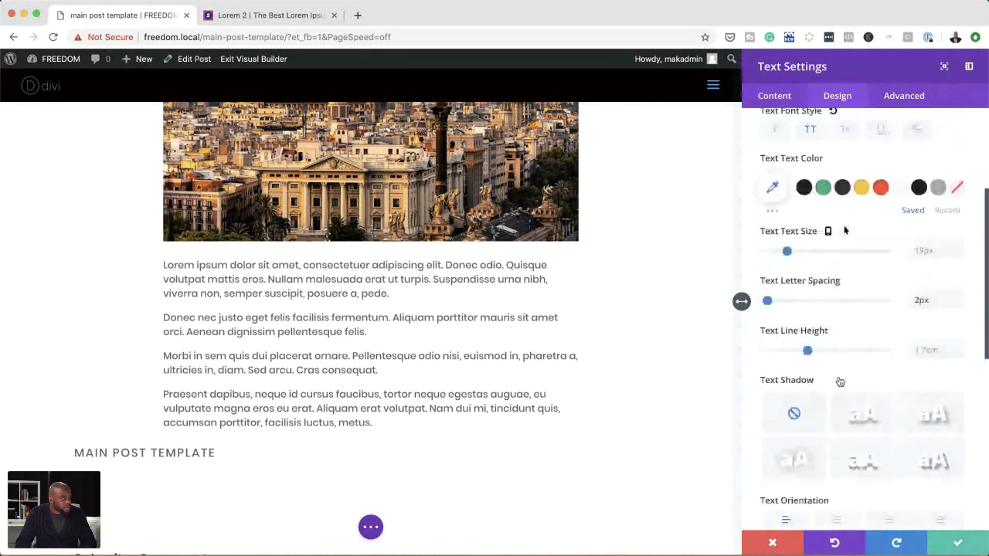
scroll(840, 382, down, 2)
scroll(840, 382, down, 2)
scroll(840, 382, up, 8)
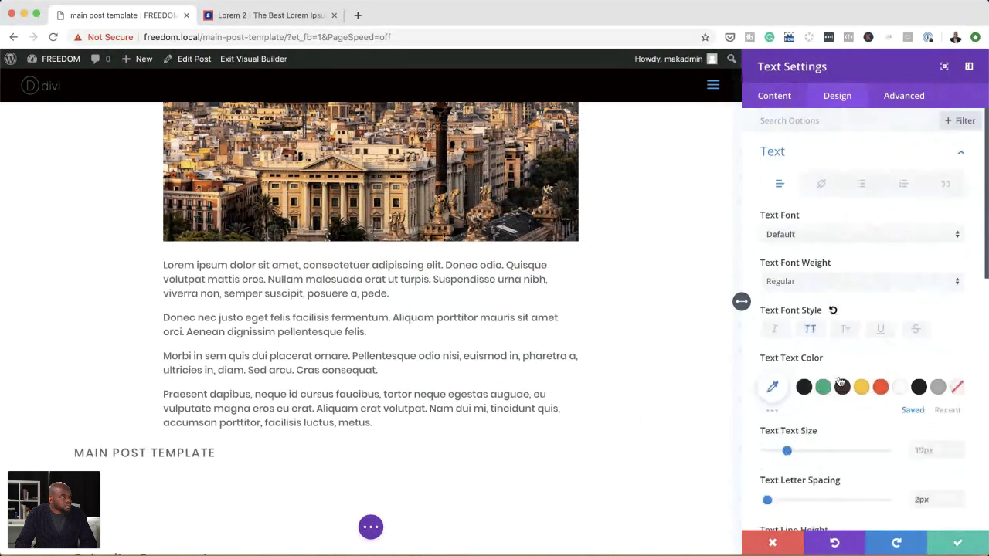
scroll(840, 382, down, 8)
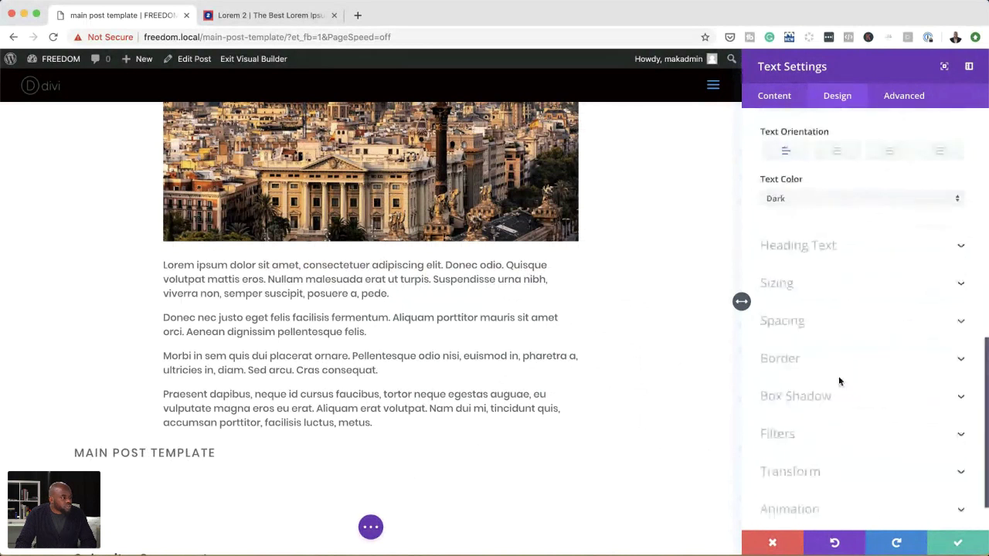
click(805, 280)
click(956, 178)
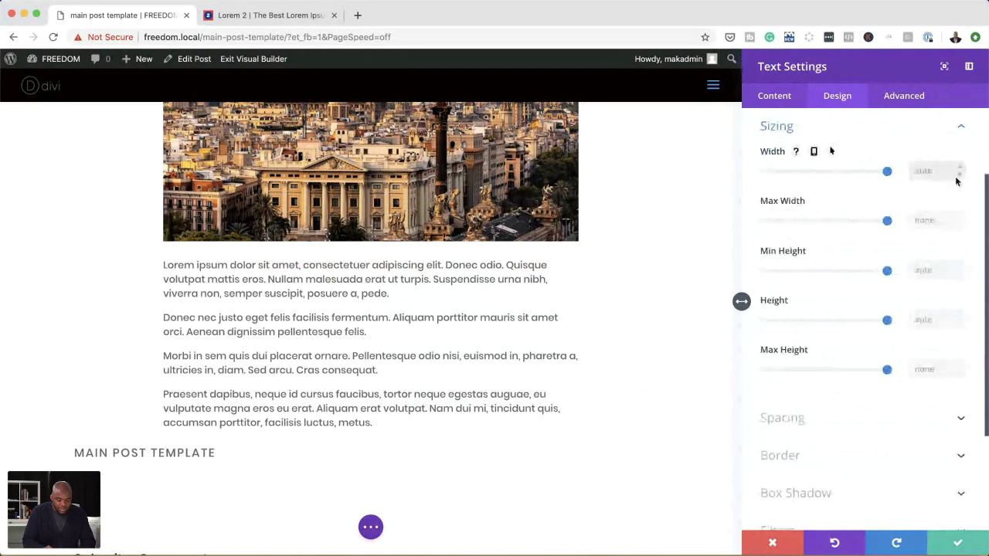
text(70%)
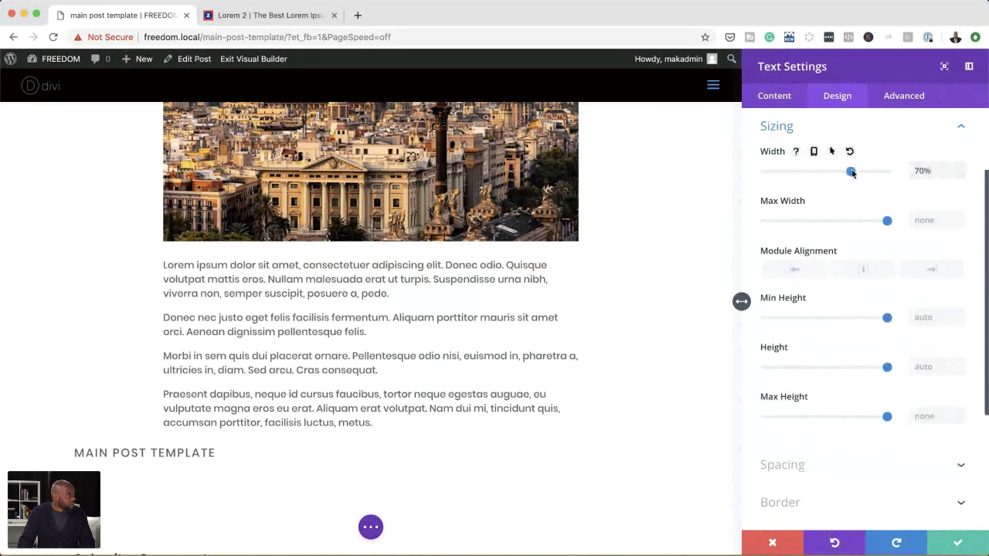
mouse_move(851, 172)
mouse_down()
mouse_move(839, 173)
mouse_move(852, 172)
mouse_up()
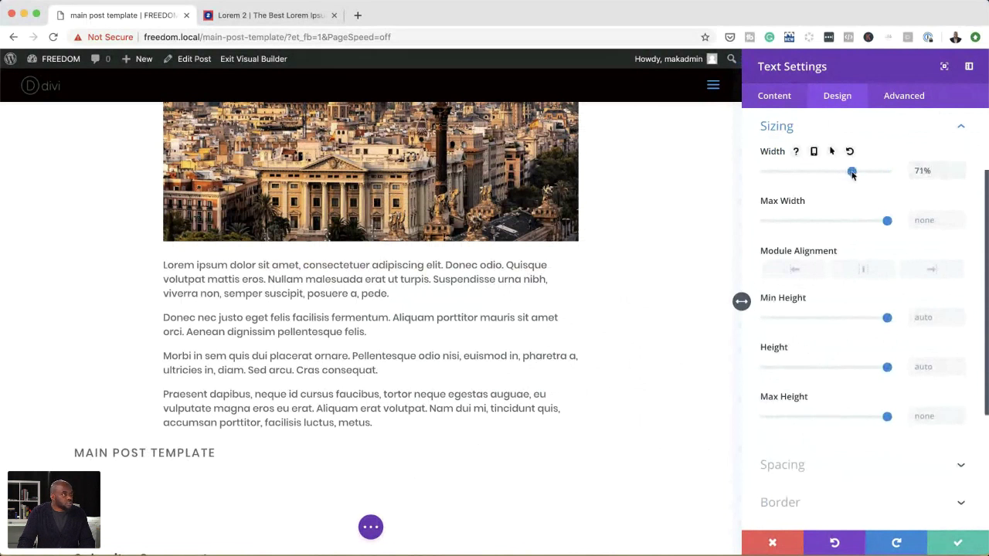
drag(852, 173, 889, 173)
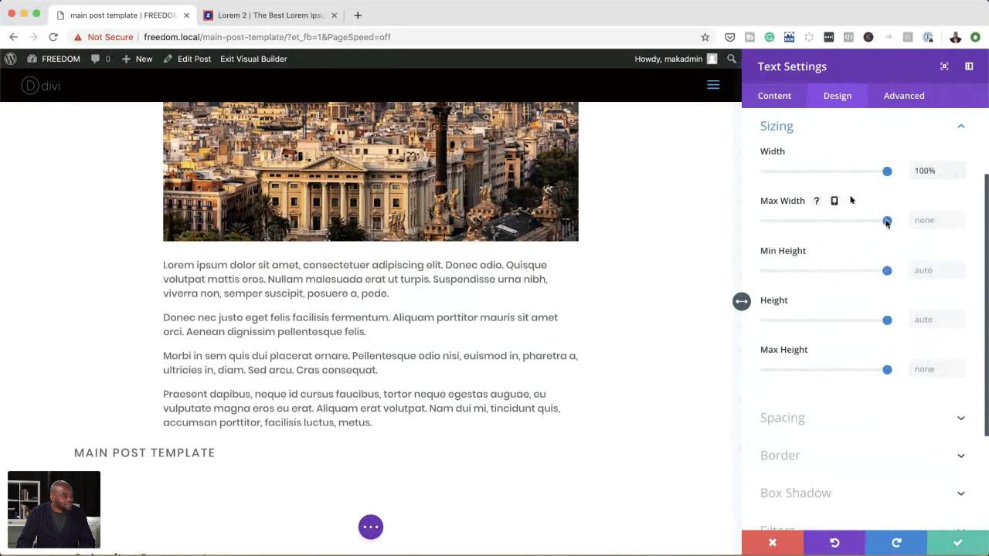
mouse_move(887, 222)
mouse_down()
mouse_move(837, 221)
mouse_move(888, 221)
mouse_up()
click(777, 97)
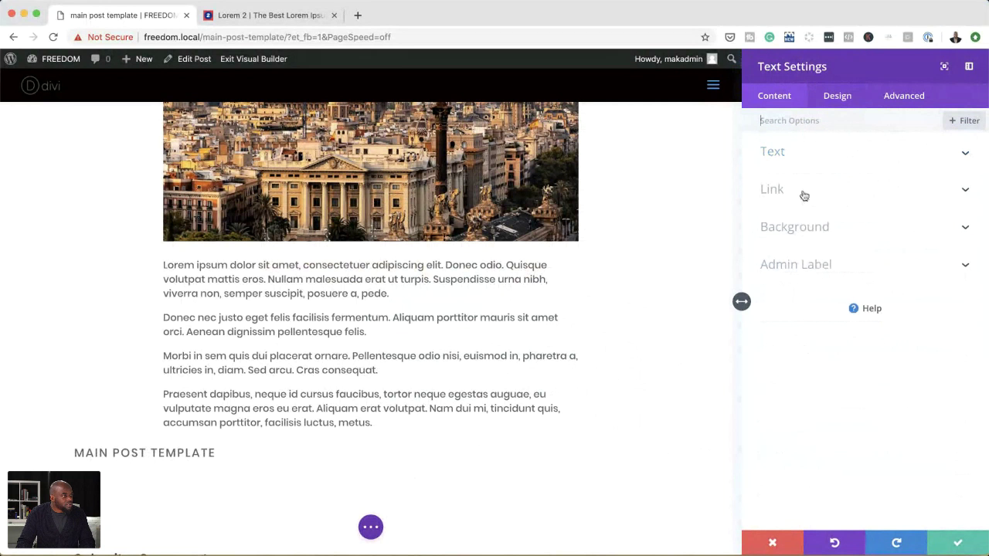
click(958, 545)
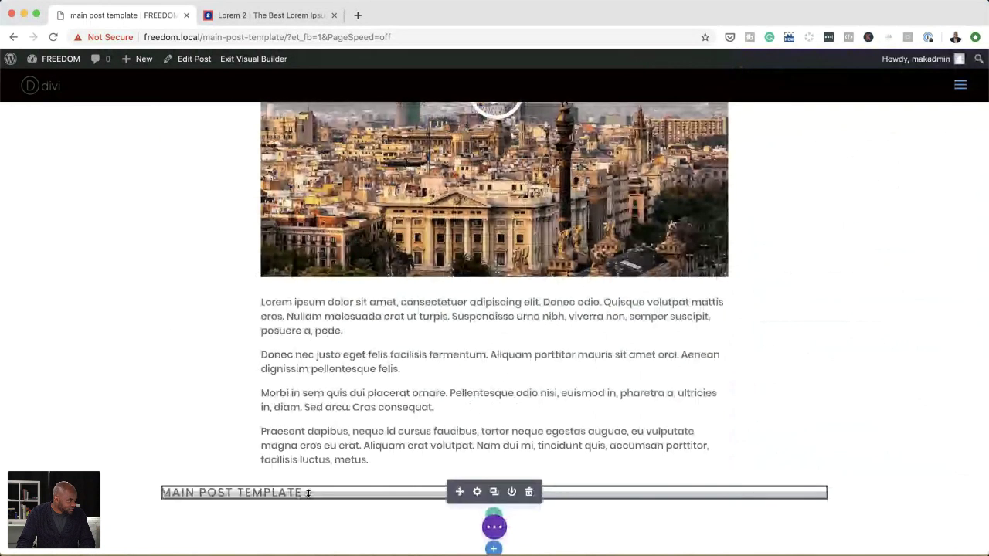
Offset the post title module with a Transform translate of 144px horizontally and -8px vertically to align it with the body text.
click(476, 492)
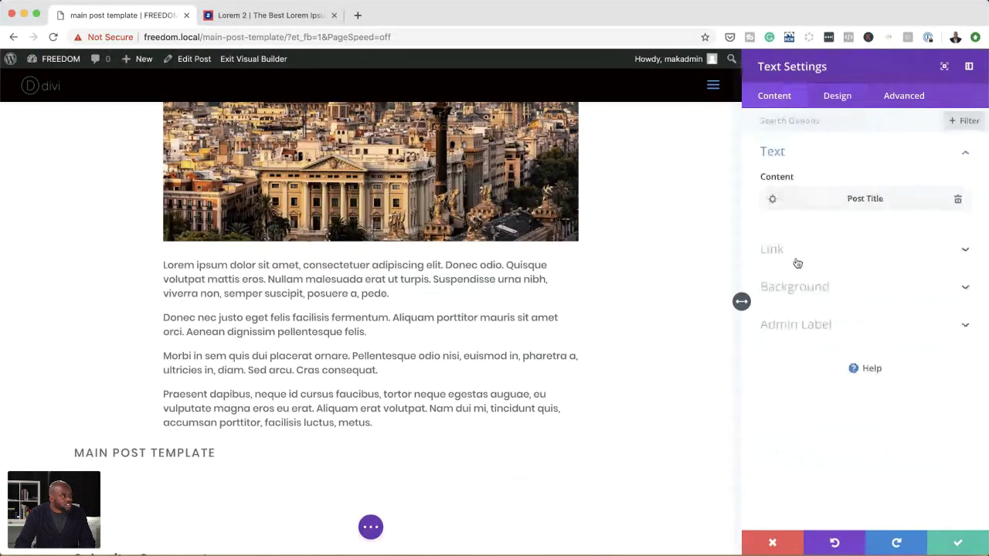
click(837, 96)
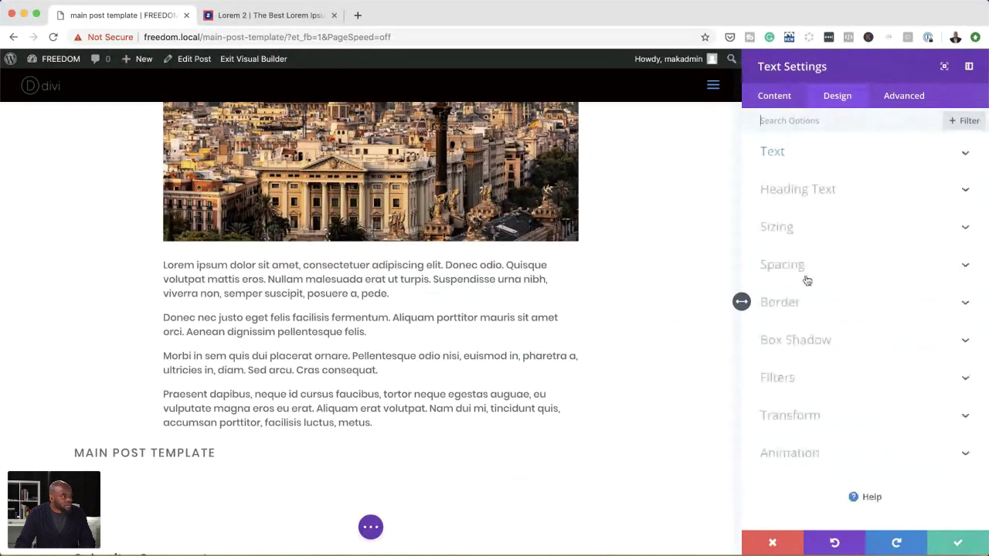
click(803, 228)
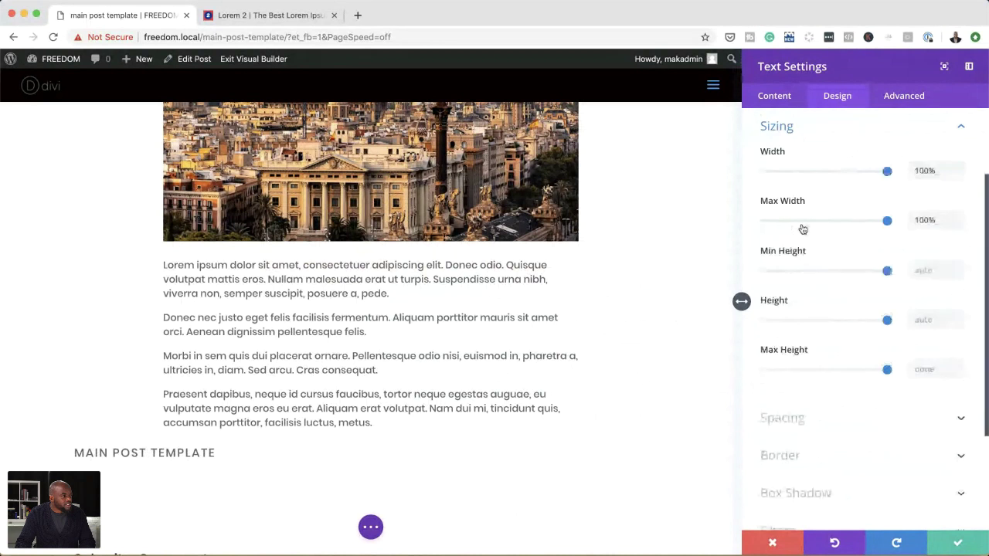
mouse_move(889, 171)
mouse_down()
mouse_move(854, 183)
mouse_move(900, 182)
mouse_up()
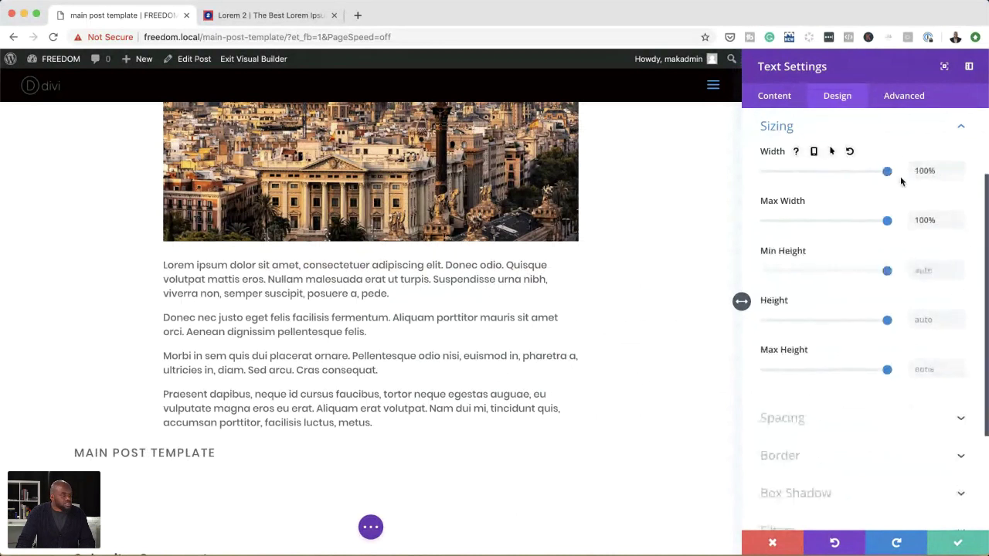
scroll(865, 471, down, 2)
scroll(866, 471, down, 3)
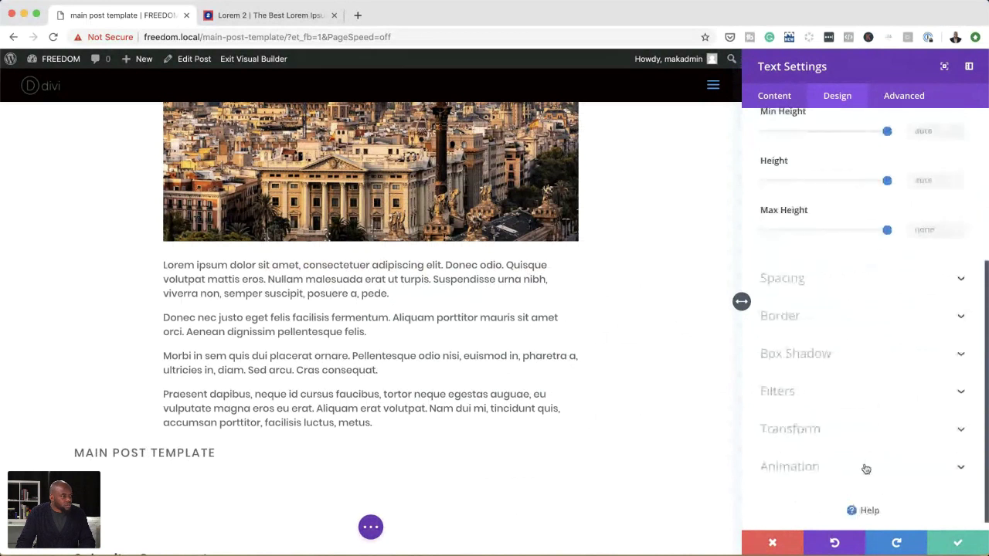
click(816, 422)
click(825, 251)
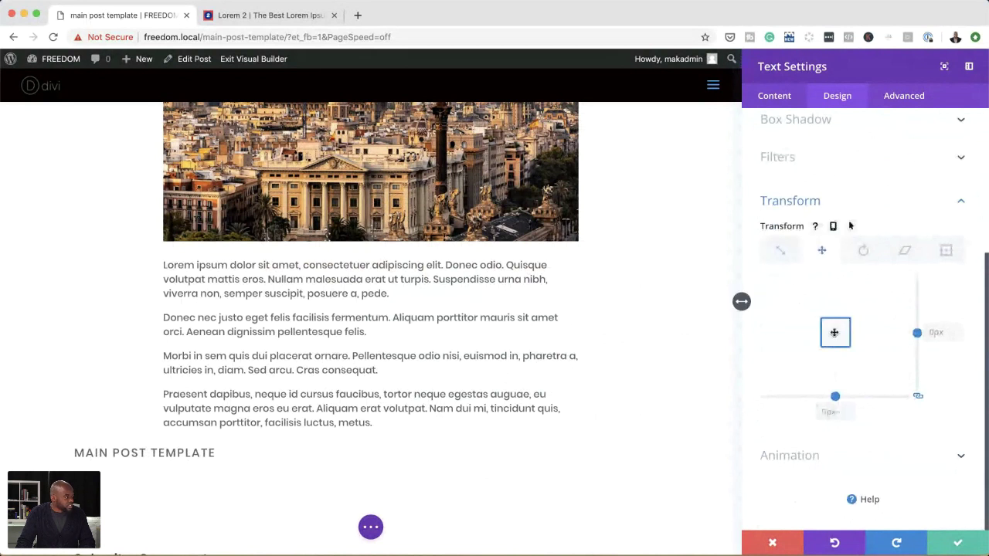
drag(835, 333, 859, 330)
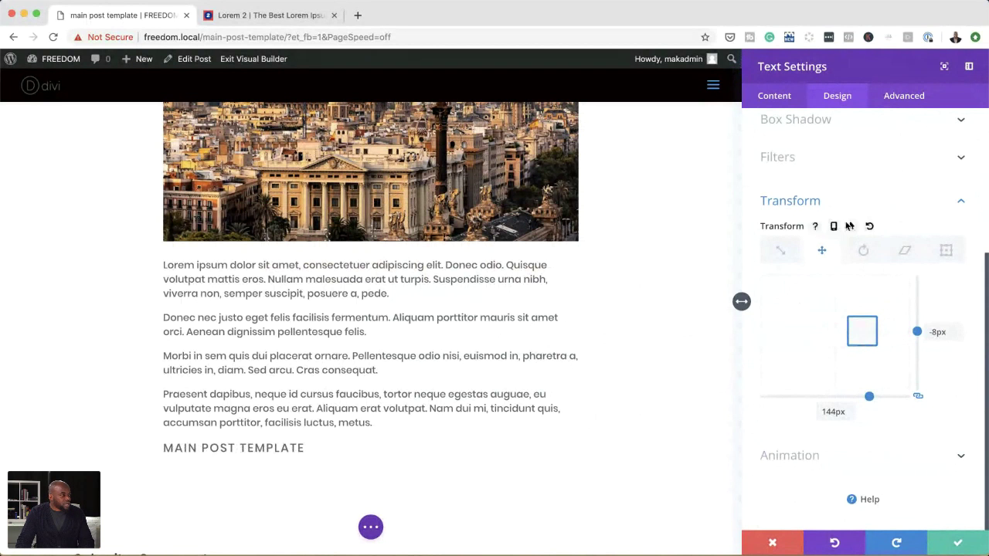
Set the title module's horizontal translate to -3px for tablet, check the phone and desktop layouts, and save the module.
click(834, 227)
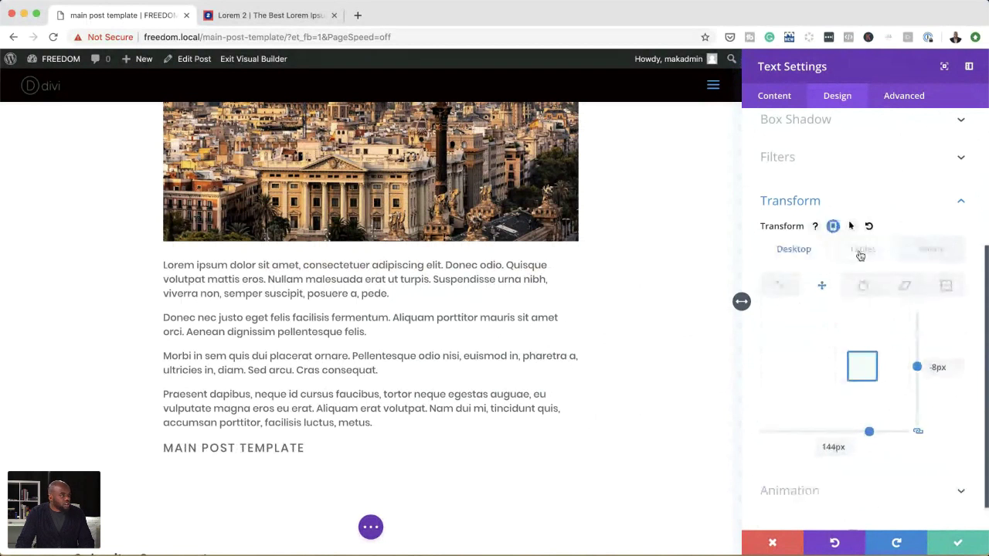
click(861, 254)
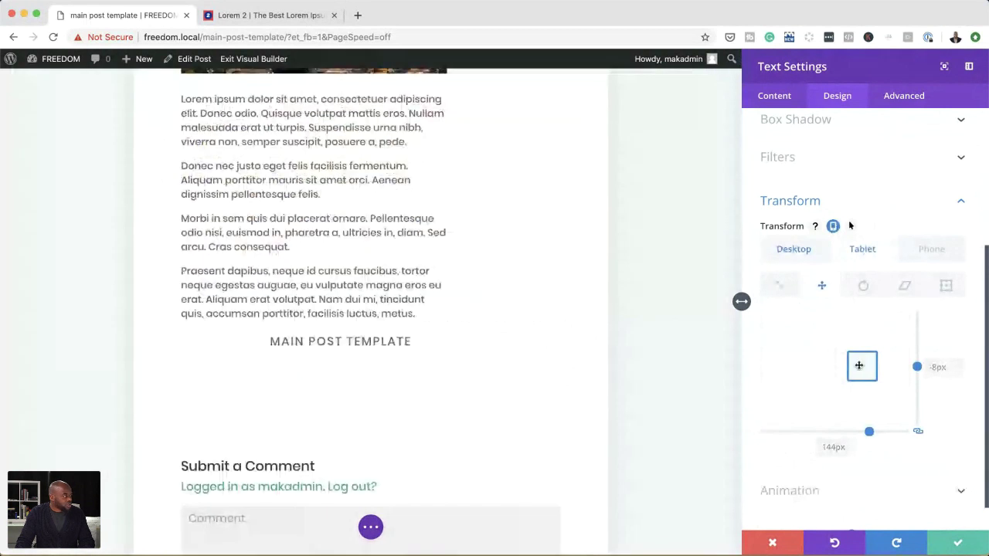
drag(860, 365, 833, 366)
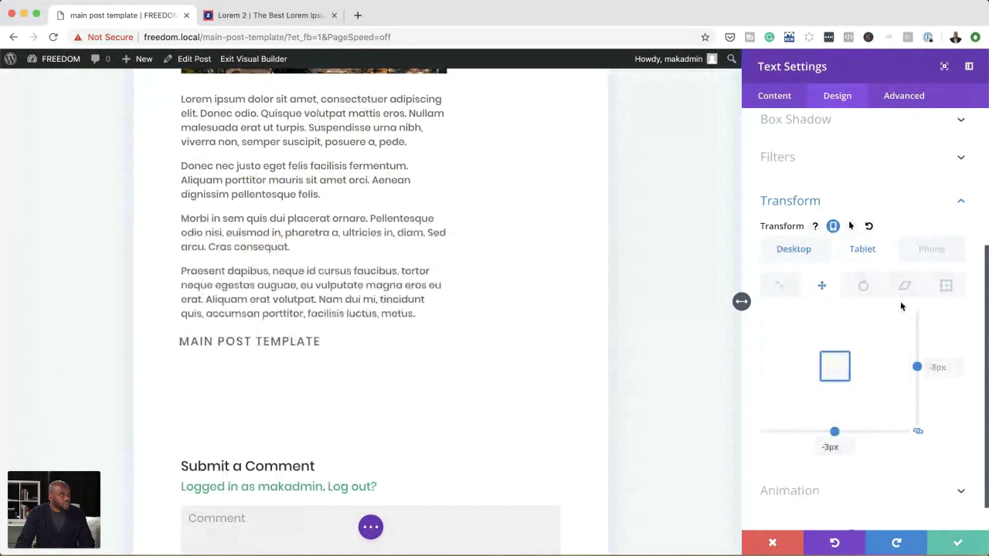
click(932, 253)
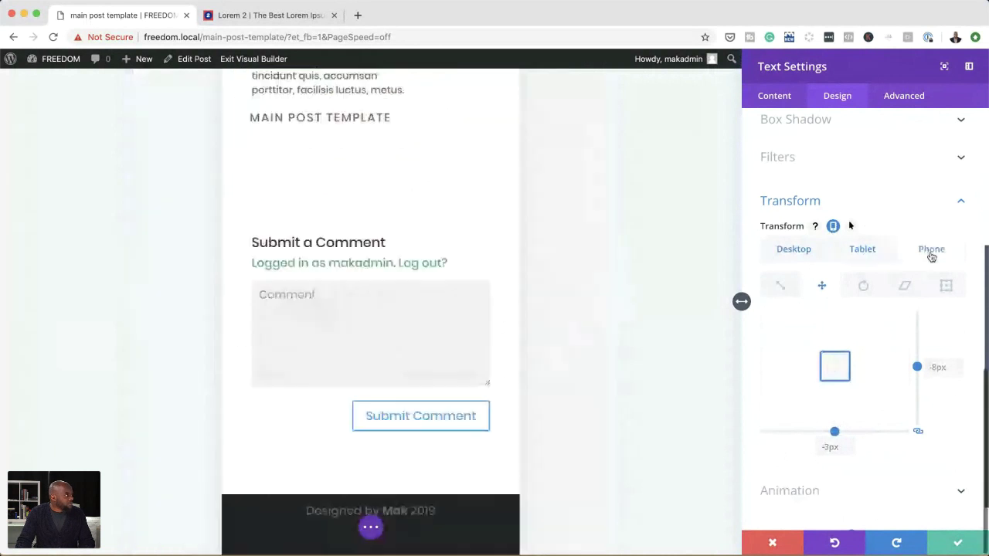
scroll(473, 271, up, 2)
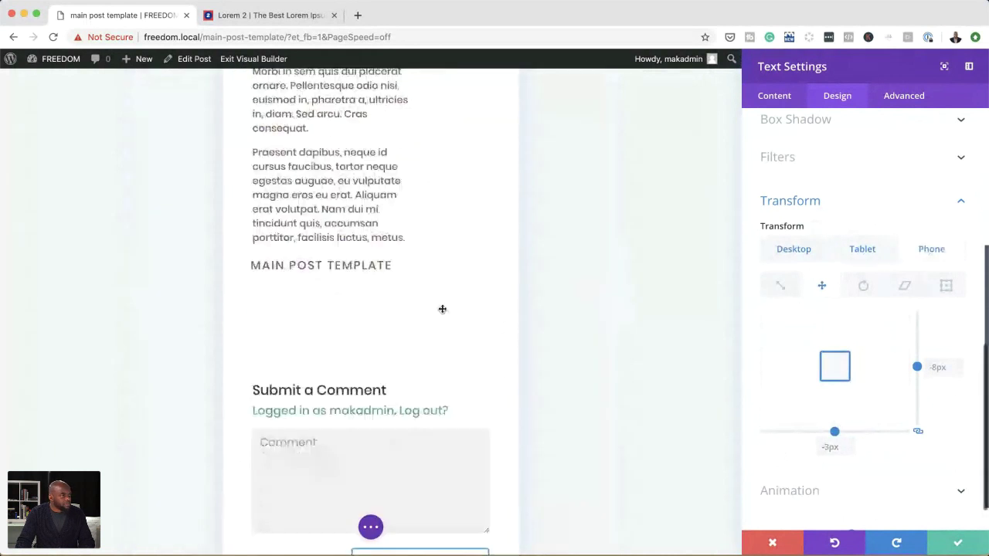
click(806, 252)
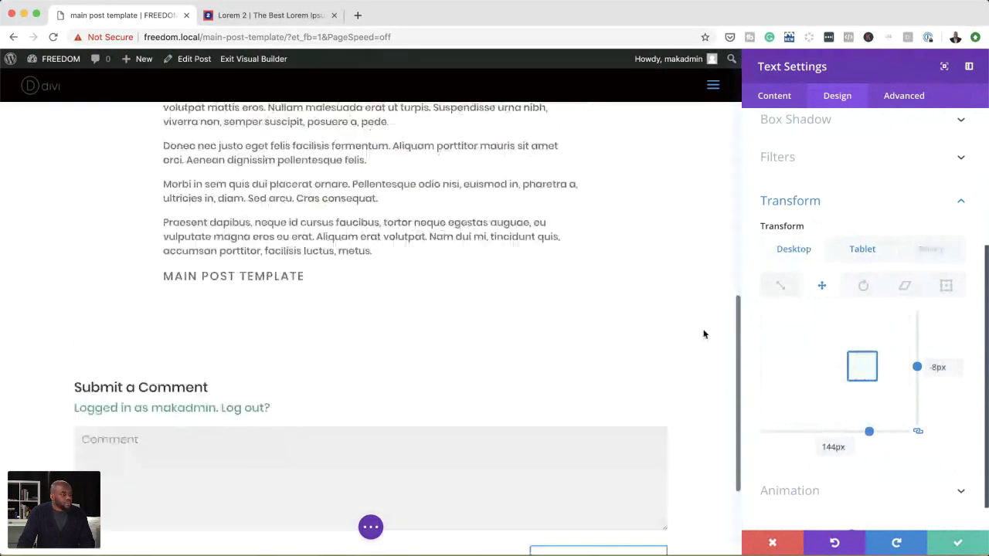
scroll(704, 333, up, 2)
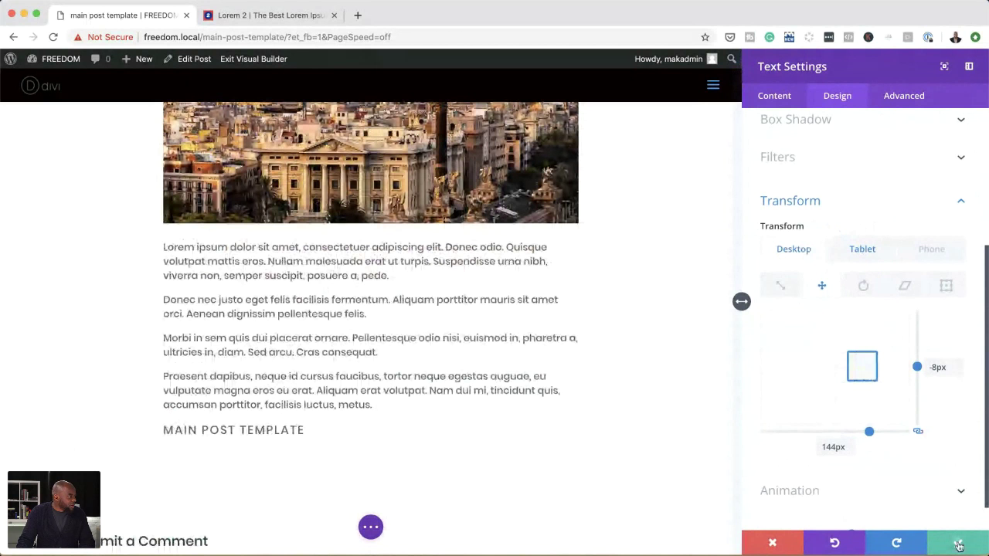
click(958, 546)
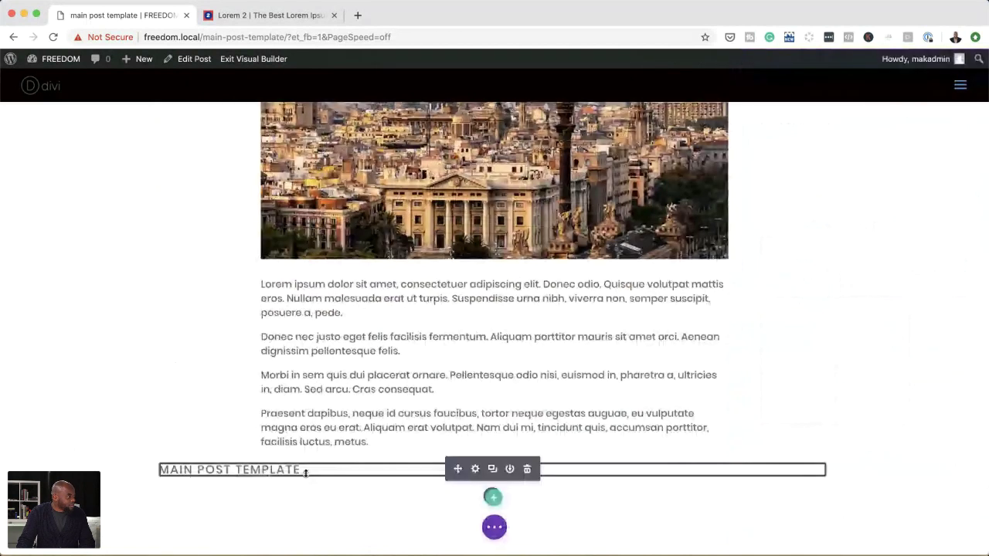
Move the post title module between the video and the body paragraphs.
drag(305, 474, 435, 289)
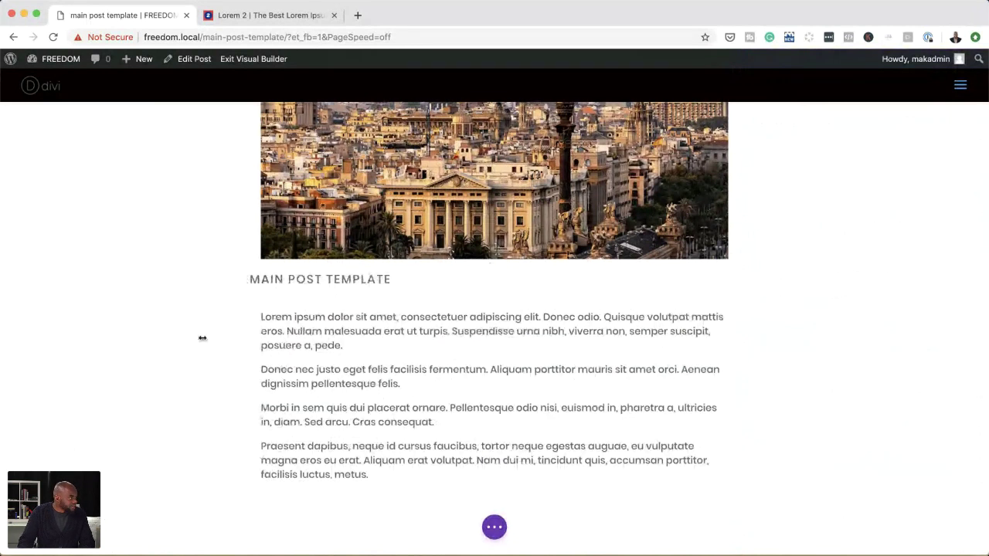
mouse_move(280, 275)
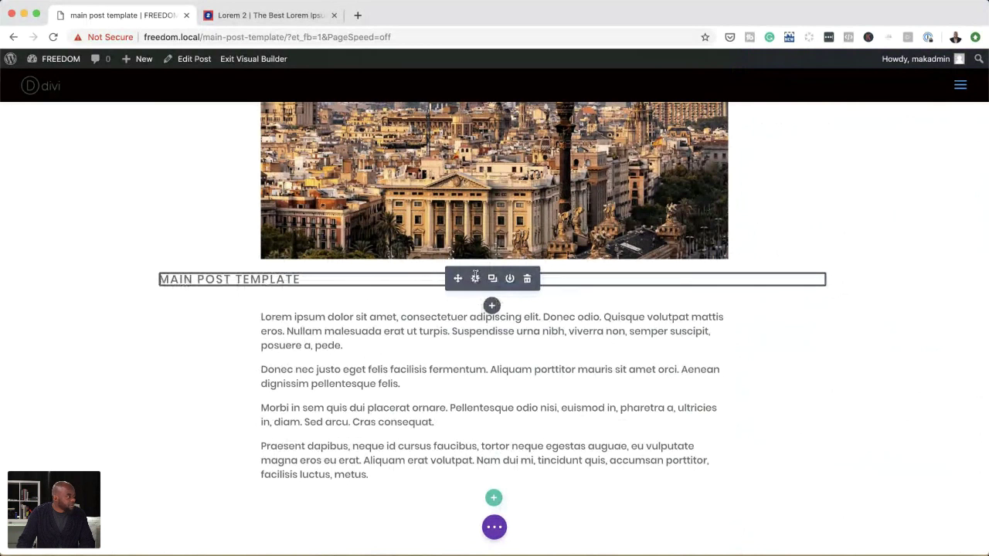
click(476, 278)
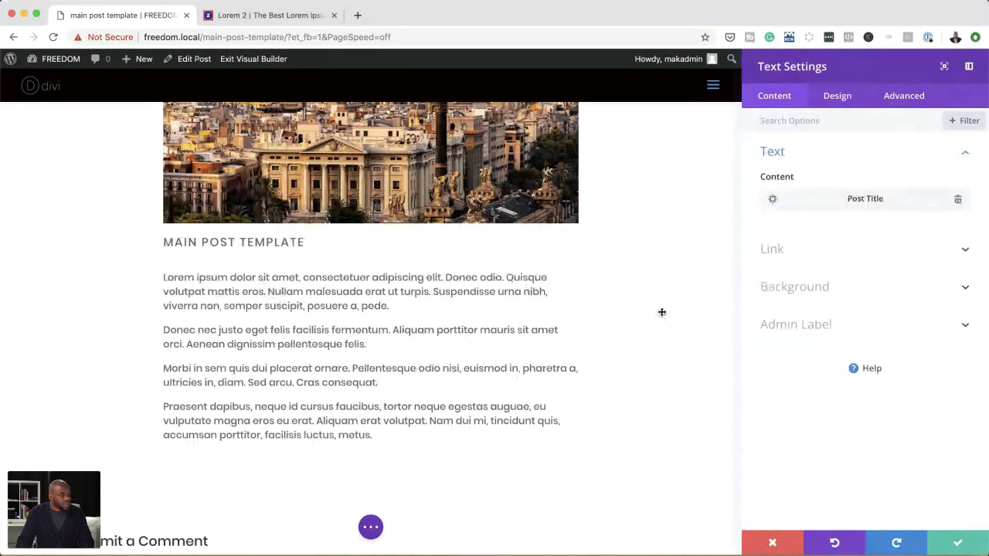
key(Escape)
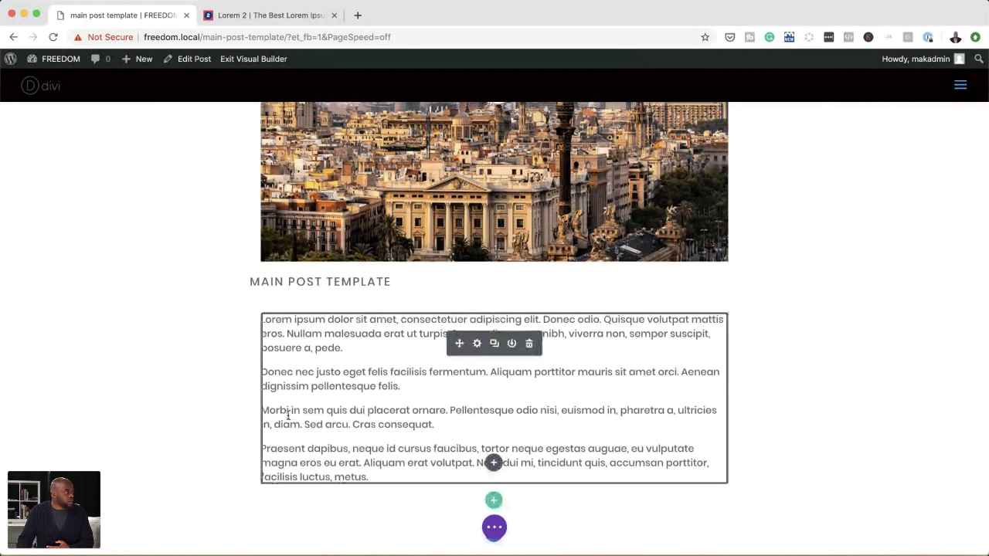
Review the video and text layout and expand the builder's page-level controls.
scroll(288, 417, up, 3)
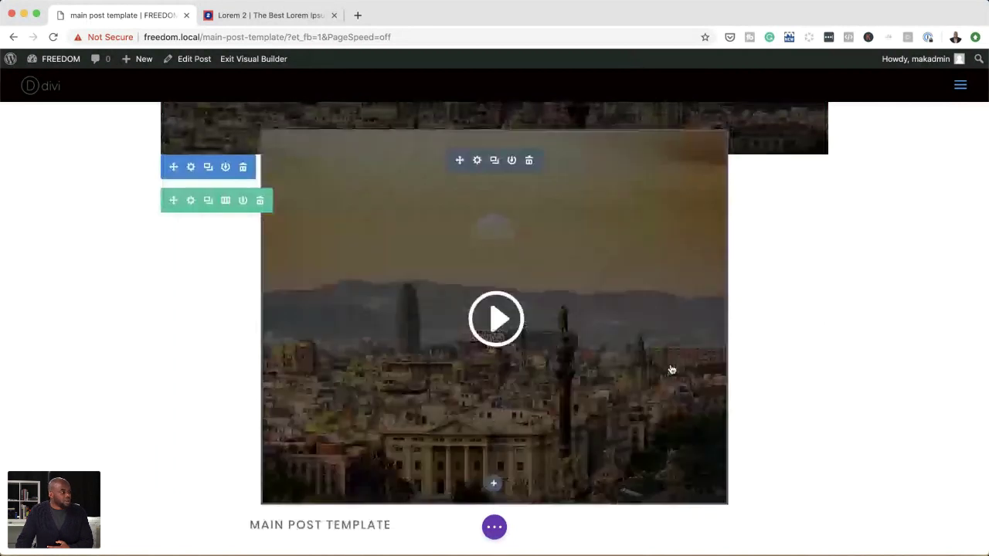
scroll(764, 387, down, 3)
scroll(796, 438, down, 5)
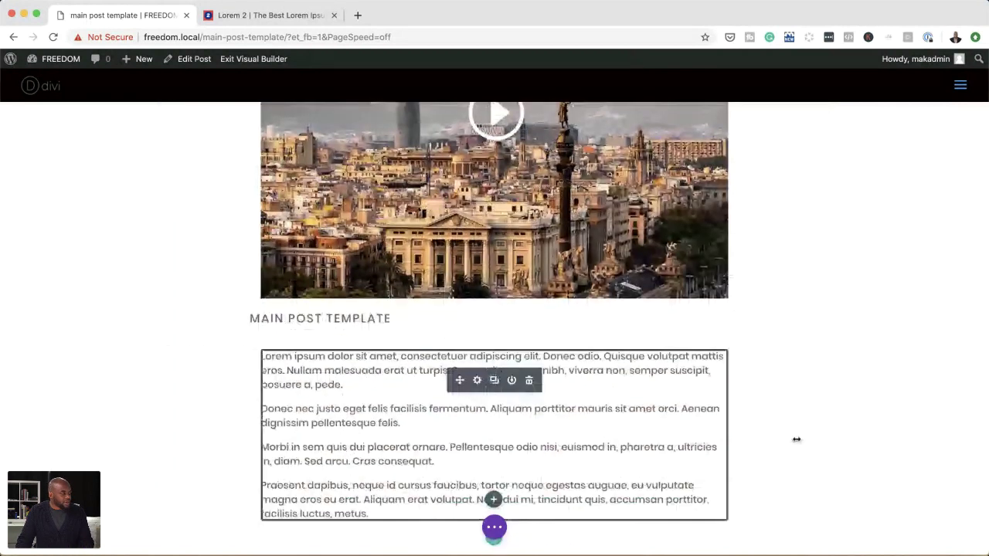
click(494, 527)
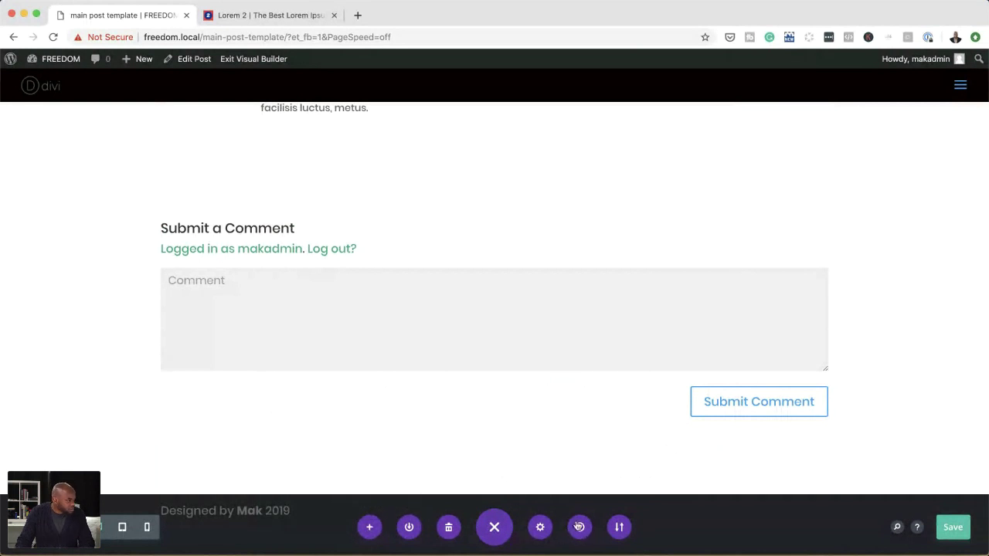
click(410, 528)
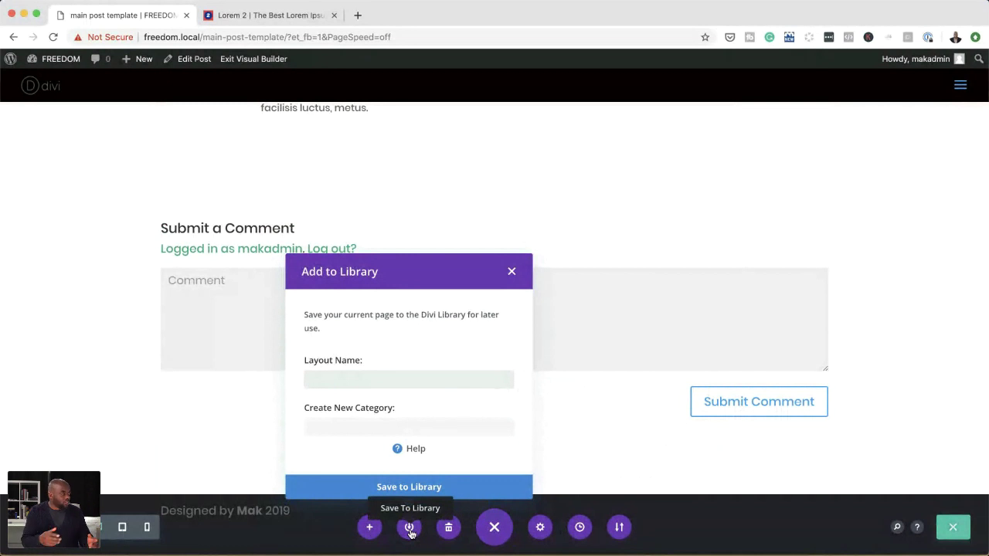
text(MAI)
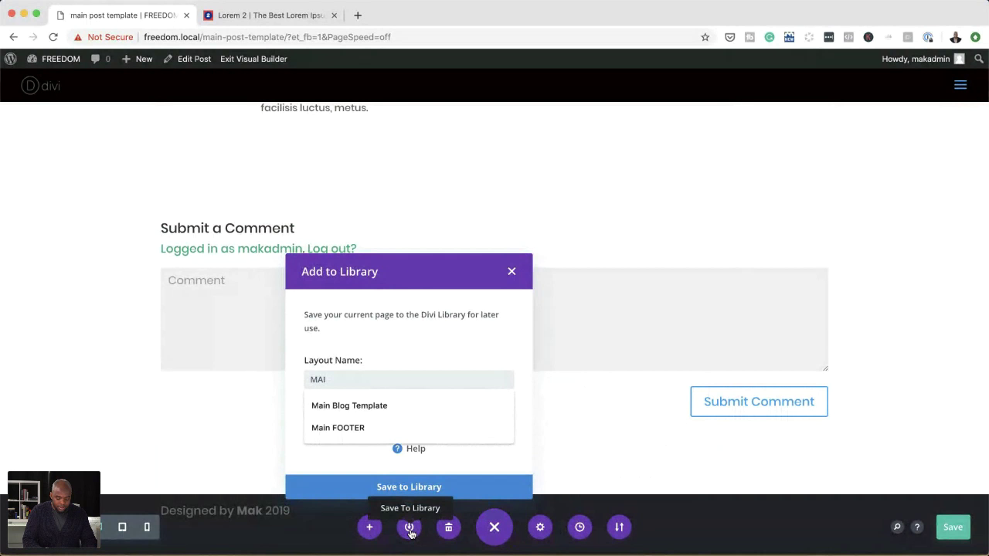
text(N)
key(shift+space)
text(T)
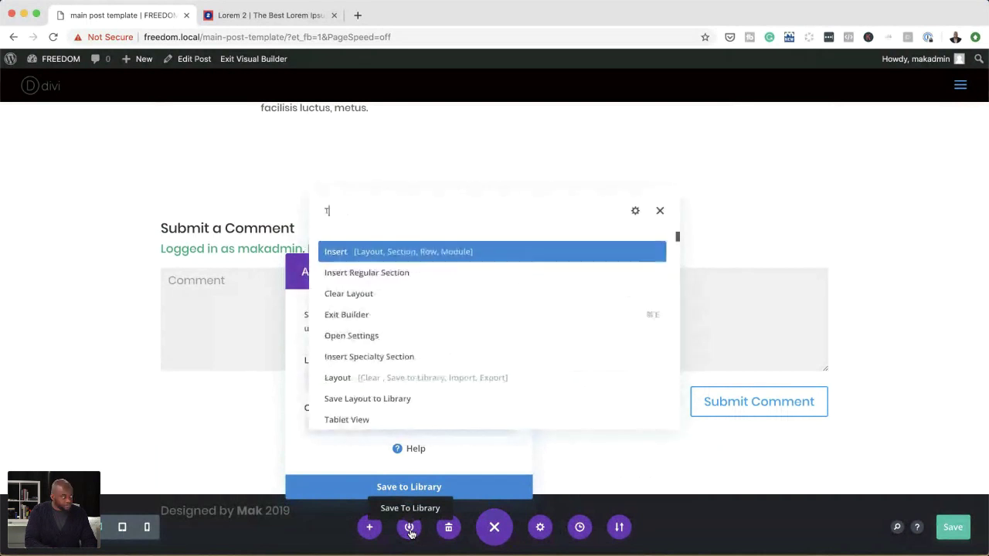
click(659, 212)
Save the page layout to the Divi Library as MAIN POST TEMPLATE in the POSTS category.
click(409, 527)
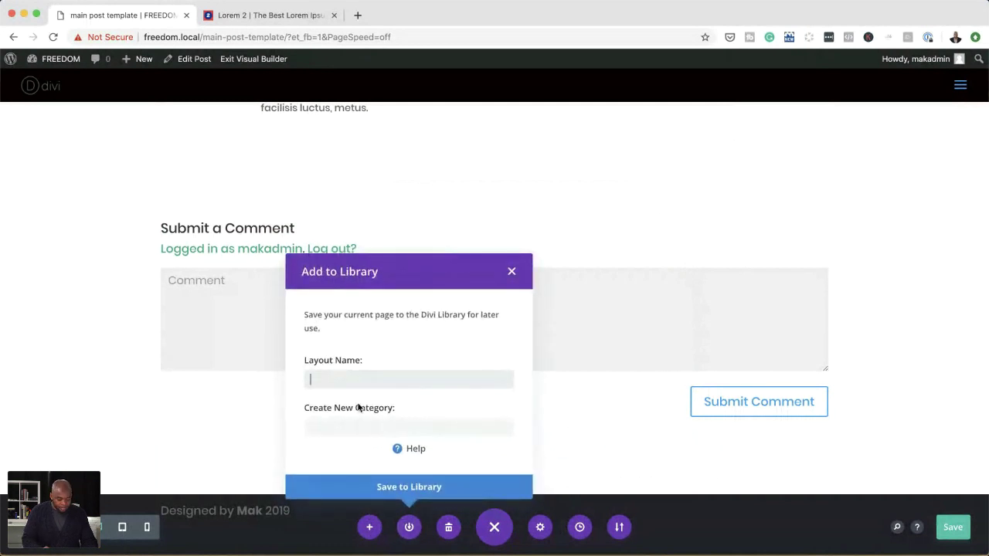
text(N )
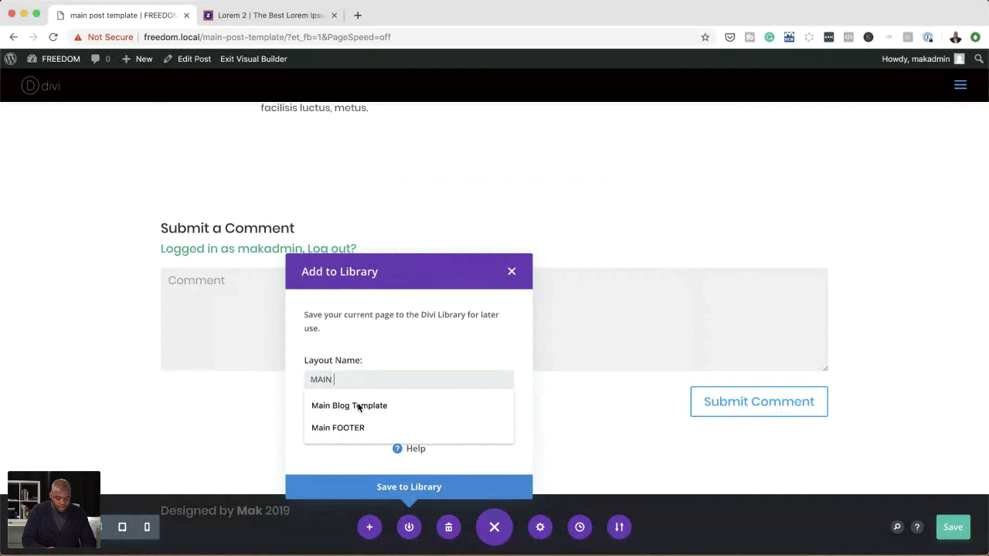
text(POST TEMPLATE)
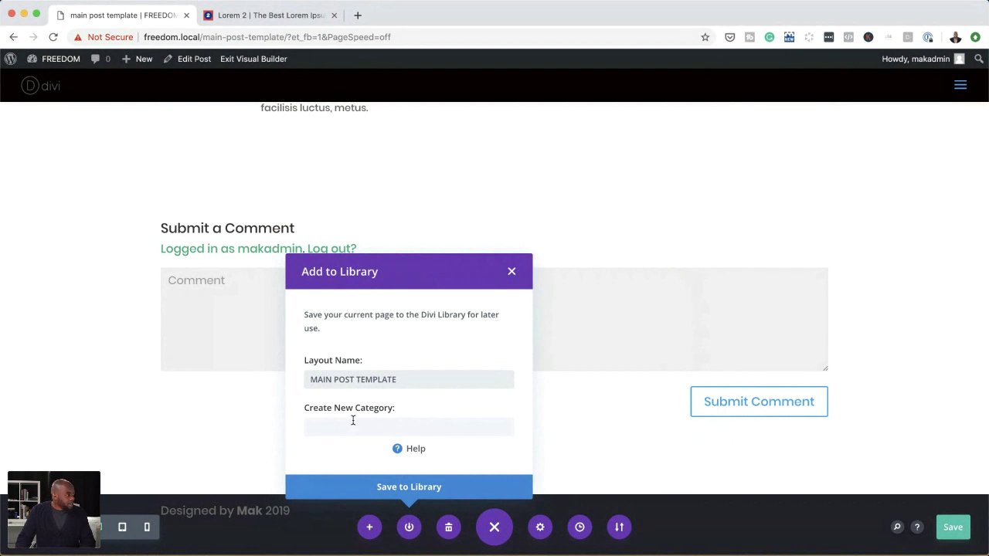
click(374, 427)
click(348, 453)
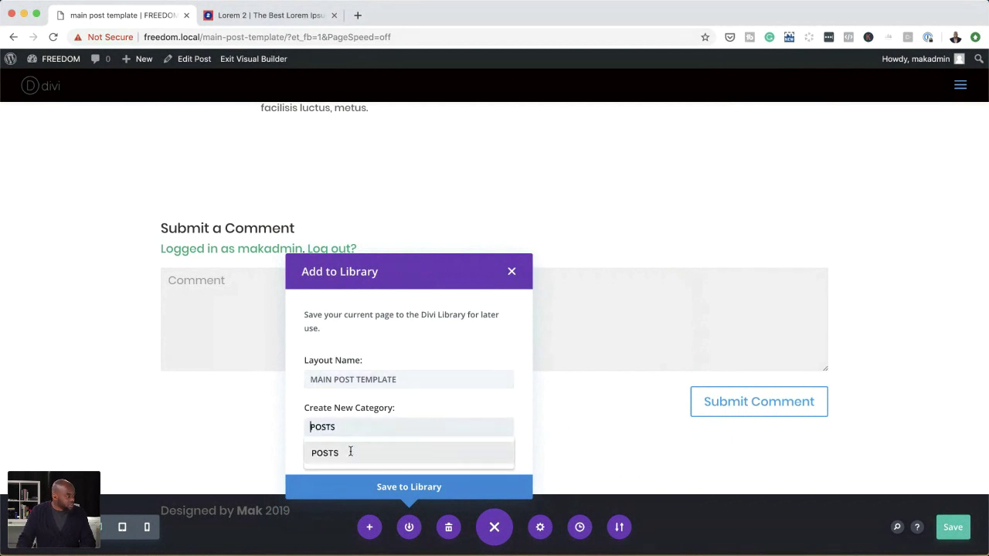
click(421, 487)
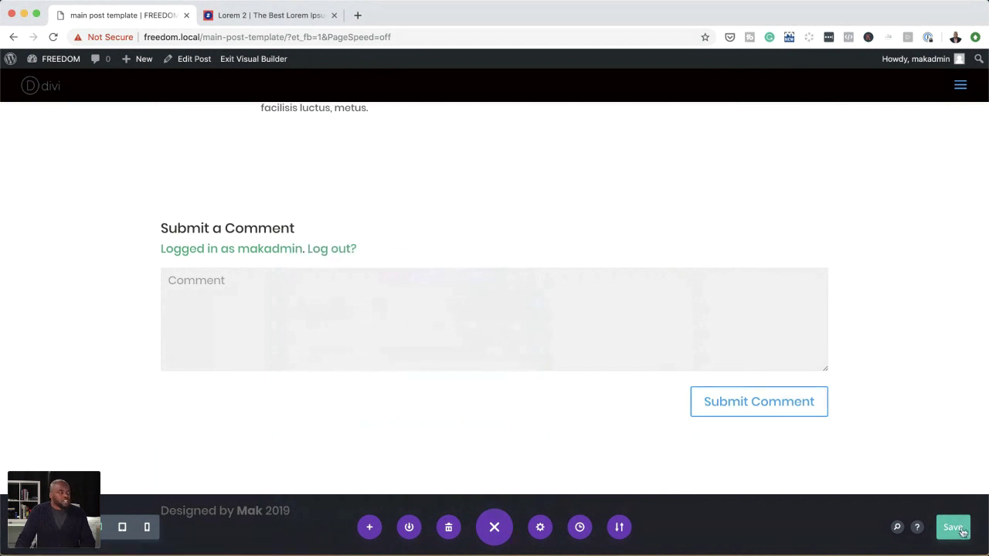
Leave the visual builder for the site's home page at freedom.local and open the WordPress dashboard.
scroll(901, 345, up, 15)
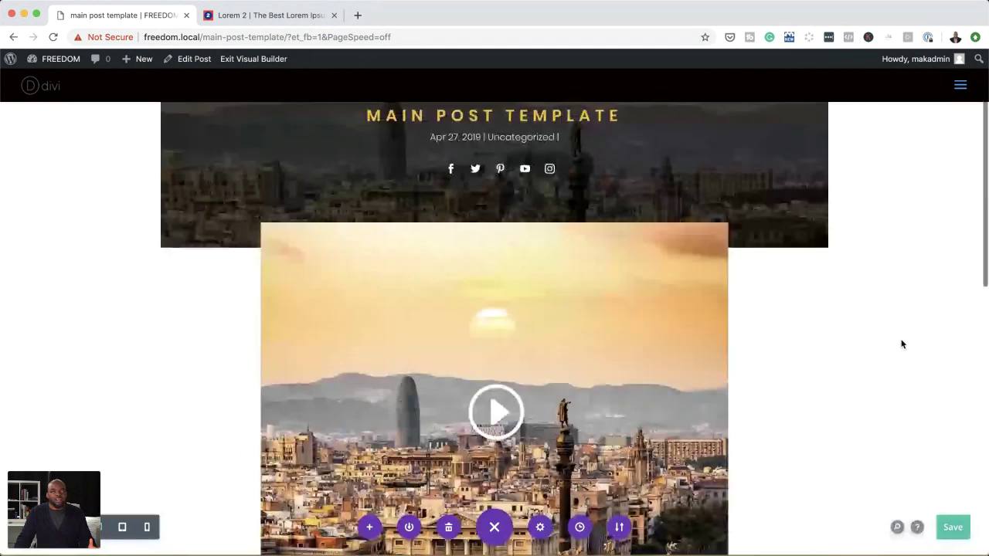
scroll(902, 345, up, 3)
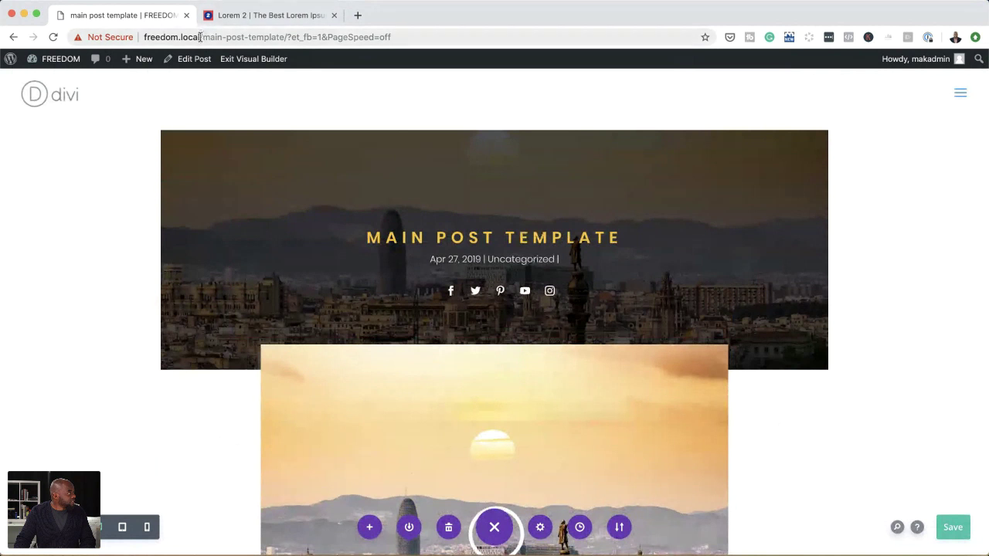
drag(201, 36, 400, 46)
key(BackSpace)
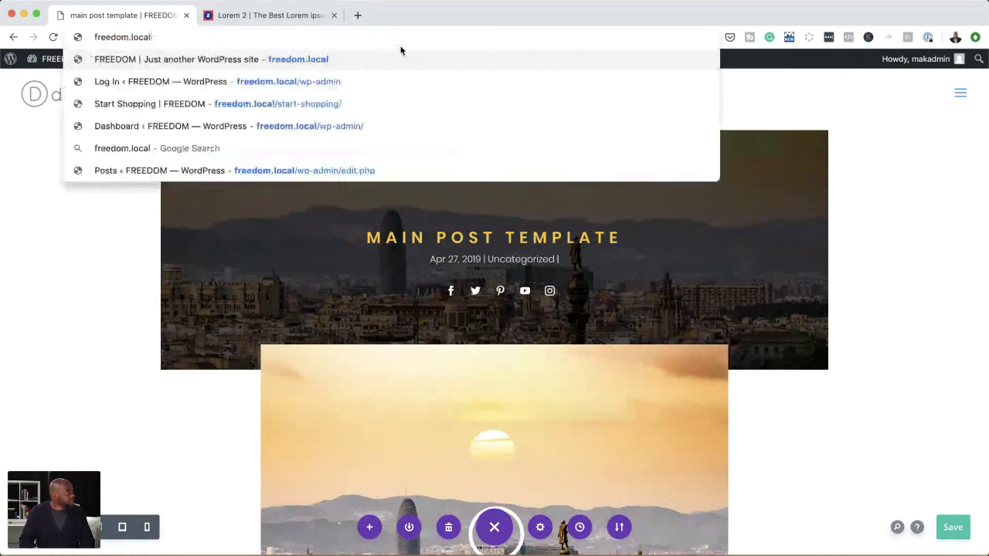
key(Return)
click(588, 190)
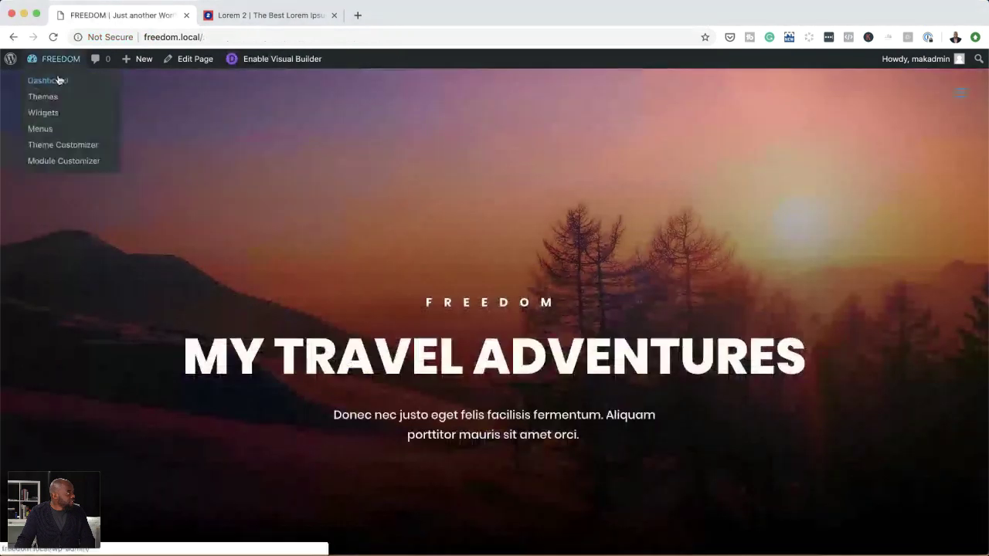
click(58, 82)
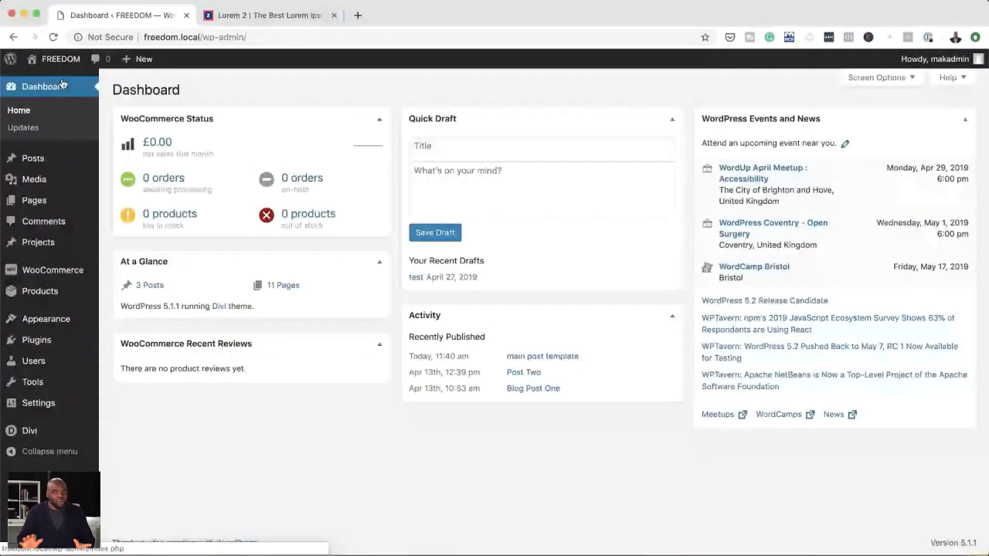
Create a new blog post and title it "Donec odio", copying the title from the Lorem 2 sample text.
mouse_move(34, 158)
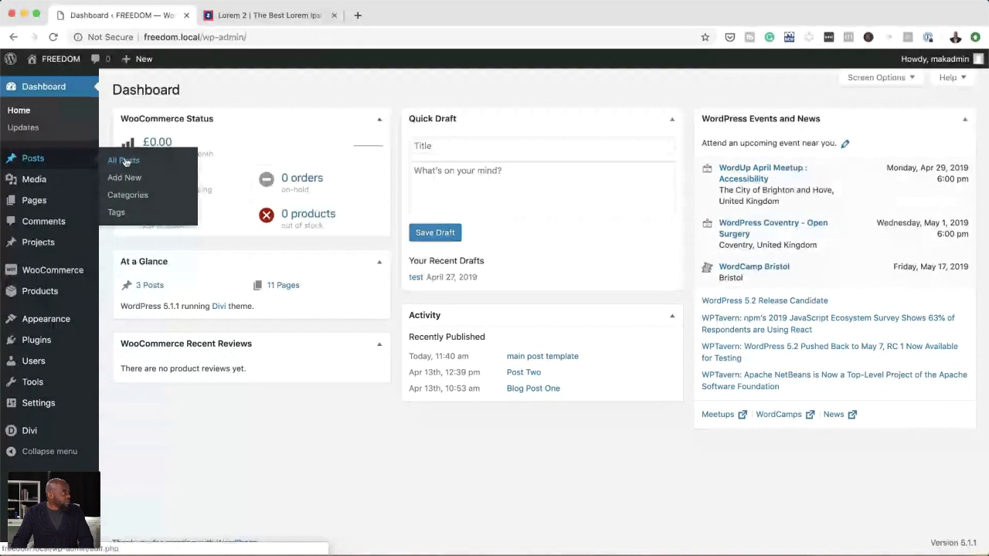
click(132, 179)
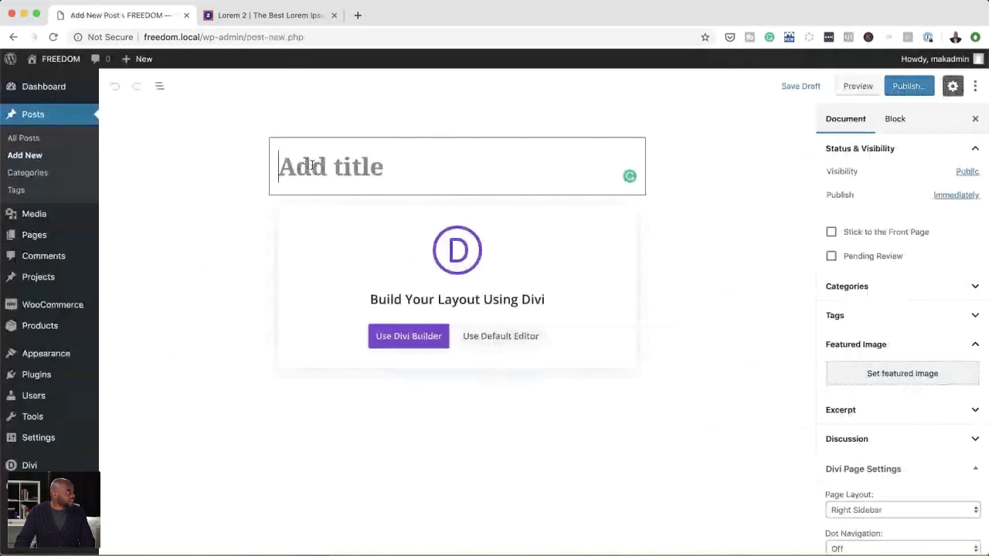
click(299, 16)
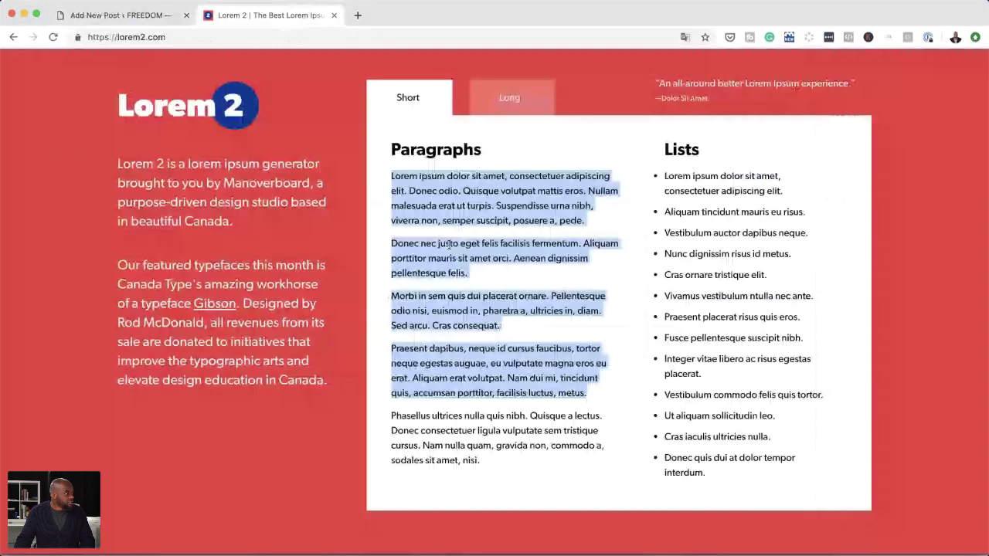
drag(409, 191, 457, 190)
key(super+c)
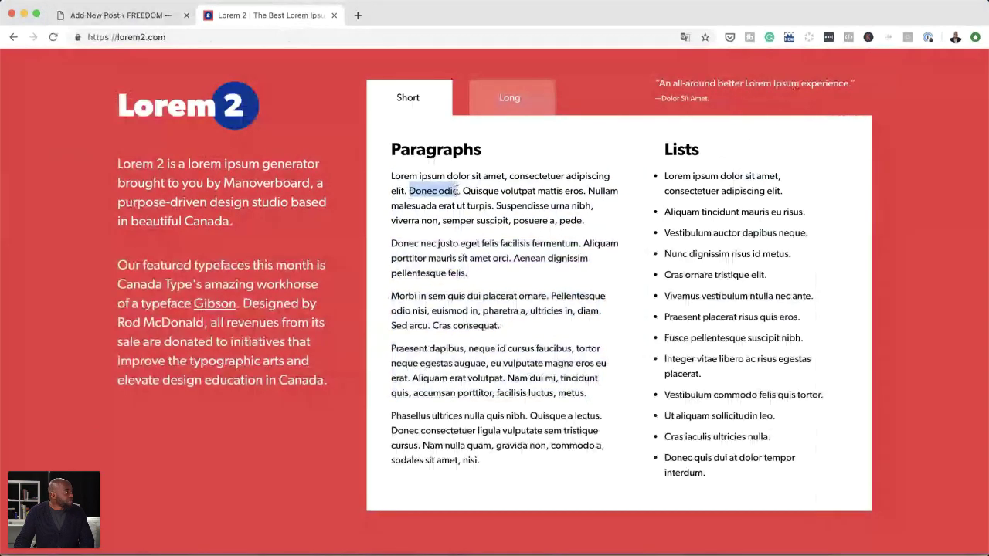
click(139, 16)
key(super+v)
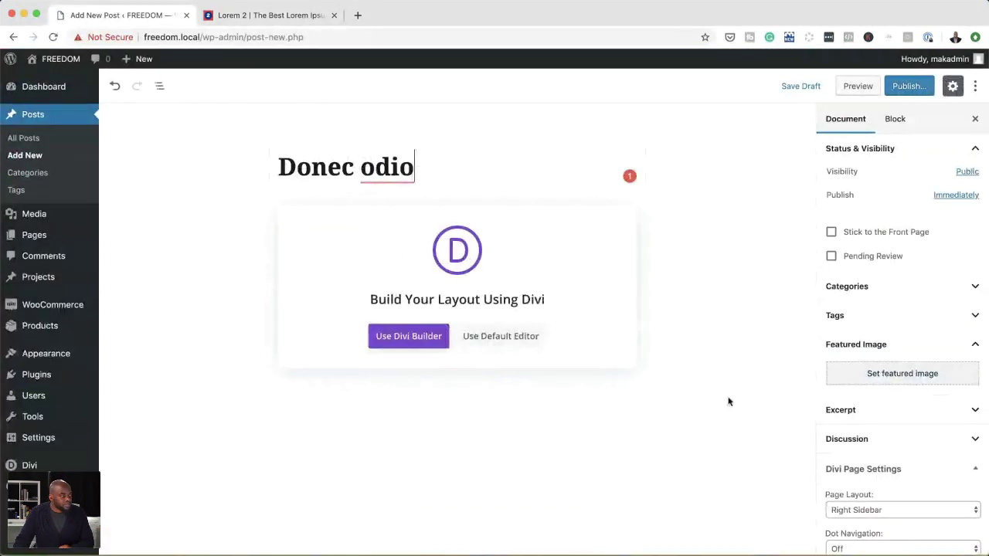
Set the post's Divi page layout to No Sidebar and its post title to Hide.
scroll(891, 510, down, 3)
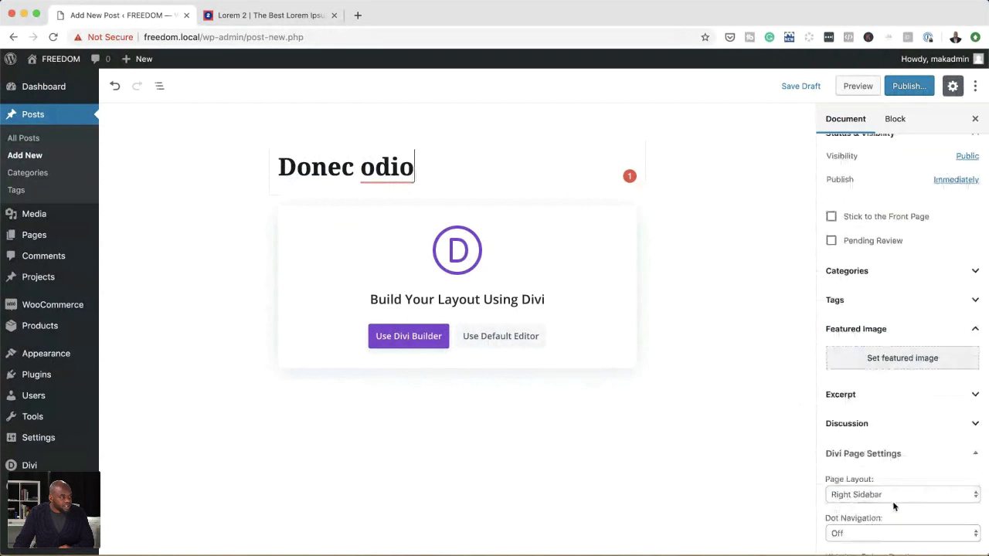
click(896, 406)
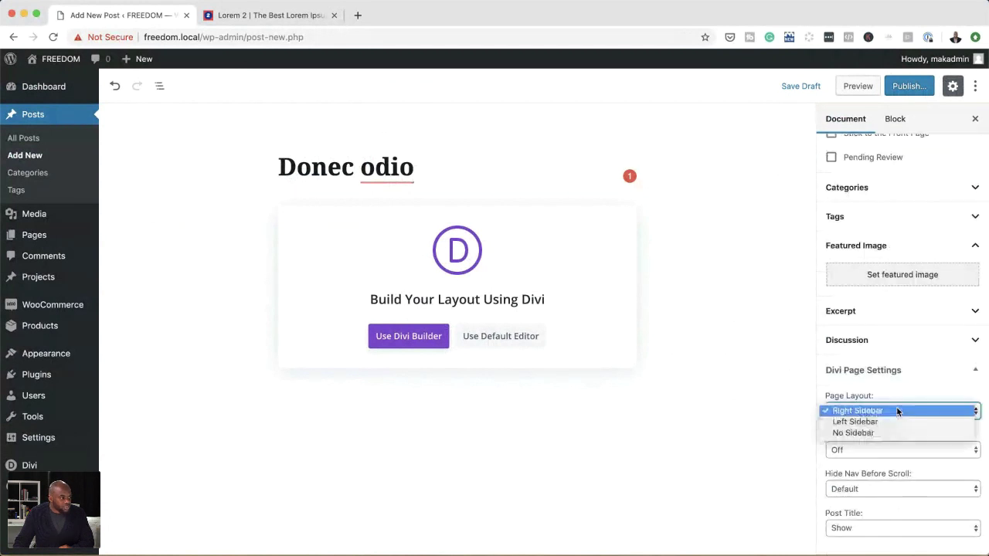
click(865, 433)
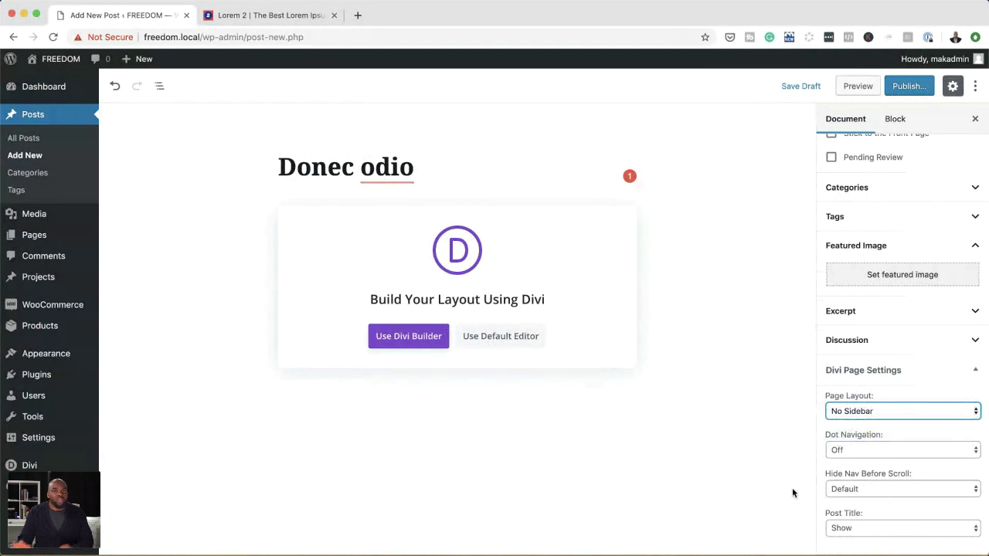
click(873, 529)
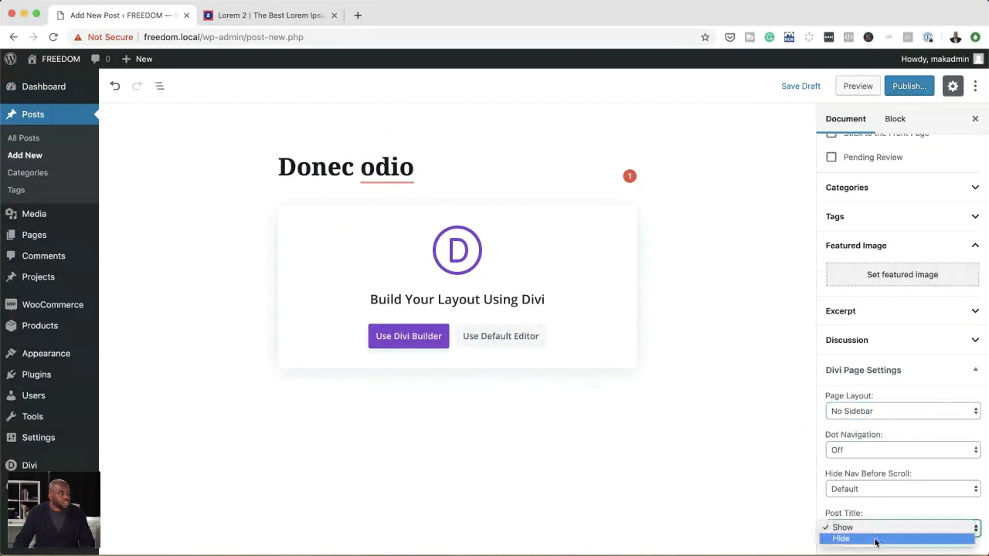
click(877, 543)
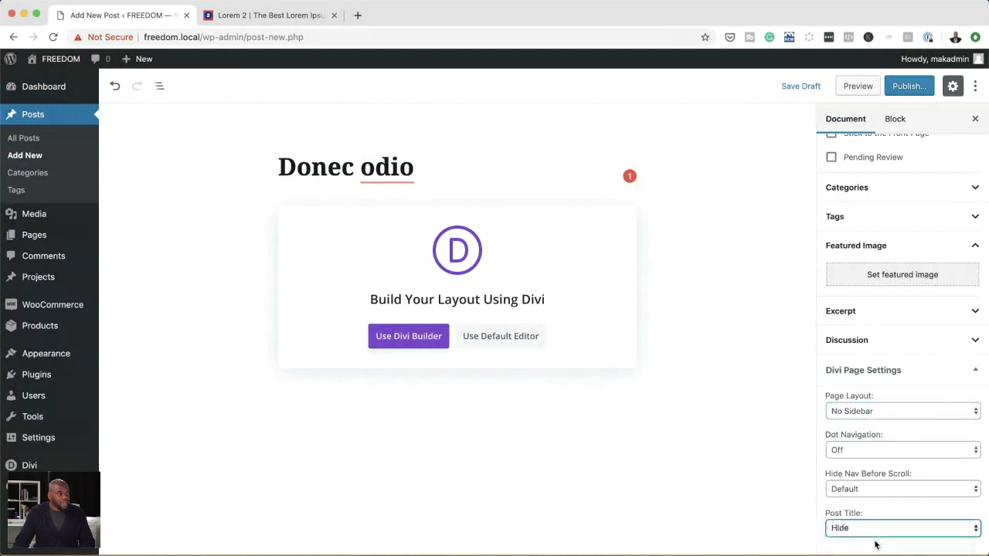
Set the existing stadium spectator photo, audience-barcelona-crowd-54308.jpg, as the featured image and publish the post.
click(905, 281)
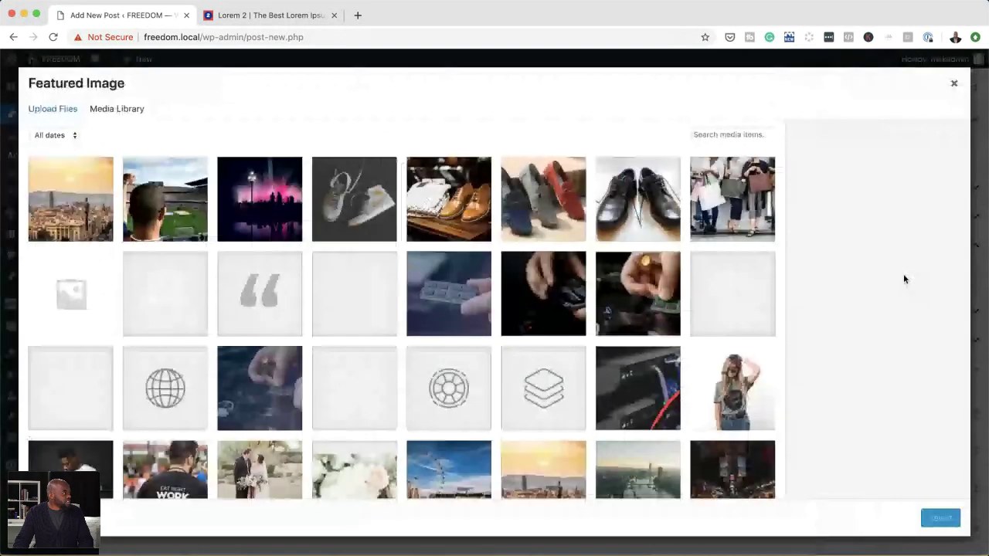
click(204, 210)
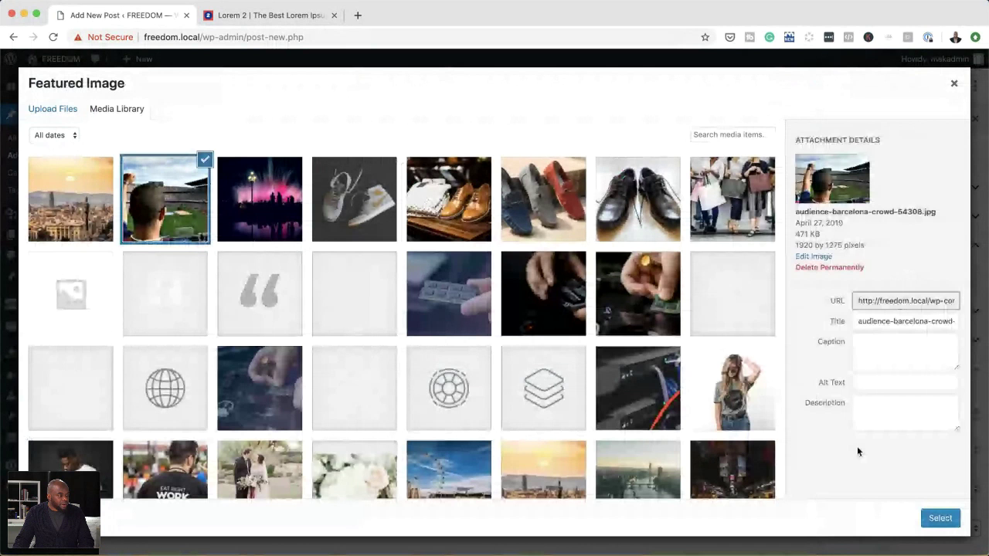
click(941, 518)
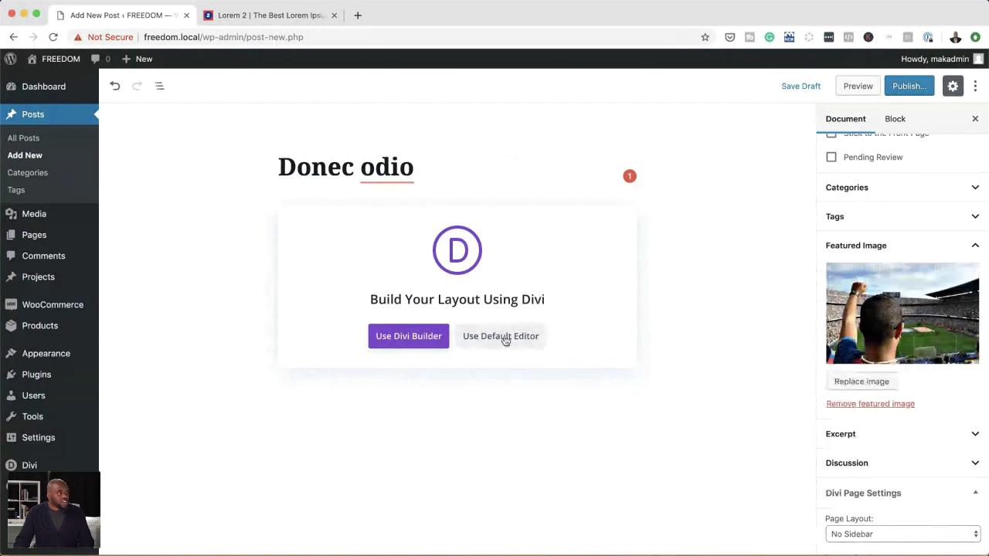
click(914, 89)
click(913, 86)
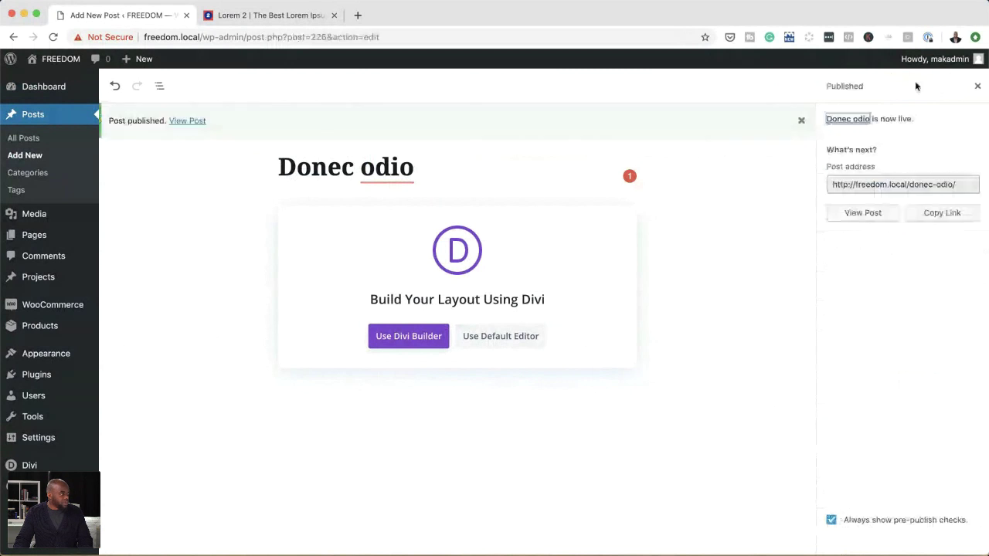
Open the post in the Divi Builder and load the saved MAIN POST TEMPLATE layout from the library.
click(431, 337)
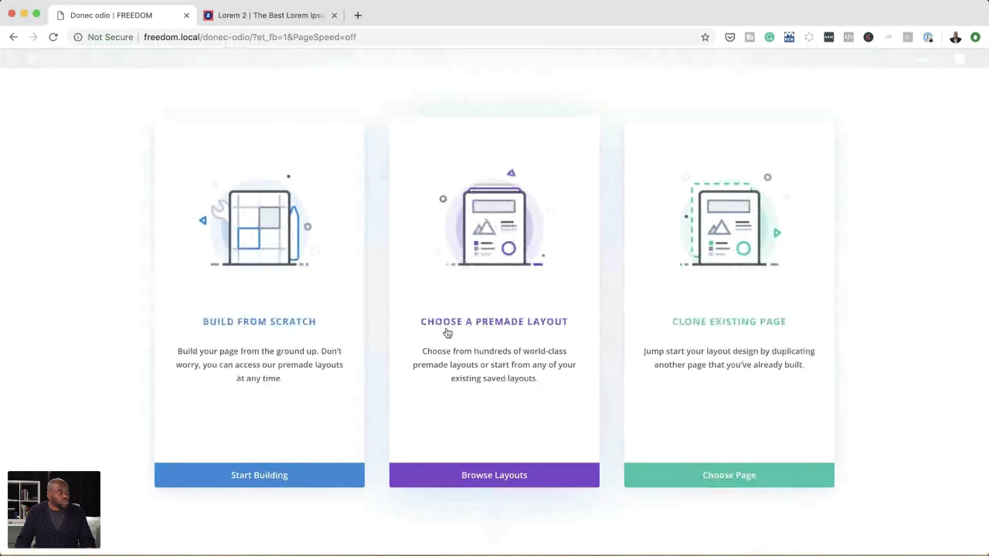
click(556, 333)
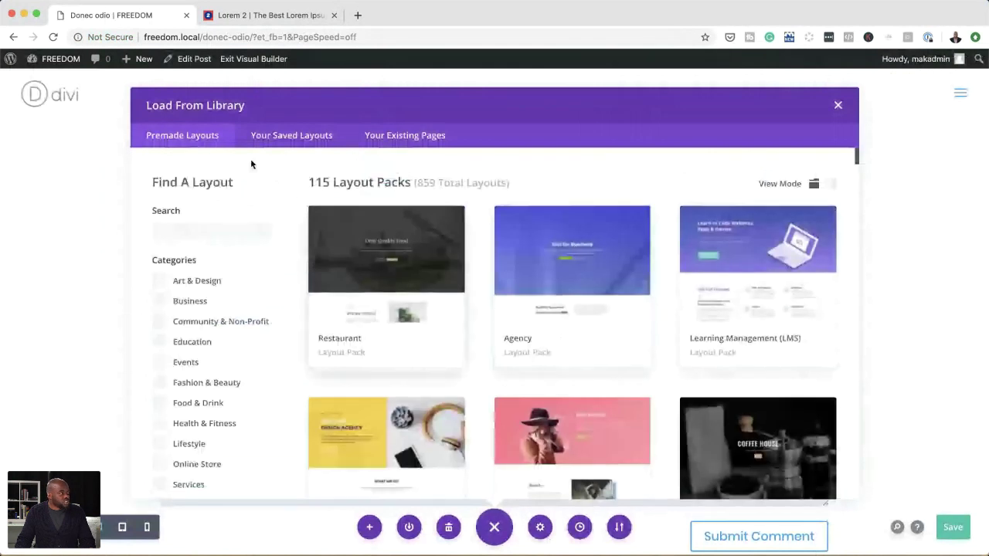
click(298, 139)
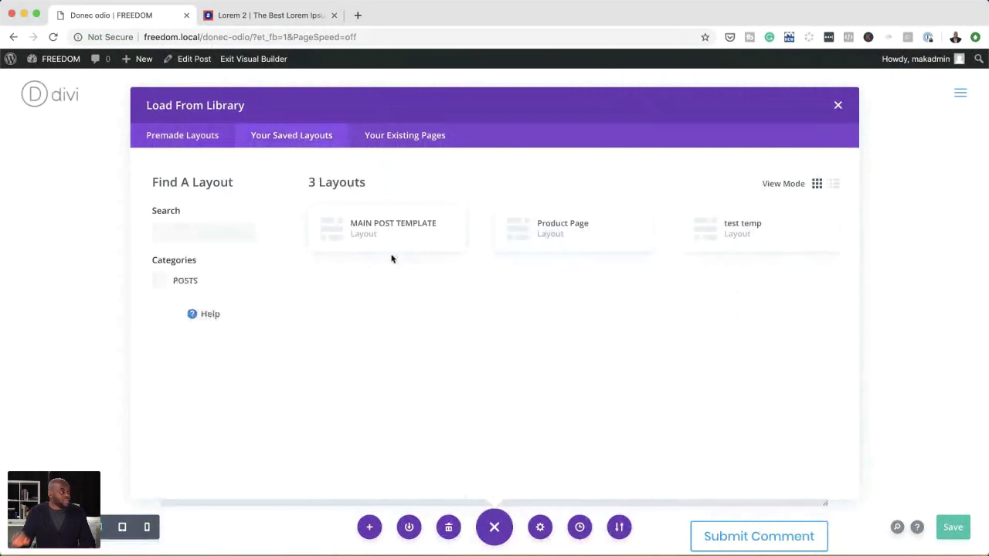
click(424, 229)
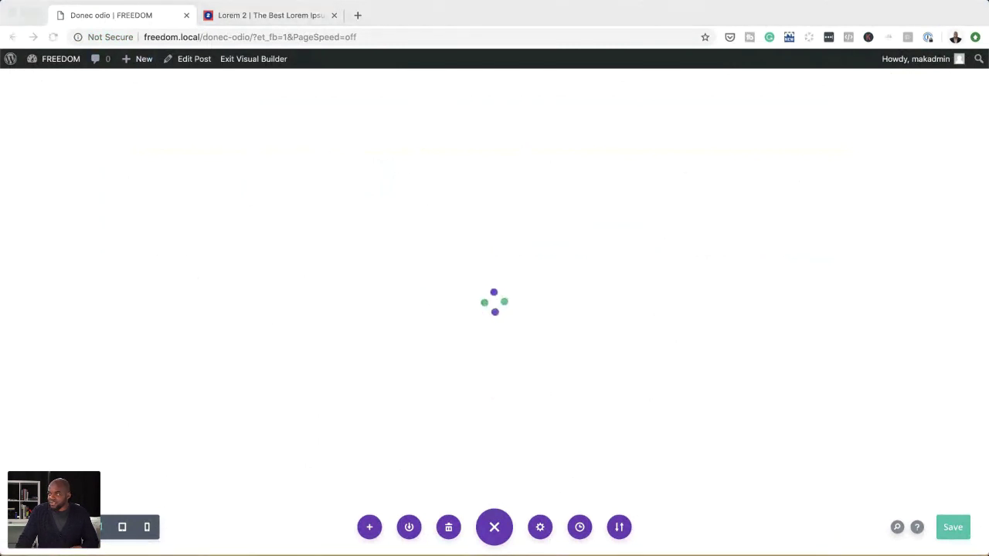
Save the post with the loaded template, reload the page and review the layout from header to body text.
key(super+s)
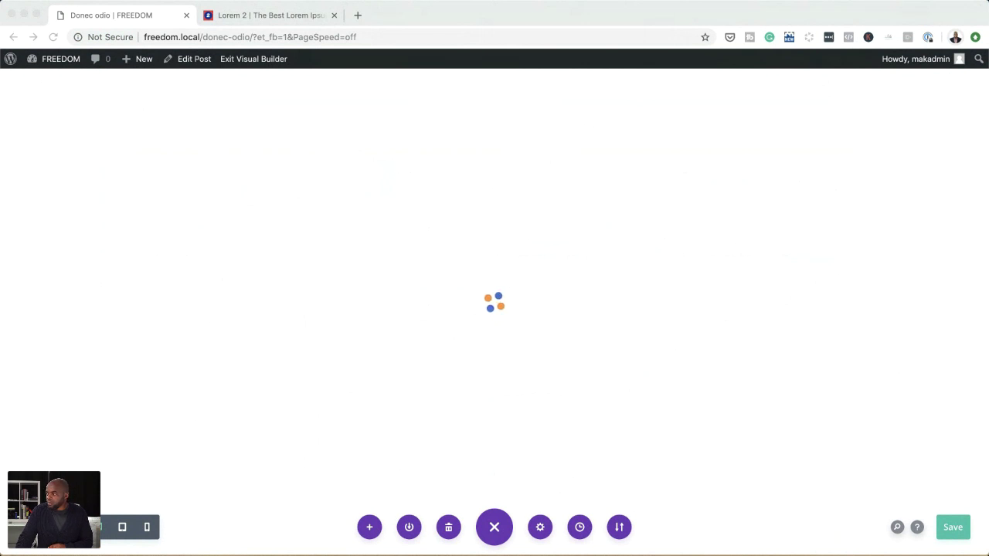
click(369, 388)
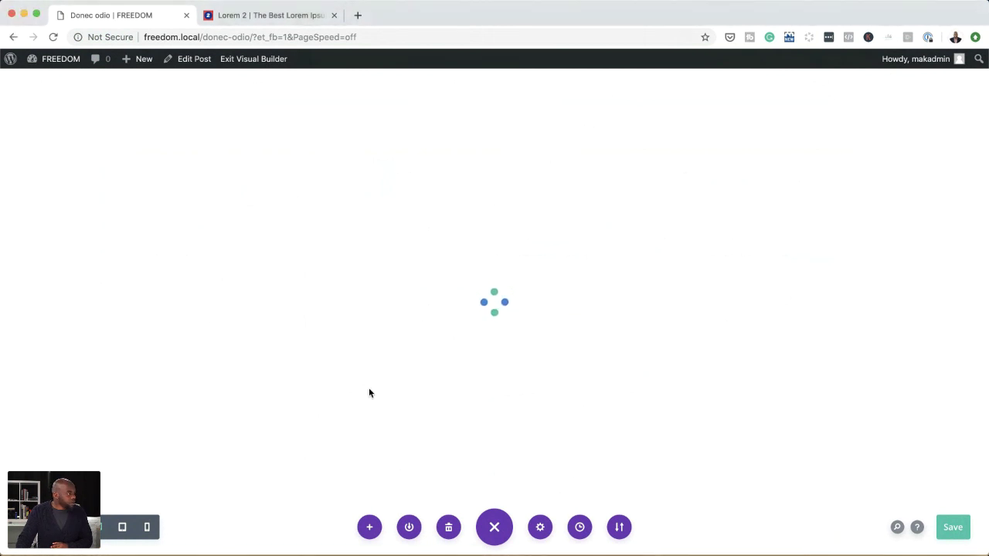
click(956, 528)
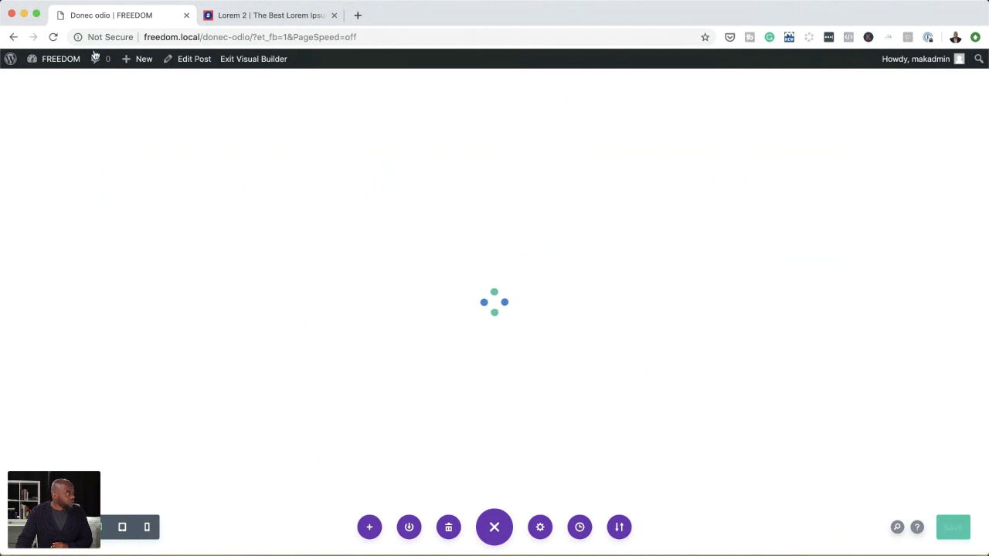
click(53, 37)
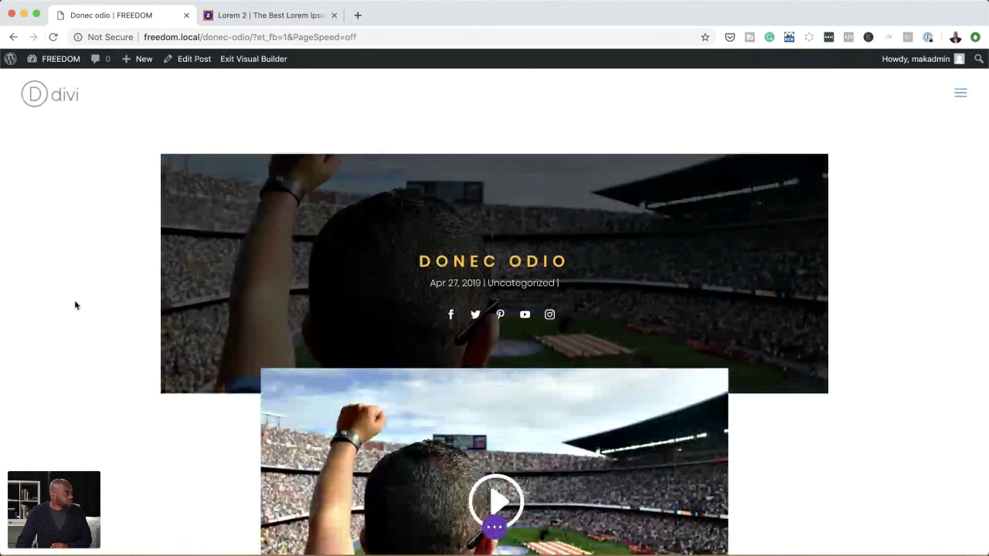
scroll(75, 307, down, 3)
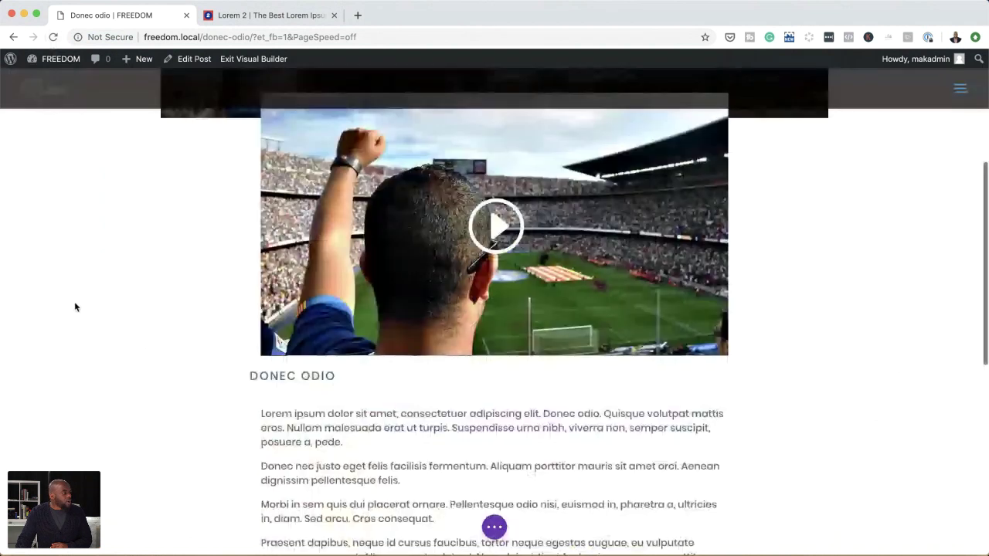
scroll(75, 307, up, 3)
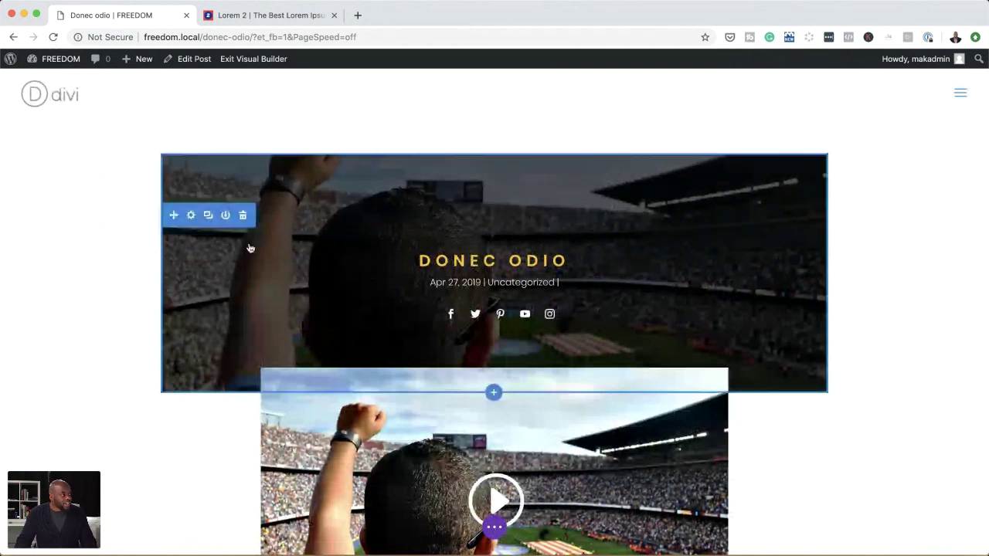
Delete the duplicate "Donec odio" title module between the video and the body text.
mouse_move(421, 266)
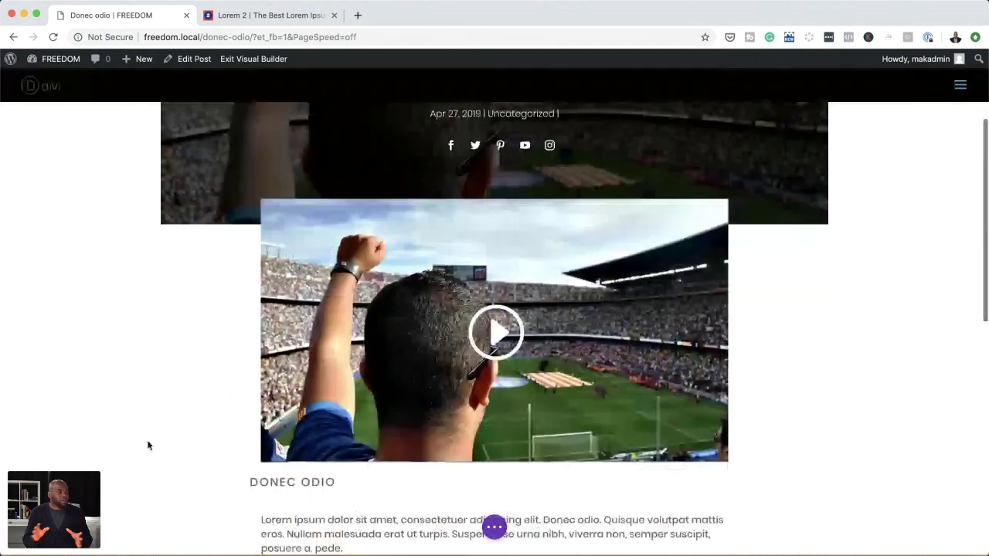
scroll(149, 446, down, 4)
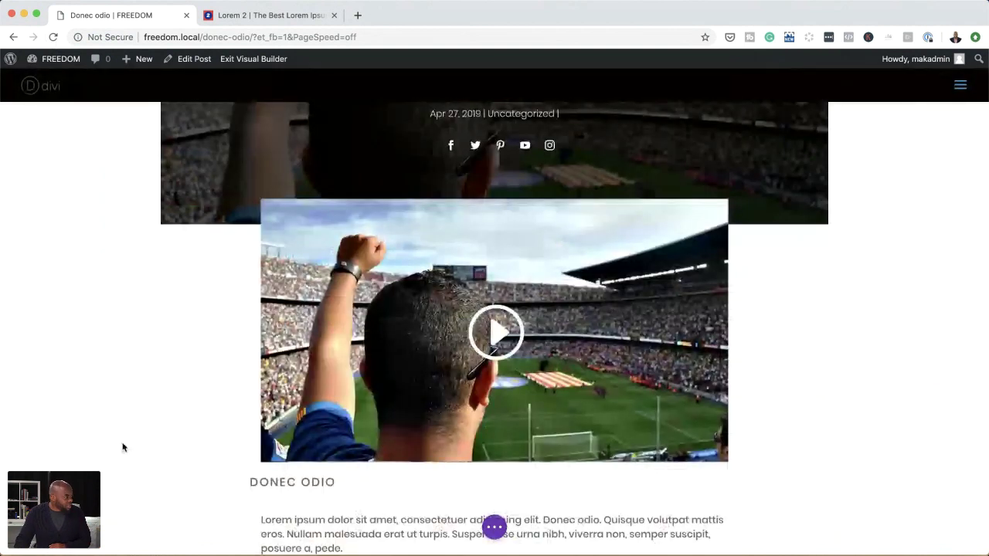
scroll(126, 445, down, 3)
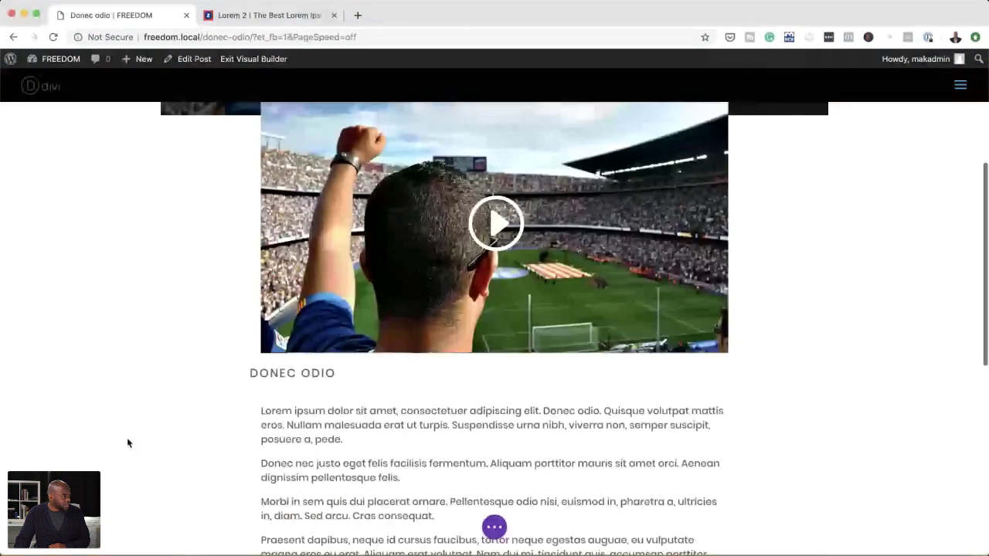
scroll(127, 437, down, 1)
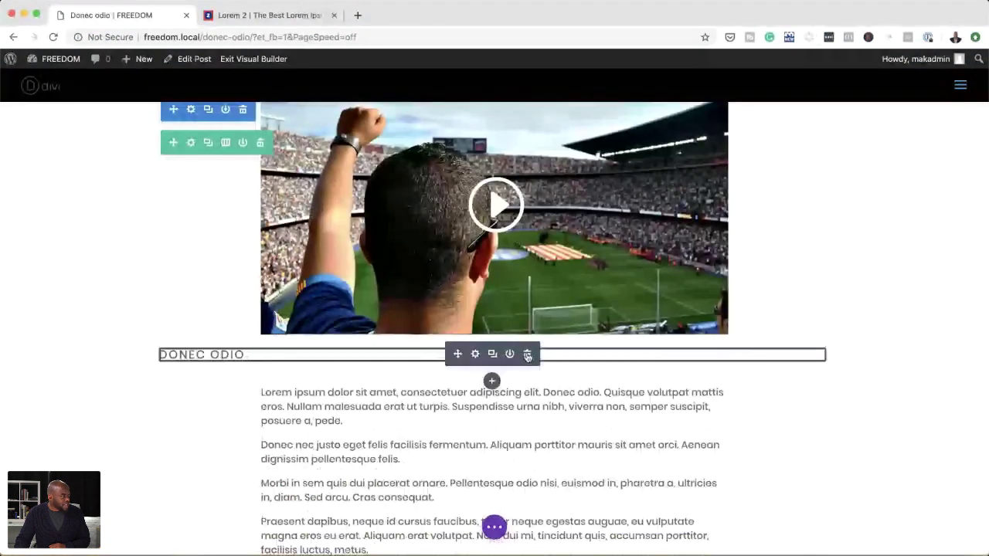
click(528, 355)
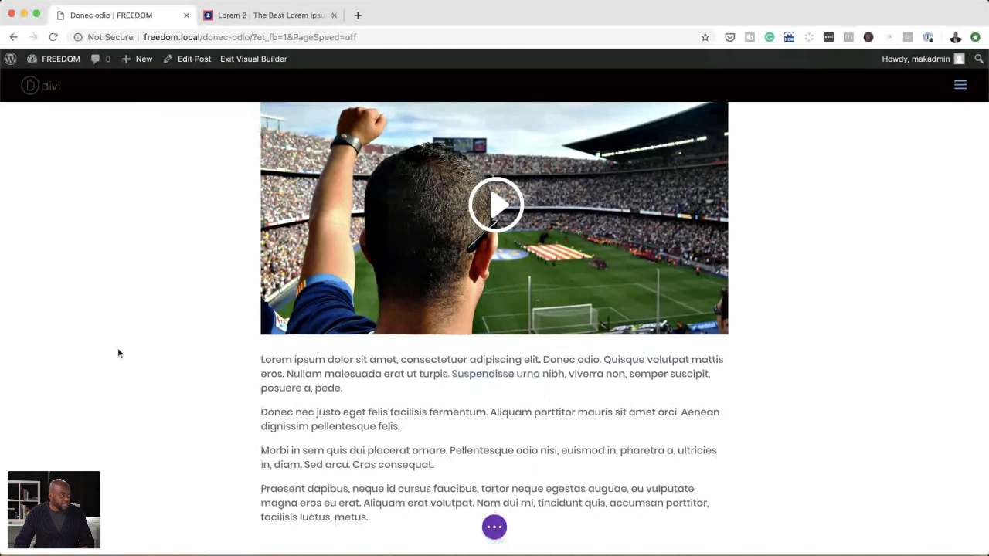
Examine the post layout from the header section through the video and body text to the comment form.
scroll(144, 384, down, 5)
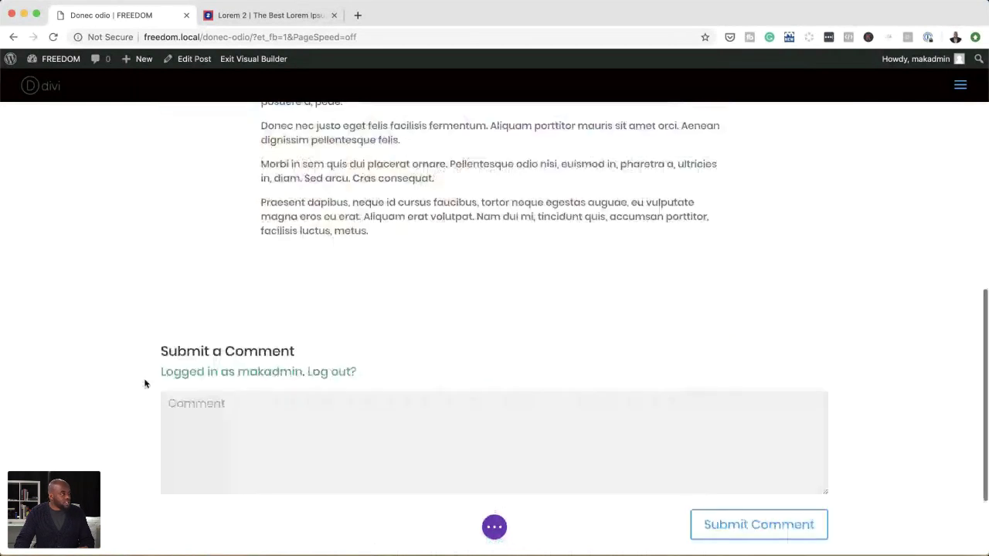
scroll(145, 378, up, 15)
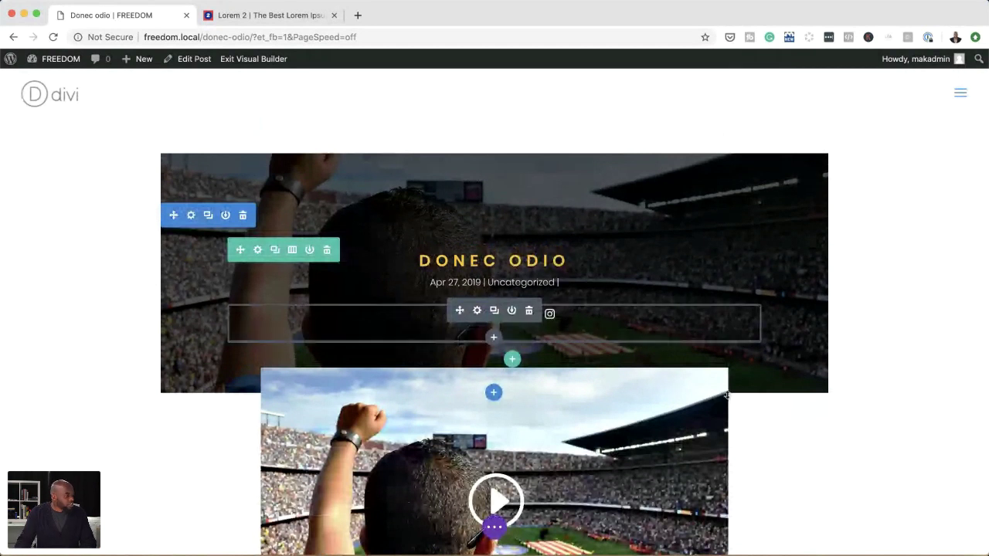
scroll(796, 474, down, 2)
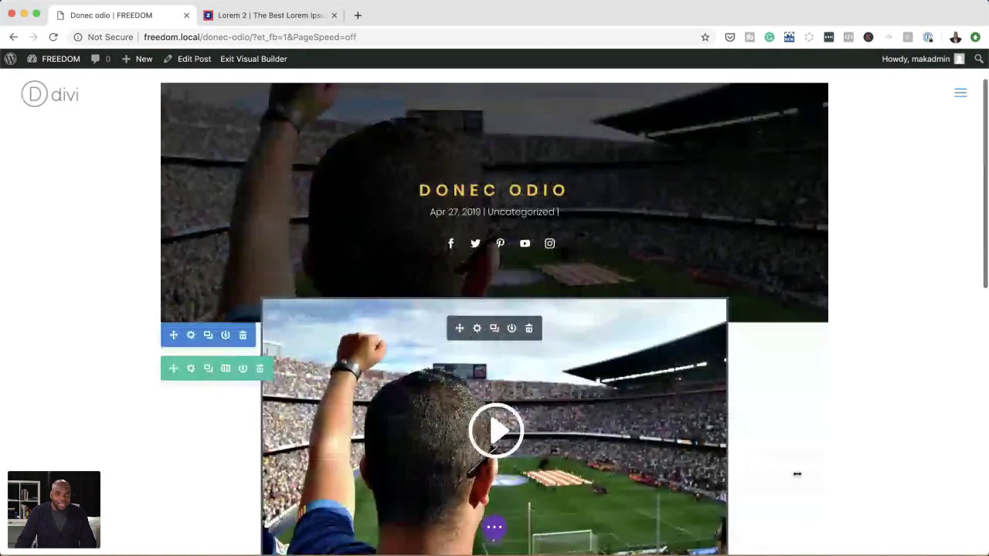
scroll(797, 473, down, 5)
click(316, 381)
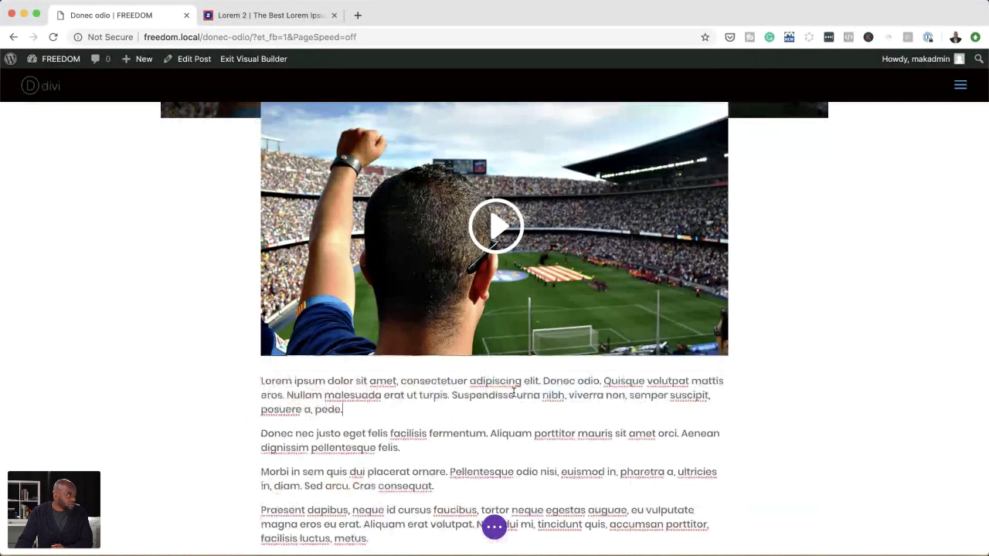
scroll(514, 393, down, 3)
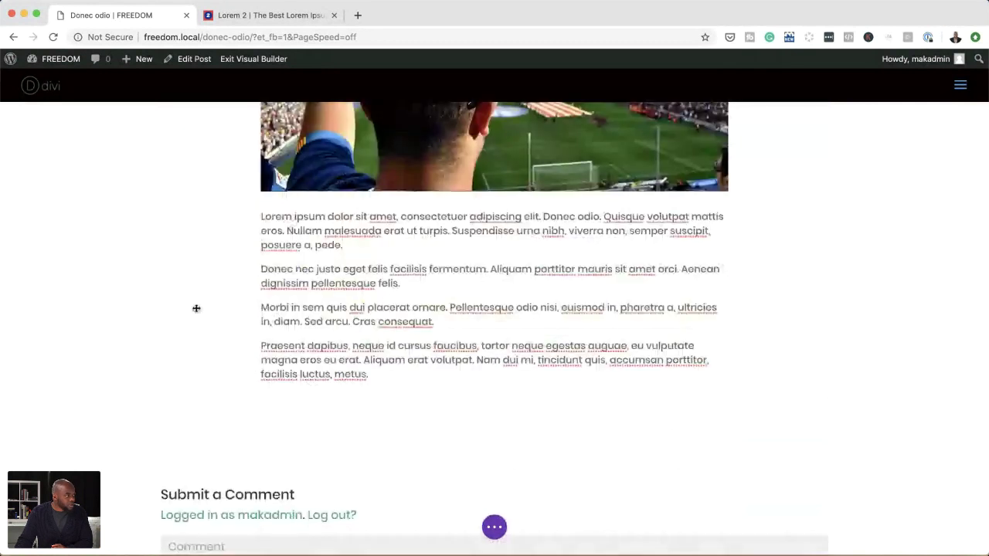
mouse_move(548, 239)
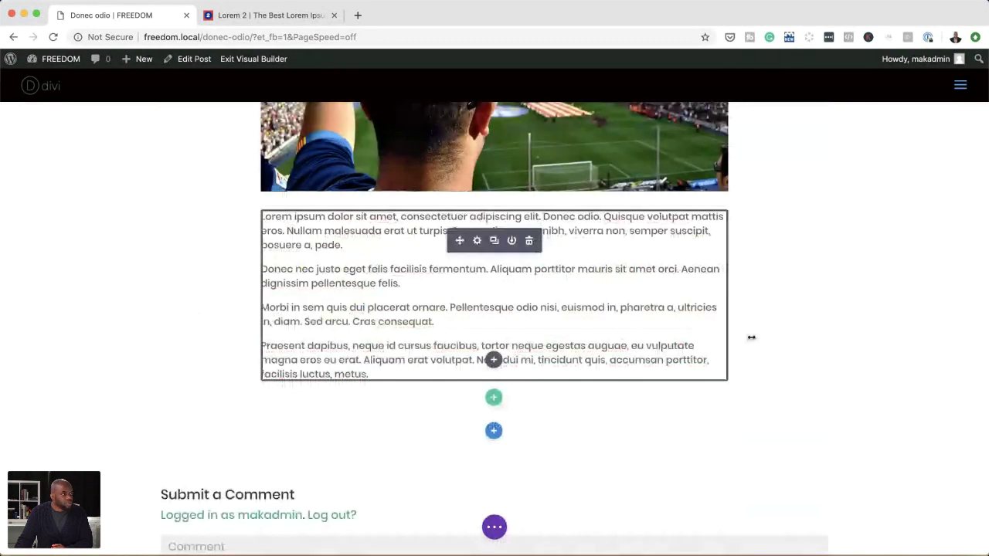
scroll(750, 337, up, 4)
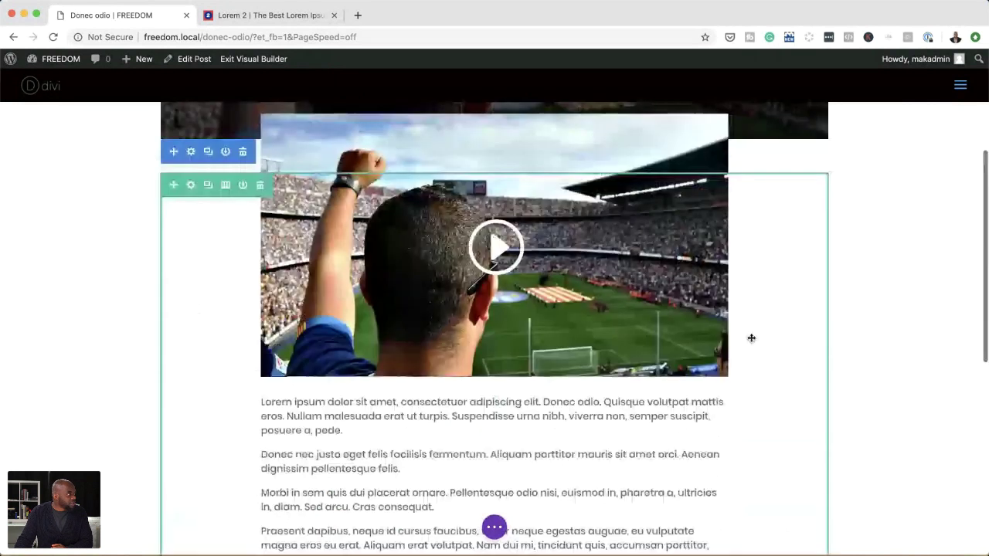
Copy the last two short paragraphs, "Praesent dapibus" and "Phasellus ultrices", from the Lorem 2 page.
click(294, 11)
click(391, 351)
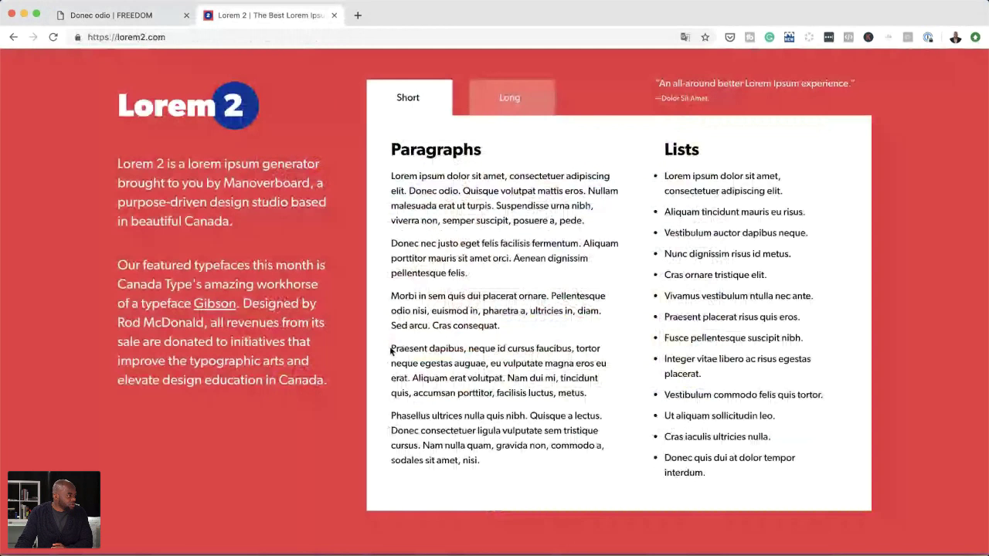
drag(391, 350, 491, 458)
key(super+c)
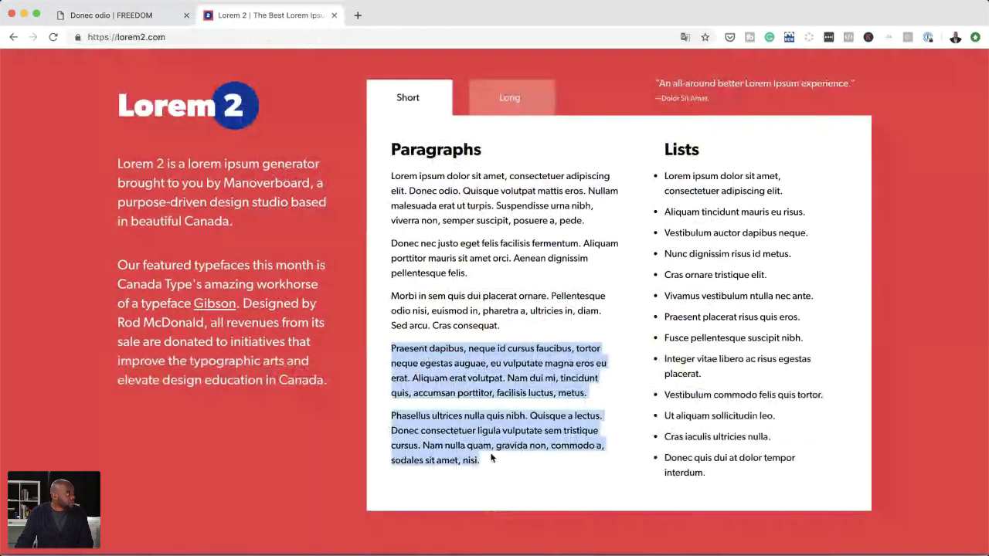
Back in the post builder, replace all body text in the text module below the video with the copied paragraphs and save the module.
key(super+1)
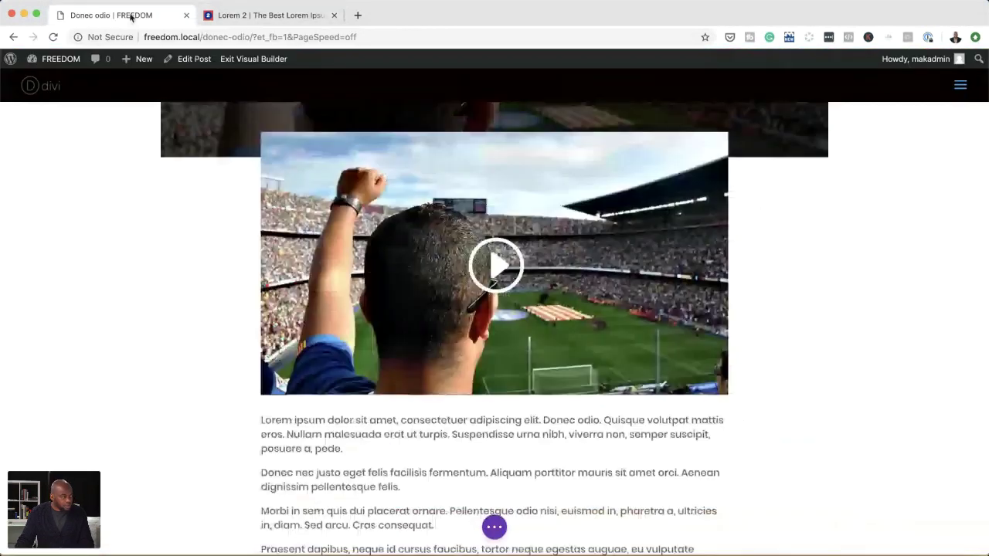
scroll(483, 424, down, 2)
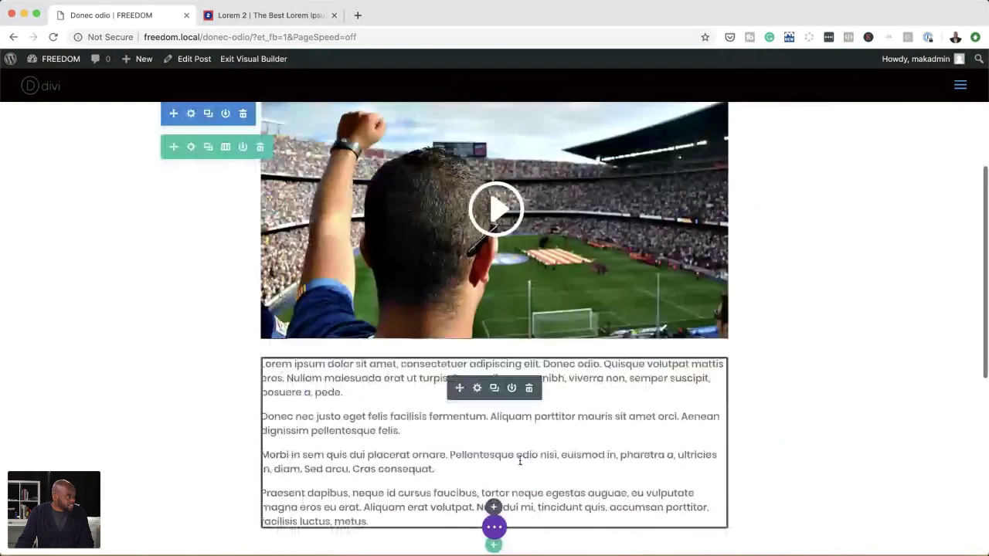
click(478, 386)
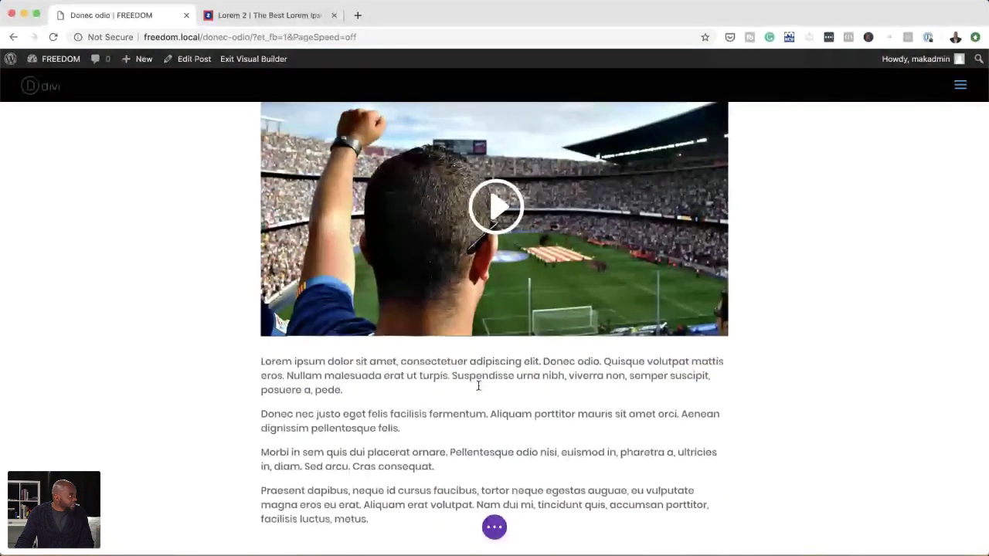
drag(24, 308, 114, 445)
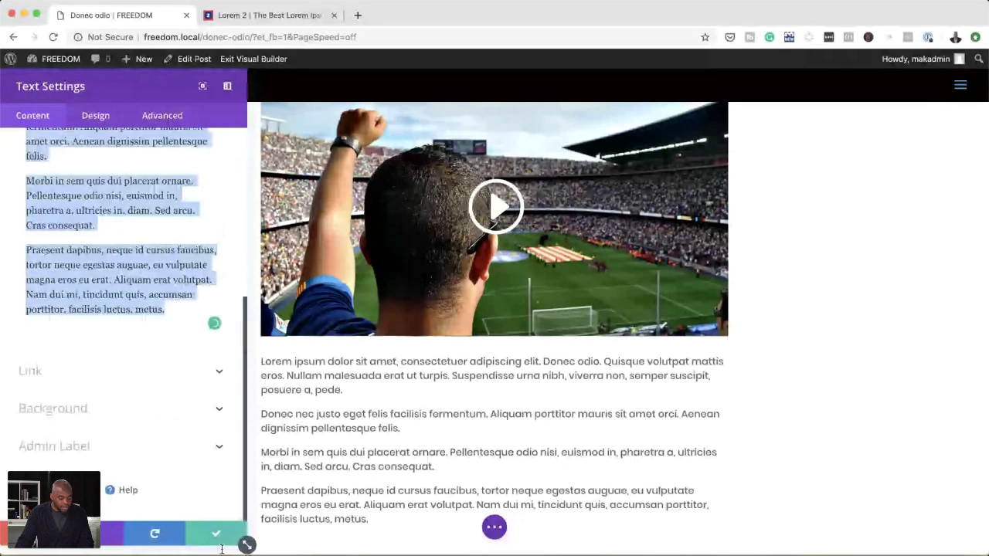
key(super+v)
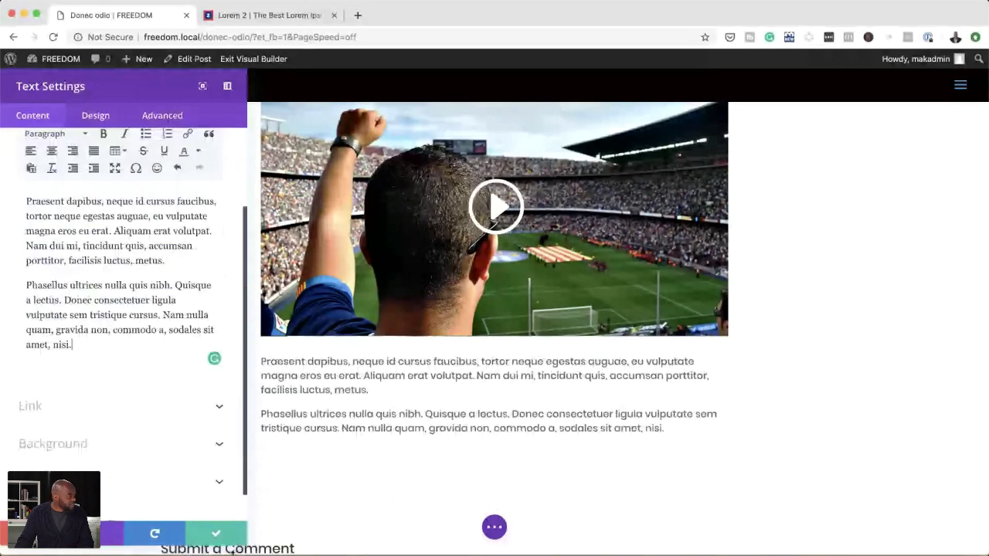
click(215, 536)
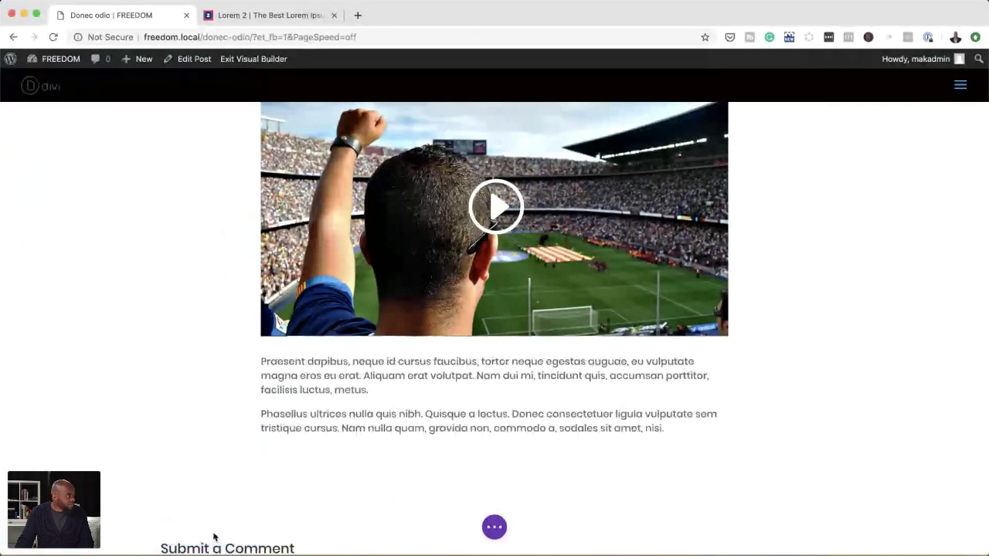
Make the words "Phasellus ultrices" bold at the start of the second body paragraph using inline editing.
click(353, 362)
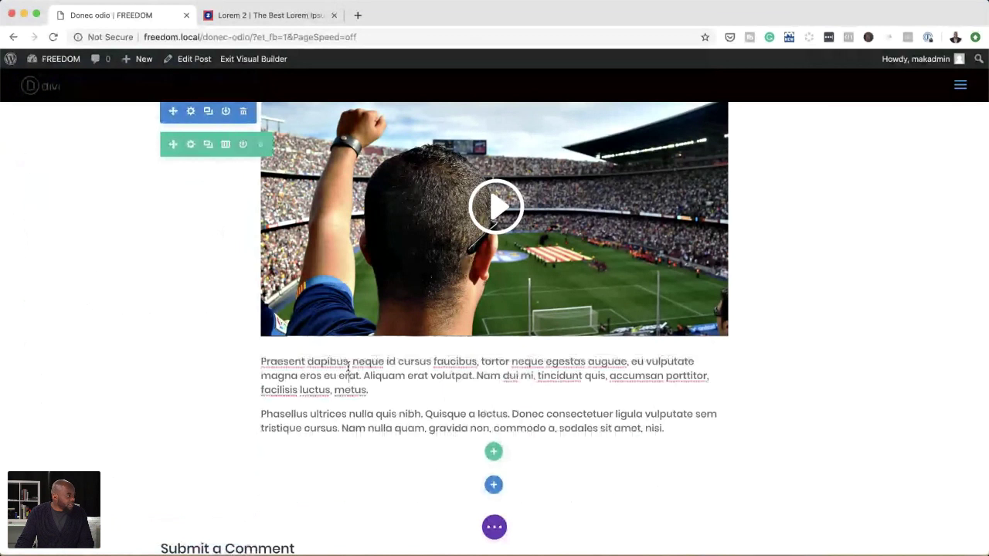
click(347, 361)
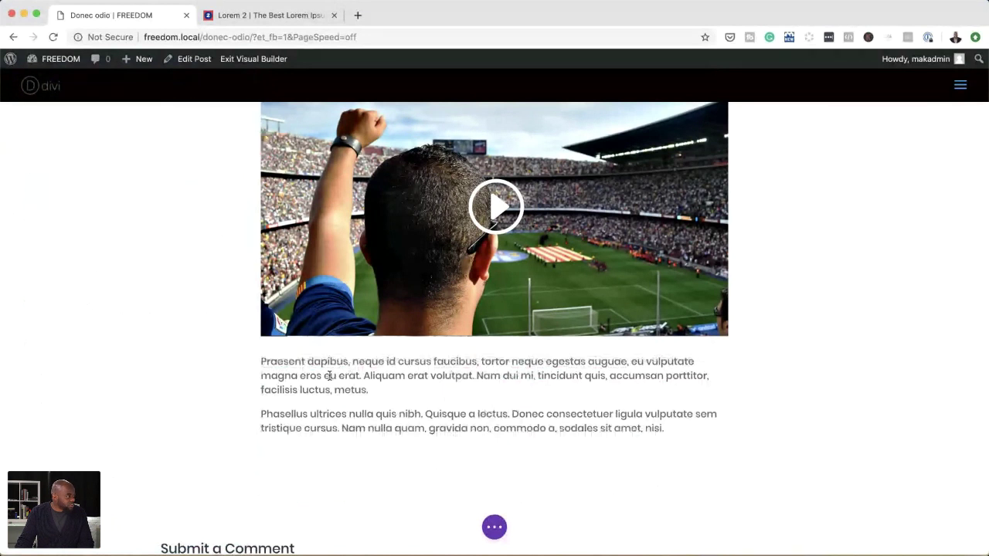
click(337, 371)
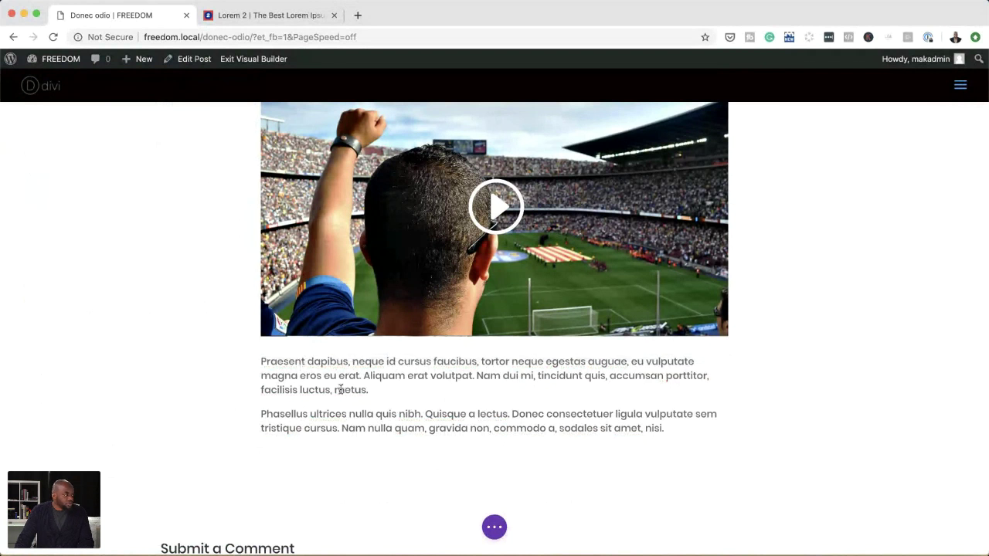
click(331, 389)
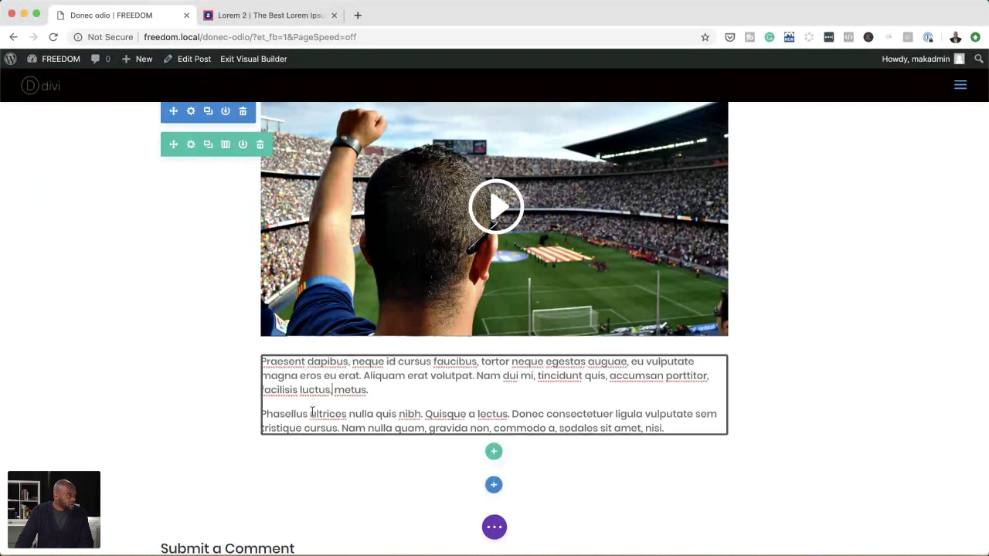
drag(349, 415, 263, 414)
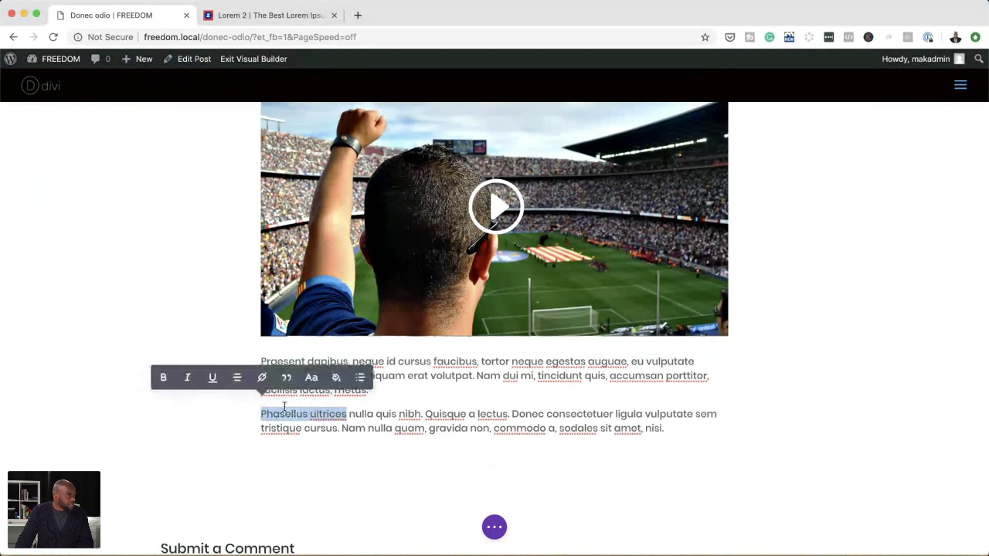
click(163, 377)
click(484, 413)
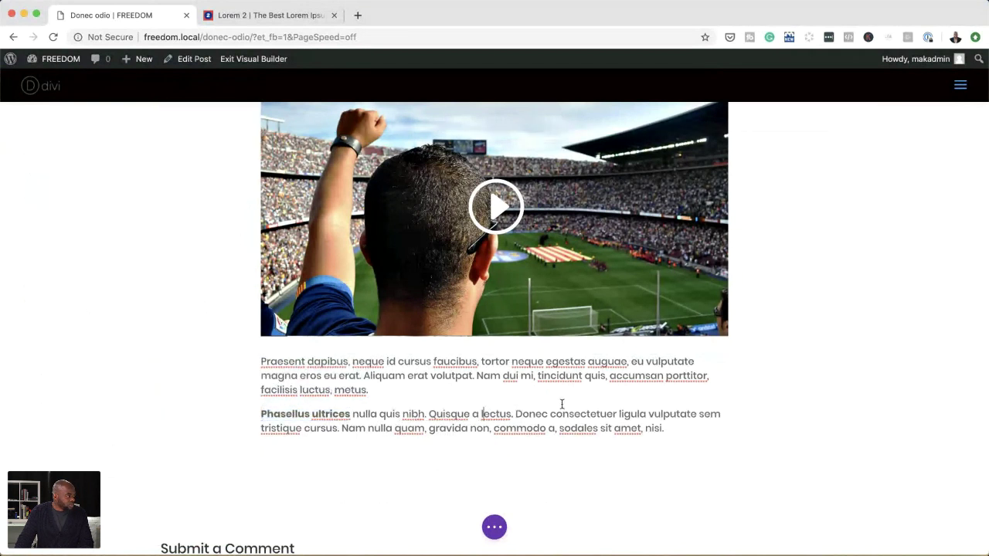
Save the edited post.
scroll(819, 430, up, 3)
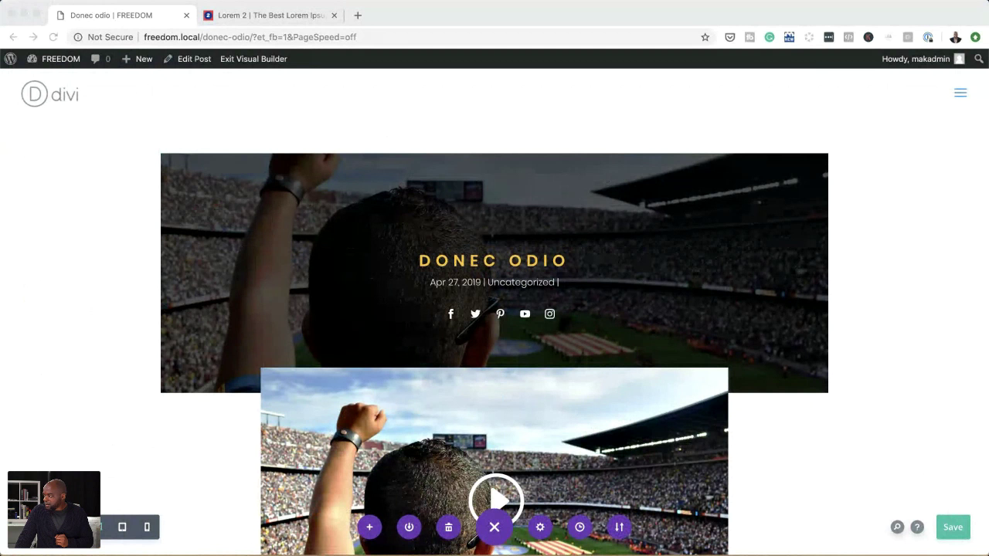
key(super+s)
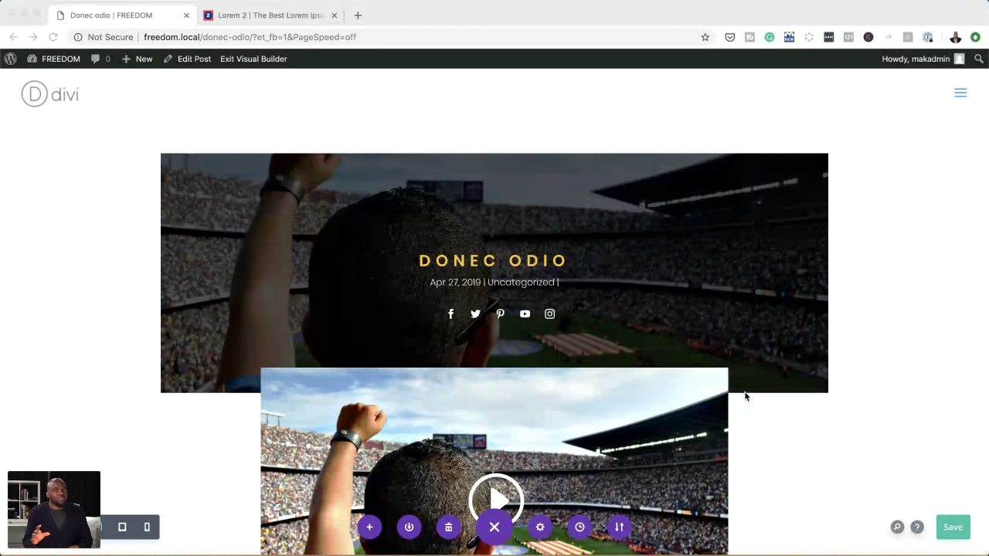
scroll(595, 398, down, 1)
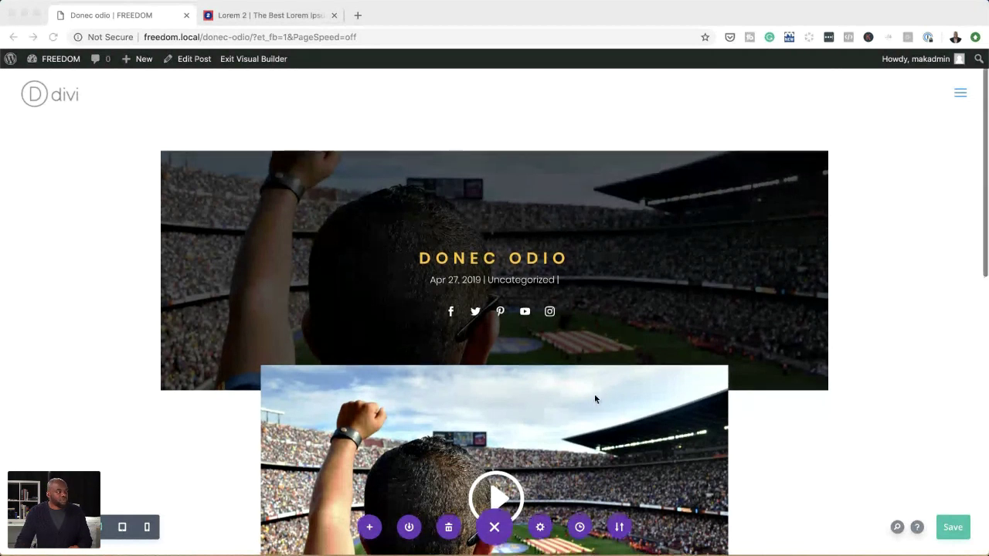
scroll(595, 398, down, 5)
scroll(740, 467, down, 4)
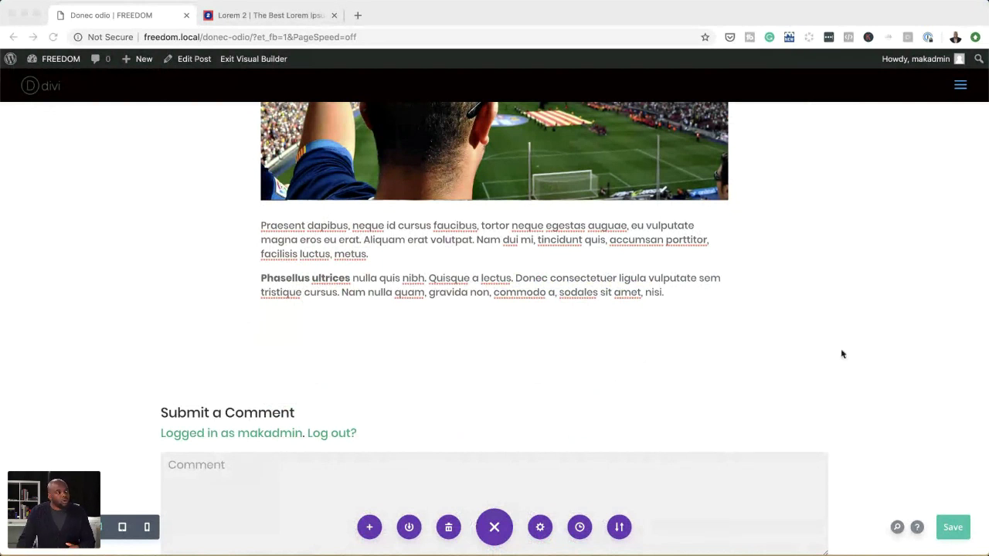
scroll(830, 301, up, 10)
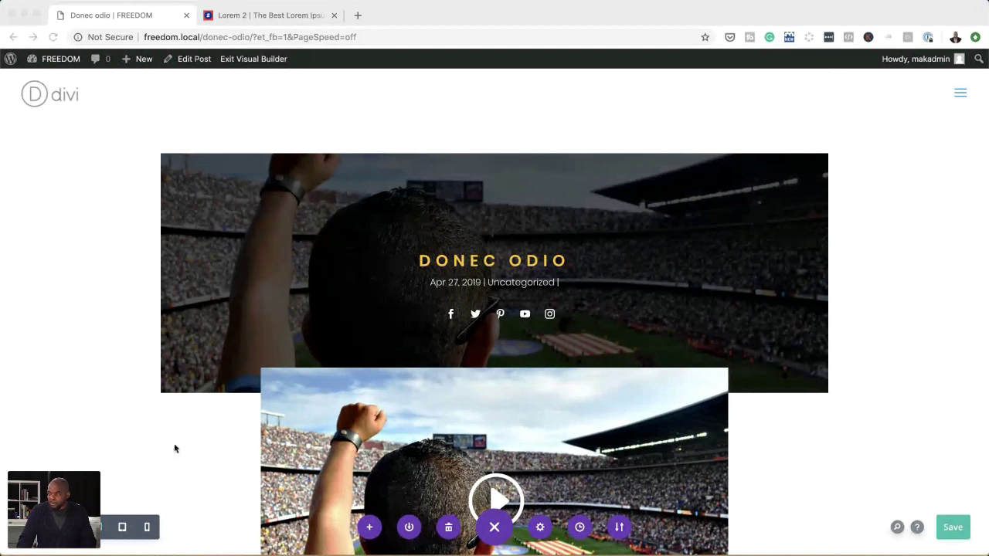
click(167, 413)
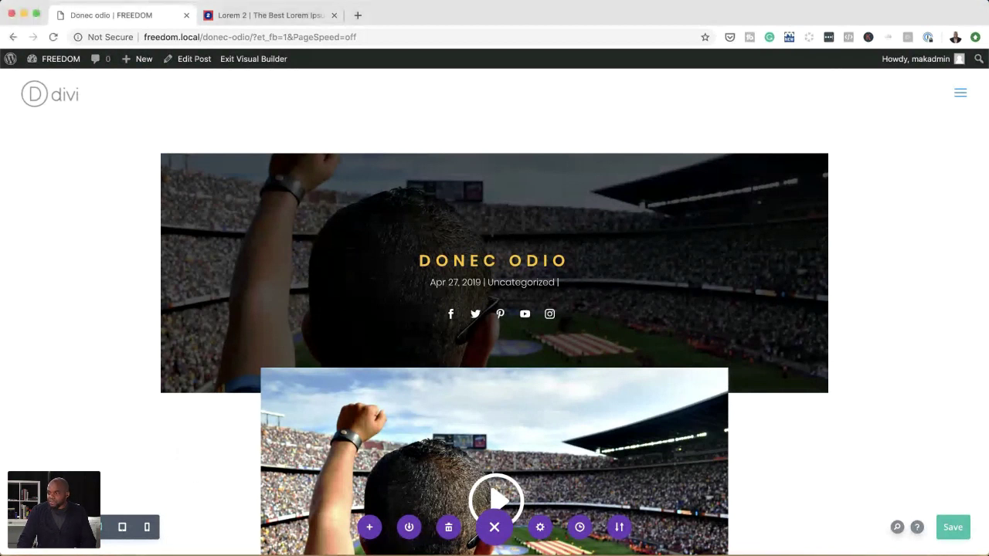
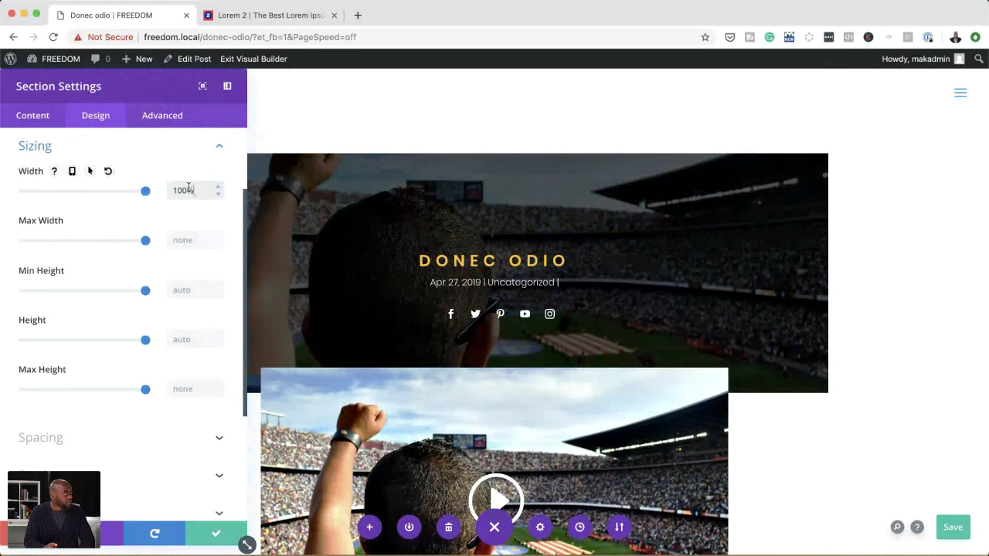
Set the header section's max width to 100%, apply the section settings and save the post.
click(195, 239)
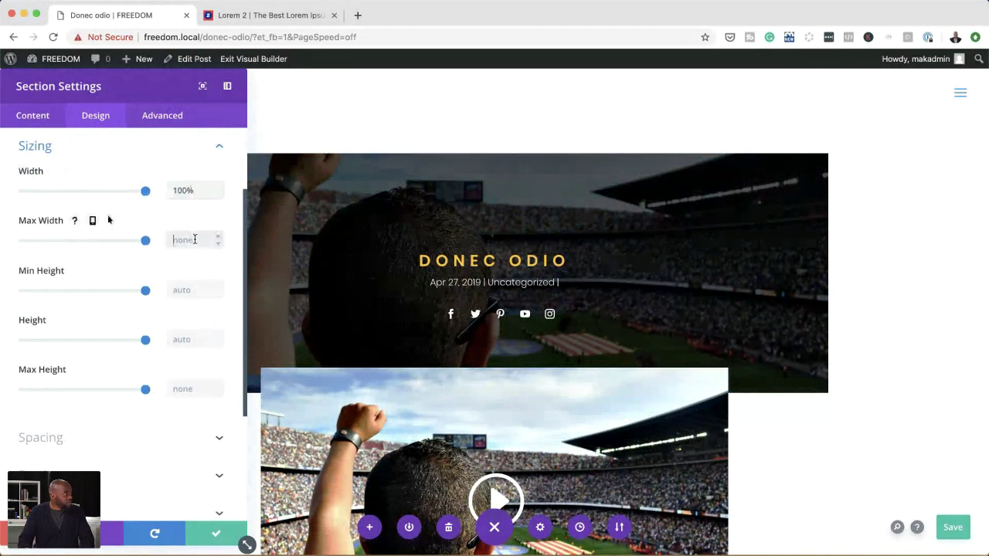
text(100)
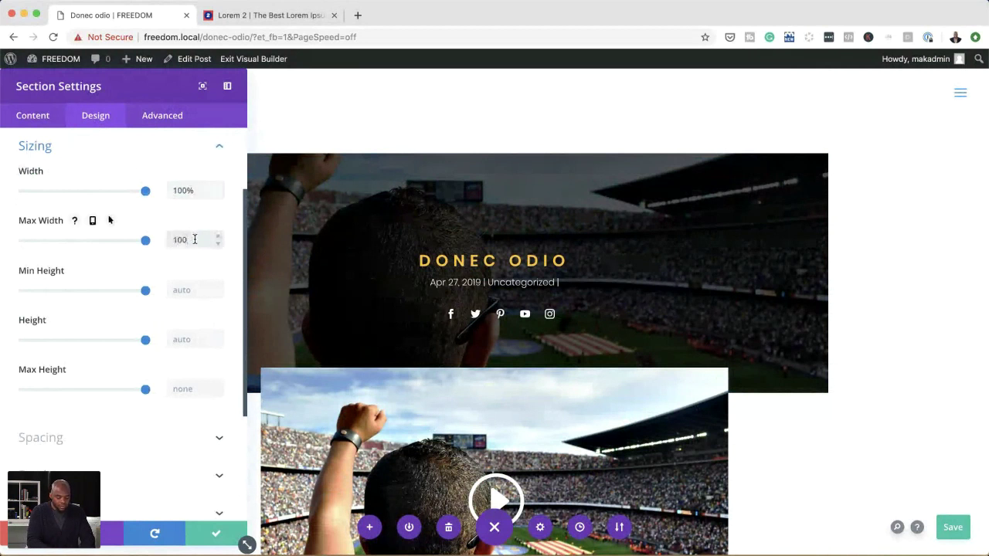
text(%)
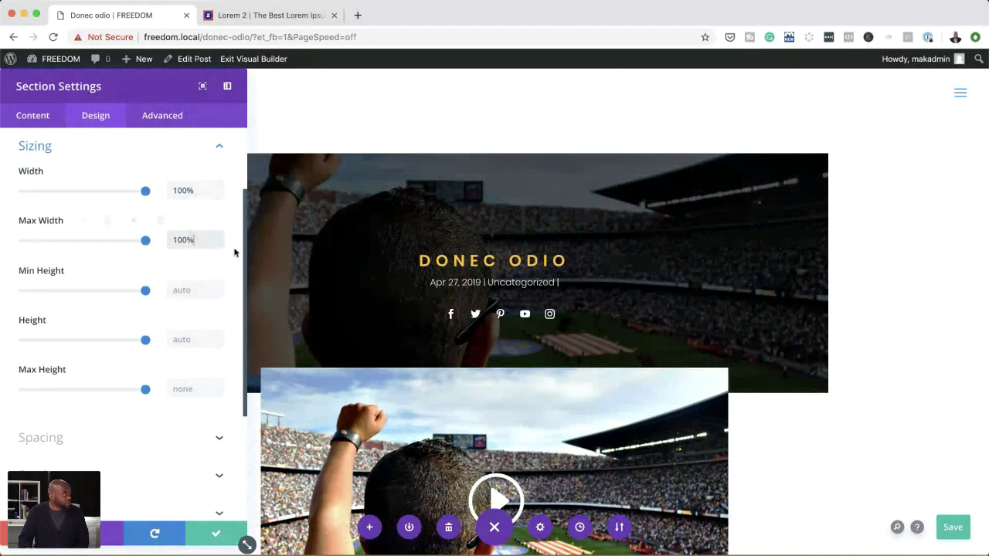
click(217, 534)
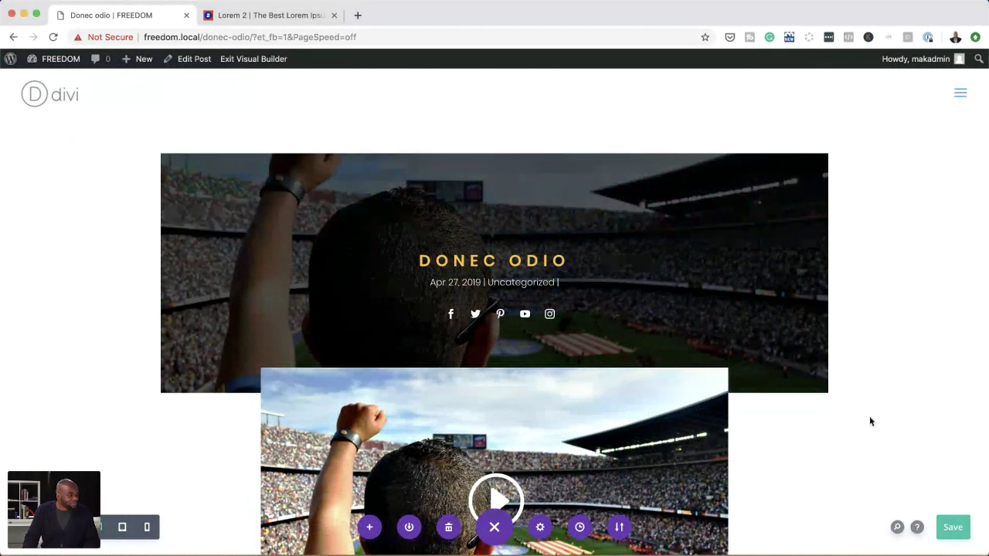
click(955, 528)
Create a new page in a separate browser tab and title it "Width Demo".
mouse_move(54, 59)
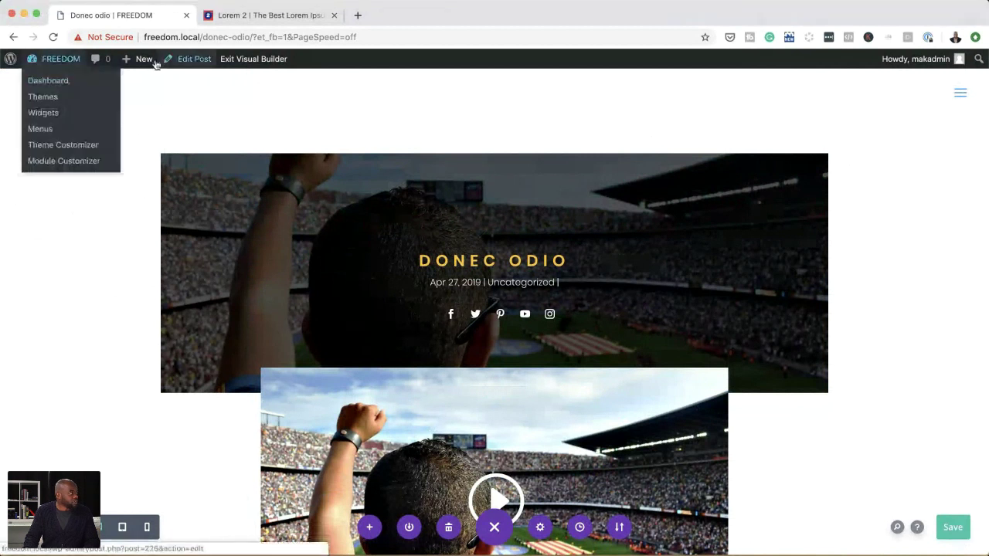
mouse_move(143, 60)
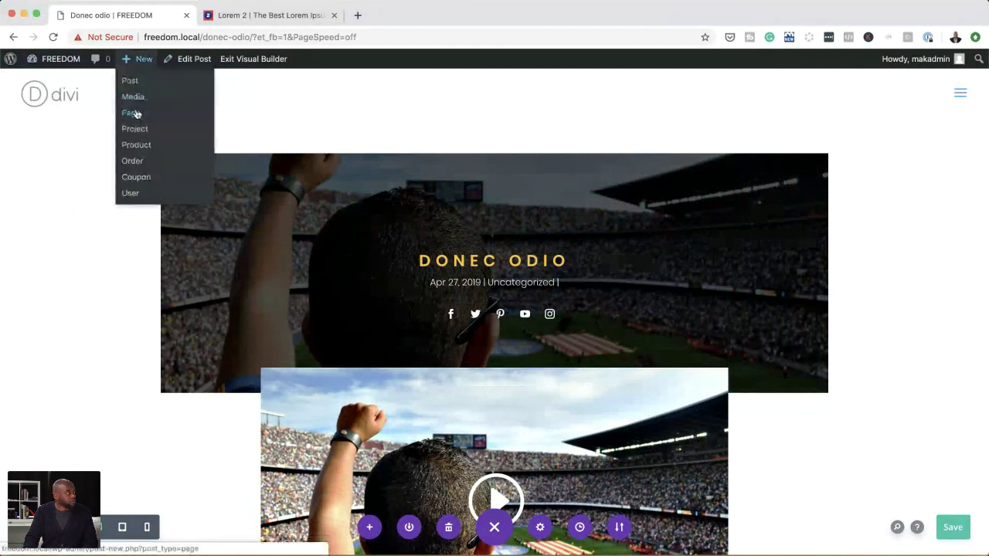
super+click(133, 114)
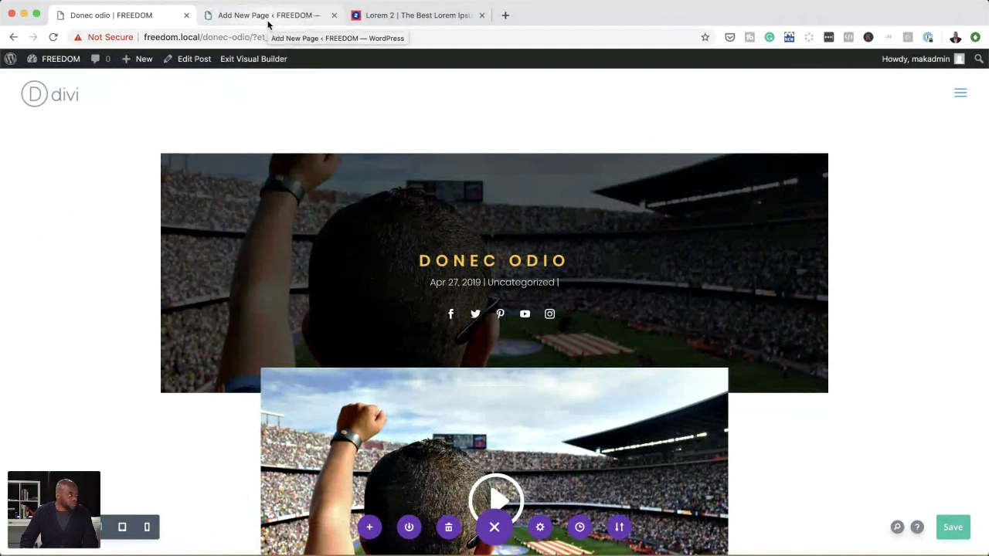
click(269, 17)
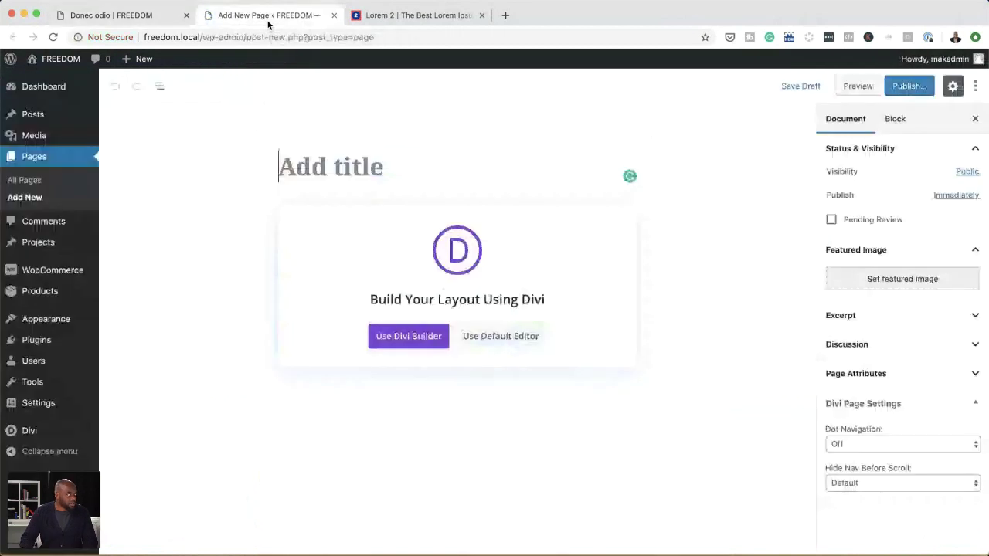
click(307, 165)
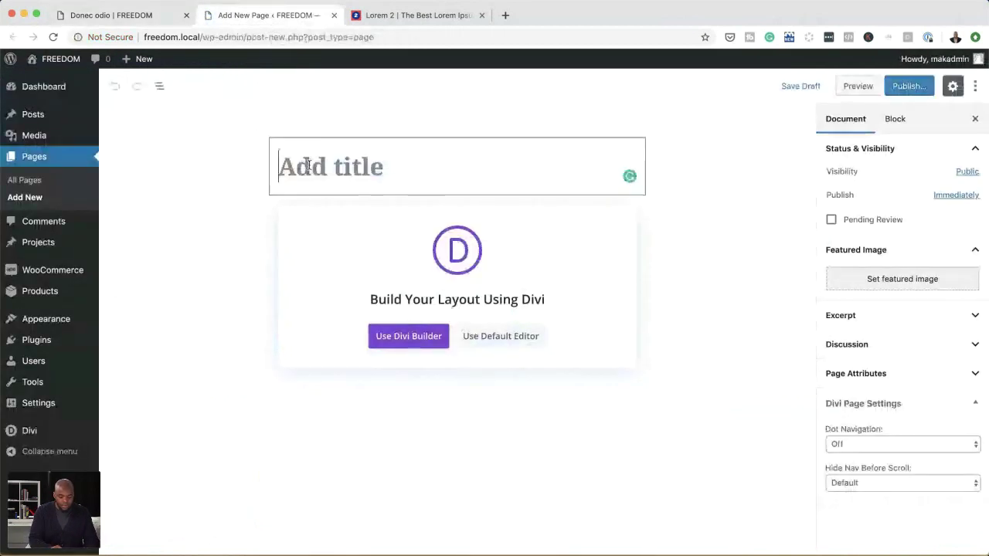
text(Width)
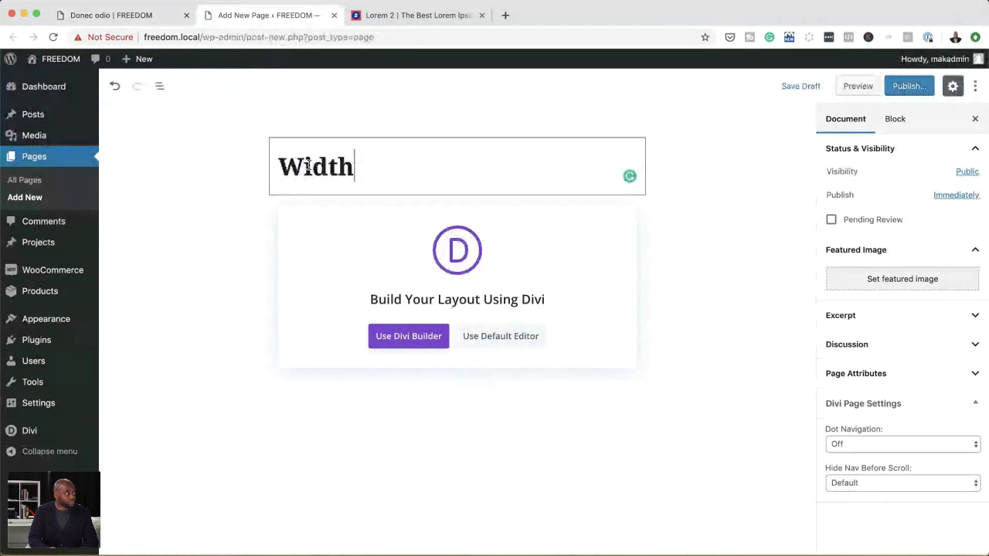
text( Demo)
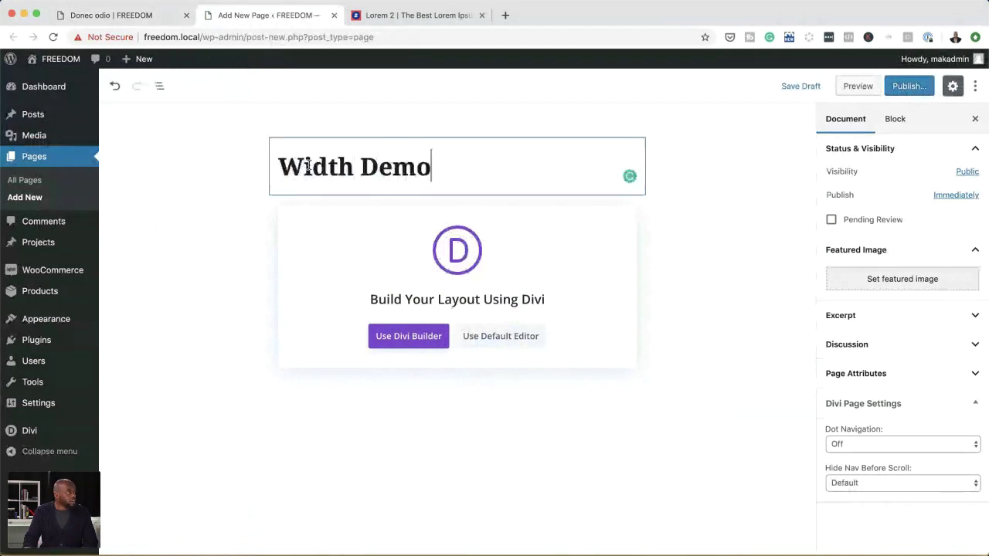
Open the Width Demo page in the Divi Builder and choose to build it from scratch.
click(306, 346)
click(411, 345)
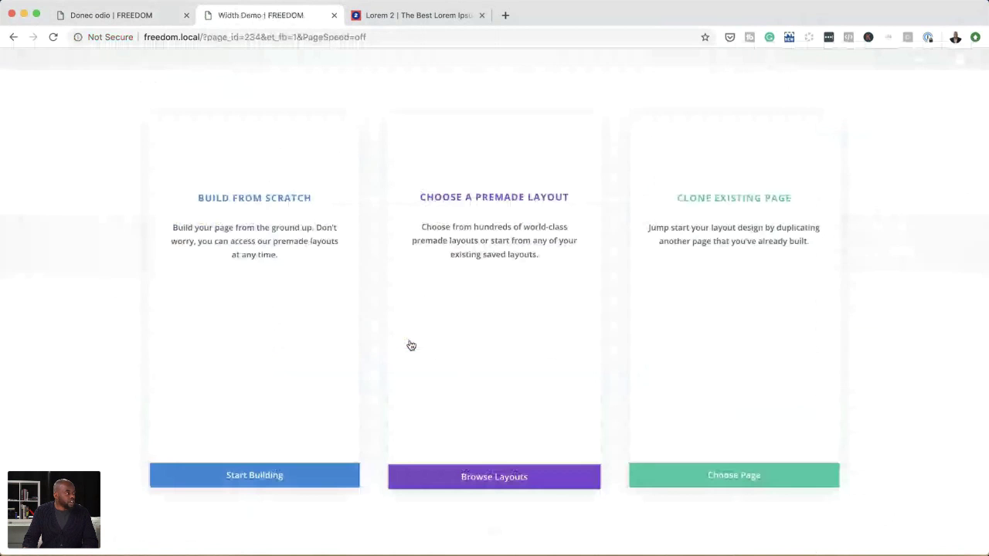
click(265, 325)
Insert a single-column row and add a Blurb module to it with its default content.
click(431, 262)
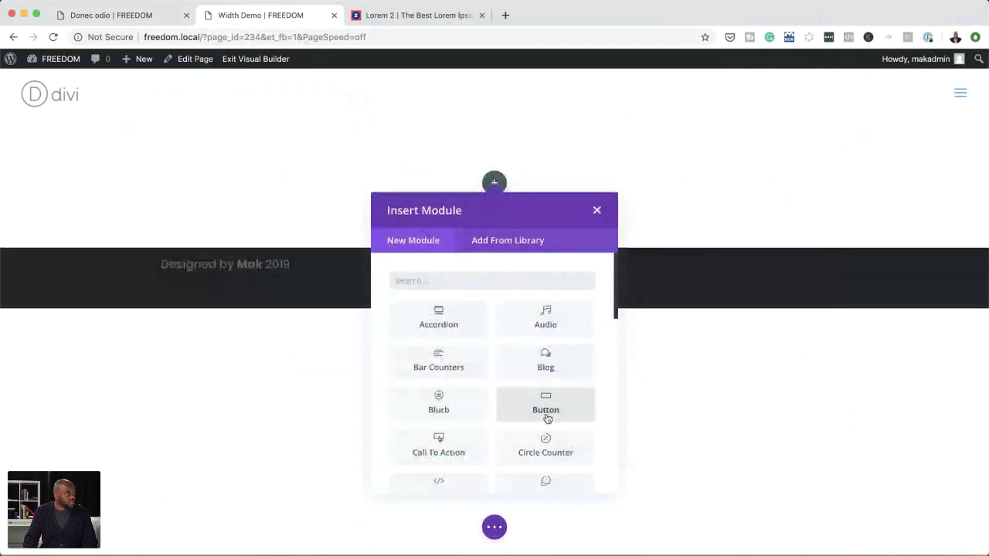
scroll(455, 397, down, 1)
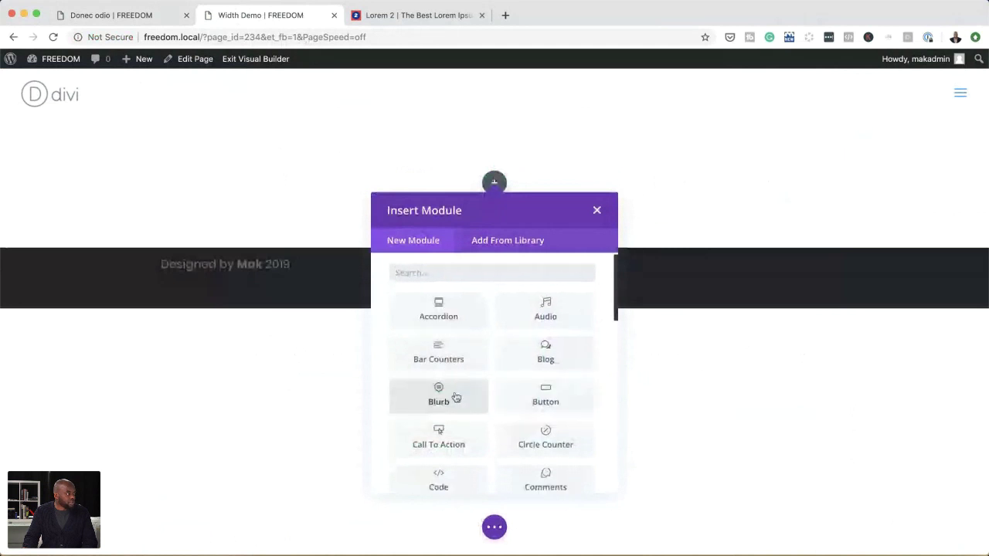
click(456, 398)
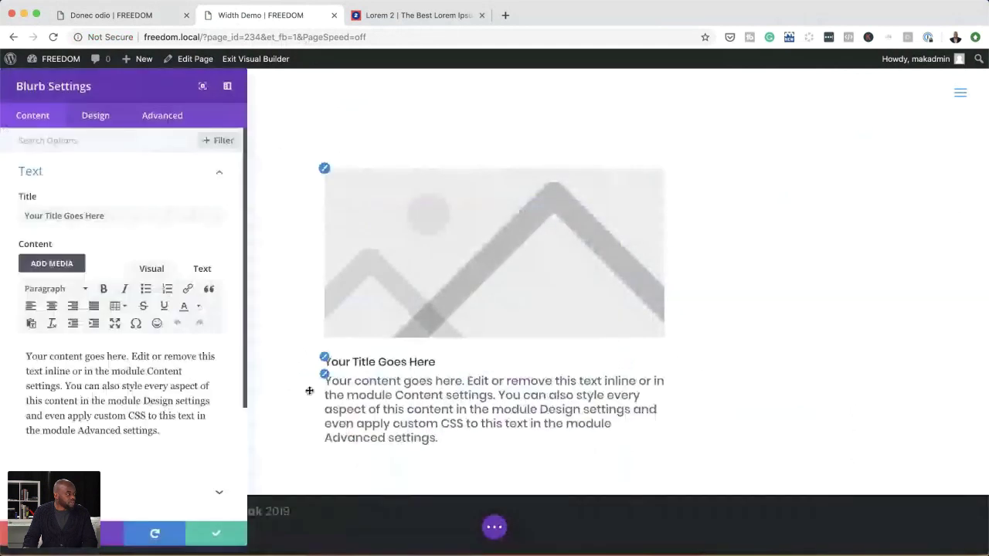
click(236, 539)
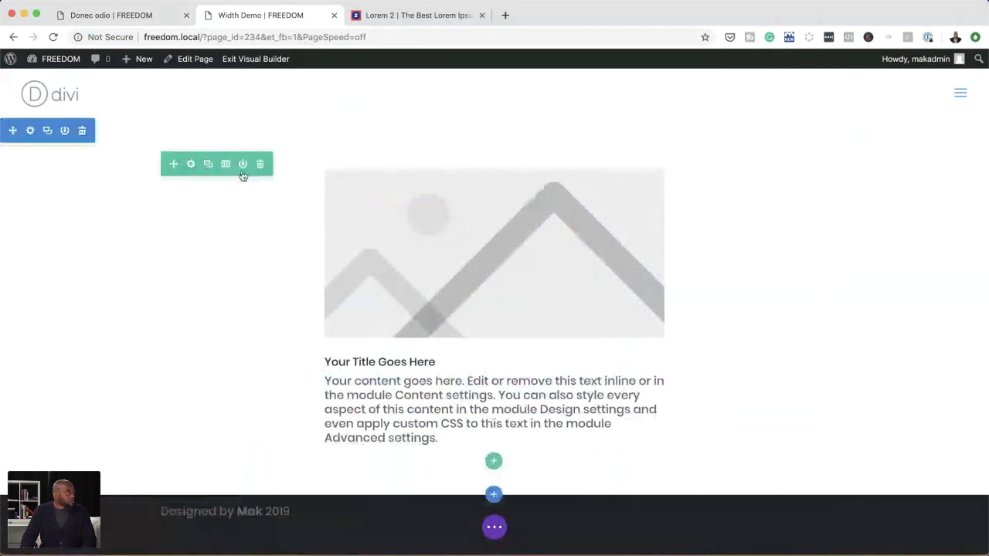
Give the row containing the blurb a dark #22232b background color and apply the row settings.
click(191, 163)
click(77, 212)
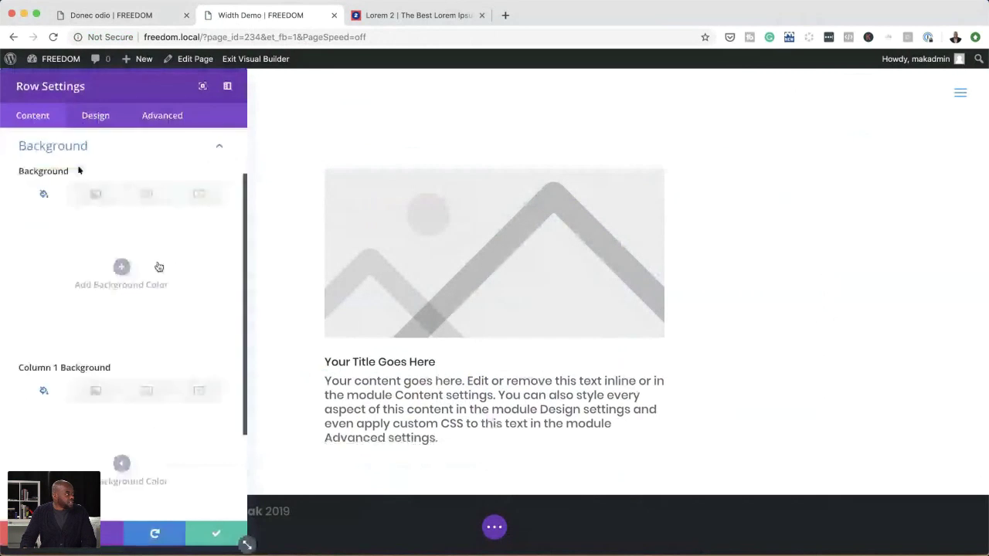
click(121, 268)
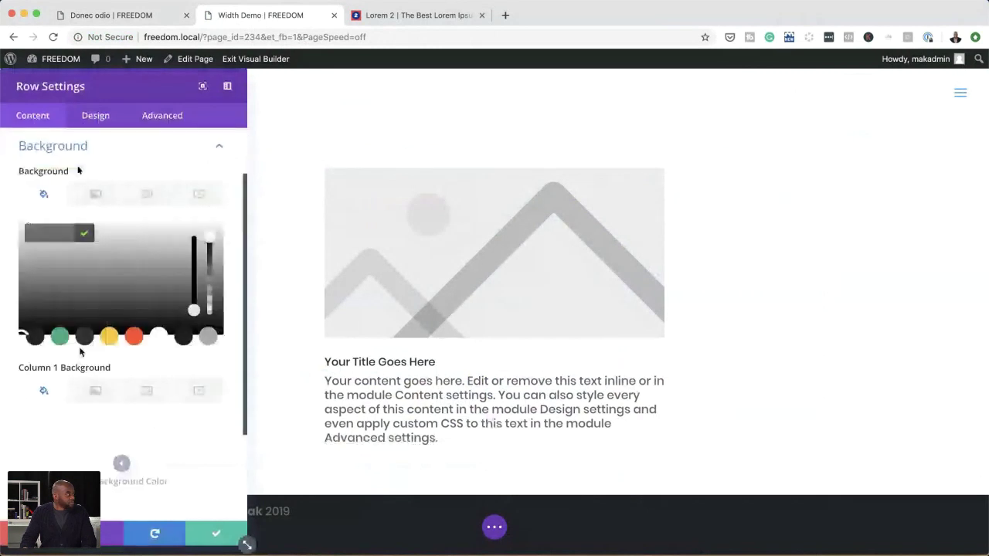
click(155, 318)
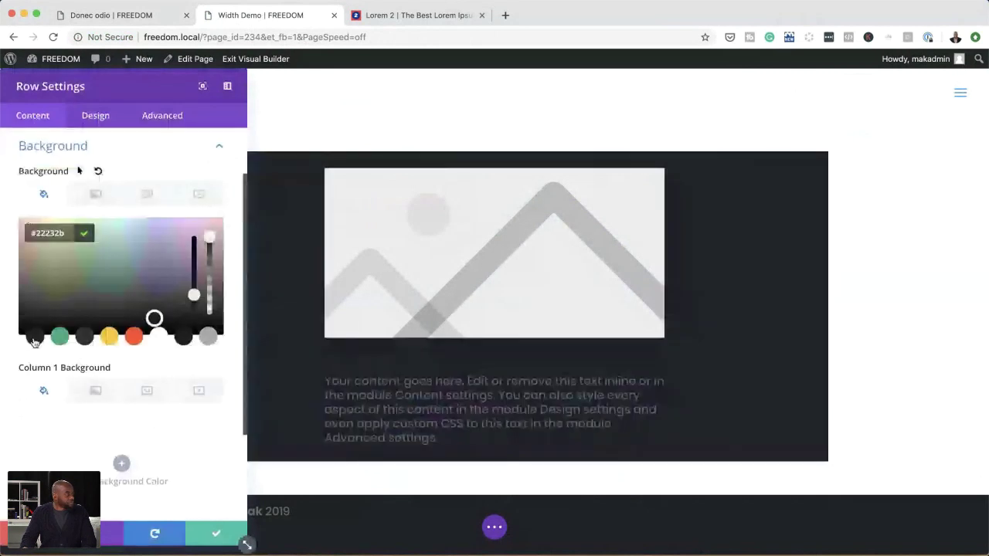
click(204, 538)
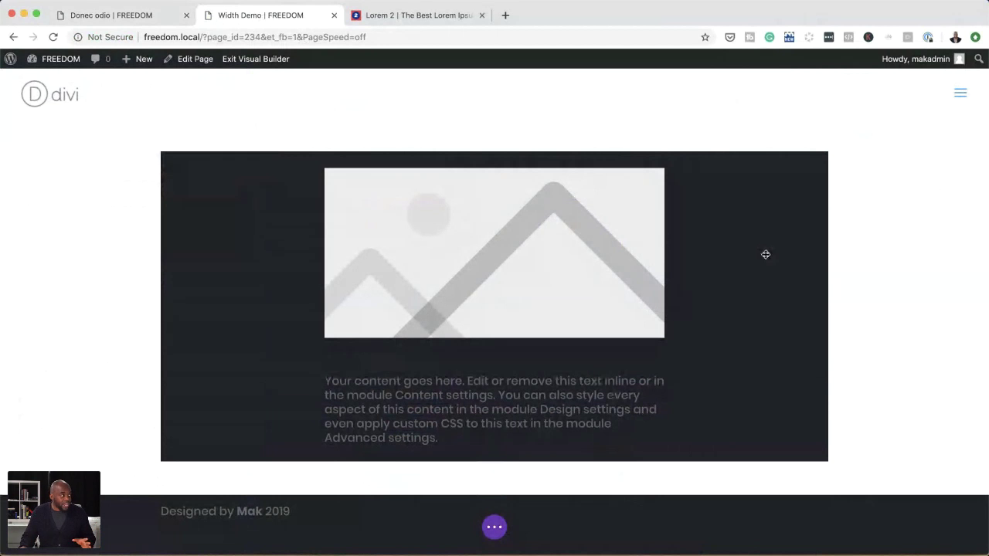
Set the row's width and max width both to 100% in its sizing options and apply the settings.
mouse_move(214, 189)
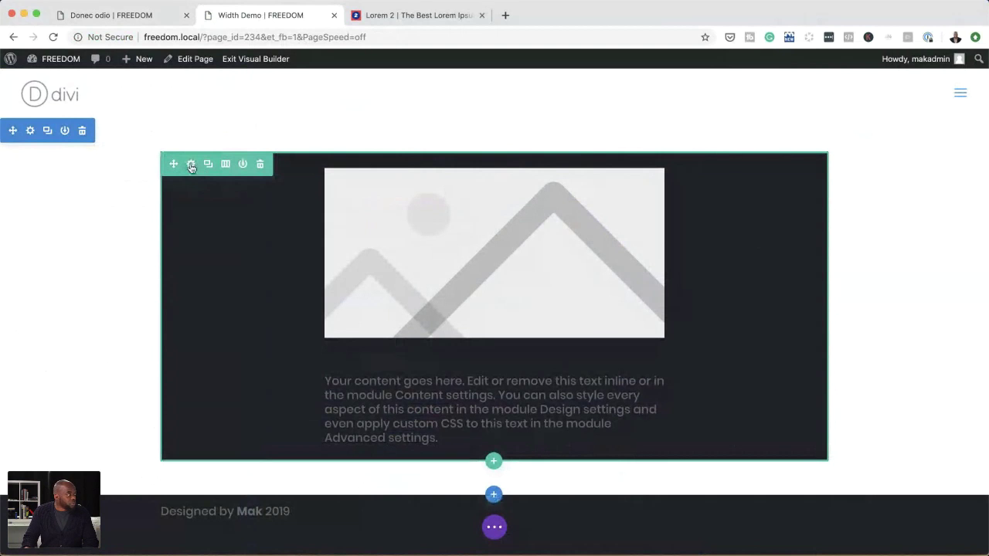
click(191, 165)
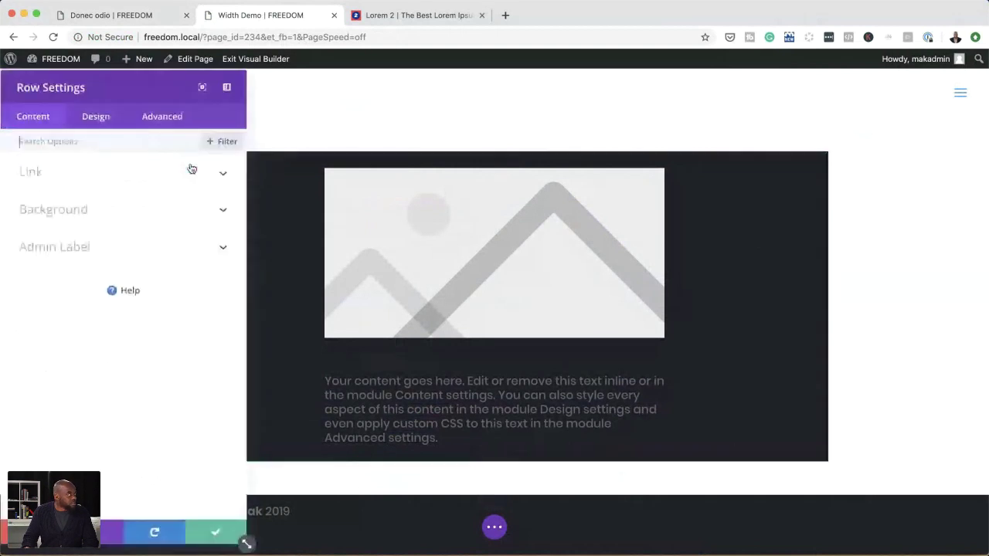
click(96, 116)
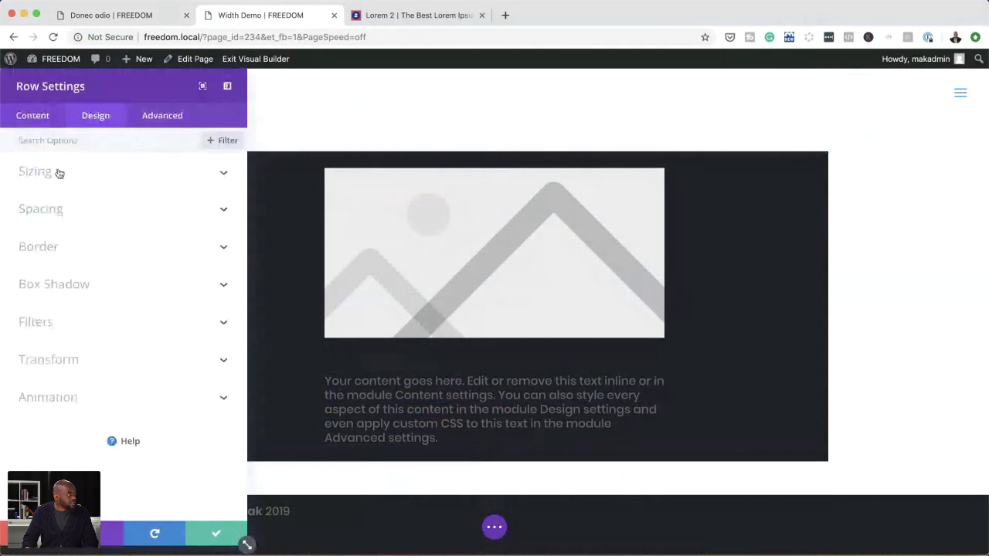
click(59, 174)
scroll(198, 291, down, 1)
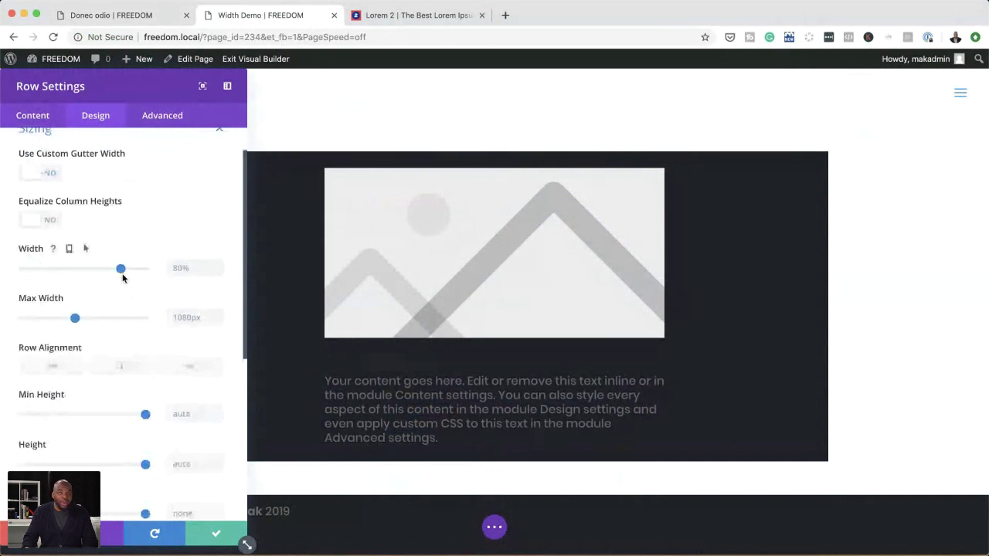
drag(121, 270, 158, 274)
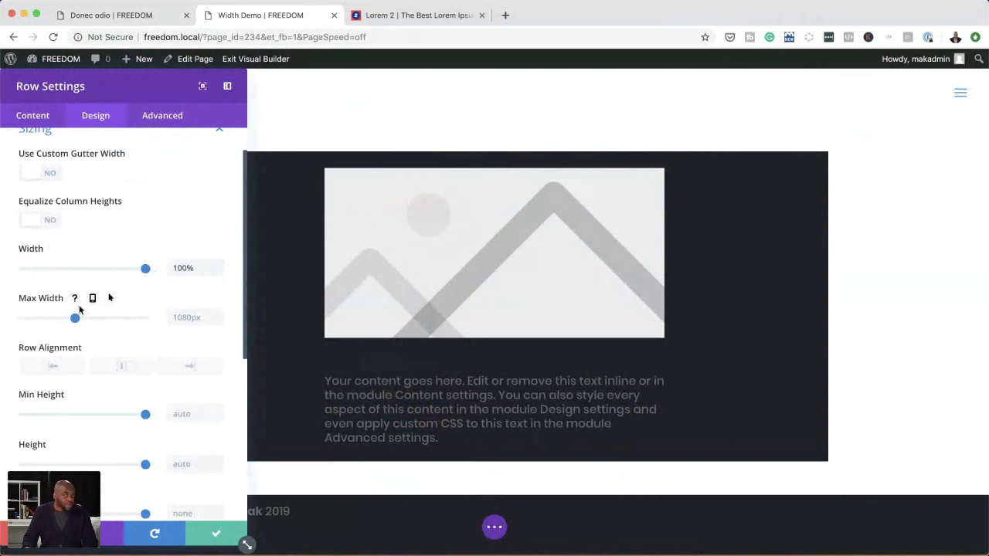
click(176, 317)
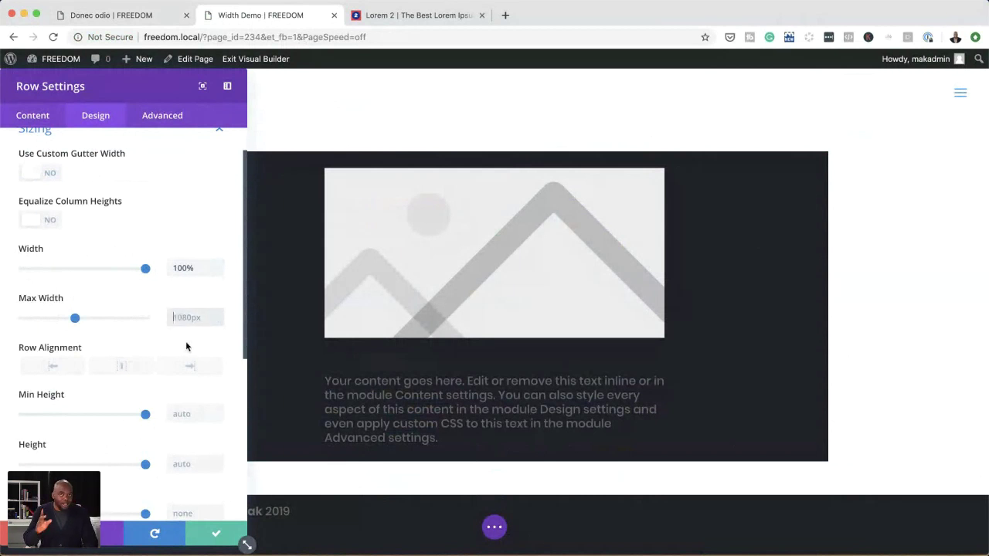
text(100)
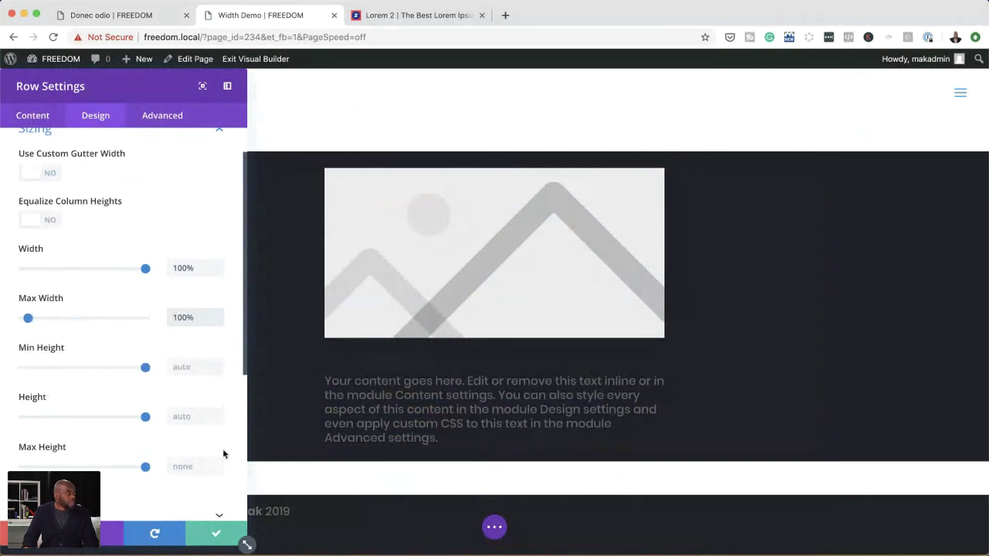
click(216, 535)
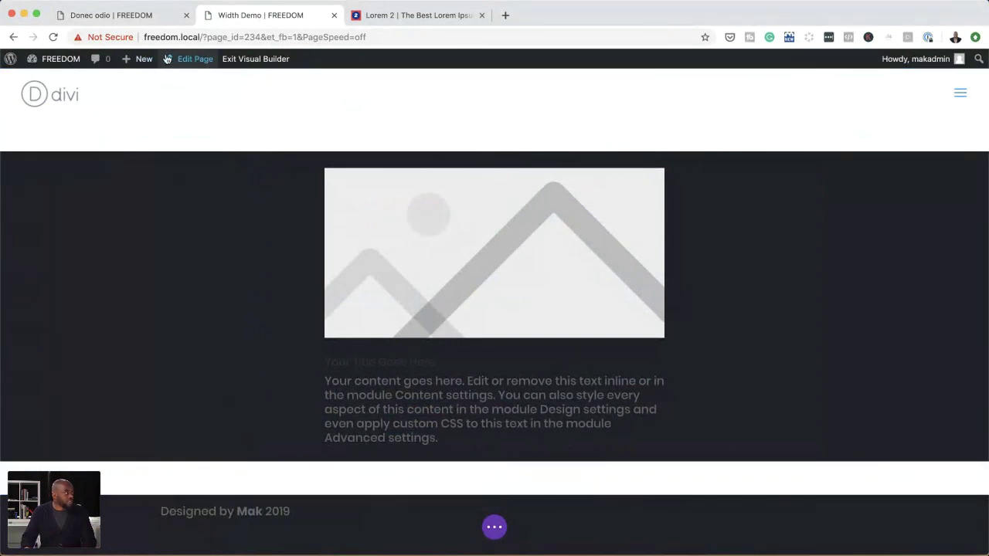
Start a new post, saving the Width Demo page's changes on exit from the builder.
mouse_move(144, 59)
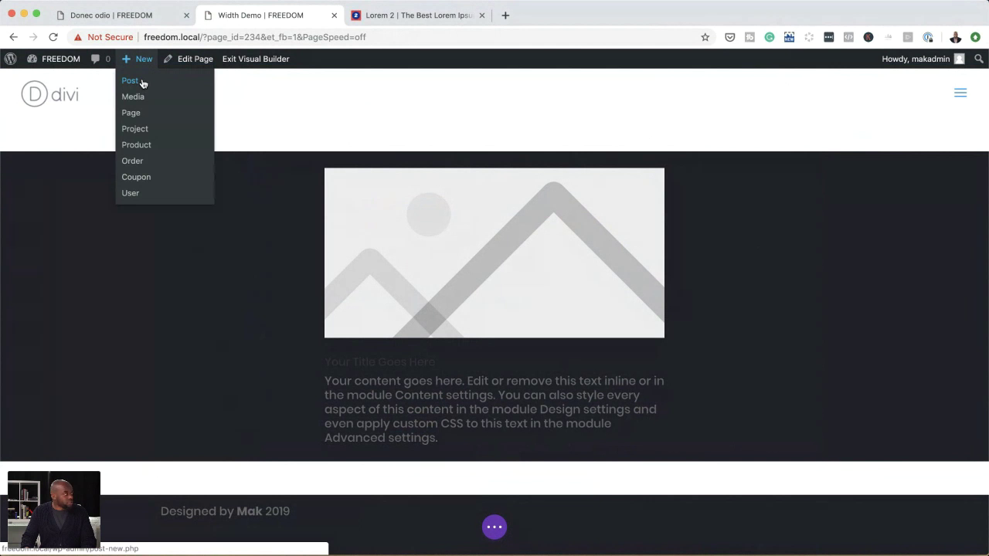
click(143, 82)
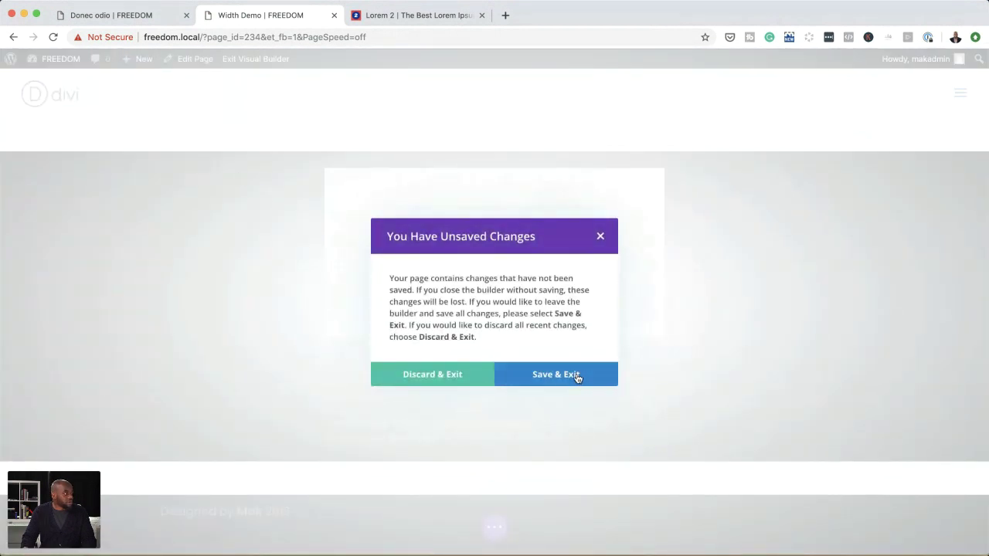
click(576, 376)
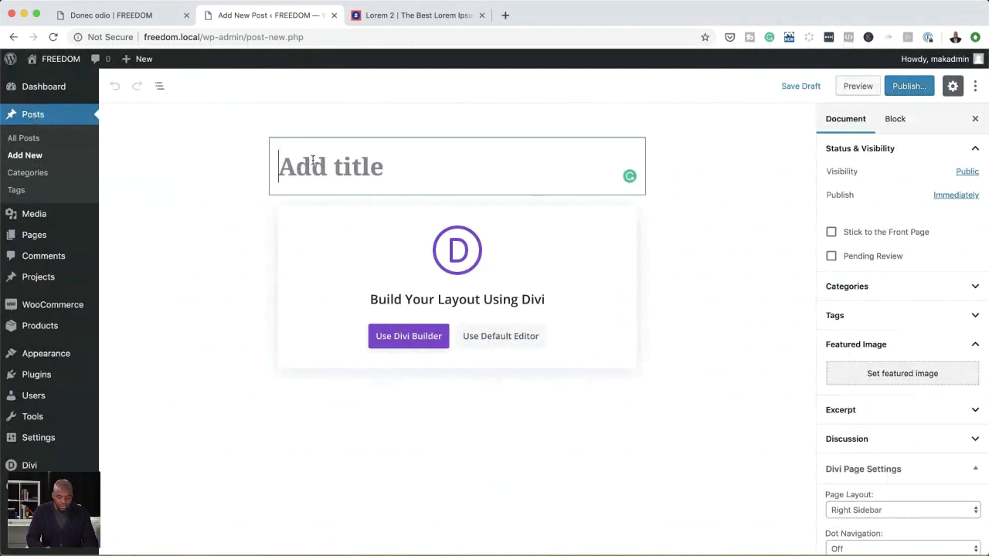
Title the new post "Post Test" and start building it from scratch with the Divi Builder.
text(Post)
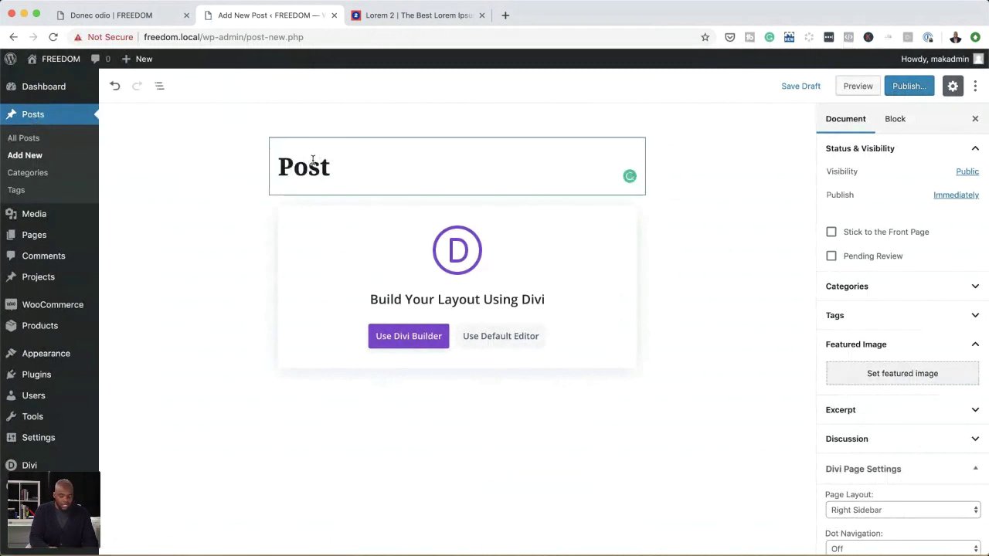
text( Test)
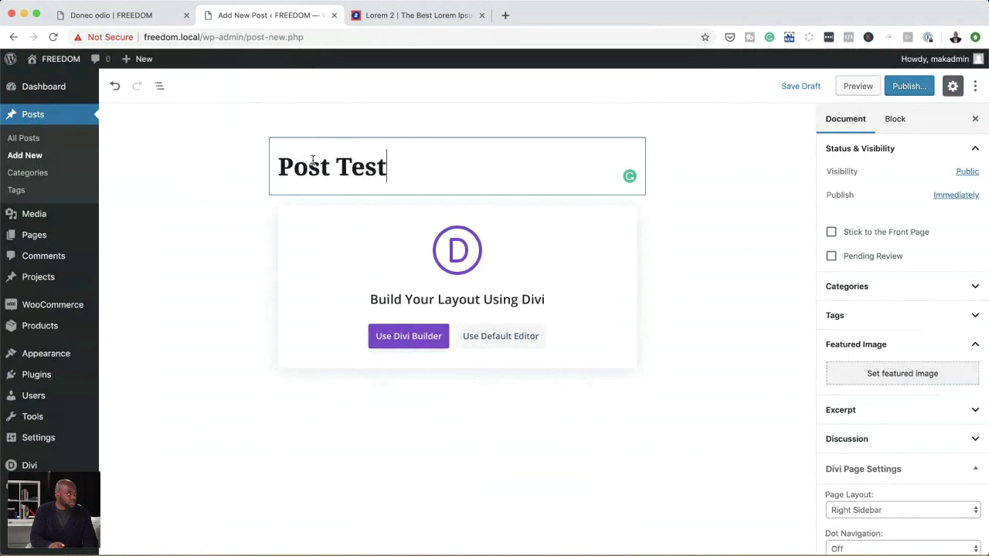
click(396, 340)
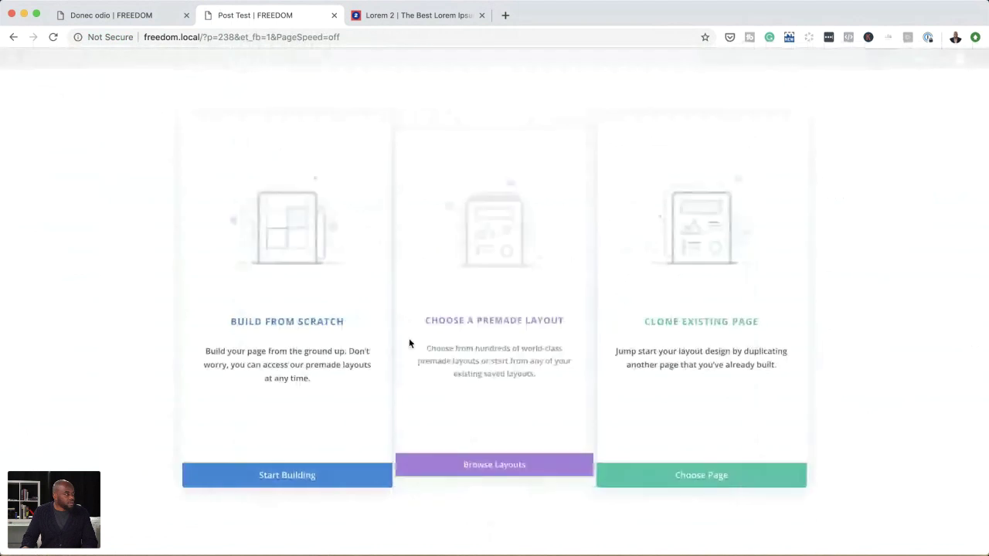
click(296, 319)
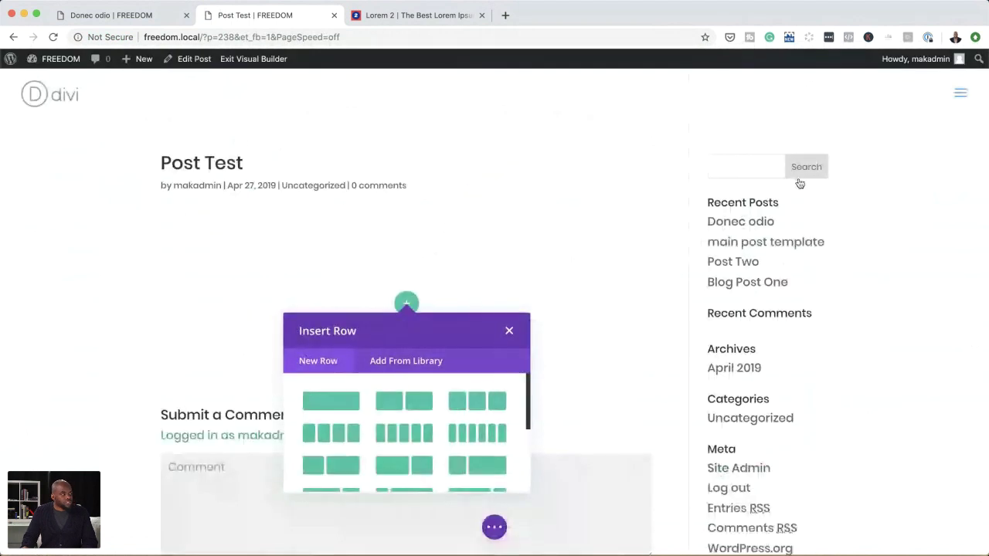
Leave the visual builder for the post's edit screen, saving the unsaved changes on exit.
click(199, 65)
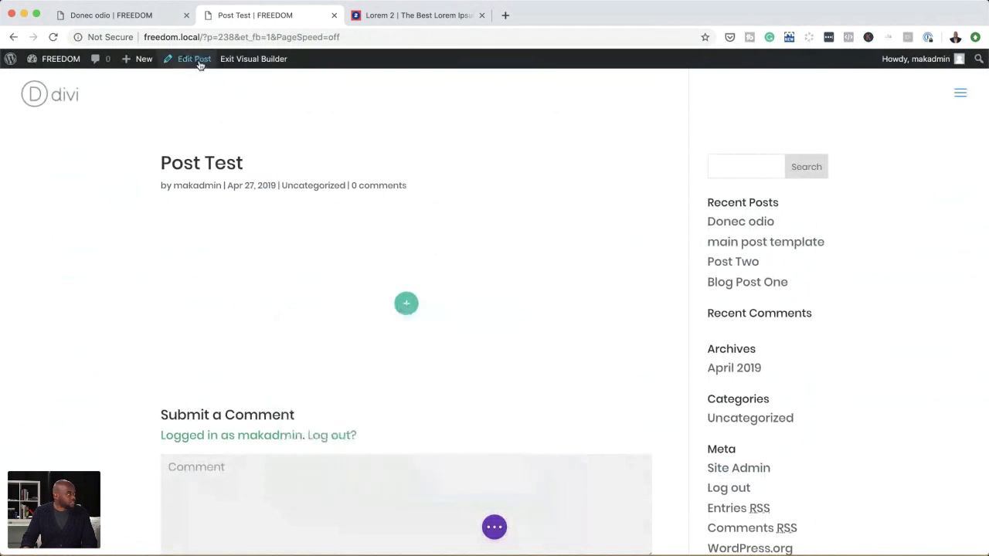
click(199, 62)
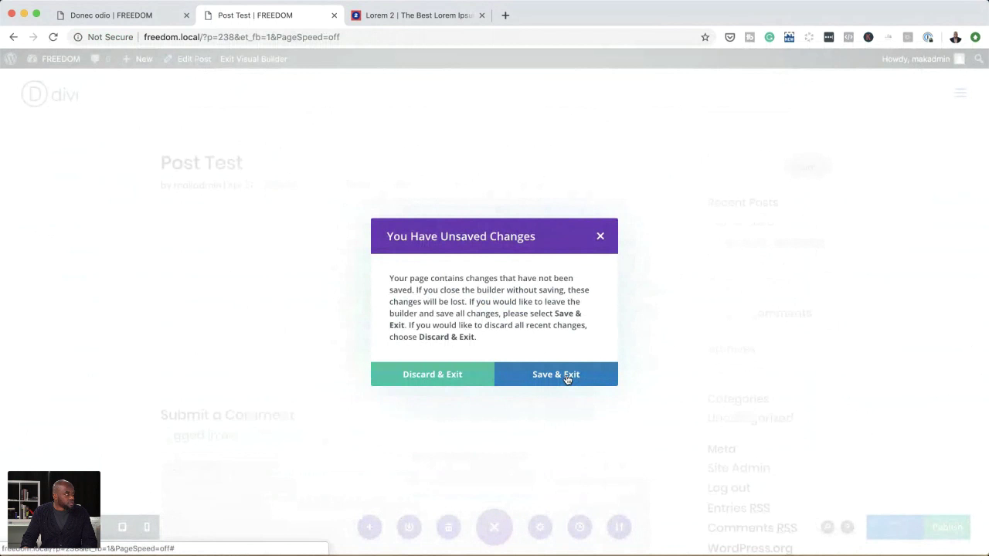
click(566, 376)
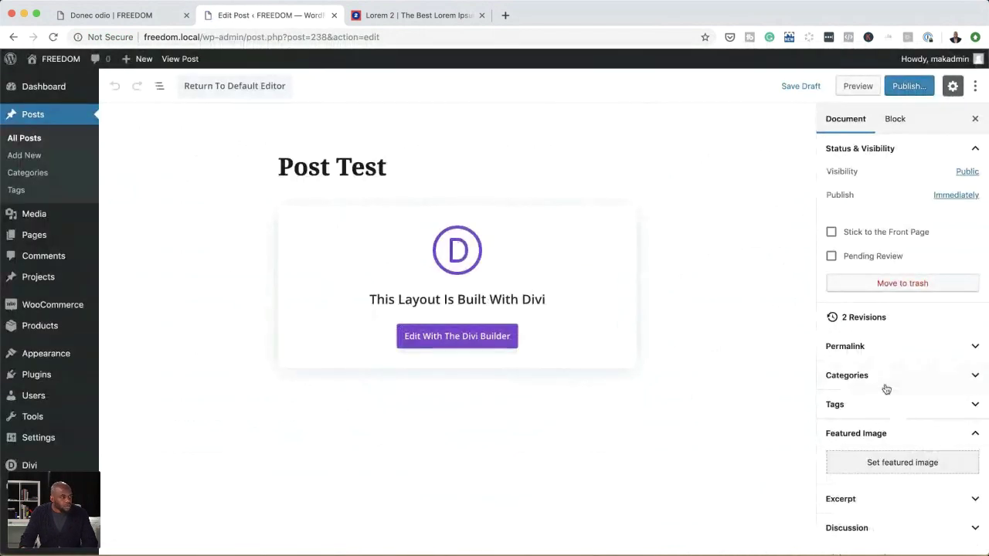
Set the post's Divi page layout to No Sidebar and publish the post.
scroll(887, 389, down, 5)
click(883, 411)
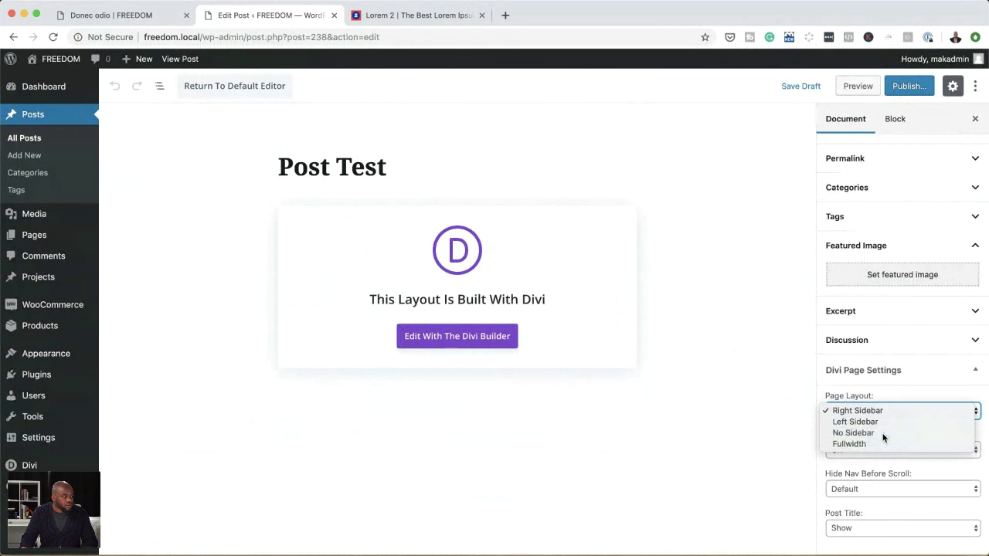
click(883, 433)
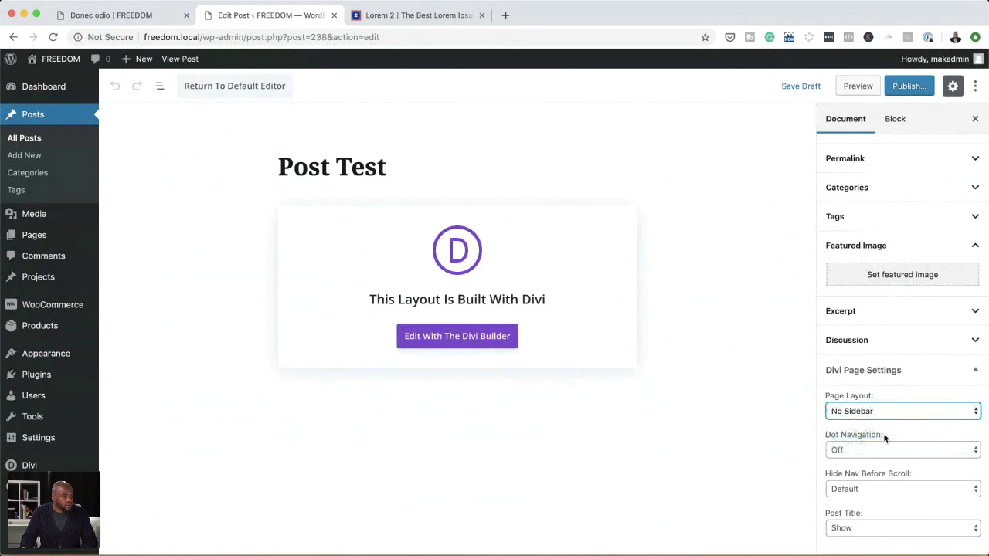
click(912, 87)
click(912, 87)
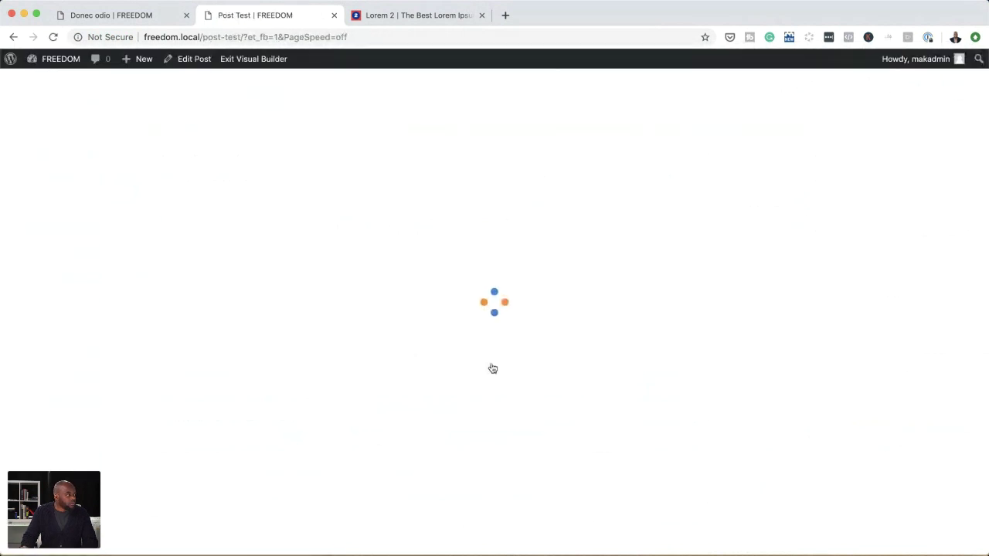
Build the post from scratch with a one-column row containing a blurb module, keeping the blurb's default content.
click(285, 325)
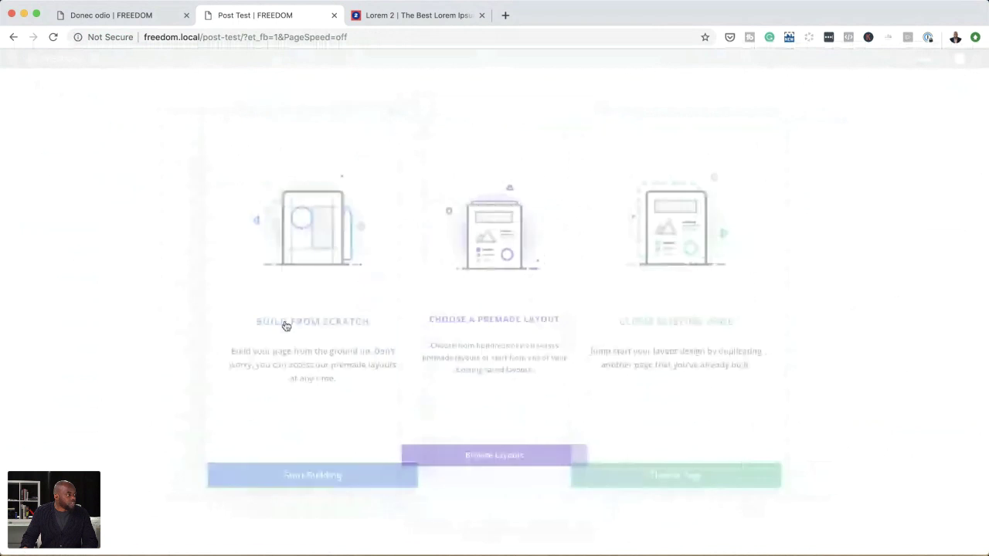
click(413, 406)
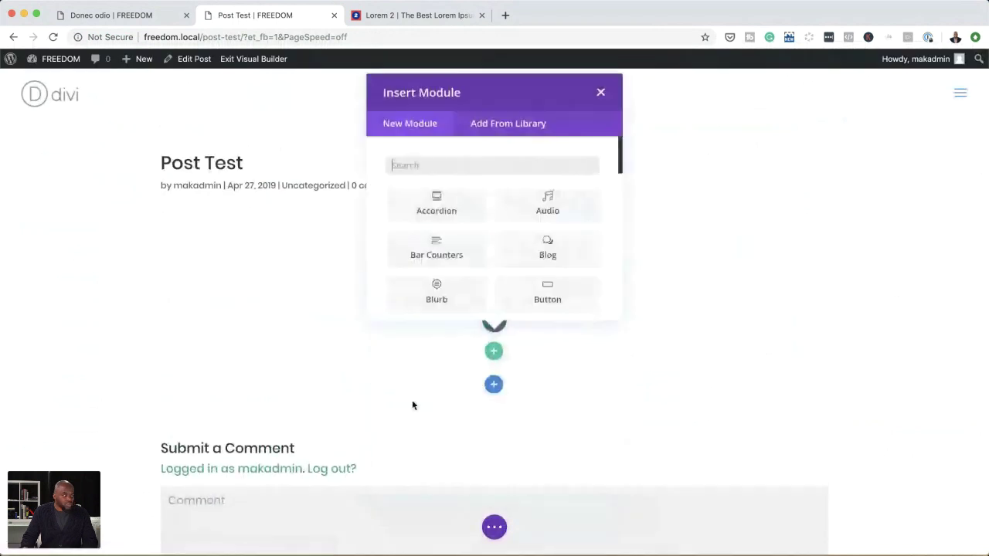
click(454, 281)
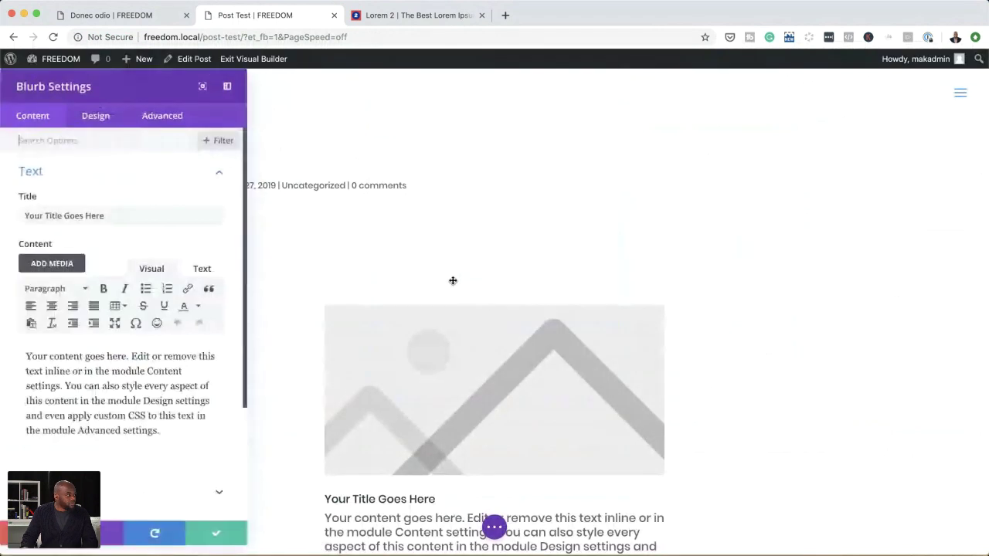
click(221, 535)
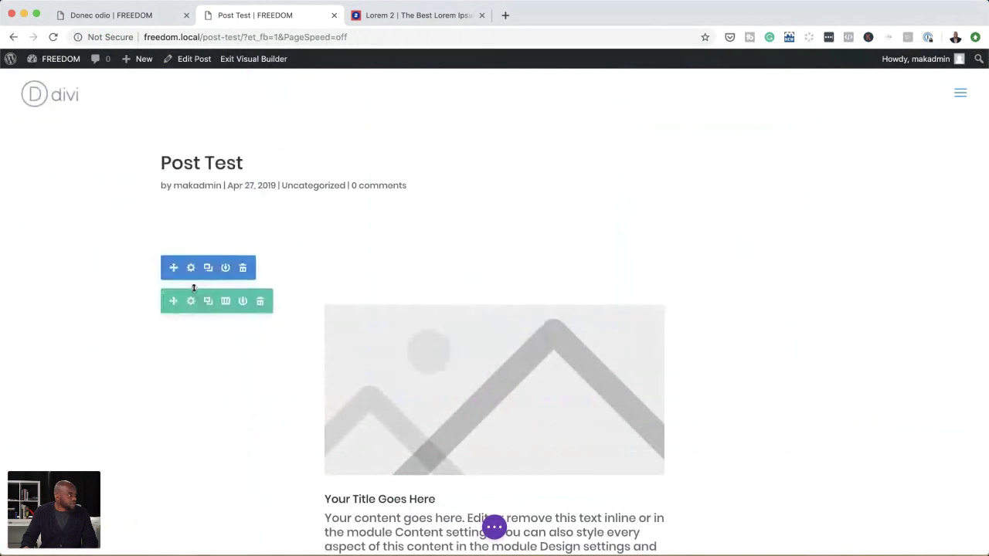
Give the row containing the blurb a dark background color from the preset swatches and apply the row settings.
click(192, 299)
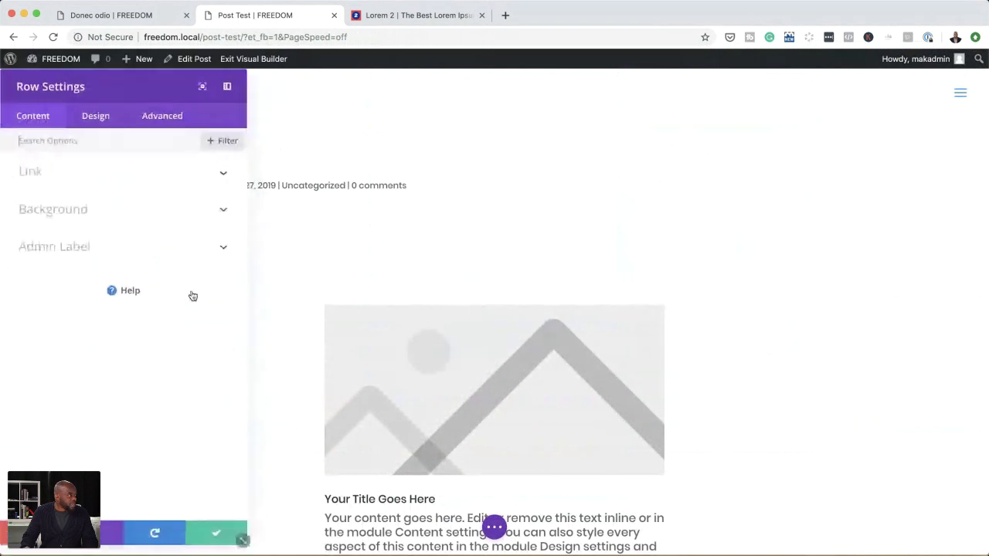
click(77, 211)
click(124, 270)
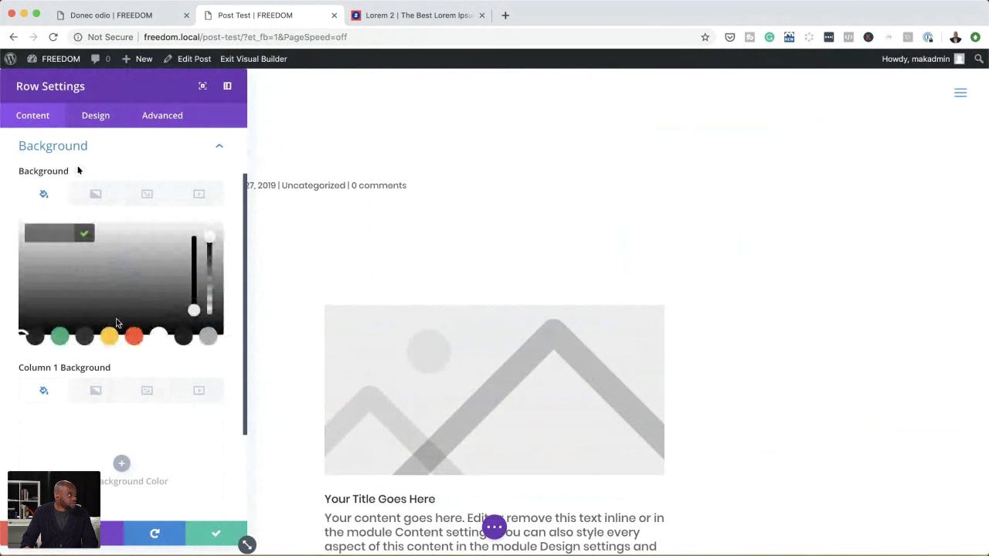
click(35, 341)
click(220, 535)
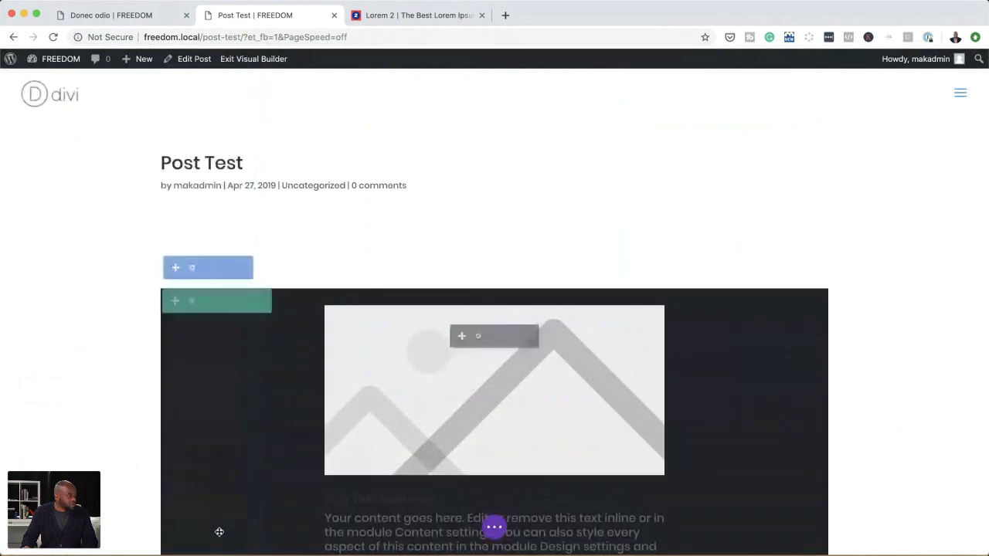
Set the blurb row's width and max width both to 100% in its sizing options and apply the settings.
scroll(843, 280, down, 5)
scroll(844, 282, up, 4)
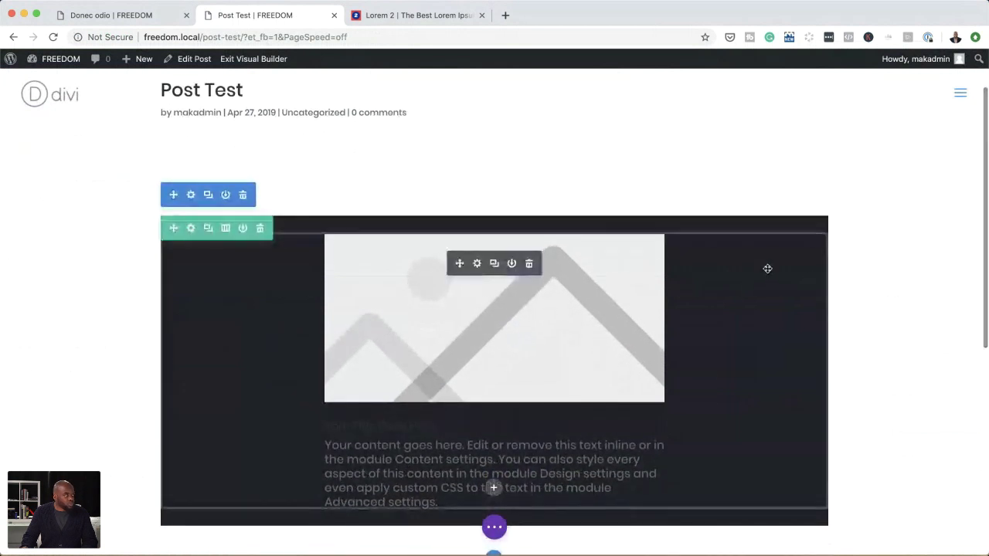
click(191, 229)
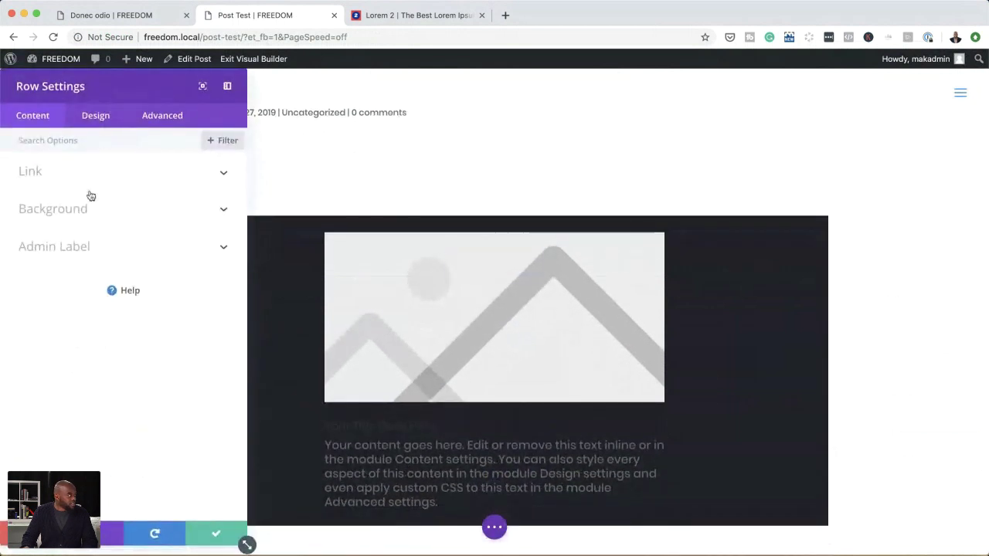
click(103, 118)
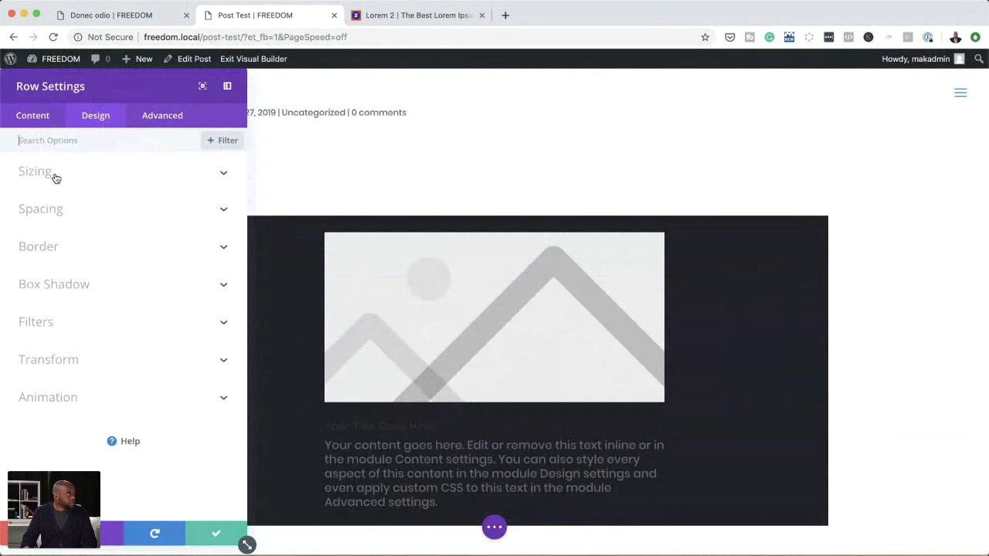
click(56, 178)
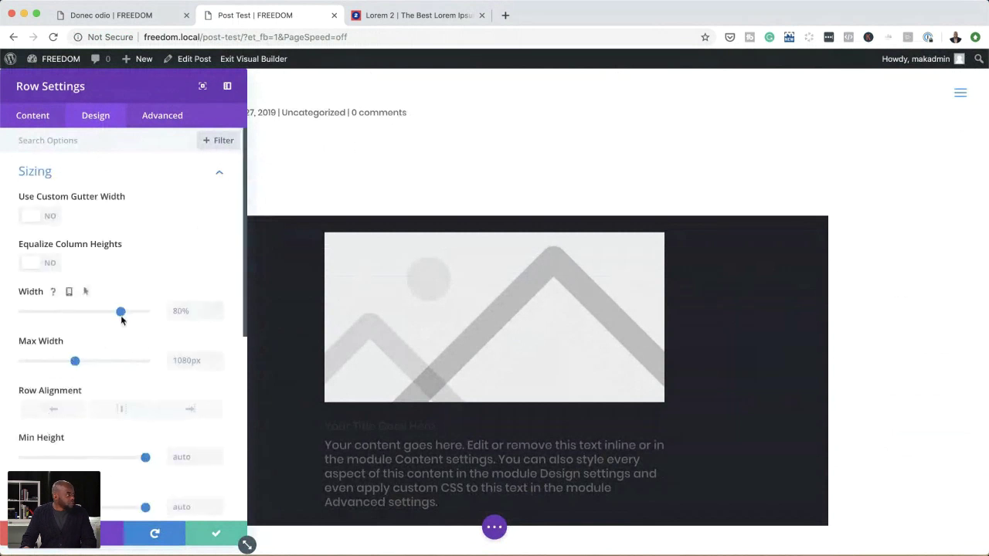
drag(121, 312, 156, 311)
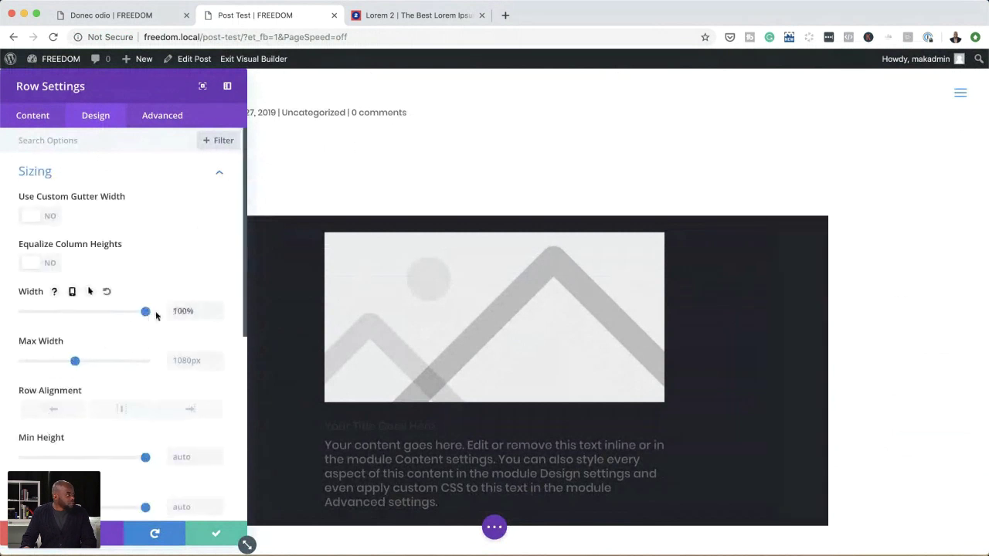
click(198, 360)
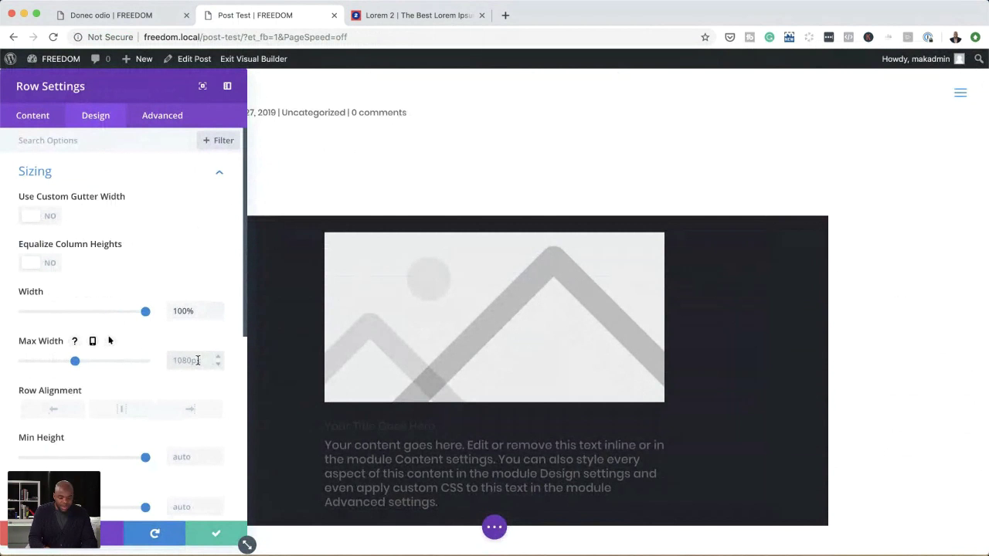
text(100%)
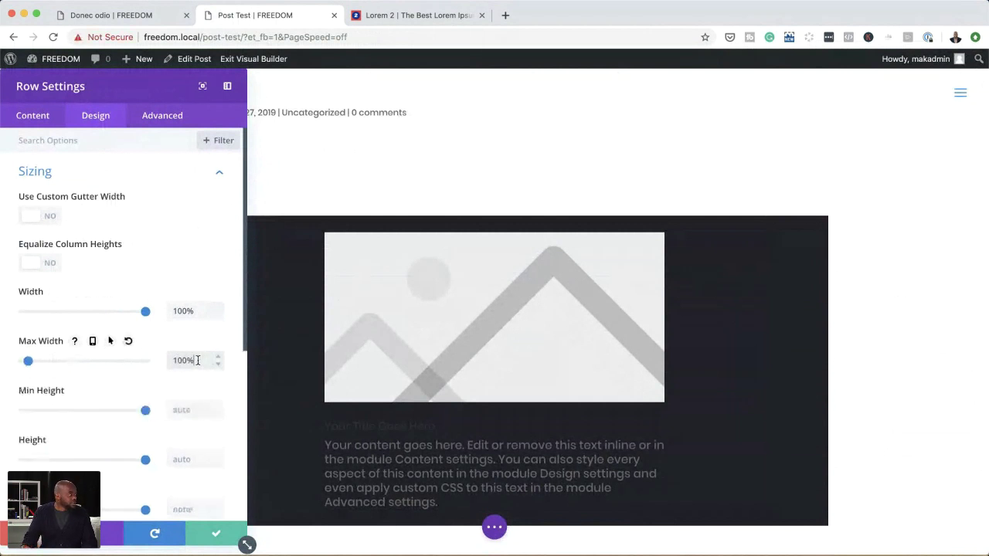
click(209, 535)
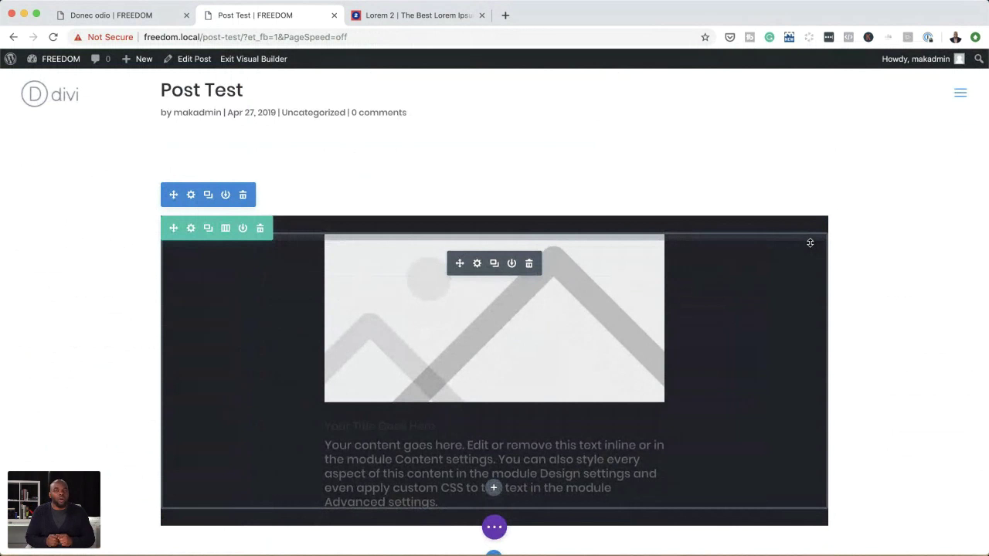
Set the width and max width of the section around the row both to 100% and apply the section settings.
click(191, 196)
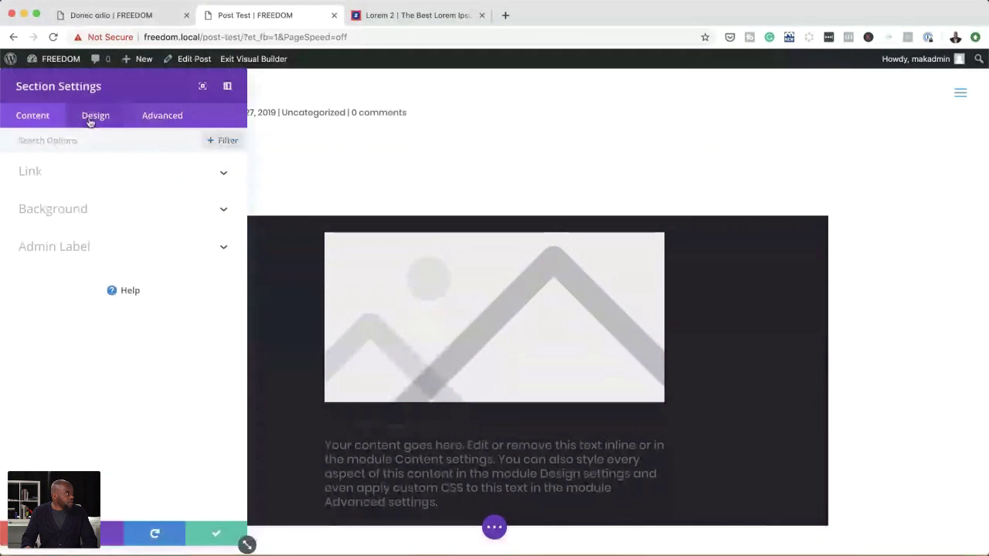
click(91, 118)
click(39, 246)
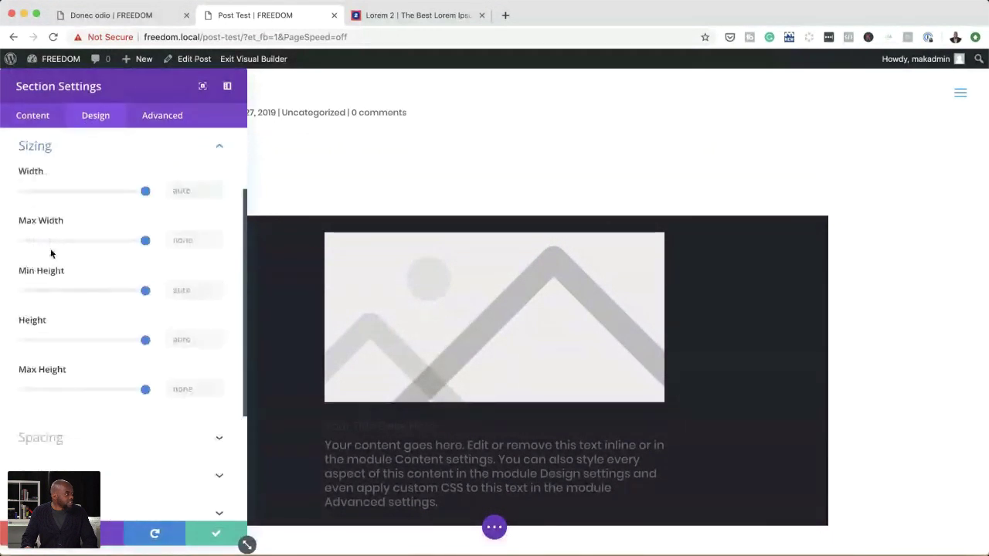
click(195, 189)
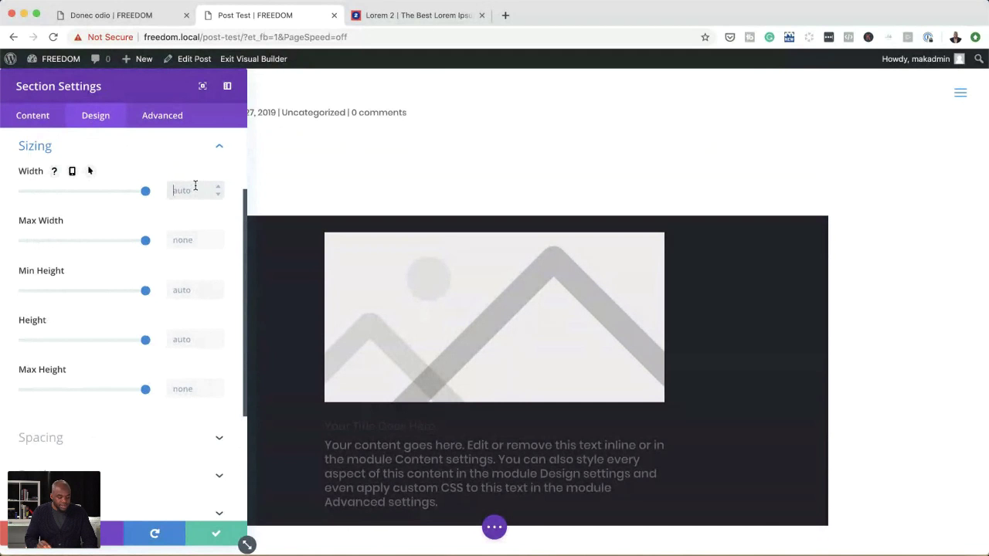
text(100%)
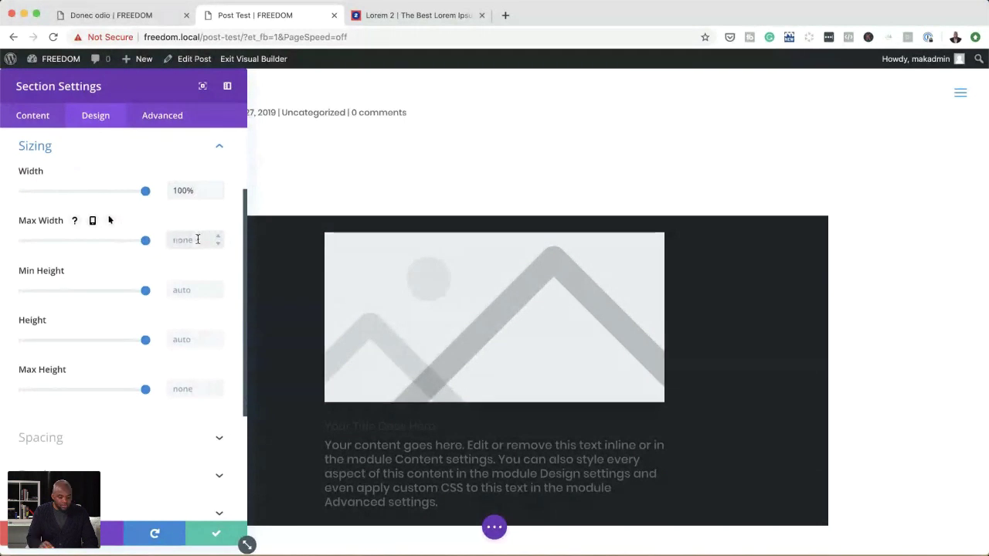
click(198, 239)
text(100%)
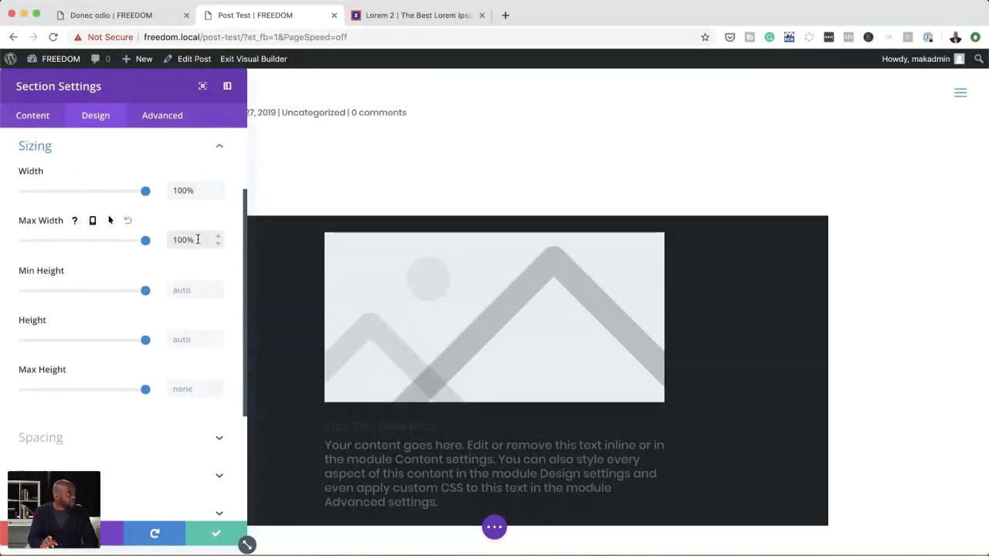
click(215, 535)
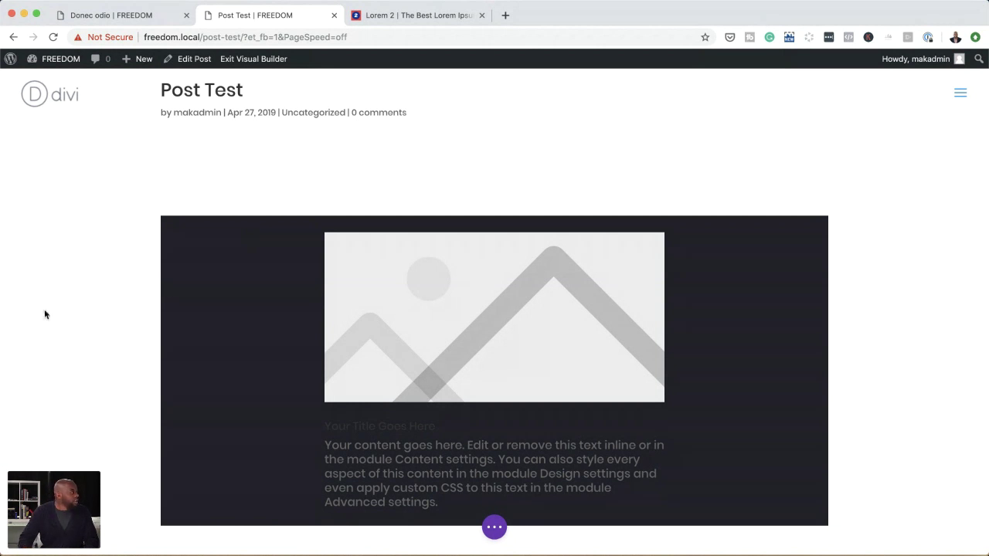
Return to the post's edit screen with the builder changes saved, and update the post with its Divi page layout set to Fullwidth.
click(202, 59)
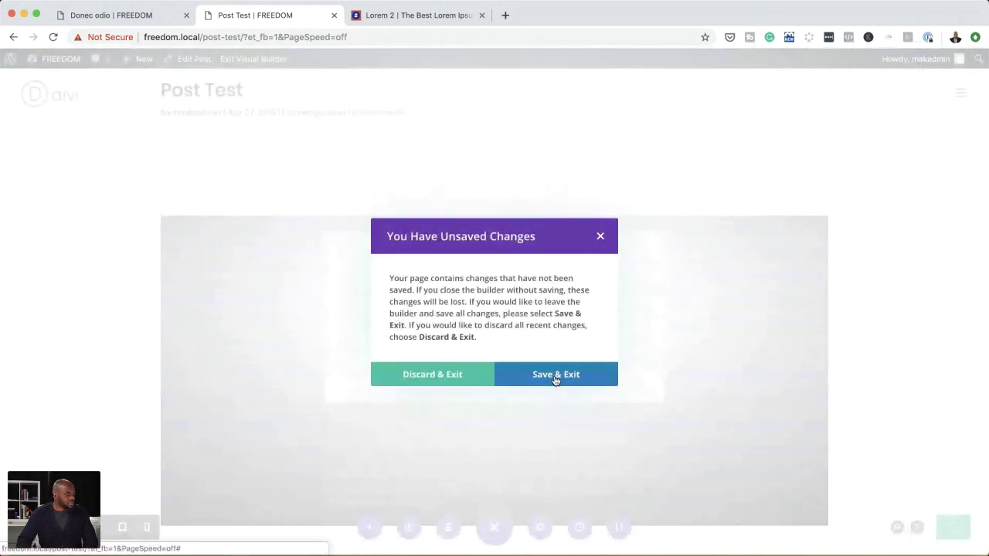
click(554, 376)
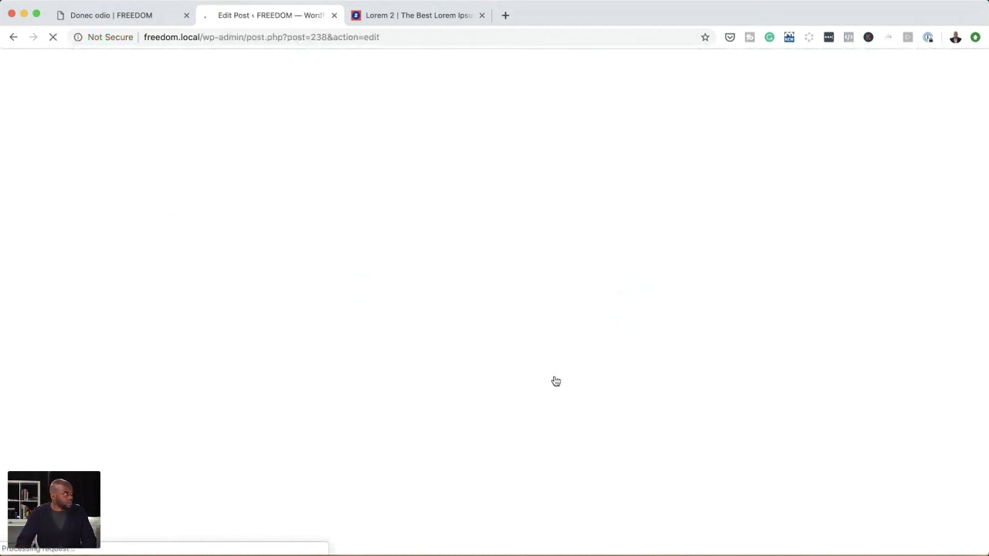
scroll(912, 421, down, 3)
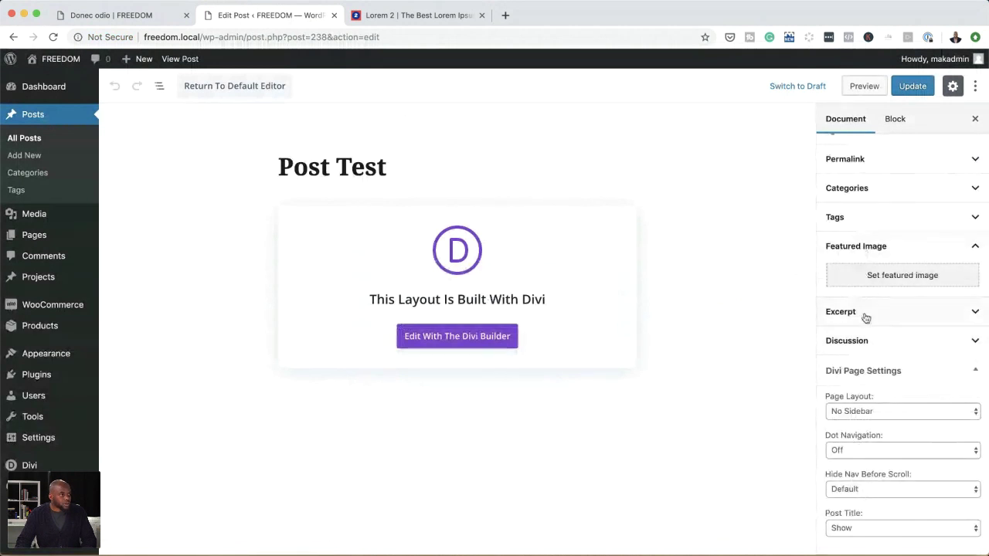
click(882, 412)
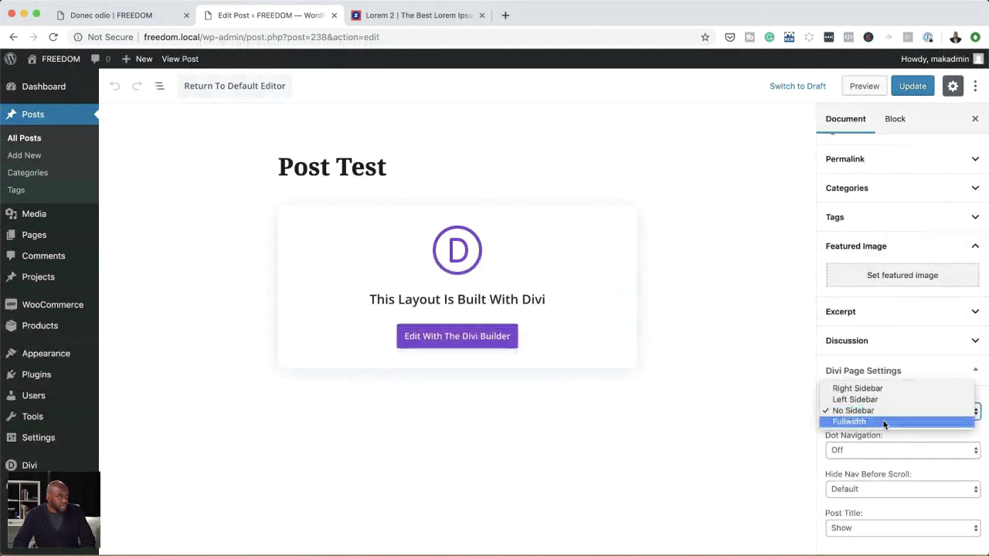
click(883, 421)
click(923, 90)
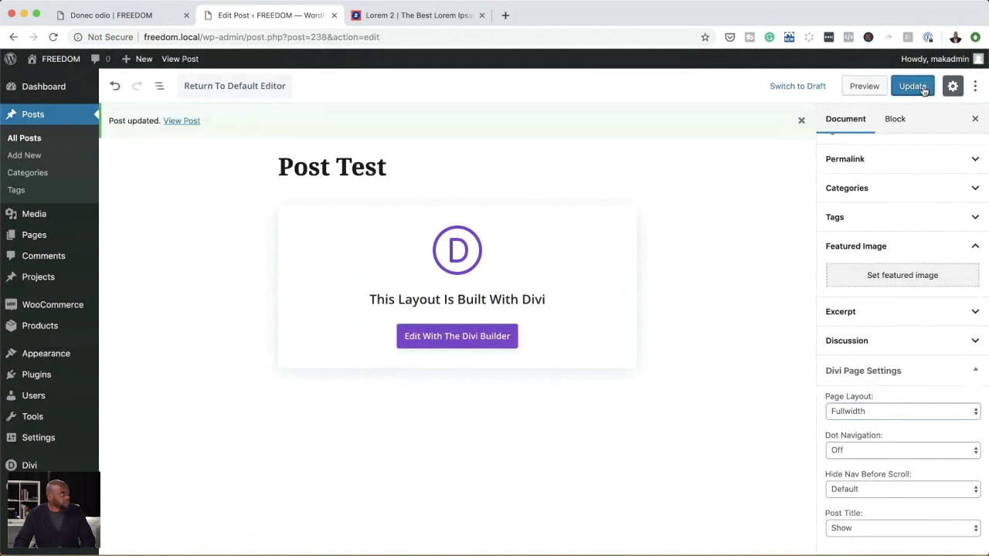
click(923, 90)
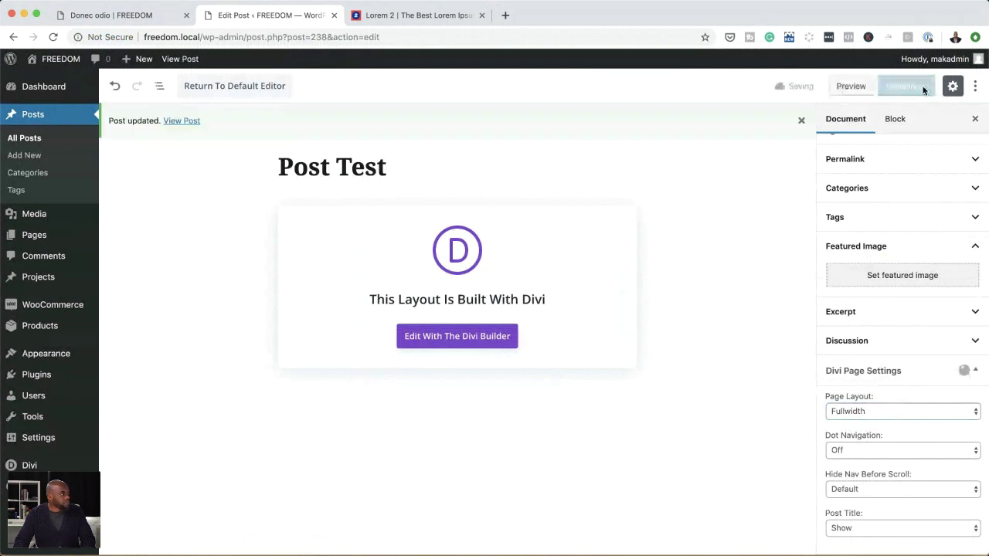
Reopen the post in the Divi Builder and examine how wide the dark row spans.
click(461, 338)
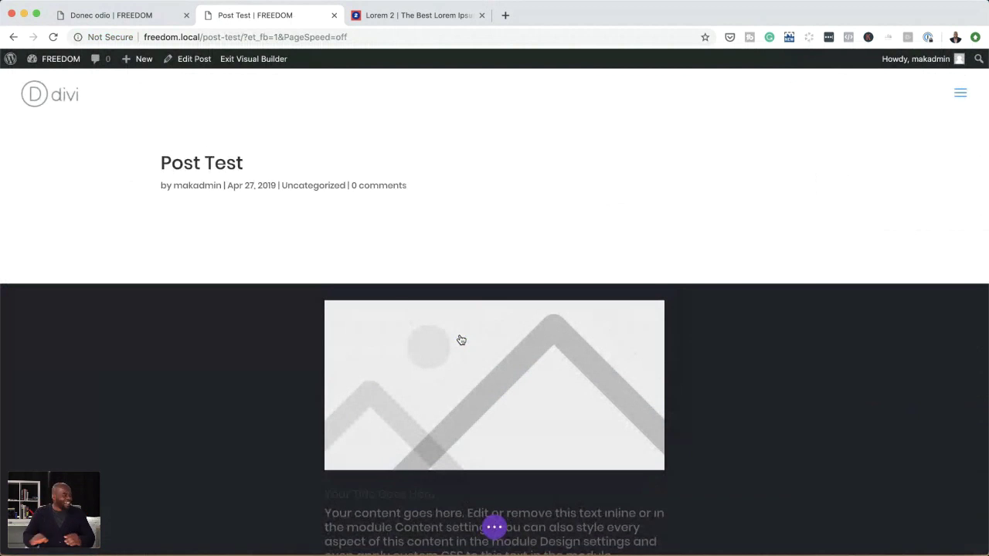
scroll(284, 348, down, 5)
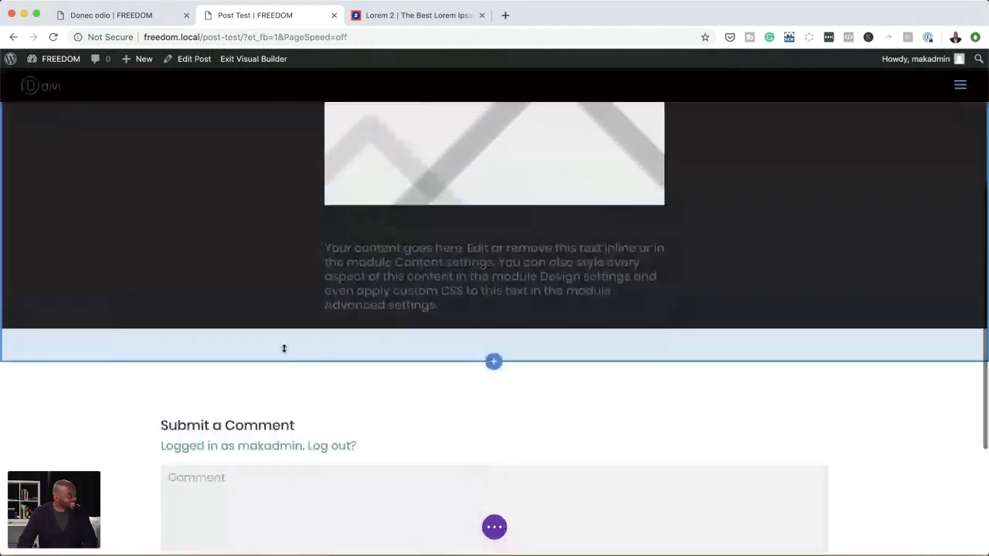
Look over the dark section of the test post and expand the Divi Builder's page-level controls.
scroll(284, 348, up, 3)
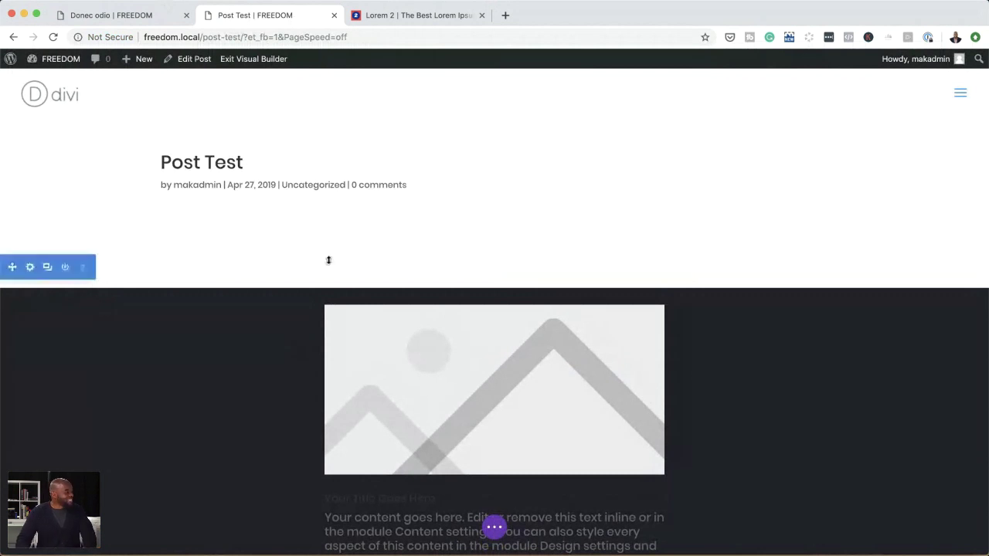
mouse_move(301, 302)
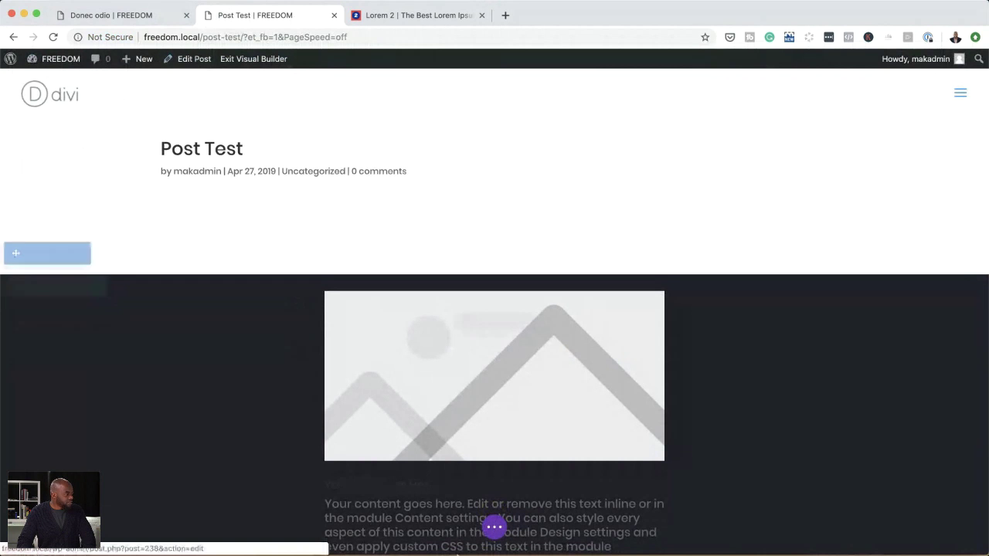
mouse_move(485, 527)
scroll(485, 528, down, 5)
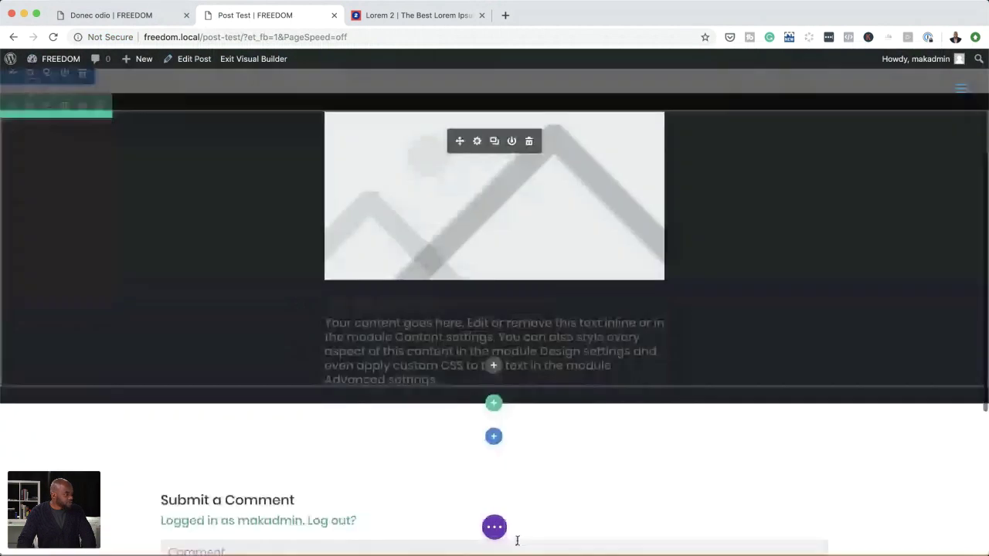
click(495, 527)
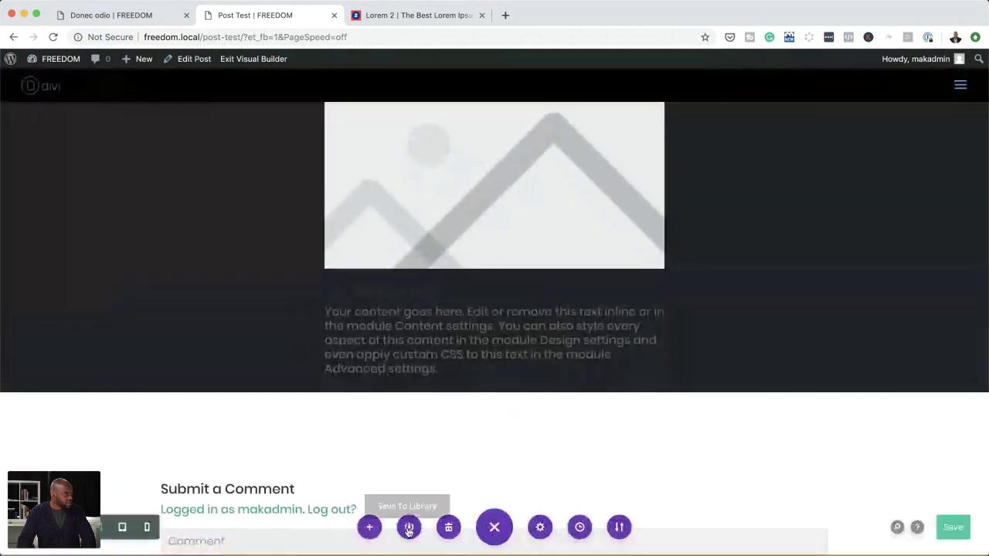
click(409, 528)
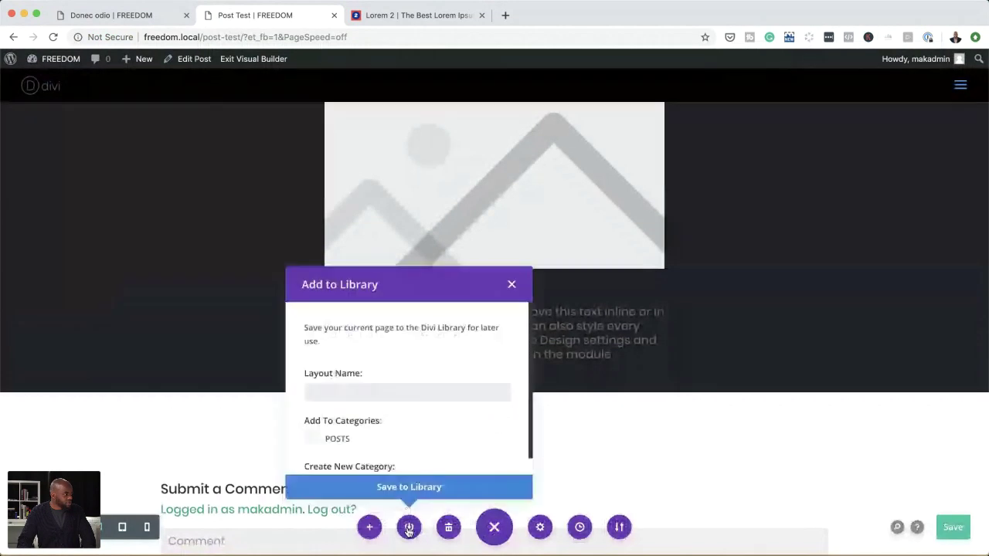
click(512, 286)
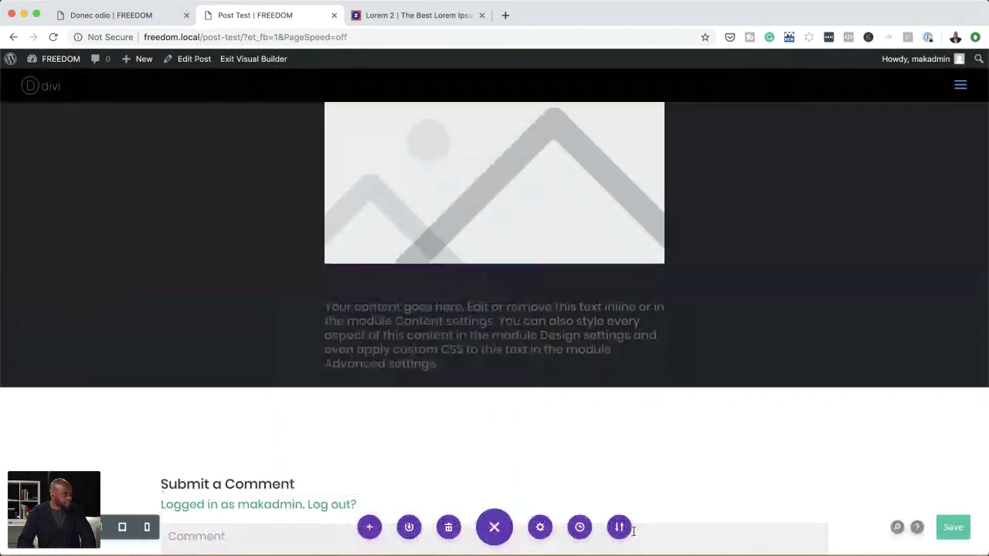
click(619, 528)
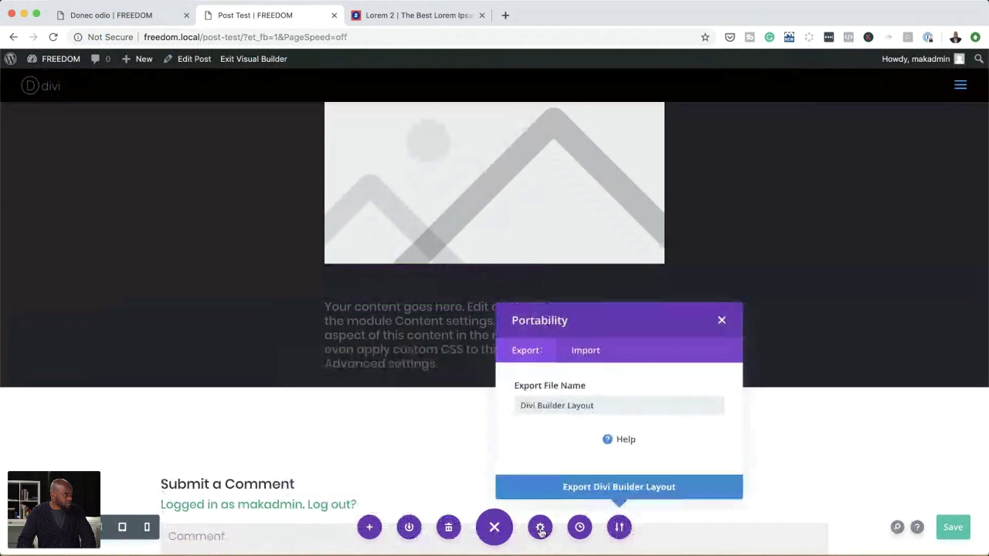
Replace the test post's content with the saved MAIN POST TEMPLATE layout, save it, and look through the reloaded post.
click(370, 529)
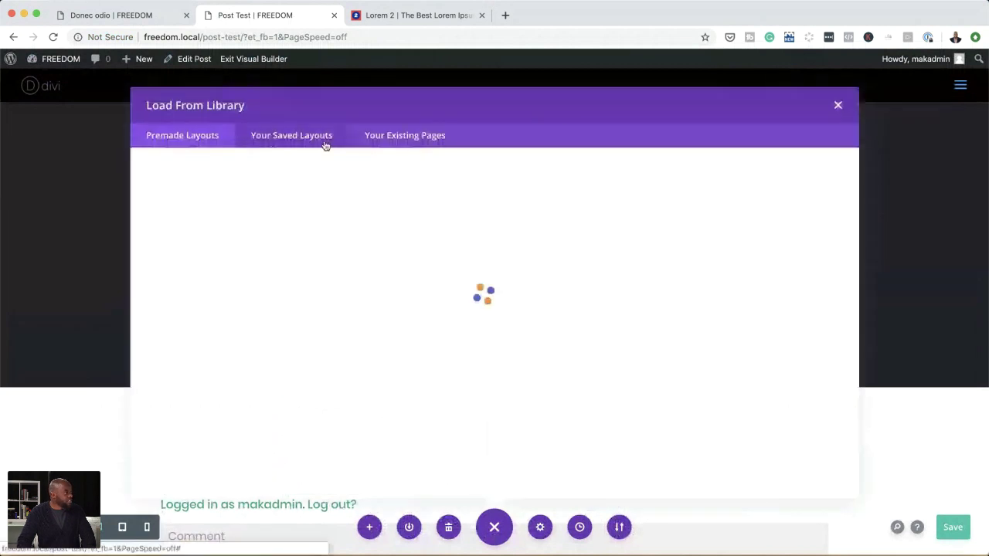
click(401, 136)
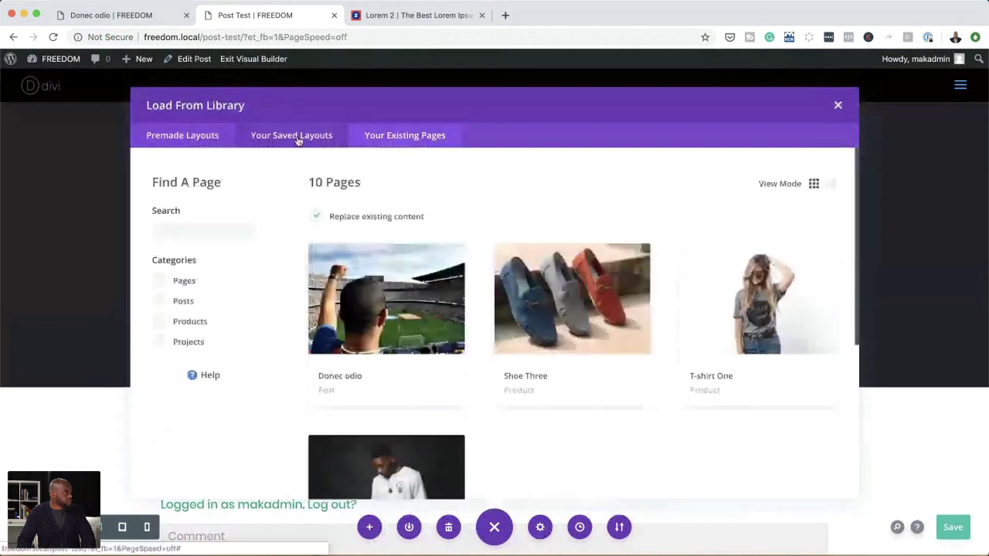
click(298, 136)
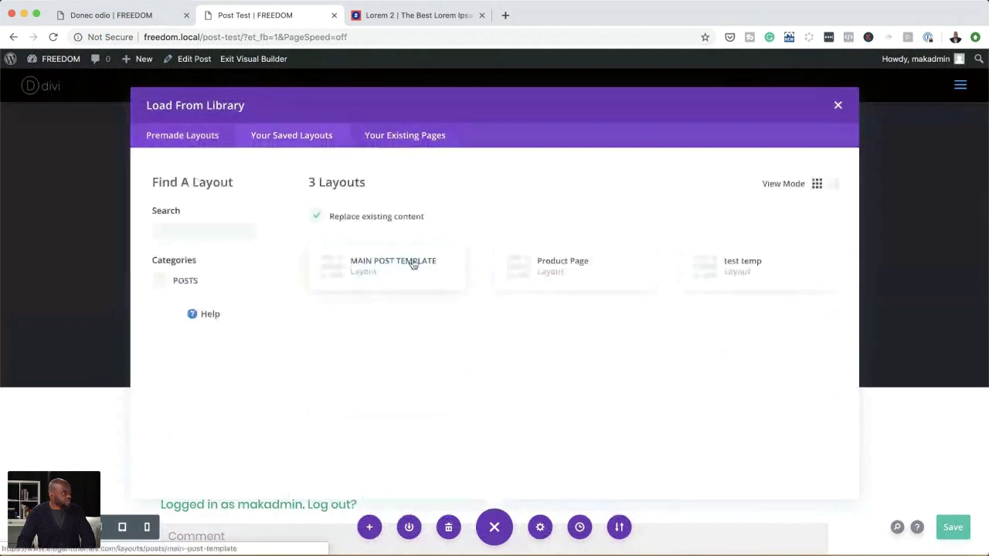
click(414, 264)
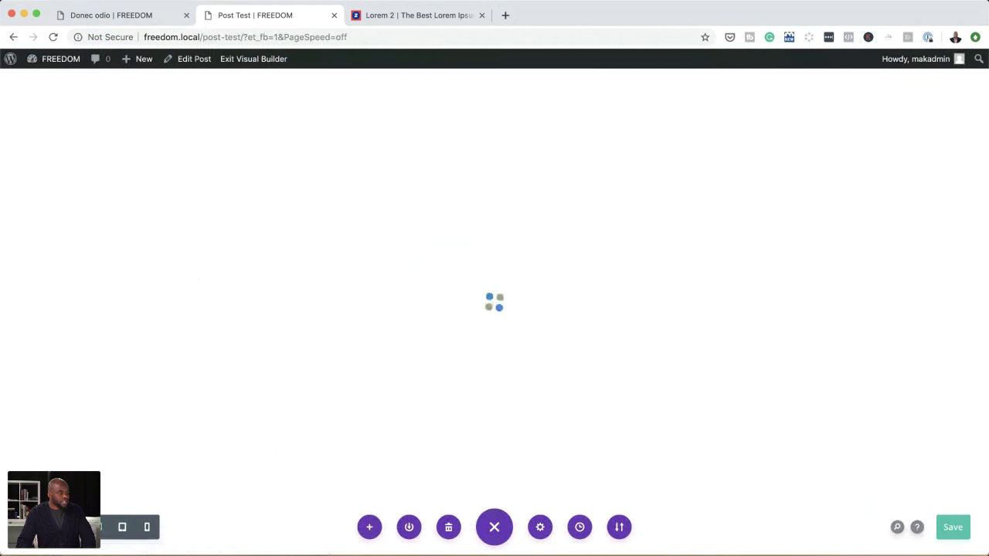
click(952, 529)
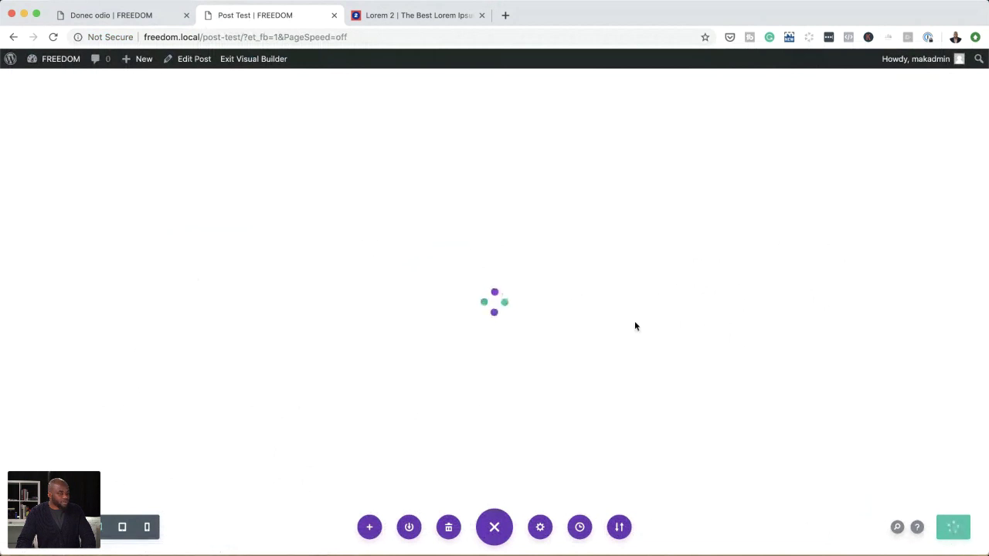
click(53, 38)
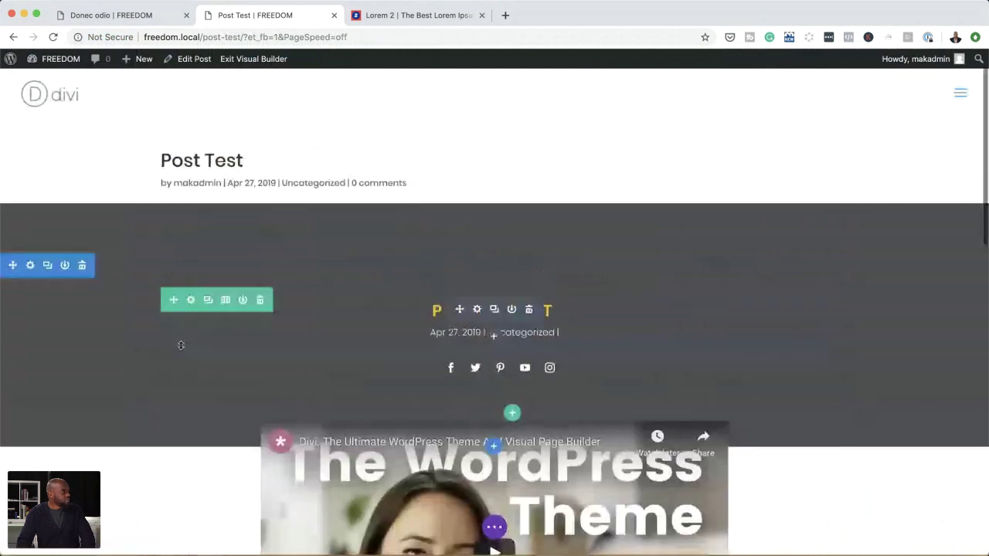
scroll(181, 345, down, 1)
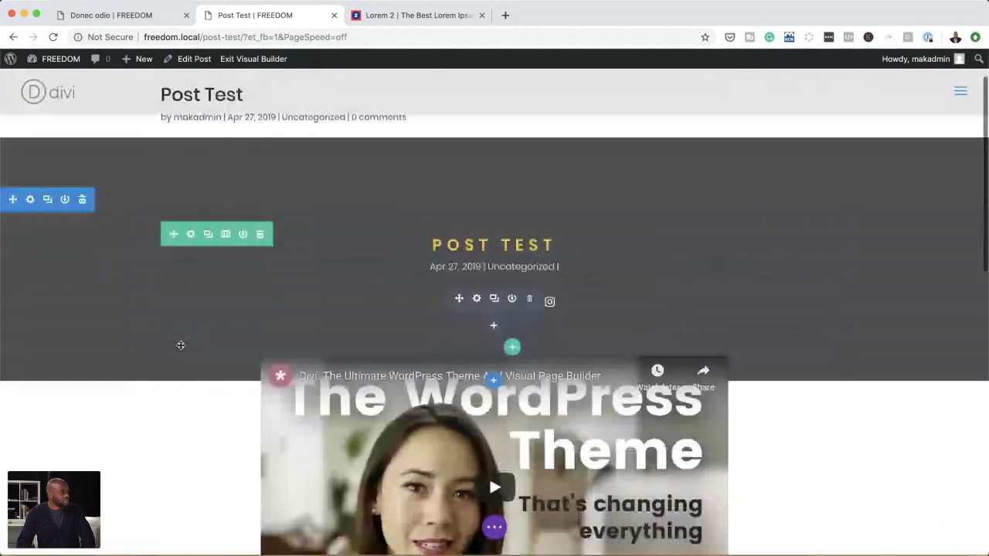
scroll(180, 345, down, 4)
scroll(181, 346, down, 10)
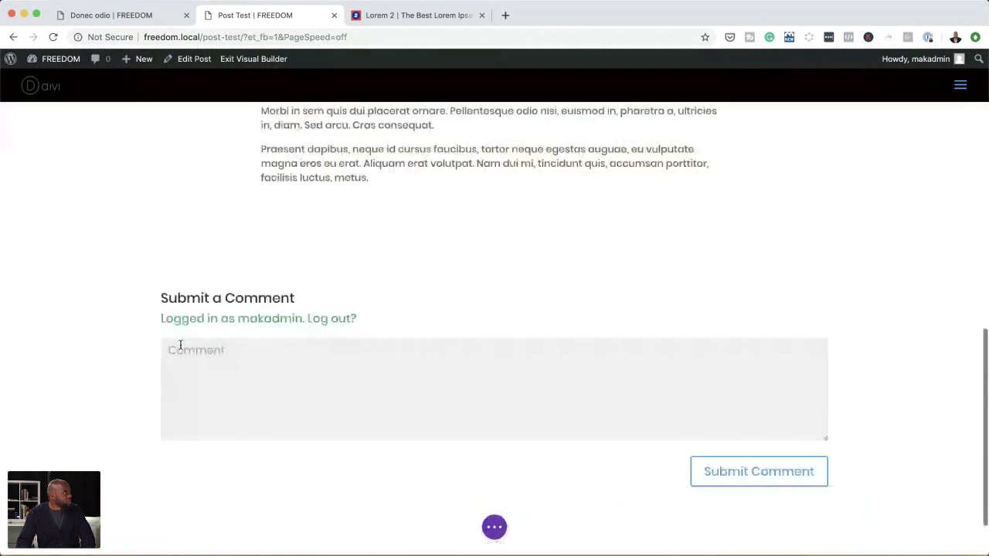
scroll(181, 346, up, 15)
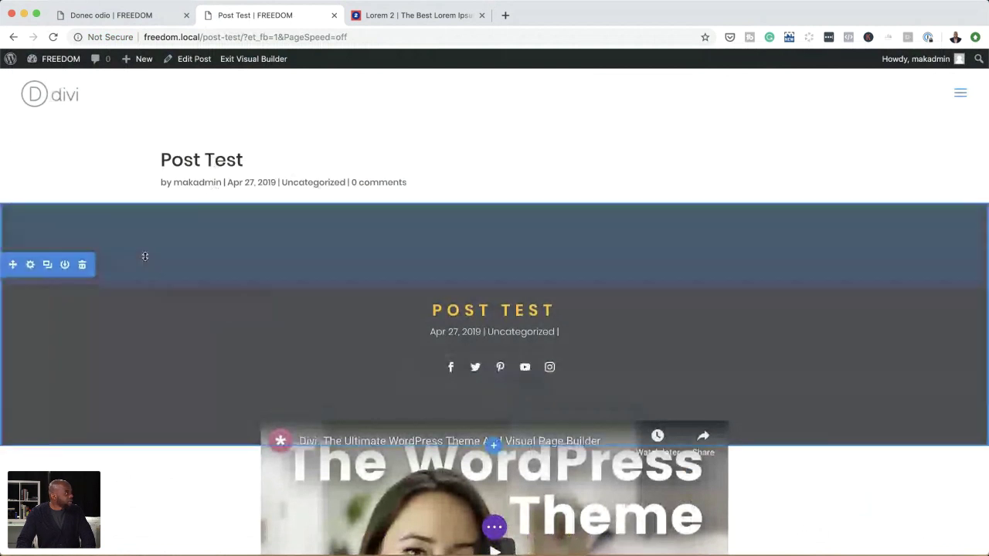
Return to the post's edit screen, rename the post "Post Test TWO" and update it.
click(191, 59)
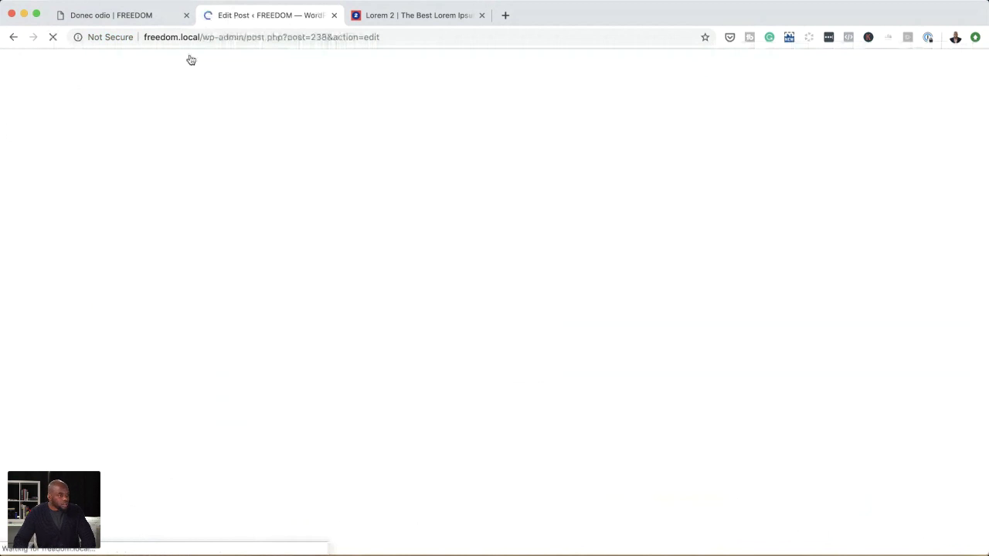
scroll(850, 505, down, 5)
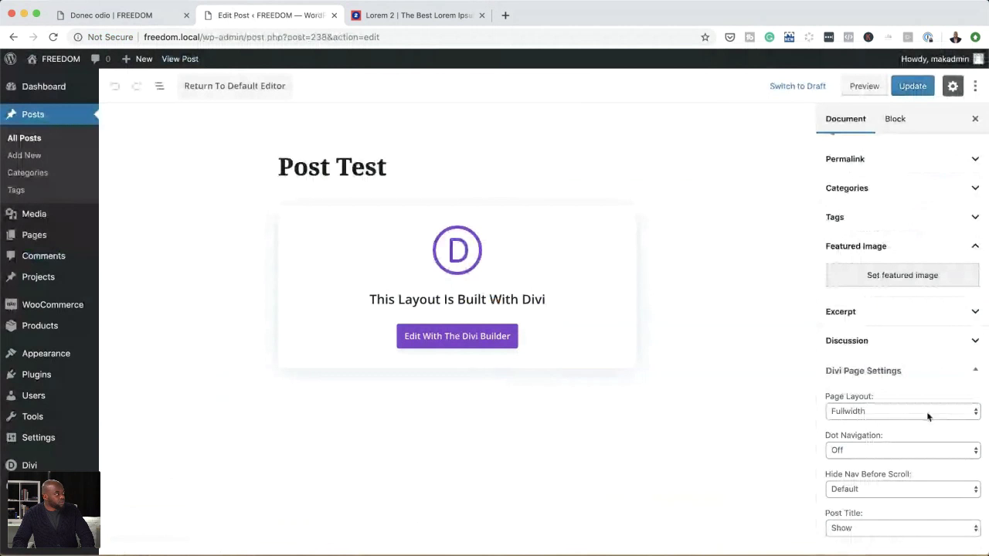
click(400, 161)
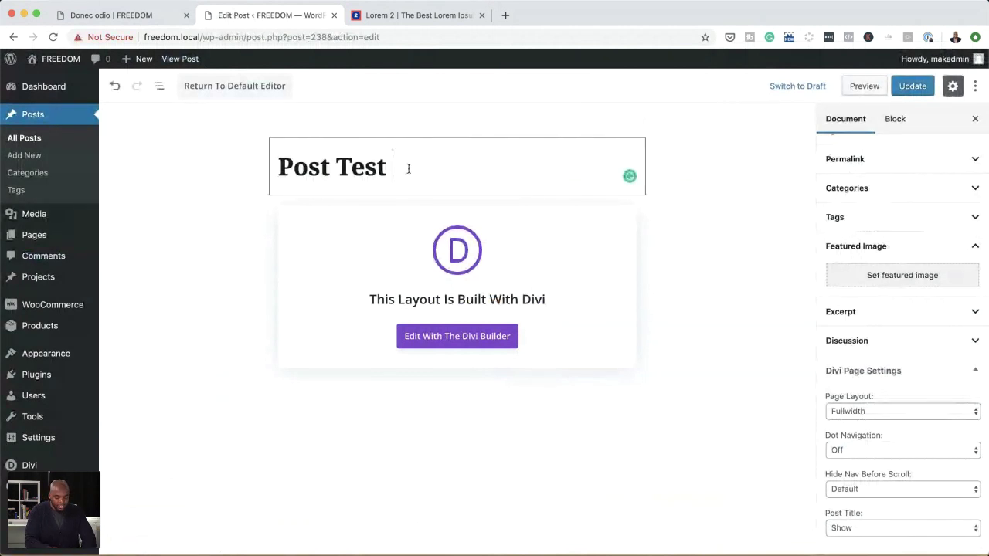
text(TWO)
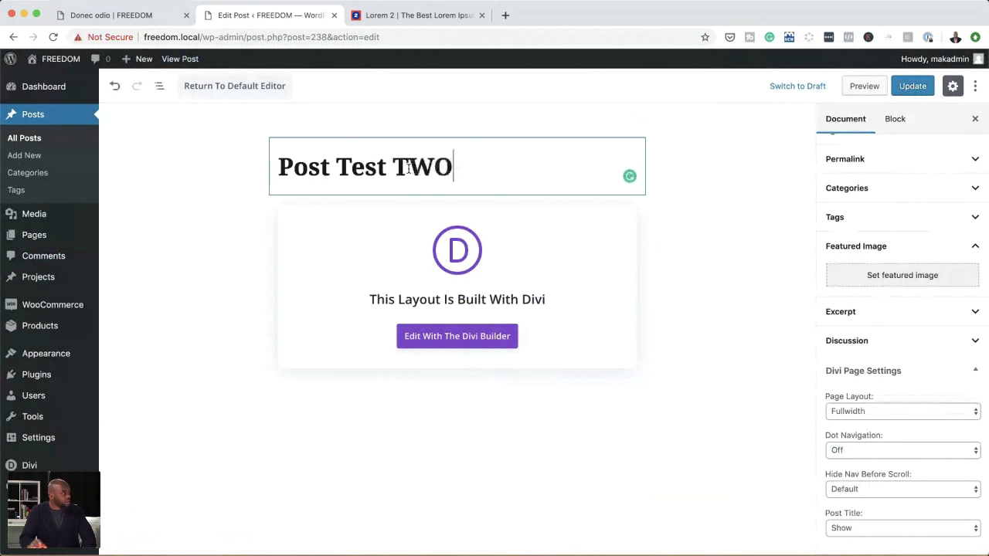
click(522, 326)
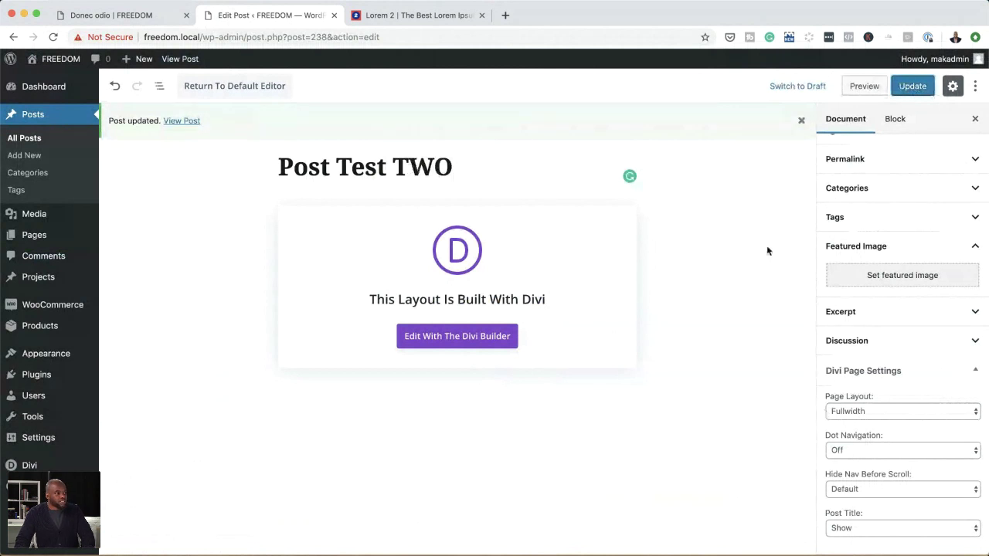
Set barcelona-buildings-city-1388030-1.jpg from the media library as the post's featured image and update the post.
click(901, 277)
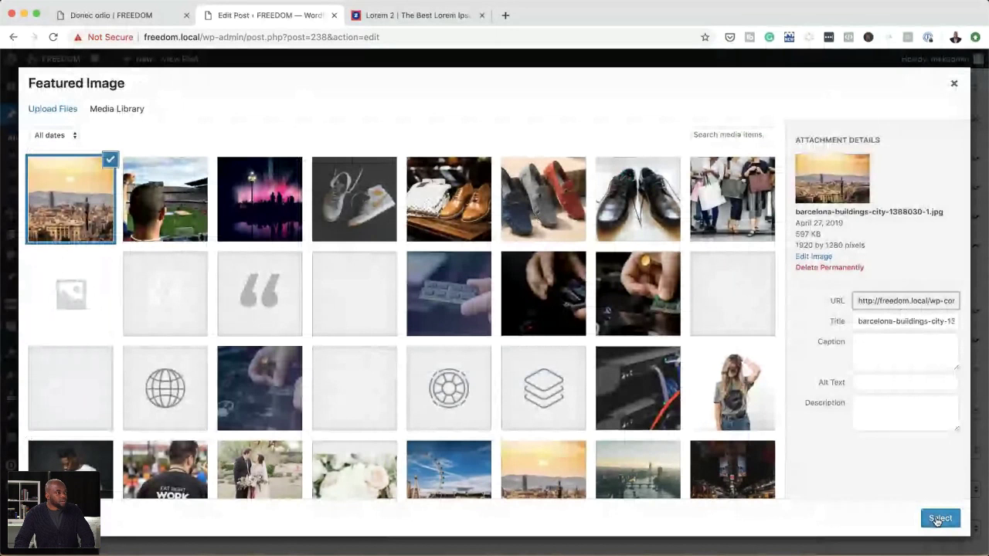
click(938, 519)
click(912, 86)
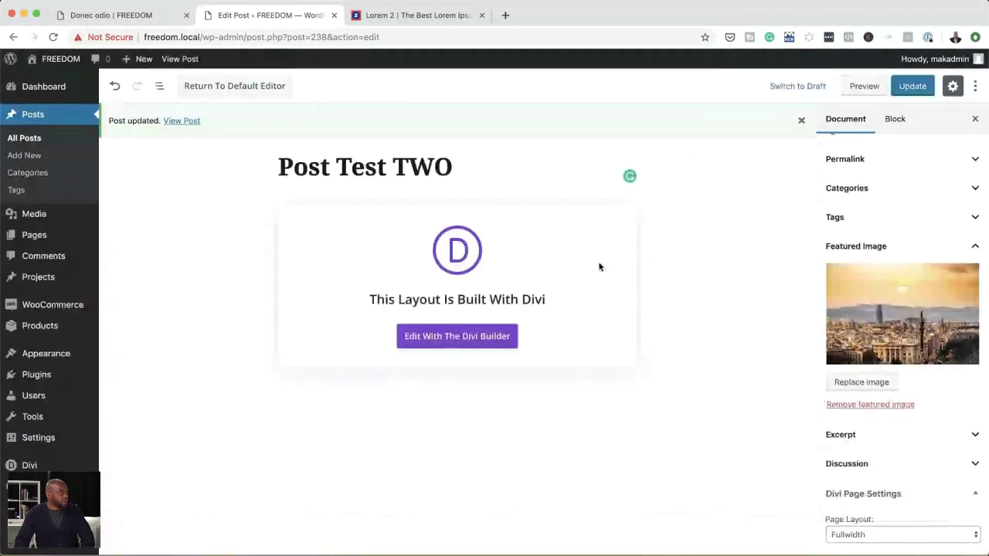
Reopen the post in the Divi Builder and examine how the featured image and title show in the template's header, video and body.
click(479, 337)
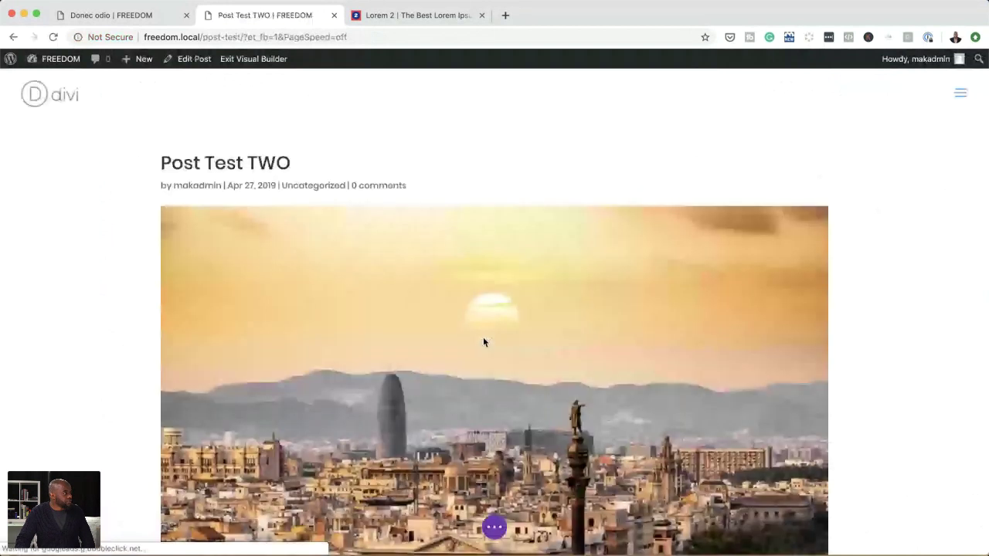
scroll(334, 379, down, 1)
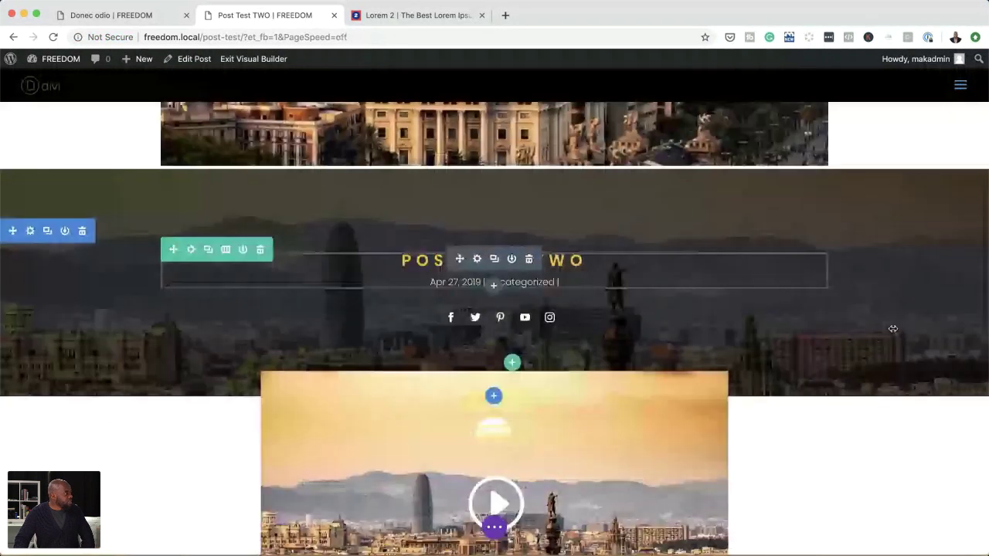
scroll(160, 232, up, 5)
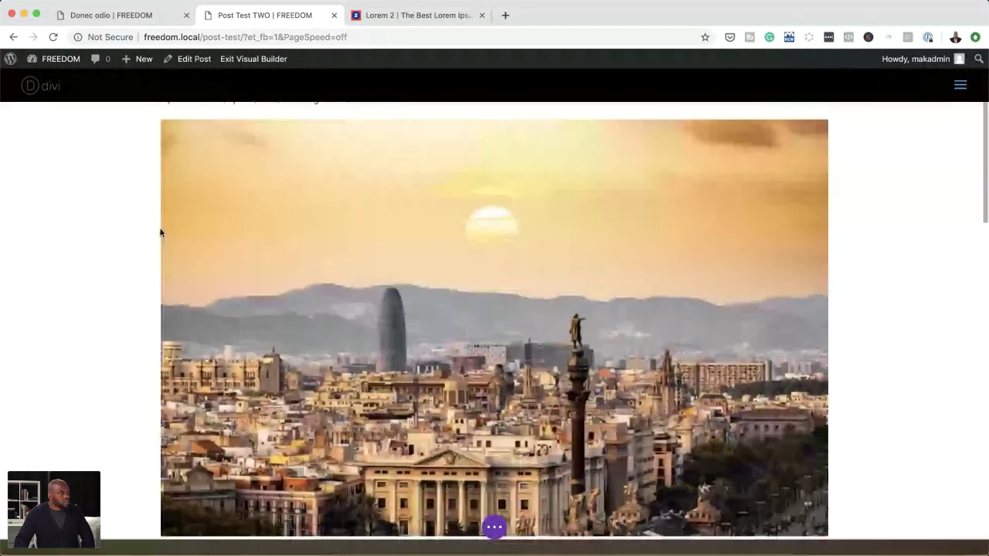
scroll(160, 231, up, 2)
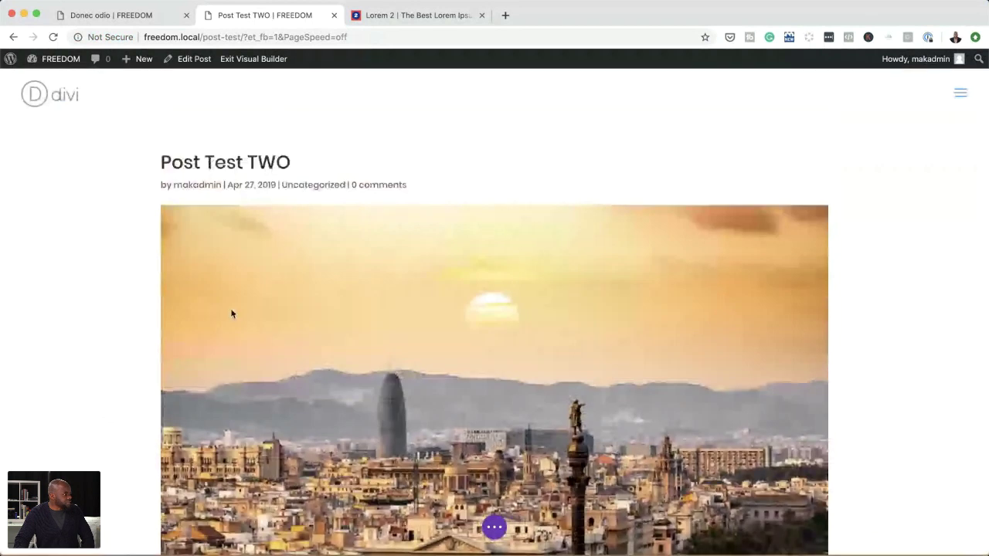
scroll(231, 311, down, 15)
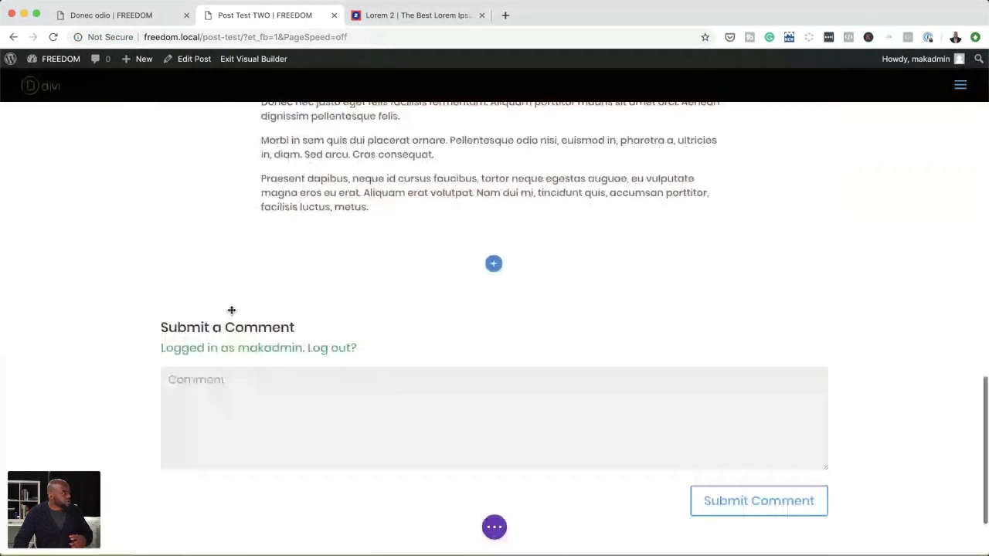
scroll(234, 315, up, 4)
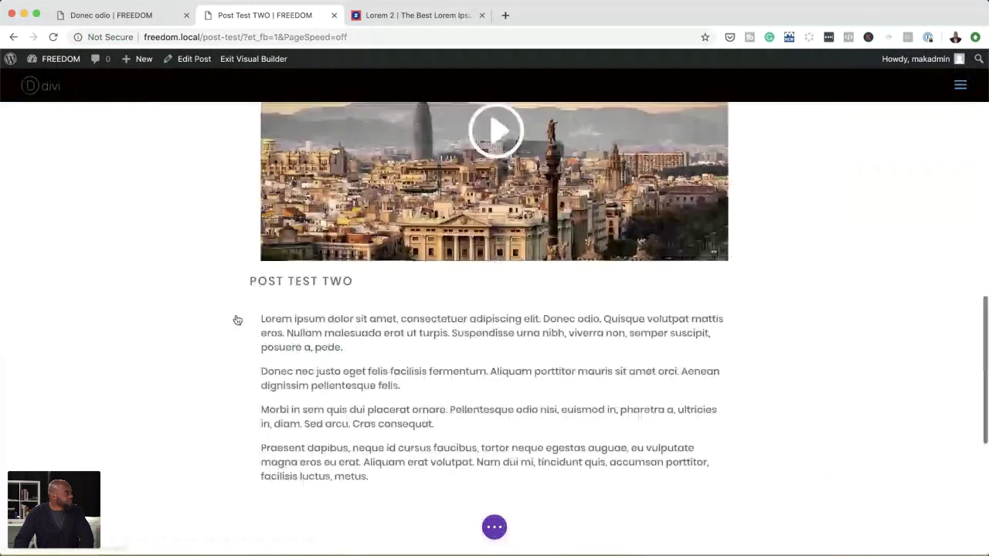
scroll(238, 320, up, 5)
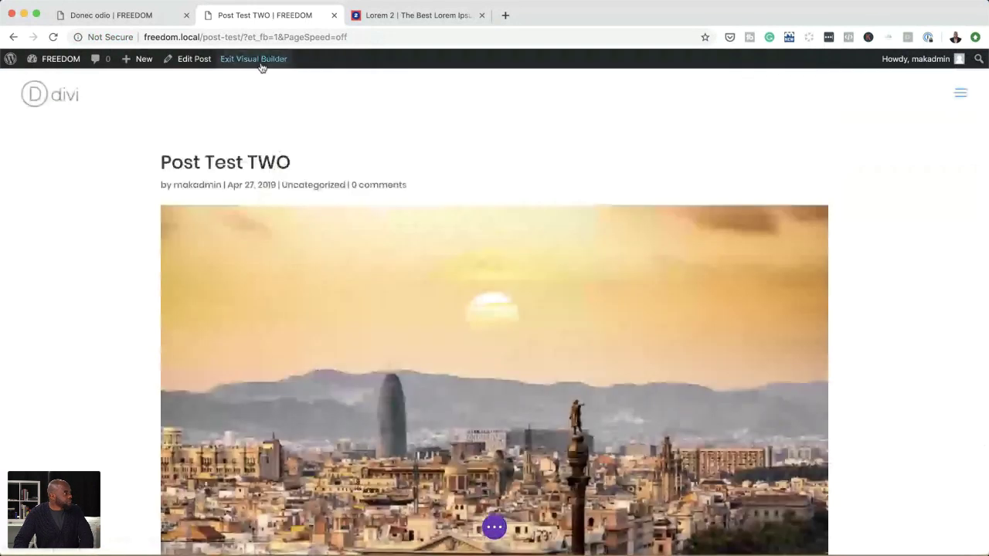
Leave the builder and start a new post titled "mak post 2", bringing its Divi page settings into view.
click(193, 60)
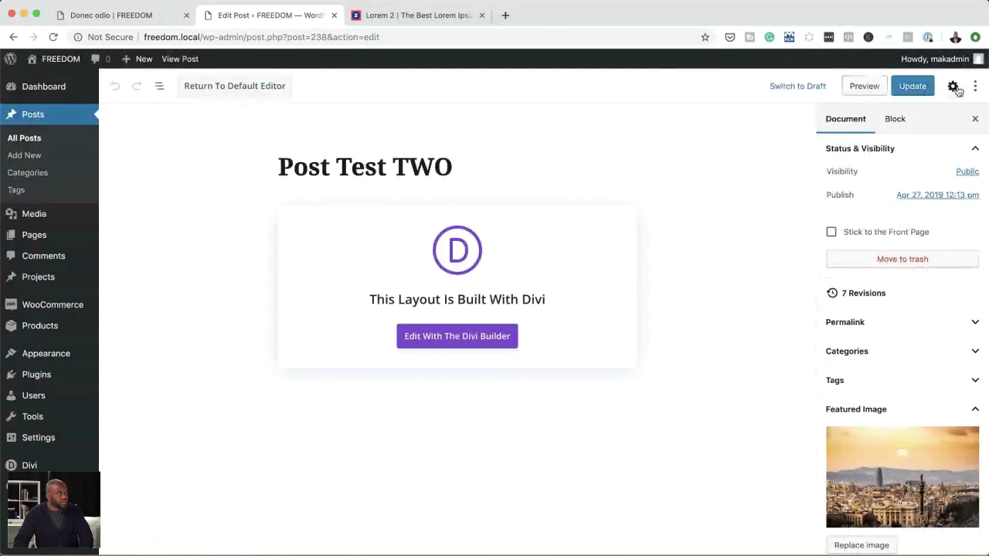
click(31, 157)
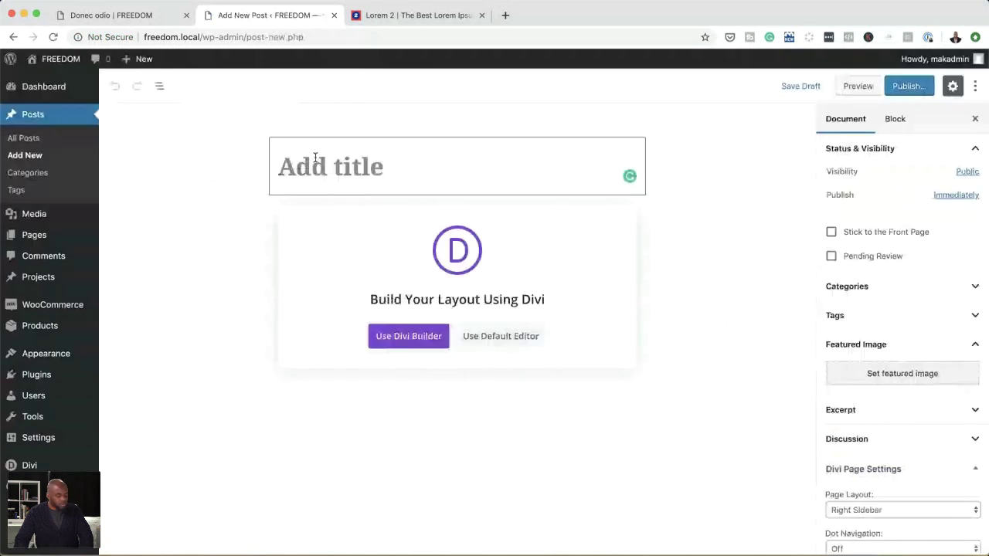
click(319, 169)
text(mak po)
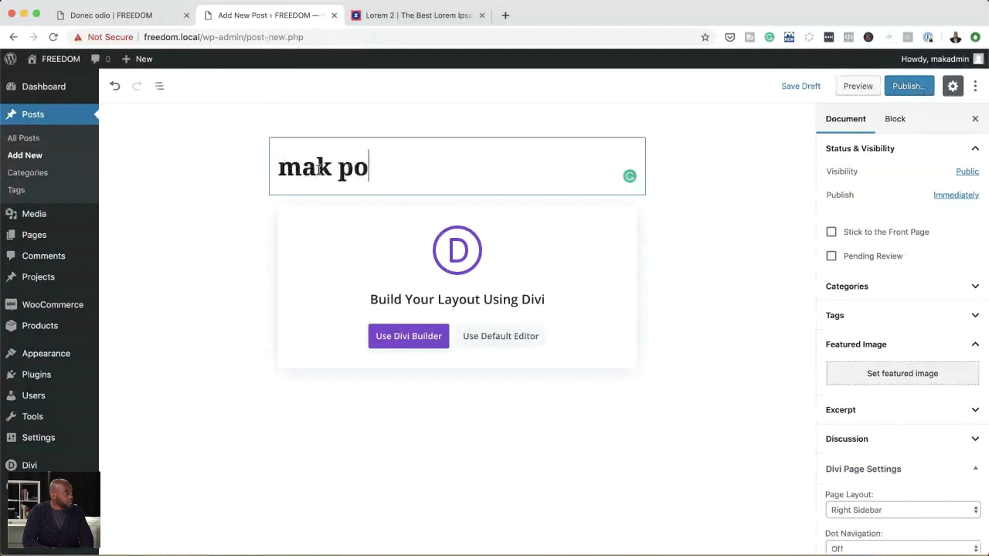
text(st 2)
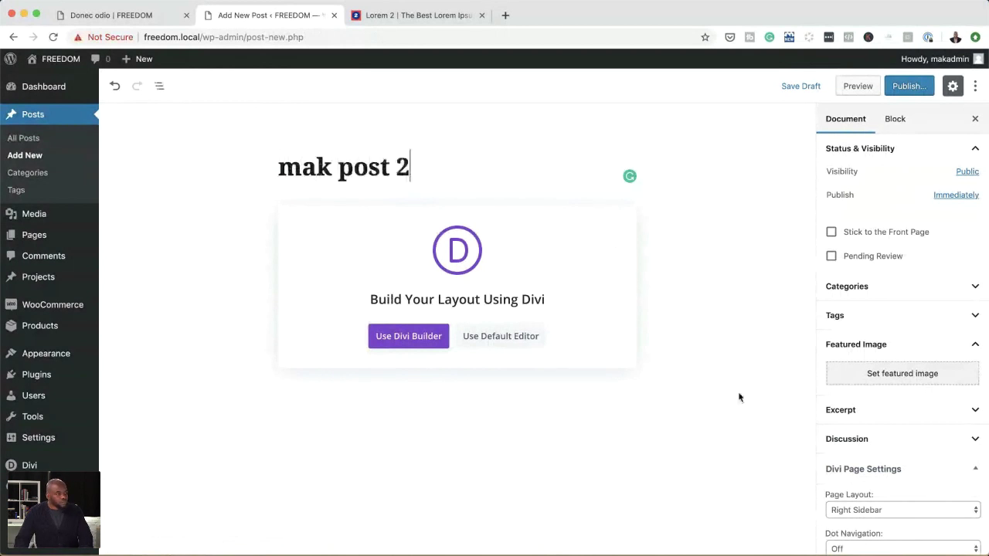
scroll(898, 514, down, 3)
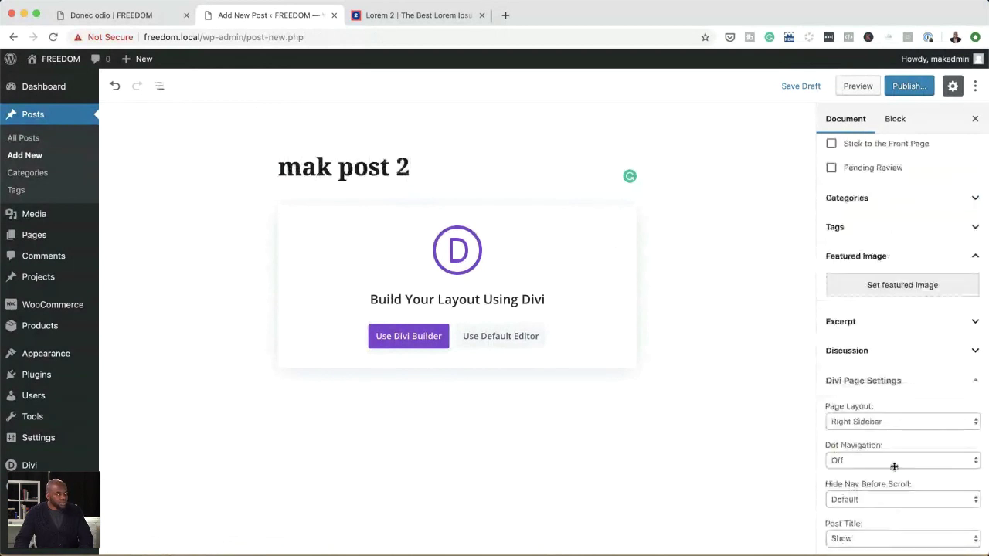
Set the page layout to No Sidebar and the post title to Hide in the Divi page settings.
click(888, 411)
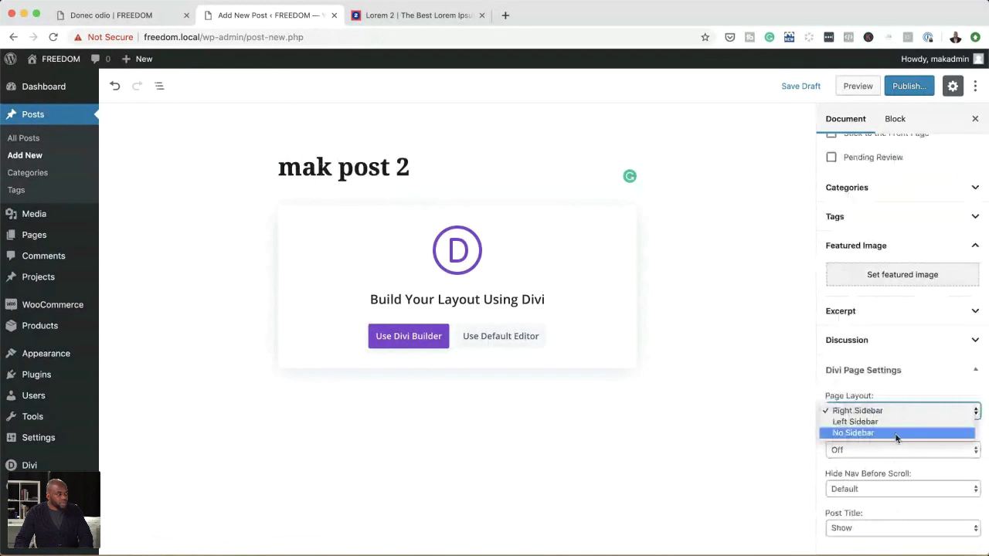
click(768, 432)
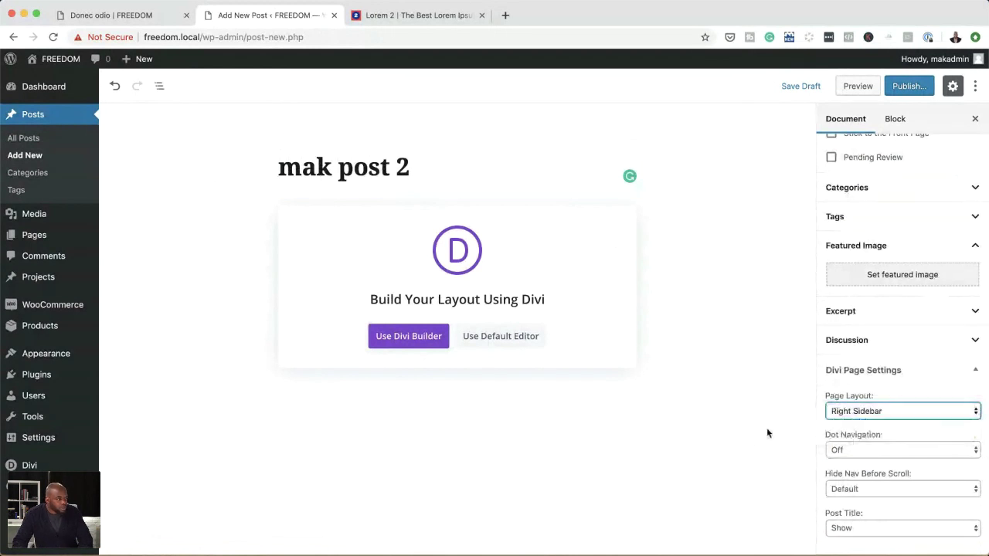
click(931, 411)
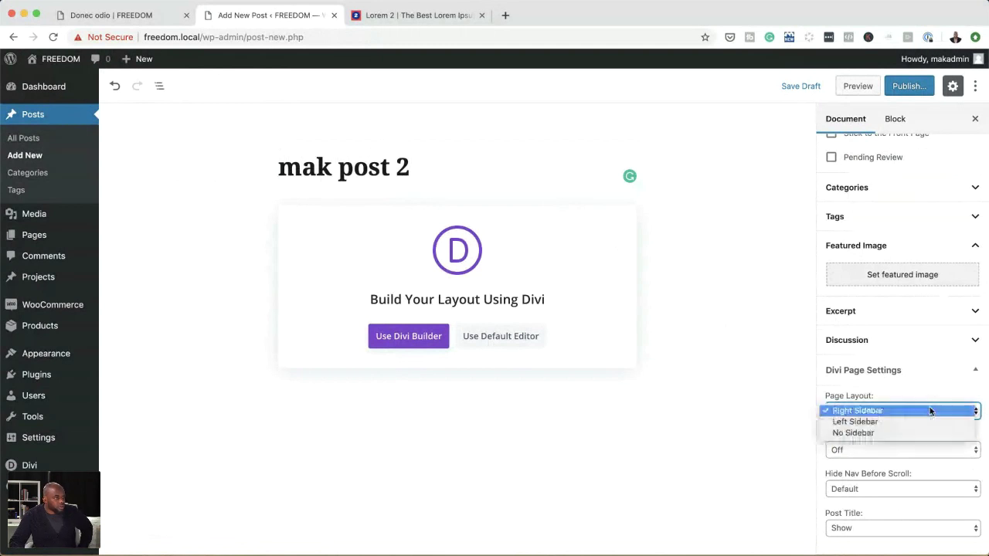
click(932, 438)
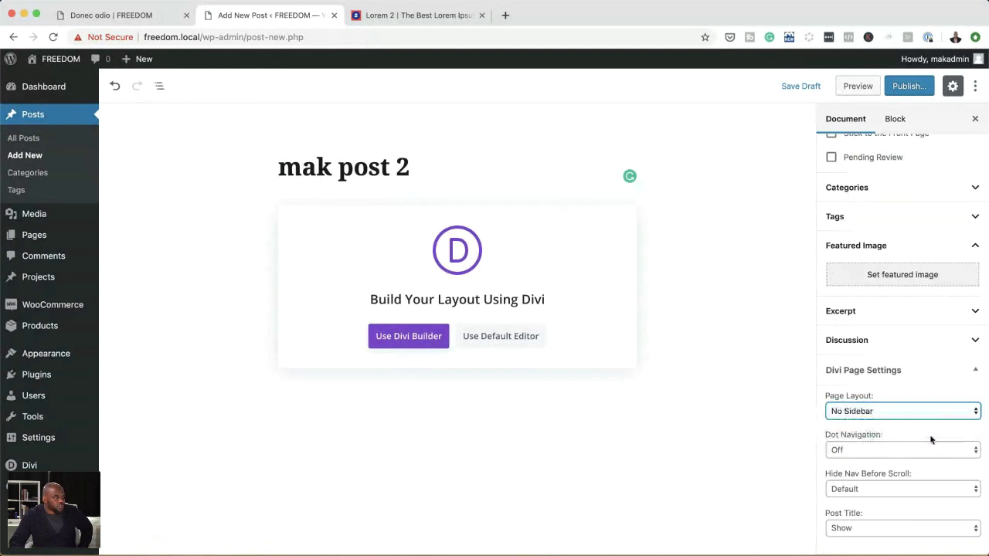
click(931, 529)
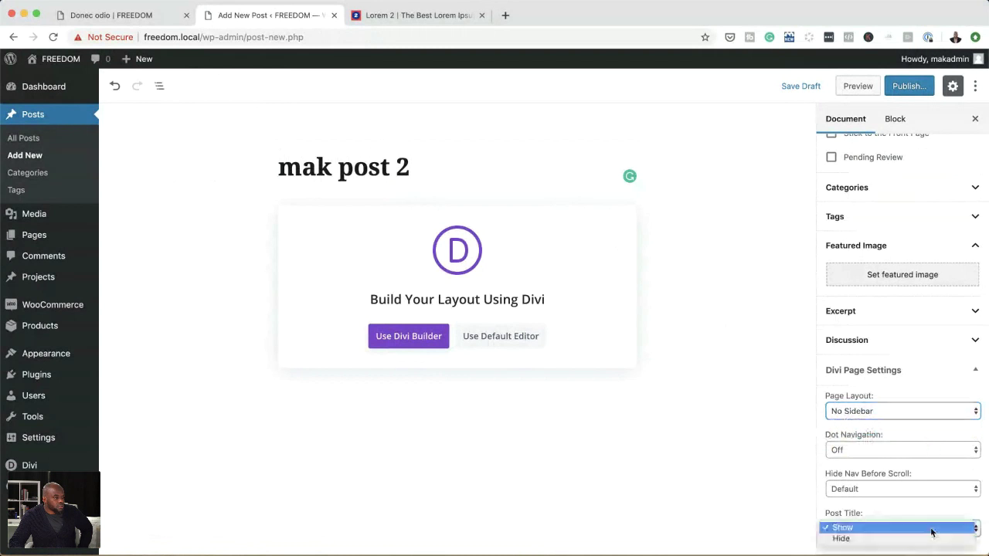
click(934, 541)
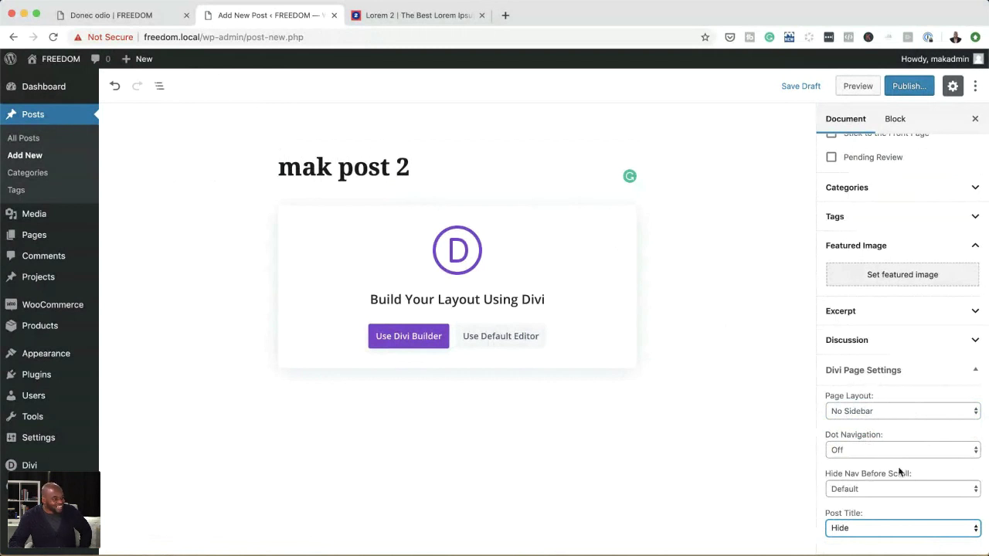
scroll(900, 471, up, 1)
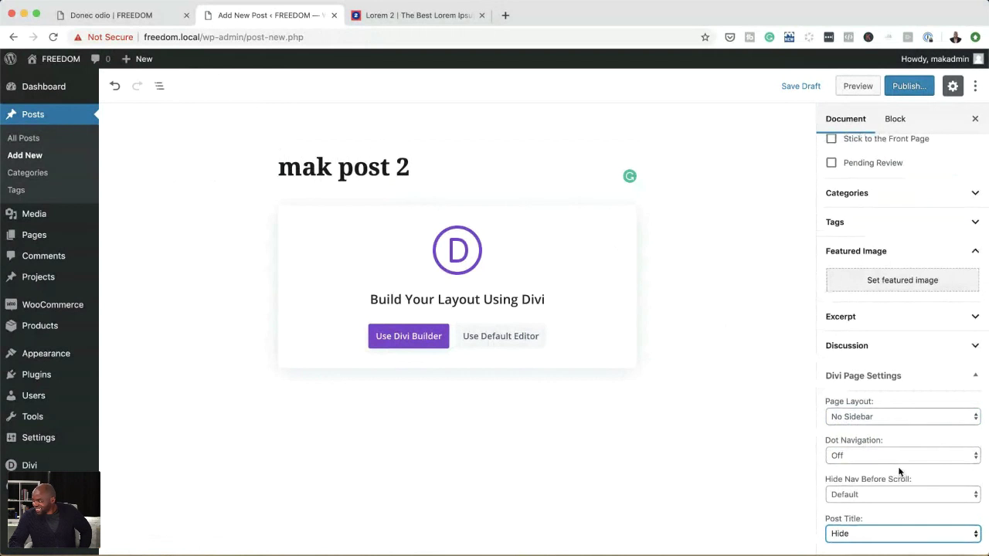
scroll(900, 471, down, 1)
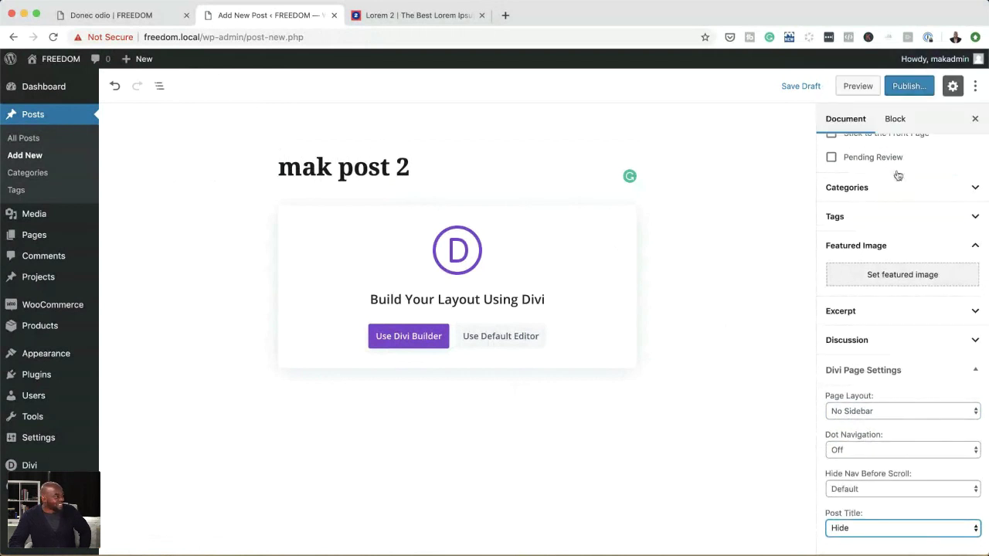
Reload the new post screen to discard the unsaved draft and check the page layout options in the Divi page settings.
click(52, 36)
click(585, 192)
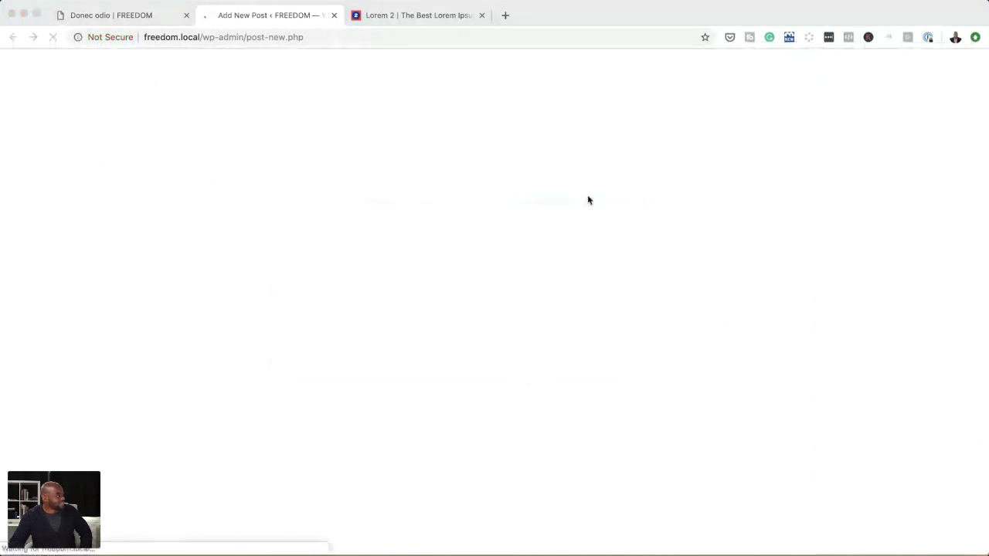
scroll(865, 432, down, 2)
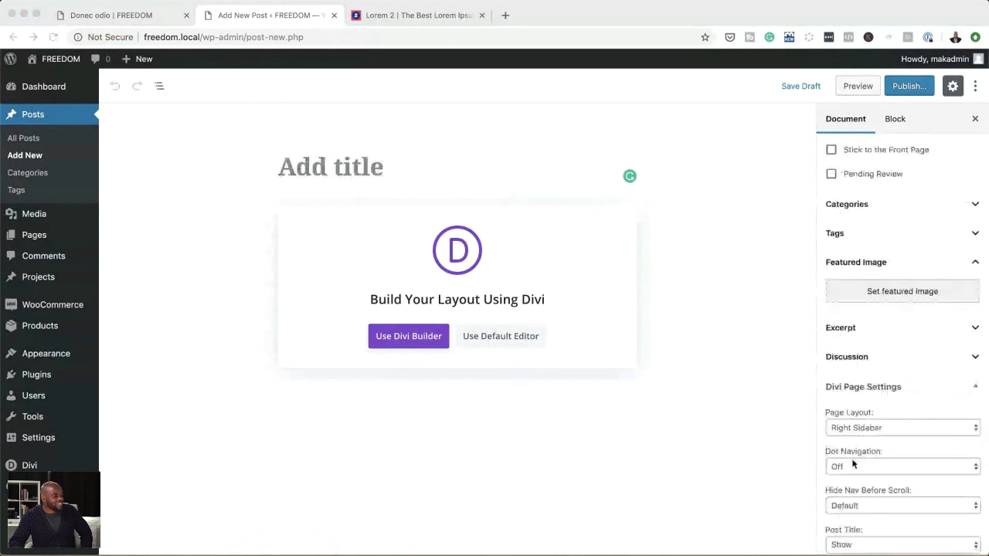
click(865, 431)
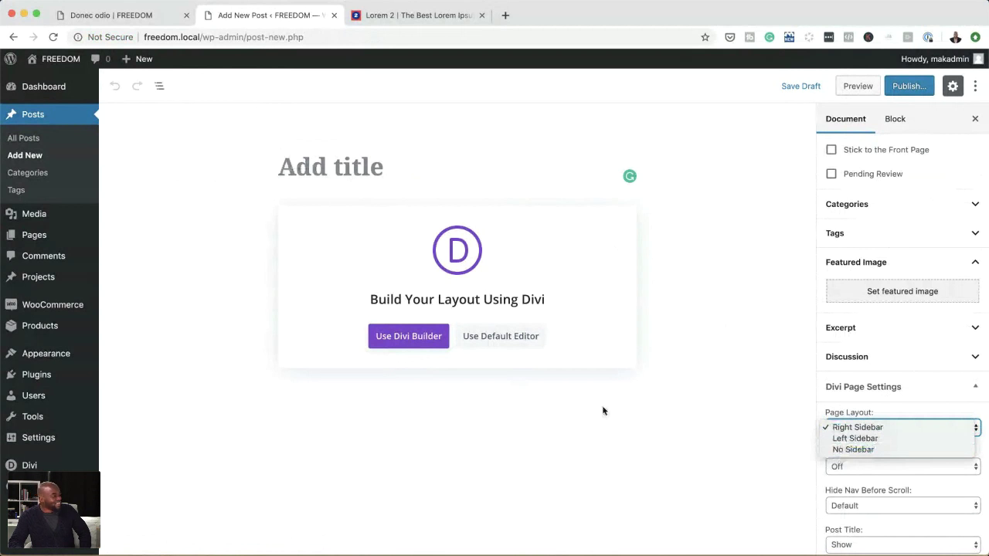
click(506, 383)
Title the new post "MAK POST" and start building it from scratch in the Divi Builder.
click(309, 165)
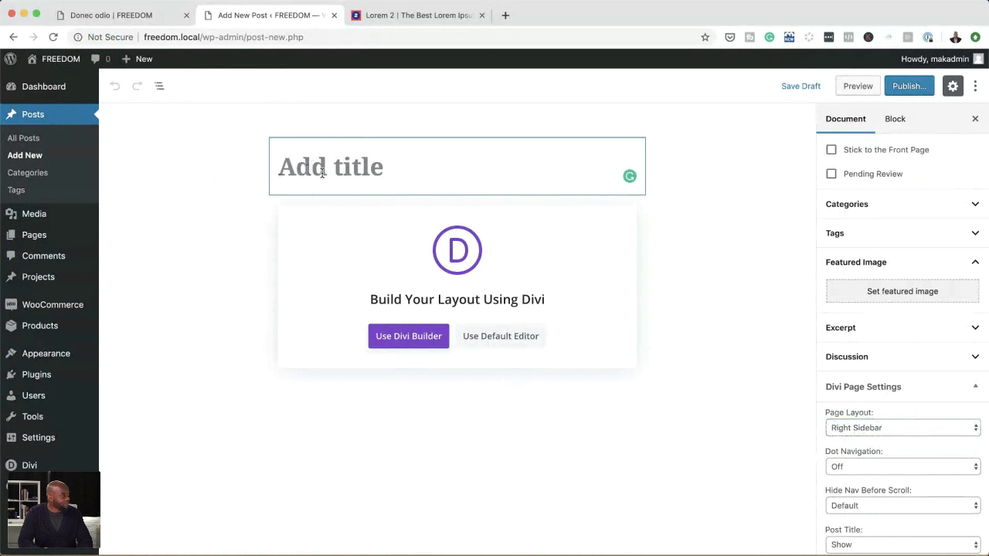
text(MA)
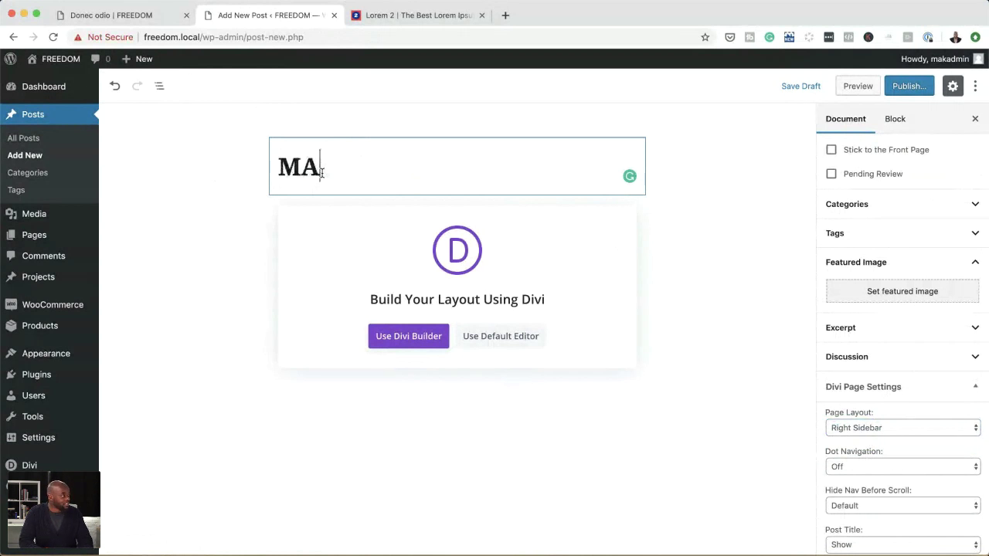
text(K POST)
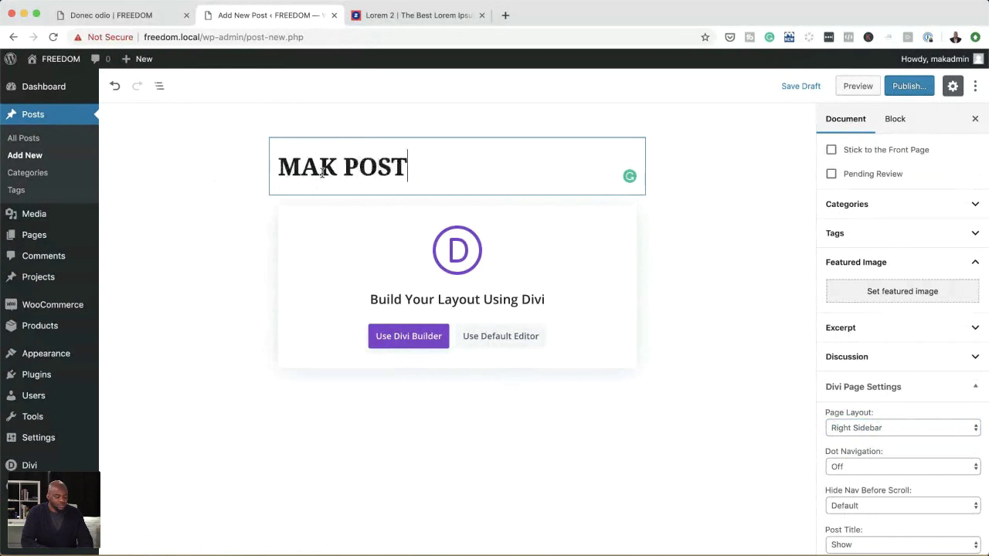
click(434, 345)
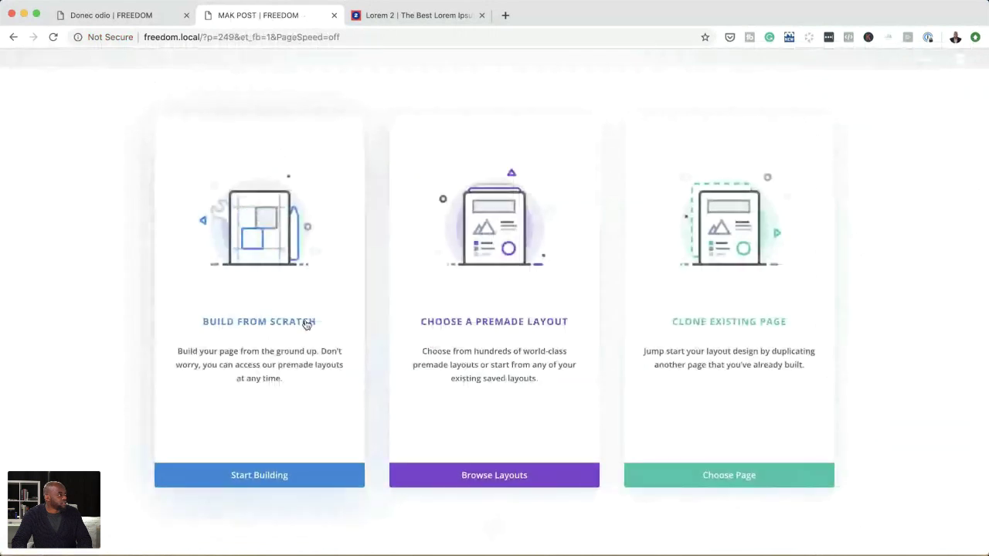
click(307, 324)
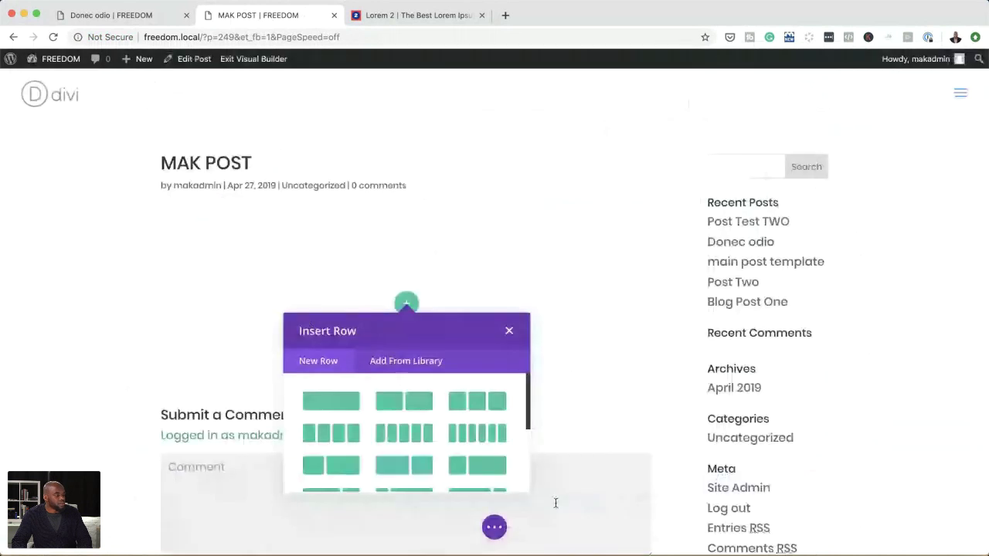
Return to the post's edit screen and examine the page layout options in the Divi page settings.
click(809, 242)
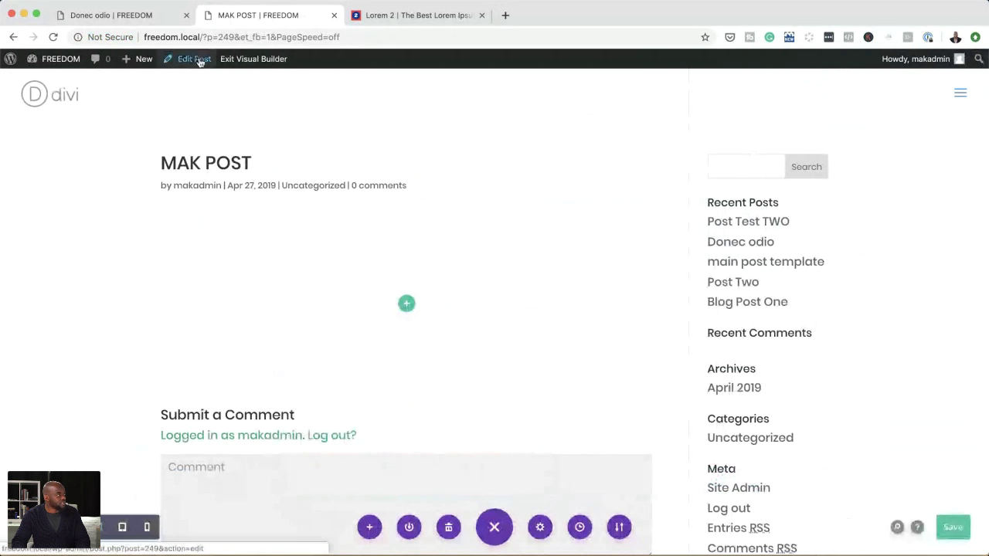
click(197, 59)
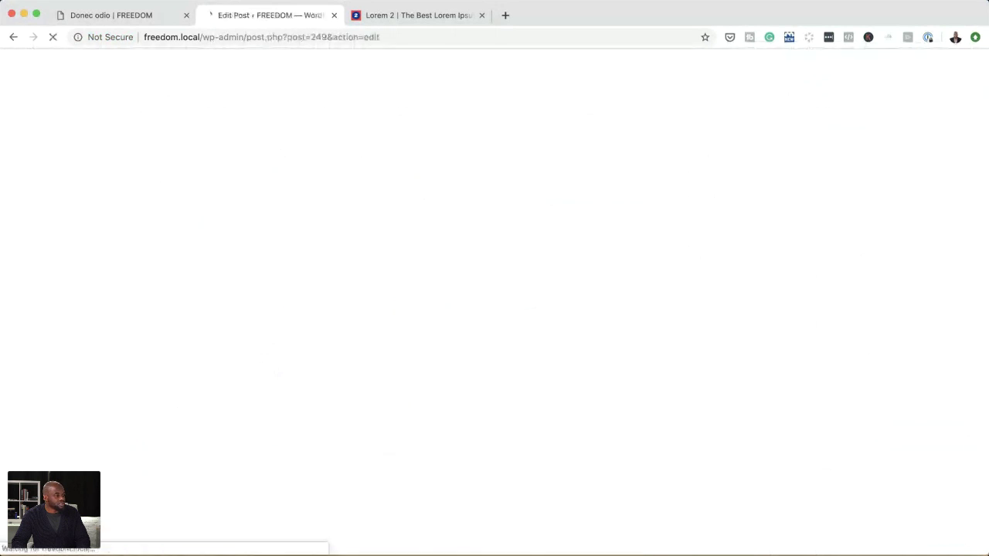
scroll(867, 416, down, 3)
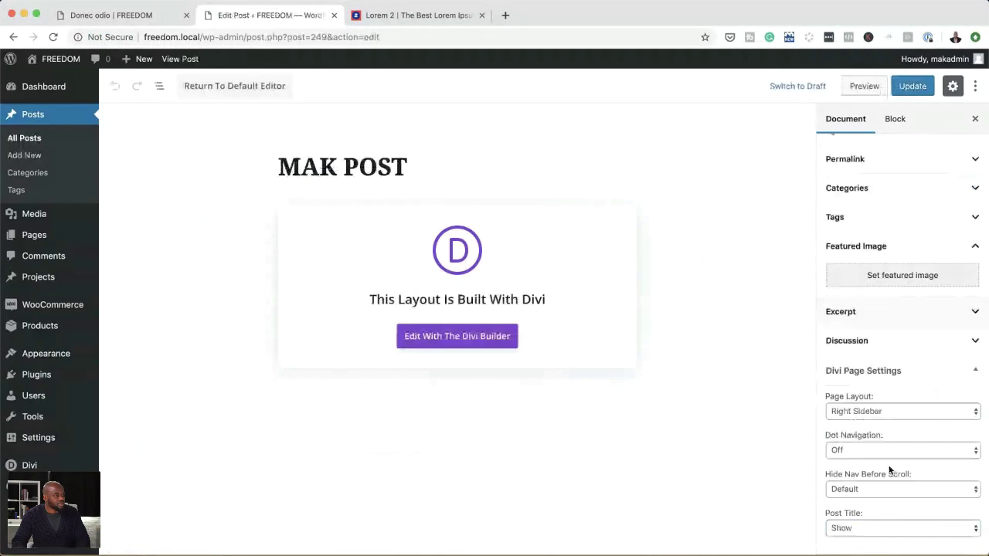
click(867, 412)
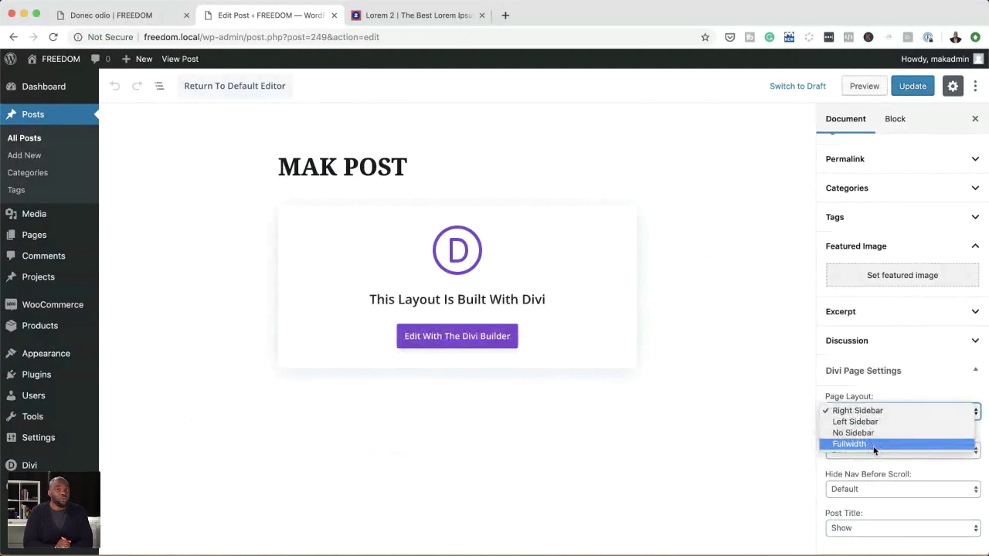
click(825, 375)
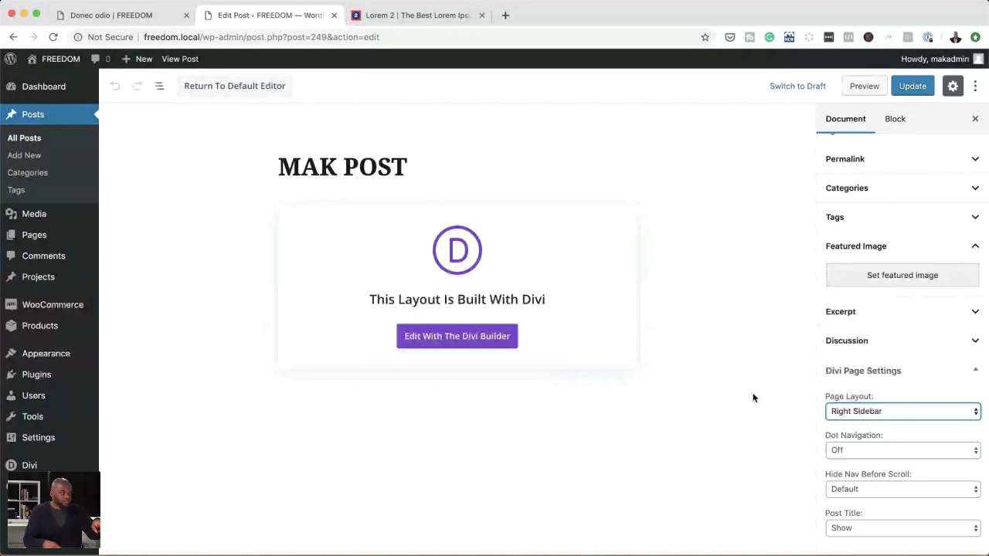
click(885, 412)
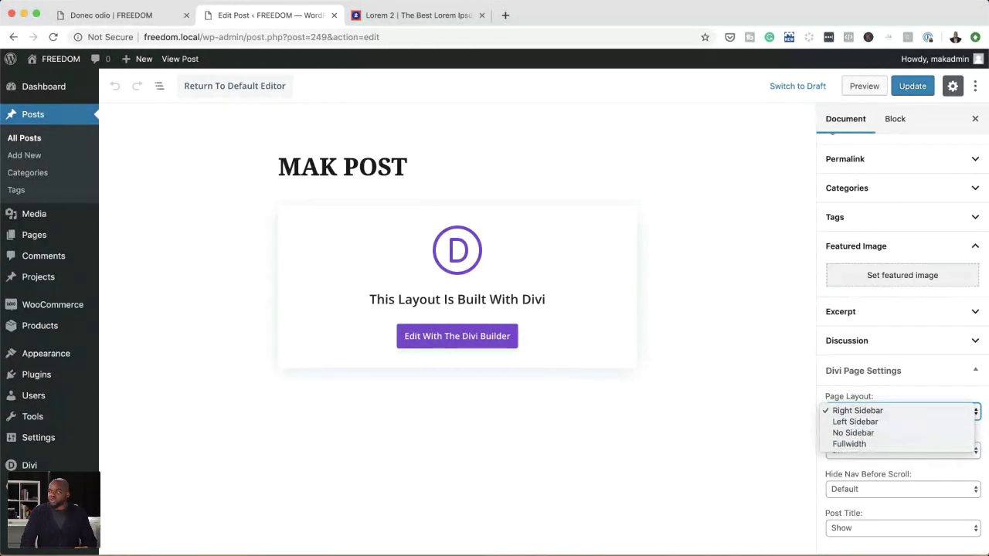
key(Escape)
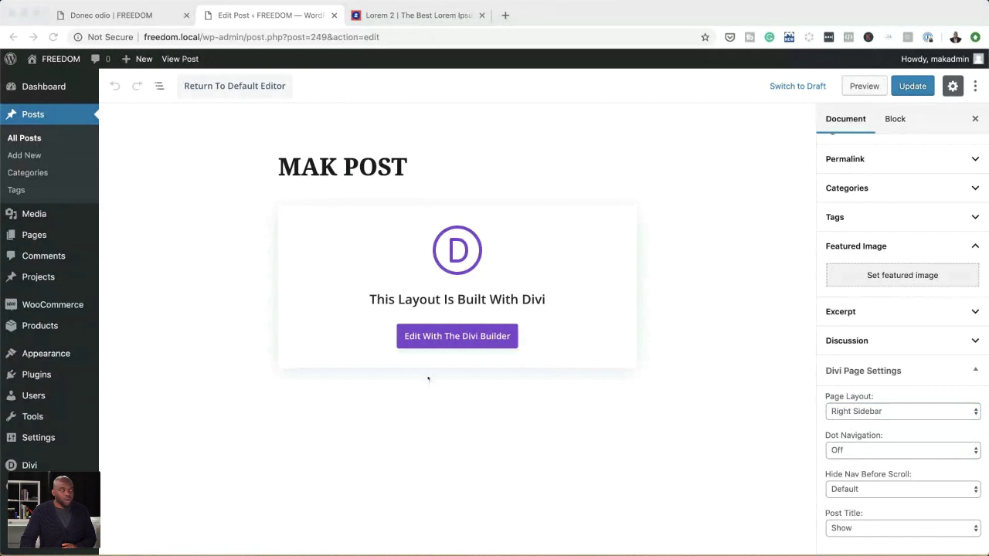
click(687, 397)
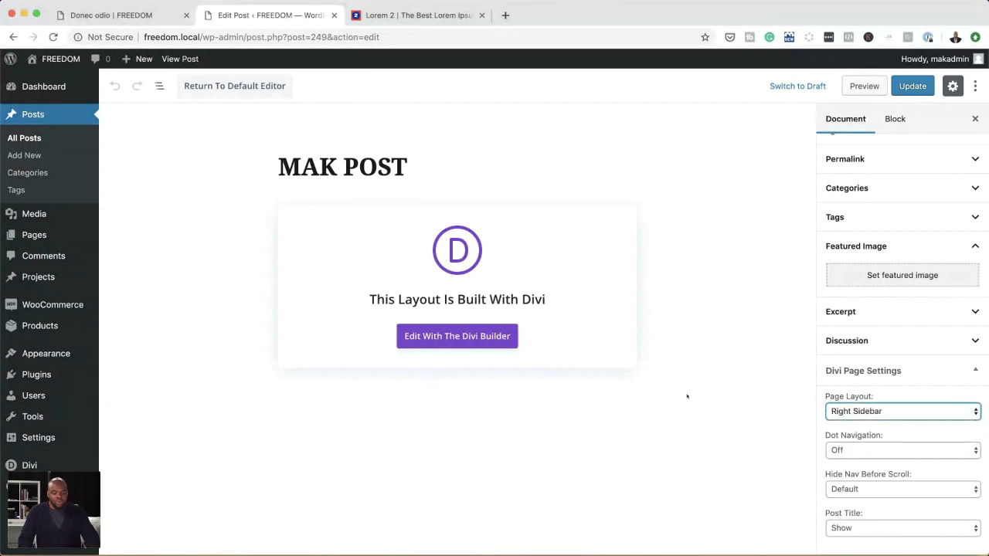
Rename the post "MAK POST TEMPLATE", accepting the suggested spelling for the last word.
click(453, 165)
text(TE)
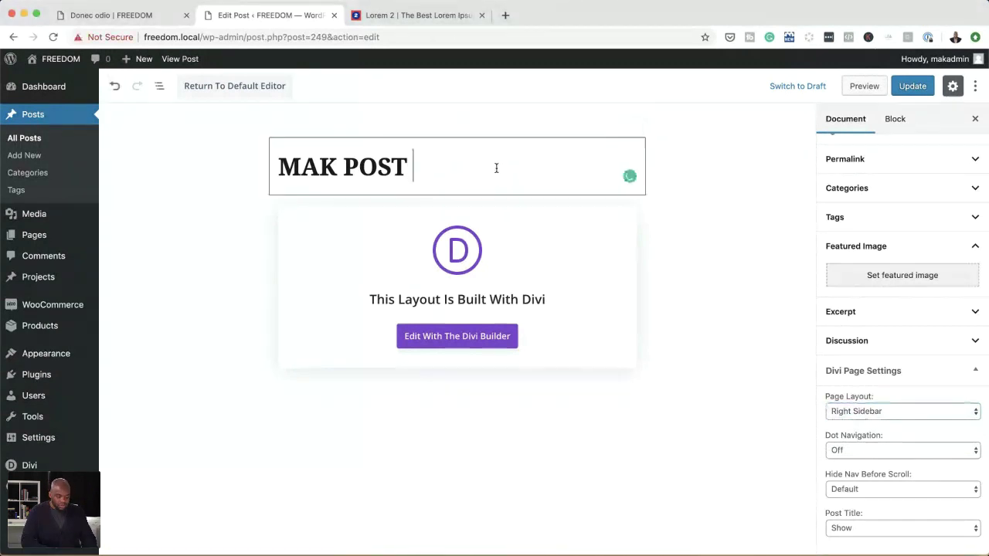
text(MPALTE)
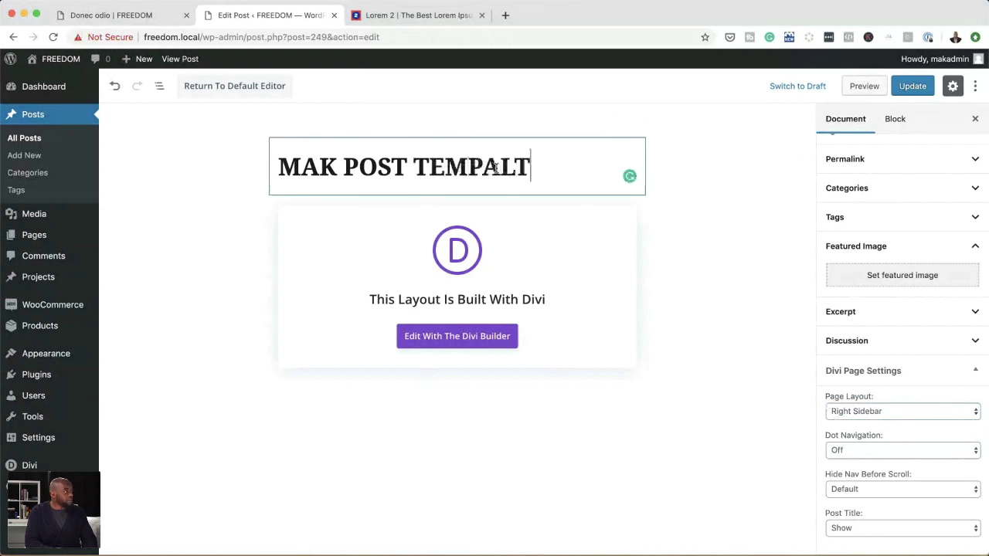
click(737, 227)
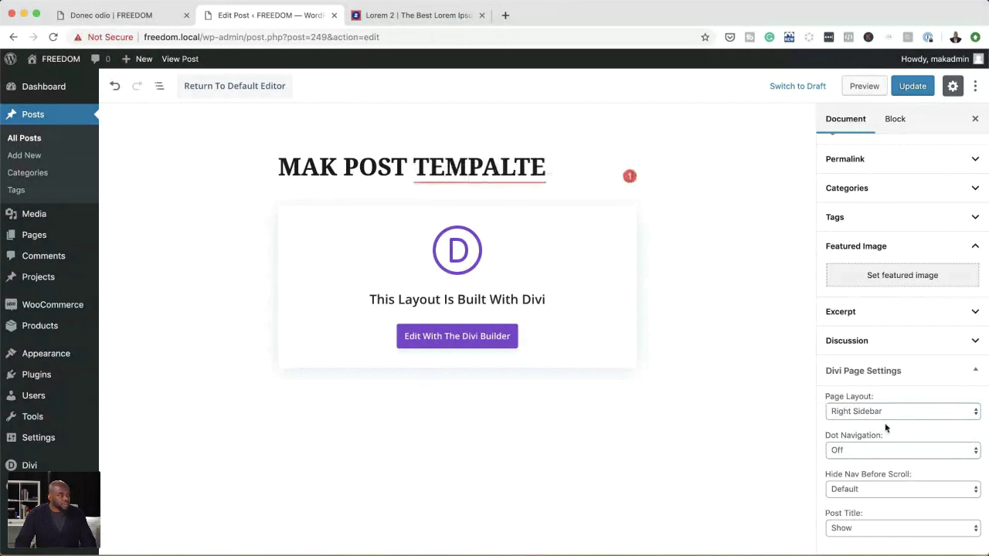
click(516, 166)
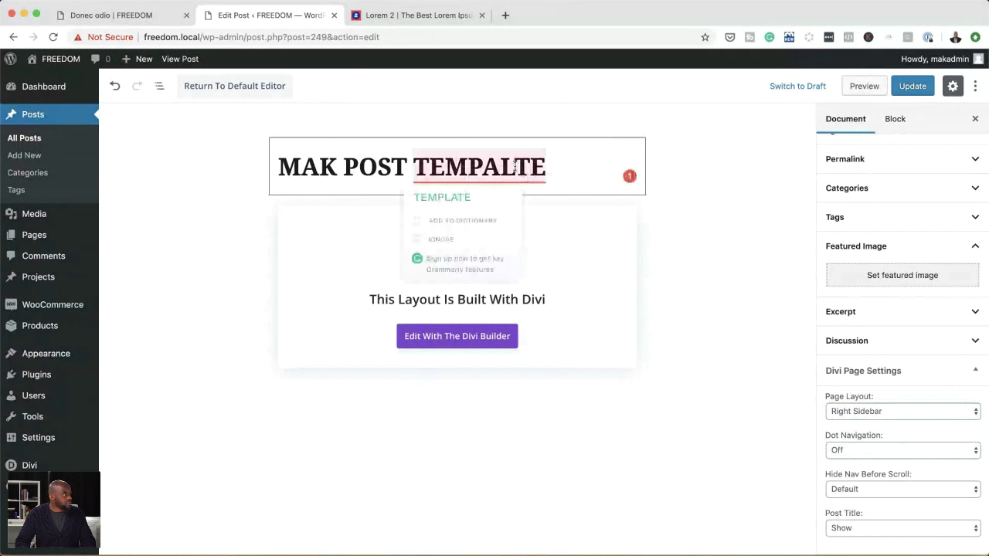
click(481, 198)
Set the page layout to Fullwidth and the post title to Hide in the Divi page settings.
click(886, 414)
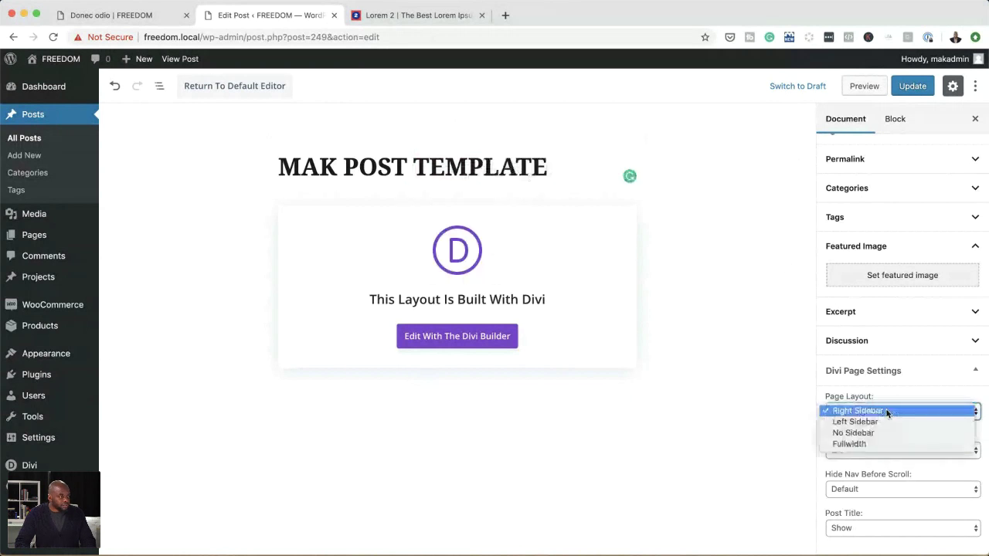
click(882, 444)
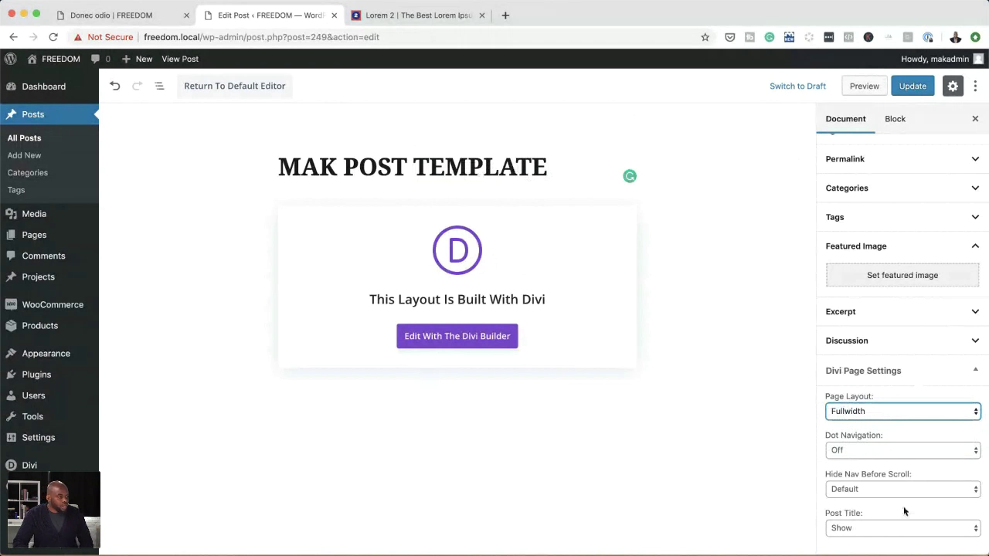
click(869, 529)
click(872, 541)
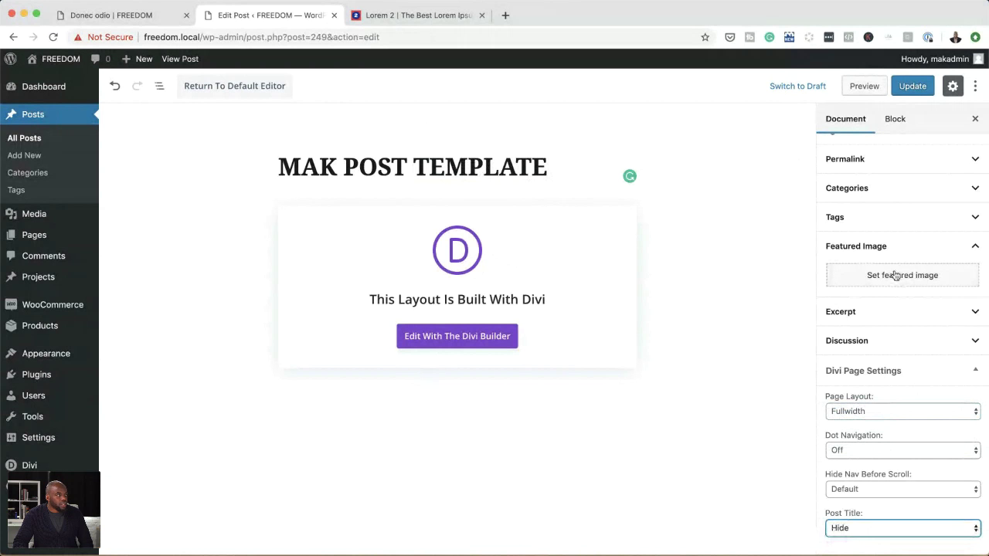
Set the sunset city skyline photo from the media library as the post's featured image and update the post.
scroll(901, 284, up, 5)
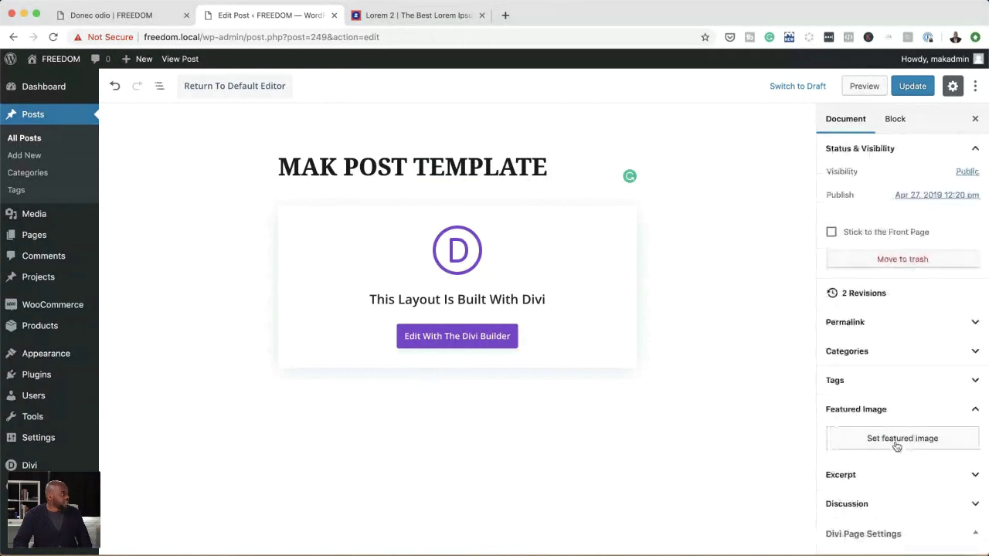
click(897, 447)
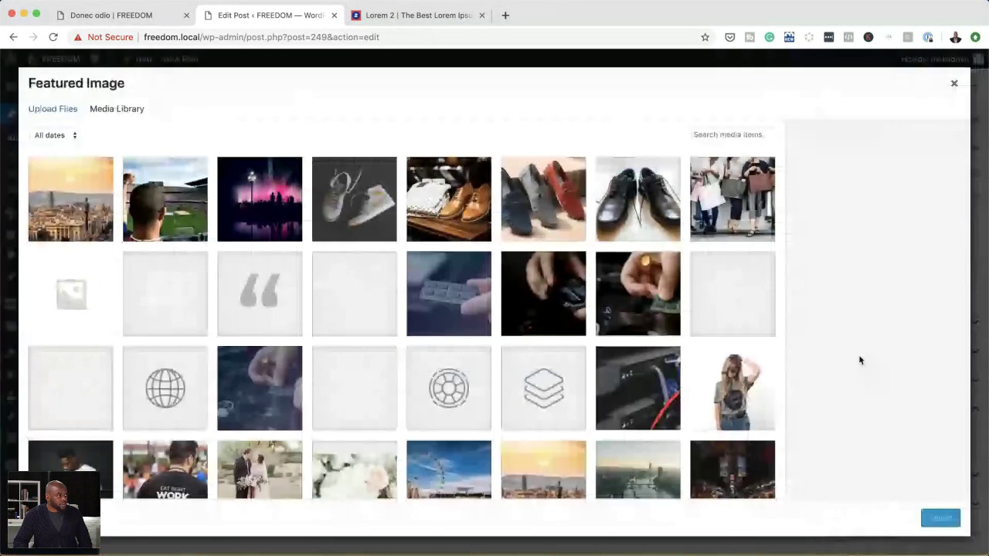
click(942, 519)
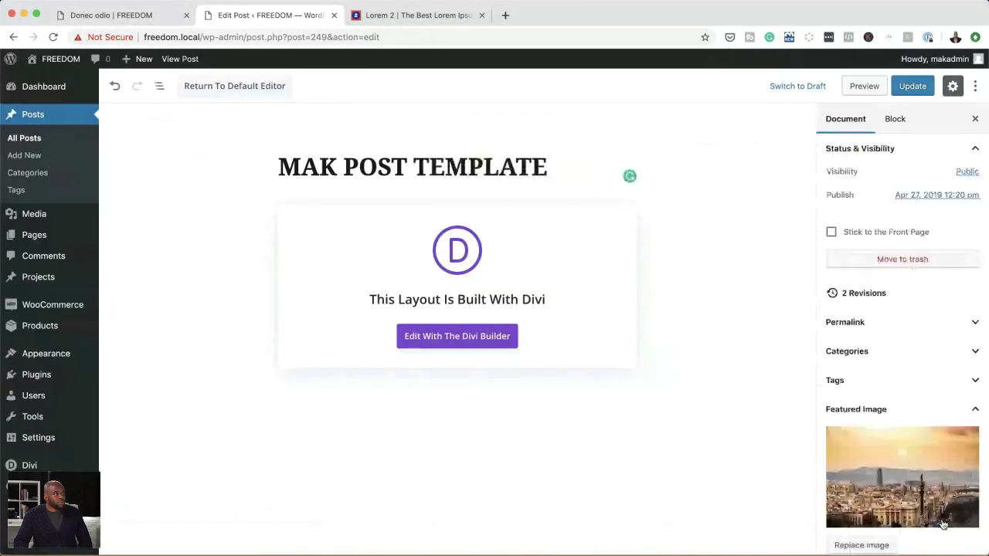
click(921, 88)
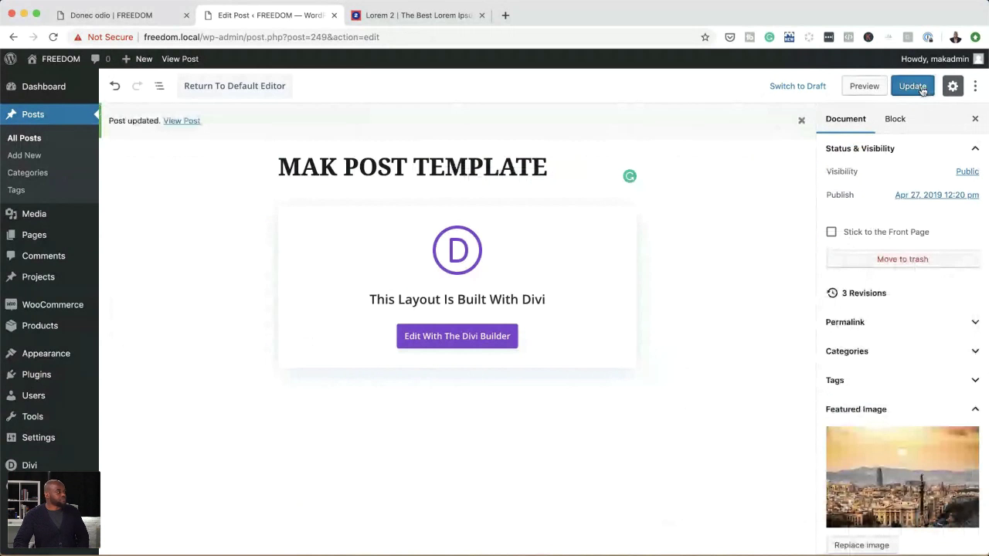
Open the post in the Divi Builder, build from scratch, and insert a single-column row with a Post Title module.
click(504, 340)
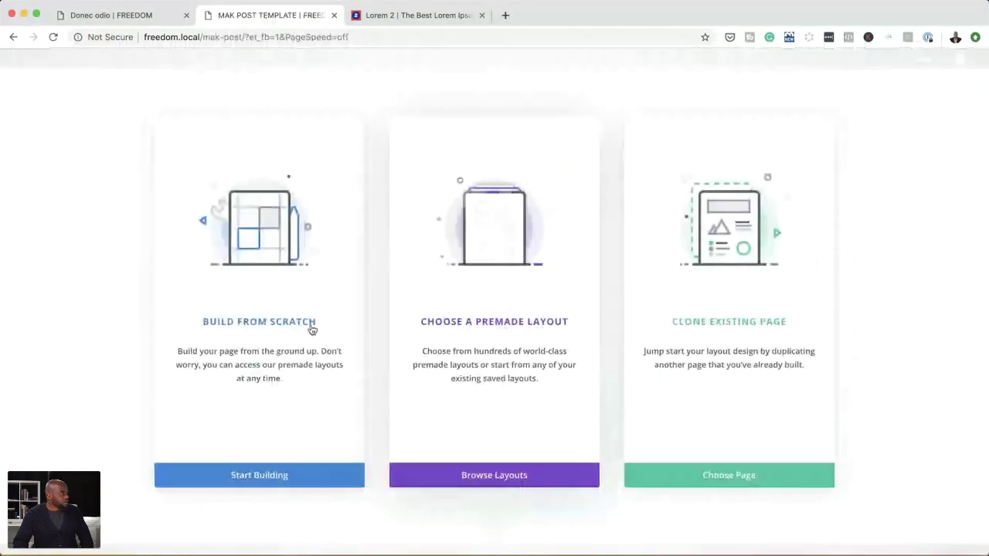
click(312, 329)
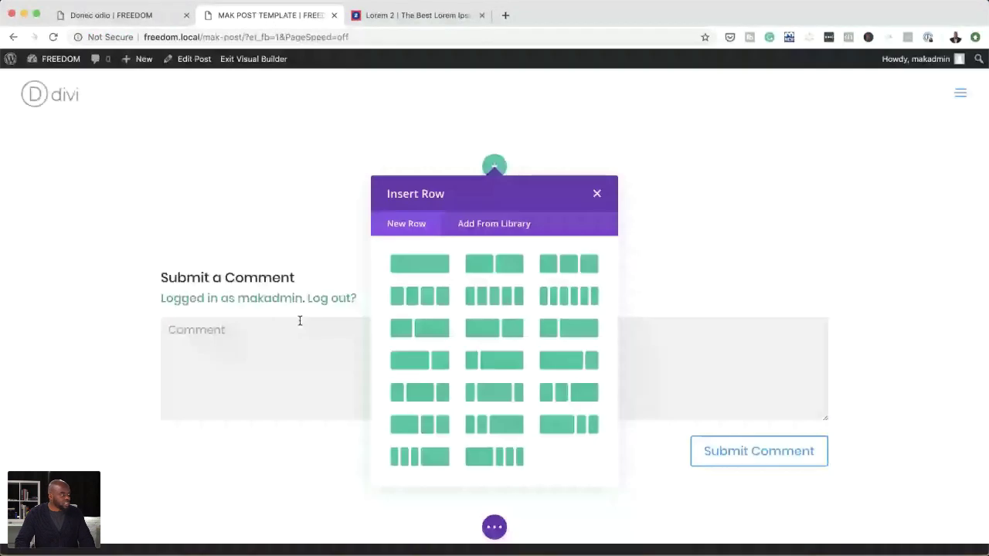
click(439, 269)
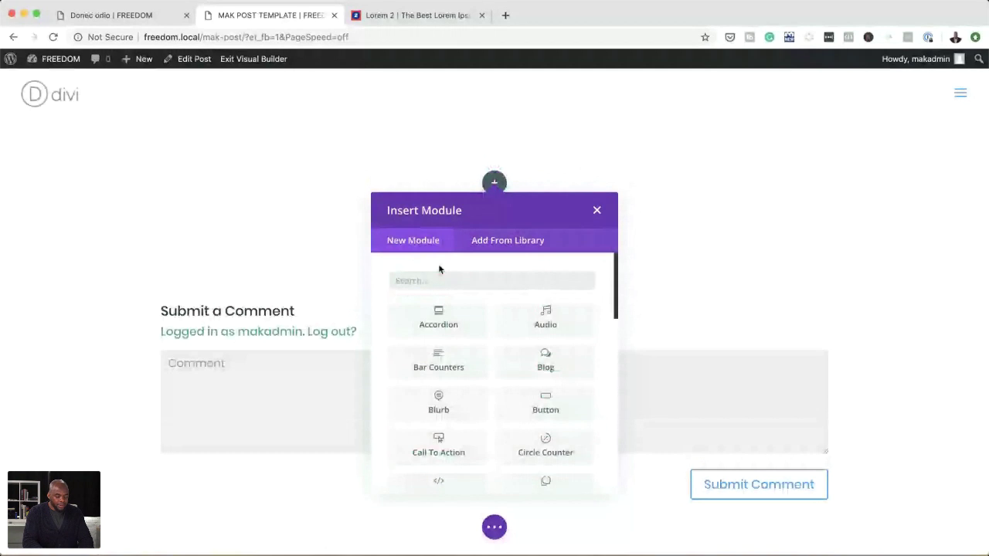
text(post)
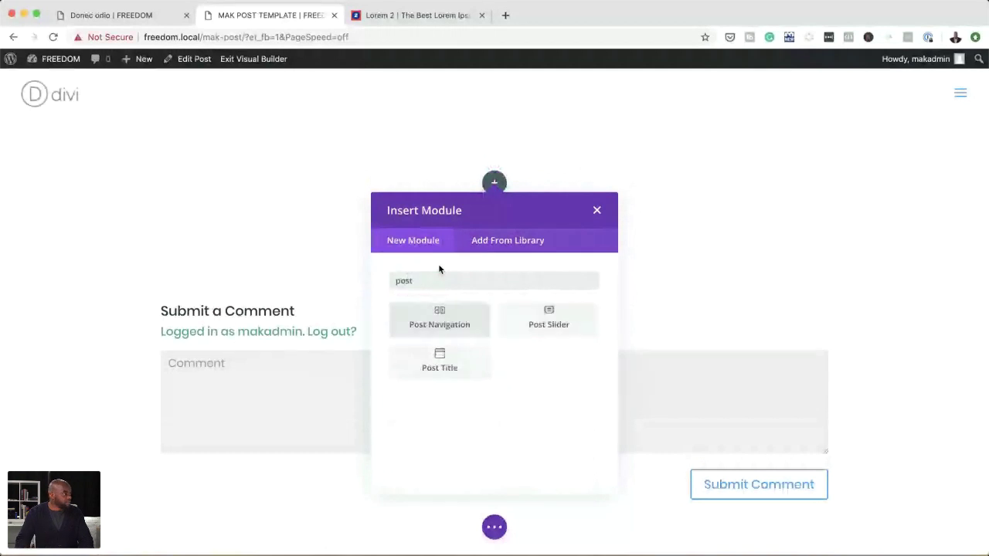
click(440, 363)
Dock the Post Title settings beside the page and turn off Show Author and Show Featured Image.
click(56, 175)
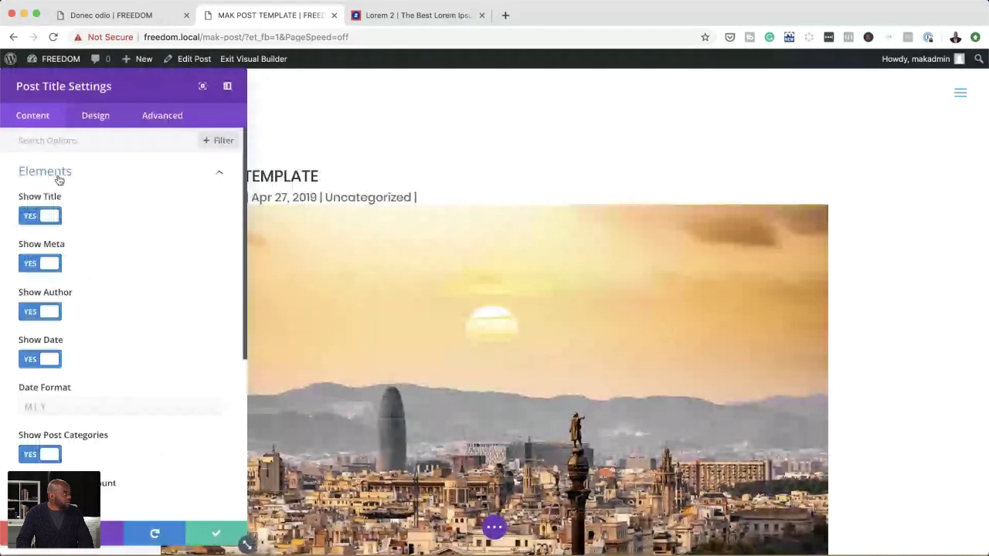
click(228, 88)
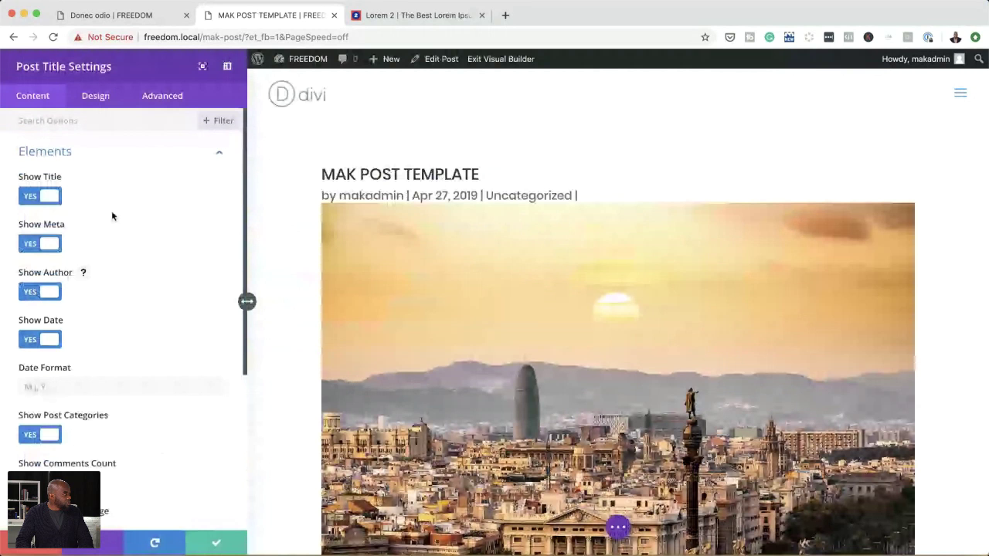
click(30, 293)
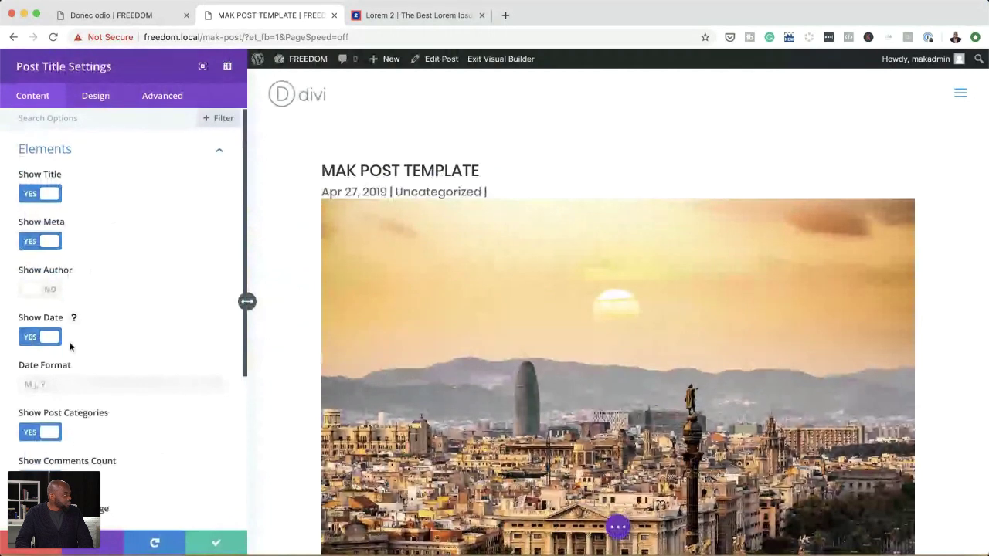
scroll(62, 364, down, 3)
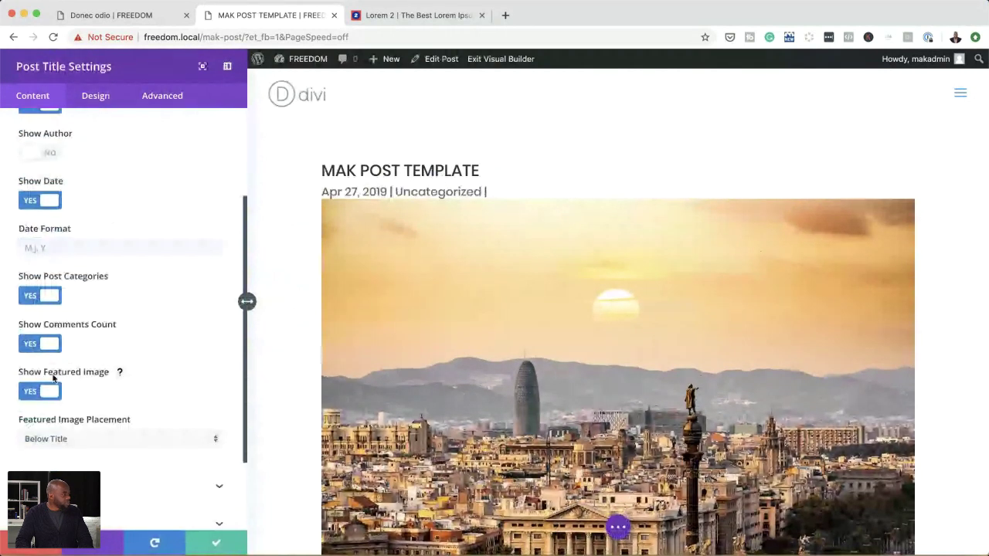
click(48, 390)
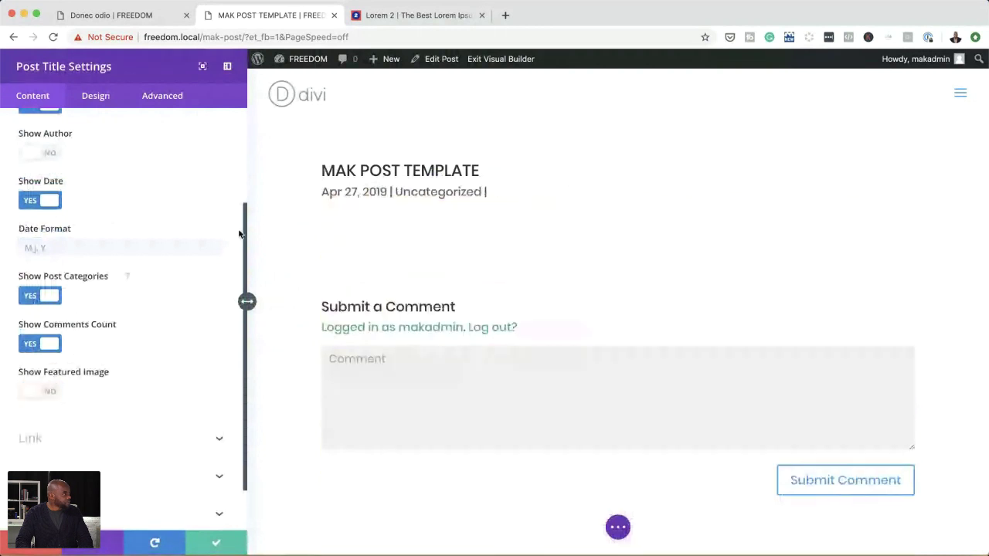
Set the Post Title module's text orientation to centered and save the module settings.
click(98, 98)
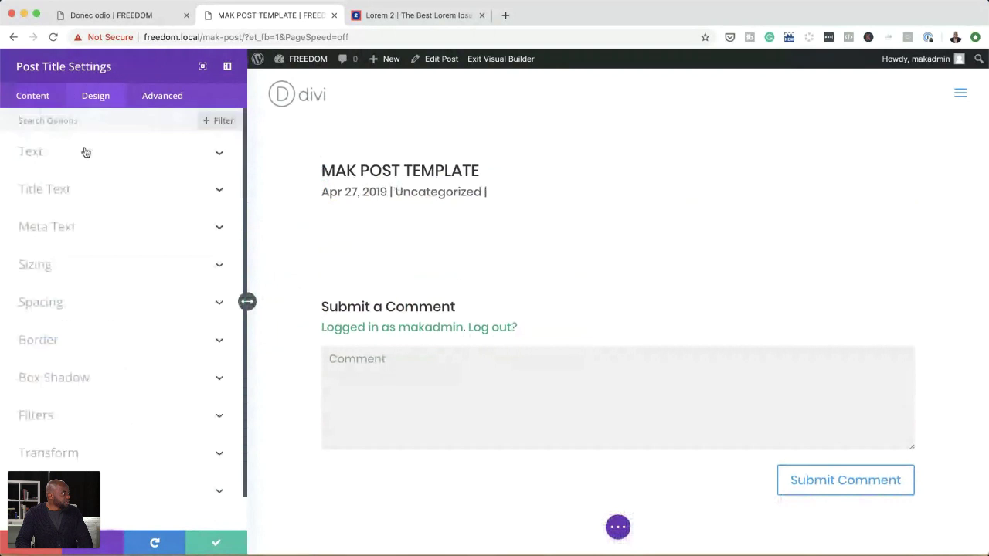
click(85, 152)
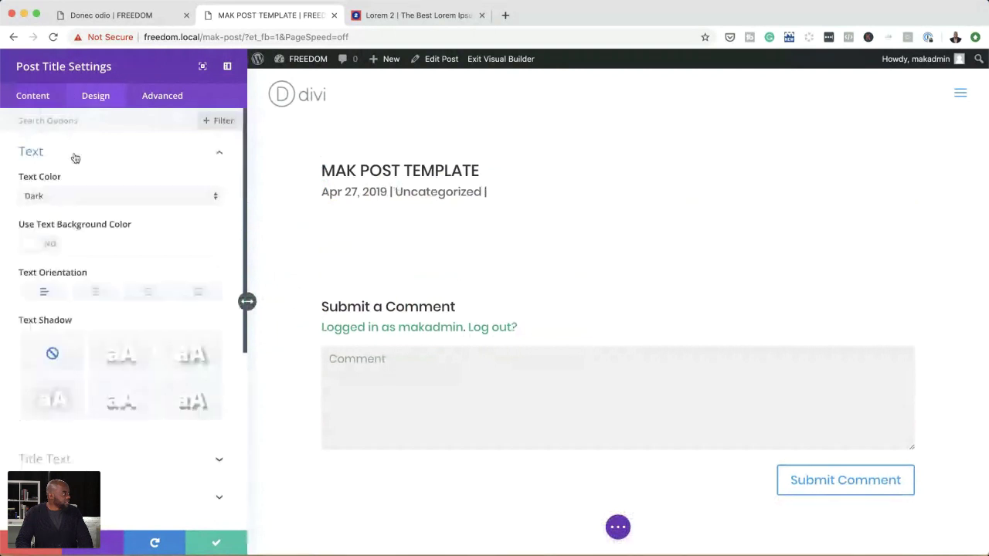
click(97, 294)
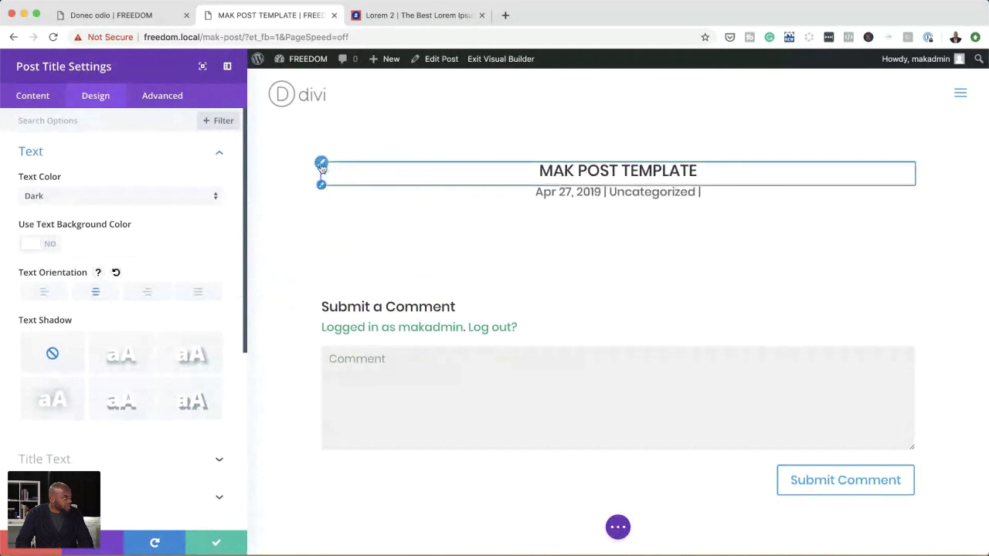
click(217, 545)
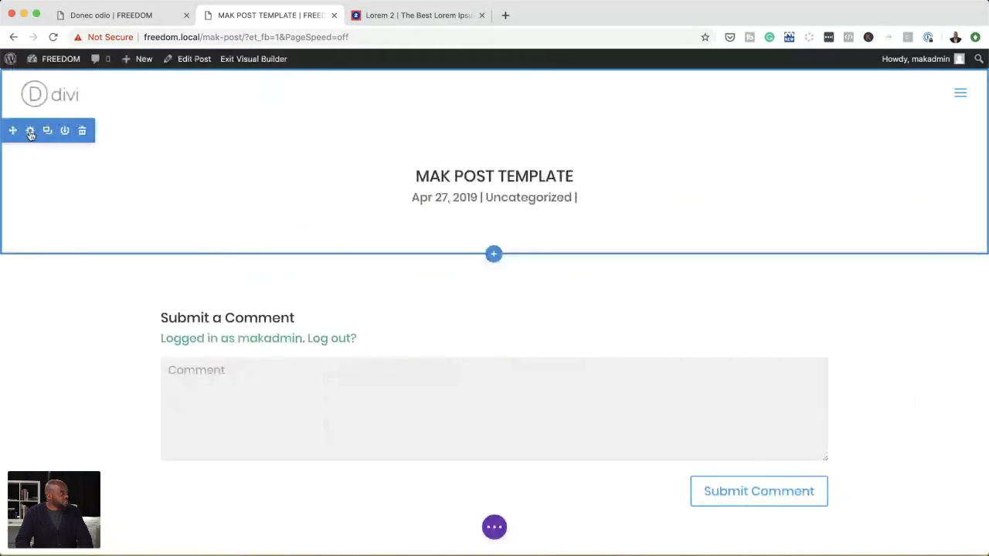
Set the section's background image to the dynamic Featured Image.
click(30, 131)
click(63, 198)
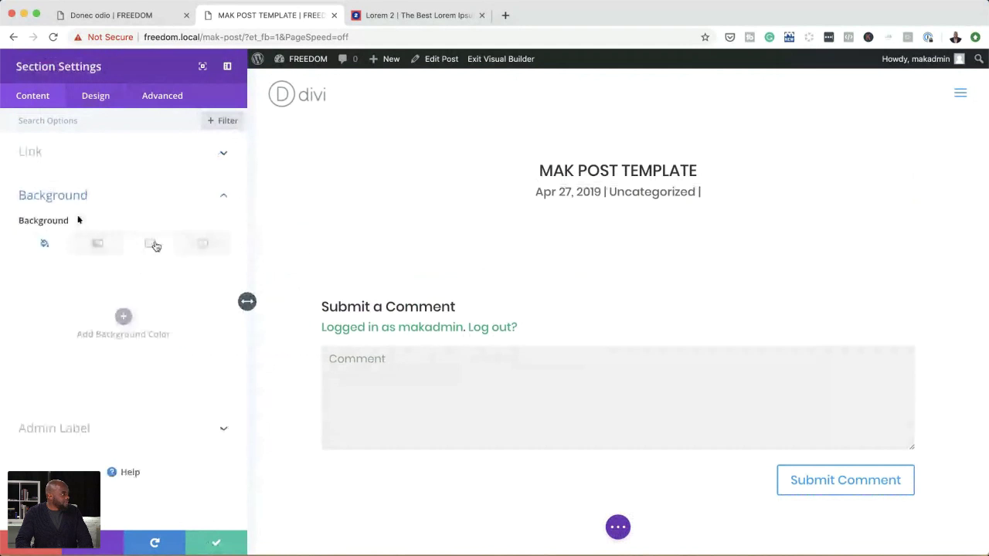
click(152, 245)
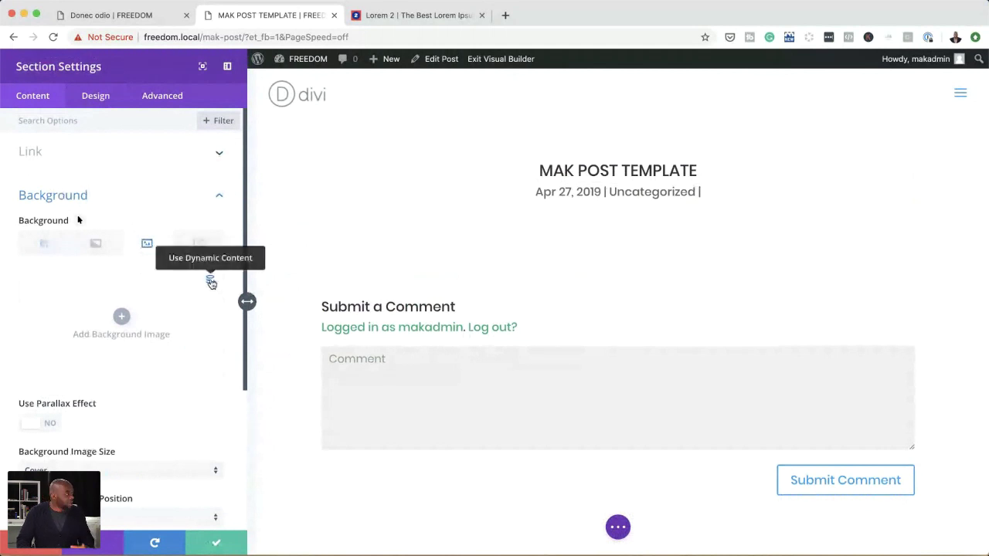
click(210, 283)
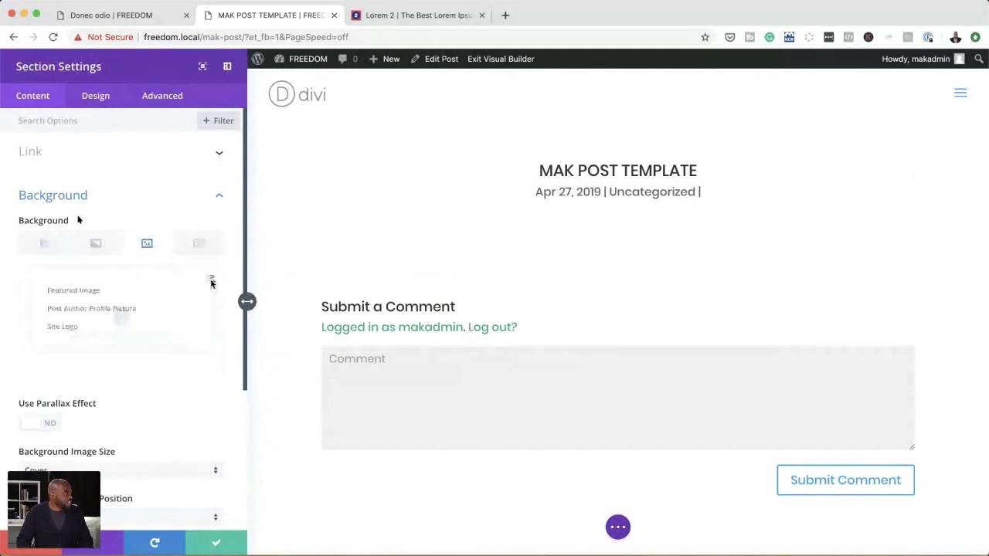
click(154, 290)
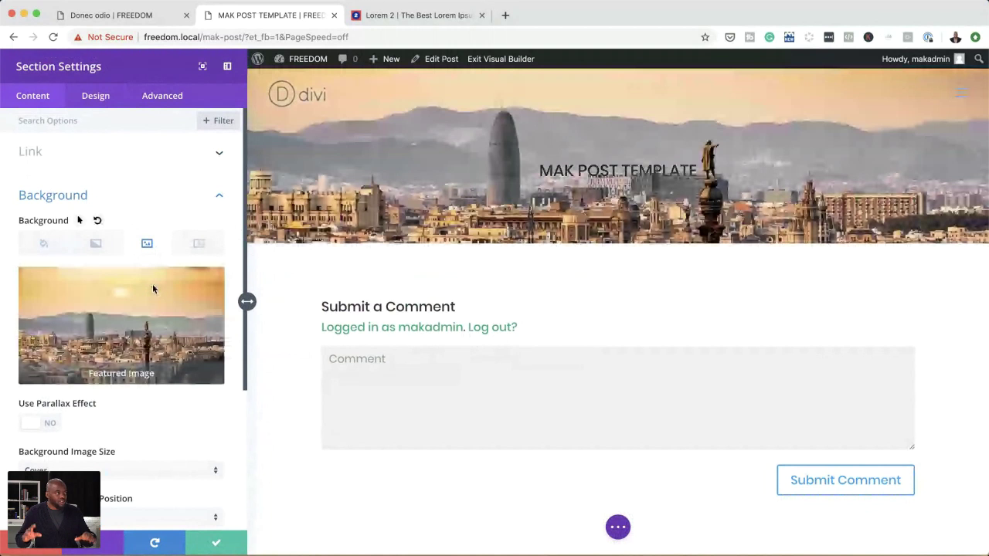
Add the dark color #22232b as the section's background color.
mouse_move(155, 276)
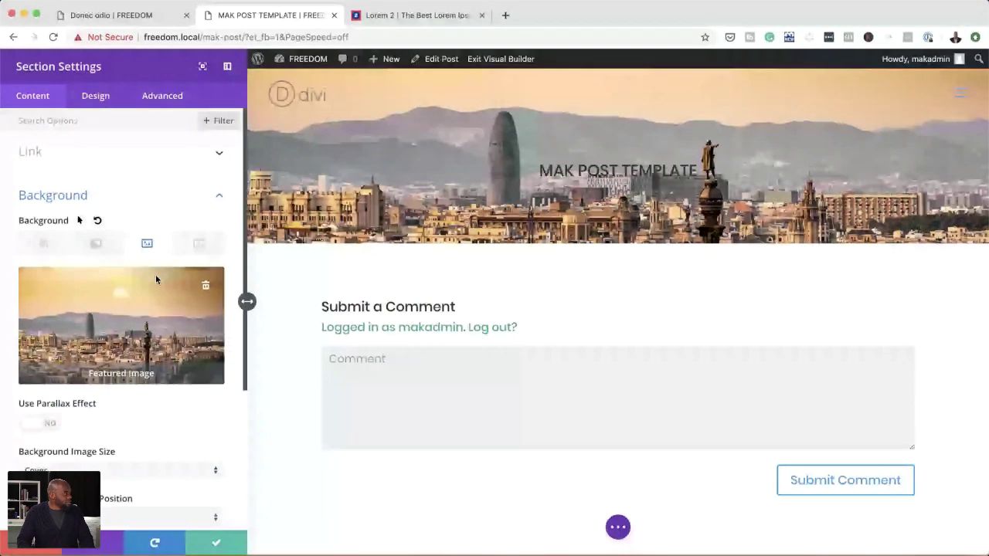
click(48, 246)
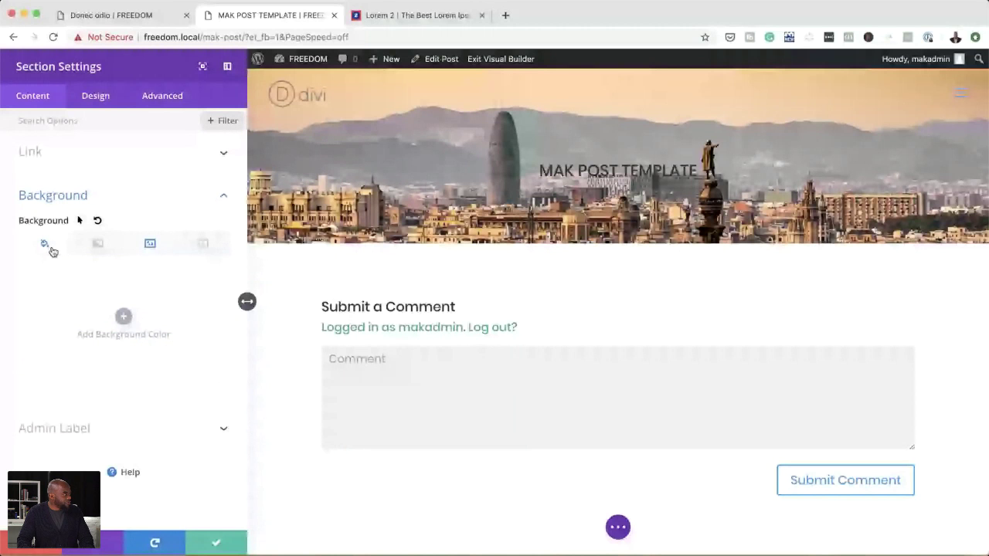
click(124, 316)
click(38, 388)
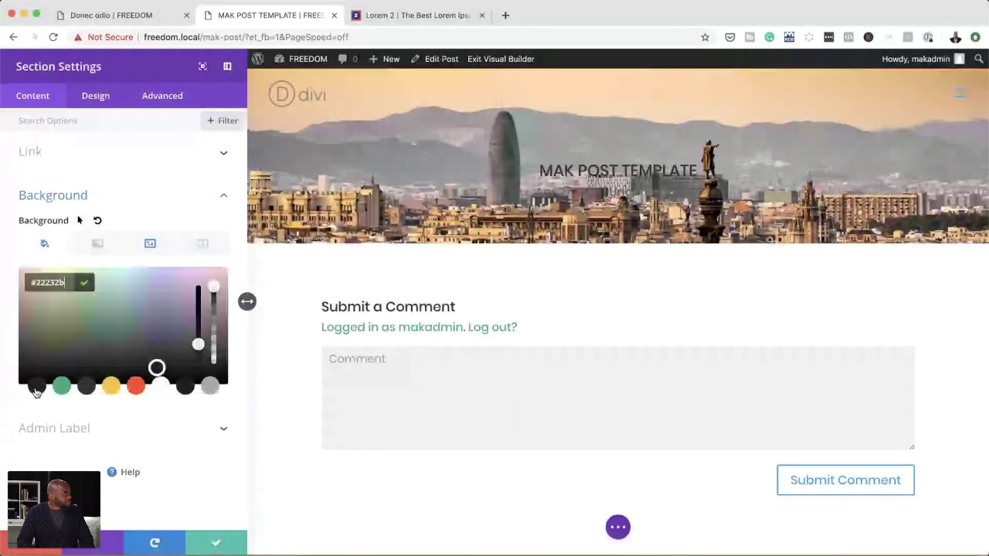
Set the section's background image blend mode to Multiply.
click(147, 244)
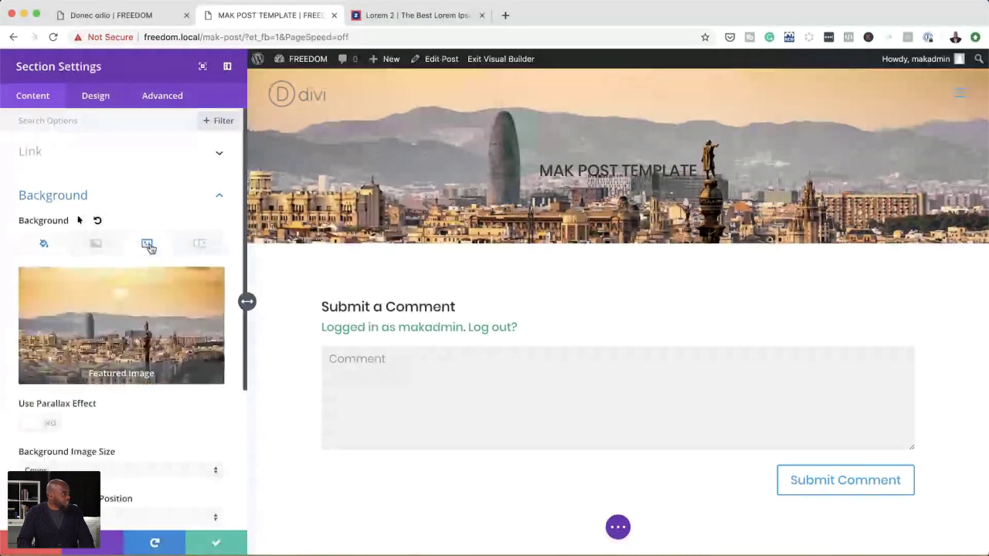
scroll(113, 409, down, 2)
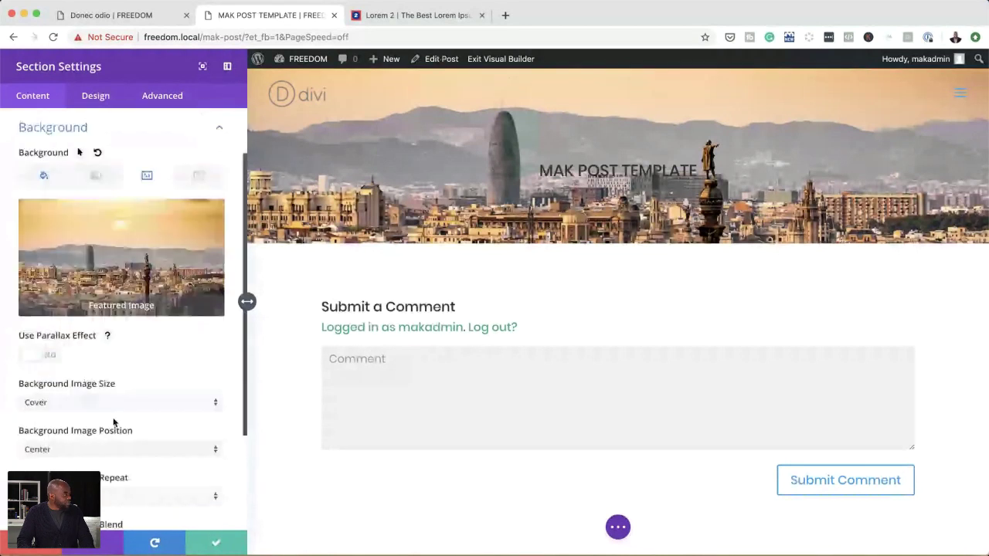
scroll(113, 421, down, 1)
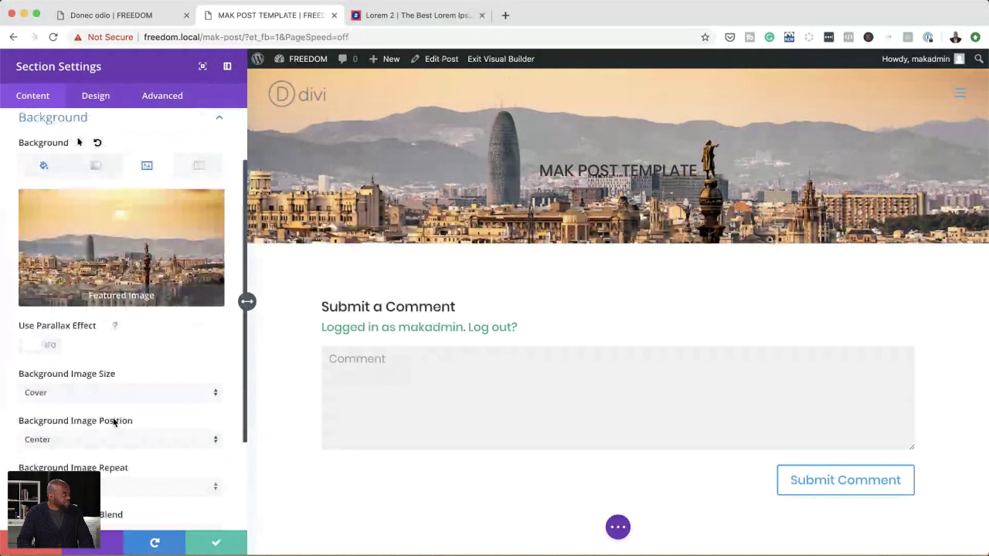
scroll(114, 422, down, 4)
click(81, 401)
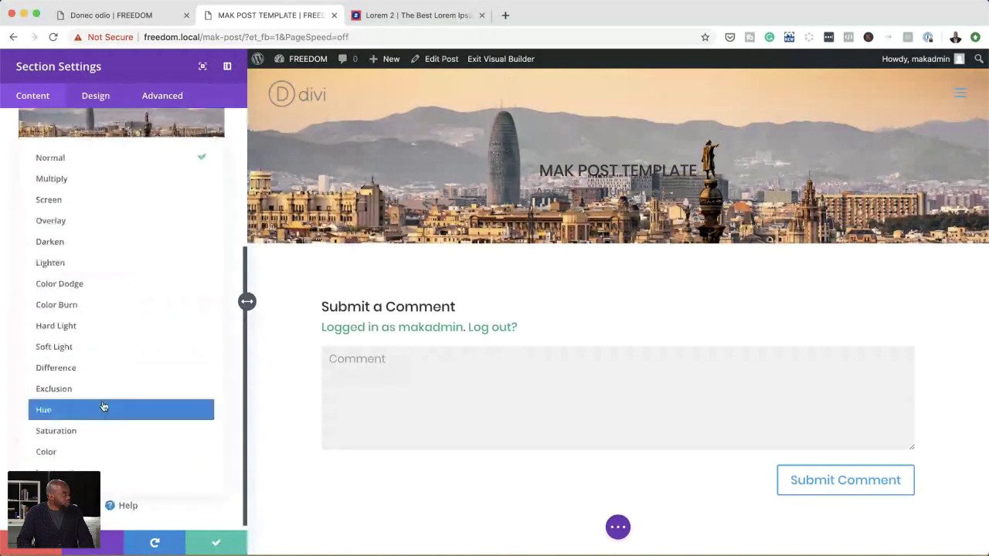
click(93, 181)
scroll(118, 365, up, 5)
scroll(119, 365, up, 2)
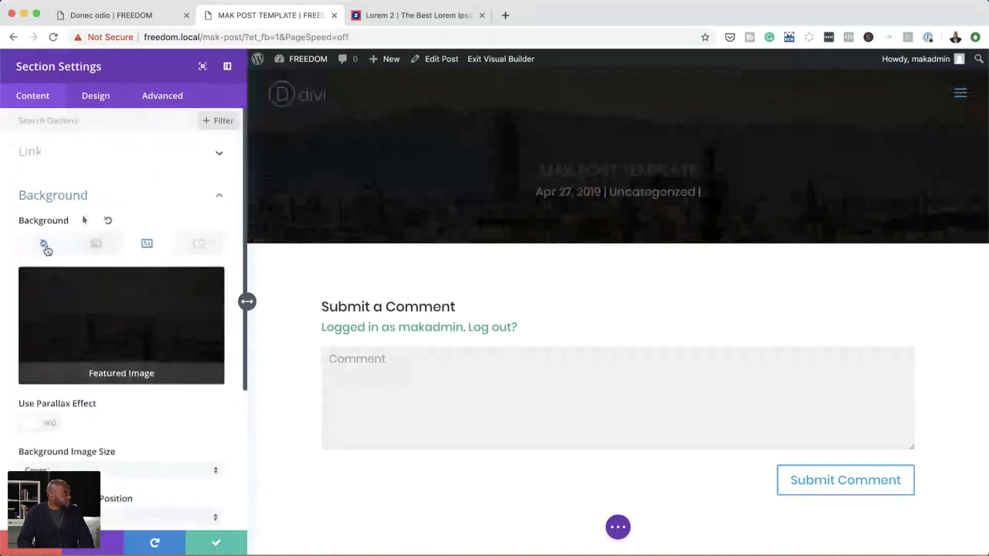
Lower the opacity of the section's dark background color so the photo shows through, and save the section settings.
click(45, 245)
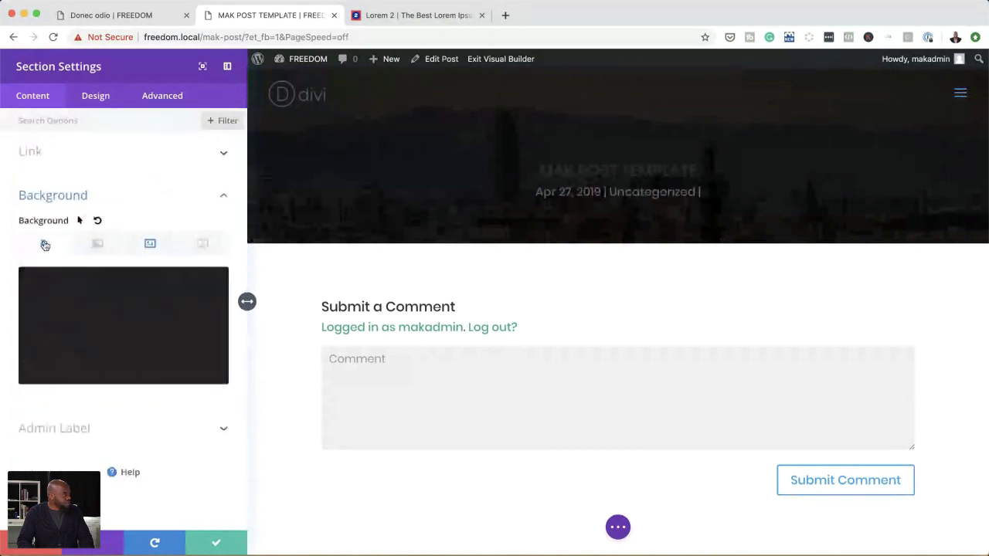
click(133, 312)
drag(215, 289, 217, 314)
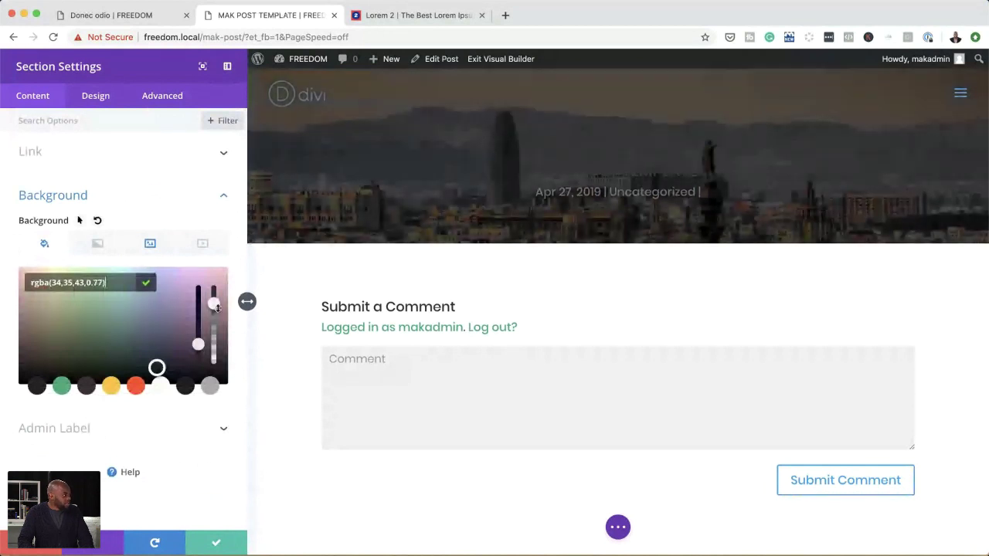
drag(217, 308, 212, 319)
click(216, 542)
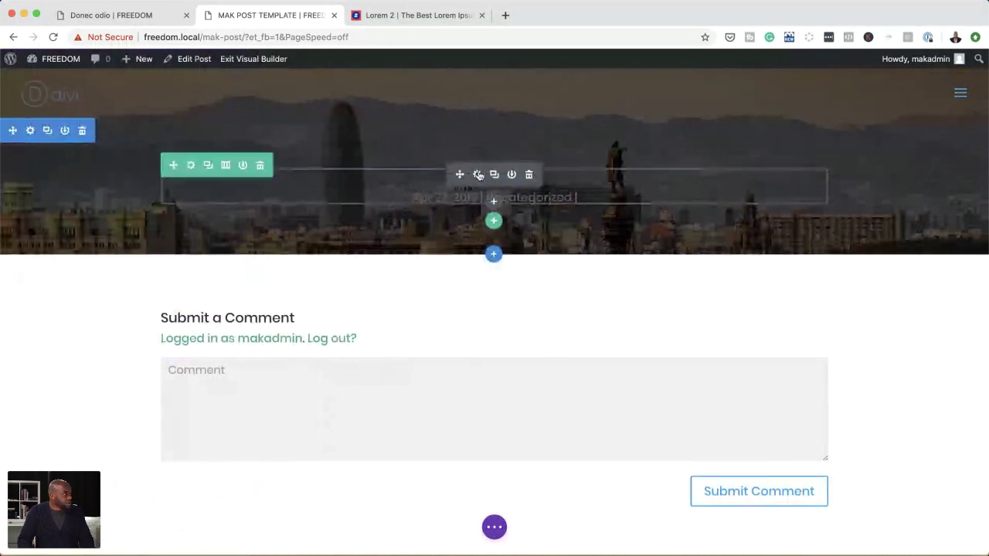
Set the Post Title module's title text color to the saved yellow #ffc423.
click(478, 175)
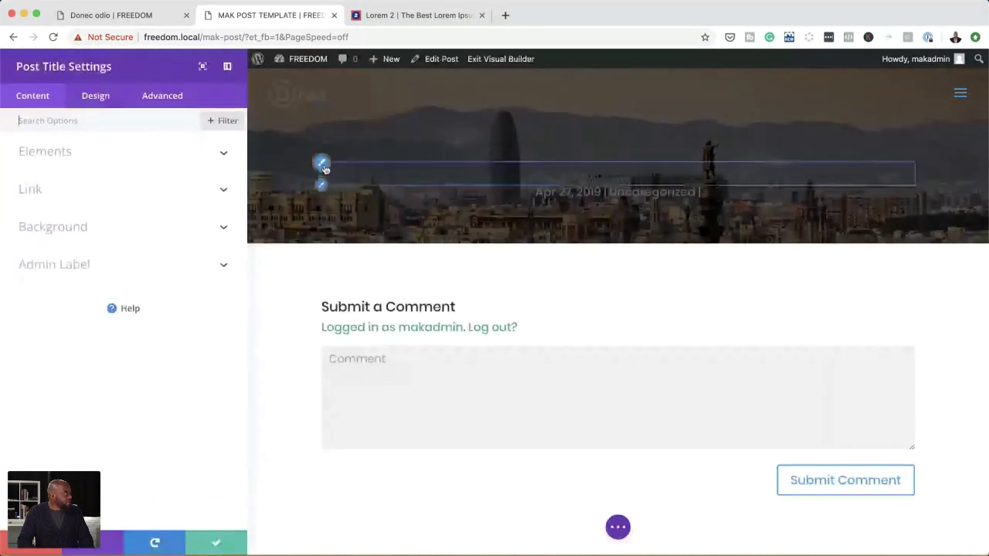
key(Tab)
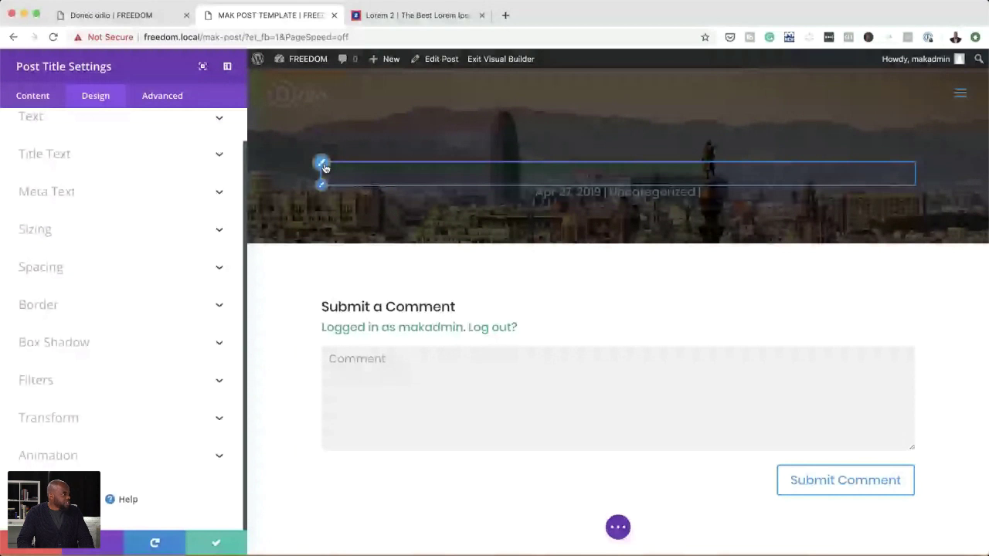
click(44, 154)
click(121, 417)
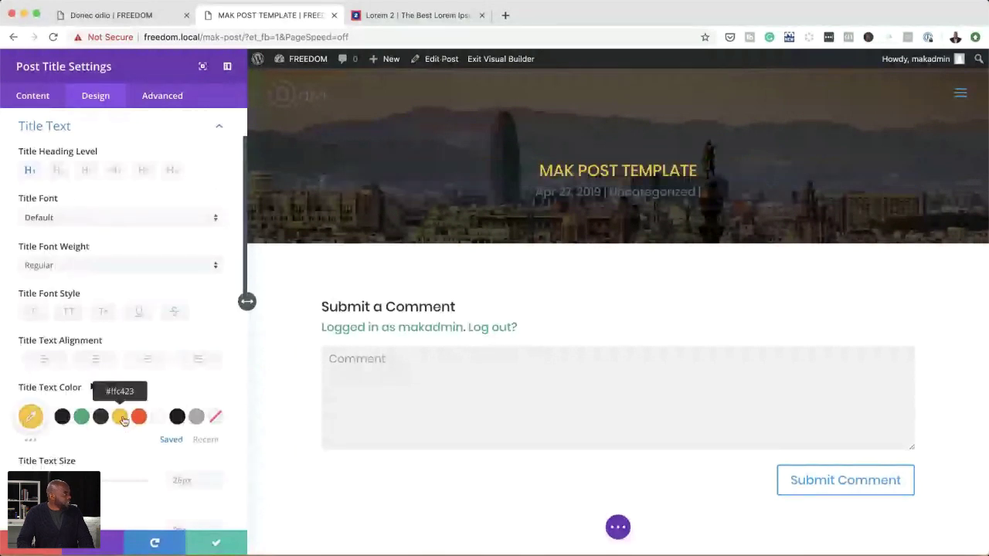
Try Bold as the title font weight, and settle on Semi Bold.
click(93, 265)
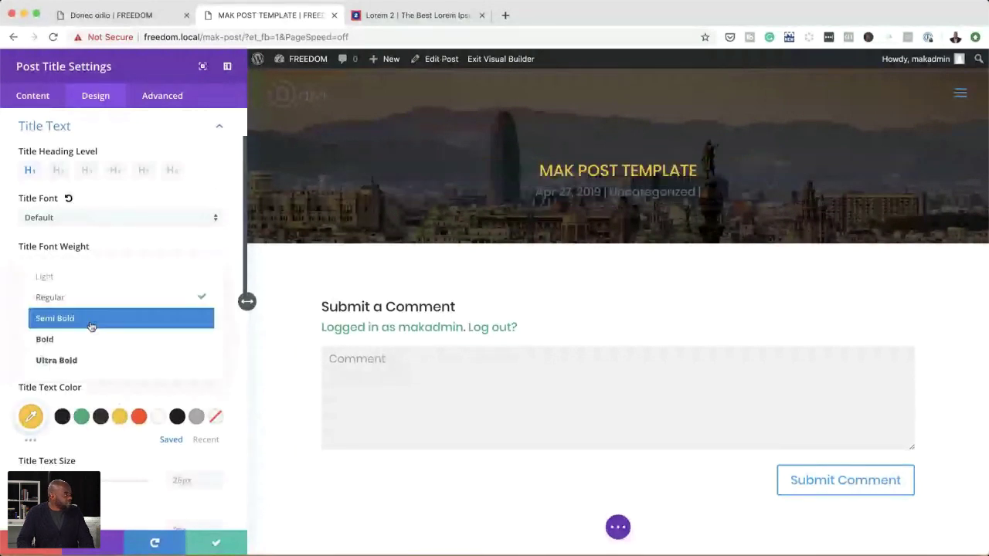
click(91, 342)
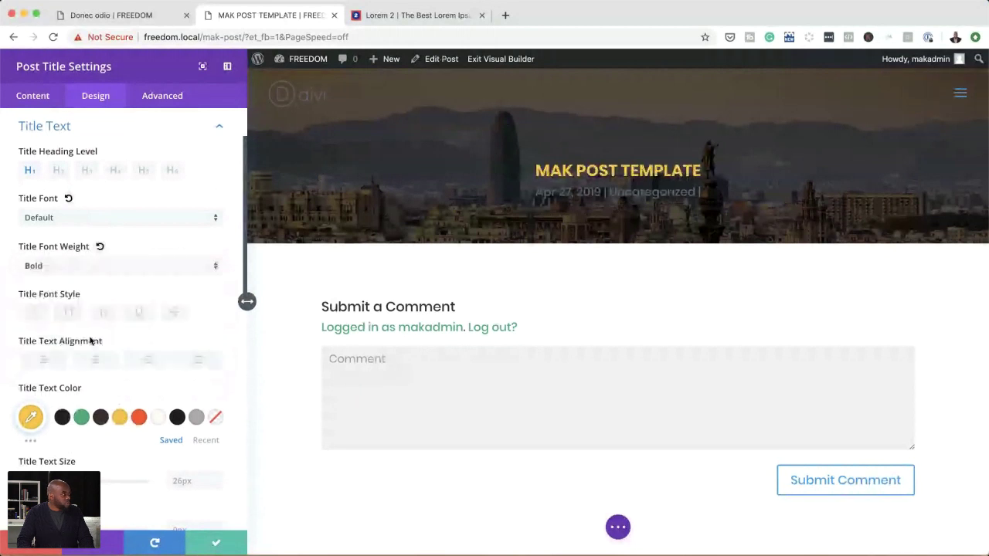
click(86, 270)
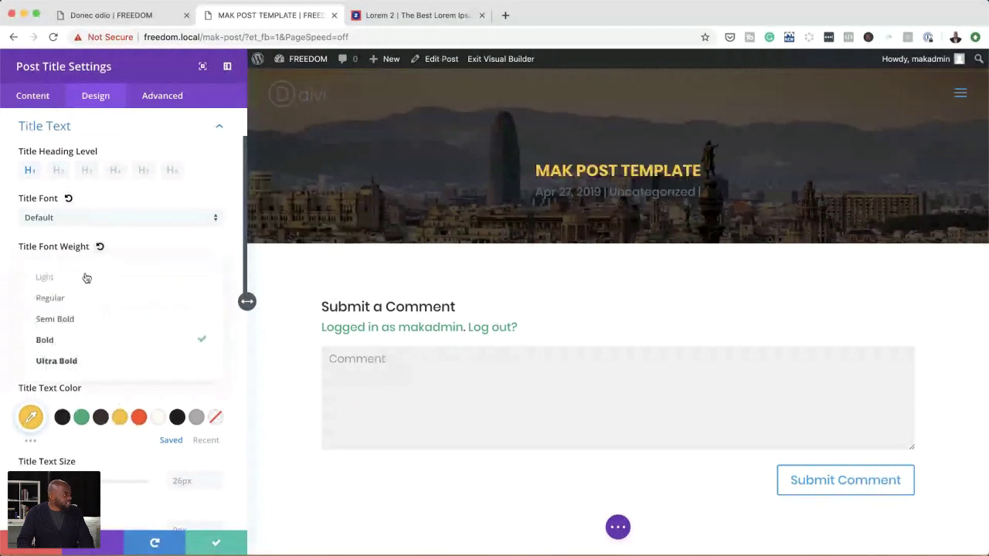
click(98, 320)
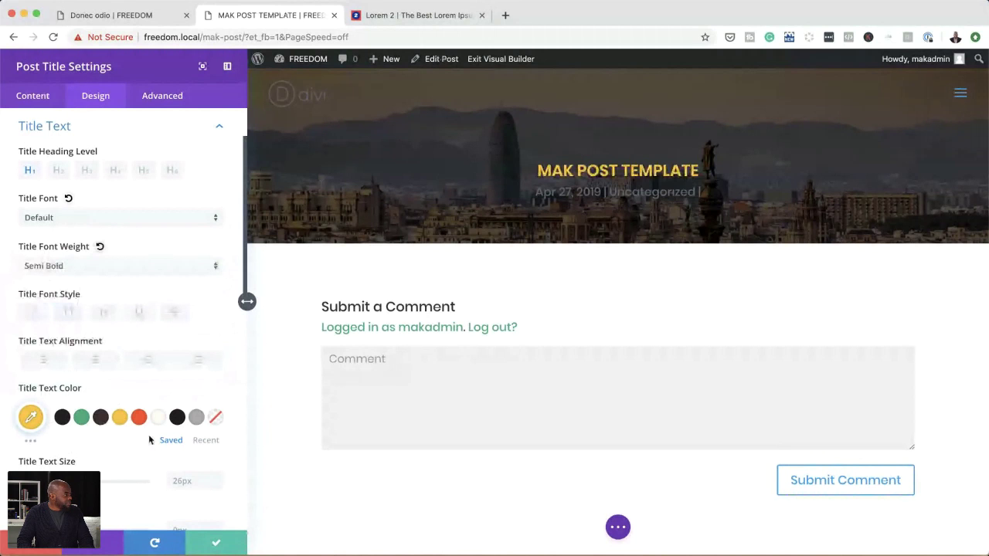
Set the title letter spacing to 8px in the Post Title module.
scroll(148, 435, down, 4)
drag(23, 383, 34, 384)
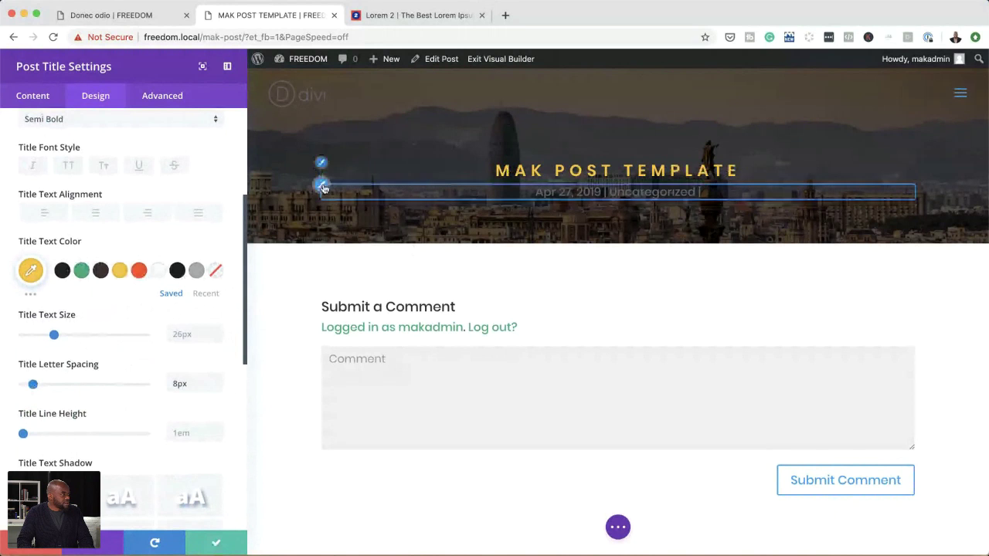
Make the post meta text white with a text size of 14px, and save the Post Title settings.
click(323, 188)
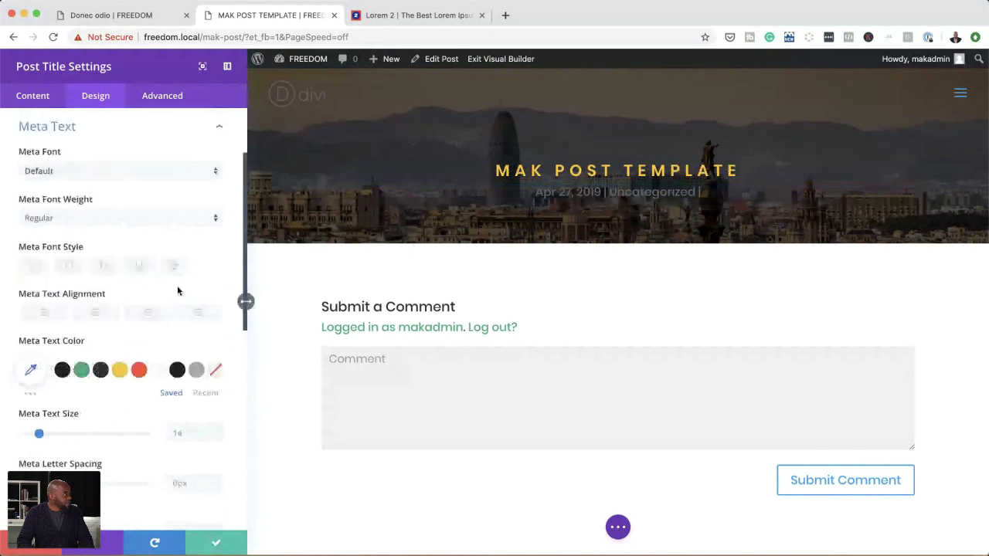
click(159, 370)
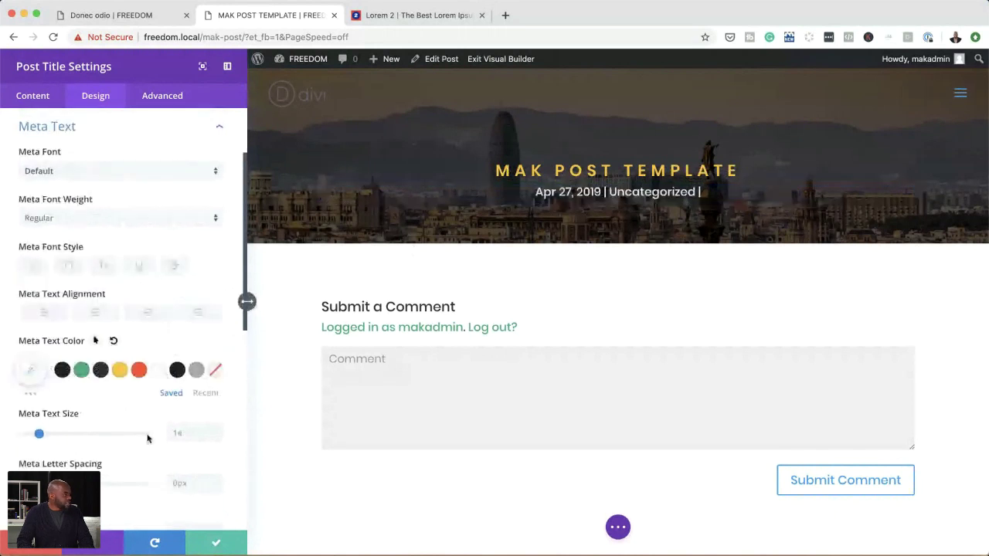
click(38, 434)
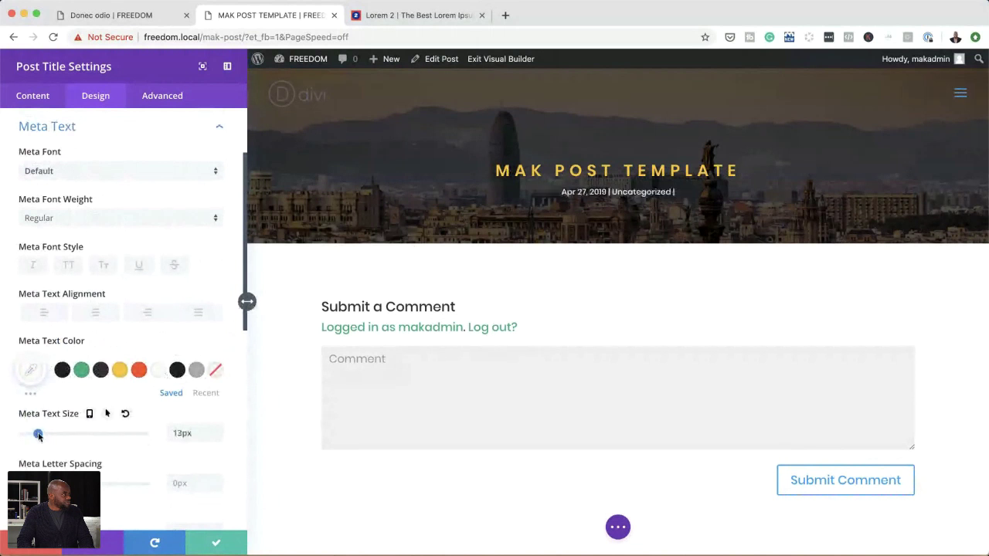
drag(39, 435, 39, 435)
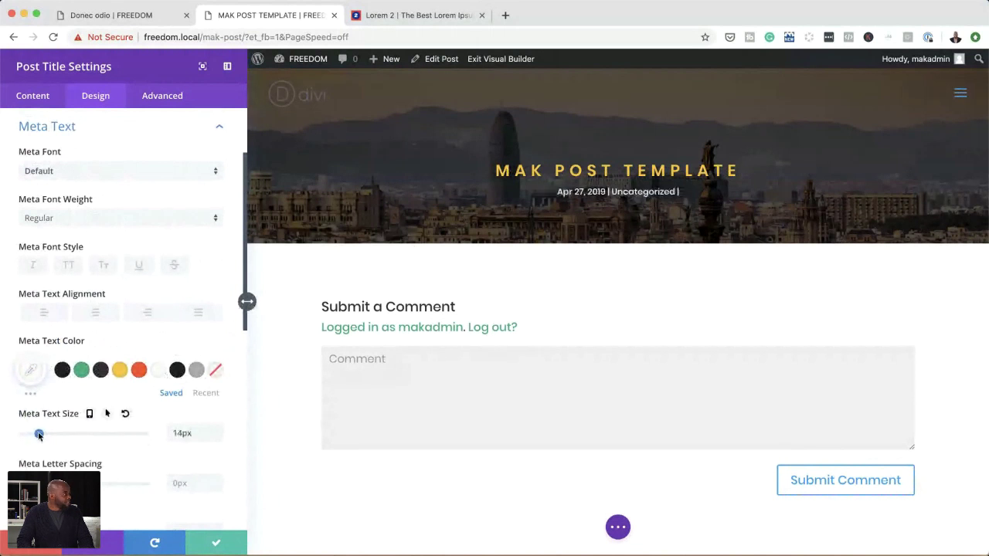
click(217, 547)
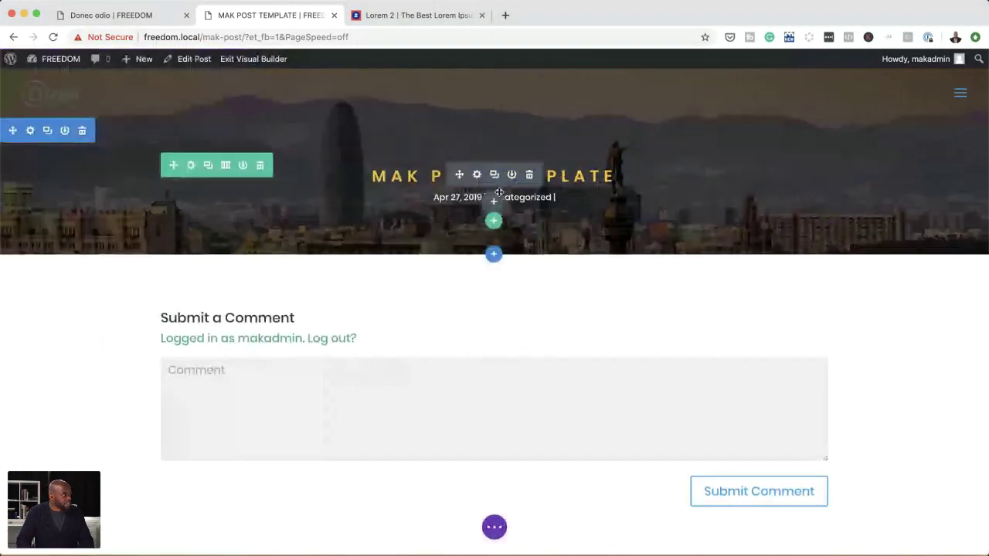
Insert a Social Media Follow module below the Post Title module.
click(494, 200)
text(so)
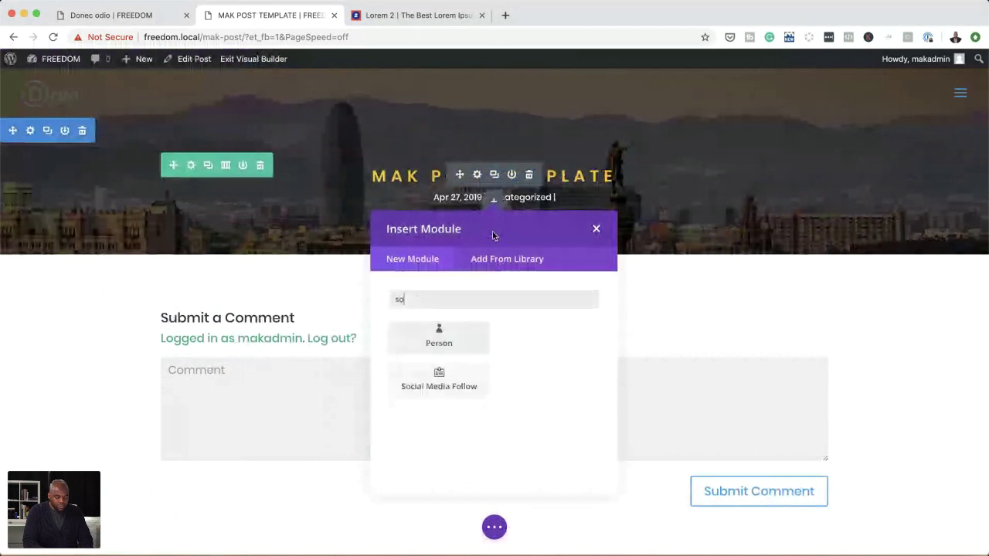
text(c)
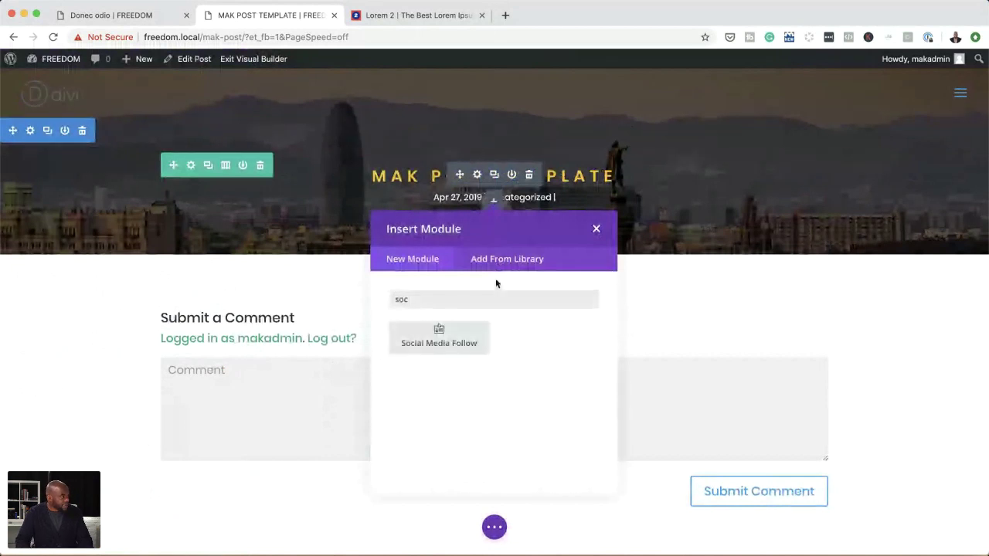
click(468, 338)
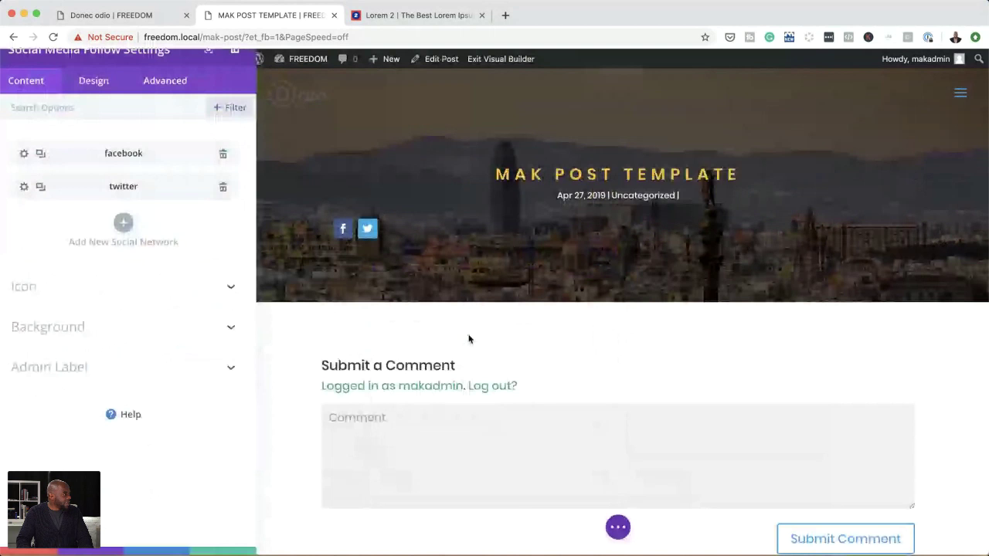
Add a Pinterest network to the Social Media Follow module.
click(123, 224)
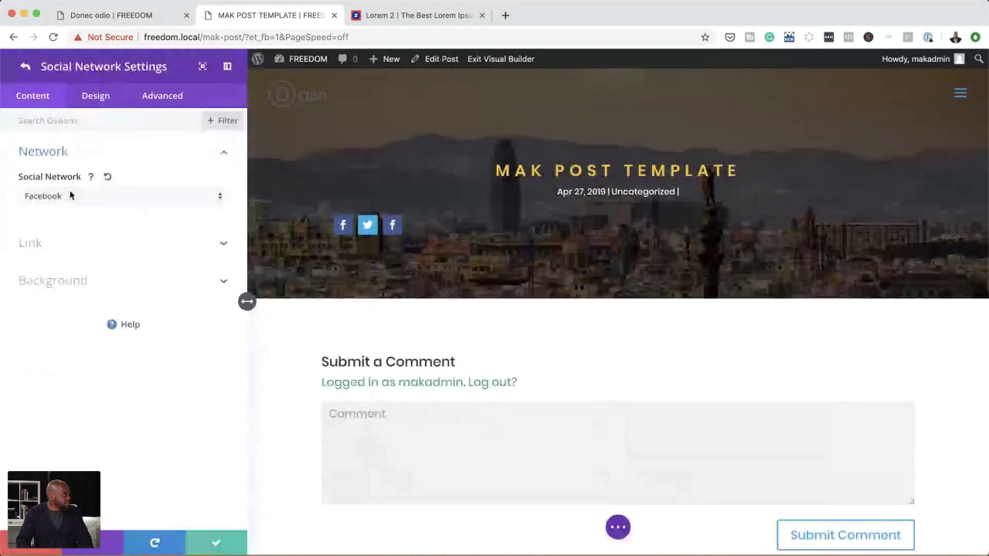
click(70, 195)
click(80, 263)
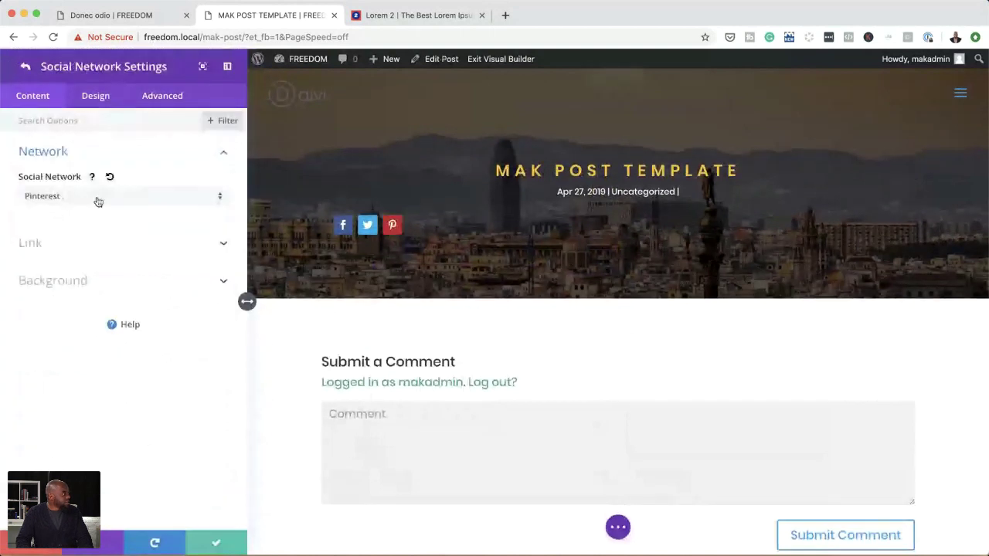
click(26, 68)
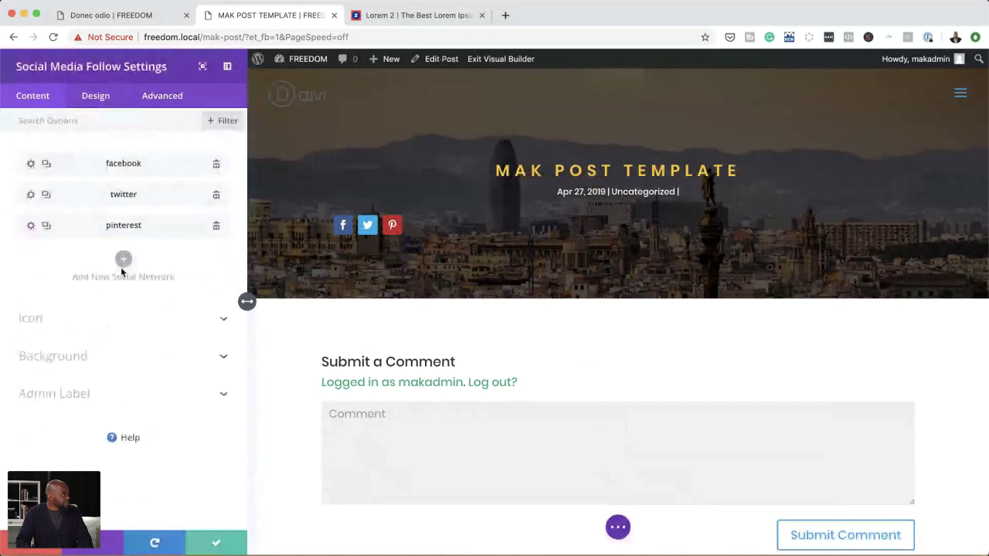
Add a Youtube network to the Social Media Follow module.
click(123, 260)
click(56, 196)
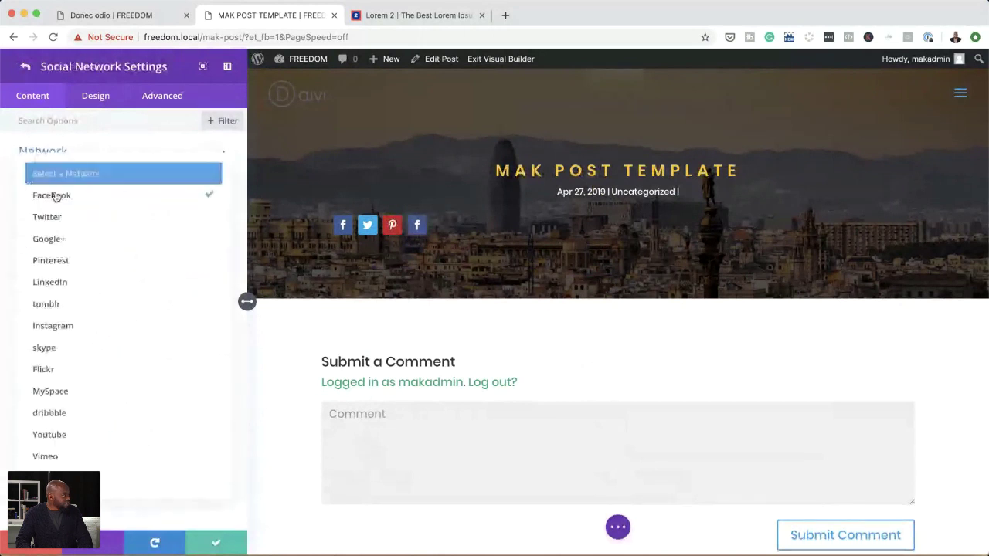
click(91, 424)
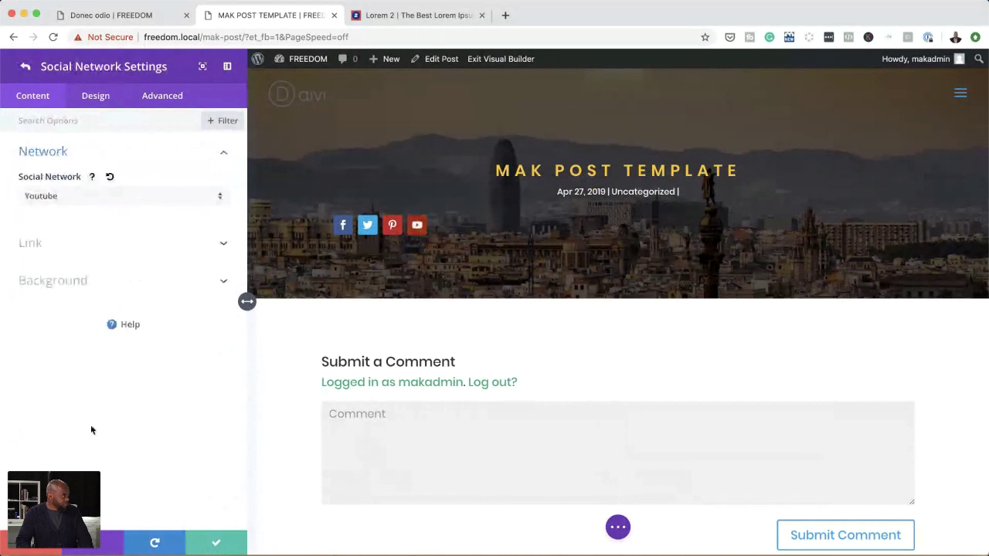
click(26, 66)
Add an Instagram network to the Social Media Follow module.
click(126, 294)
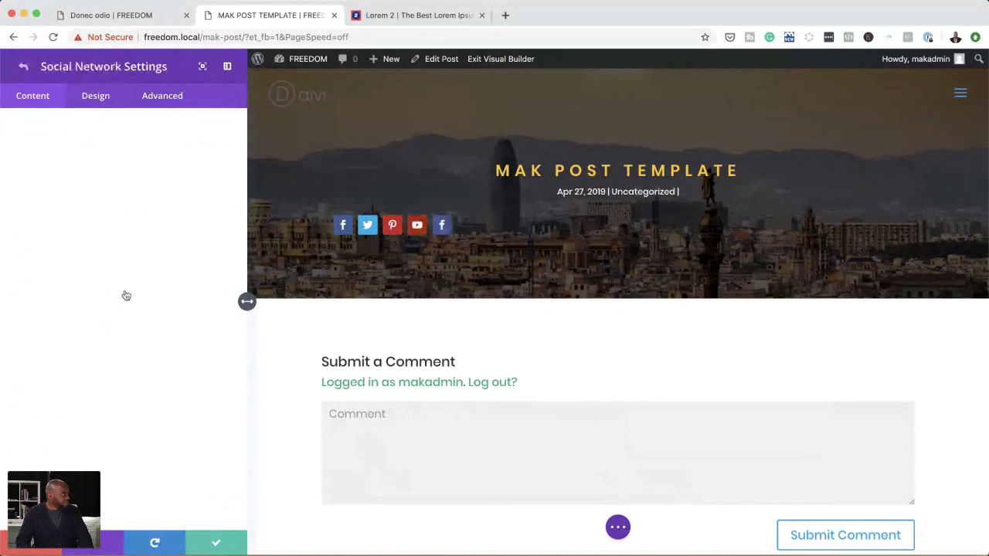
click(67, 200)
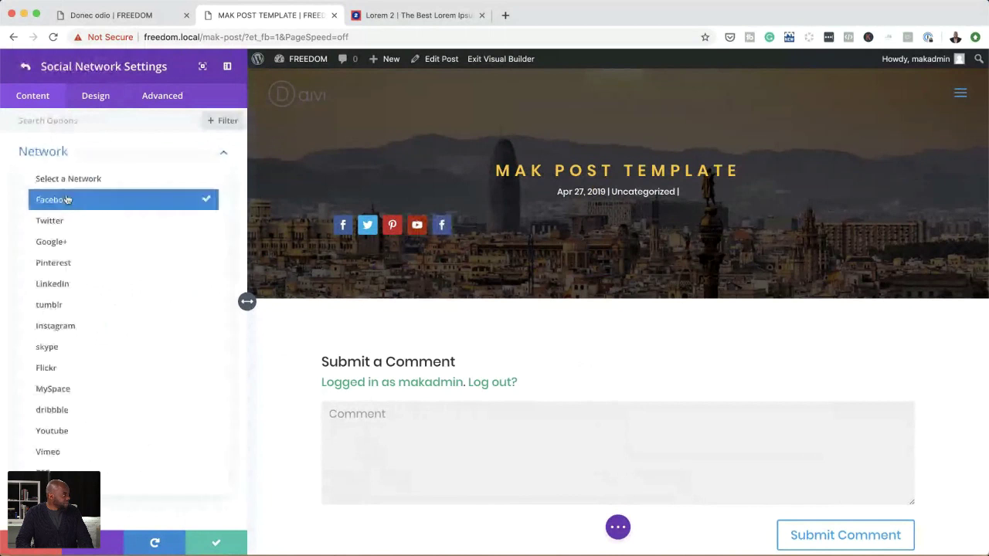
click(77, 327)
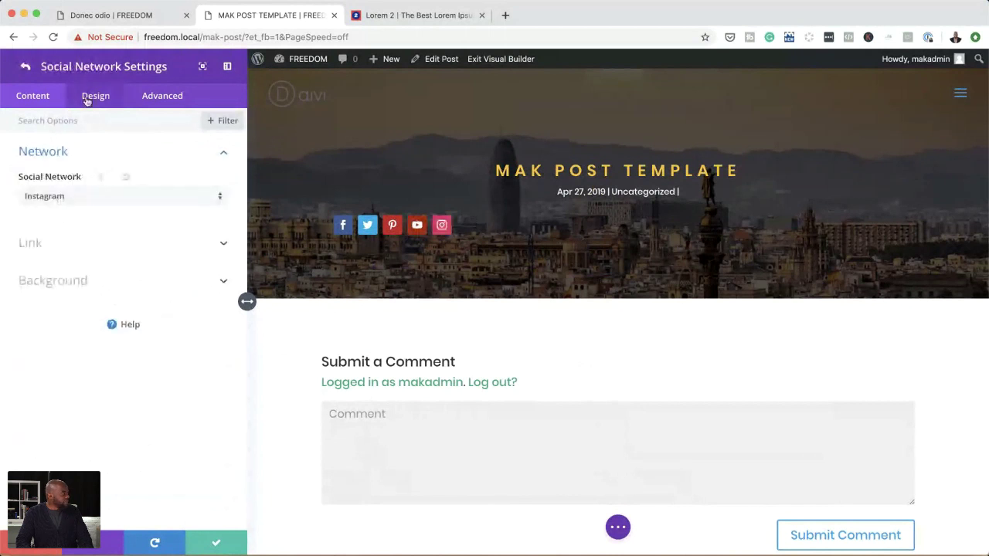
click(25, 68)
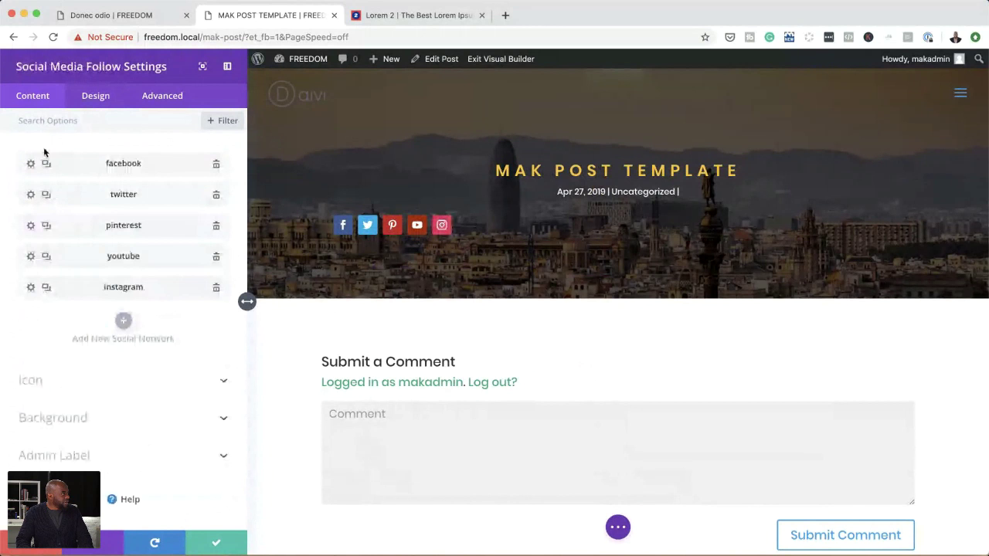
Remove the background color from the Facebook and Twitter network icons.
click(31, 164)
click(93, 282)
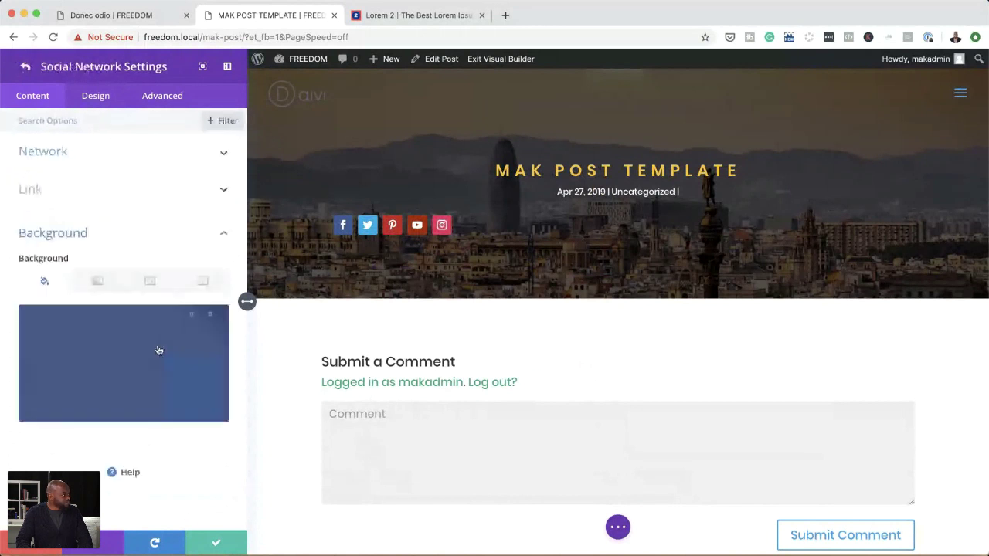
click(211, 325)
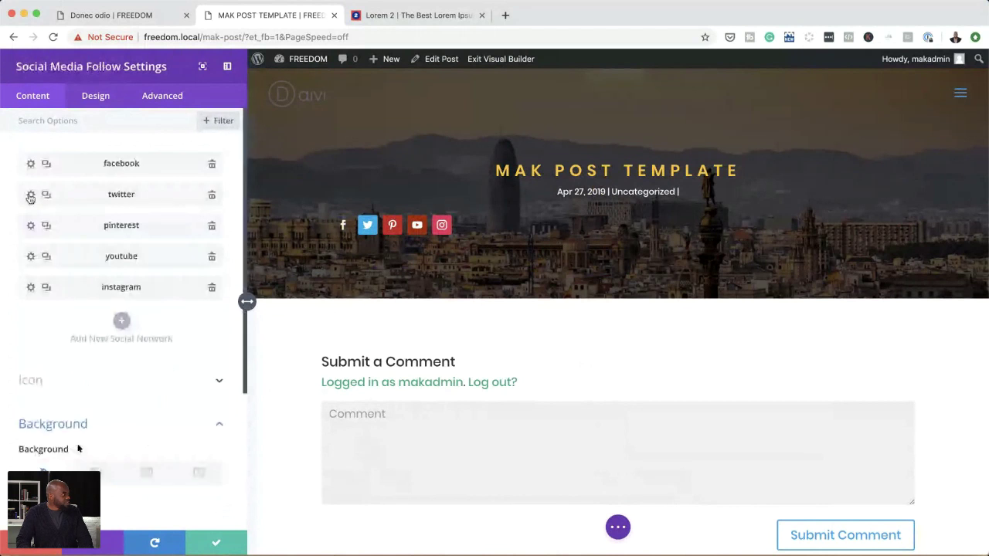
click(29, 194)
click(211, 325)
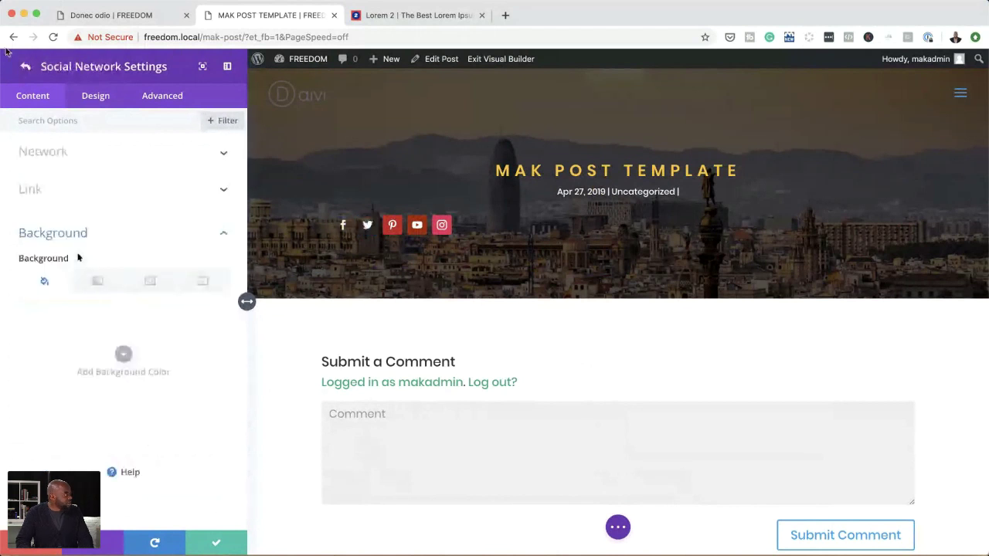
click(25, 66)
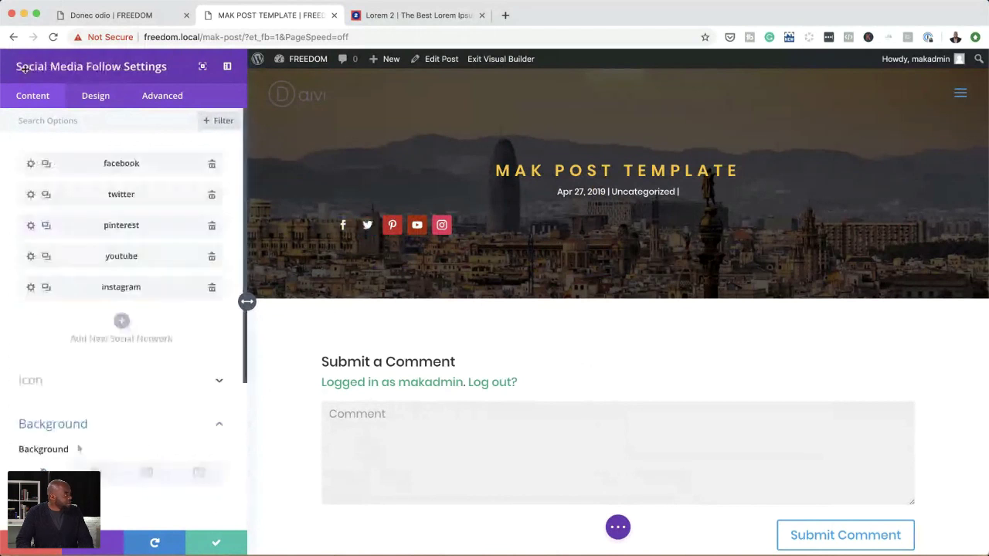
Remove the background color from the Pinterest, Youtube and Instagram network icons.
click(30, 228)
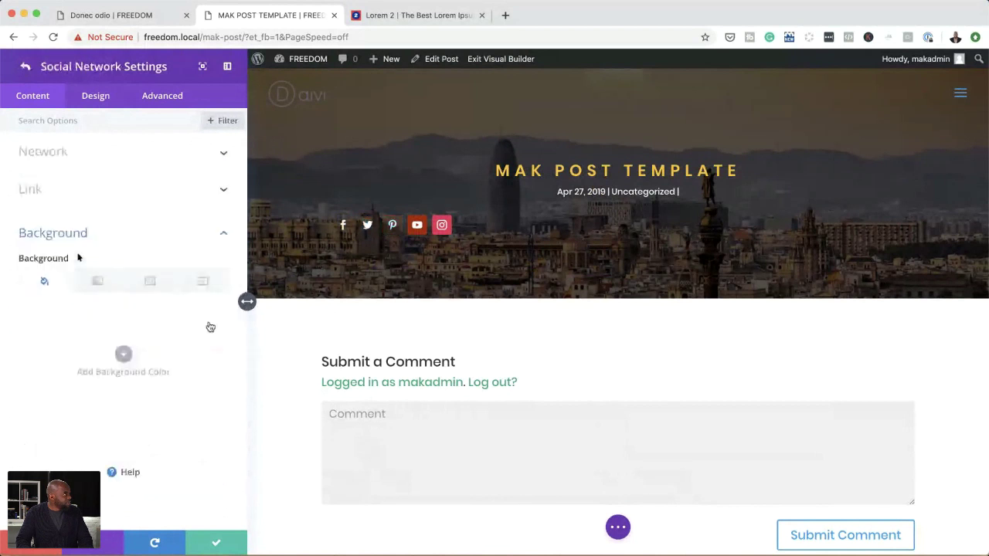
click(26, 67)
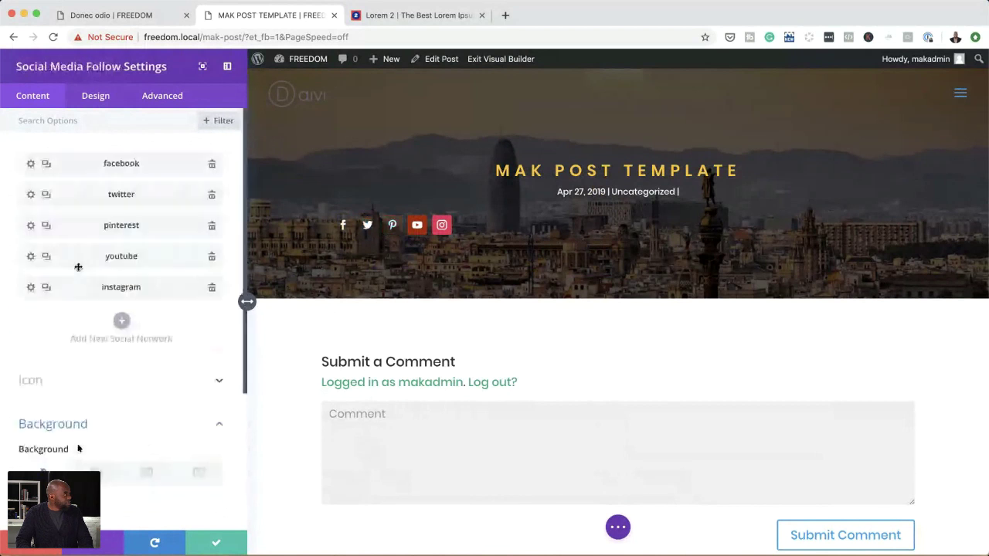
click(31, 258)
click(209, 324)
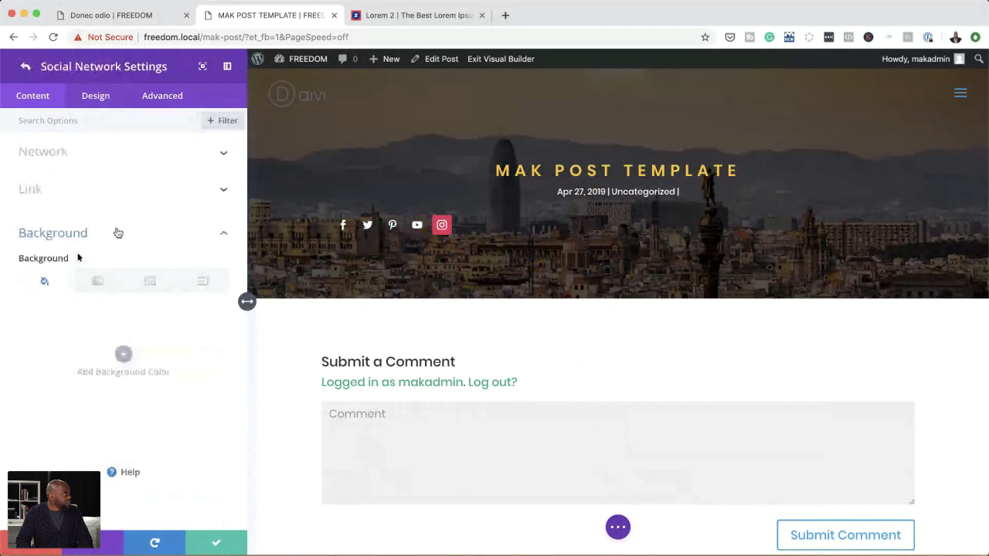
click(26, 67)
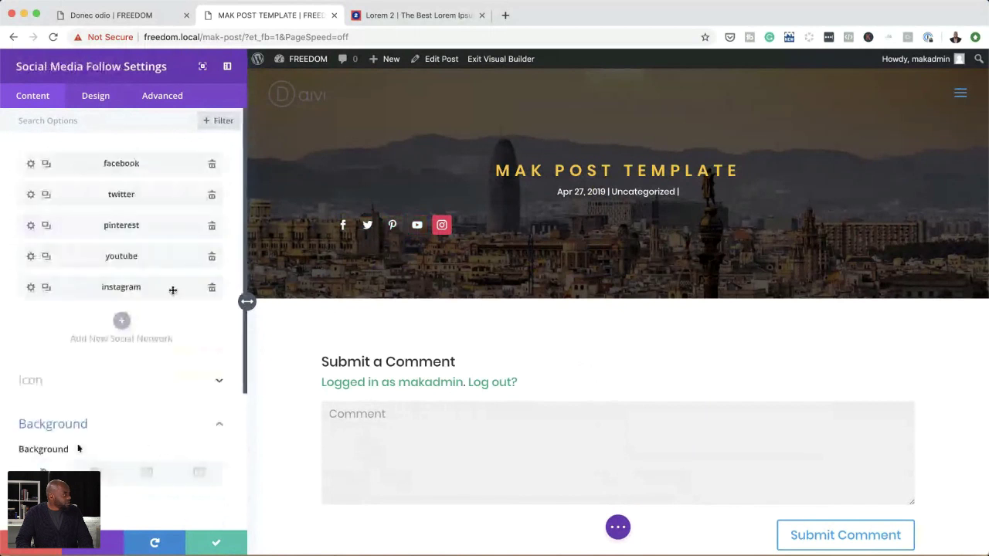
click(31, 288)
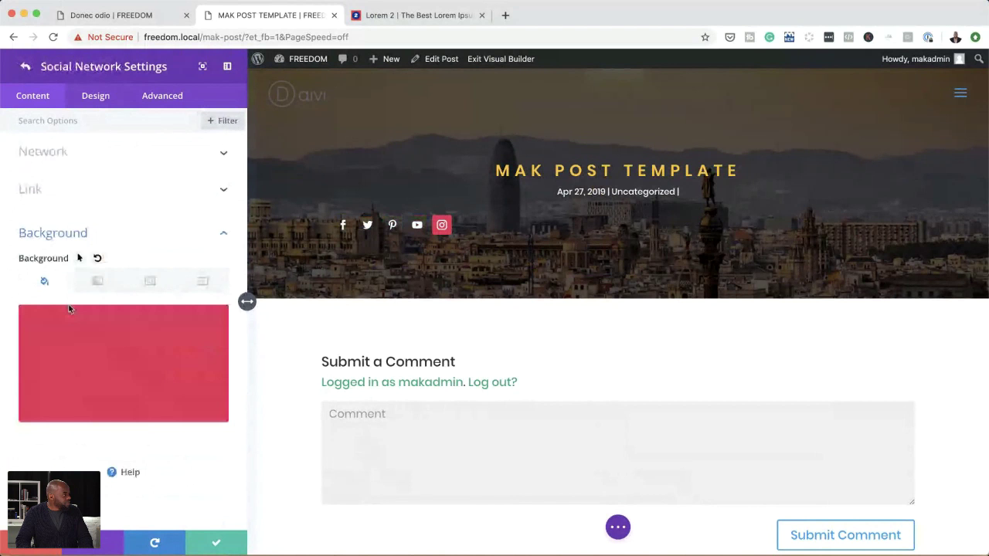
click(209, 324)
click(26, 66)
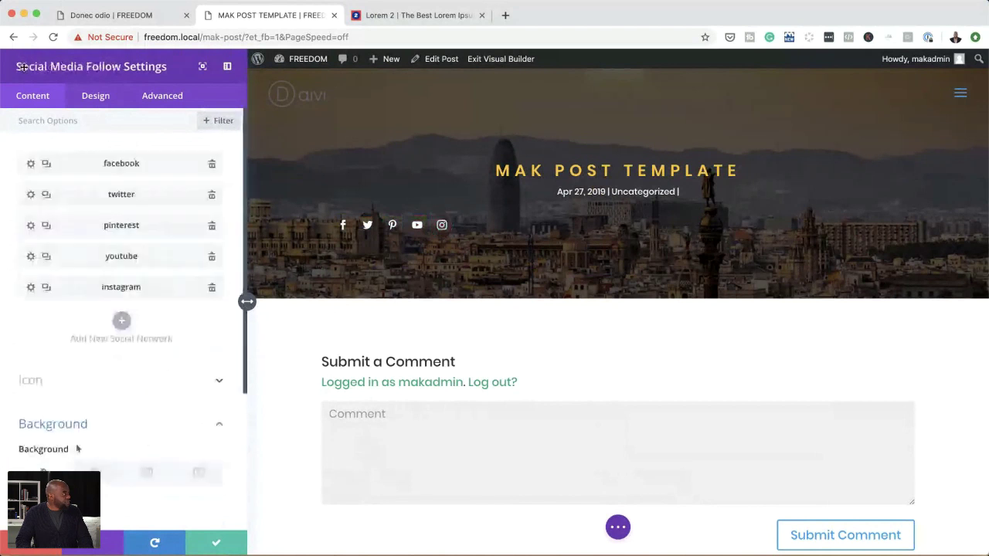
Center the item alignment of the social icons and save the Social Media Follow settings.
click(96, 96)
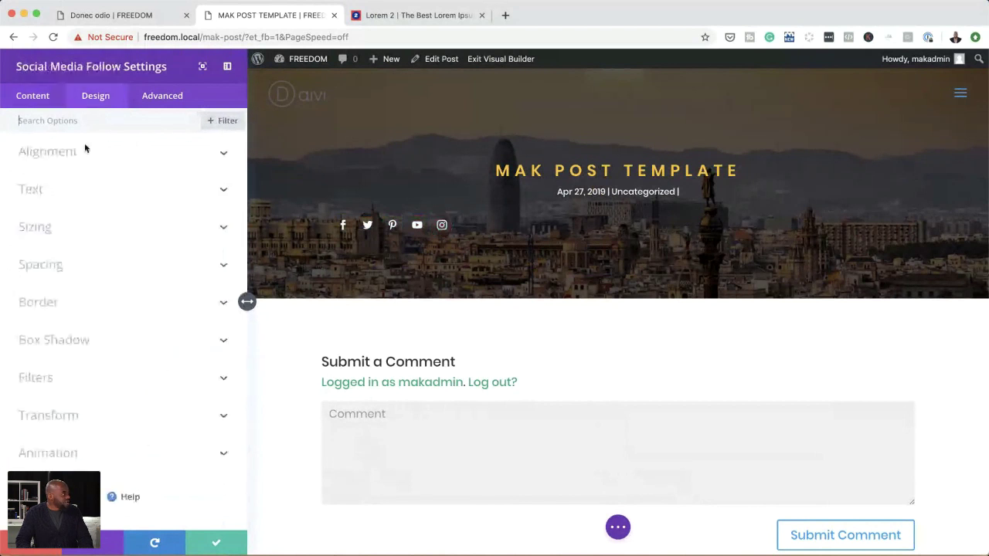
click(85, 147)
click(124, 197)
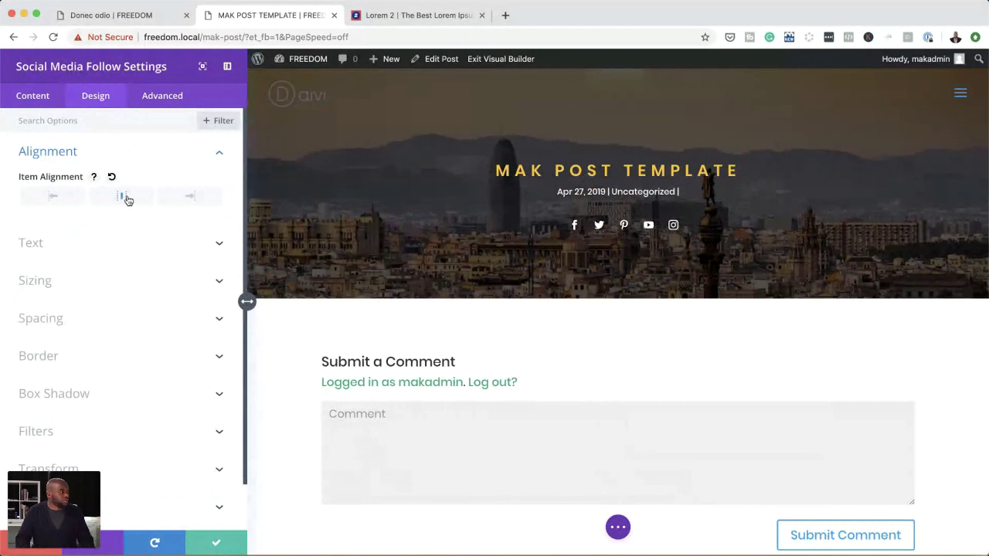
click(217, 546)
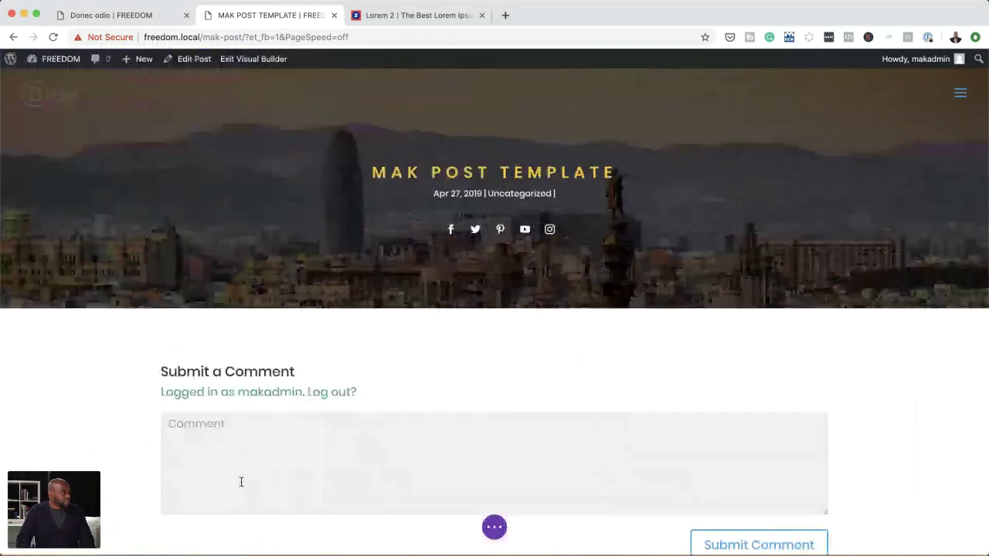
Add a new regular section directly below the header section with the post title.
mouse_move(492, 314)
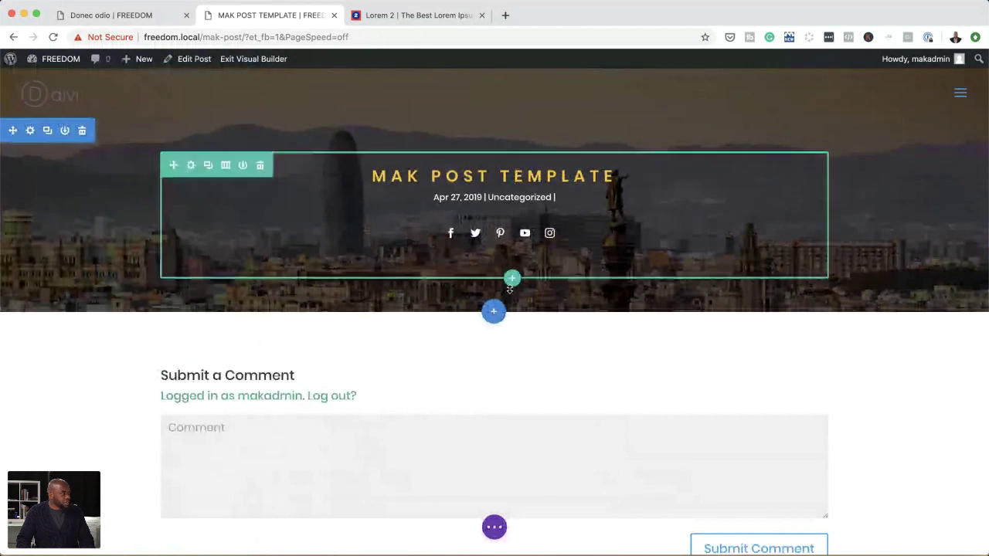
click(512, 280)
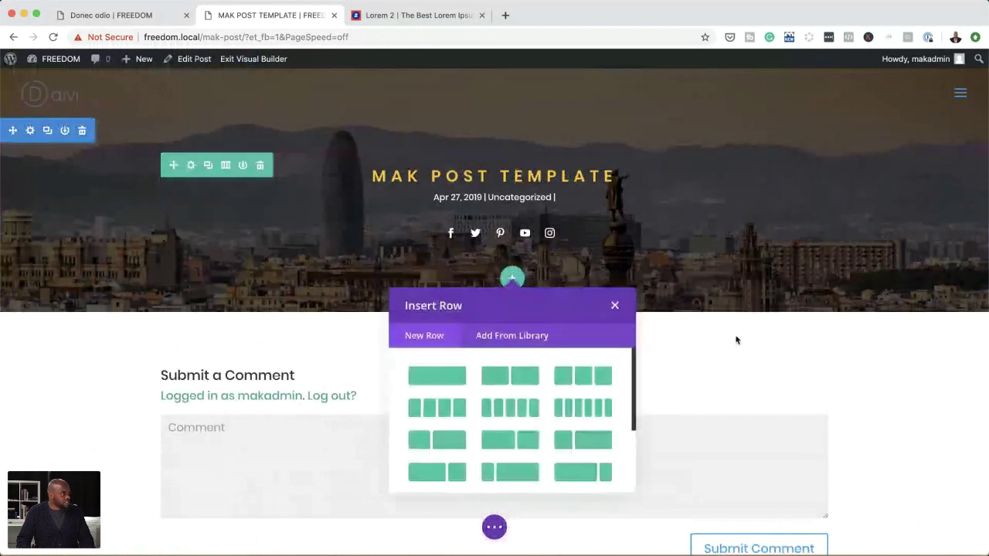
click(736, 340)
click(494, 312)
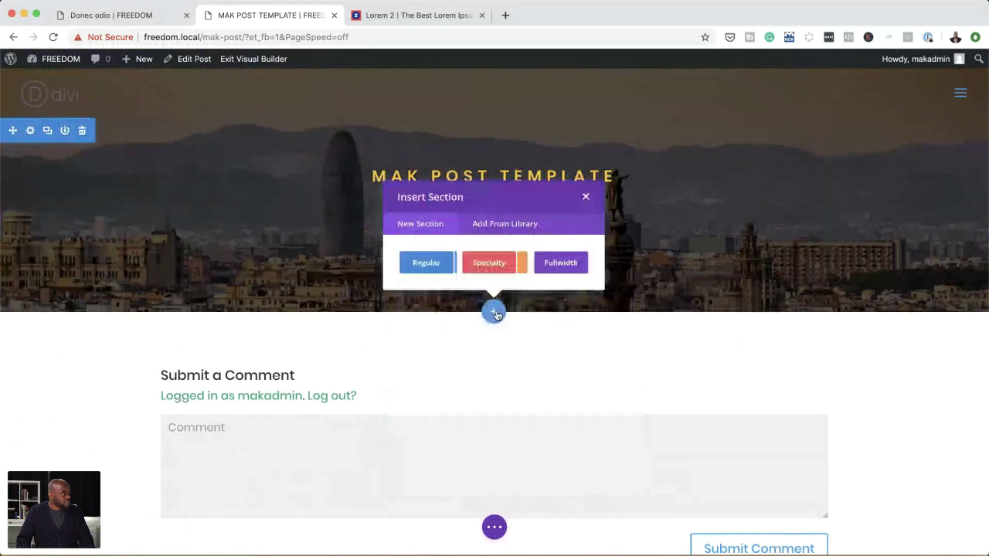
click(426, 263)
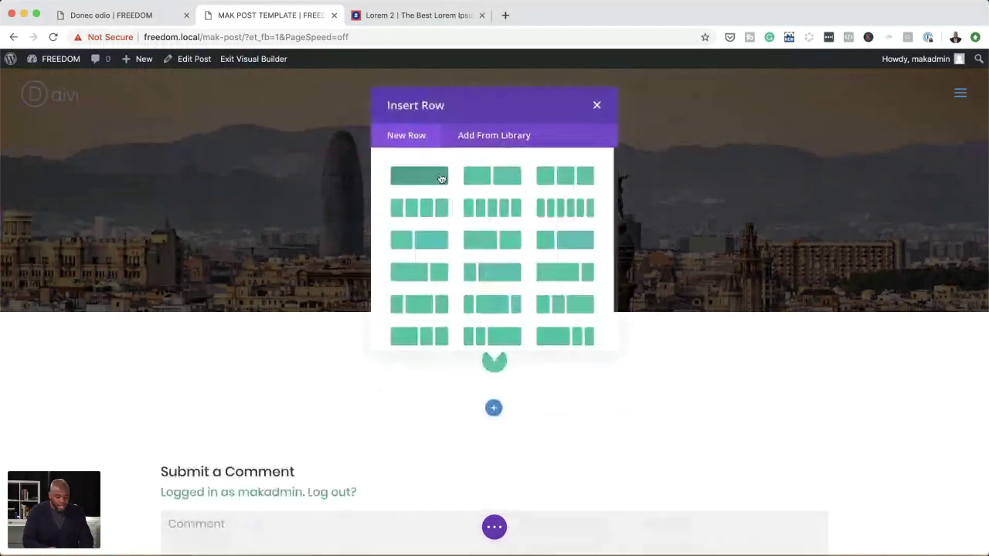
Insert a single-column row in the new section and add a Video module to it.
click(437, 175)
text(video)
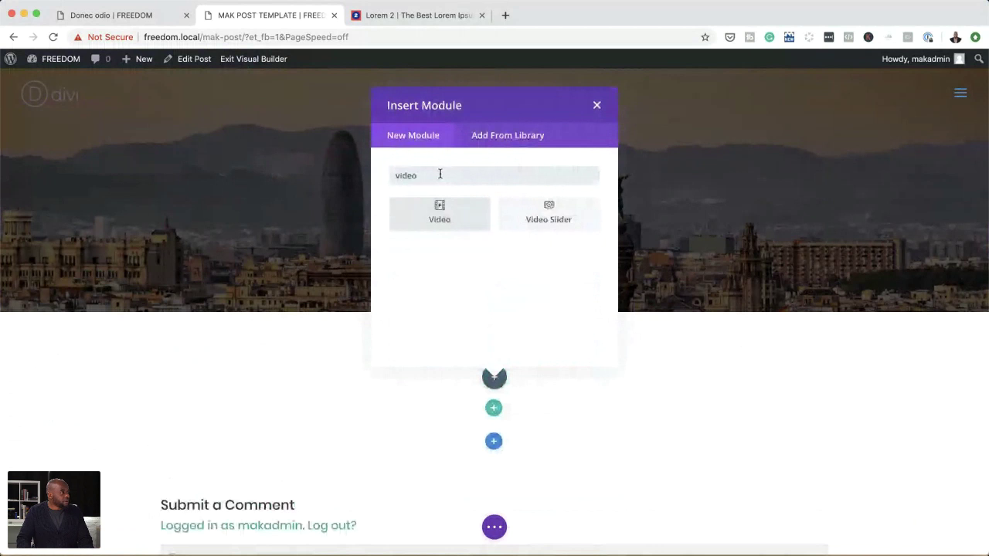
click(394, 216)
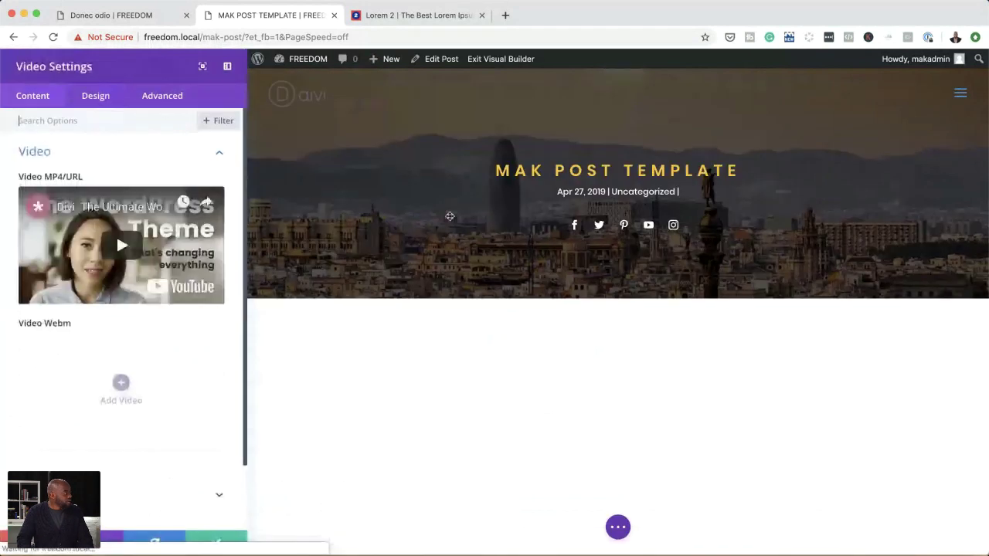
Set the Video module's image overlay to the dynamic Featured Image.
scroll(73, 423, down, 2)
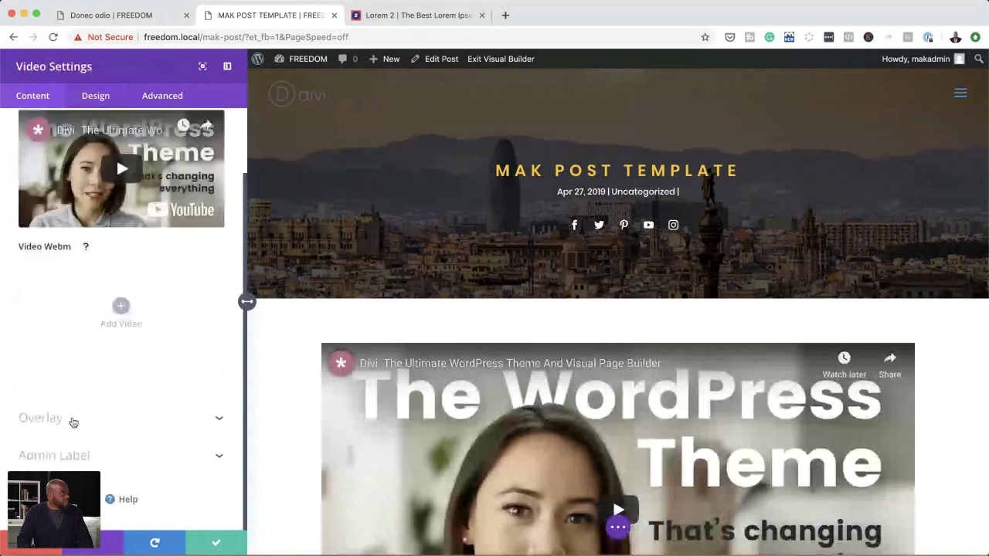
click(74, 420)
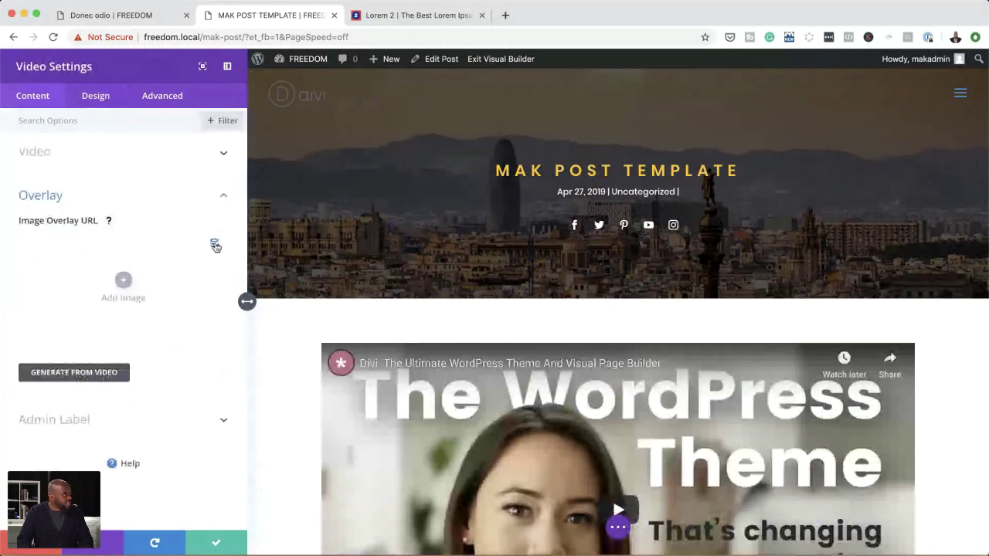
click(215, 245)
click(162, 251)
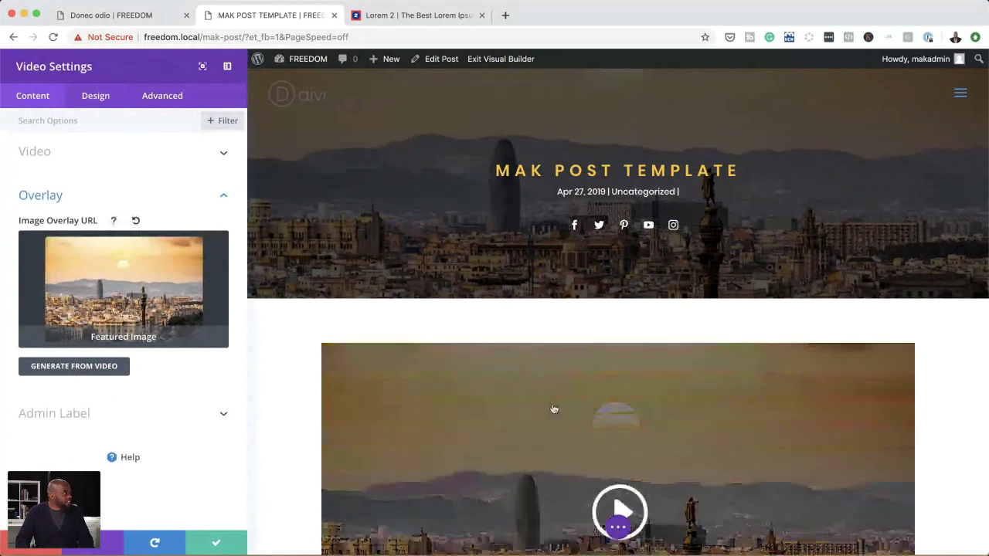
scroll(554, 409, down, 3)
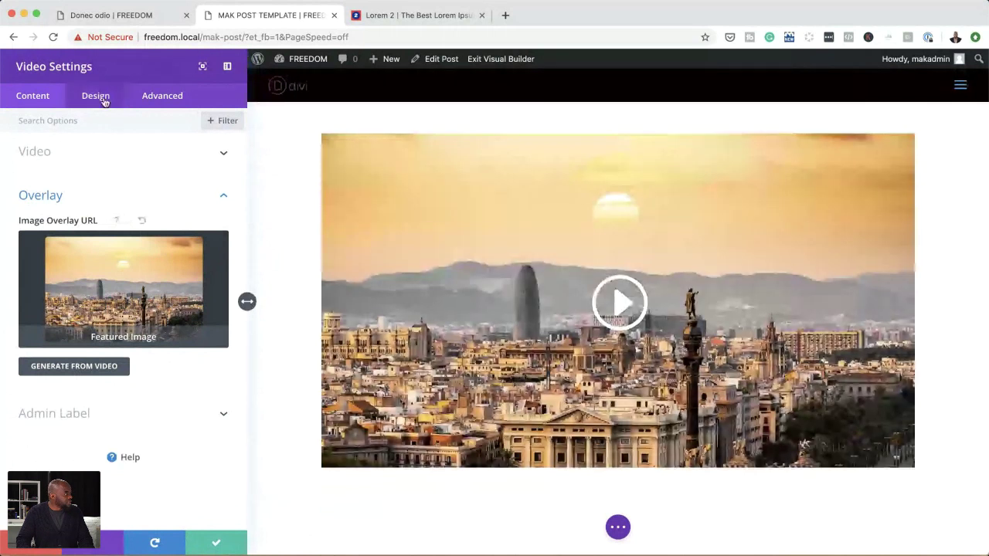
Set the Video module's width to 80%, center its module alignment and save the settings.
click(101, 95)
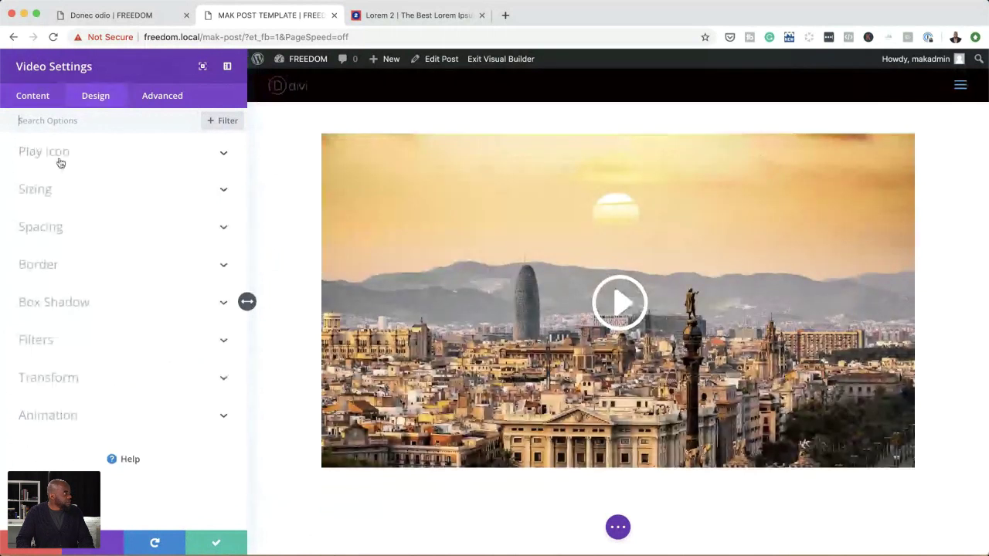
click(52, 193)
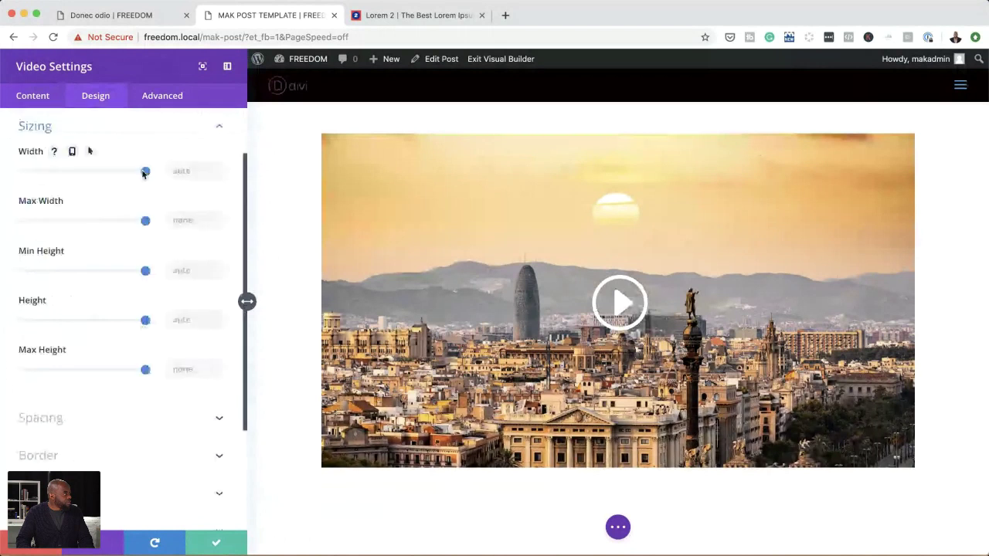
drag(143, 173, 121, 176)
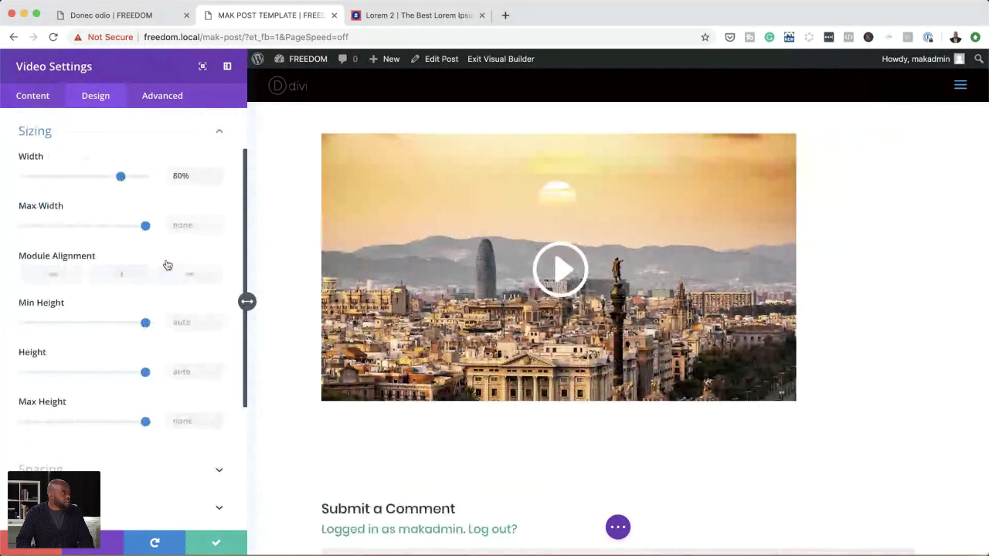
click(121, 274)
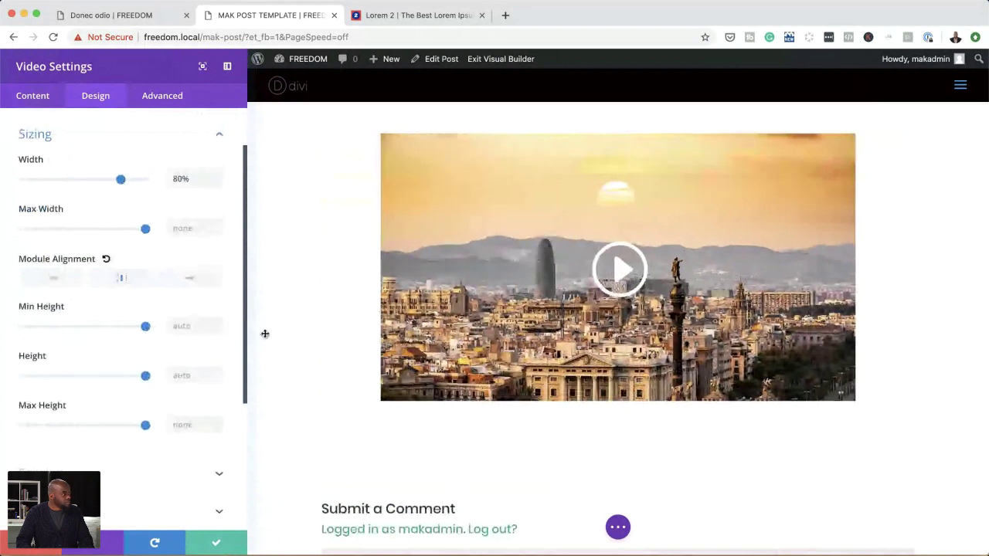
scroll(265, 334, up, 3)
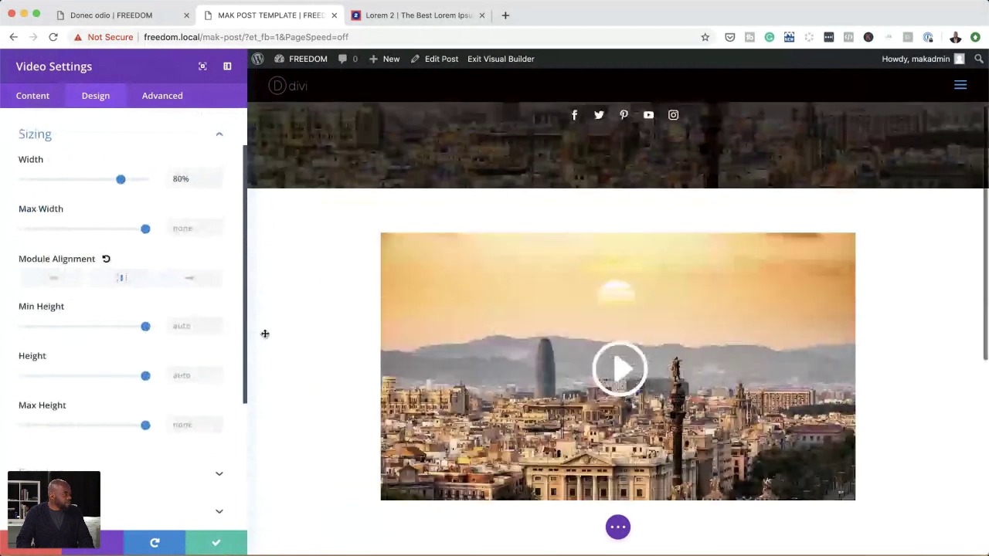
click(217, 544)
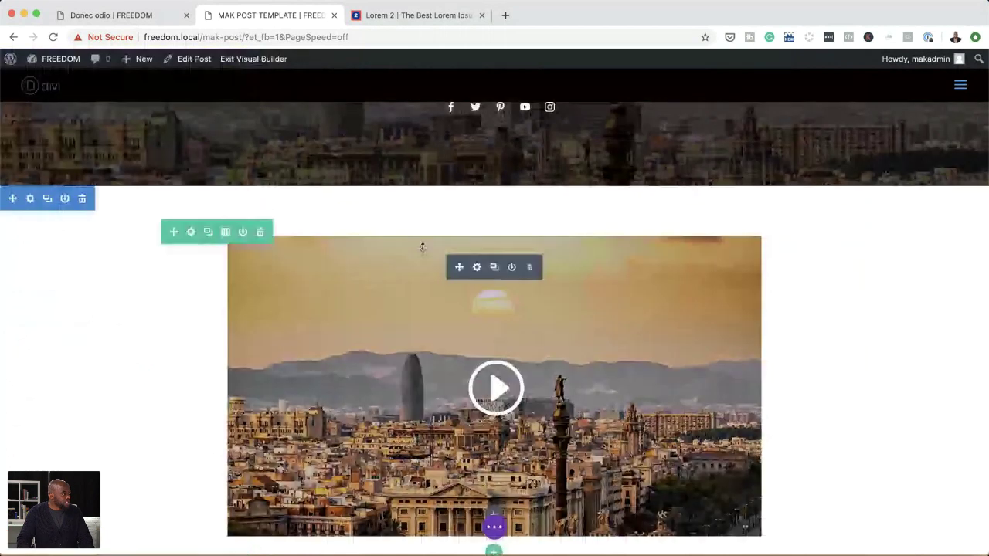
Pull the video row upward so the video overlaps the lower part of the header section.
scroll(423, 246, up, 1)
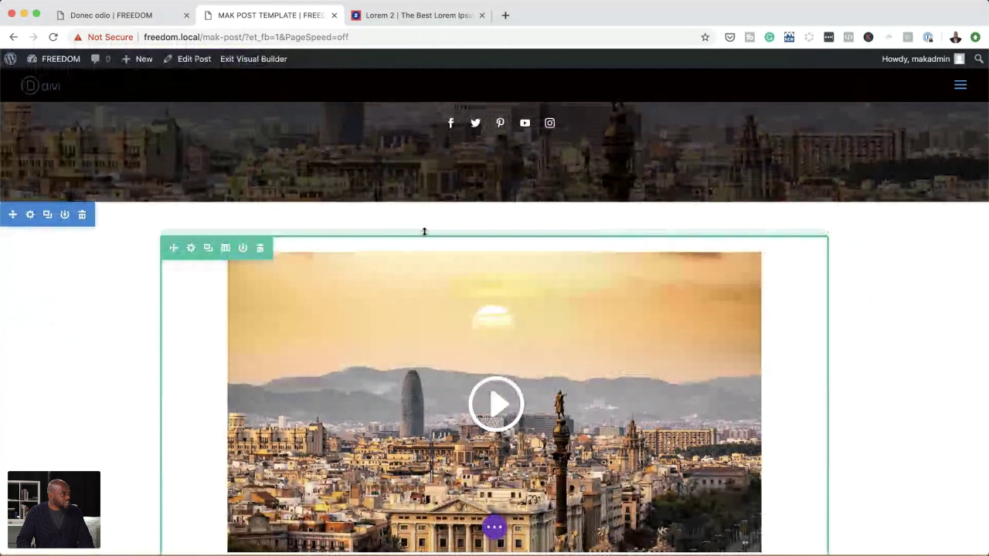
drag(425, 232, 430, 131)
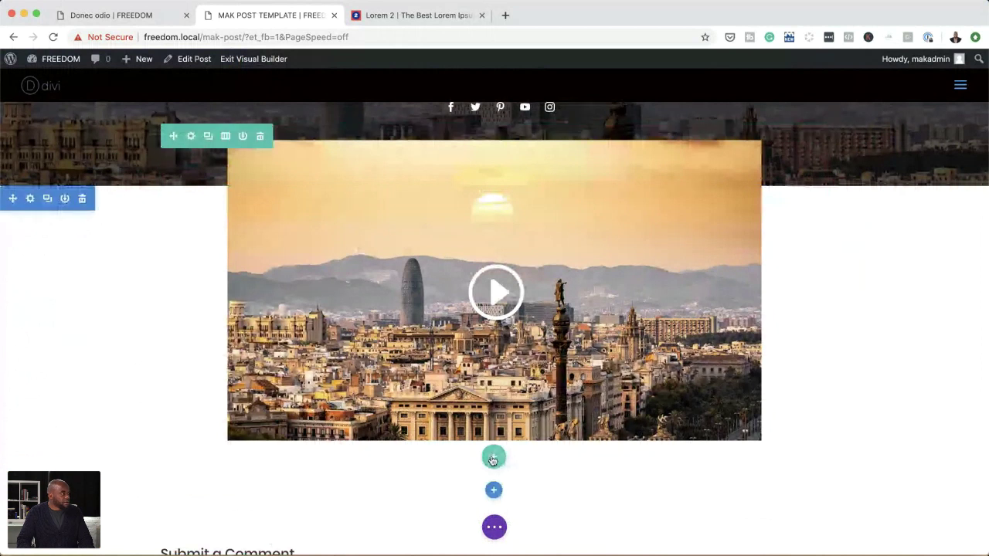
Add a single-column row below the video row and insert a Text module in it.
click(494, 457)
click(432, 233)
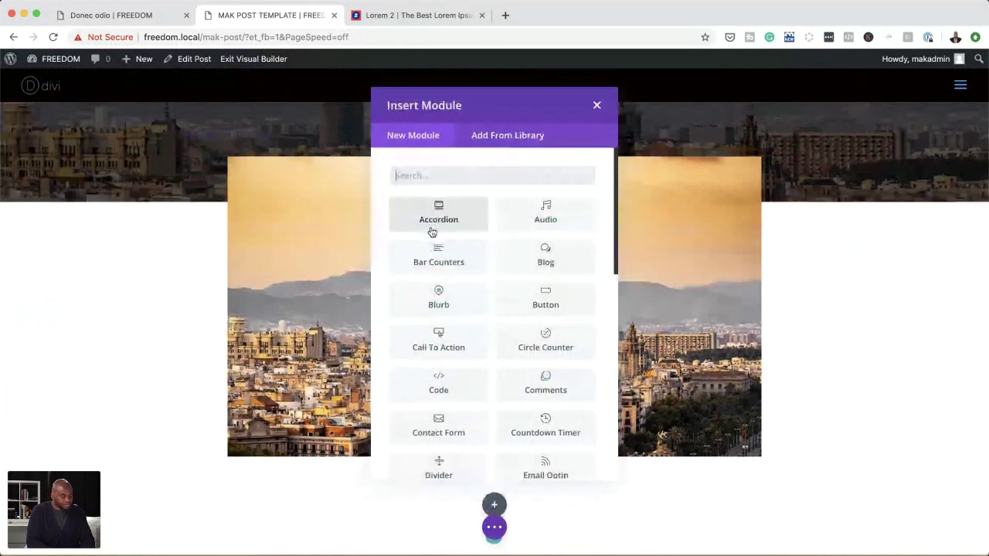
text(text)
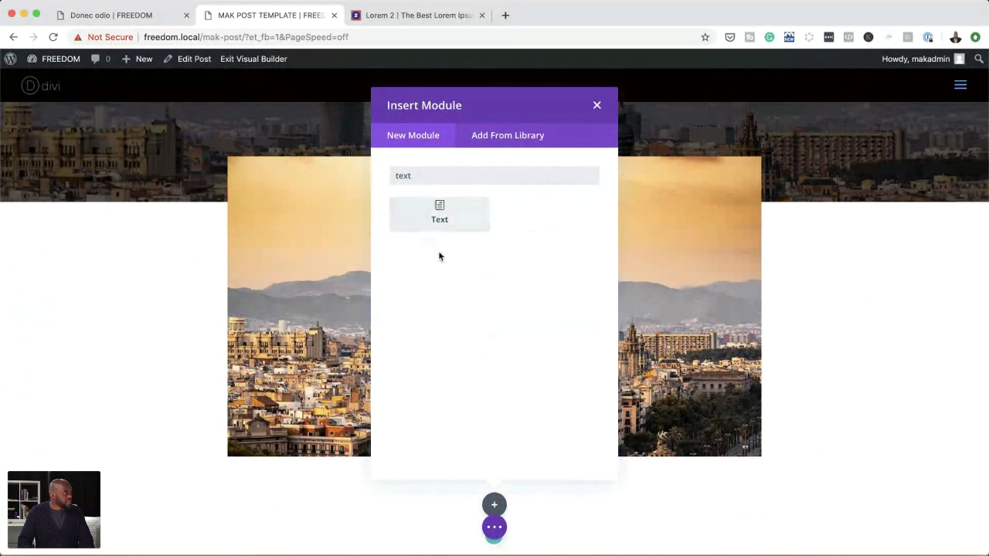
click(451, 213)
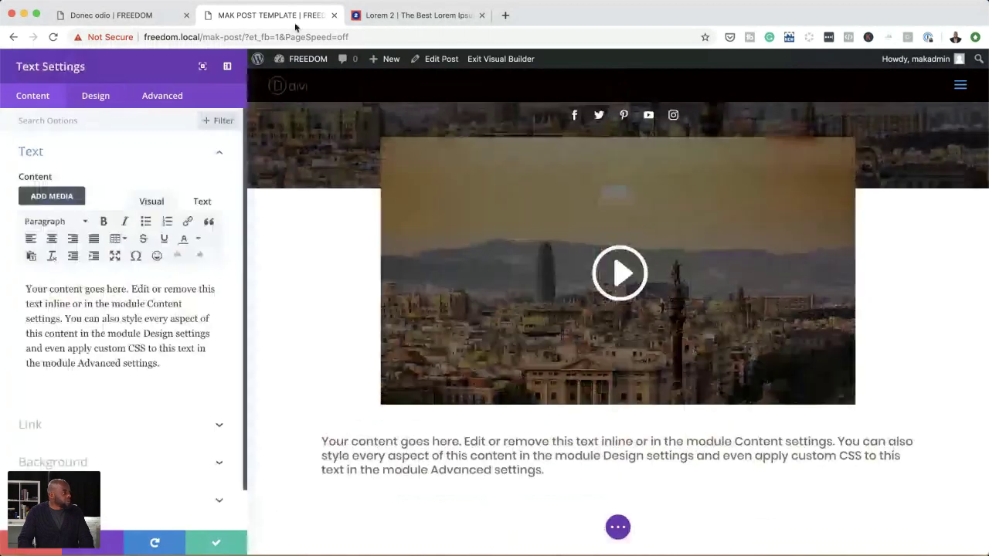
Replace the Text module's placeholder content with the five short paragraphs copied from the Lorem 2 website.
click(438, 24)
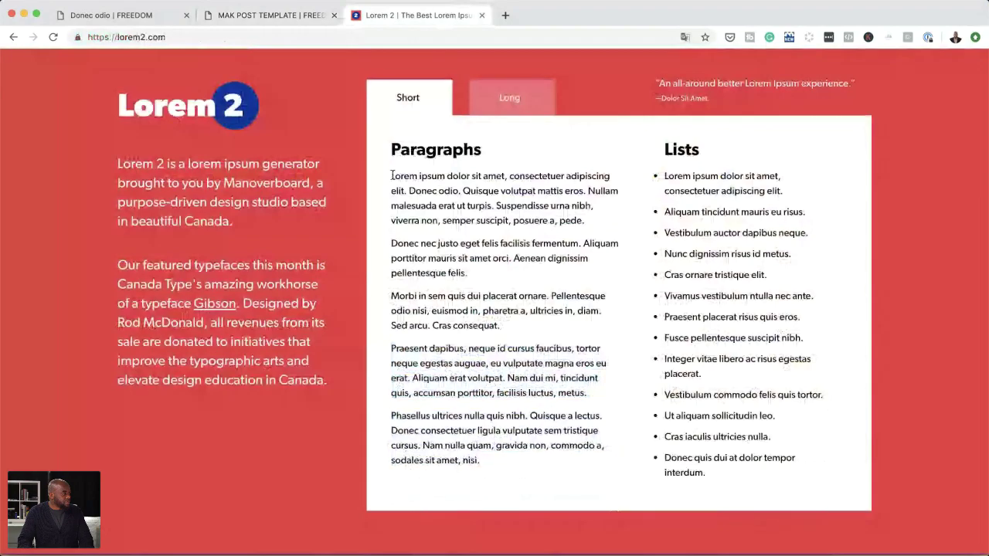
double_click(436, 149)
drag(391, 176, 533, 467)
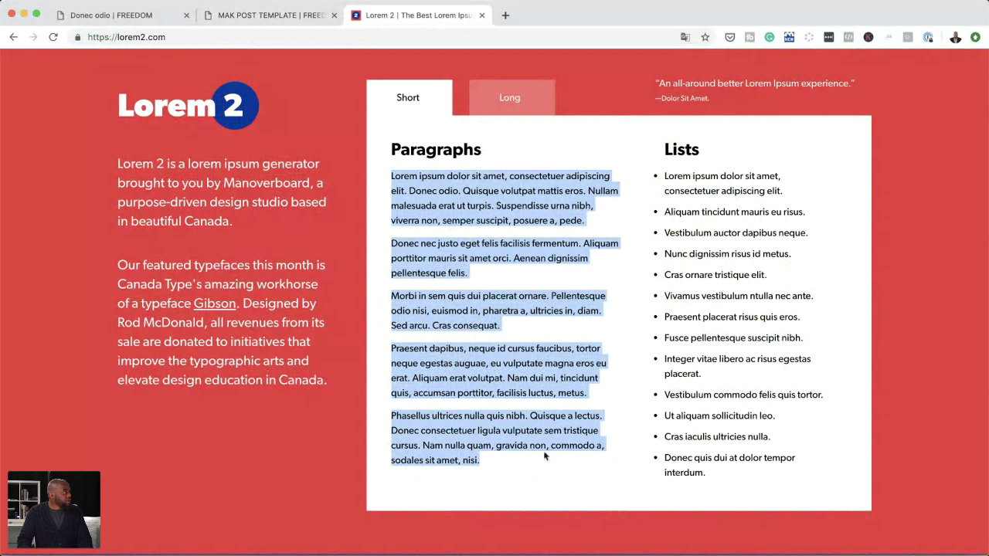
click(259, 14)
double_click(39, 289)
key(ctrl+a)
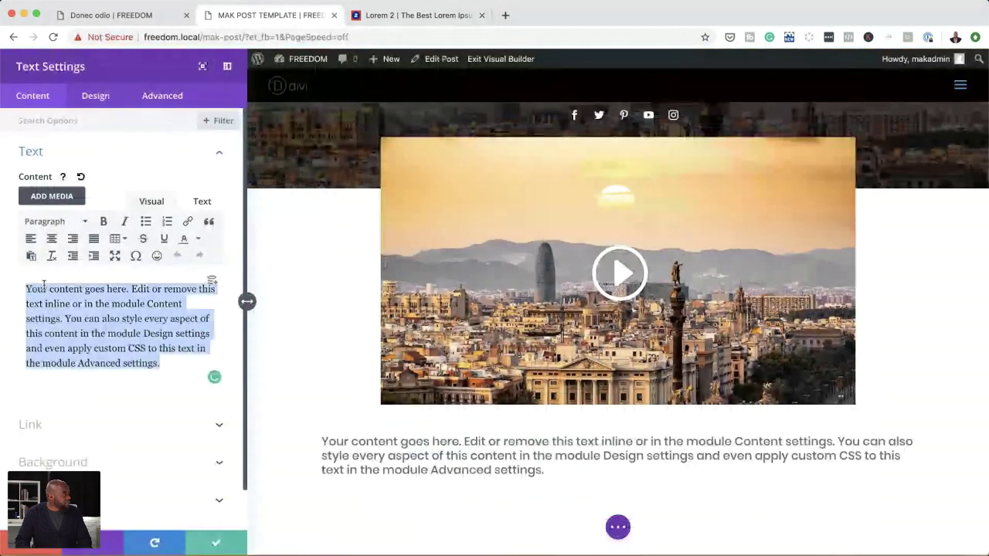
key(ctrl+v)
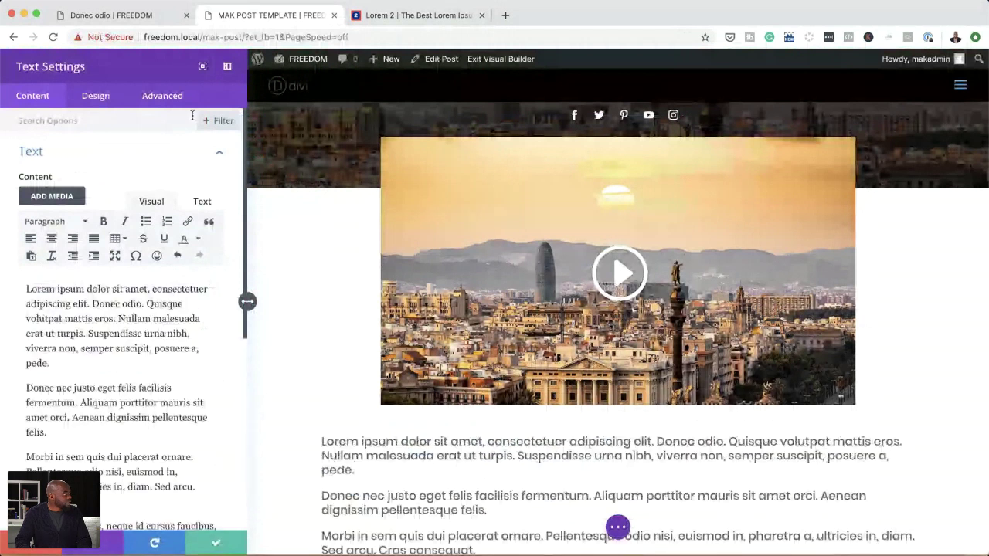
Set the lorem ipsum Text module's width to 80%, center its module alignment and save the settings.
click(96, 96)
click(95, 162)
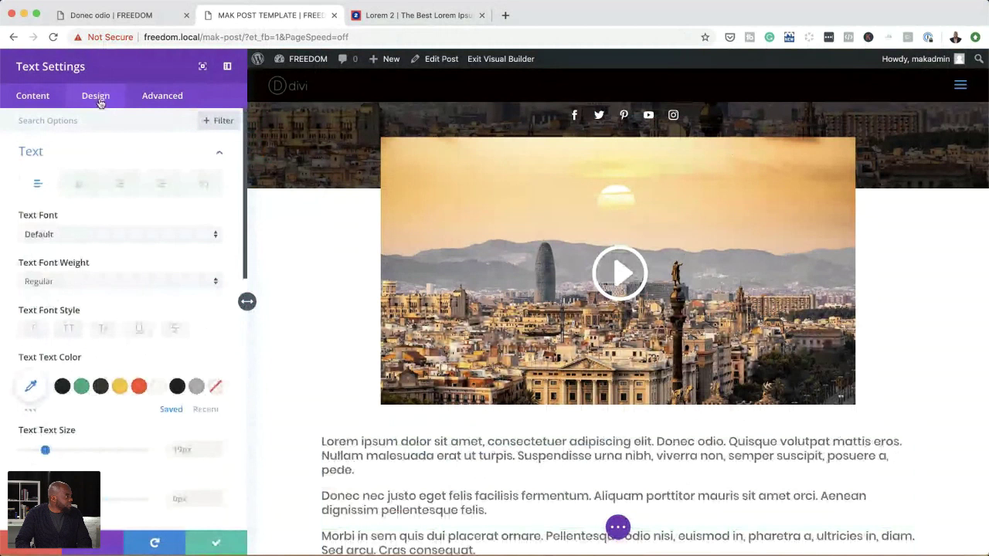
scroll(151, 385, down, 3)
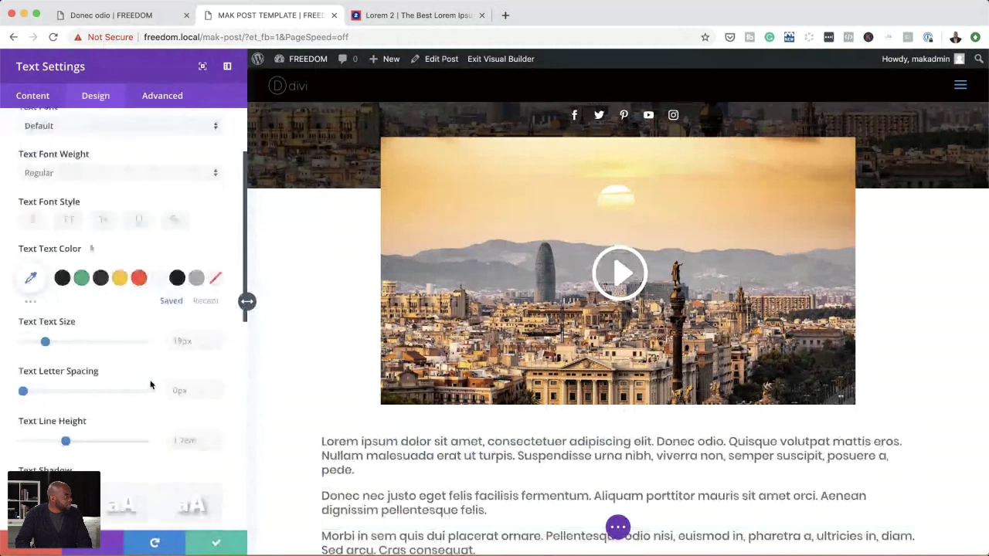
scroll(150, 385, down, 5)
scroll(79, 369, down, 3)
click(79, 376)
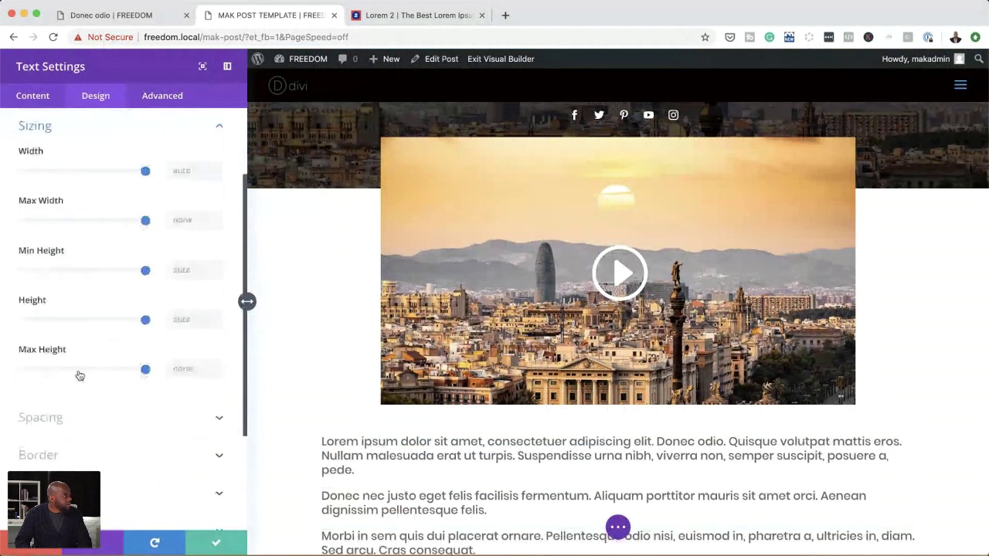
drag(145, 172, 121, 173)
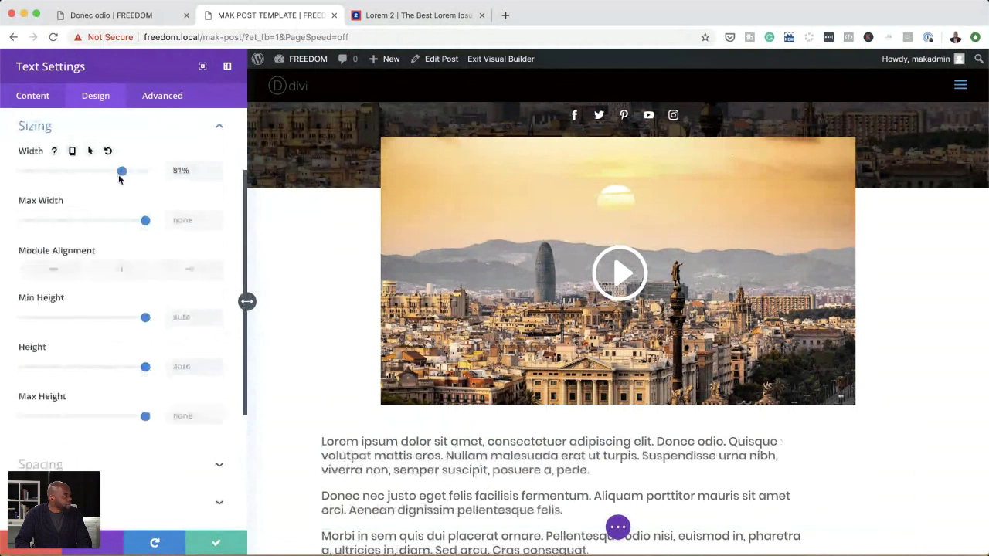
double_click(174, 169)
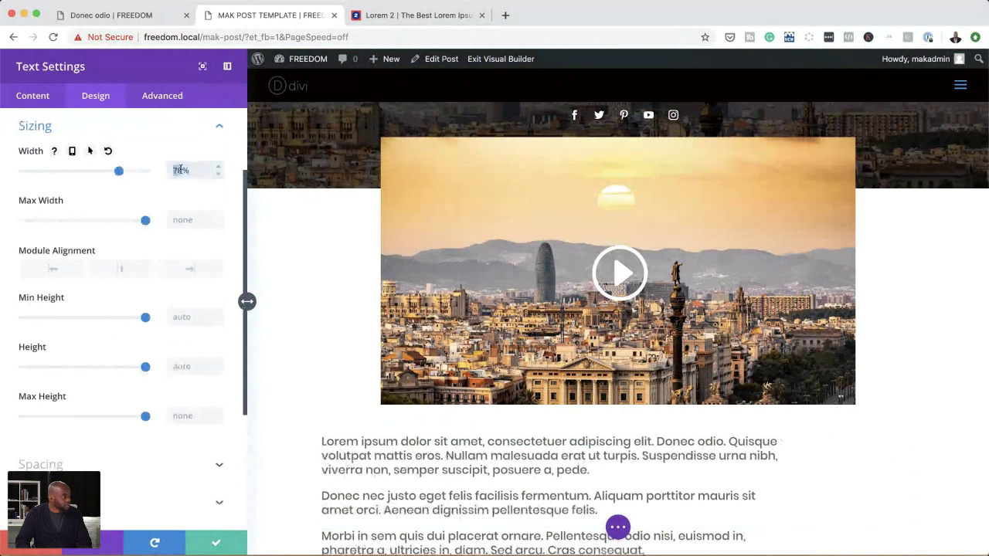
text(80)
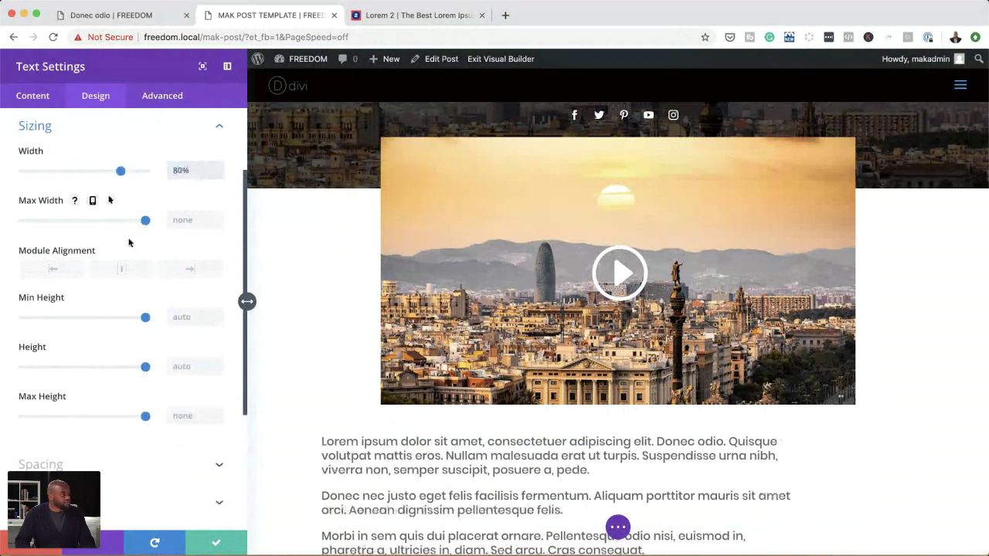
click(120, 270)
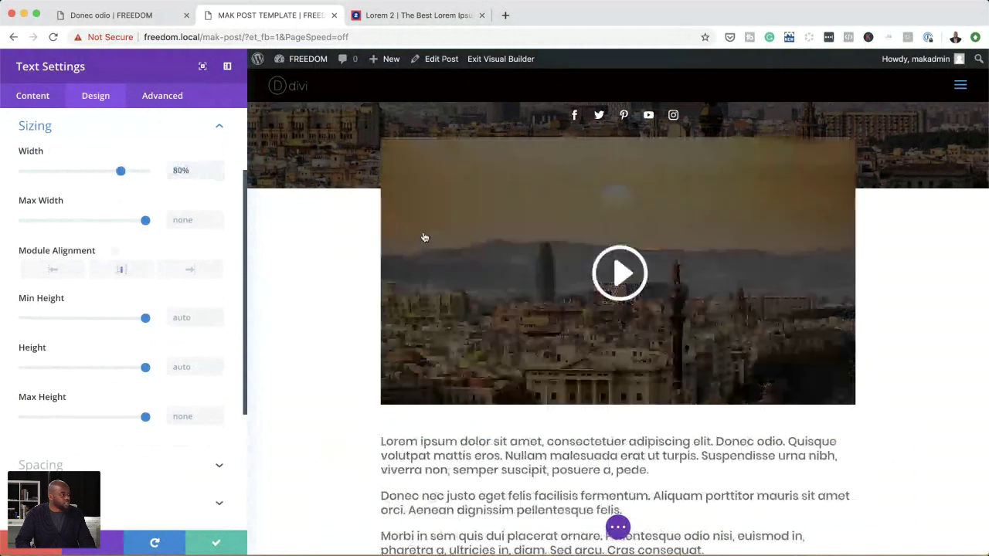
scroll(253, 535, down, 1)
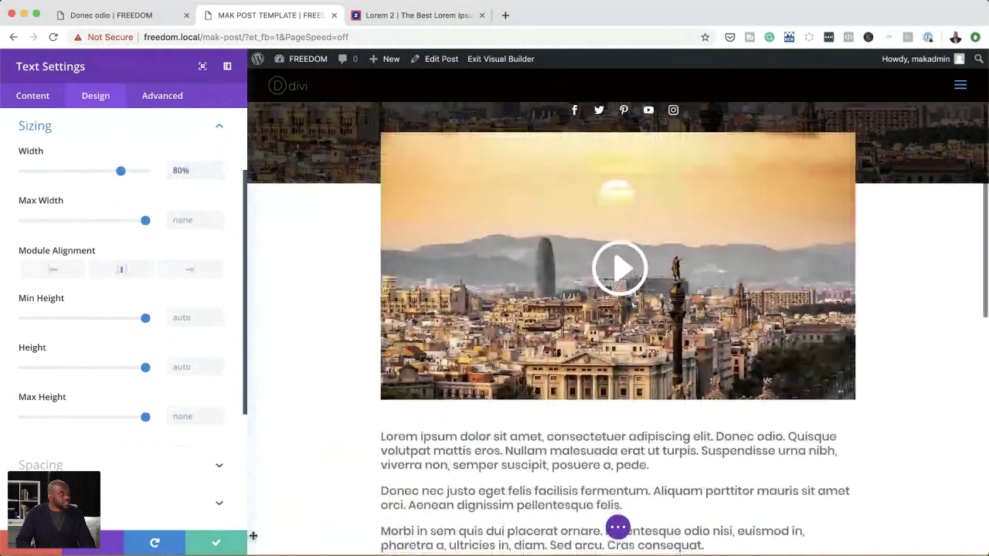
click(244, 540)
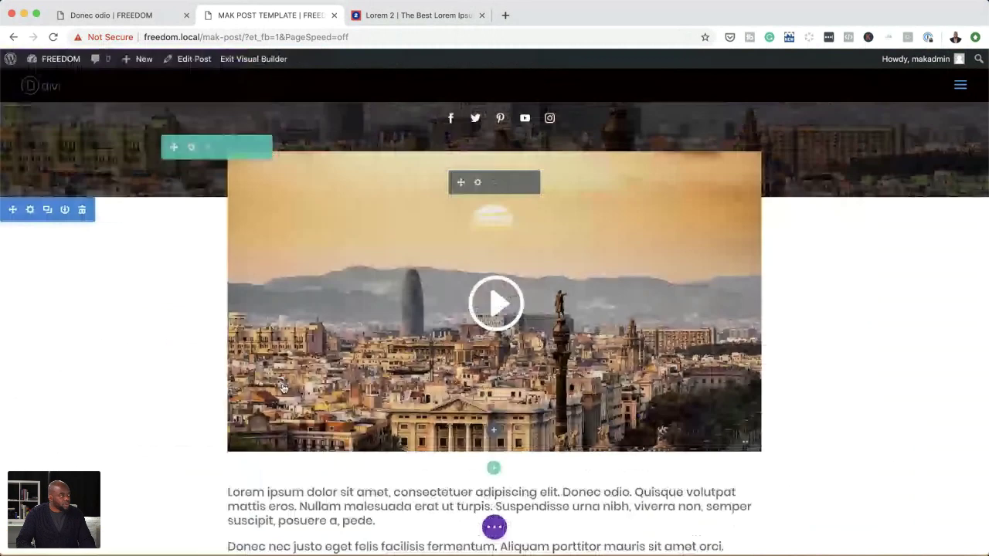
Add another Text module directly below the lorem ipsum paragraphs.
scroll(415, 391, down, 10)
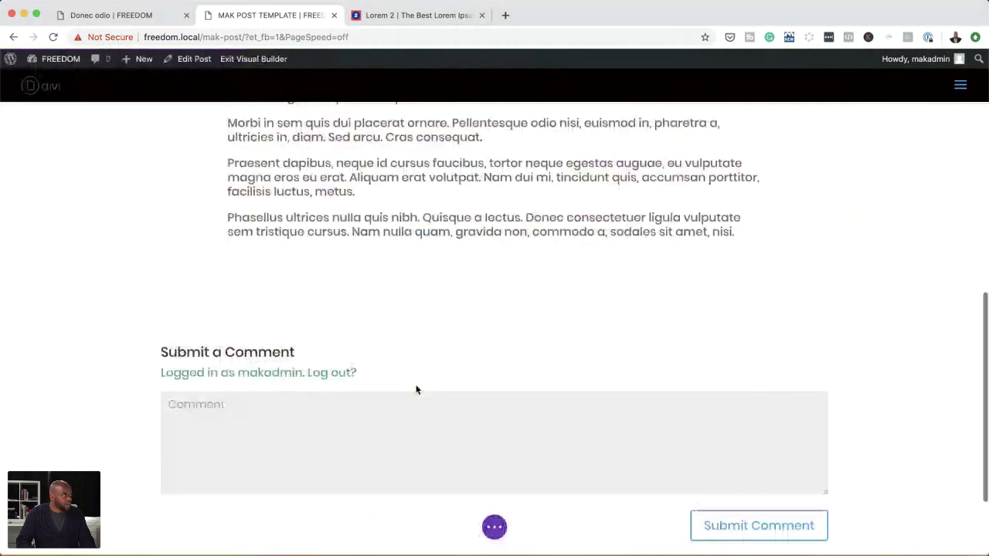
scroll(424, 377, up, 1)
click(494, 250)
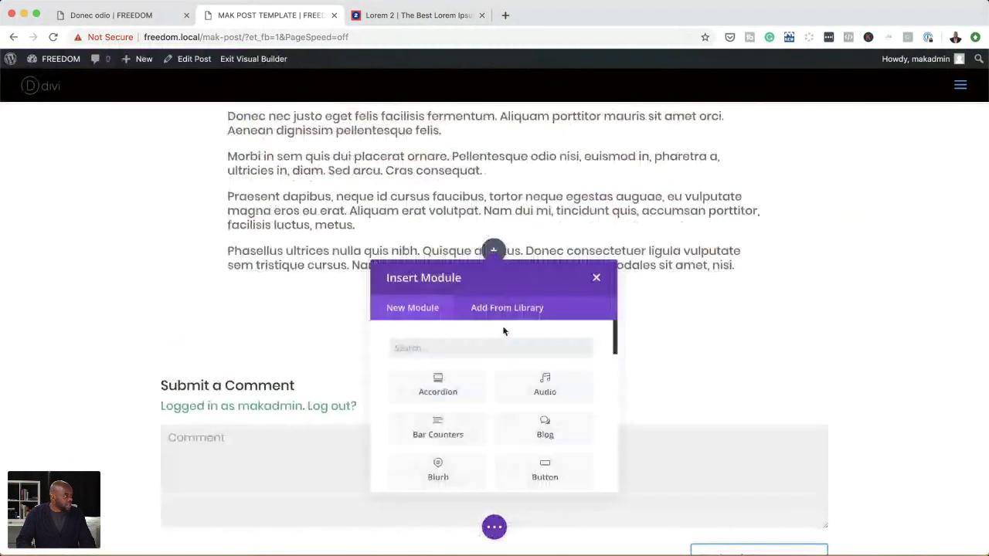
click(497, 349)
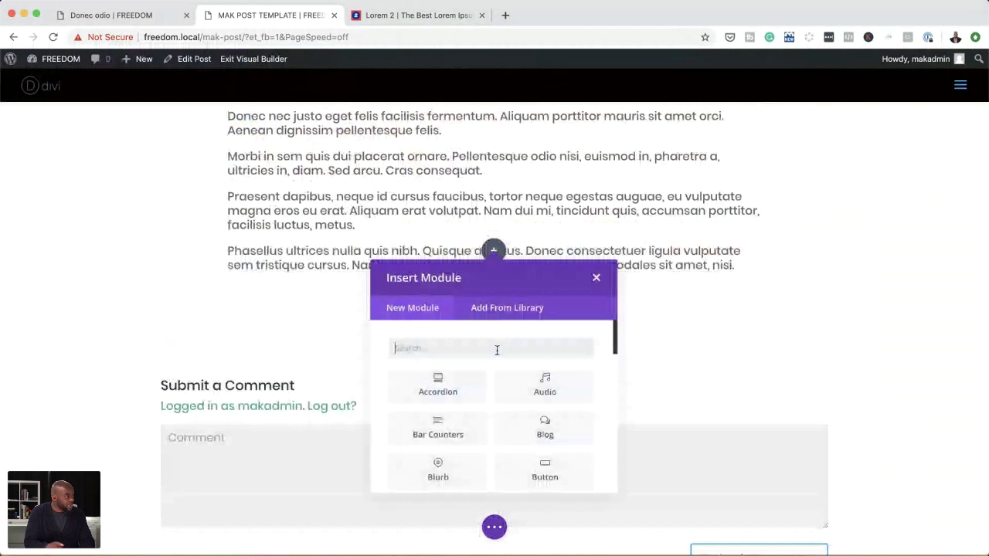
text(tex)
click(477, 378)
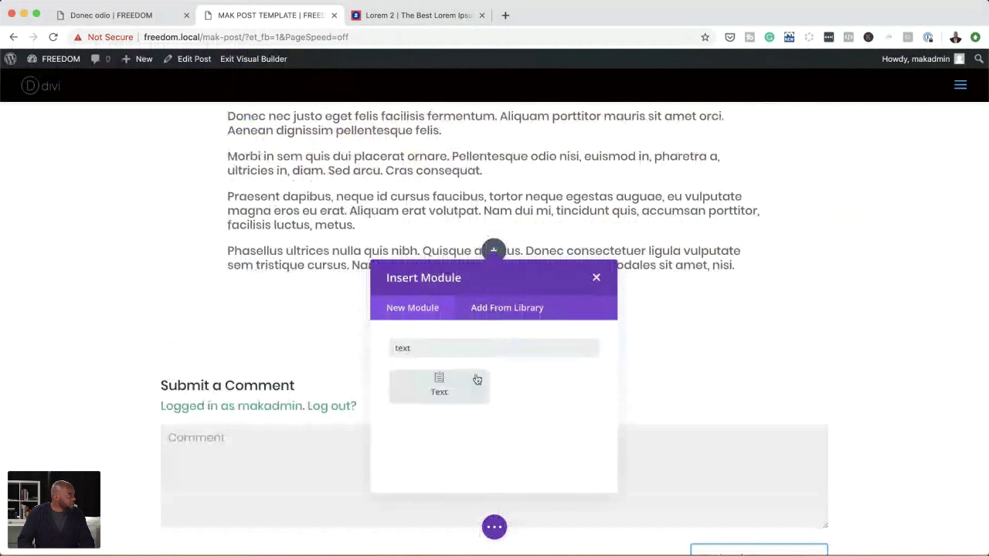
click(476, 379)
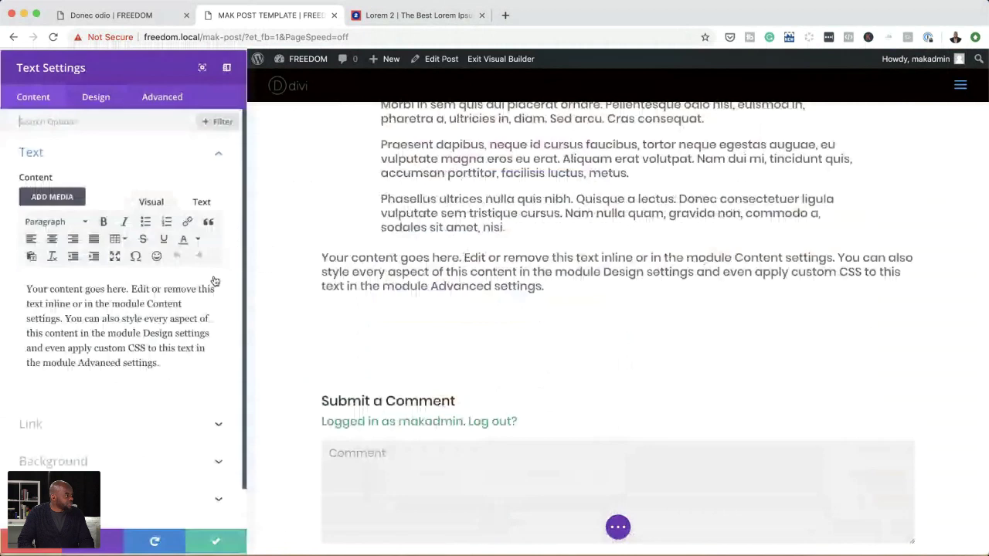
Try Author Bio as the dynamic content of the new Text module, and remove that dynamic content again.
click(213, 285)
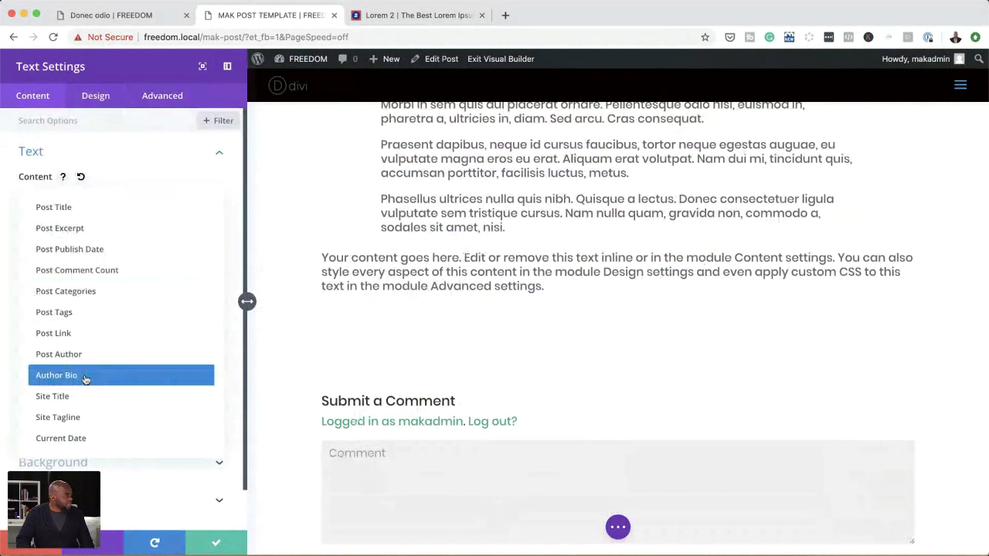
click(62, 376)
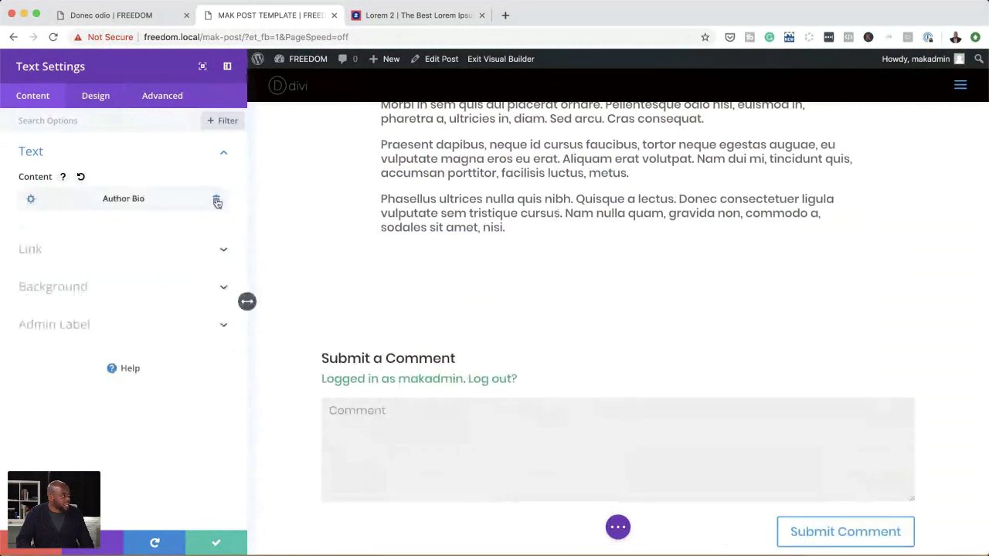
click(218, 200)
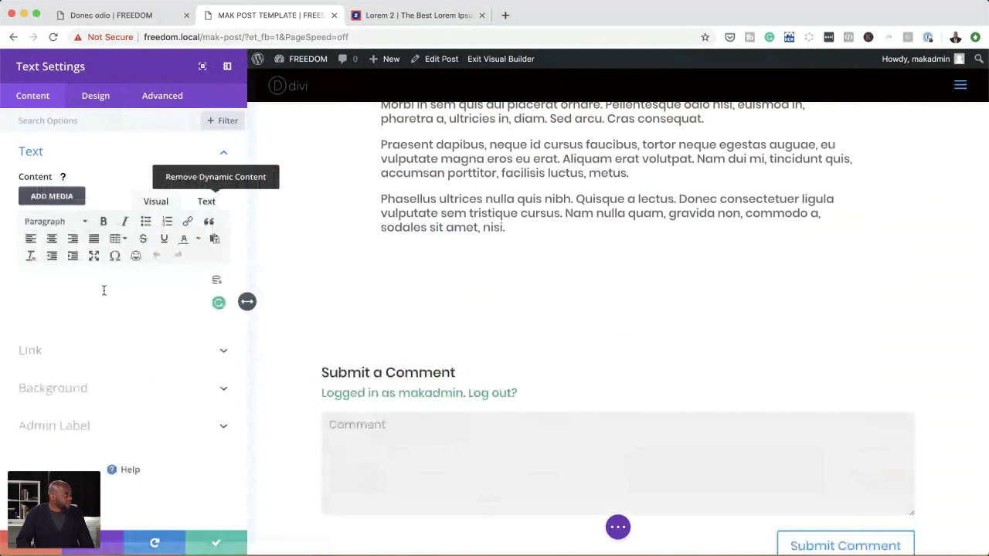
Discard the Text module's settings changes and delete this extra module below the lorem ipsum paragraphs.
click(217, 281)
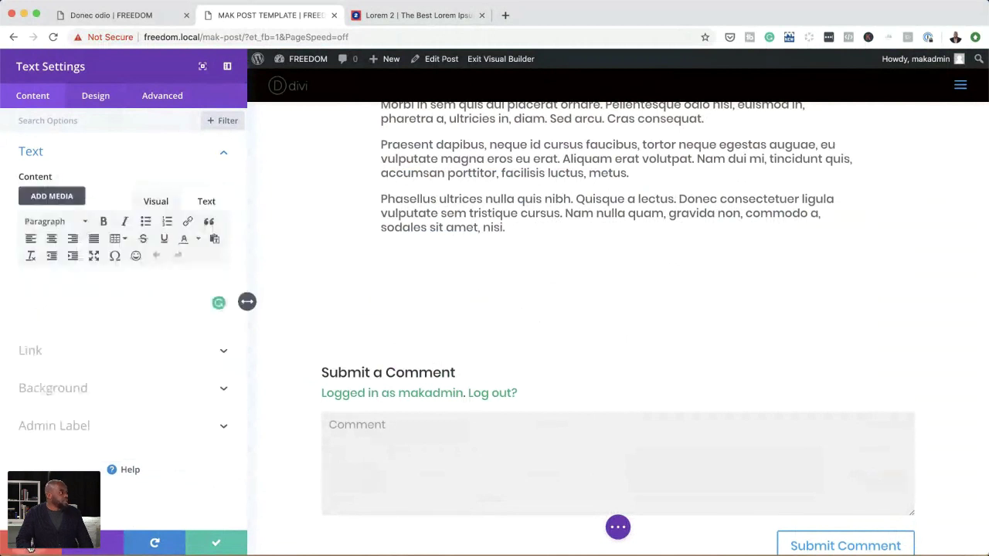
click(31, 546)
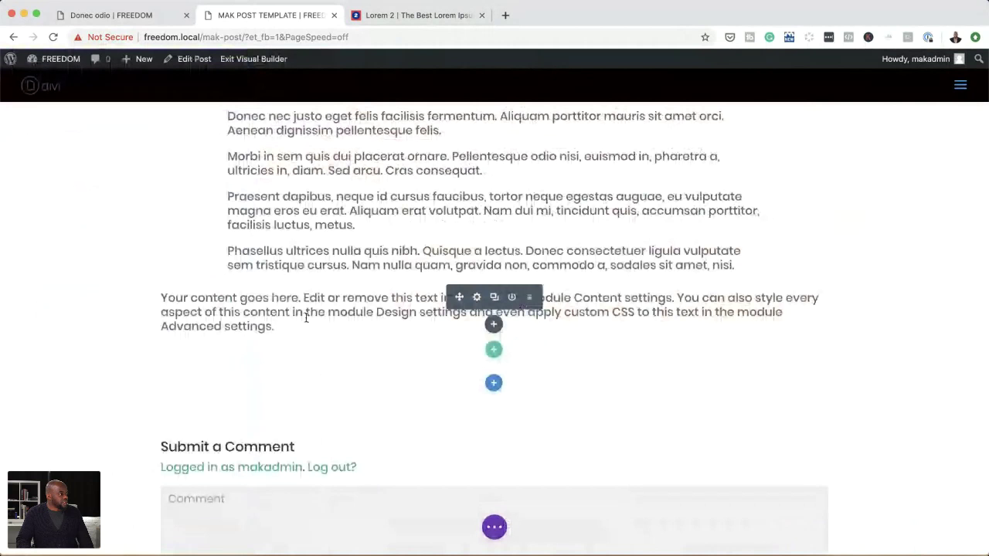
click(511, 296)
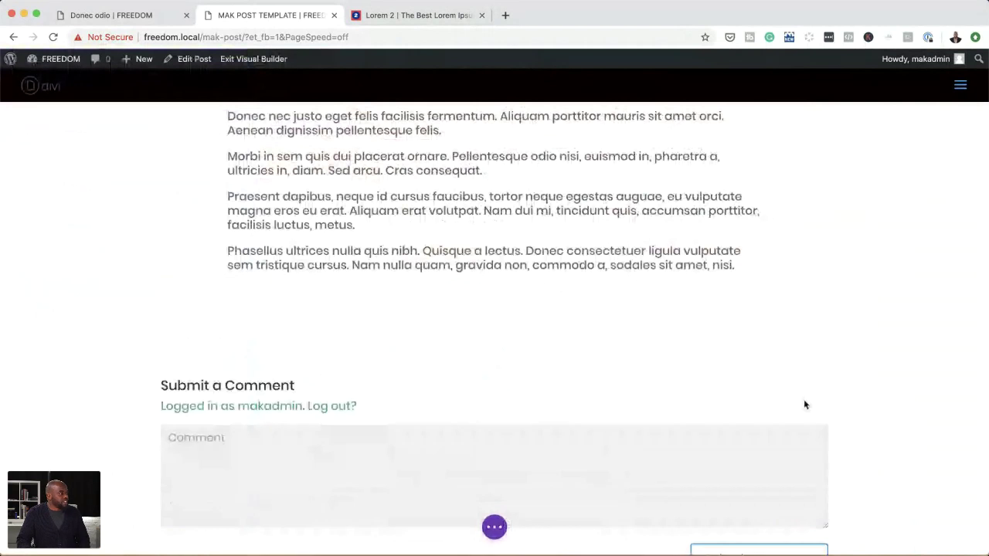
Review the post template layout from the title header and video down to the body text and comment form.
scroll(819, 402, up, 5)
scroll(829, 399, up, 3)
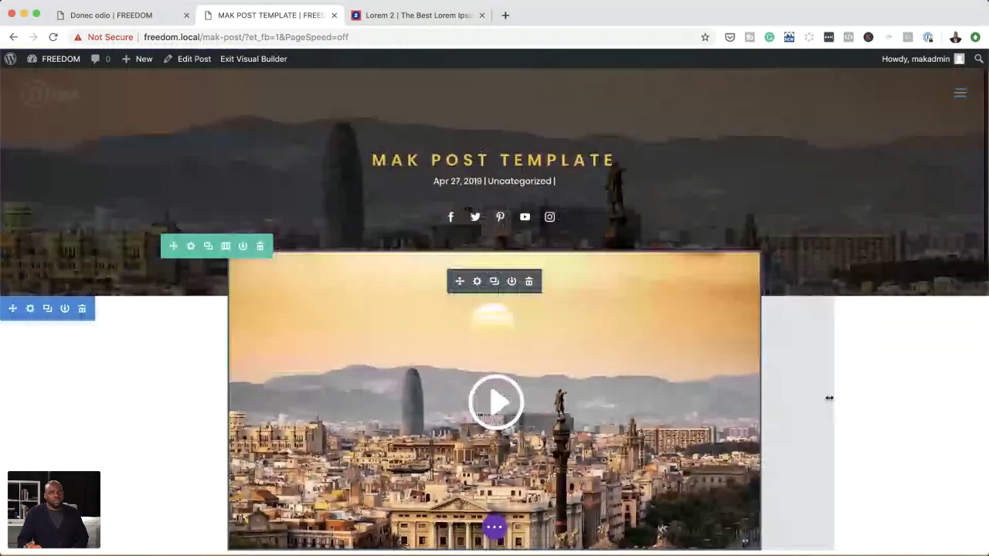
scroll(881, 433, up, 1)
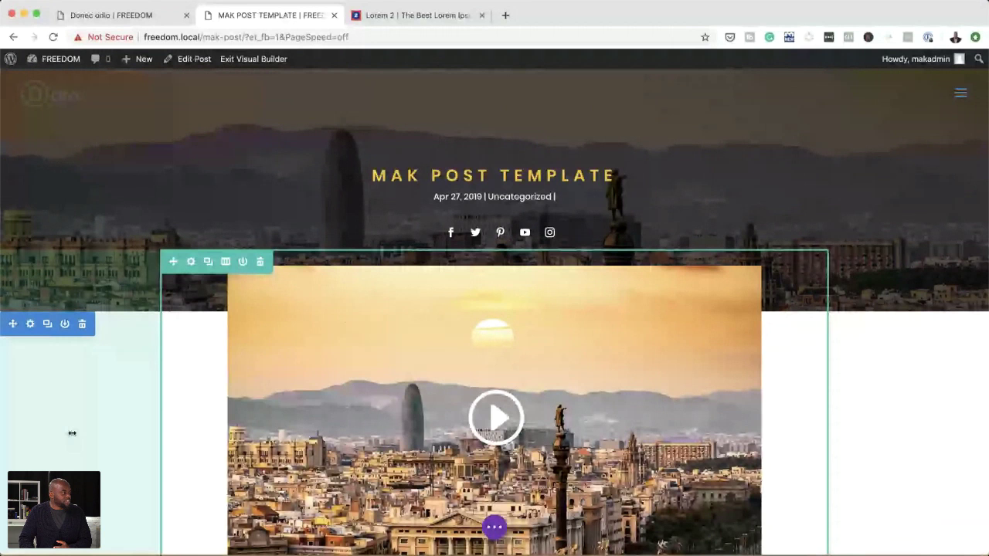
scroll(71, 434, down, 5)
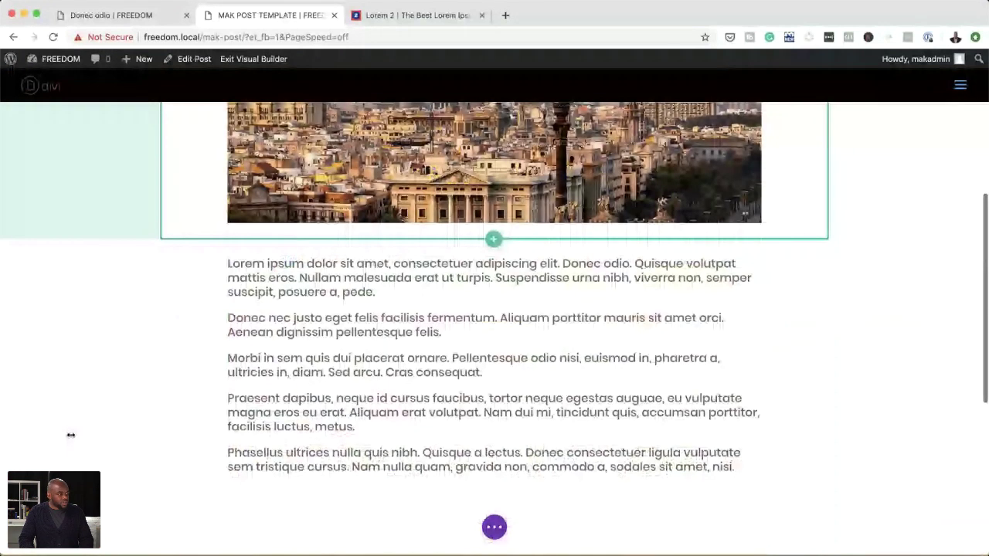
scroll(71, 434, down, 5)
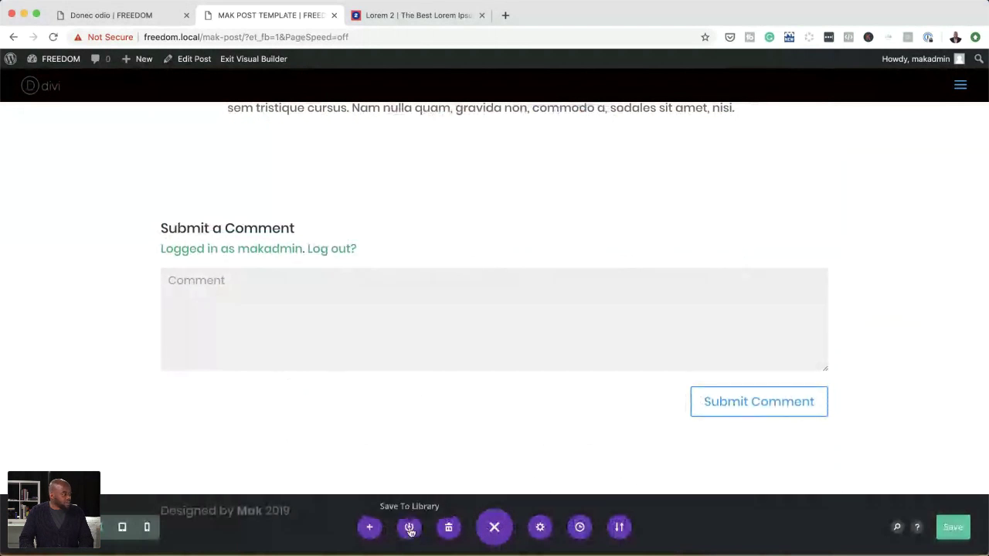
click(410, 528)
click(377, 330)
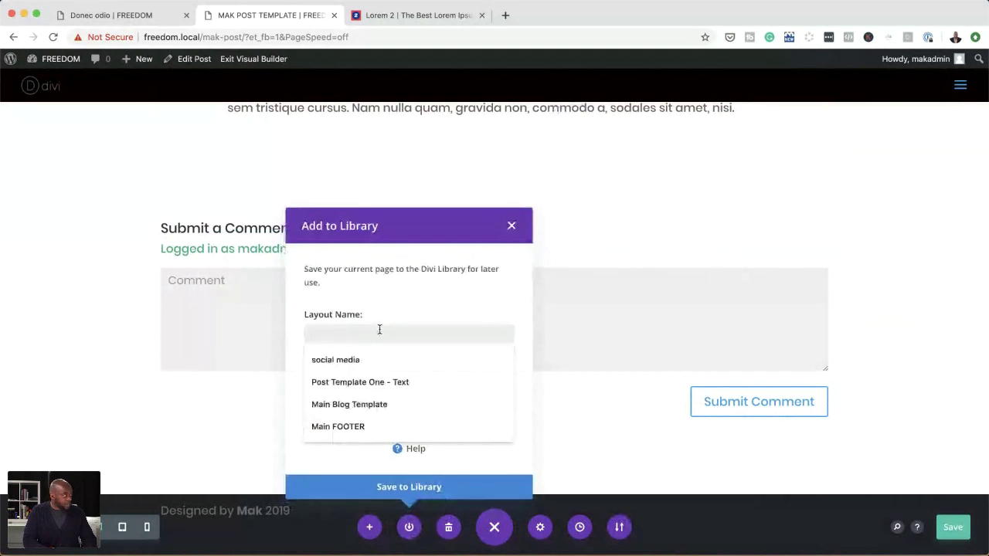
text(MAK )
text(POST)
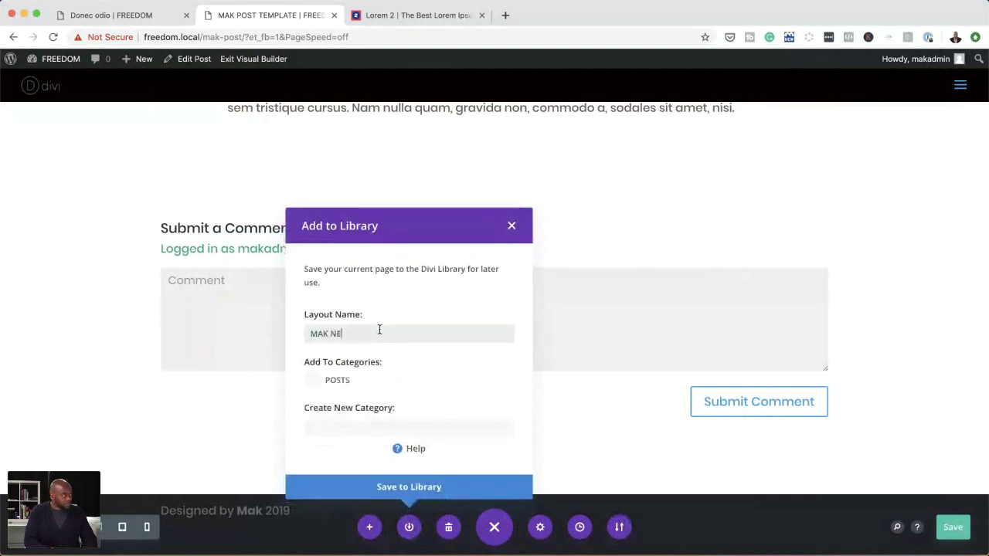
key(ctrl+space)
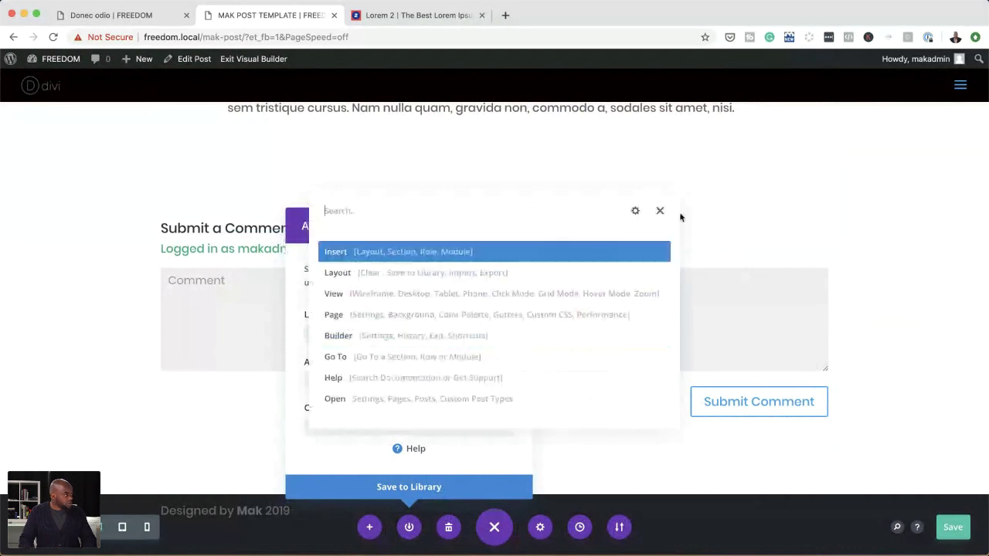
key(Escape)
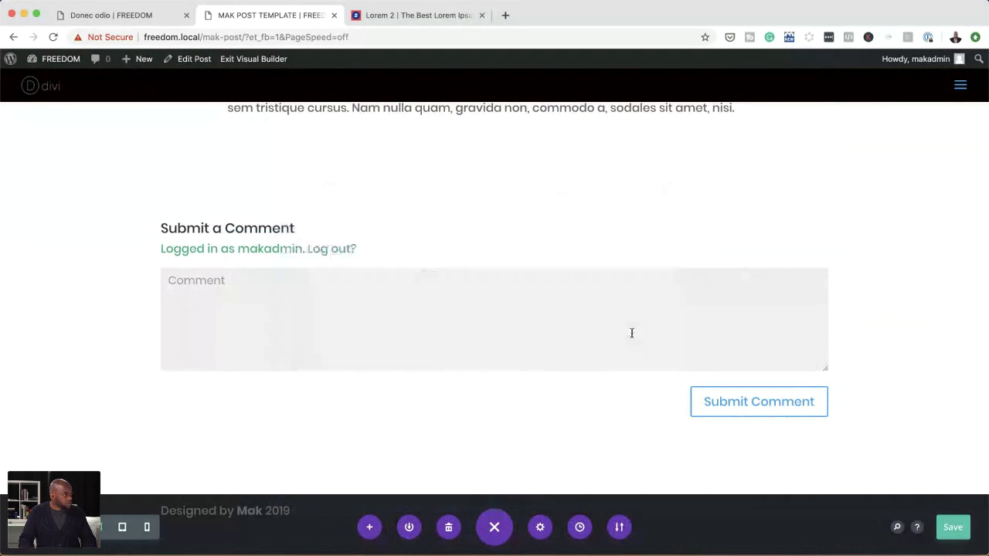
Save the current page layout to the Divi Library as "MAK NEW POST TEMPLATE" in the POSTS category.
click(409, 529)
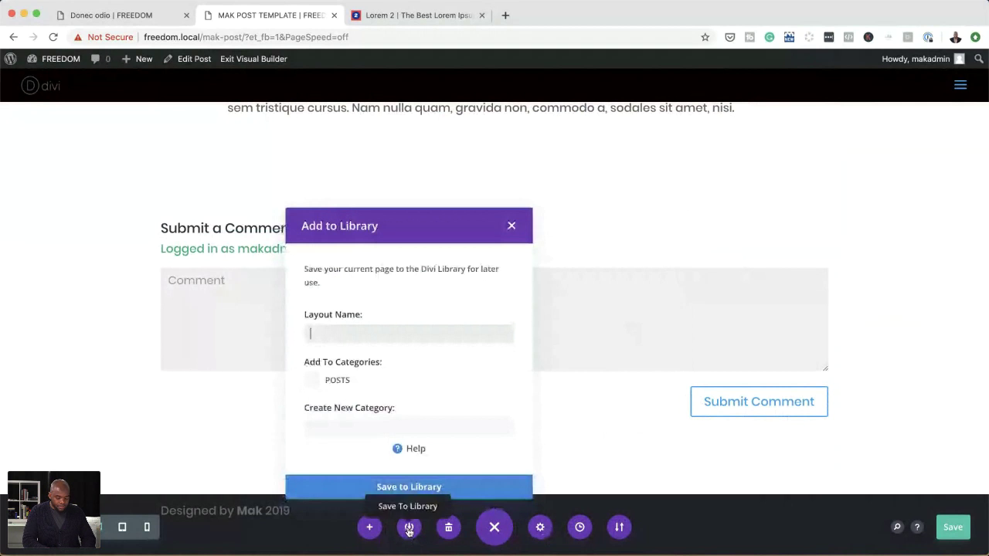
text(MAK NEW PO)
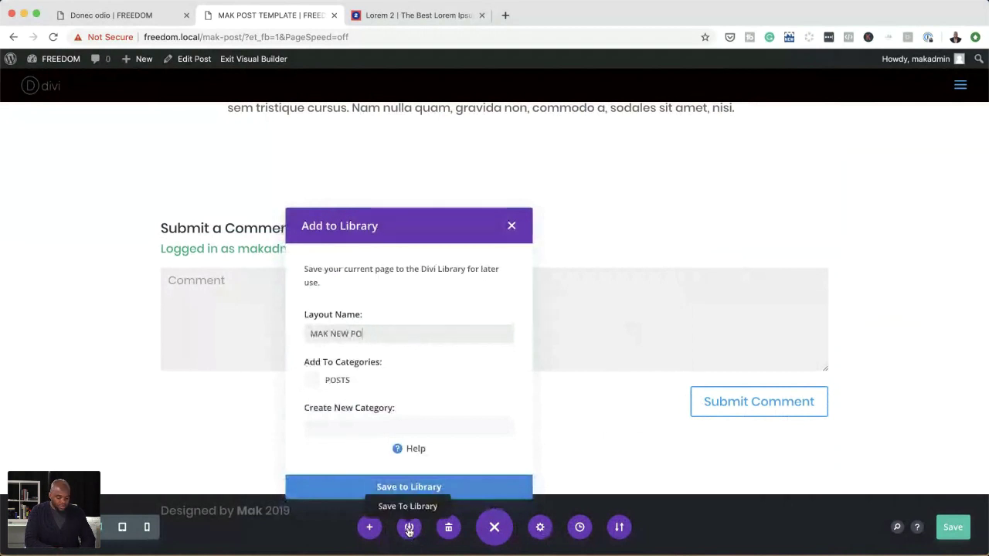
text(ST TEMPLATE)
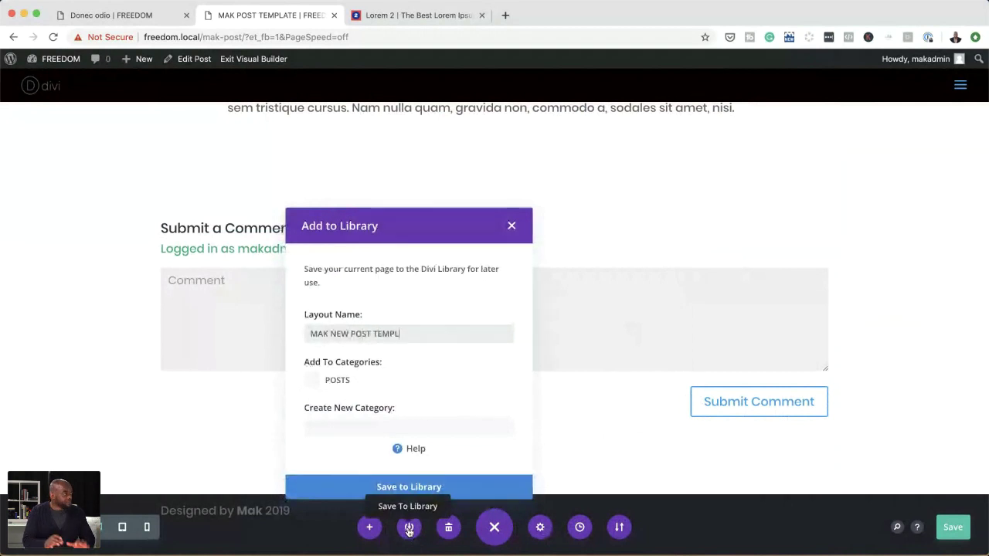
click(310, 379)
click(424, 488)
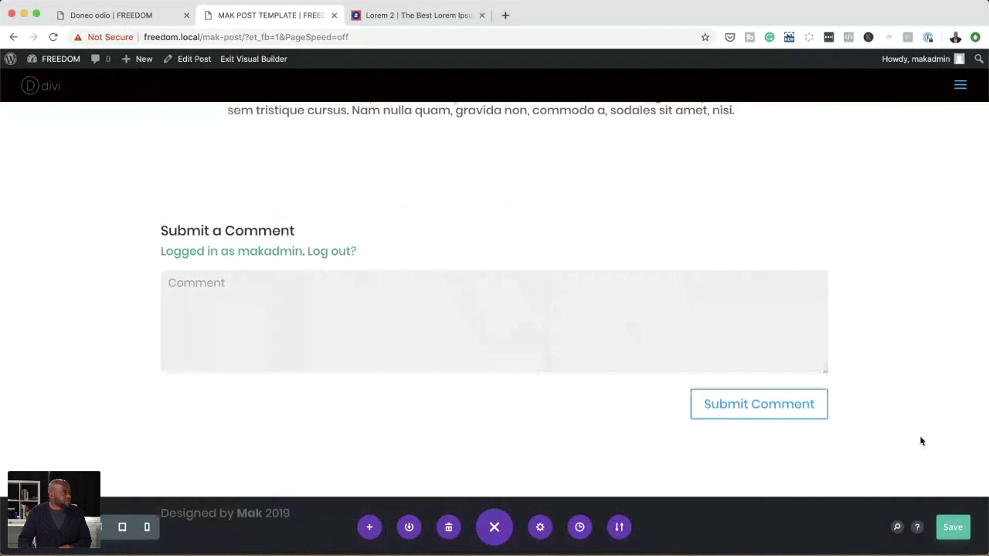
Create a new post titled "General Post" and set the image audience-barcelona-crowd-54308.jpg as its featured image.
scroll(920, 440, up, 20)
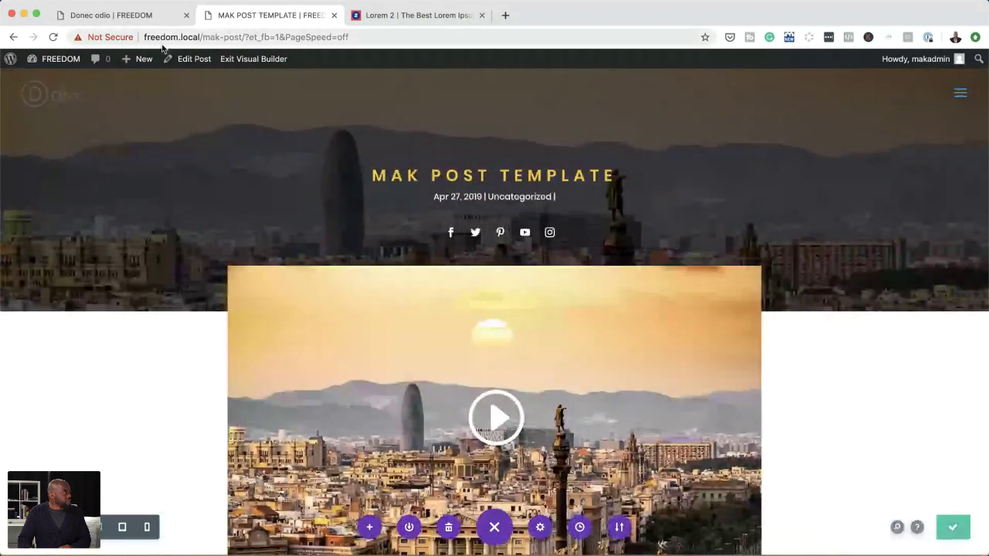
mouse_move(54, 61)
click(57, 82)
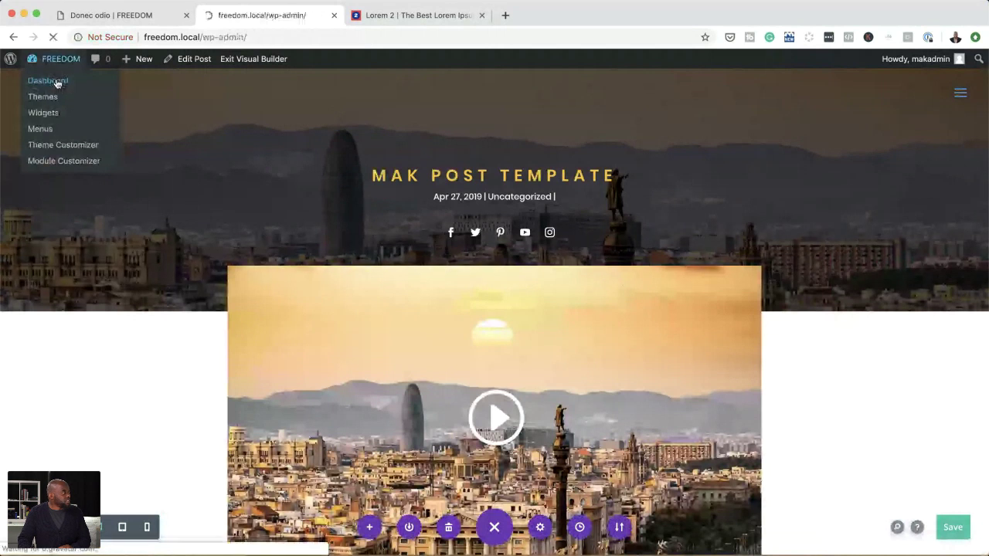
mouse_move(50, 160)
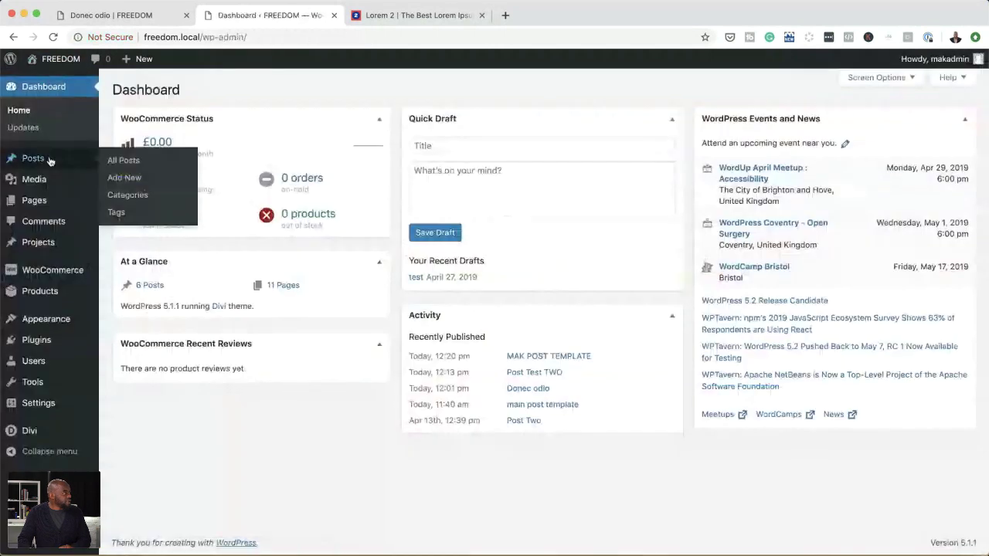
click(137, 179)
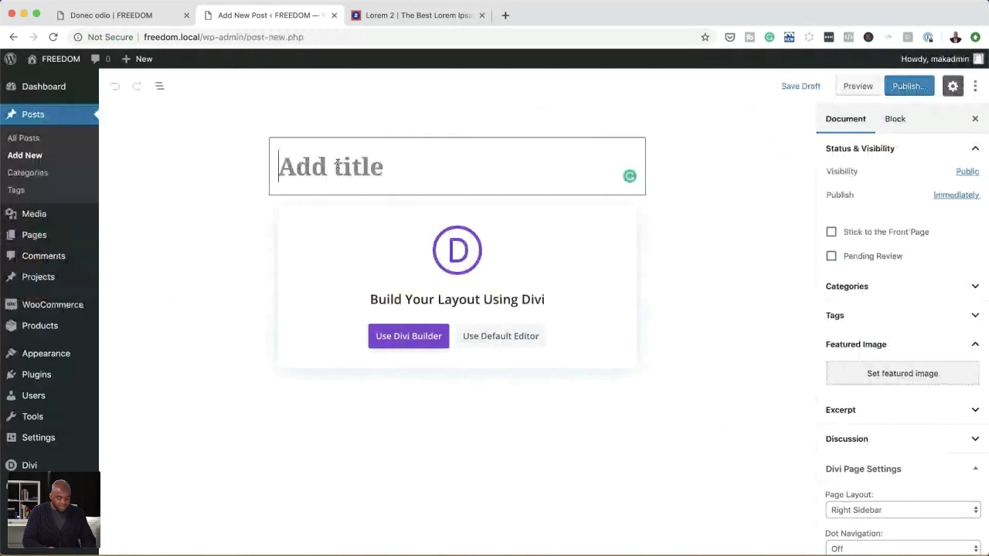
text(GE)
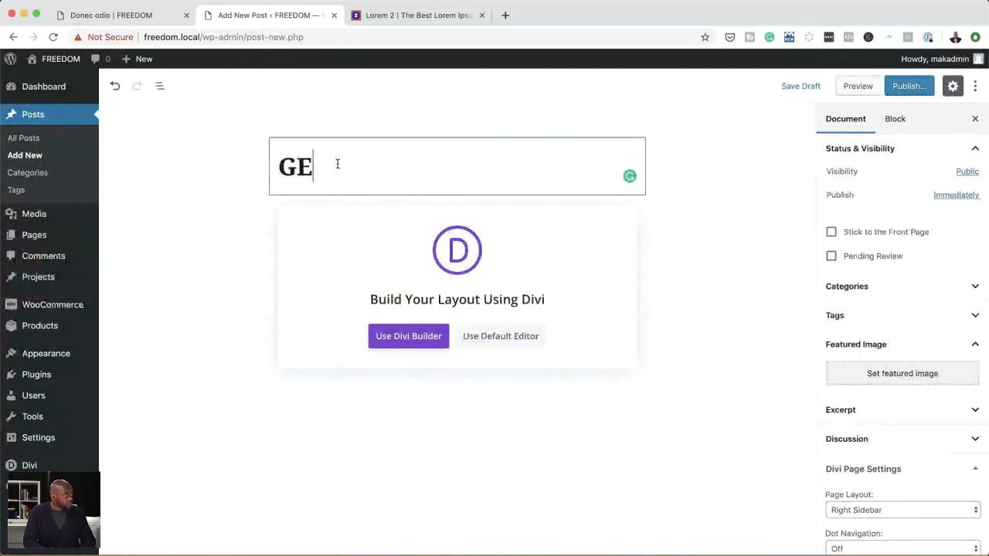
key(BackSpace)
text(ener)
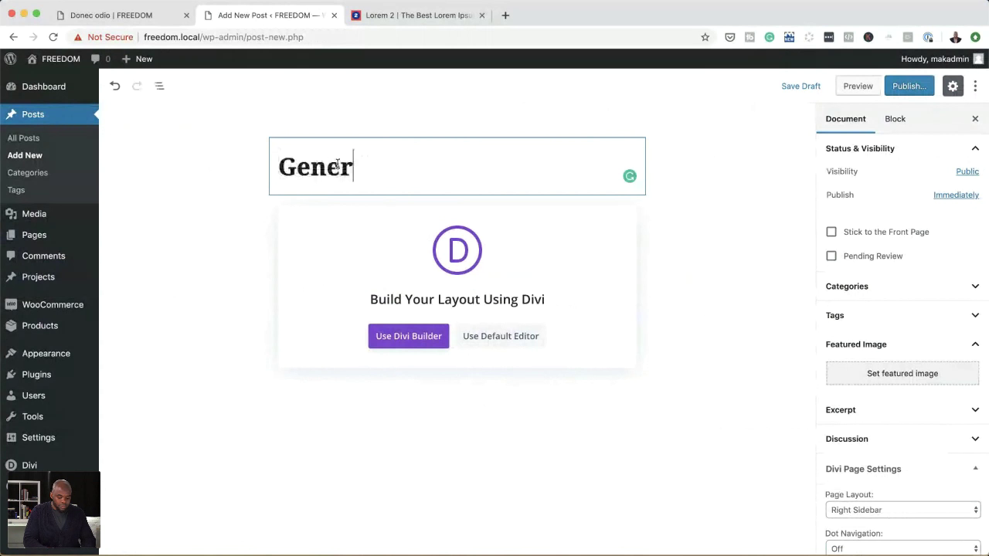
text(al Post)
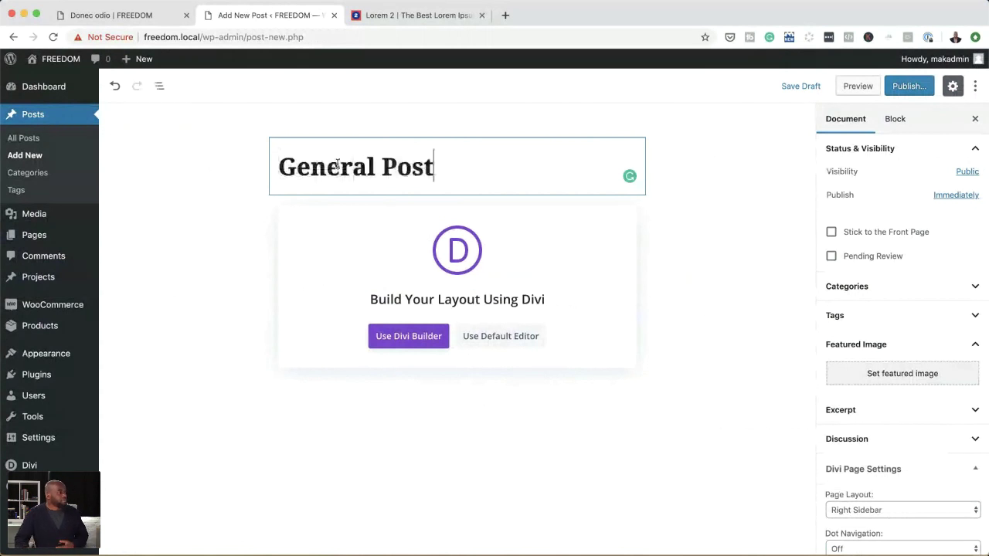
click(904, 376)
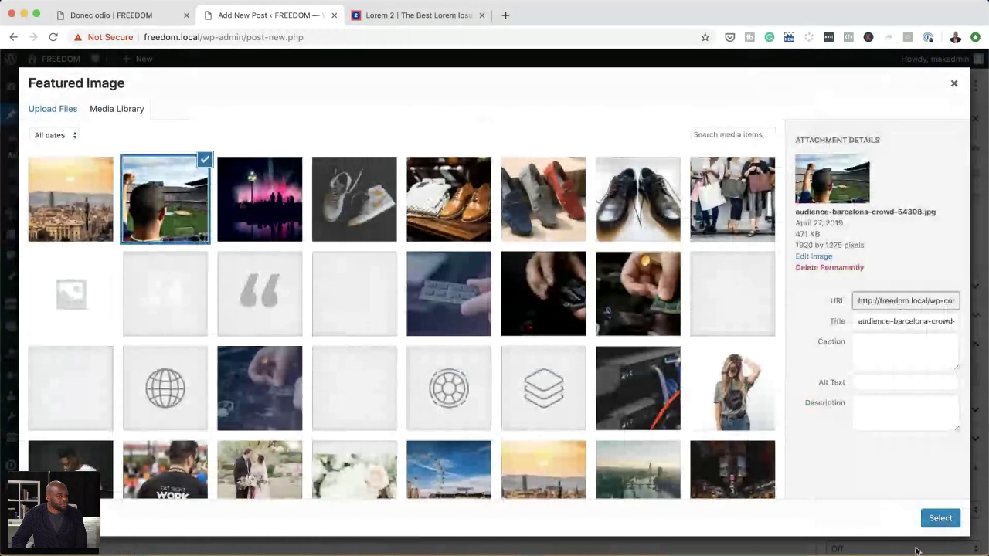
click(939, 518)
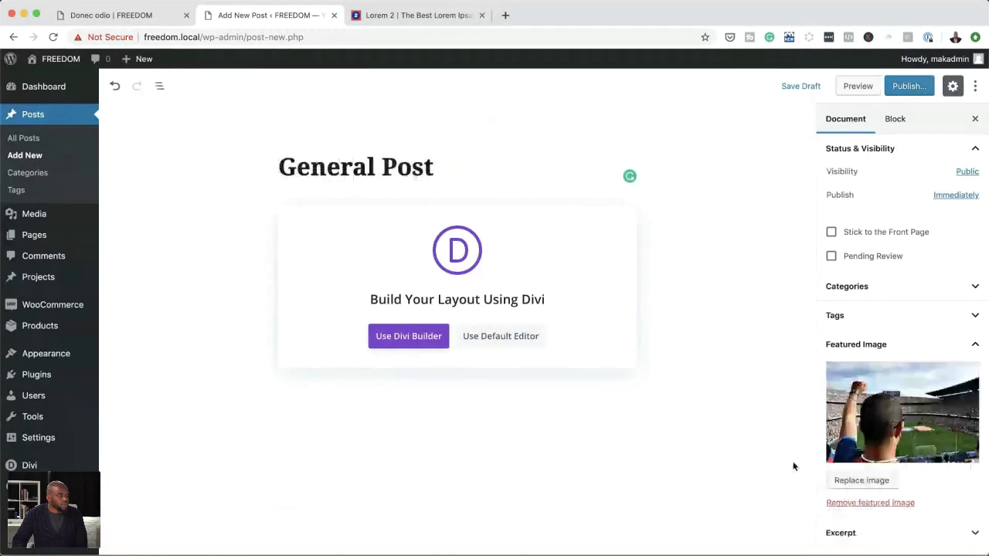
Set Post Title to Hide in the Divi page settings and publish the post.
scroll(891, 467, down, 3)
click(891, 411)
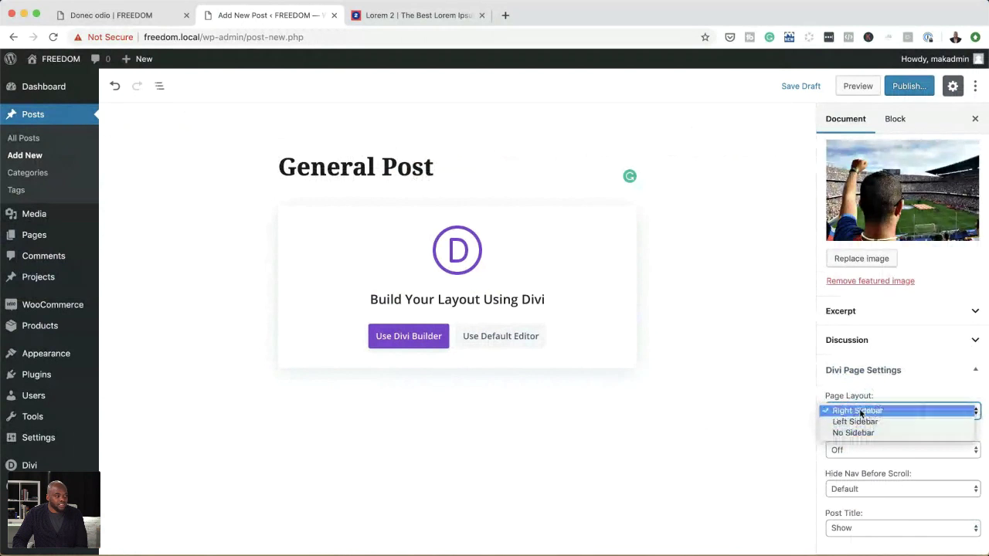
click(803, 446)
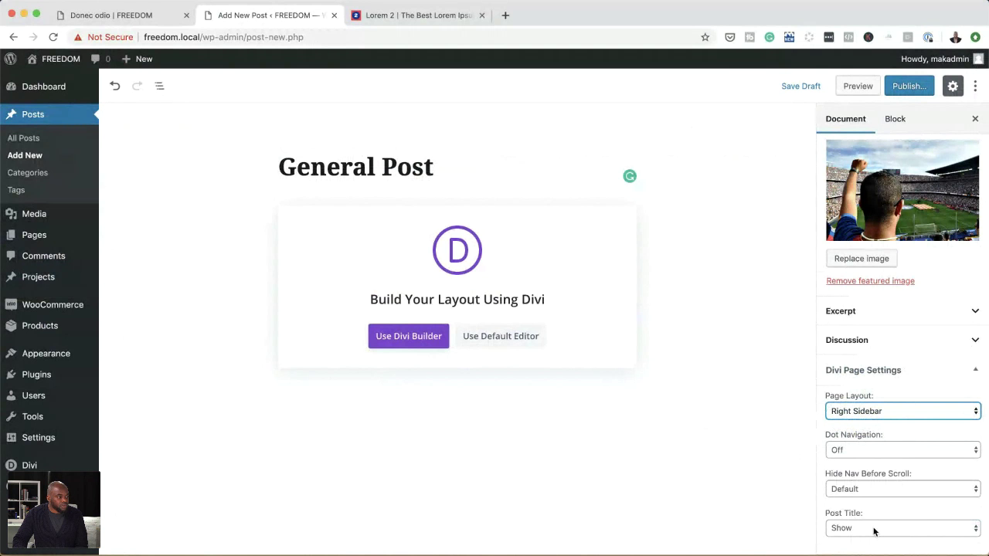
click(874, 529)
click(872, 541)
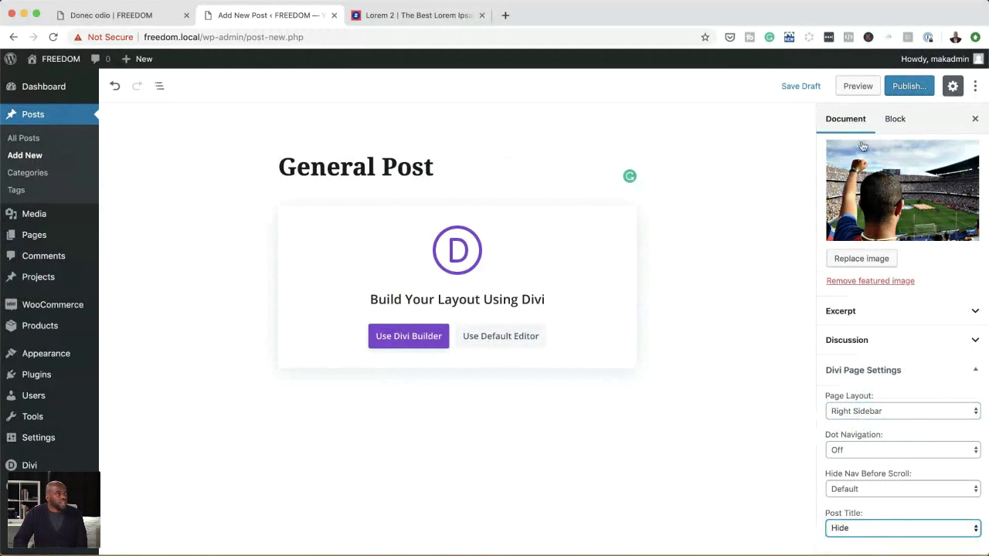
click(909, 88)
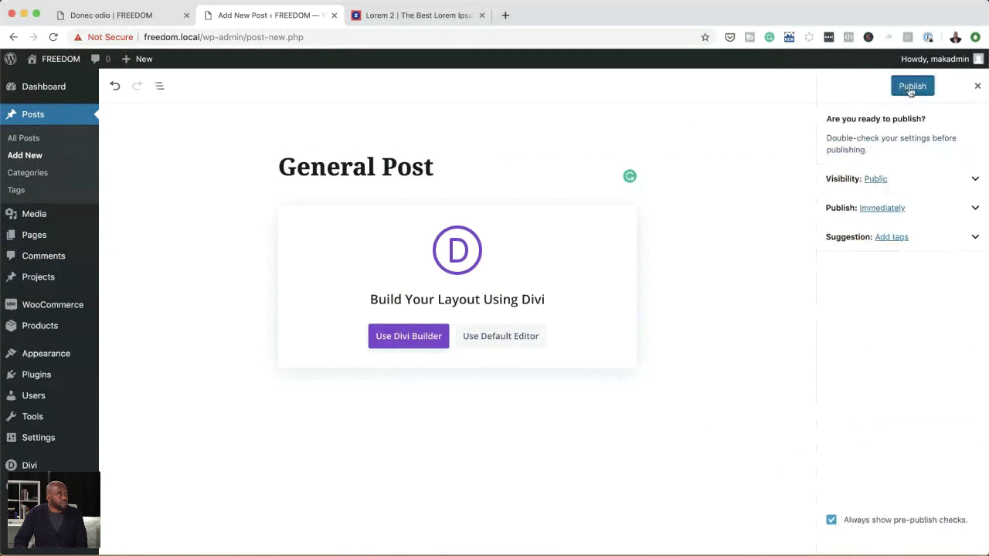
click(912, 87)
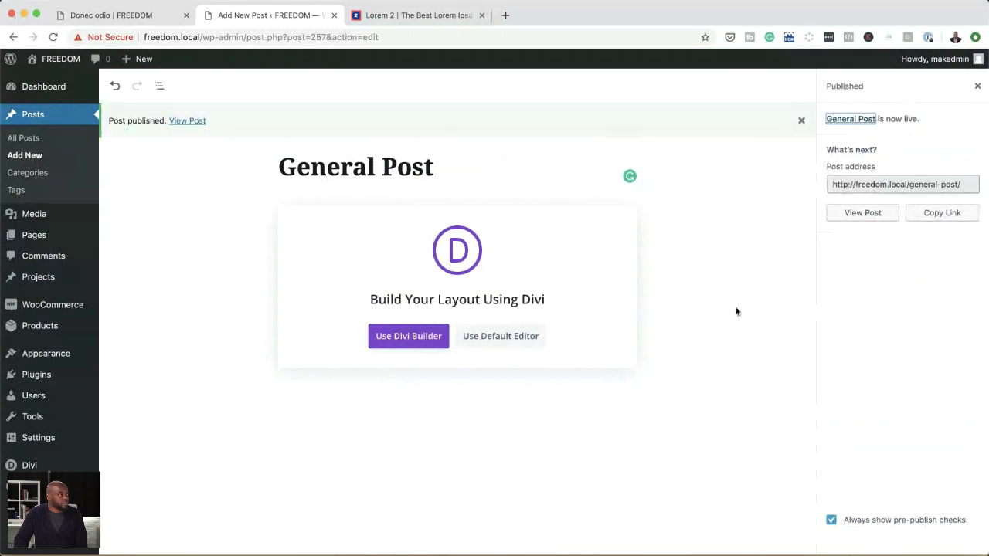
Open the post in the Divi Builder, load the saved layout MAK NEW POST TEMPLATE, save it and reload the page.
click(414, 340)
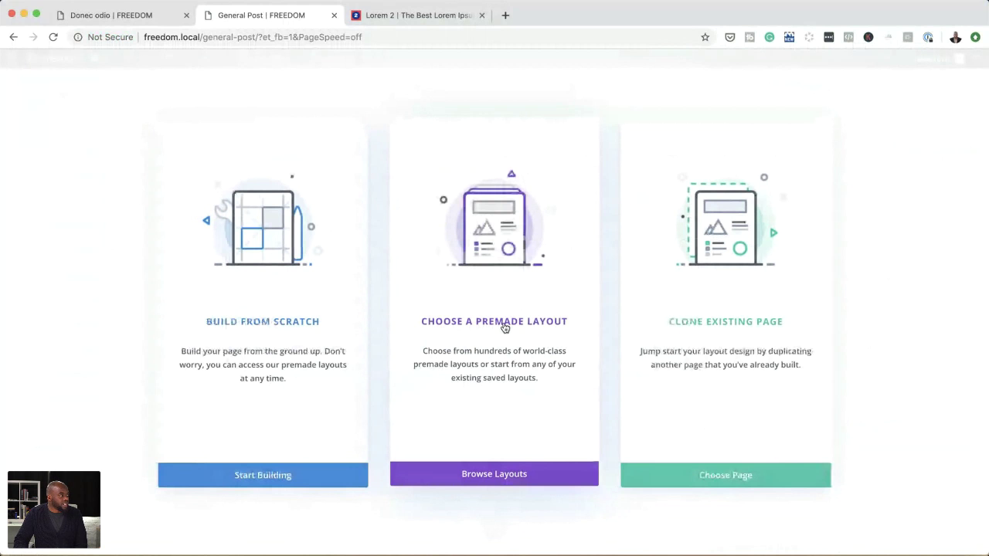
click(503, 326)
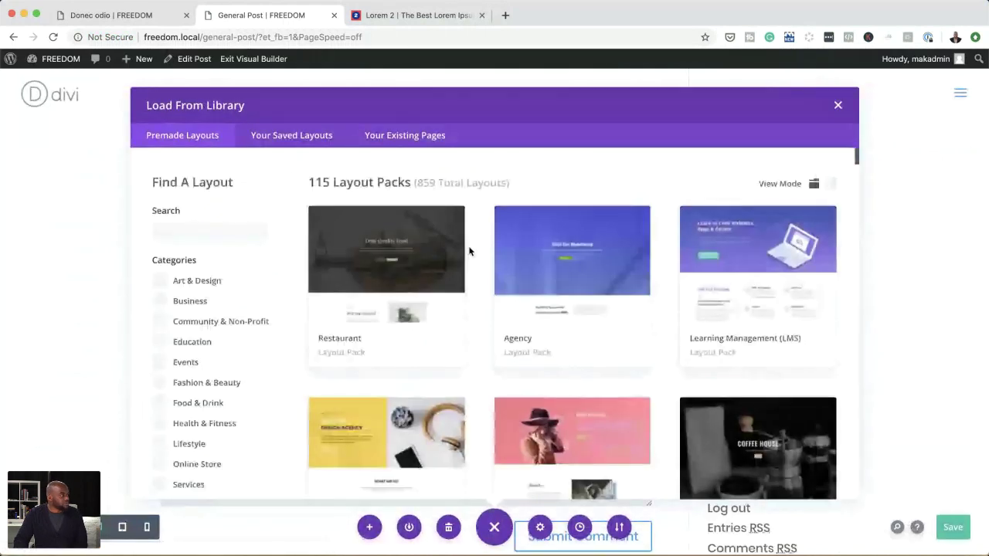
click(318, 139)
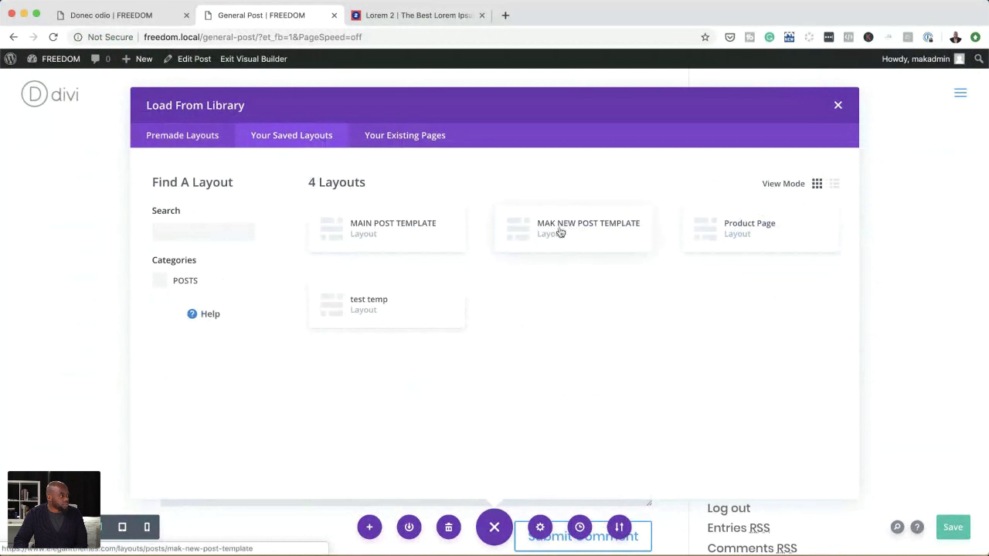
click(585, 230)
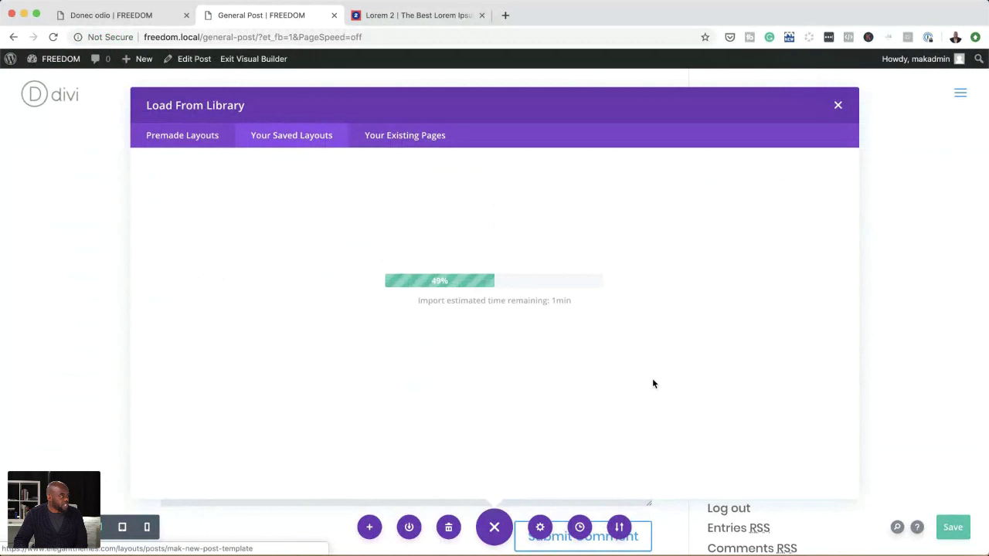
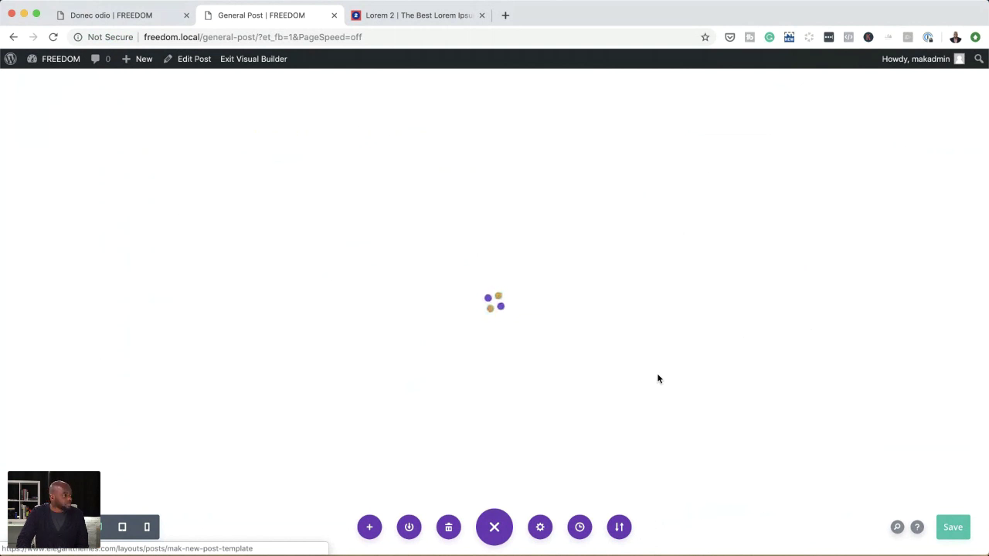
click(959, 531)
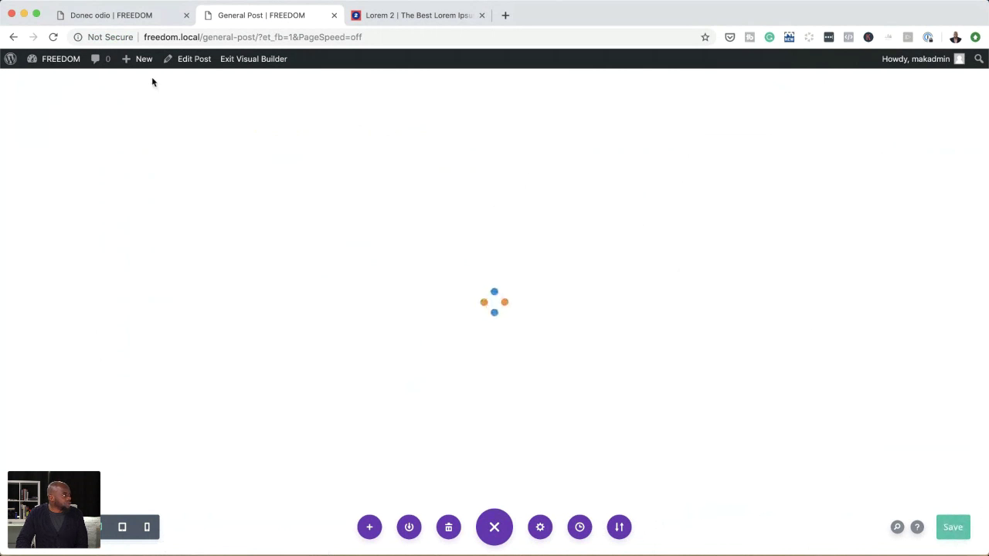
click(52, 37)
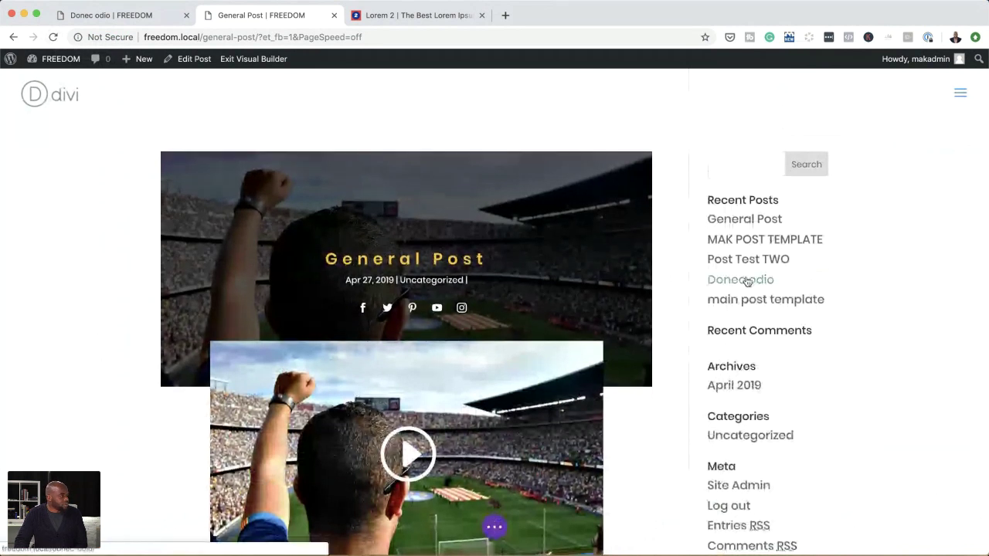
Return to editing General Post, set its page layout to Fullwidth and update the post.
scroll(747, 282, down, 2)
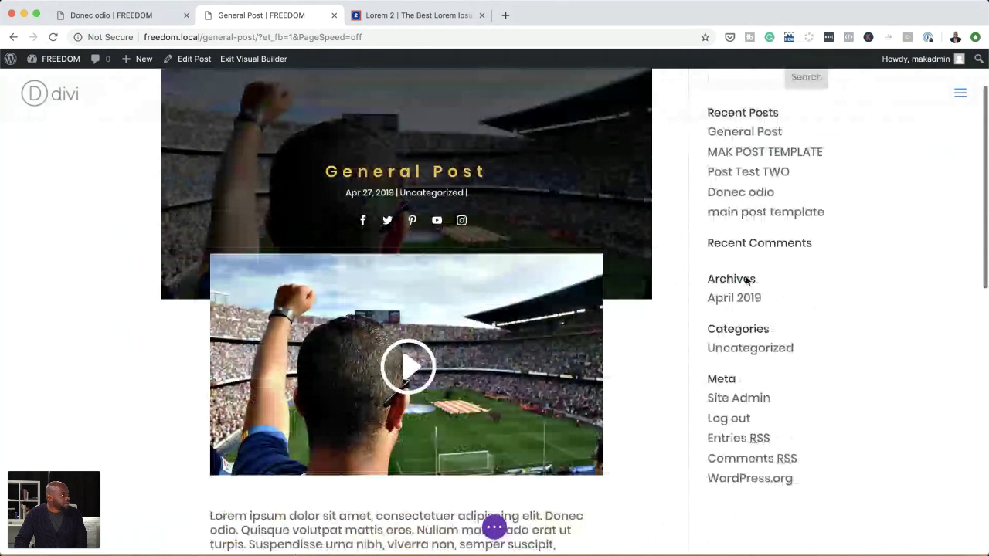
scroll(746, 282, up, 2)
click(195, 60)
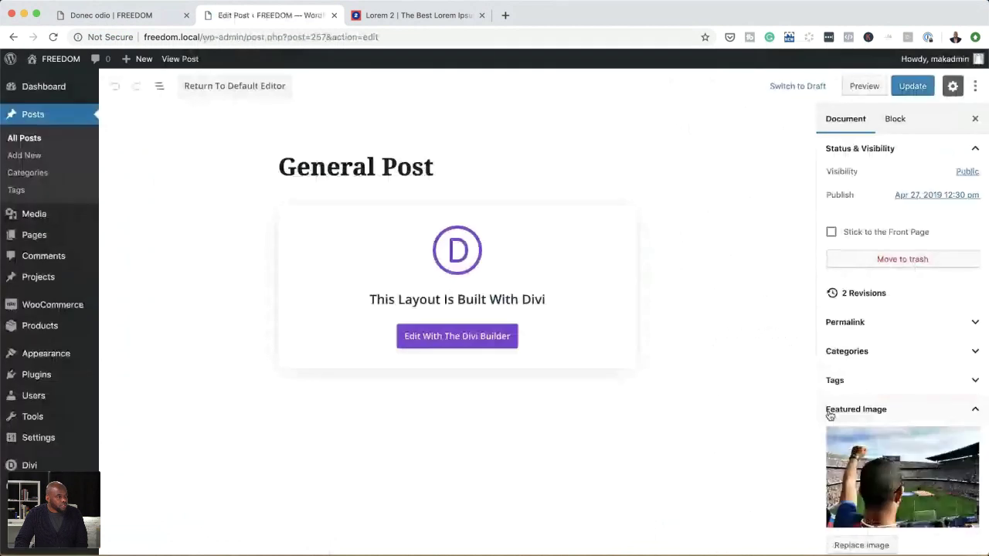
scroll(850, 417, down, 5)
click(888, 415)
click(878, 442)
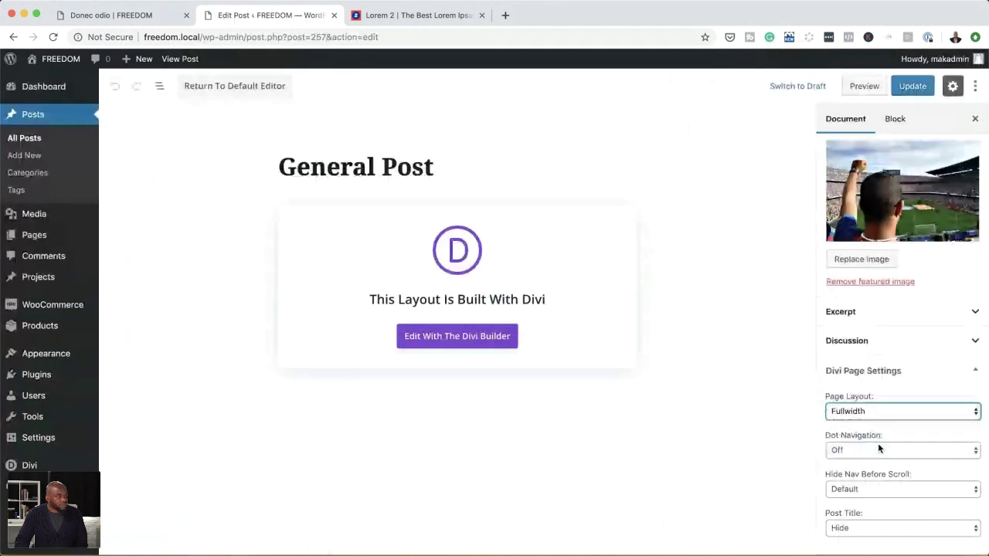
click(905, 87)
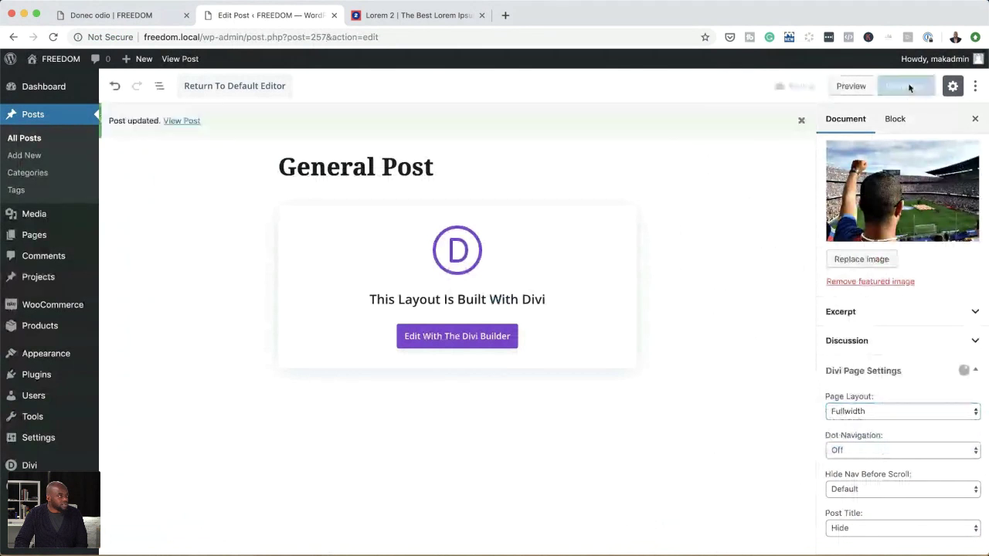
Preview General Post and examine the page from its header down to the comment area.
click(865, 86)
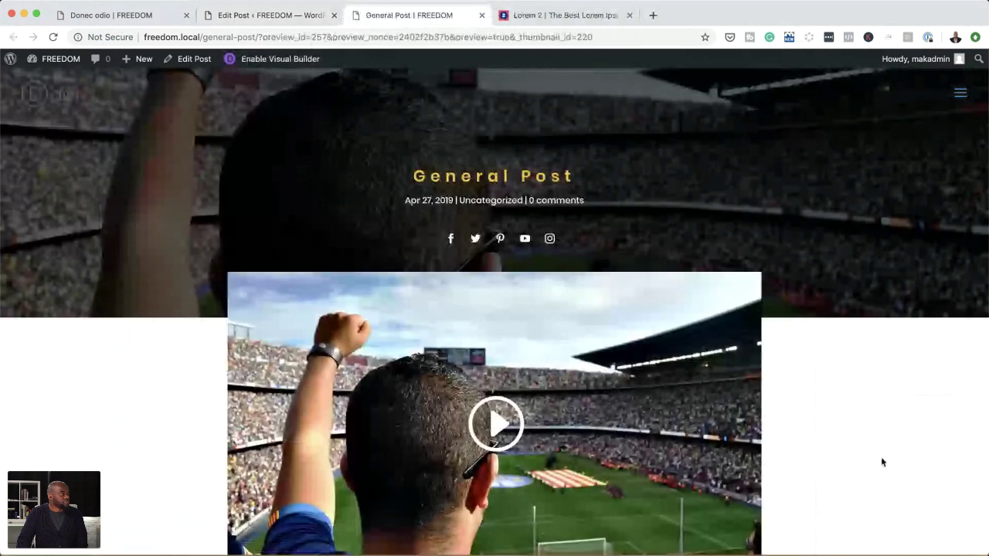
scroll(883, 461, down, 10)
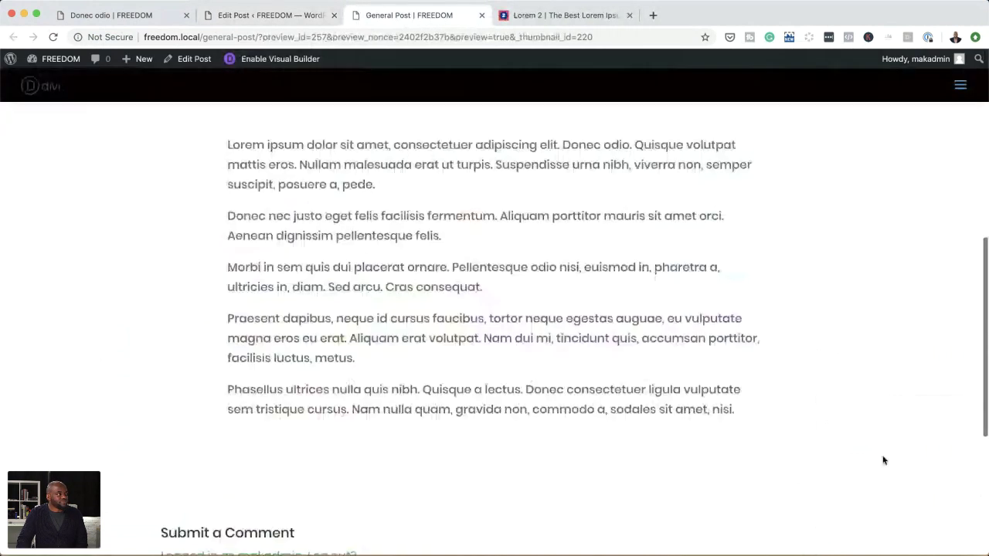
Review the General Post preview, comparing its title header, featured video image and body text.
scroll(884, 461, up, 10)
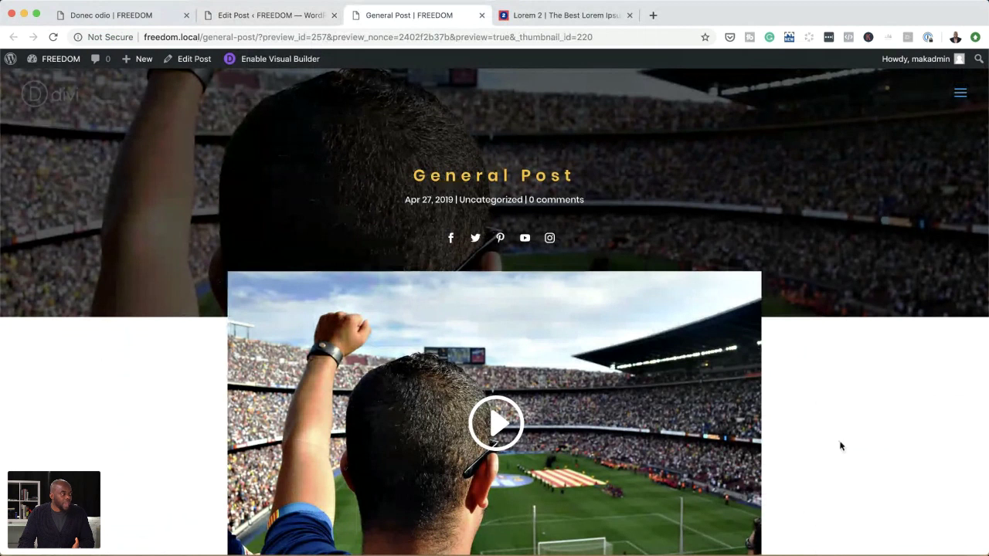
scroll(841, 446, down, 2)
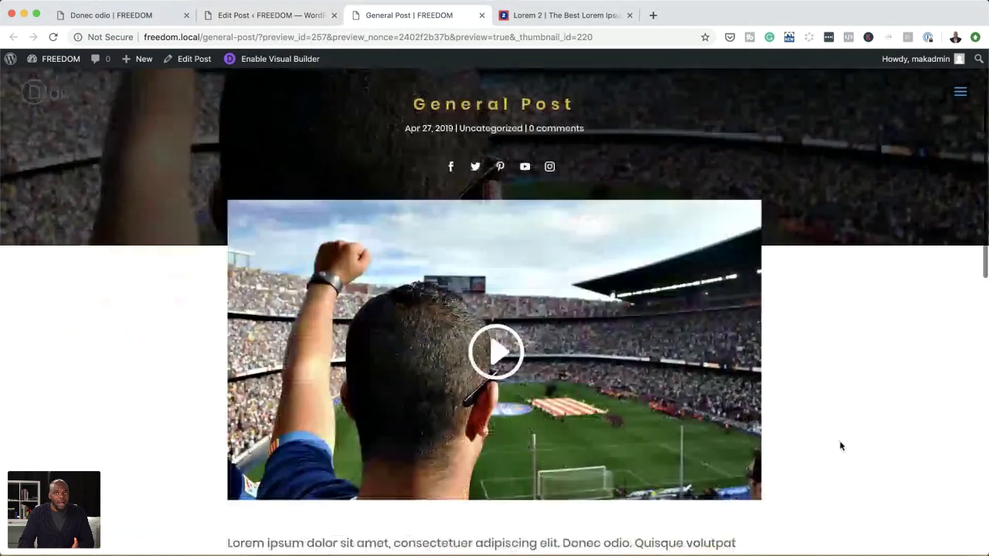
scroll(841, 446, down, 5)
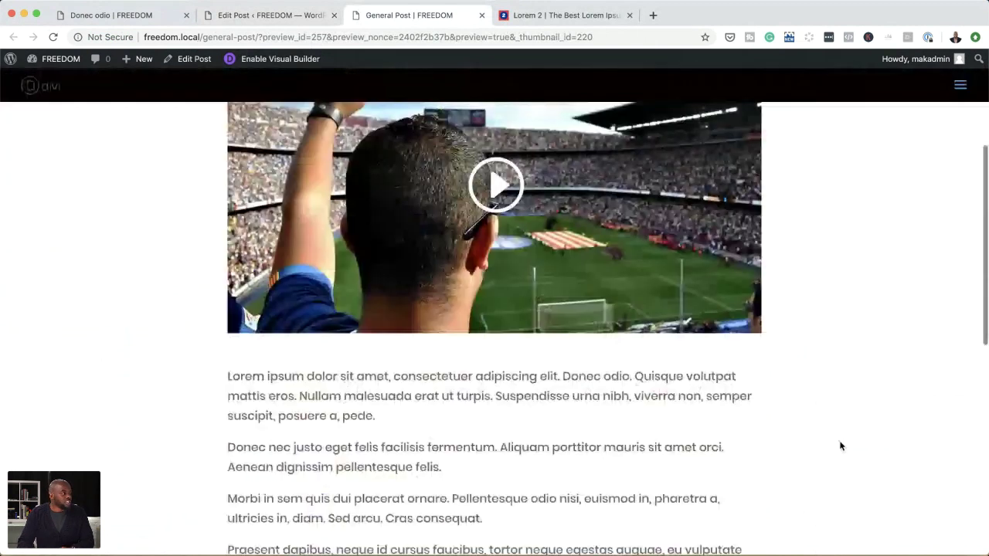
scroll(840, 446, down, 1)
scroll(841, 440, down, 4)
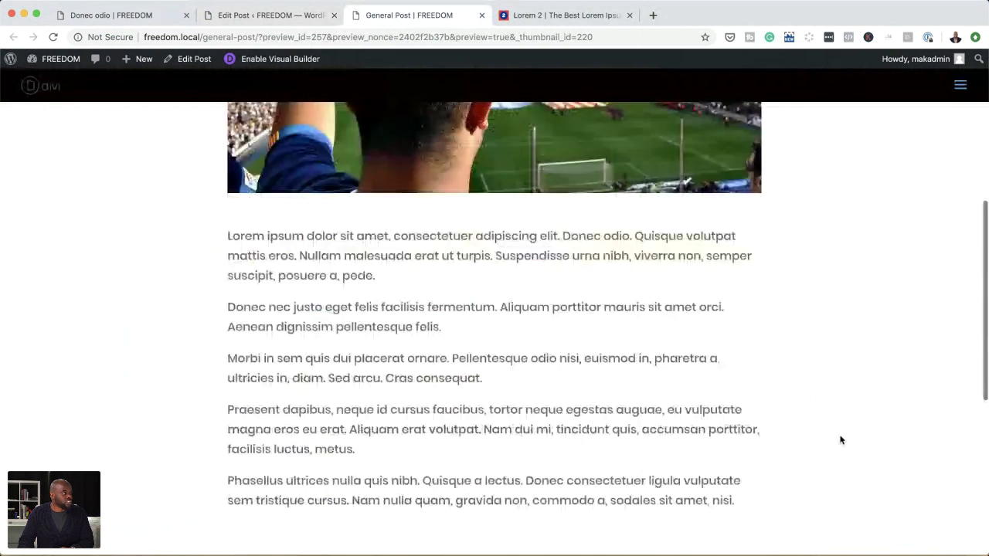
scroll(840, 441, up, 5)
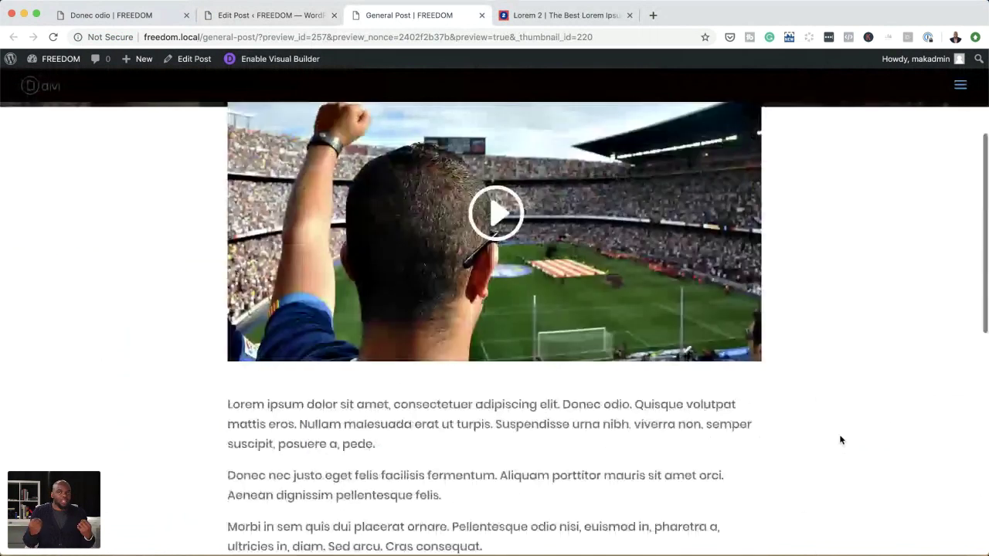
scroll(841, 439, up, 5)
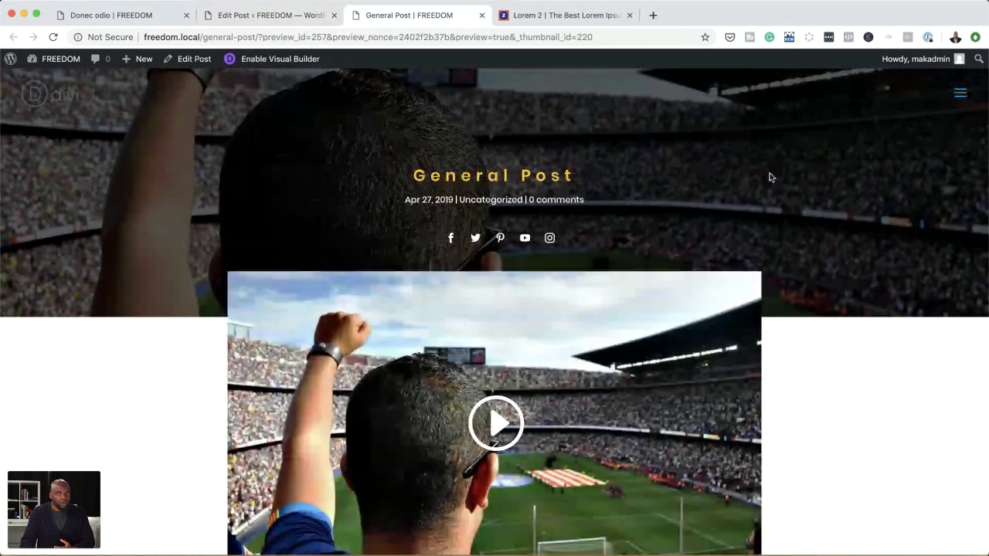
scroll(905, 344, down, 2)
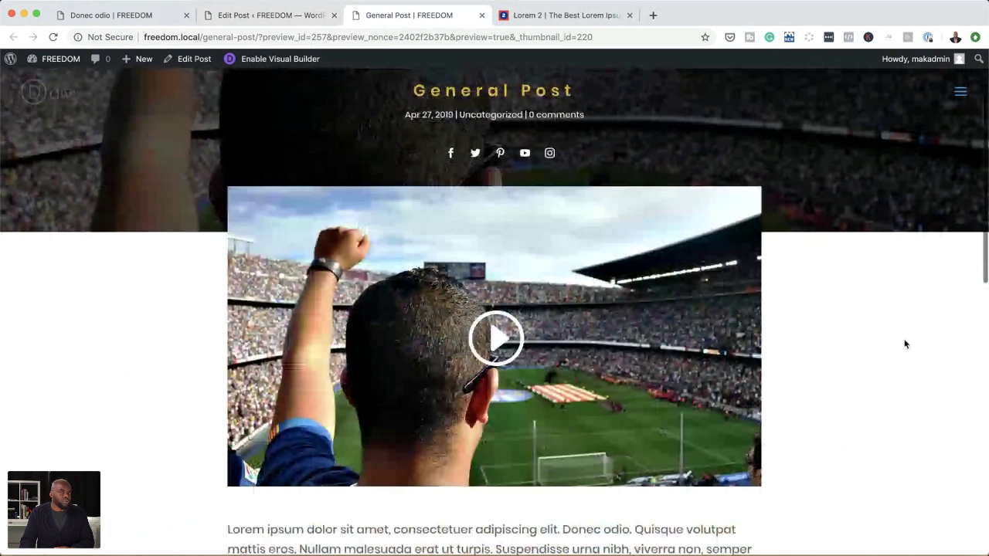
scroll(903, 343, down, 8)
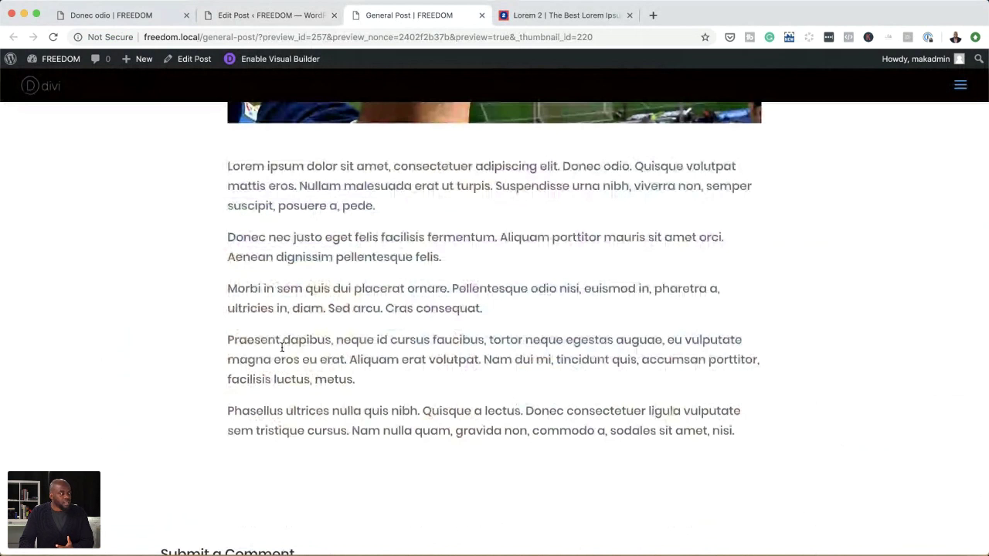
scroll(448, 368, up, 3)
scroll(447, 368, up, 3)
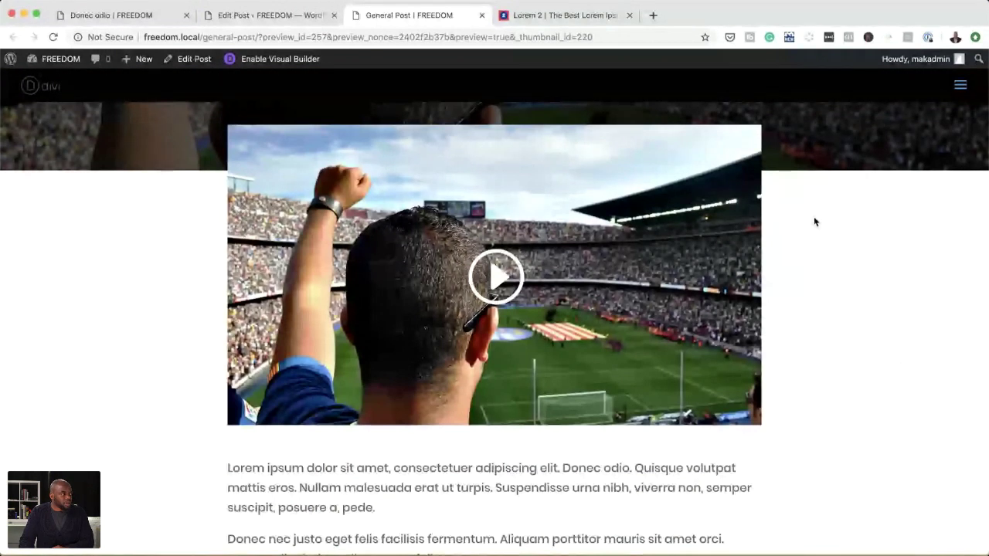
scroll(814, 222, up, 3)
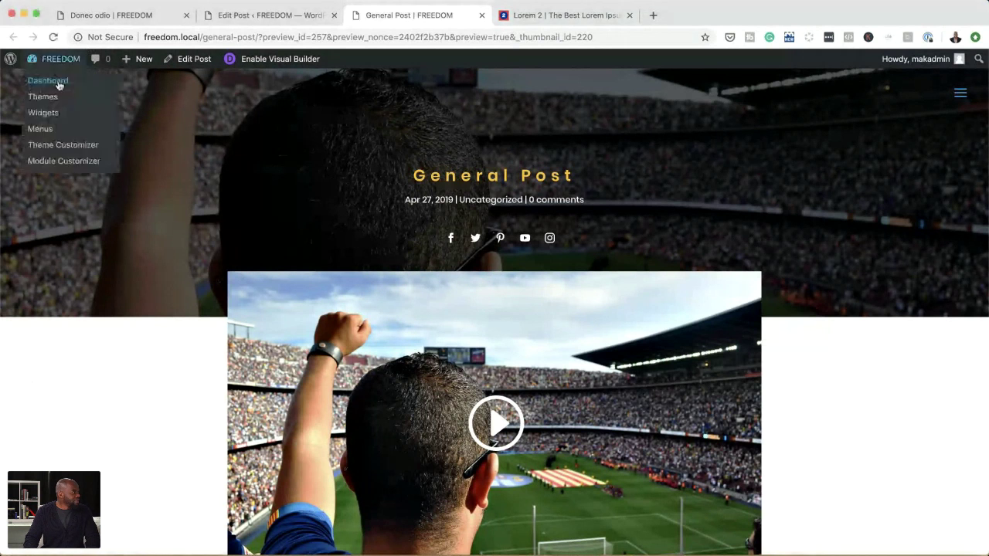
Load the freedom.local home page in place of the post preview and close all other browser tabs.
mouse_move(157, 62)
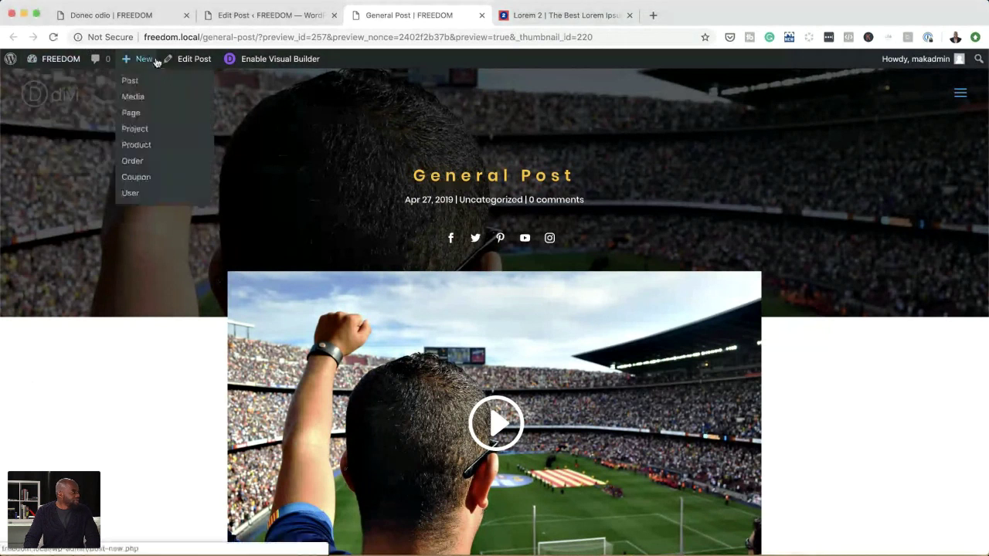
drag(203, 37, 636, 51)
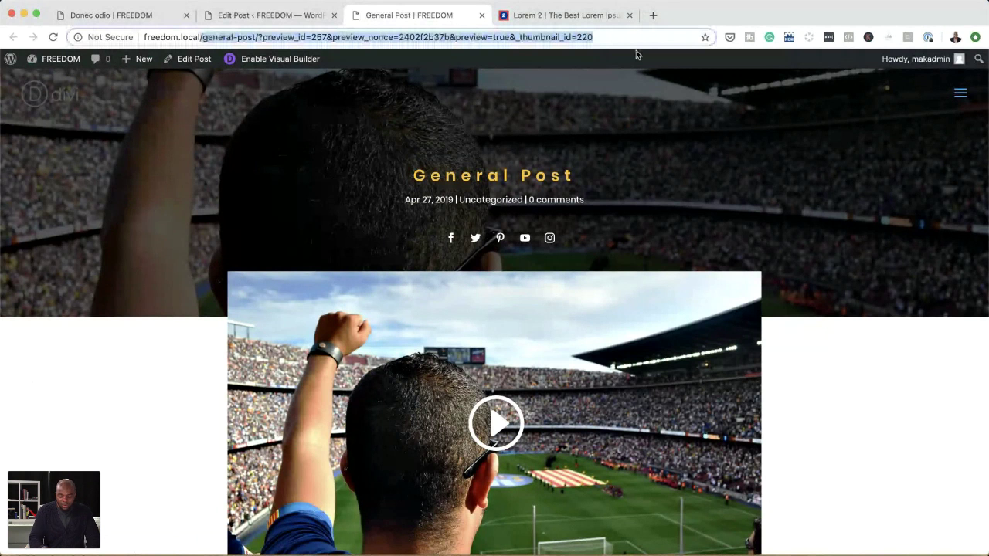
key(BackSpace)
key(Return)
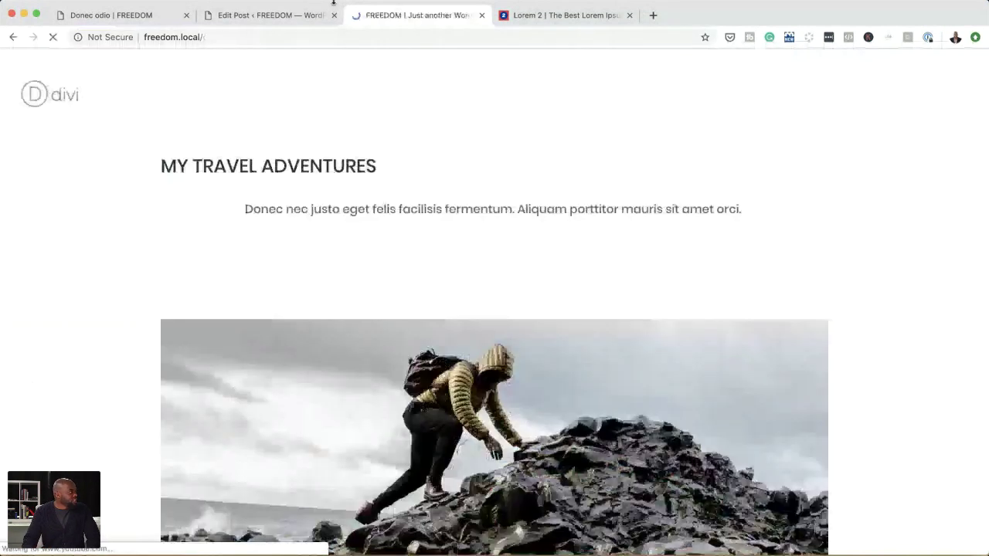
click(334, 14)
middle_click(407, 21)
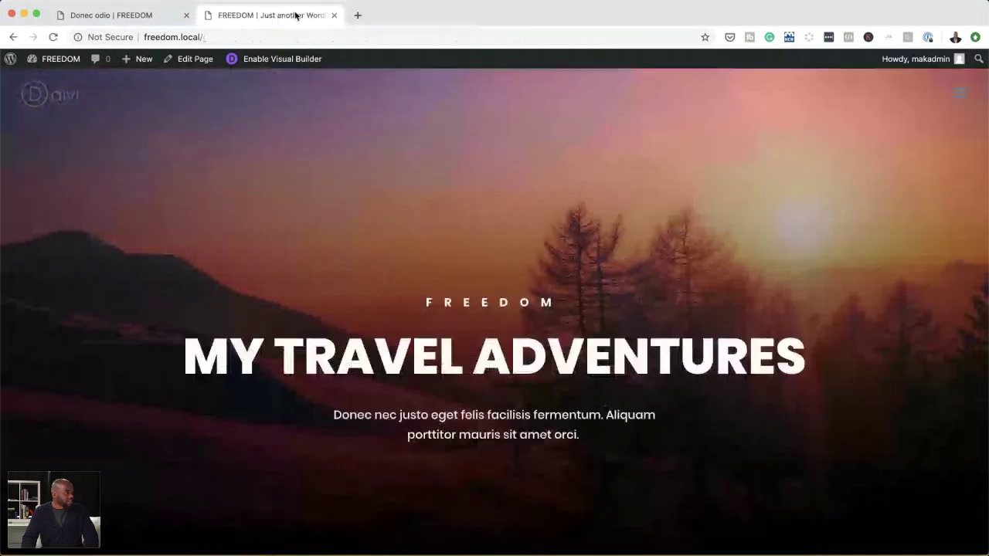
click(182, 20)
click(184, 17)
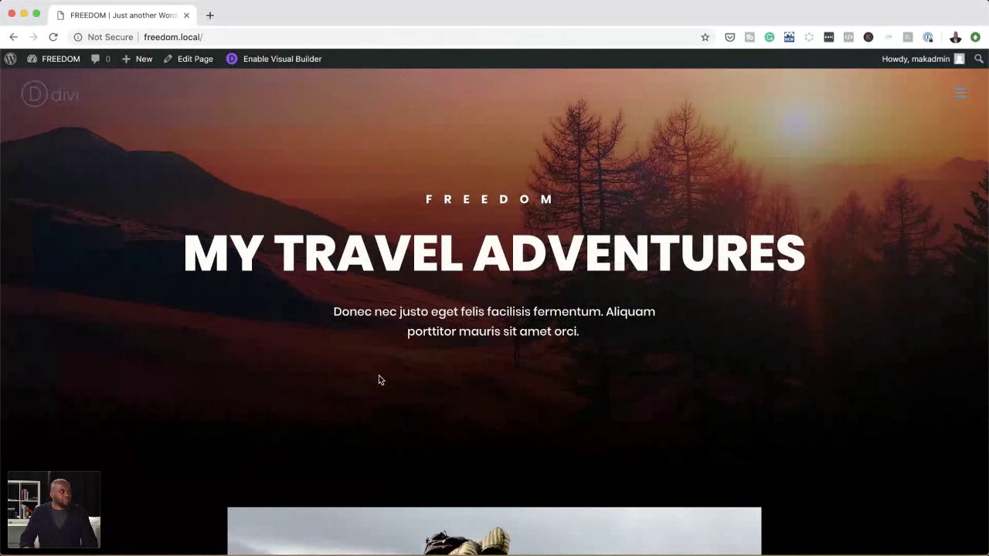
Go to the site's Start Shopping page, copy its web address and look over the My Shop products.
click(962, 96)
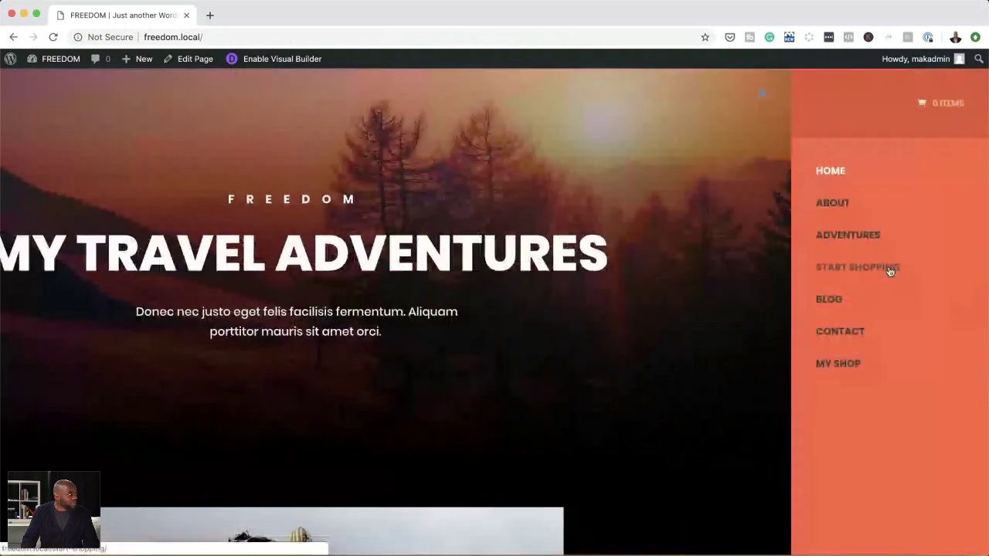
click(891, 269)
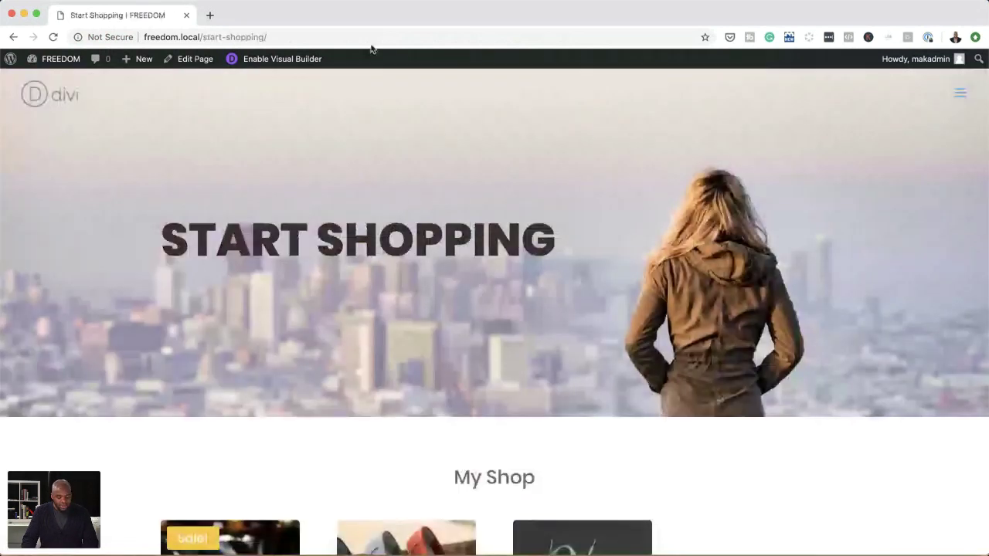
click(364, 36)
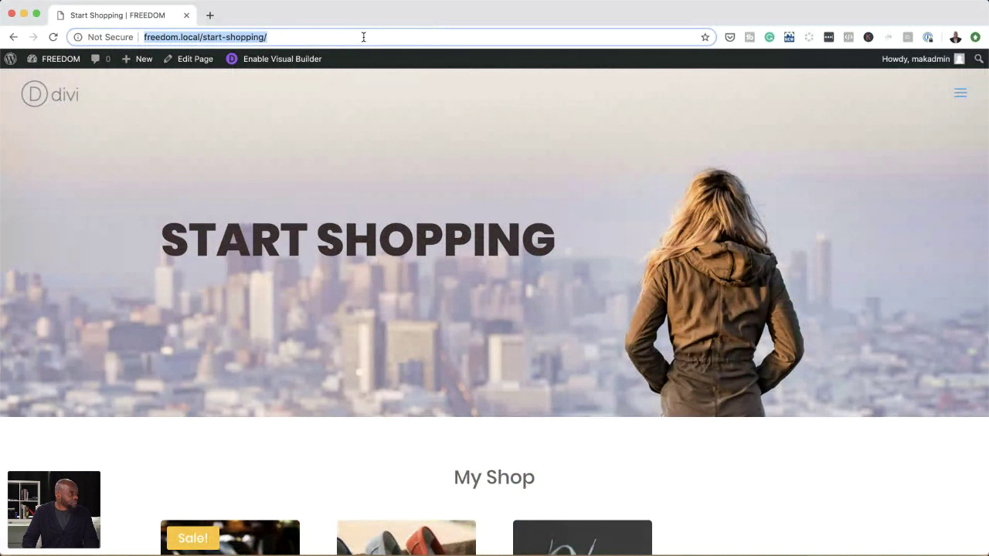
scroll(349, 264, down, 3)
scroll(349, 265, down, 1)
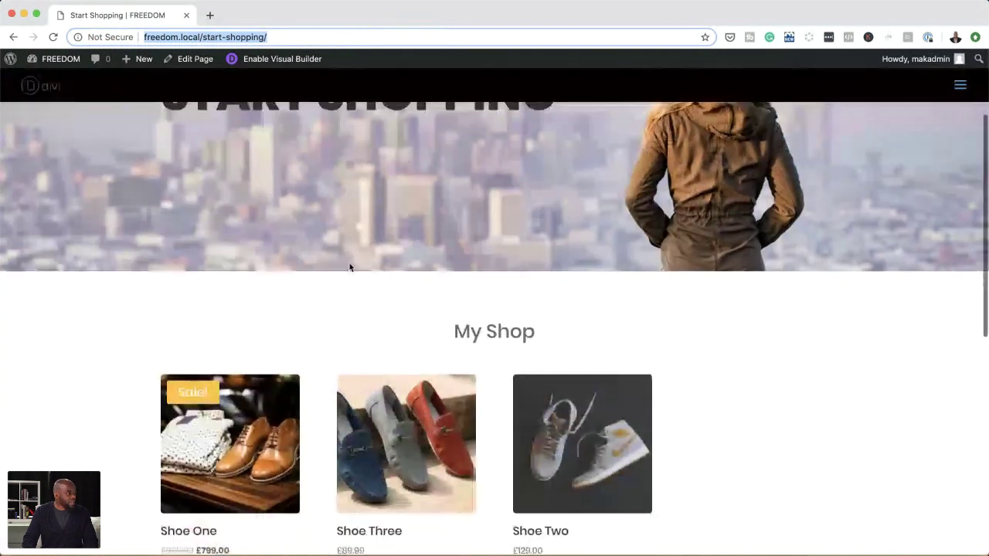
scroll(349, 266, down, 2)
scroll(351, 166, up, 5)
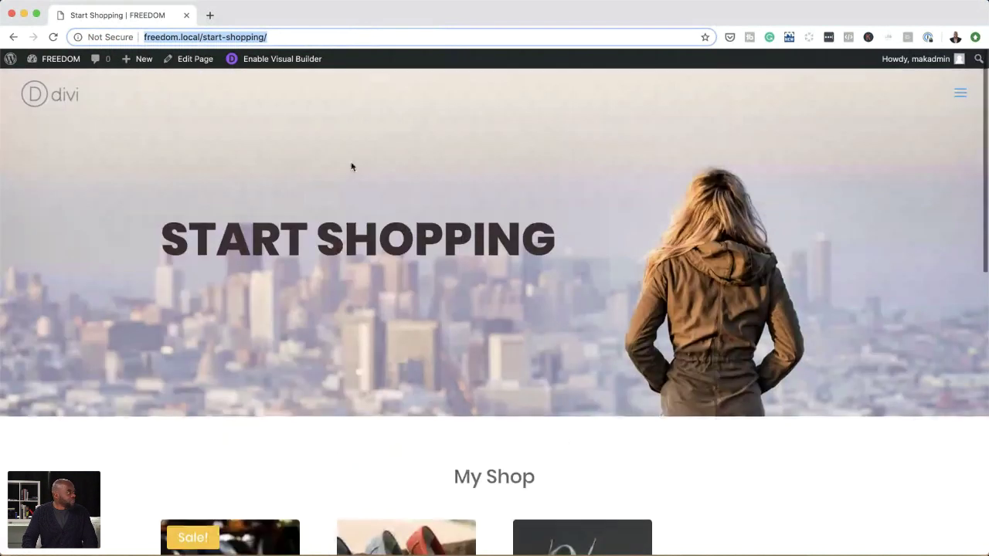
Return to the home page, enable the Visual Builder and insert a Button module below the hero's intro paragraph.
click(13, 37)
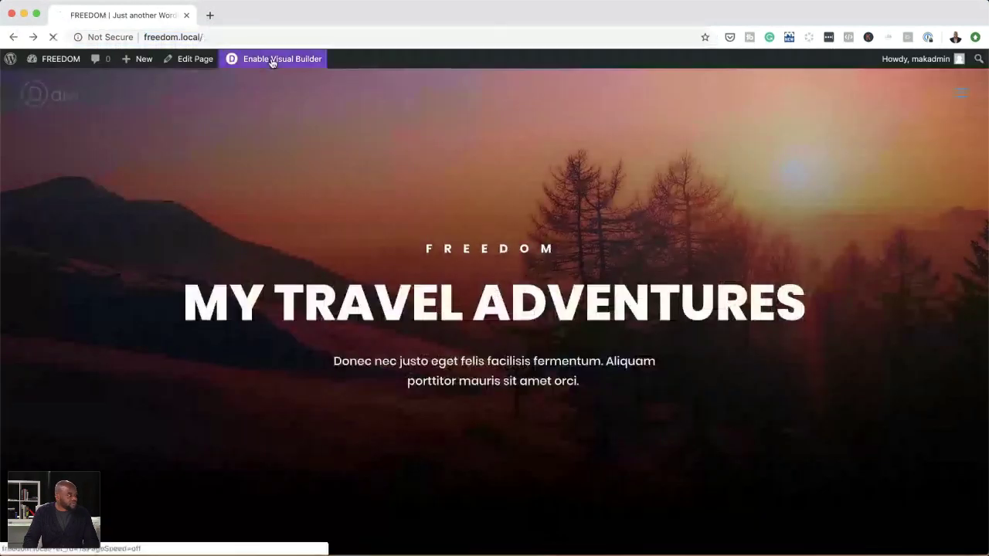
click(272, 61)
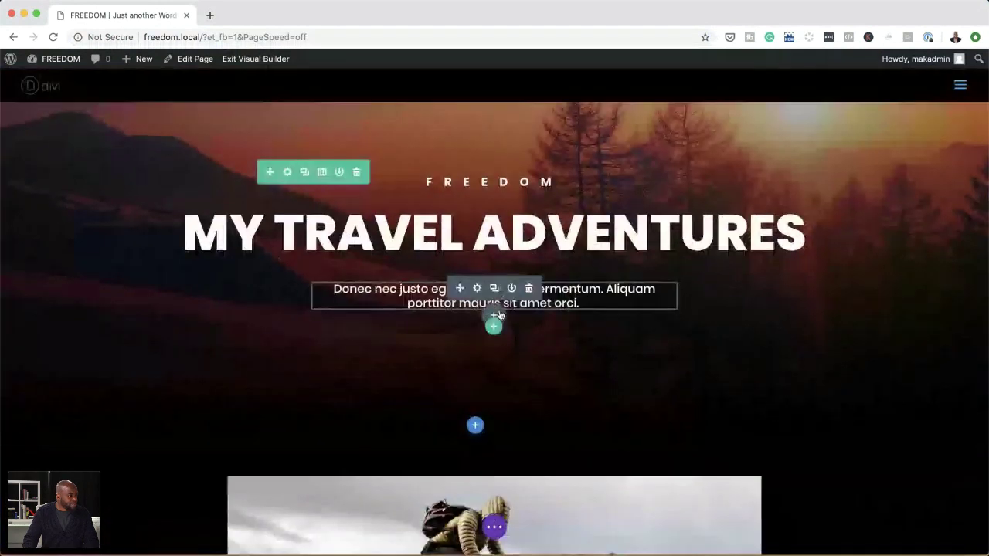
click(494, 323)
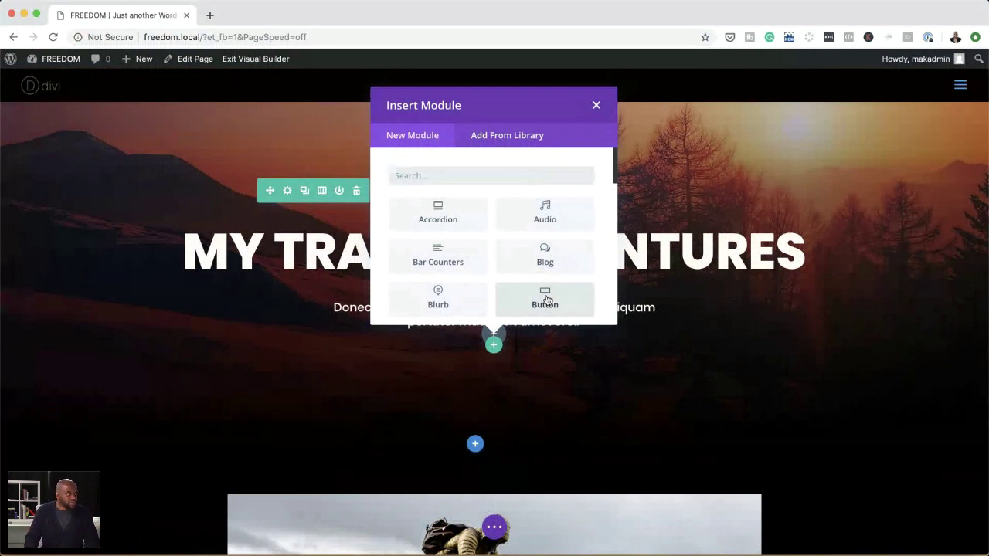
key(Escape)
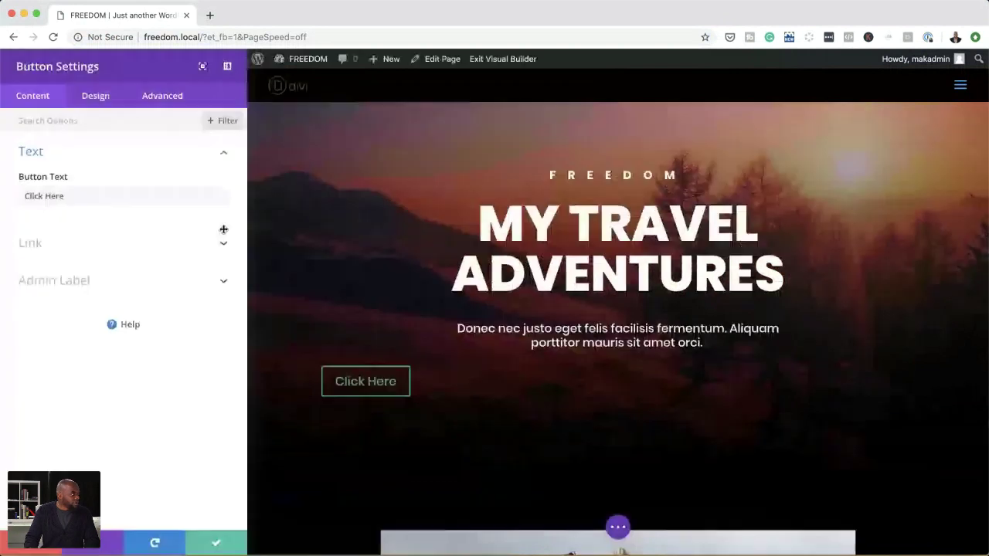
Set the new button's text to VISIT THE SHOP.
triple_click(154, 196)
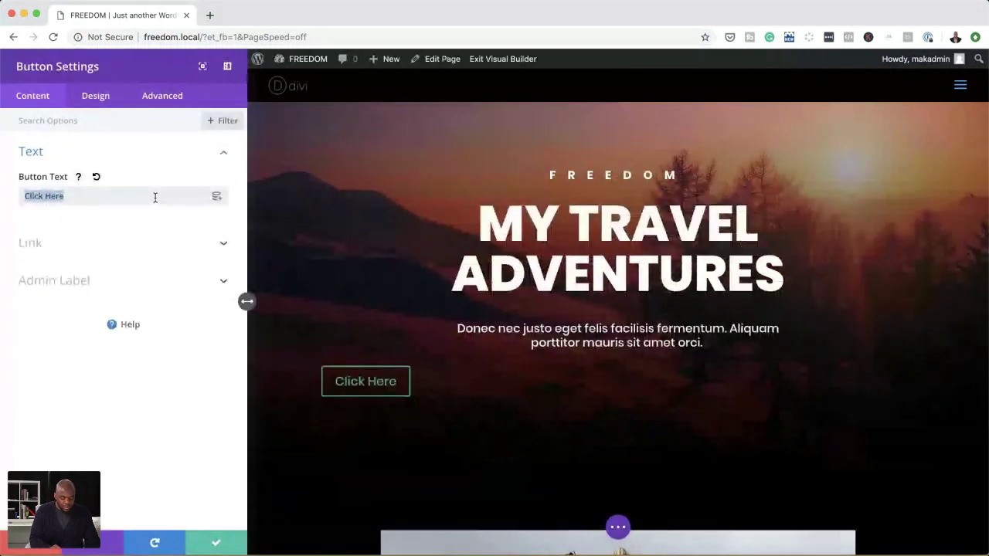
text(V)
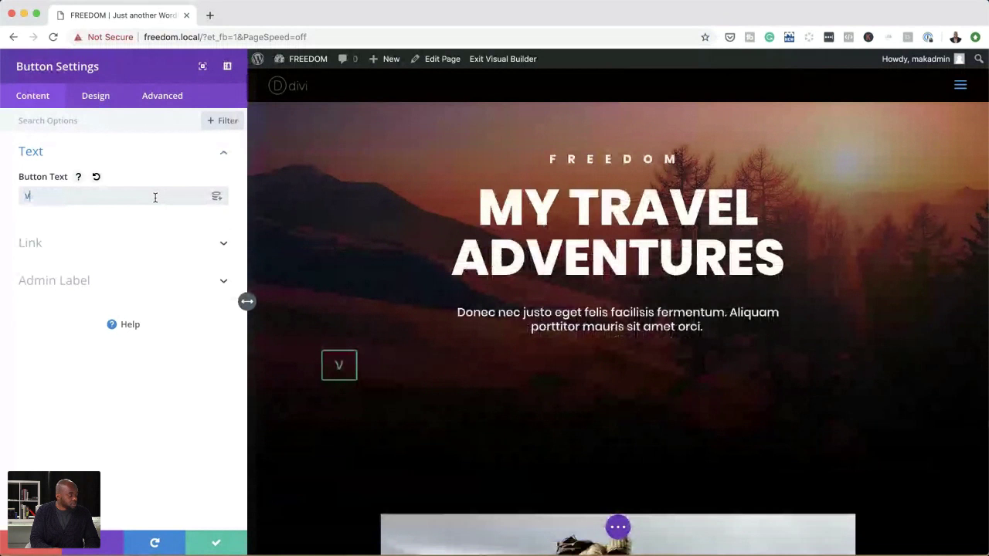
text(ISI)
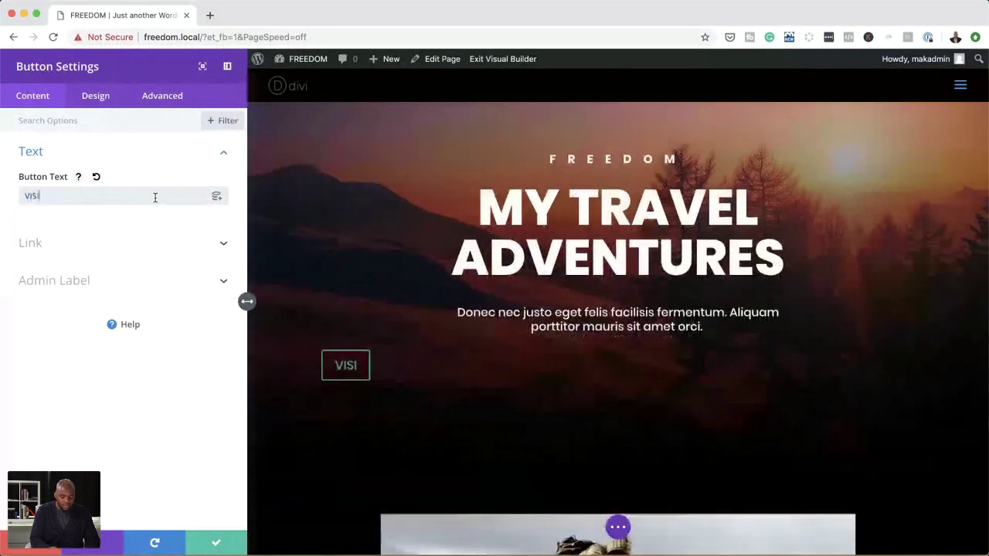
text(T THE SHOP)
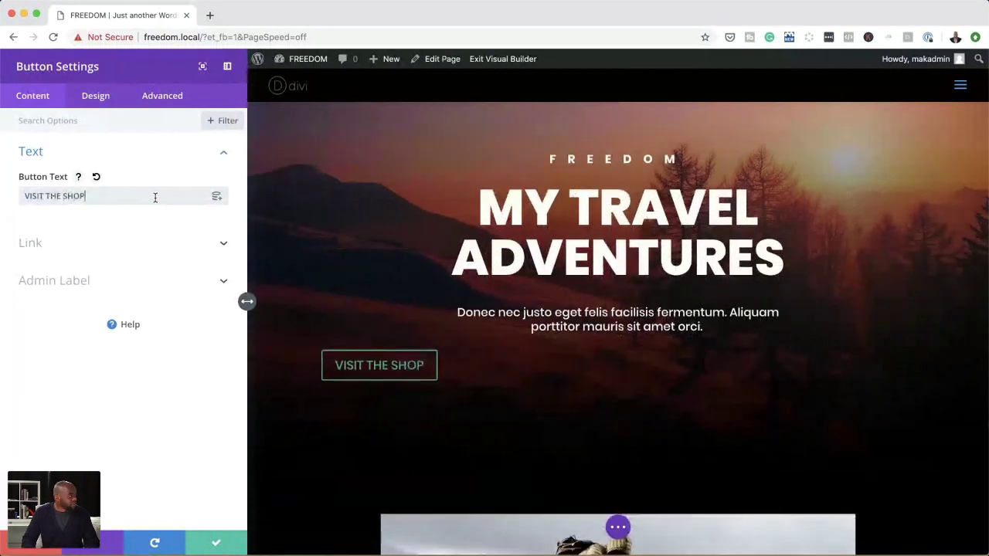
click(59, 249)
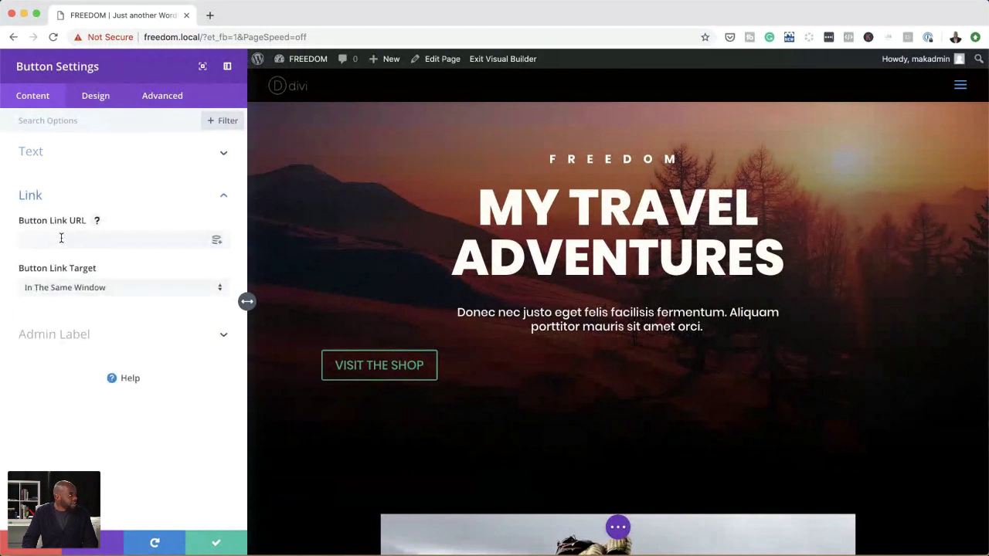
click(62, 238)
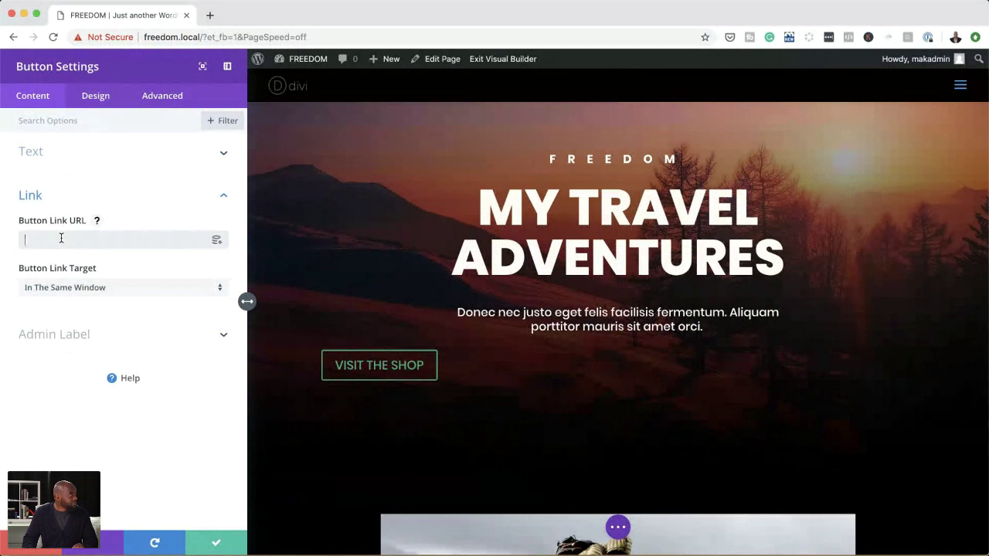
text(http://freedom.local/start-shopping/)
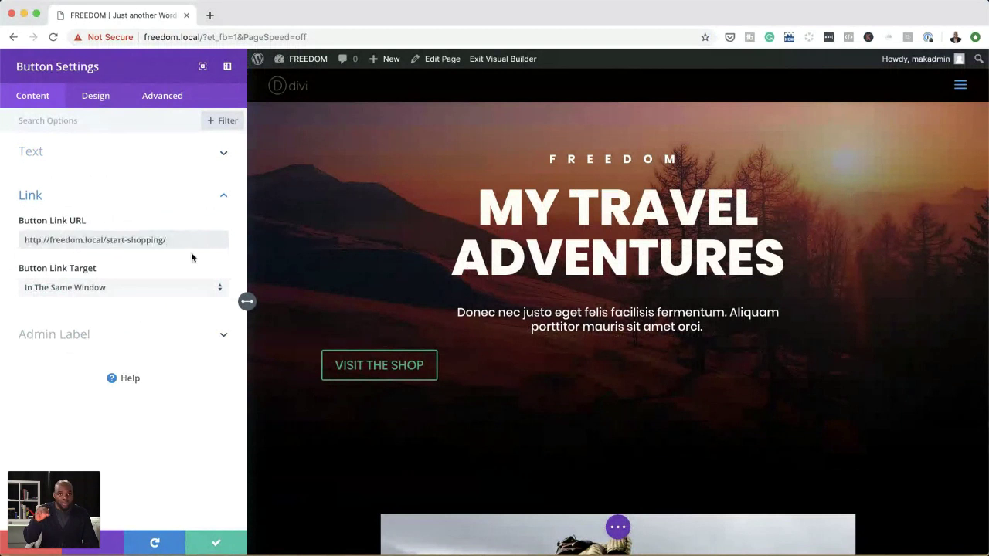
key(BackSpace)
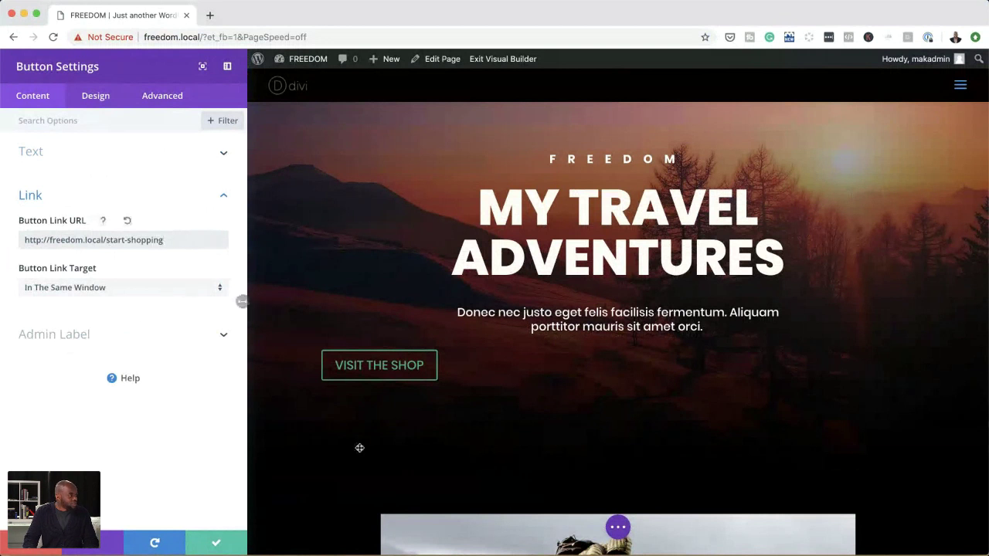
Center-align the VISIT THE SHOP button in its design settings.
click(98, 98)
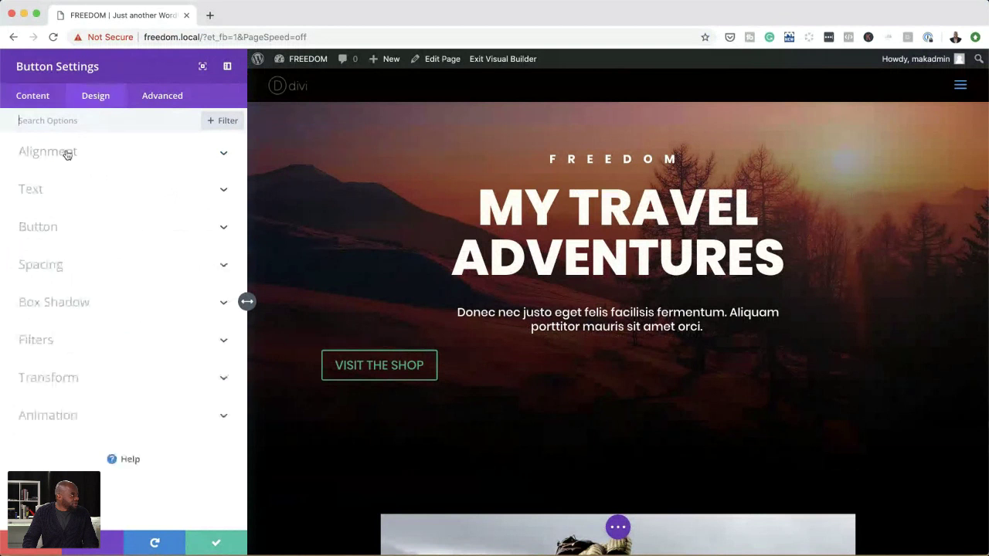
click(60, 153)
click(124, 199)
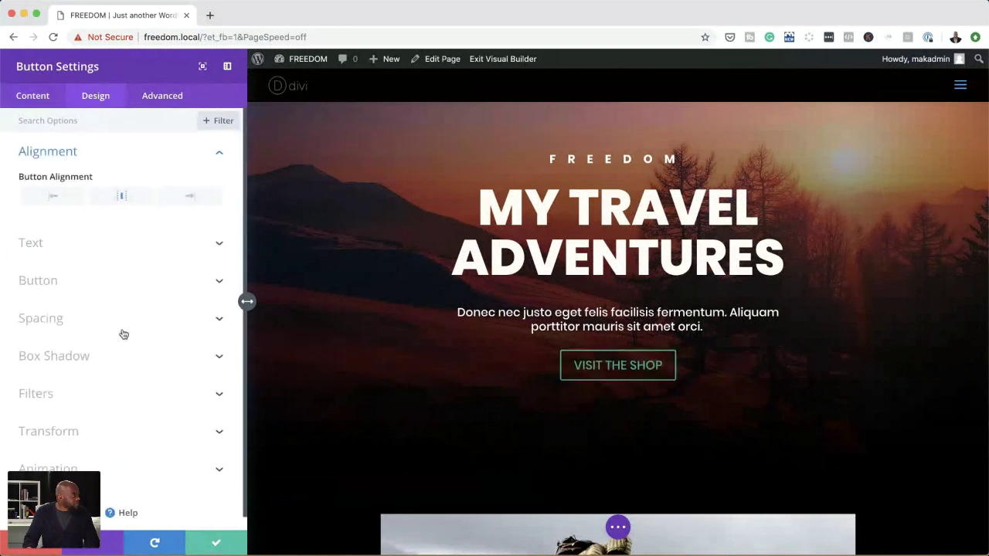
Enable custom styles for the button and set its background color to yellow #ffc423.
click(56, 282)
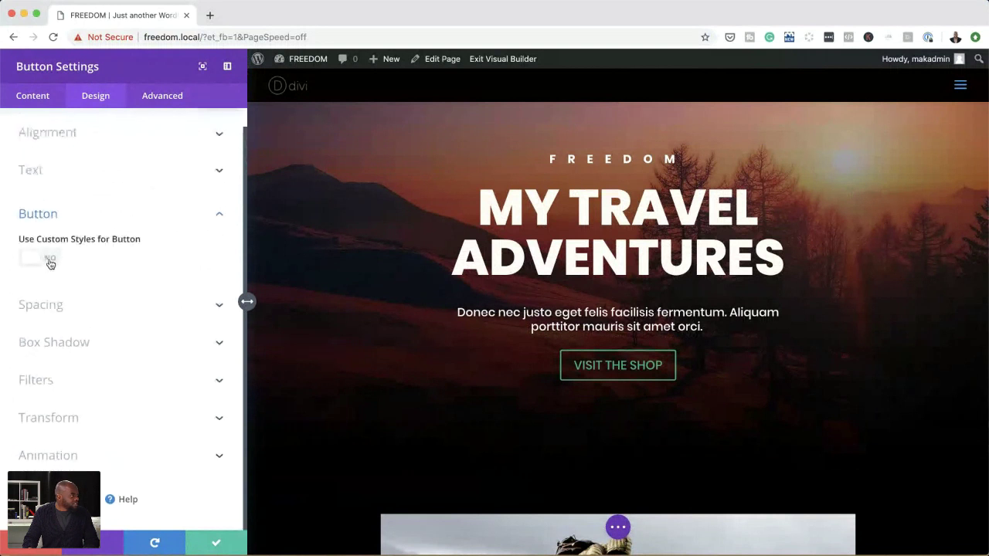
click(49, 261)
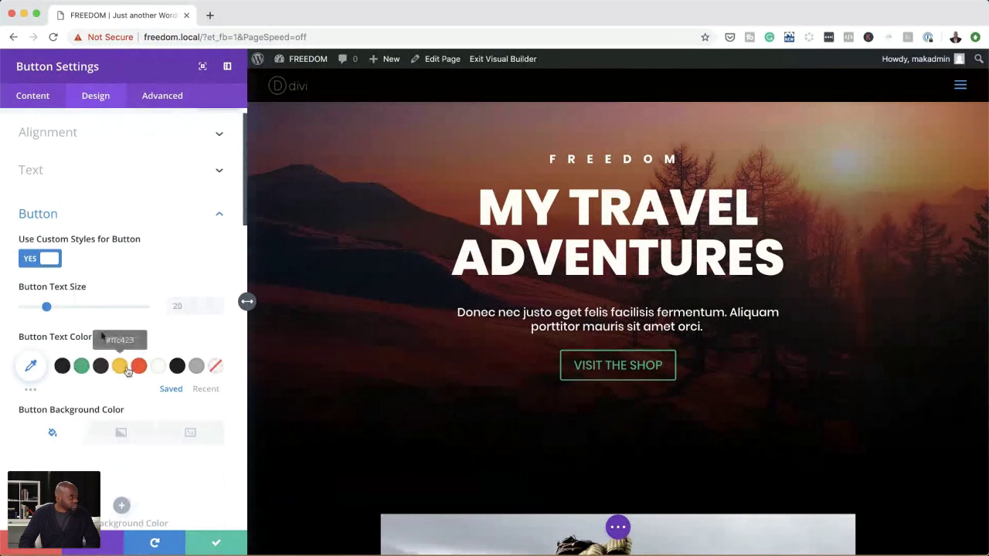
scroll(158, 402, down, 2)
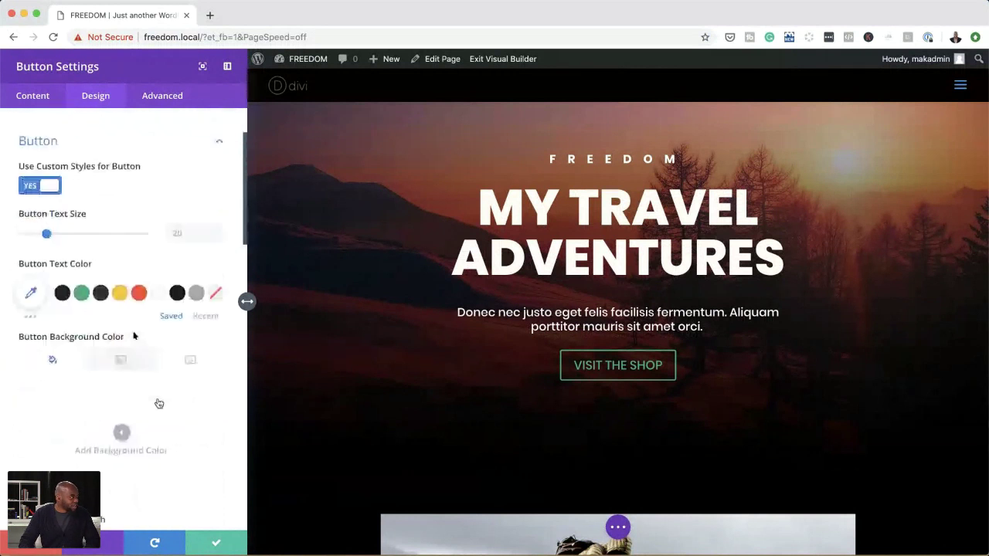
click(126, 419)
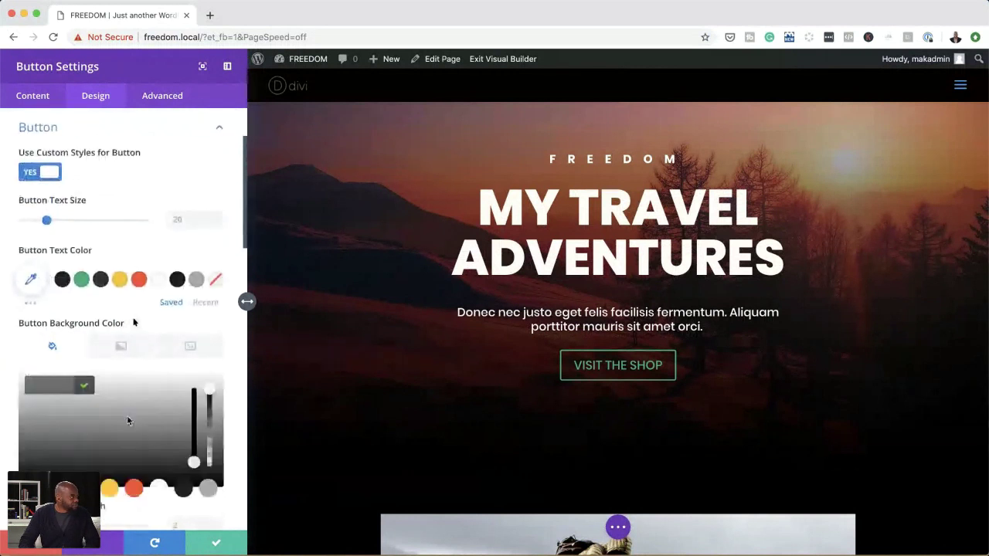
click(109, 490)
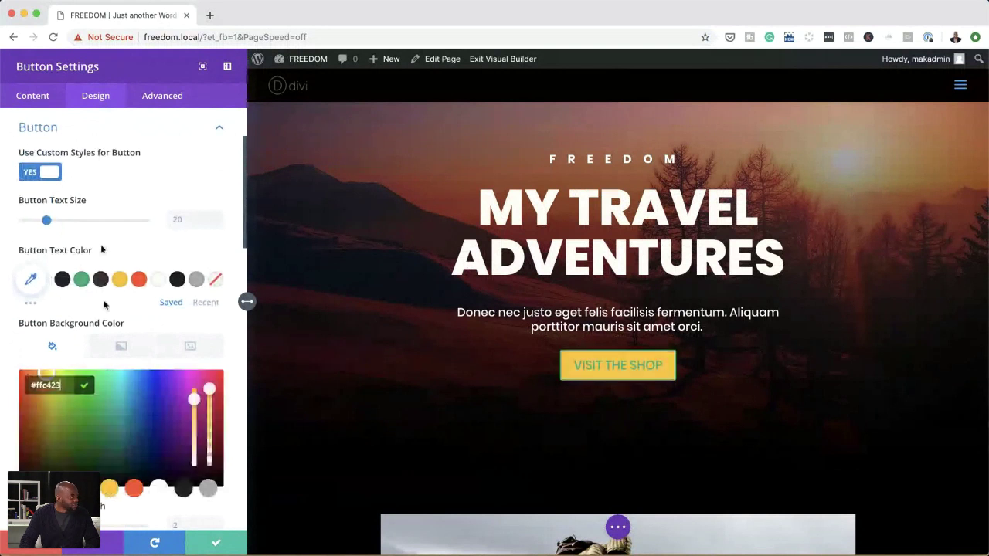
Set the button's border color to the saved yellow and its text color to the first saved near-black swatch.
scroll(119, 305, down, 2)
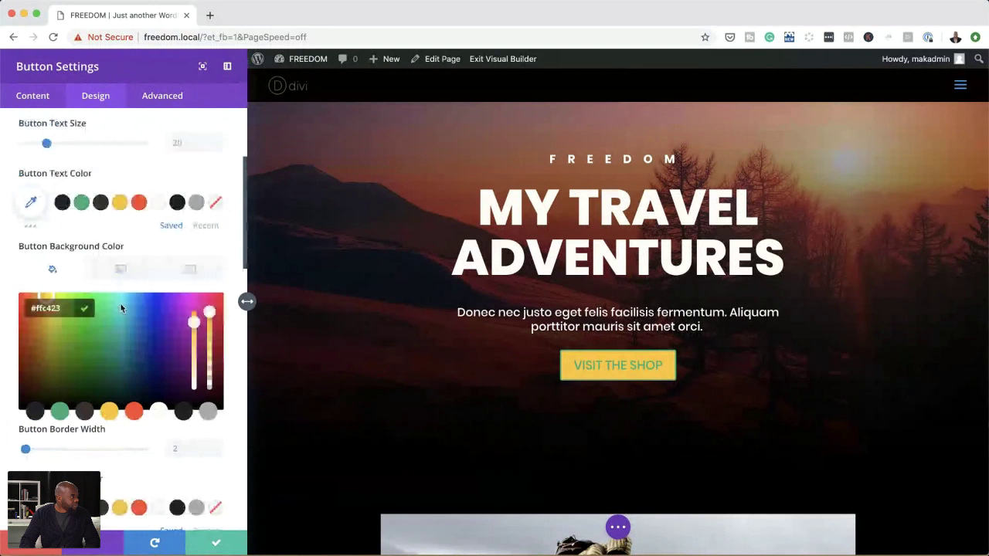
scroll(121, 308, down, 3)
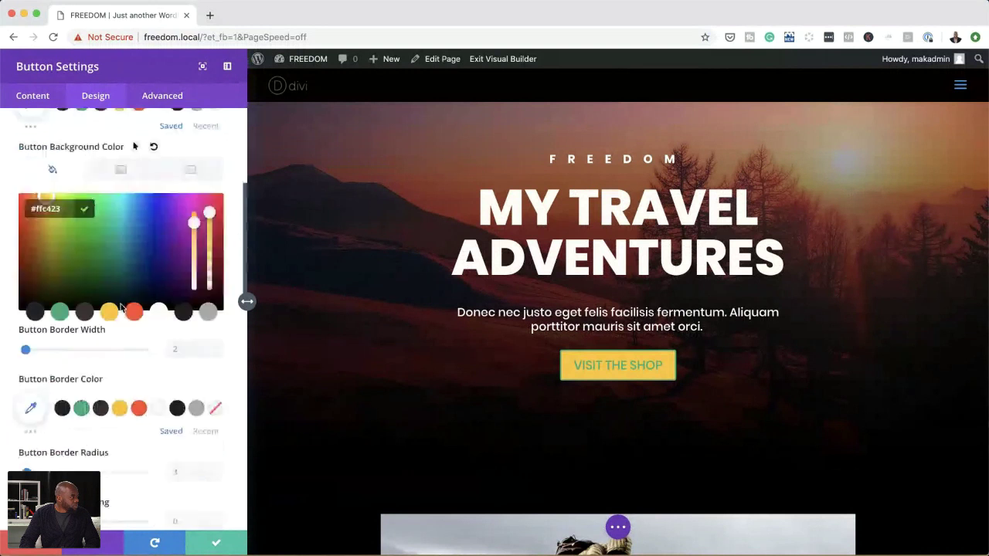
click(121, 408)
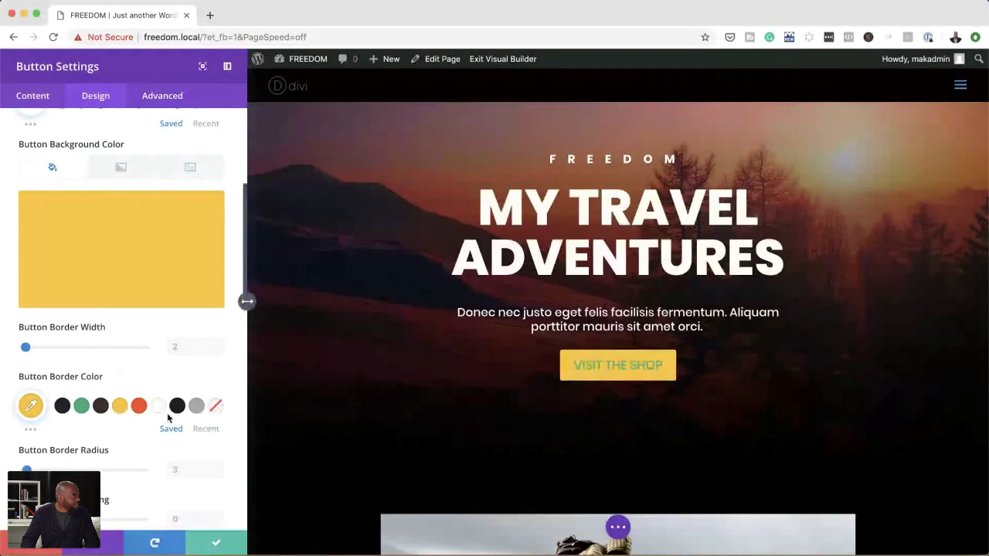
scroll(180, 330, up, 2)
scroll(180, 330, up, 1)
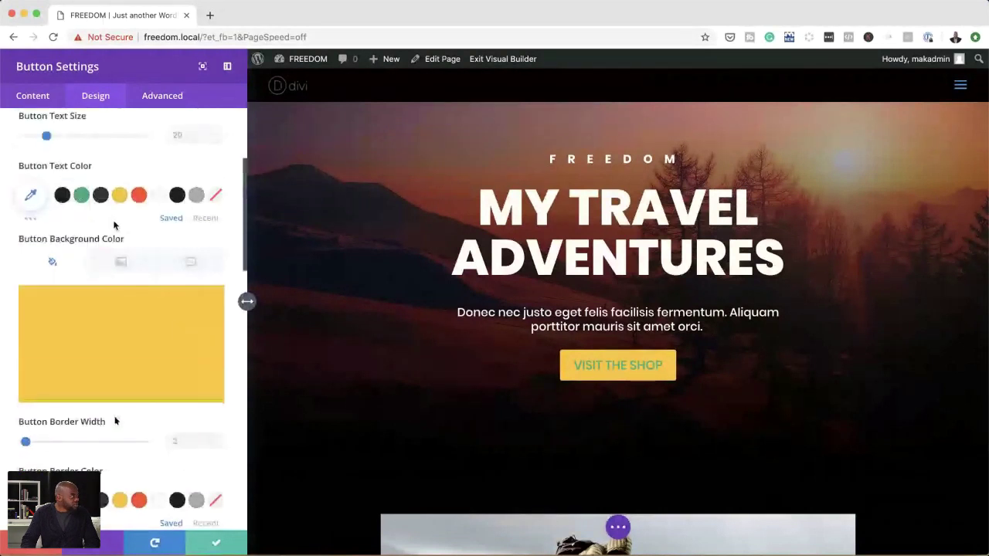
click(61, 195)
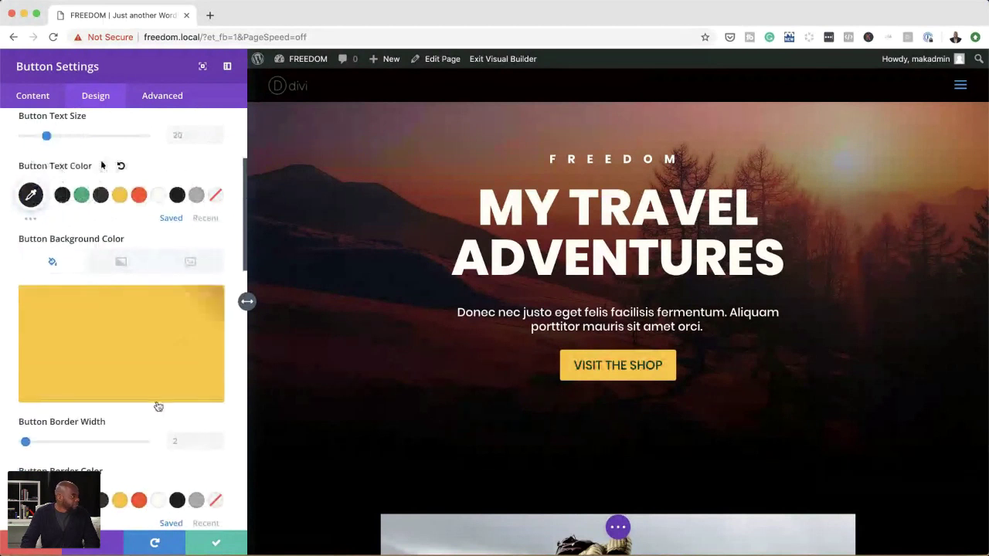
Set the button's font weight to Semi Bold.
scroll(158, 407, down, 5)
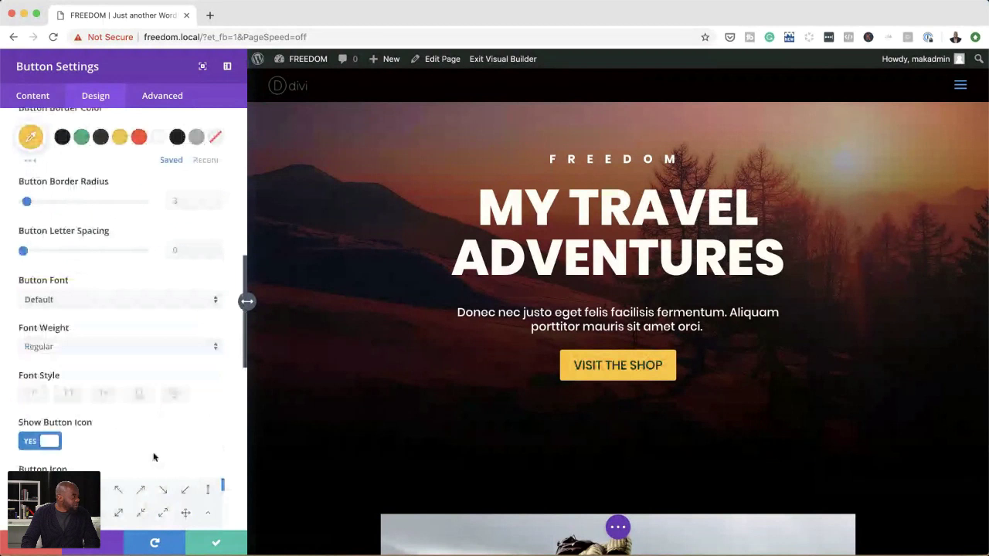
click(80, 347)
click(88, 402)
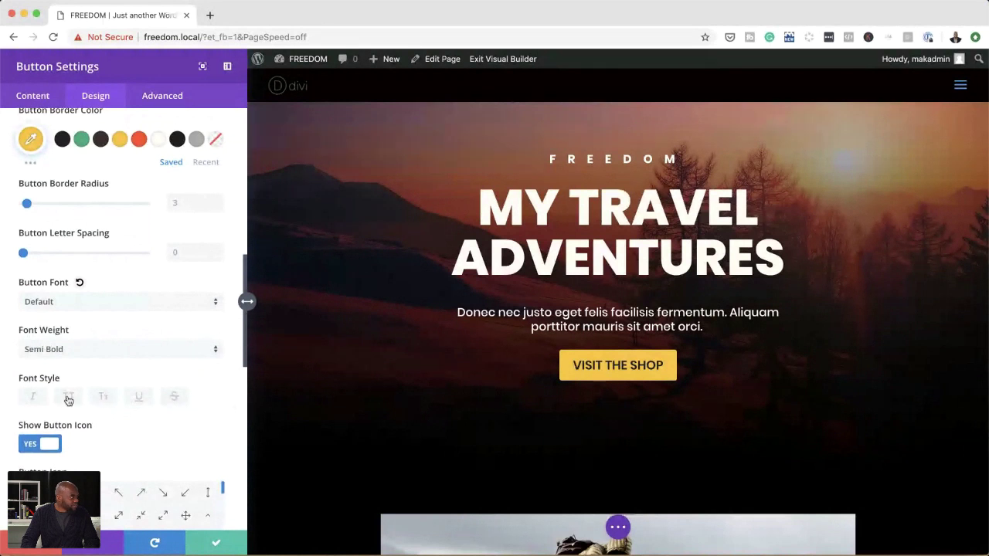
Keep the button icon enabled and turn off showing it only on hover so the arrow is always displayed.
scroll(193, 451, down, 3)
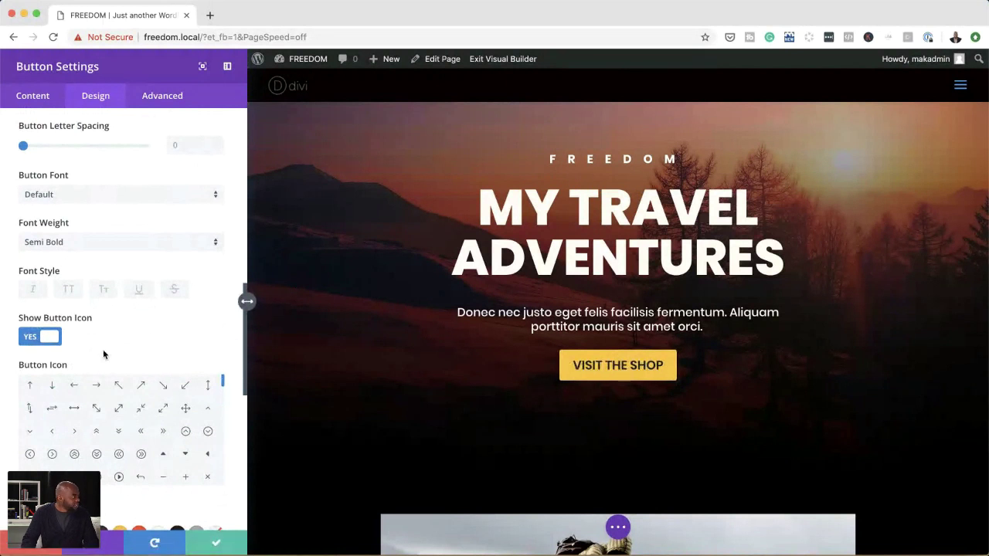
scroll(104, 355, down, 1)
scroll(104, 355, down, 1)
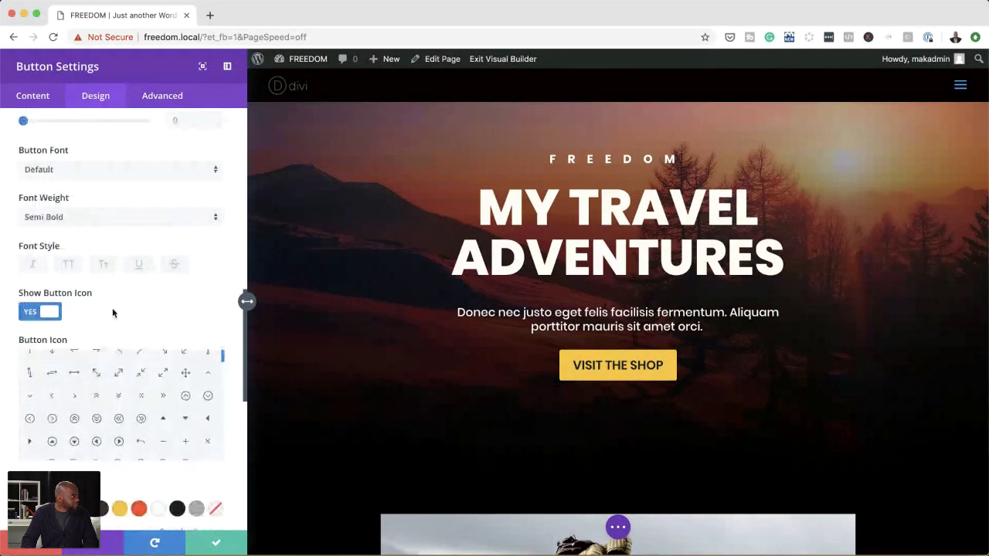
click(27, 312)
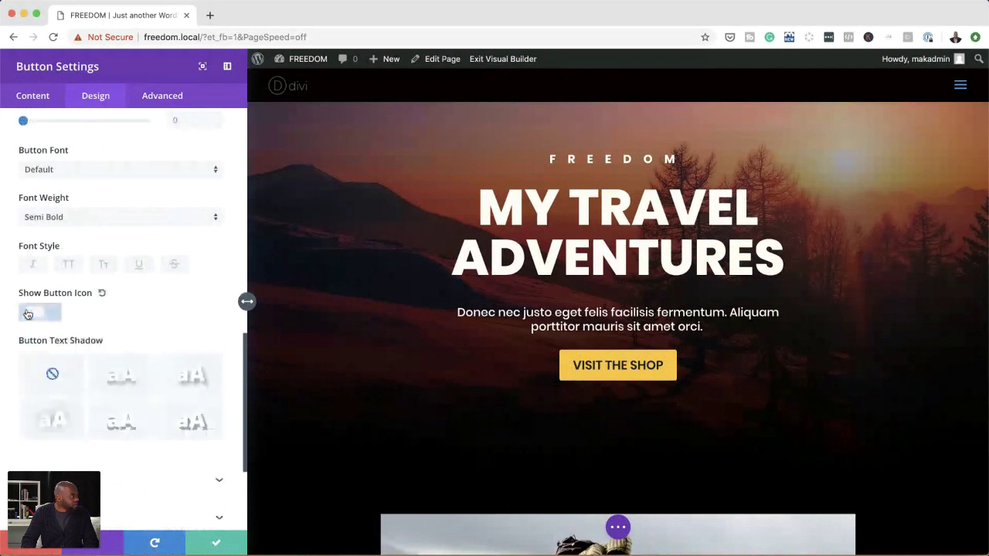
click(36, 313)
scroll(197, 440, down, 10)
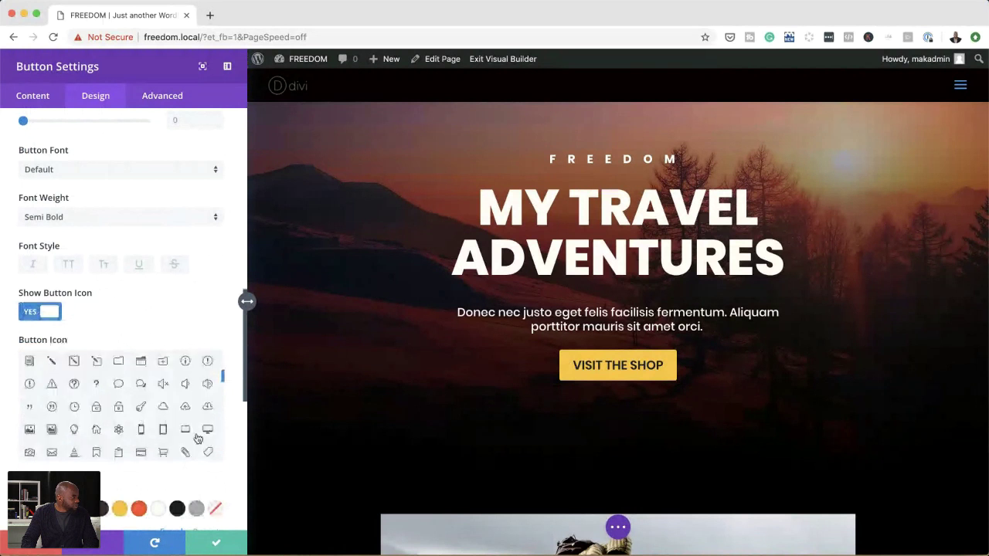
scroll(224, 463, down, 5)
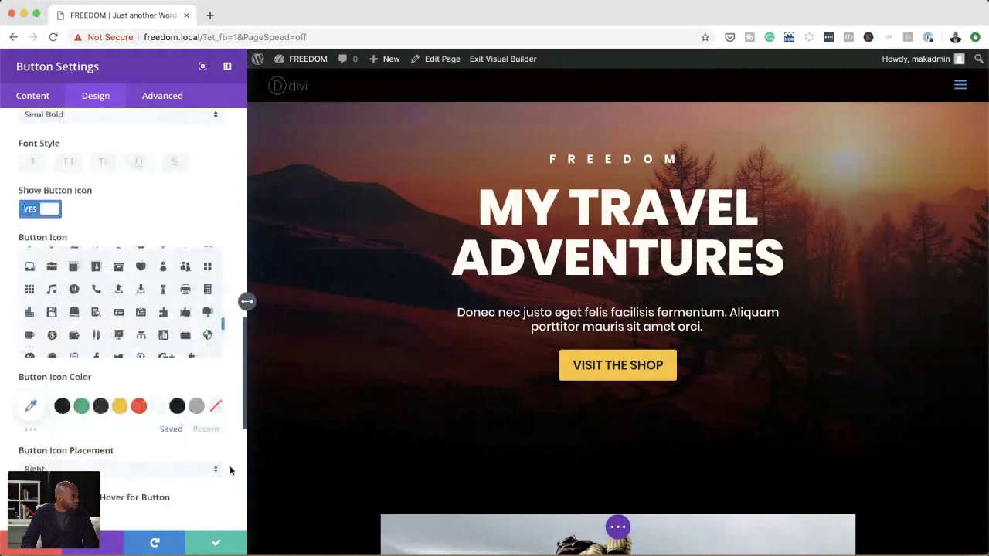
scroll(229, 470, down, 2)
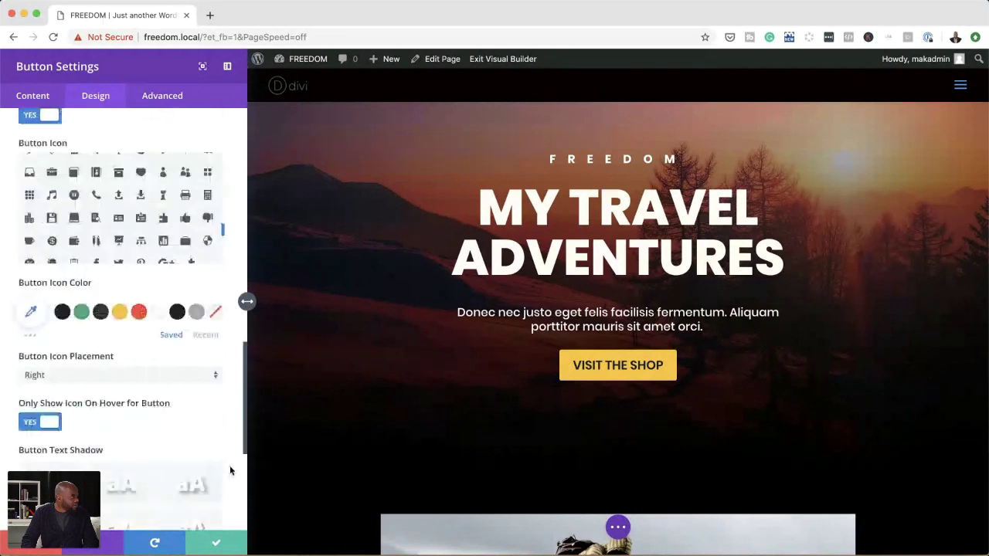
click(31, 423)
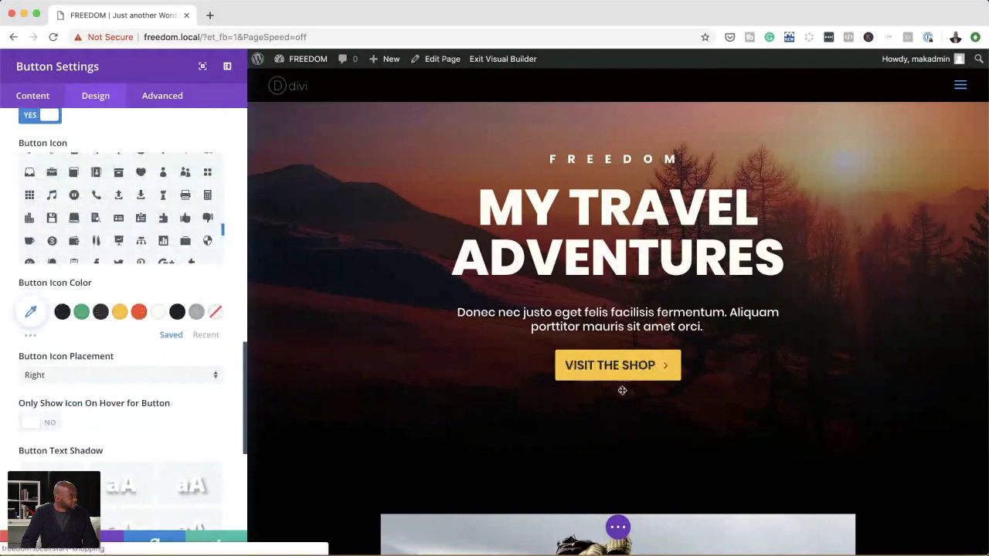
Accept the button settings and exit the Visual Builder to the live home page.
scroll(206, 433, down, 5)
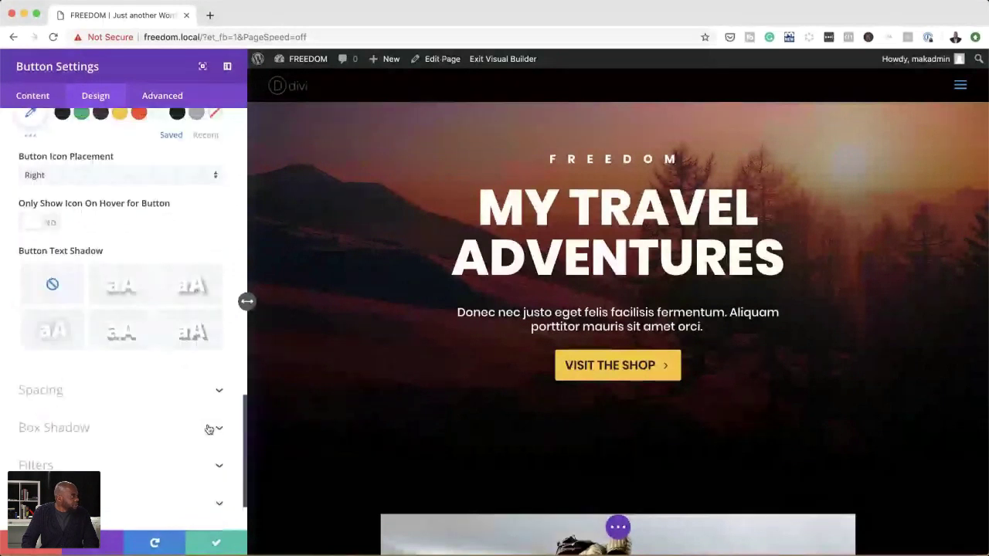
scroll(209, 429, up, 1)
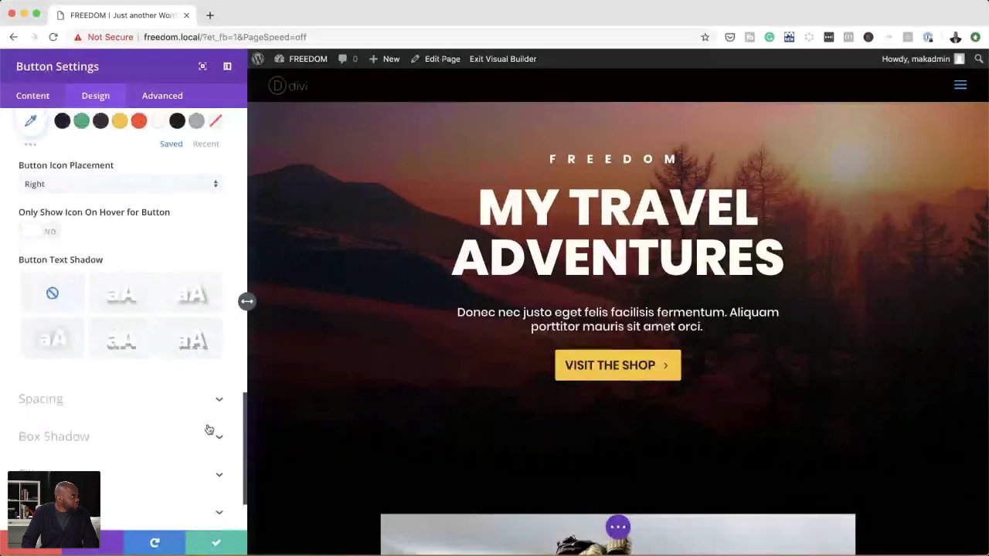
scroll(209, 429, up, 5)
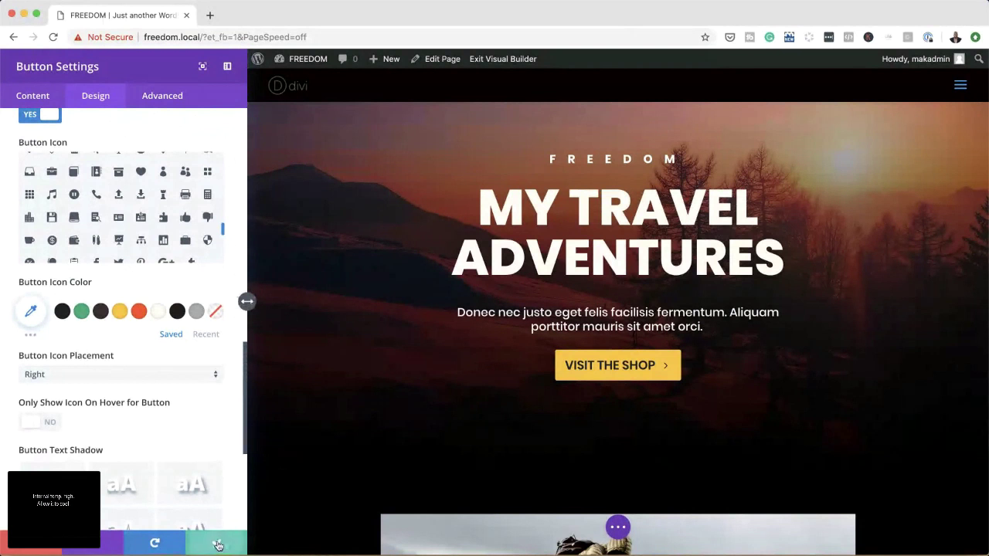
click(218, 541)
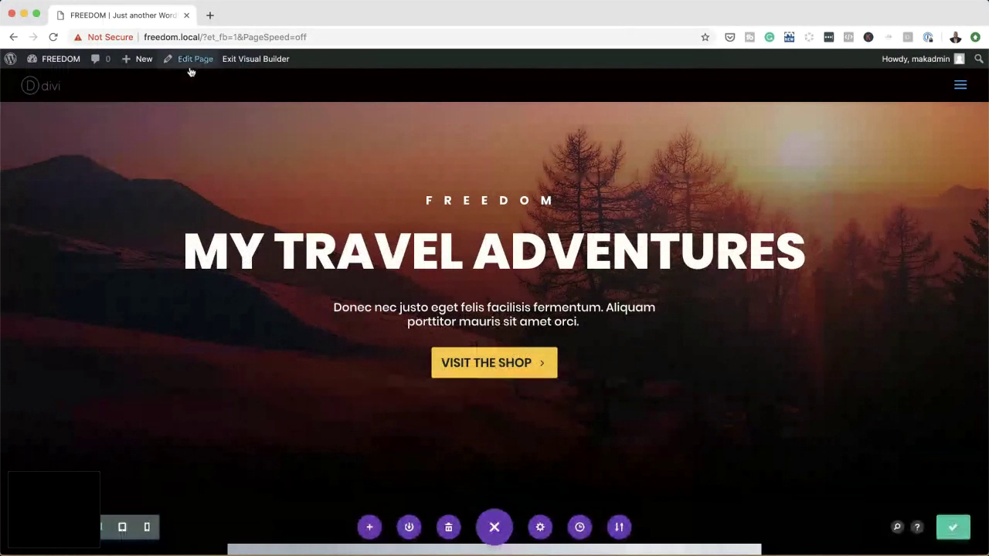
click(260, 62)
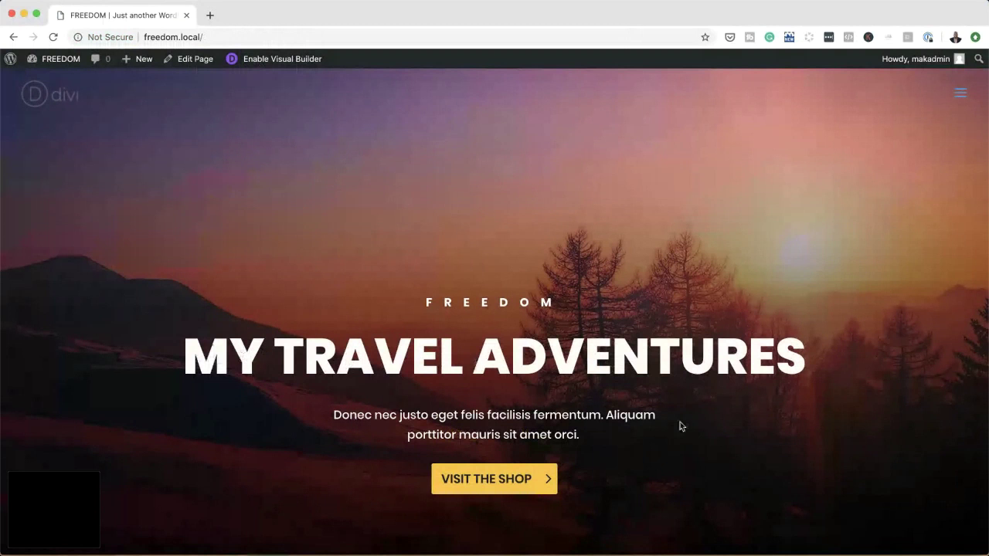
Test the VISIT THE SHOP button's link and look over the Start Shopping page from its products to the footer.
scroll(680, 424, down, 2)
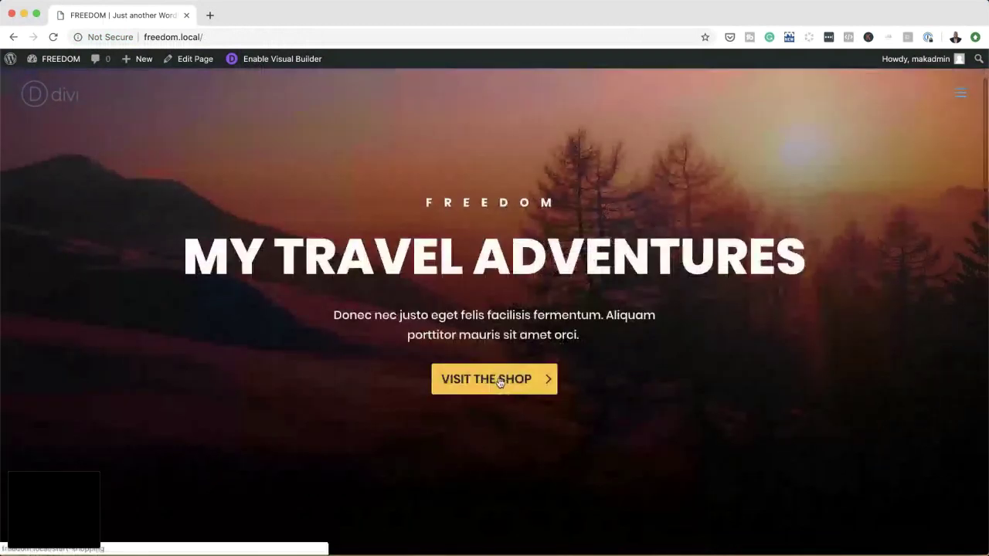
click(499, 381)
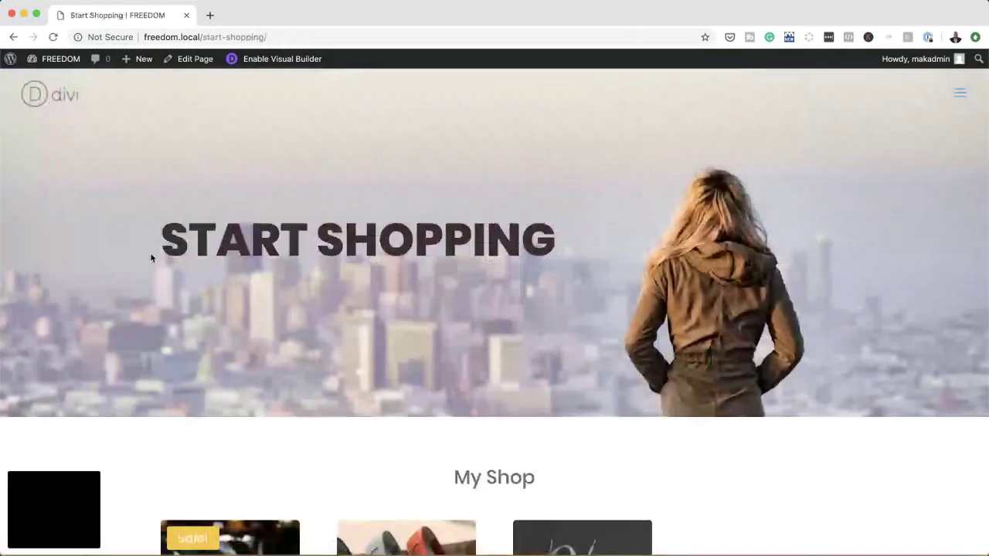
scroll(681, 425, down, 5)
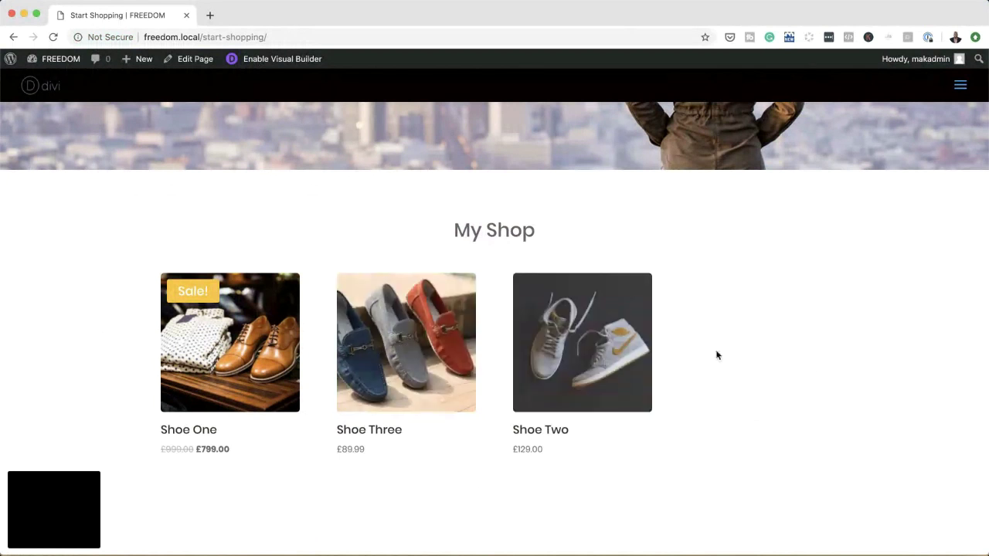
scroll(725, 365, down, 1)
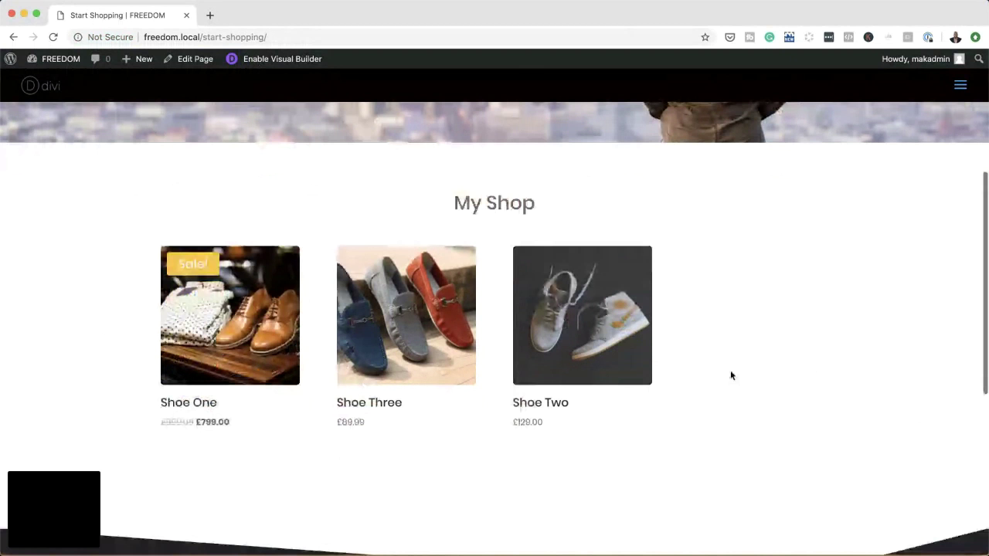
scroll(726, 363, down, 3)
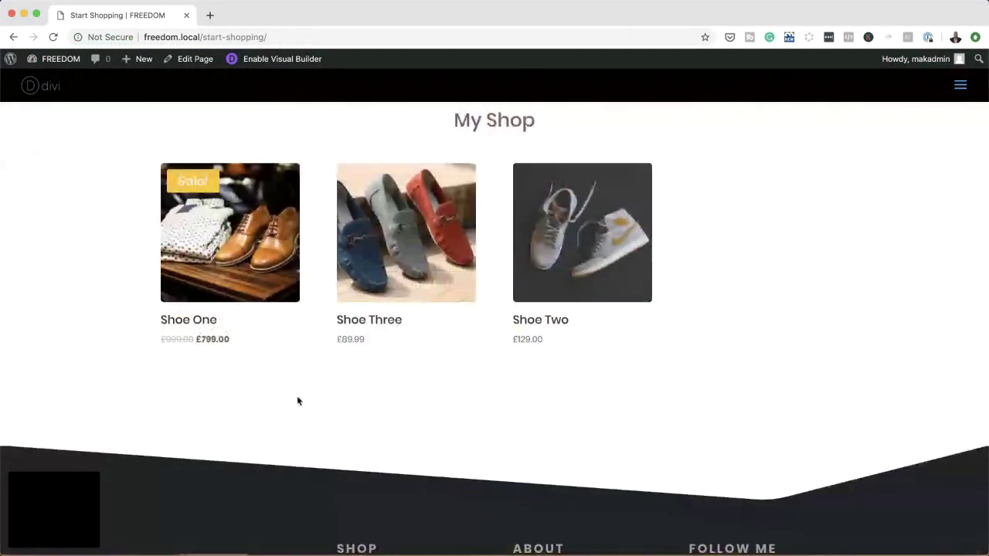
scroll(688, 411, down, 10)
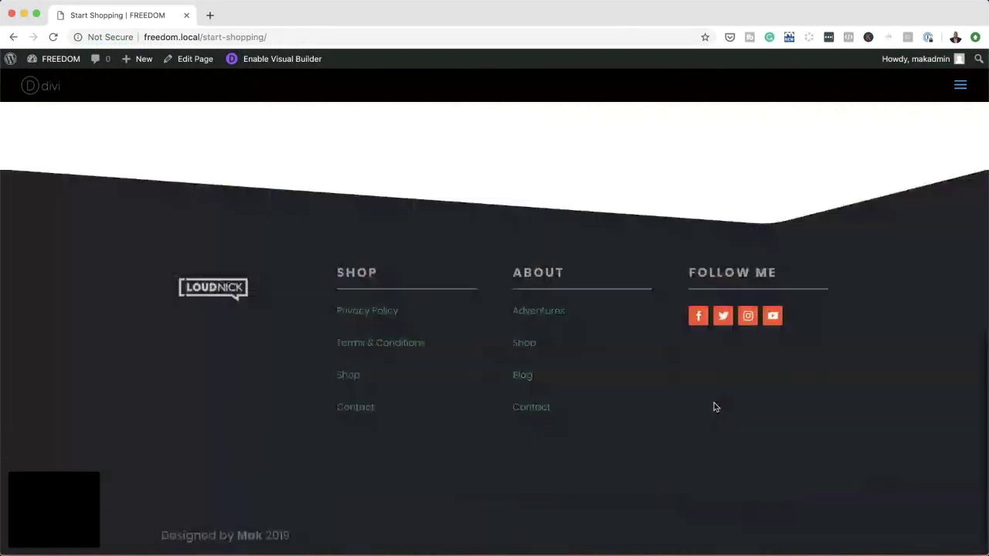
scroll(715, 408, up, 20)
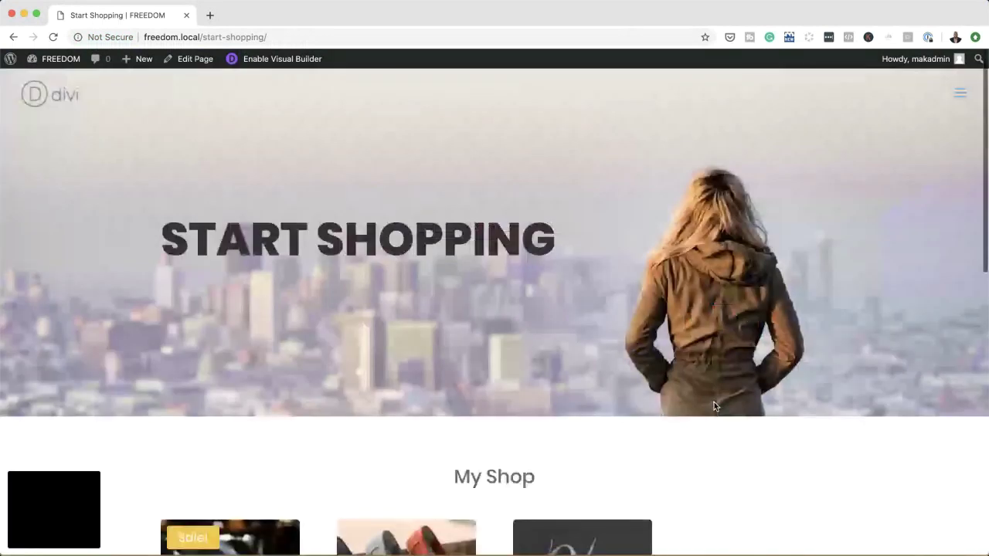
Return to the home page and look over the image gallery section below the hero.
click(13, 37)
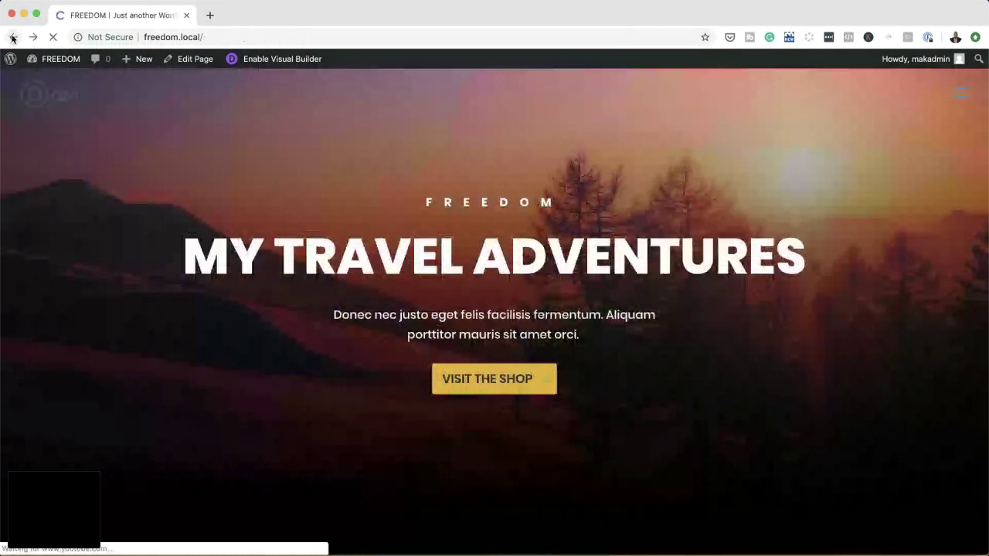
scroll(668, 419, down, 3)
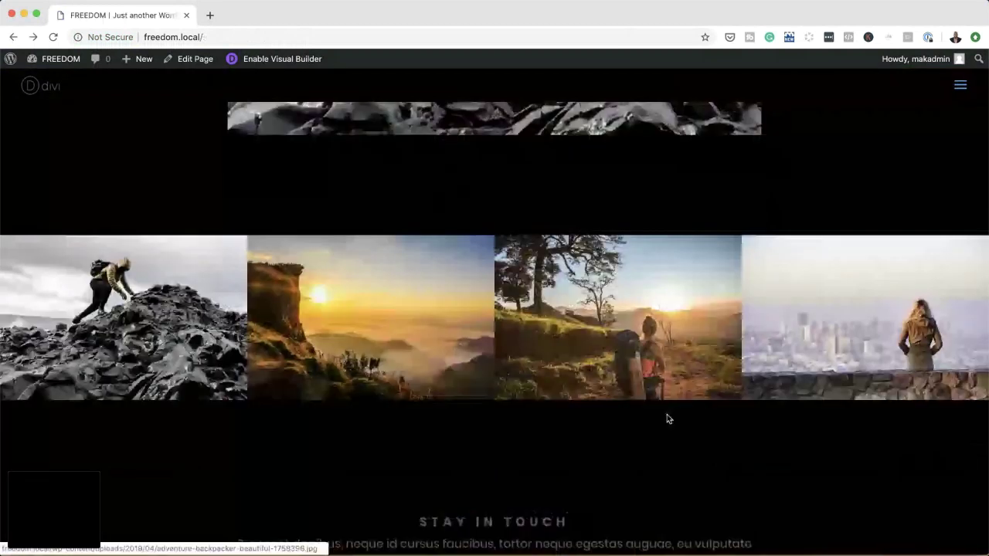
Look over the home page from the image gallery to the STAY IN TOUCH section.
scroll(667, 414, down, 3)
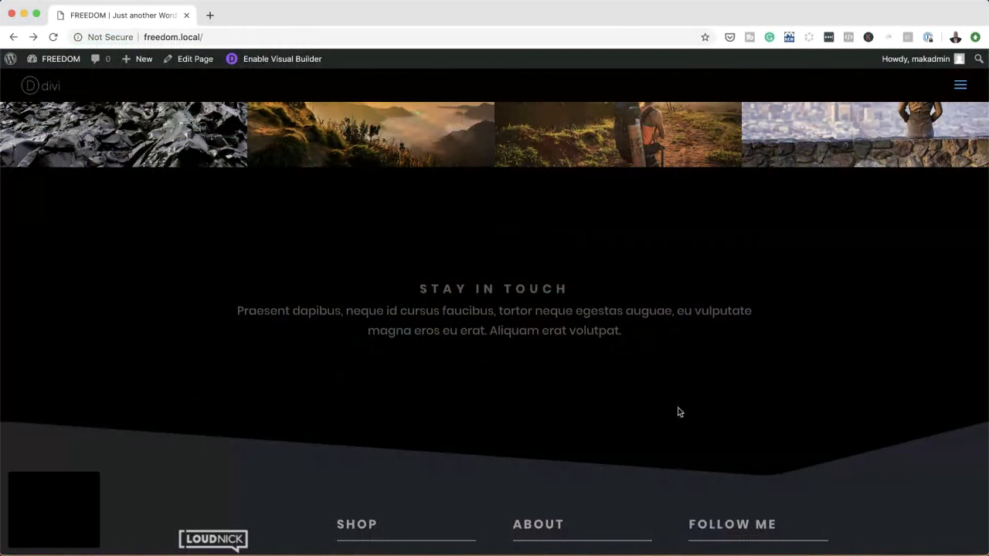
scroll(655, 402, up, 1)
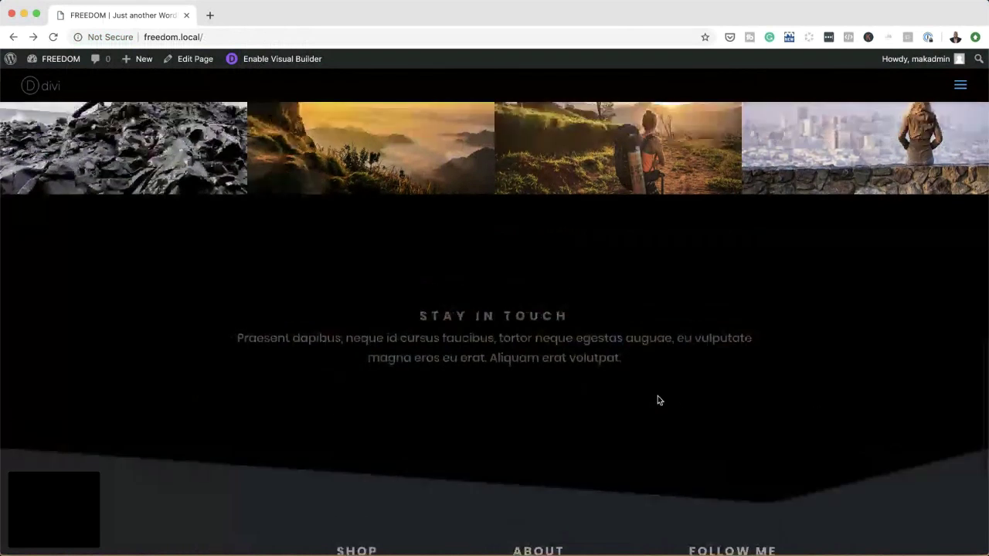
scroll(661, 401, up, 5)
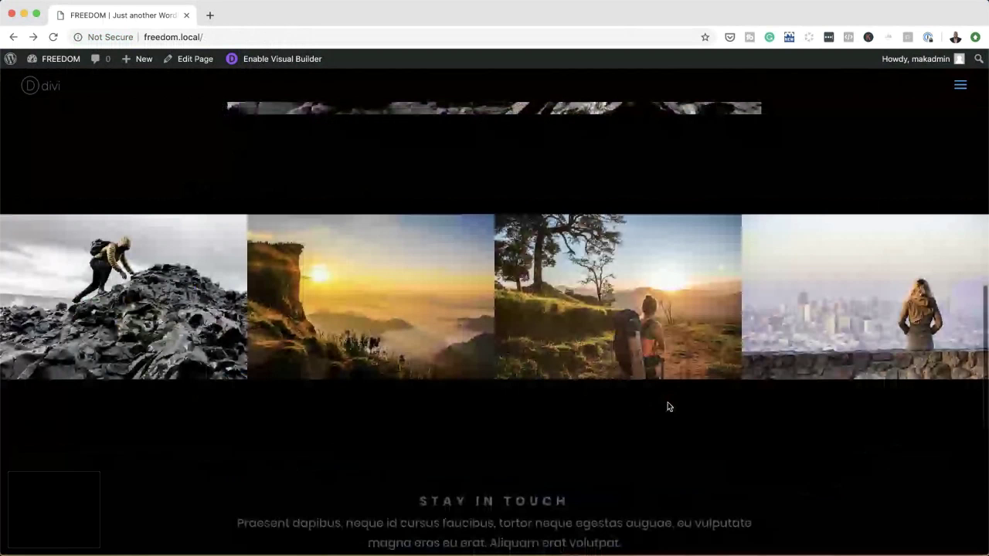
scroll(668, 405, down, 3)
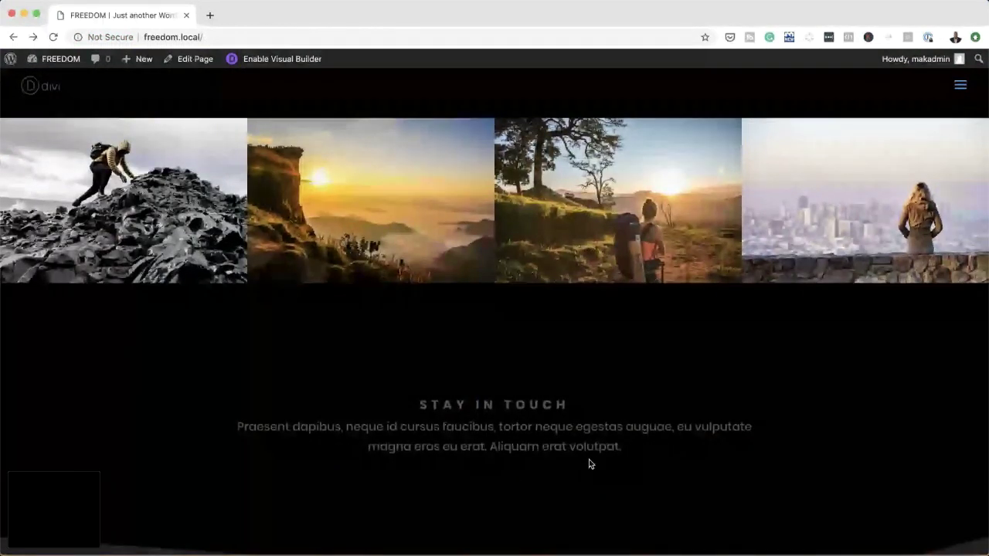
click(598, 252)
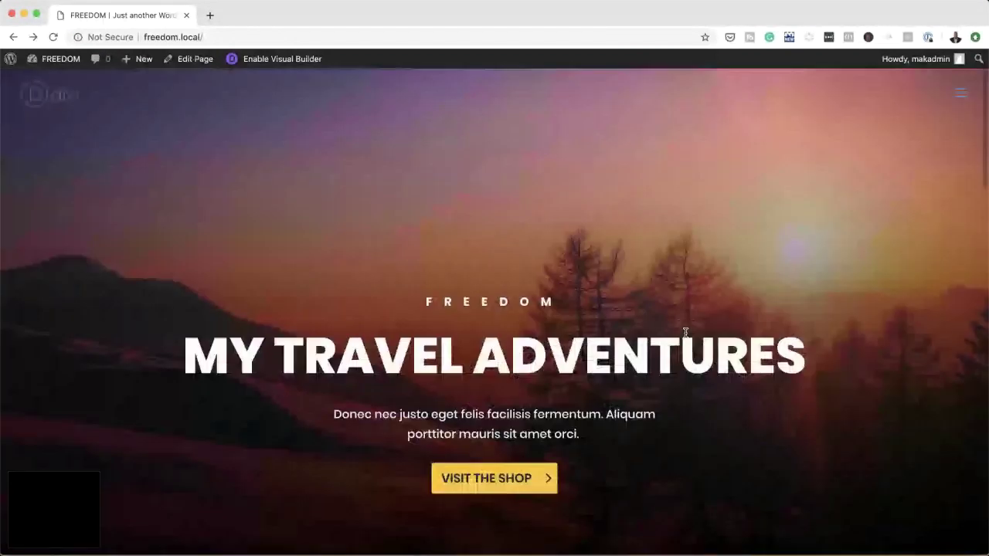
Open the Blog page from the live site's navigation menu.
click(967, 94)
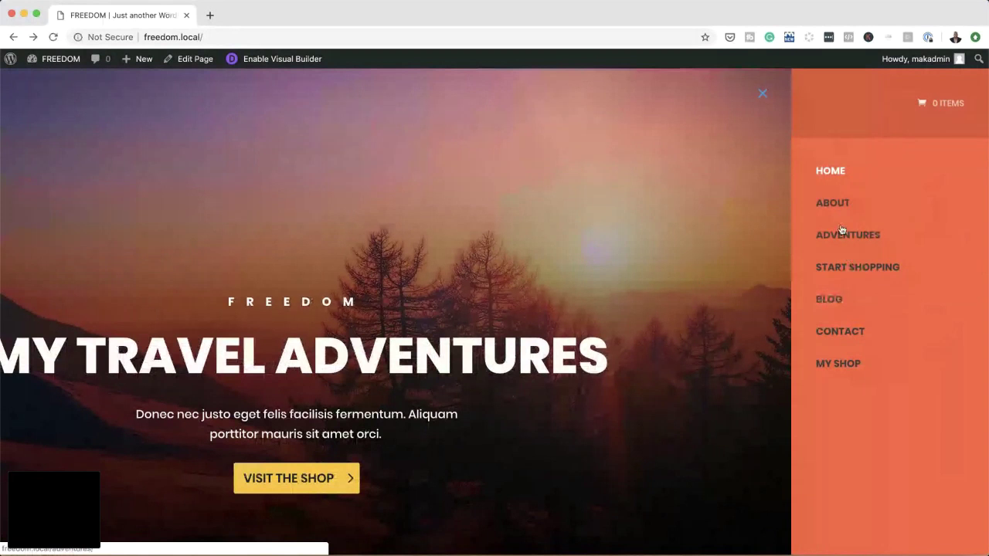
click(836, 300)
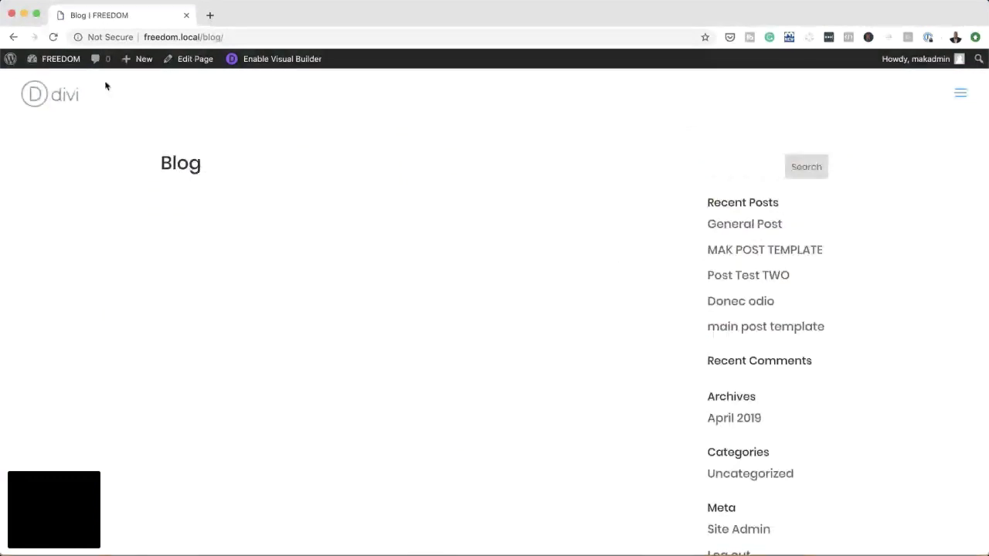
Open the WordPress Reading Settings and check the pages offered for Posts page, leaving it unassigned.
mouse_move(70, 69)
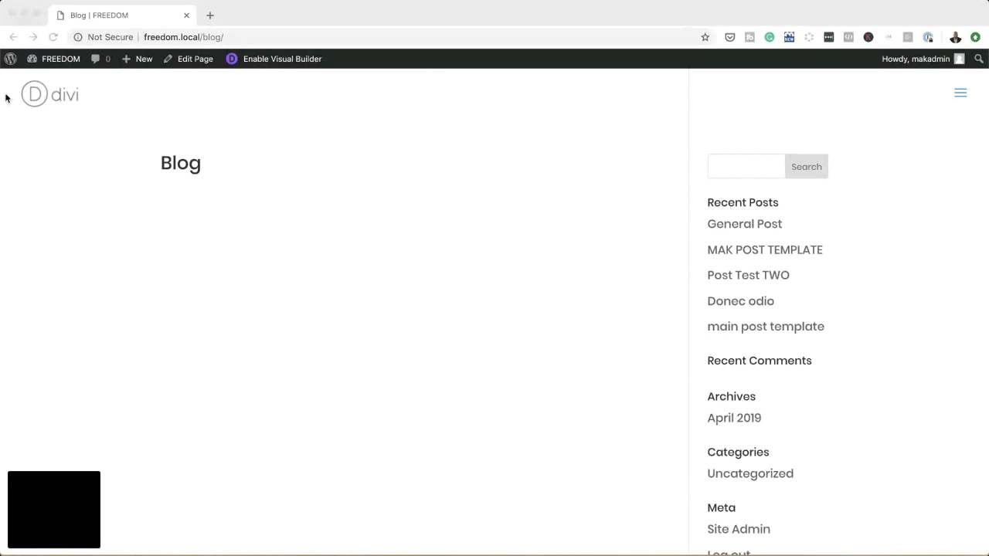
click(65, 65)
mouse_move(65, 65)
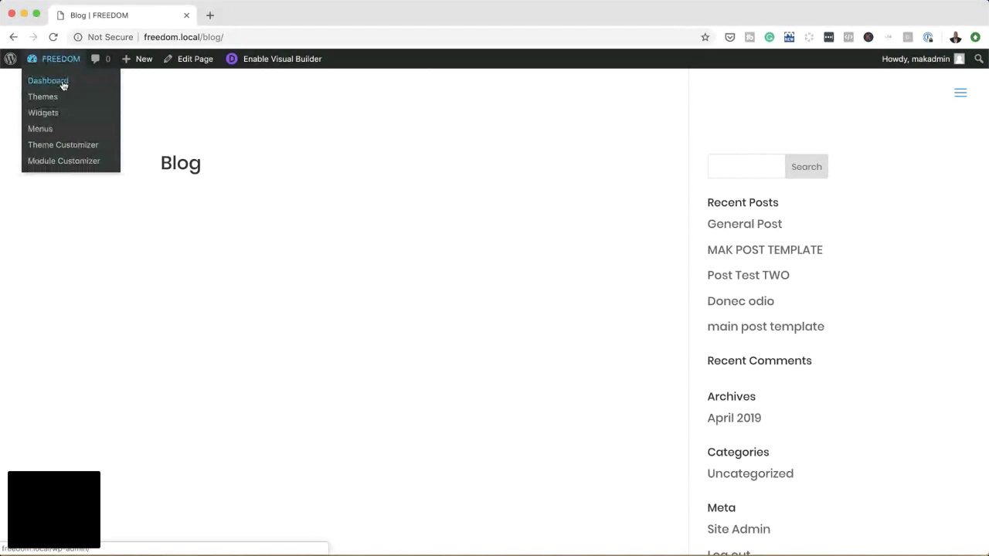
click(65, 85)
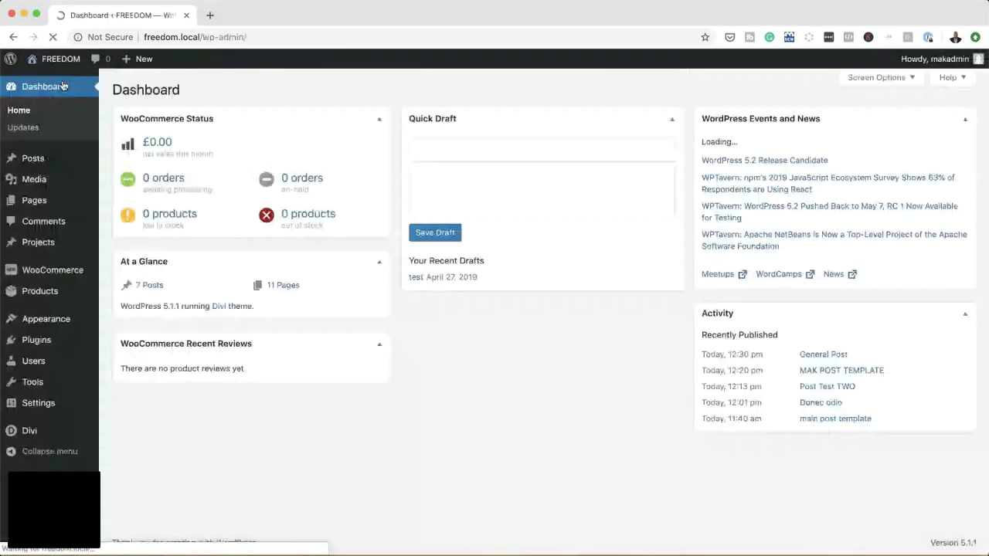
mouse_move(63, 340)
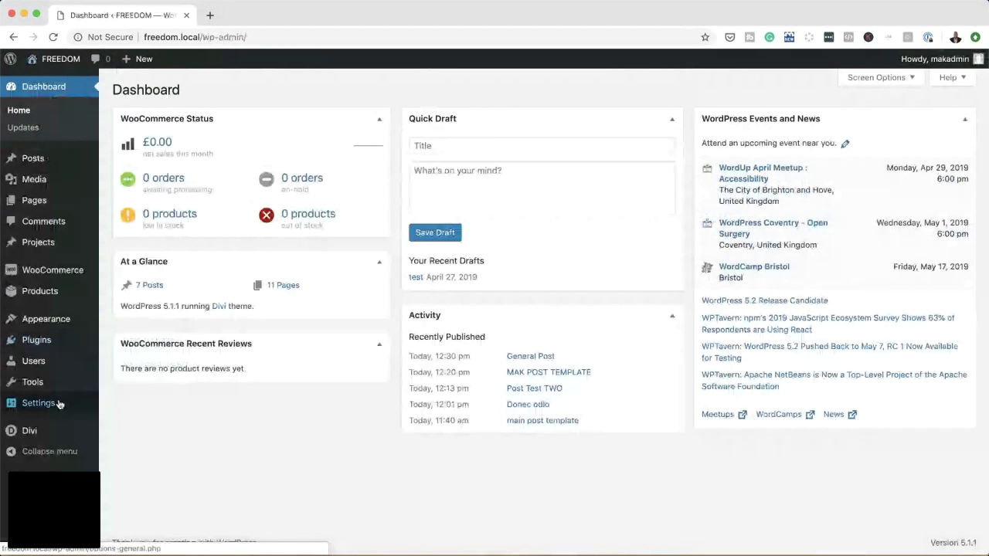
mouse_move(60, 404)
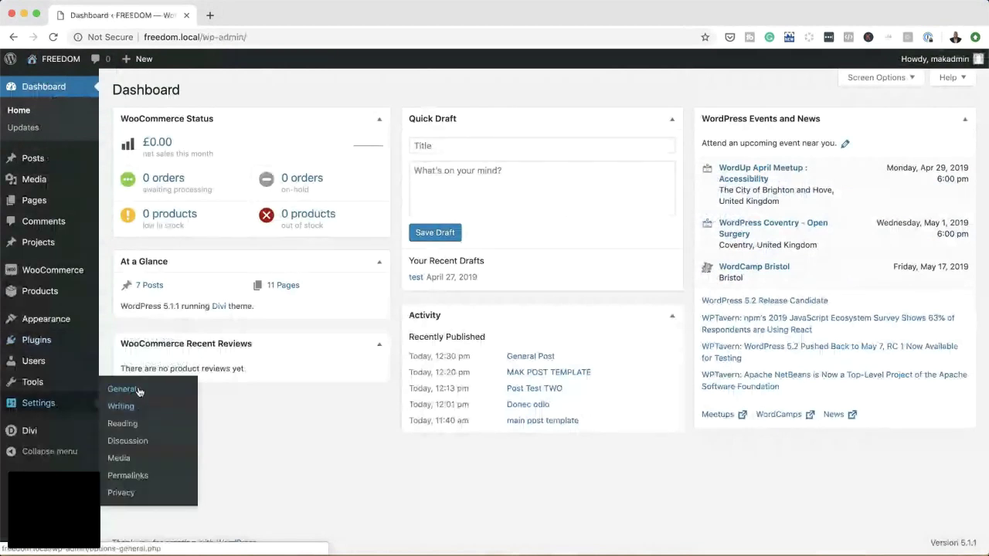
click(138, 425)
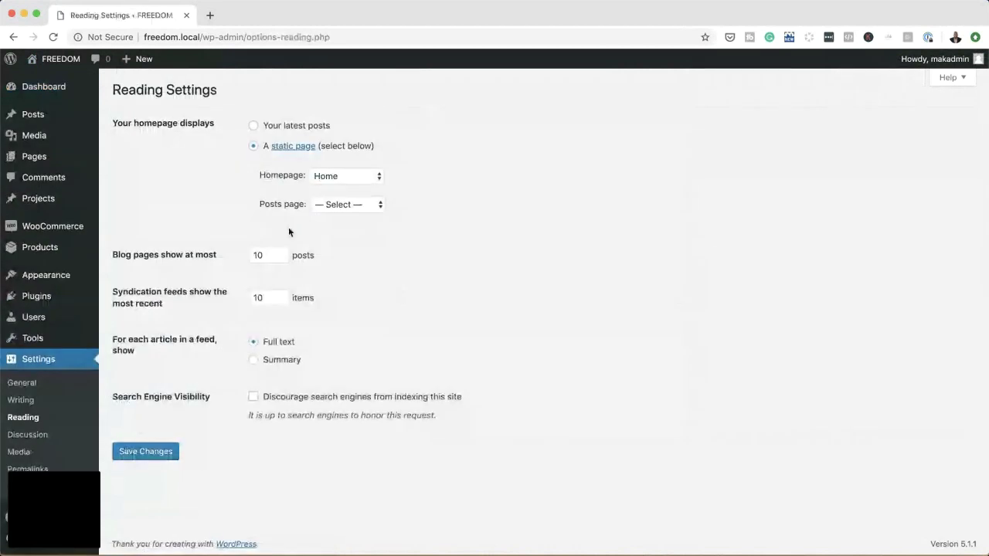
click(359, 205)
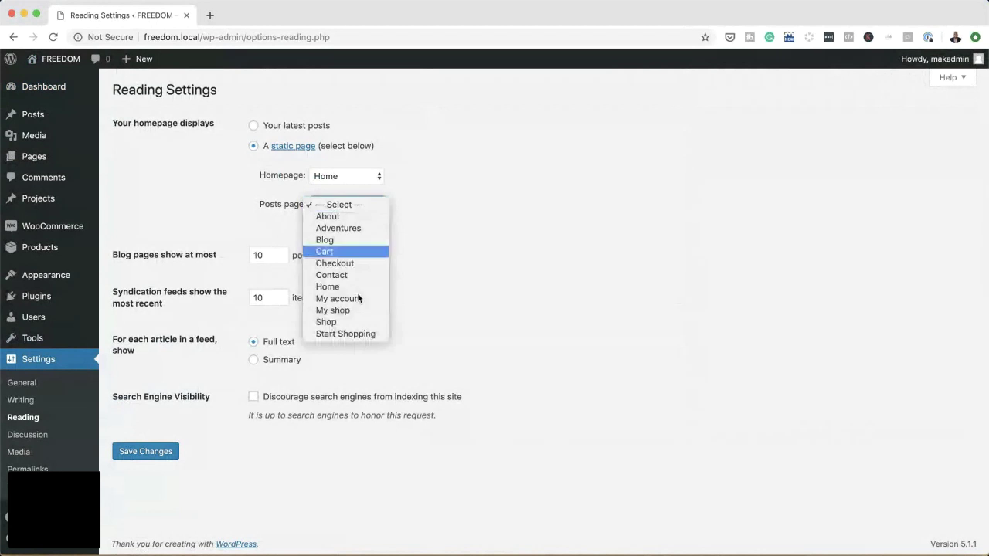
click(510, 226)
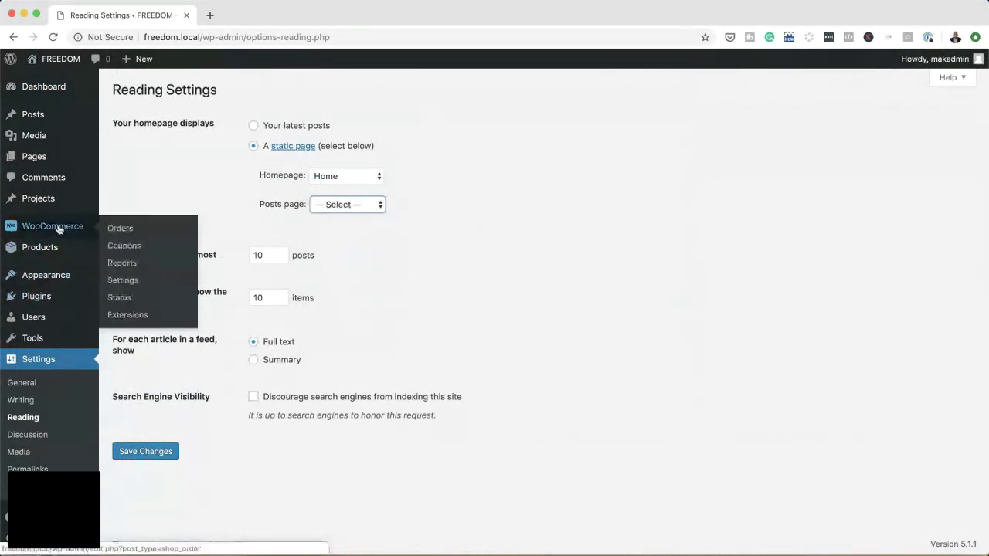
Open the Blog page for editing from the list of all pages and launch it in the Divi Builder.
mouse_move(34, 125)
mouse_move(38, 156)
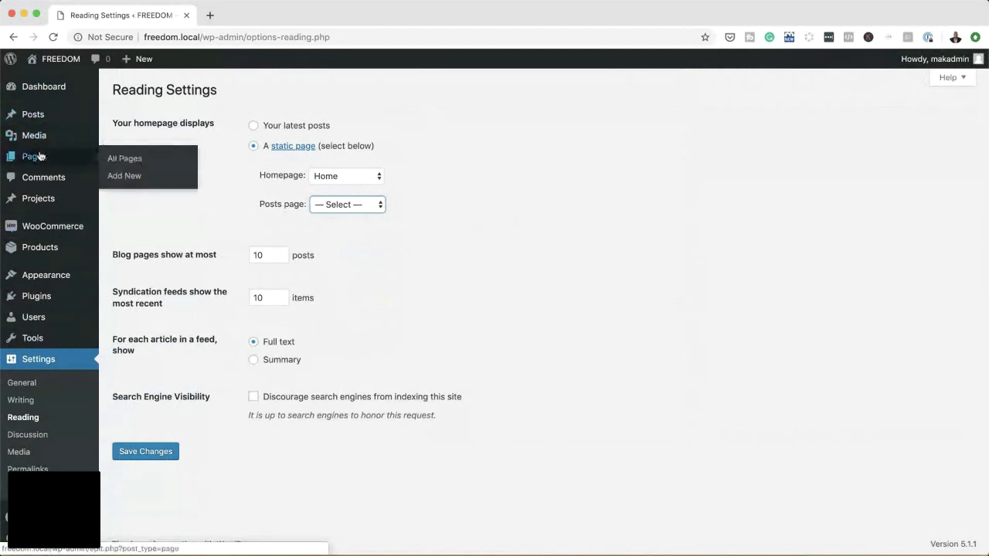
click(138, 159)
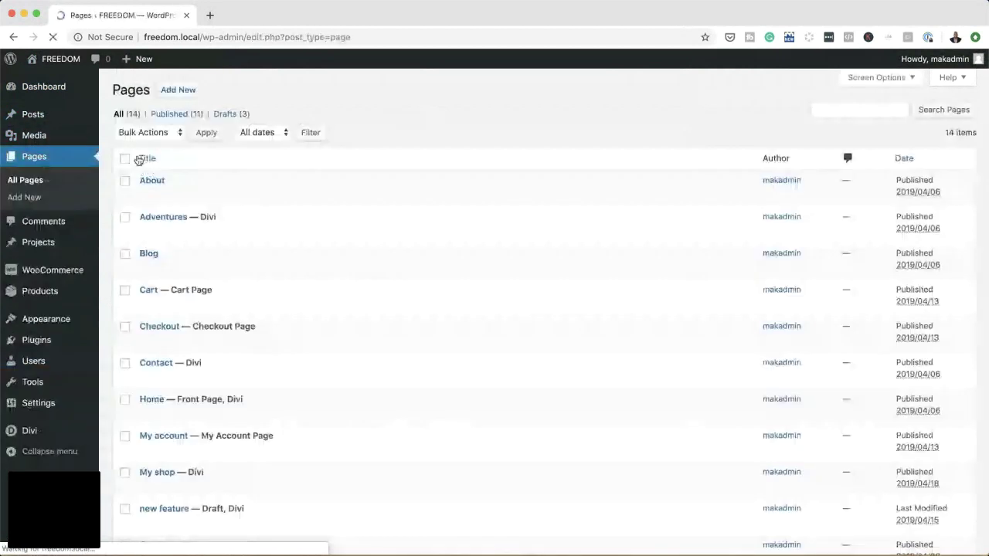
scroll(396, 397, down, 1)
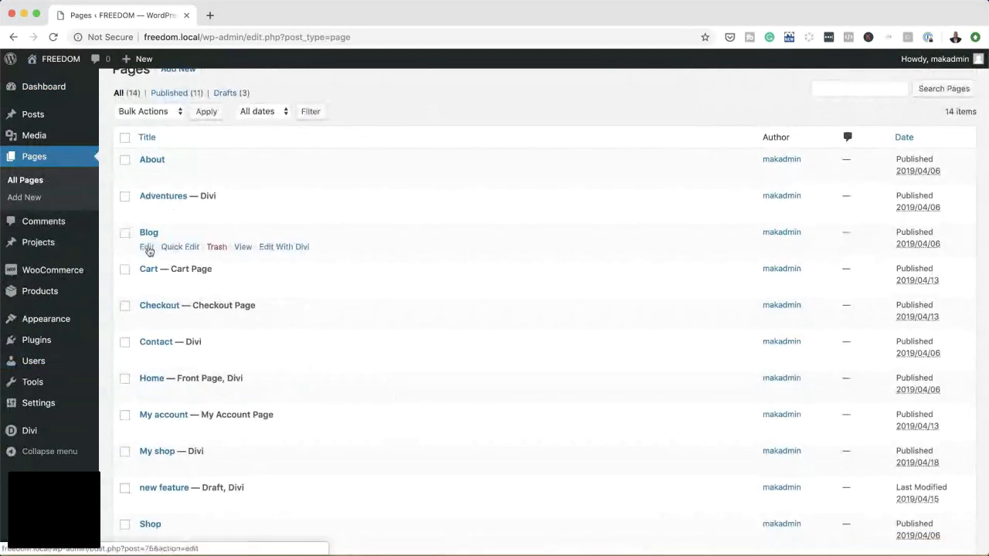
click(147, 247)
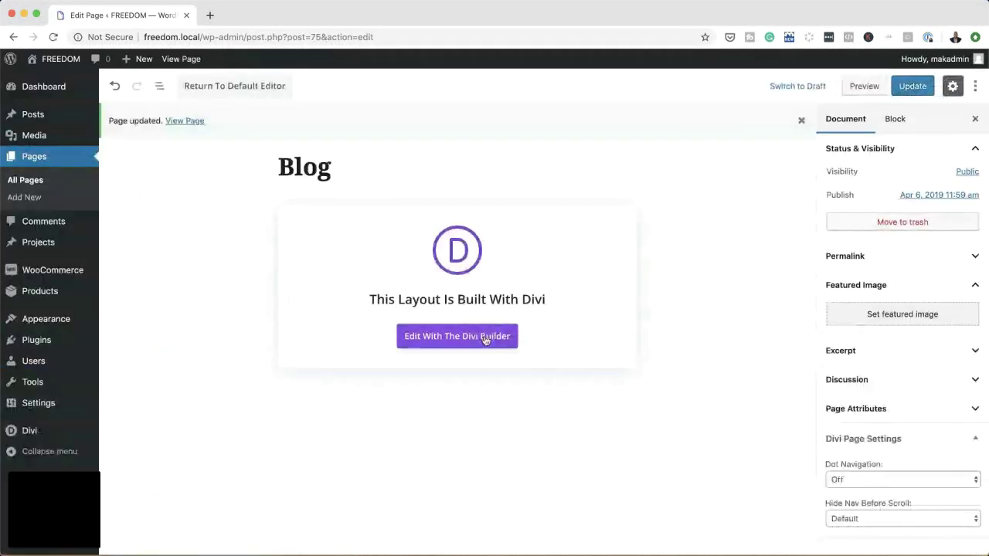
click(471, 340)
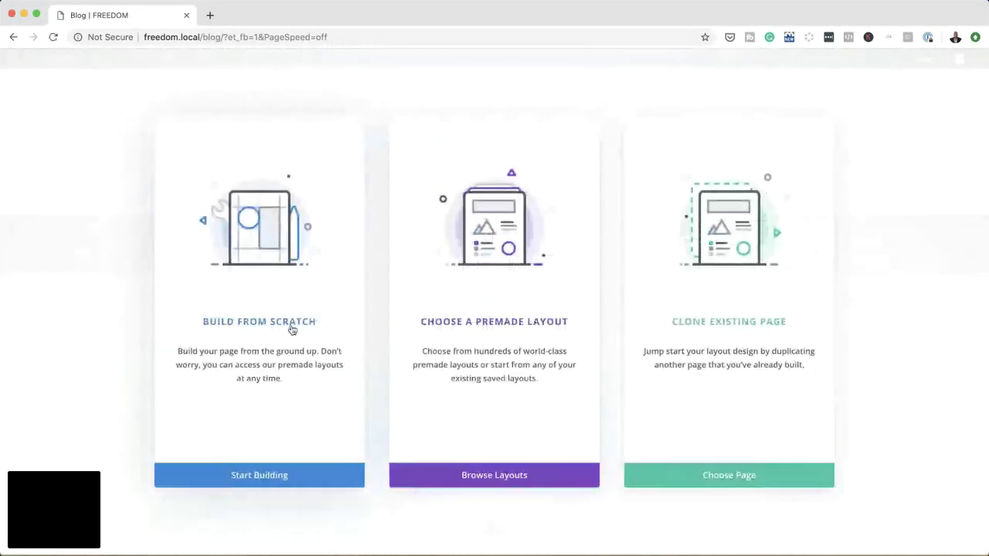
Start building the Blog page from scratch with a single-column row and insert a Blog module.
click(292, 325)
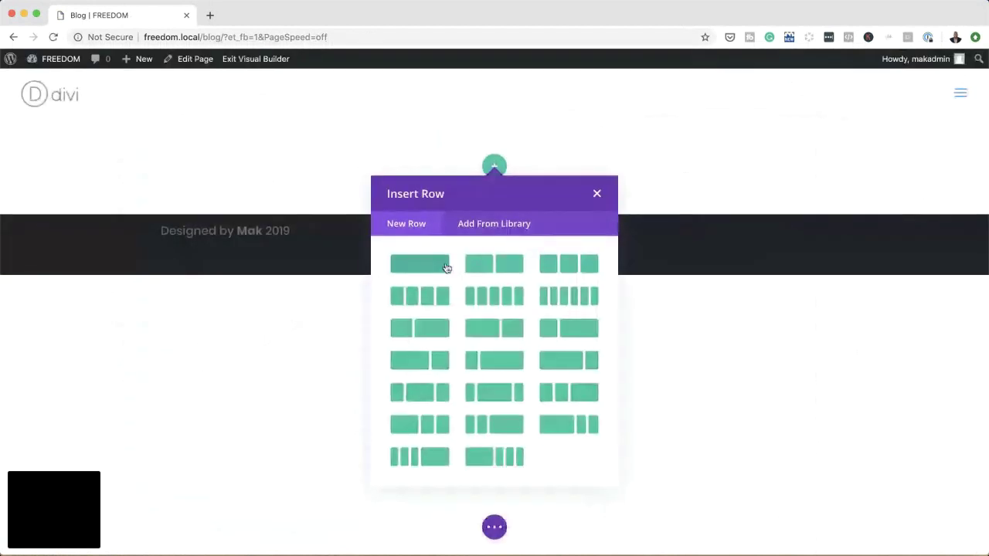
click(444, 266)
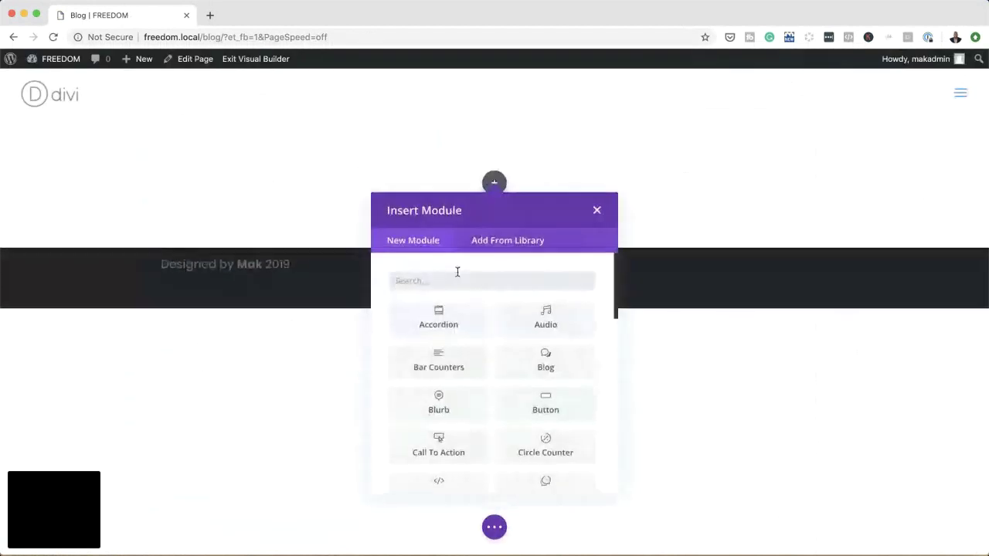
click(458, 276)
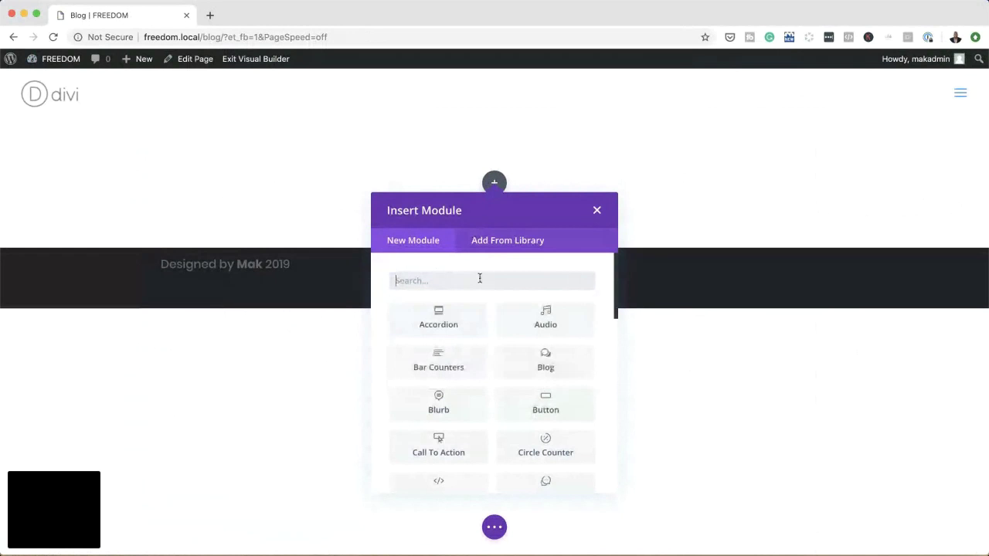
click(555, 371)
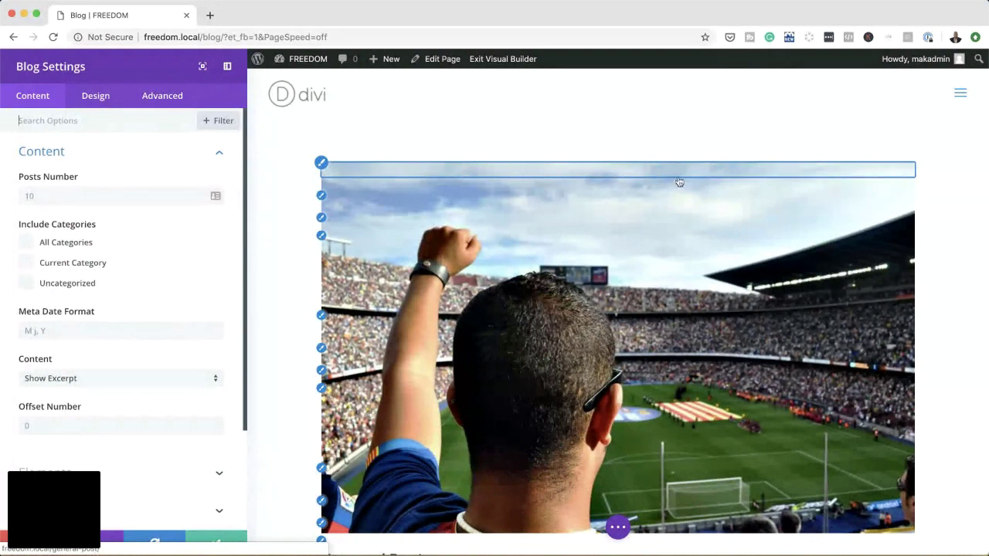
Look over the posts in the preview, then set the Blog module's Posts Number to 6 and include All Categories.
scroll(494, 389, down, 3)
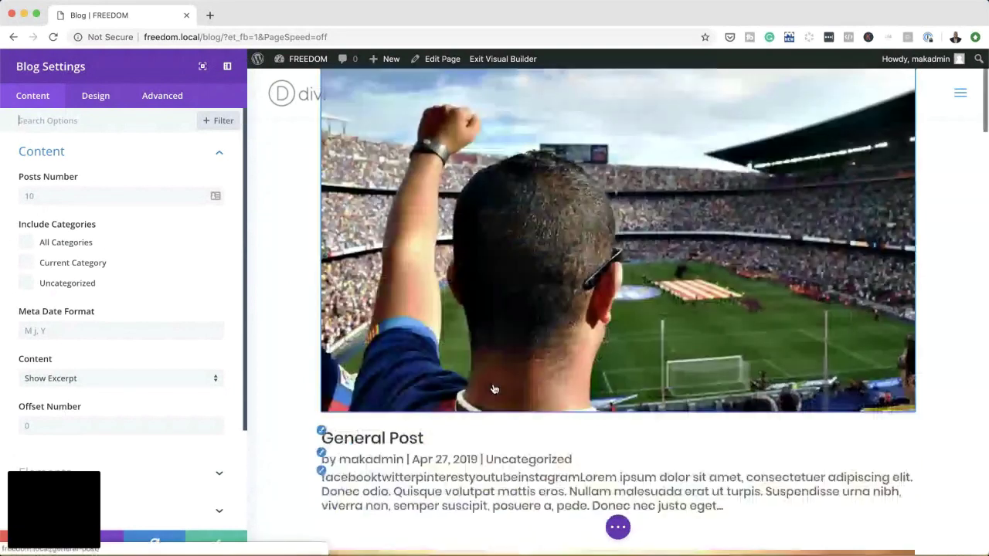
scroll(495, 389, up, 3)
scroll(494, 385, down, 3)
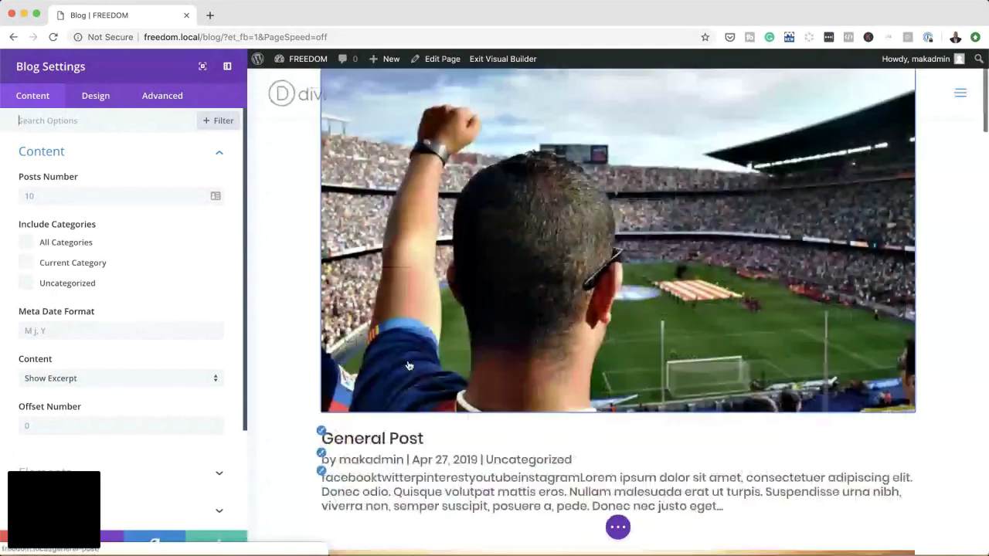
scroll(409, 366, down, 10)
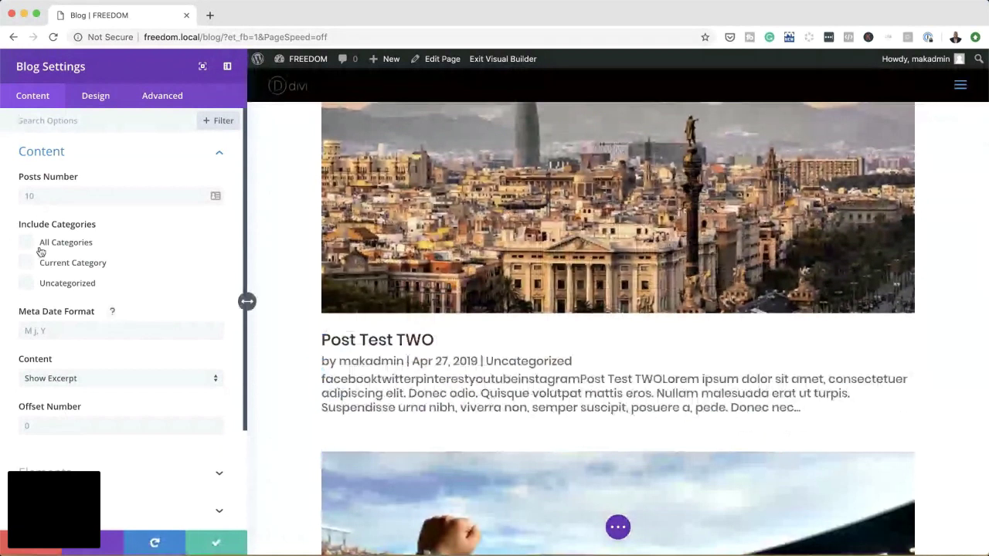
click(41, 195)
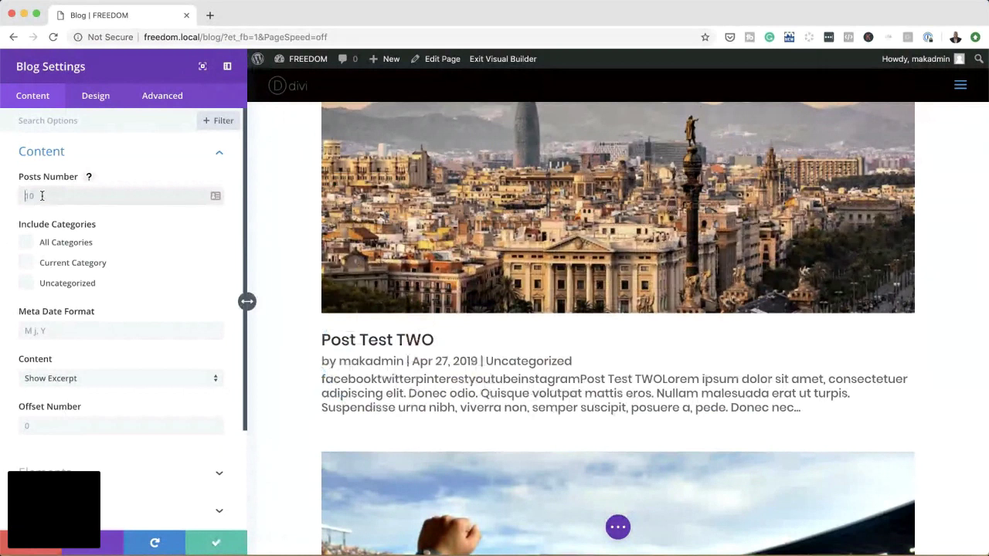
text(6)
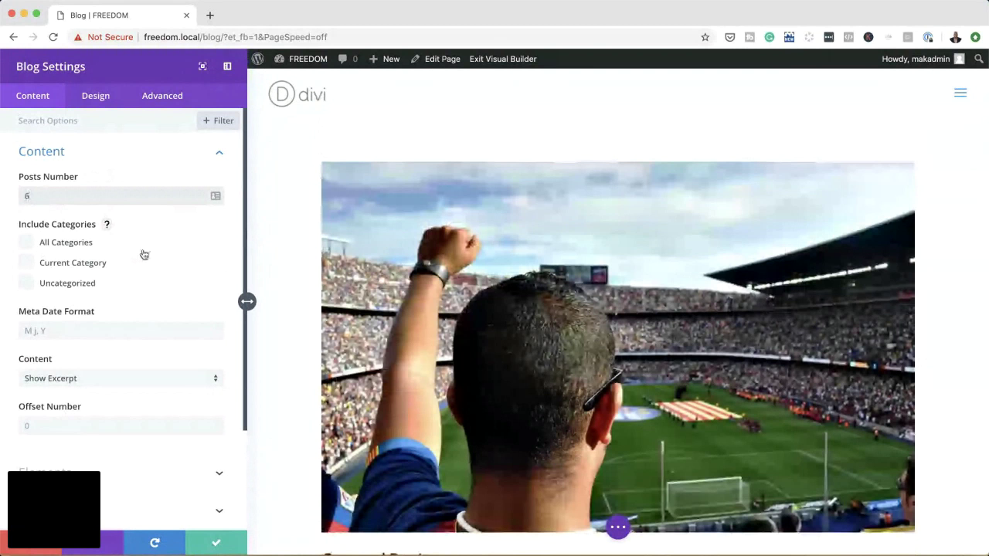
click(28, 244)
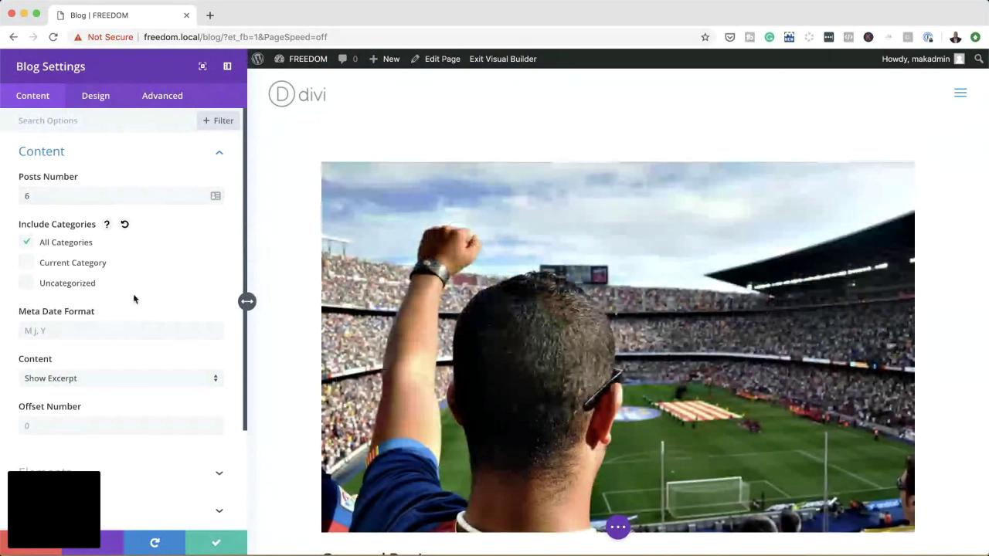
Expand the Blog module's Elements options and review which post details are shown, from featured image to pagination.
scroll(133, 299, down, 1)
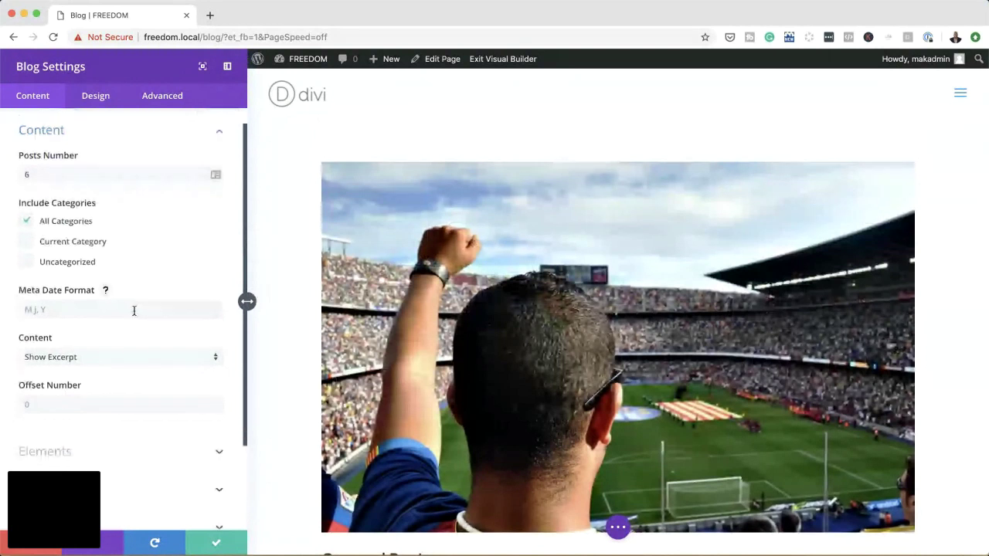
scroll(134, 313, down, 3)
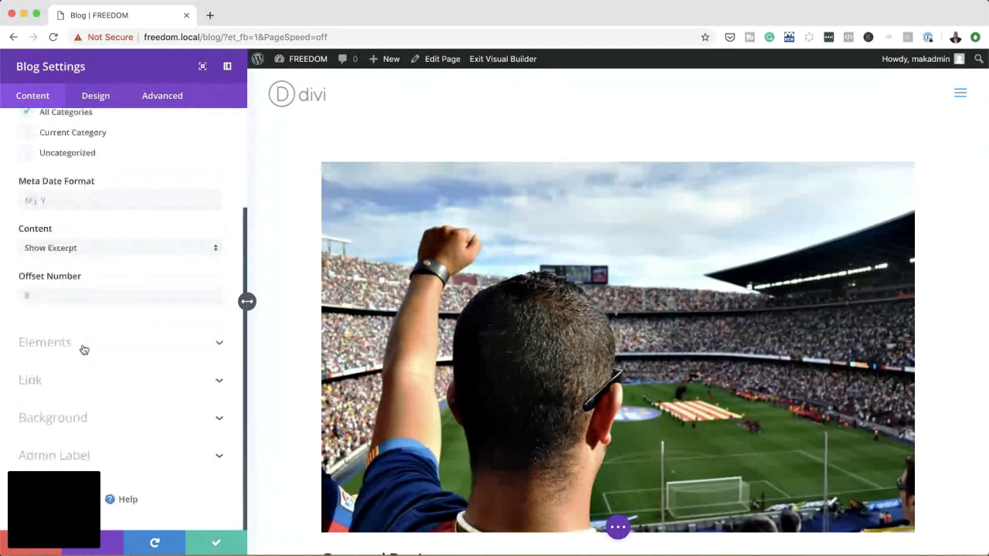
click(83, 351)
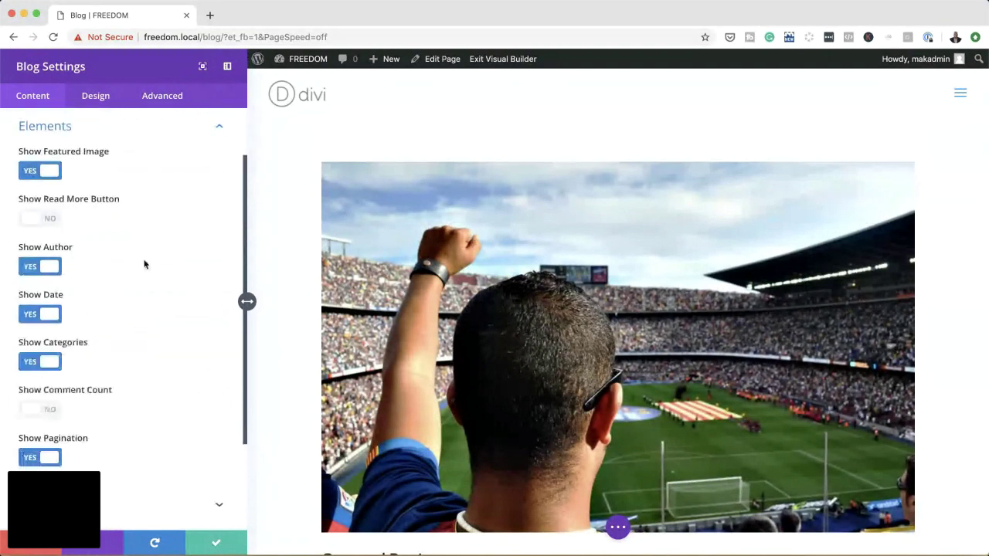
scroll(463, 437, down, 2)
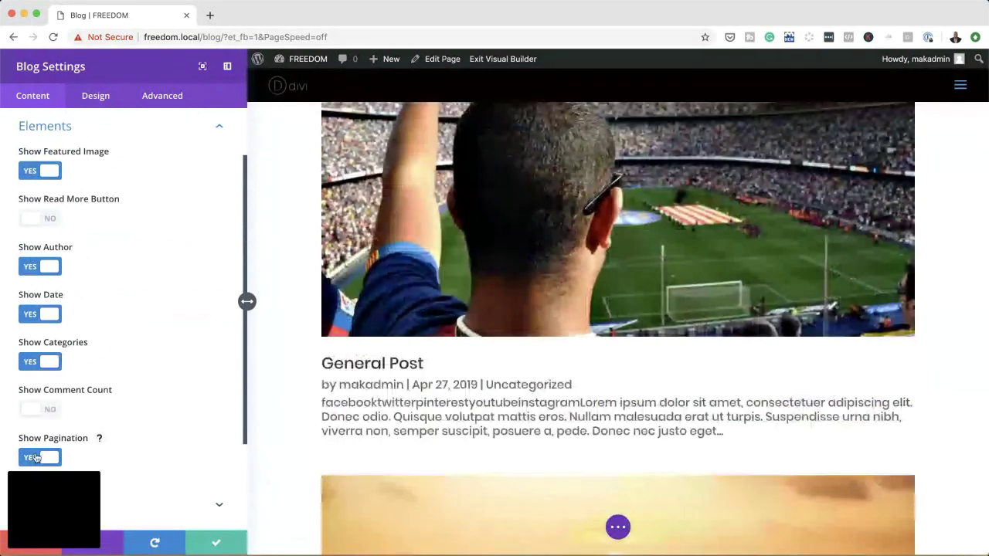
scroll(175, 507, down, 2)
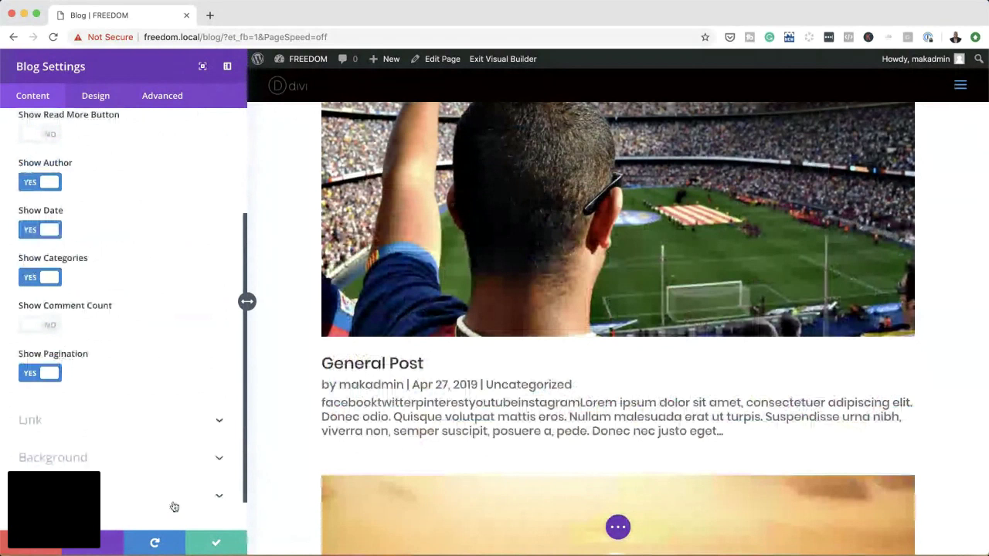
Set the Blog module's layout to Grid and look over the posts in the preview.
scroll(175, 506, down, 1)
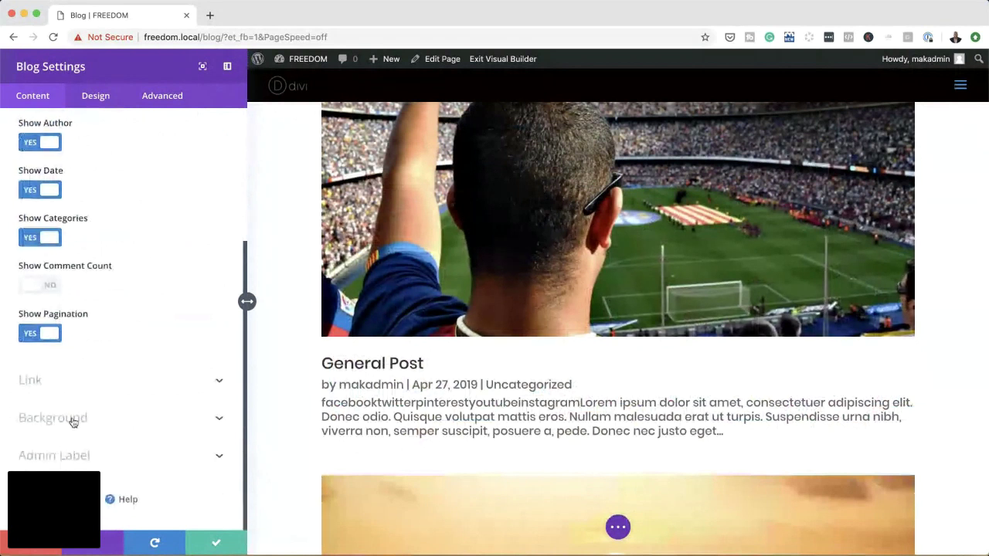
scroll(130, 377, up, 5)
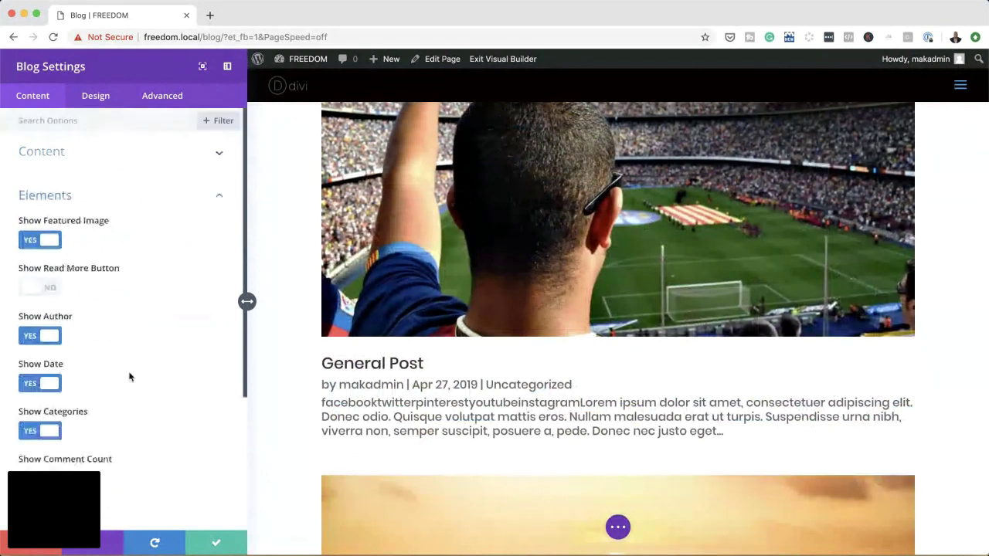
click(47, 153)
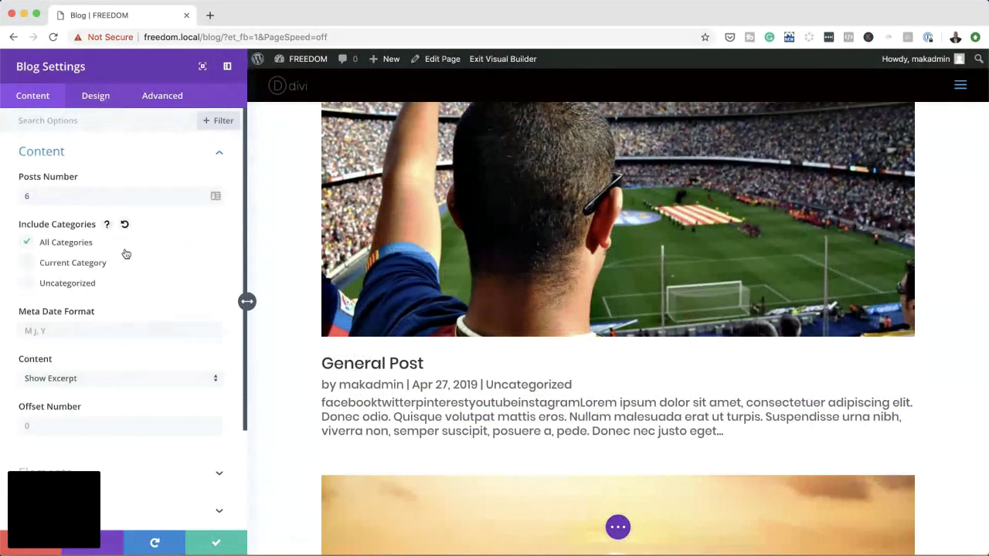
click(96, 99)
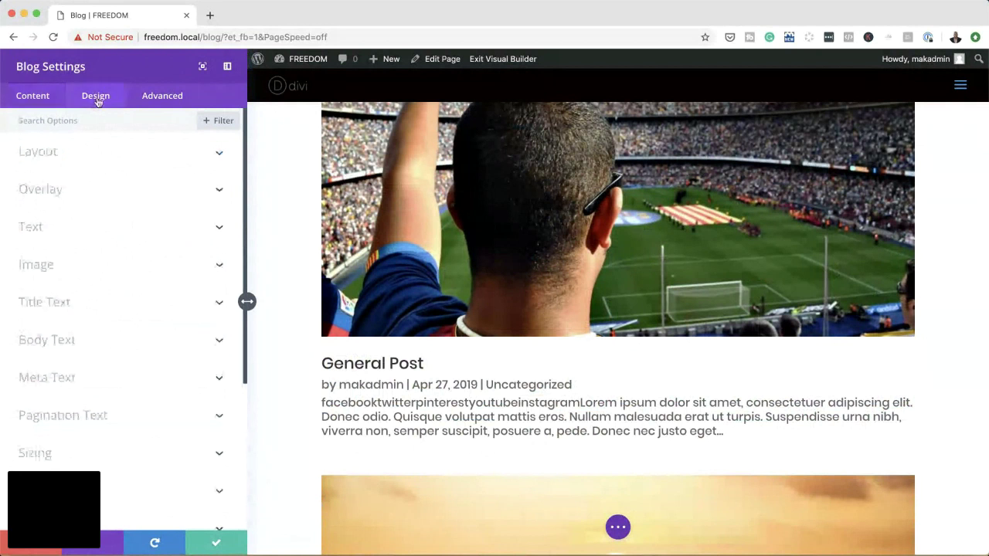
click(46, 154)
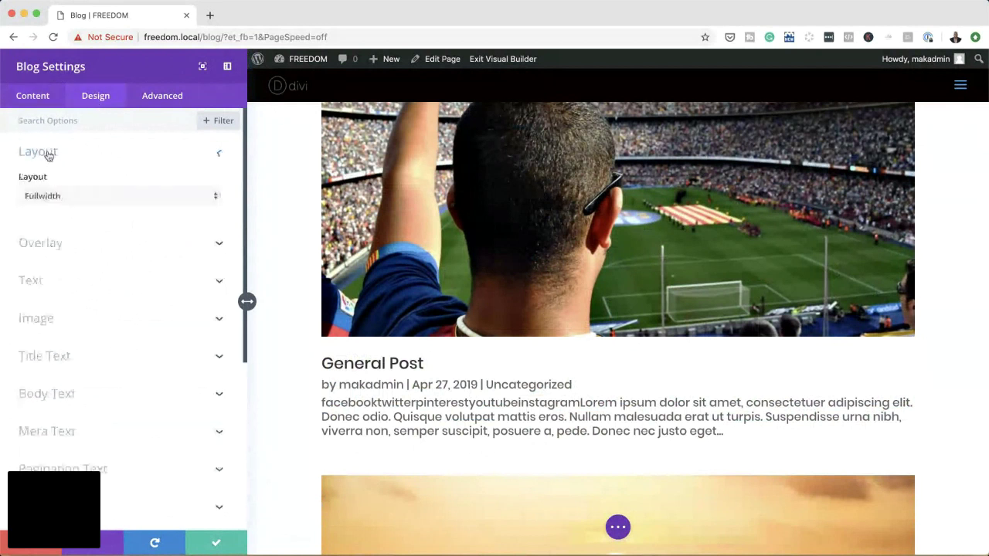
click(78, 199)
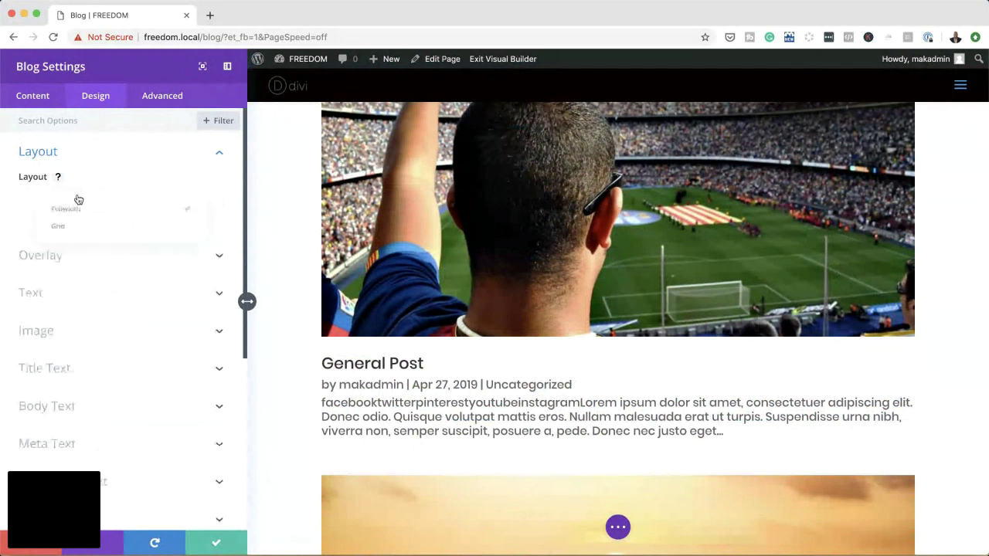
click(80, 230)
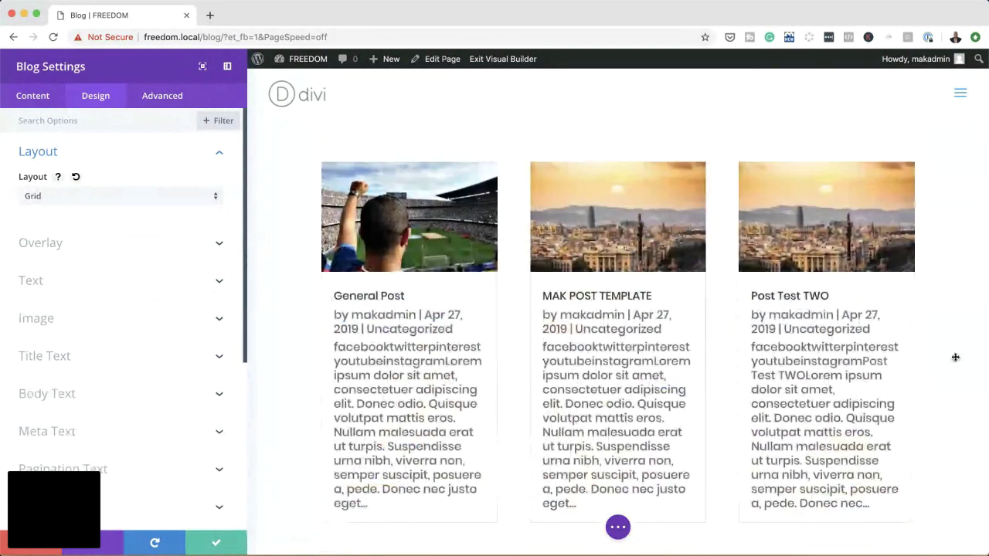
scroll(955, 357, down, 5)
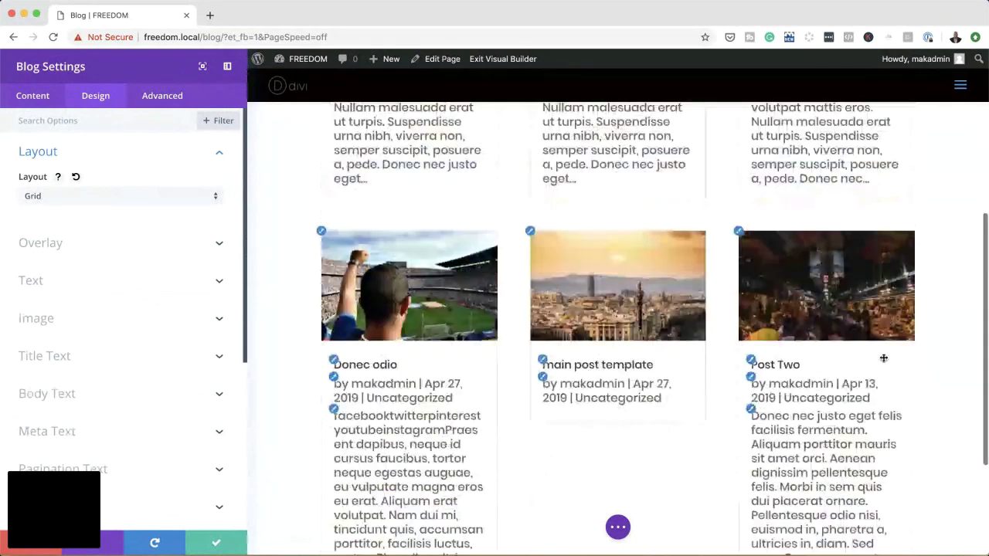
scroll(883, 358, up, 4)
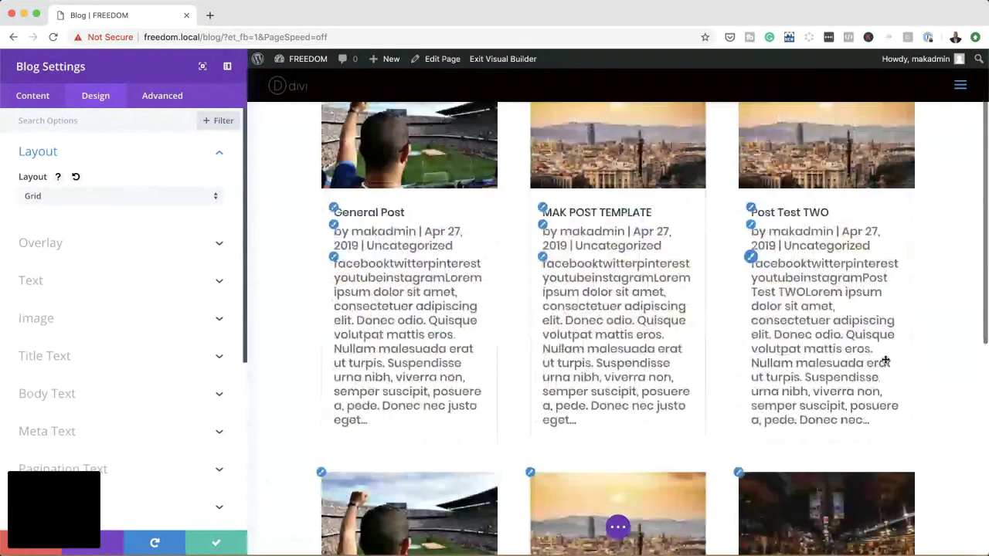
scroll(886, 360, up, 2)
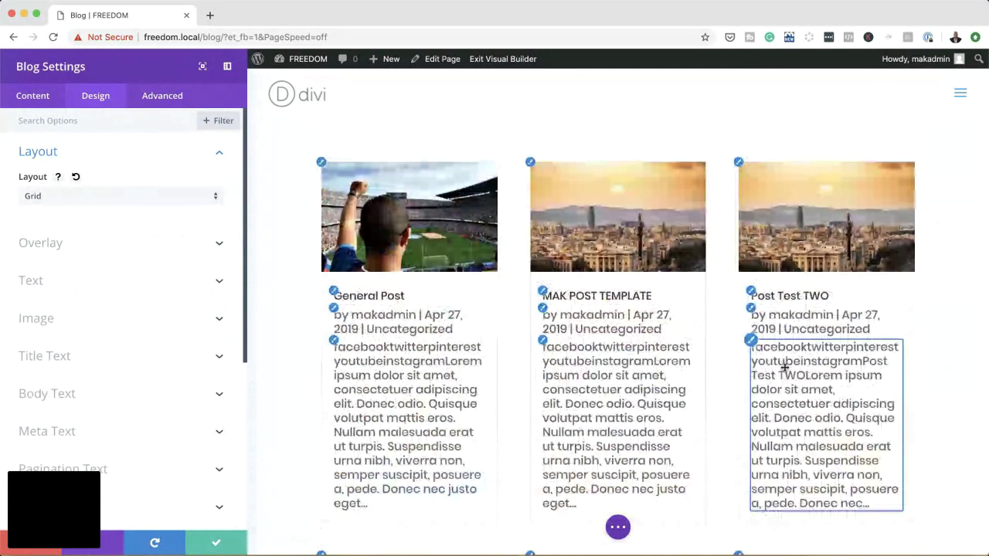
Set the Blog module's Body Text Size to 8px and check the post excerpts in the preview.
click(751, 341)
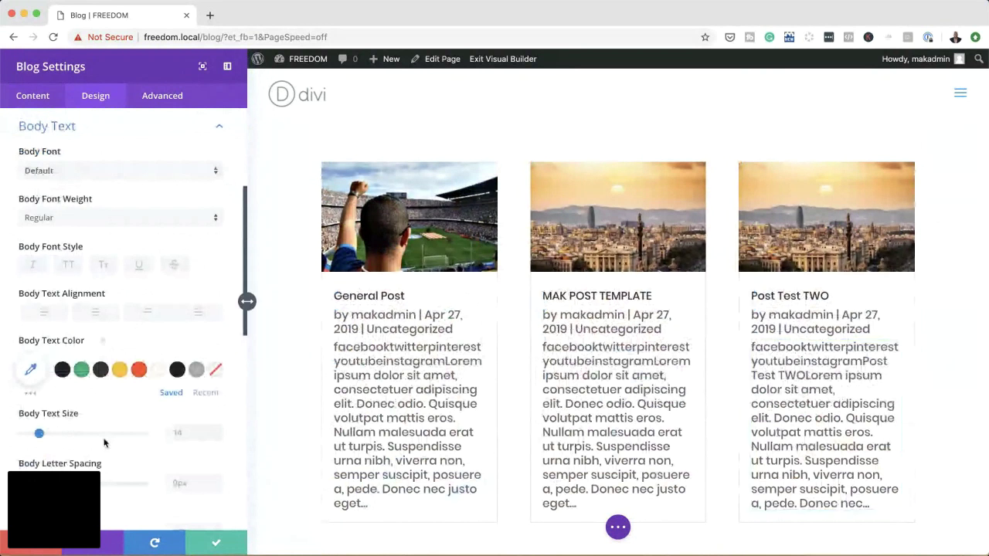
scroll(136, 450, down, 1)
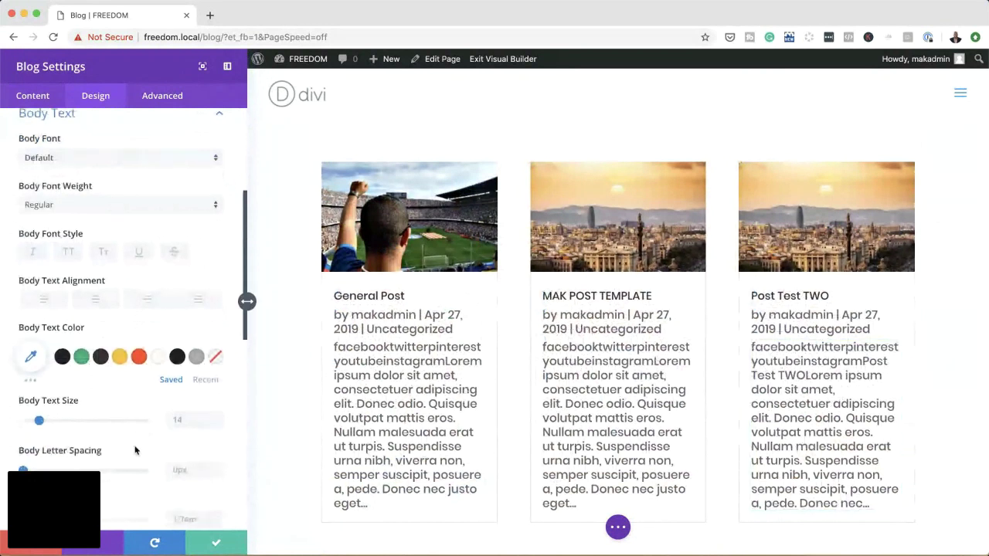
drag(41, 422, 32, 422)
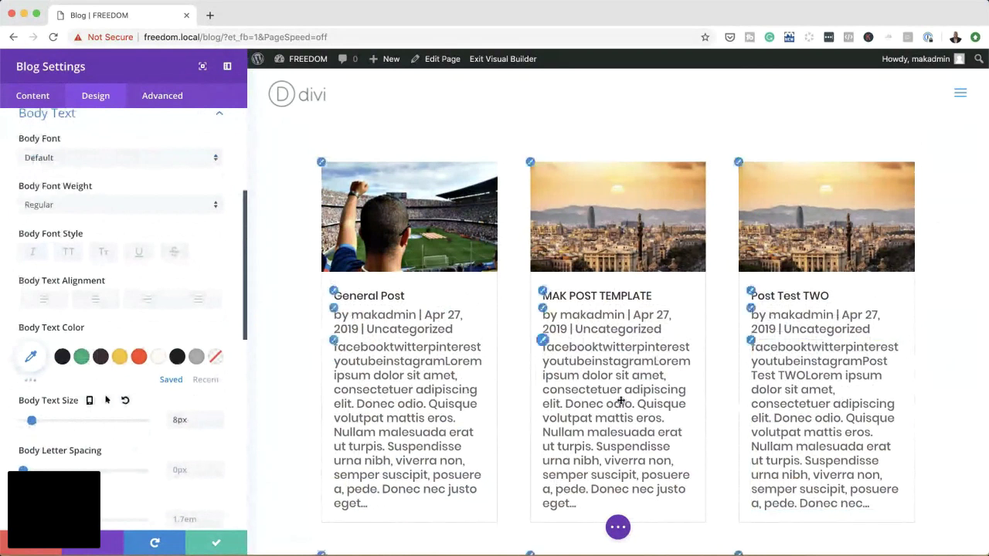
scroll(762, 193, down, 5)
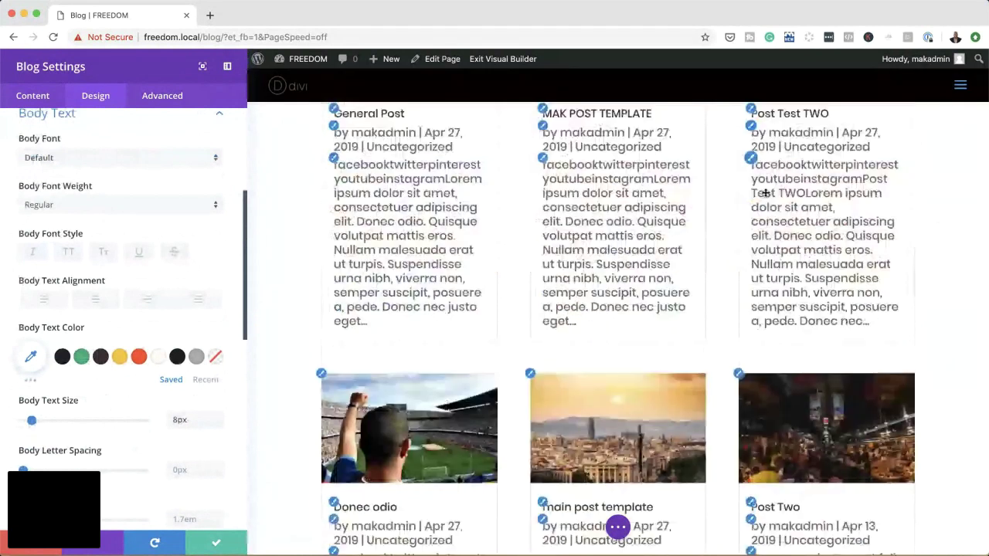
scroll(761, 186, up, 1)
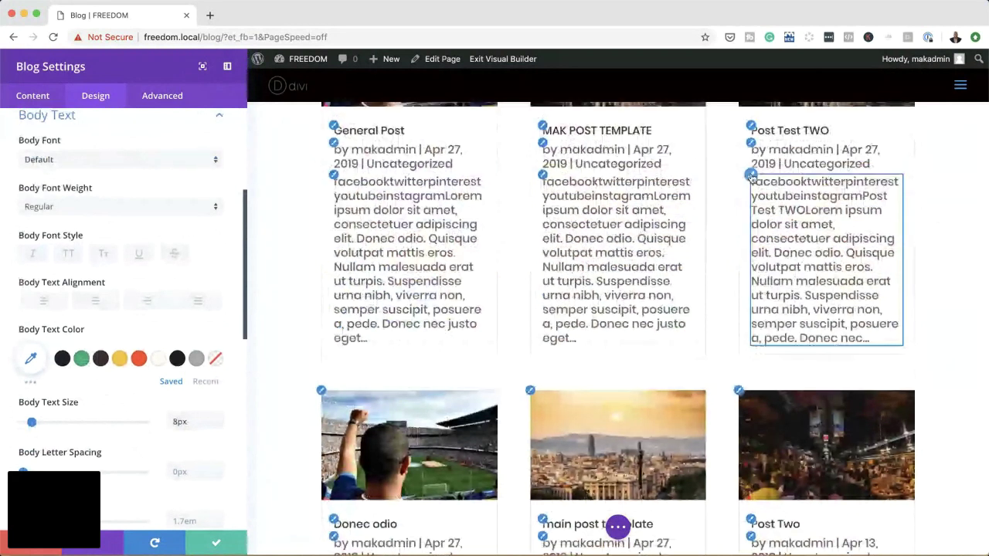
scroll(108, 320, up, 1)
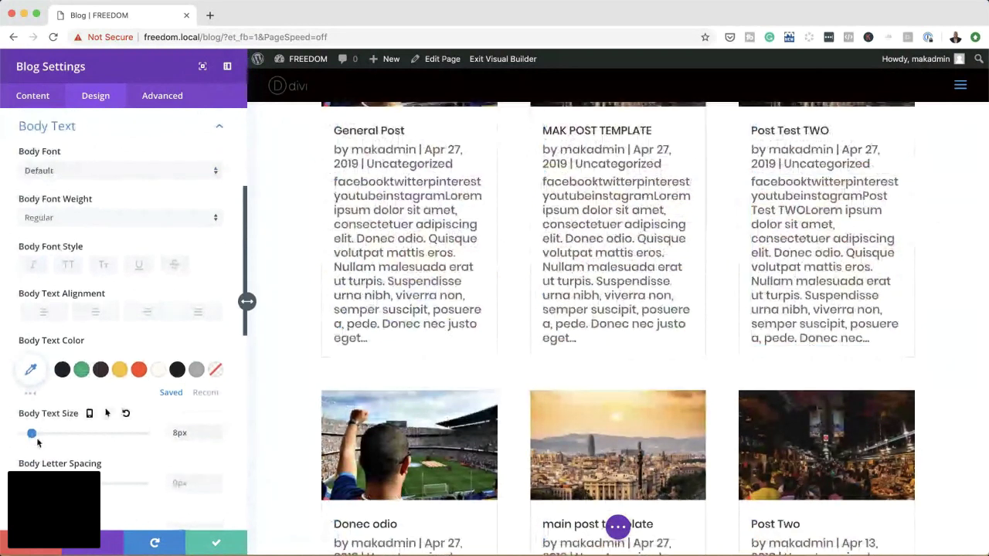
scroll(137, 437, down, 1)
scroll(137, 437, down, 3)
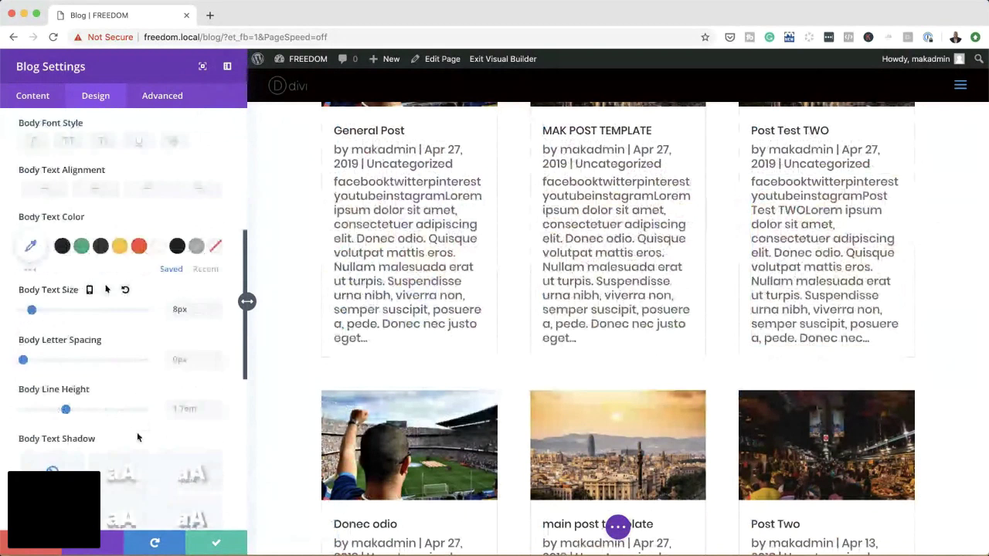
Review the Blog module's choice between excerpt and full content, keeping Show Excerpt selected.
click(32, 96)
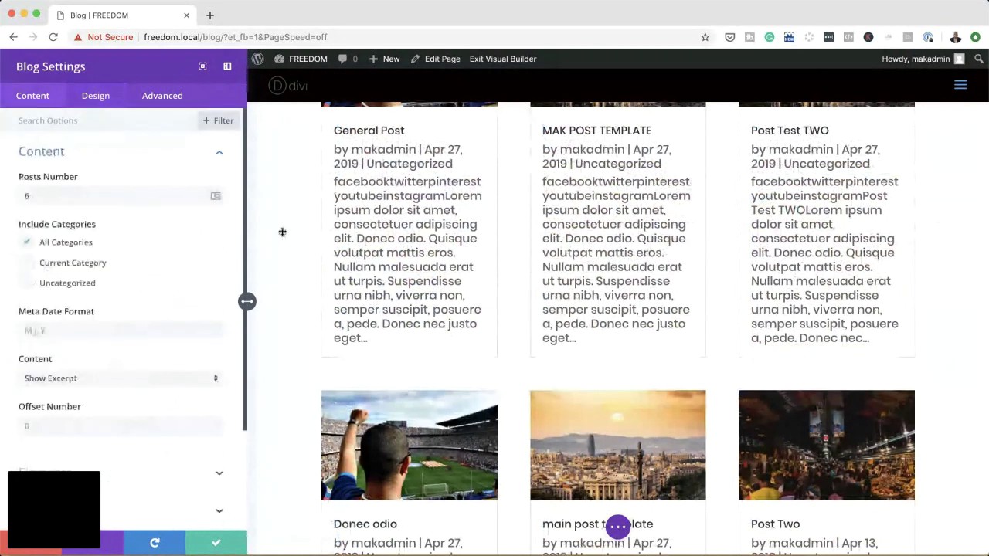
scroll(282, 231, up, 2)
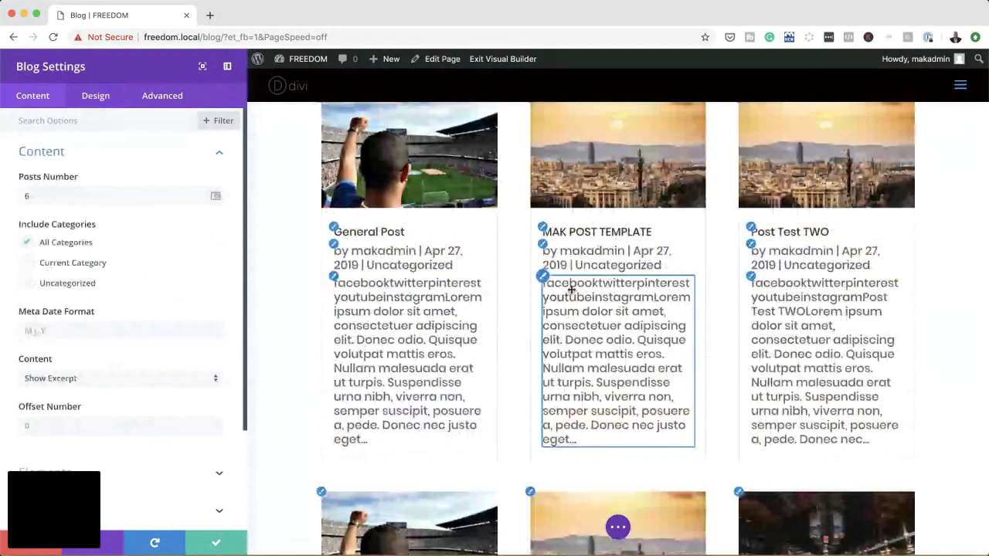
click(73, 379)
click(73, 388)
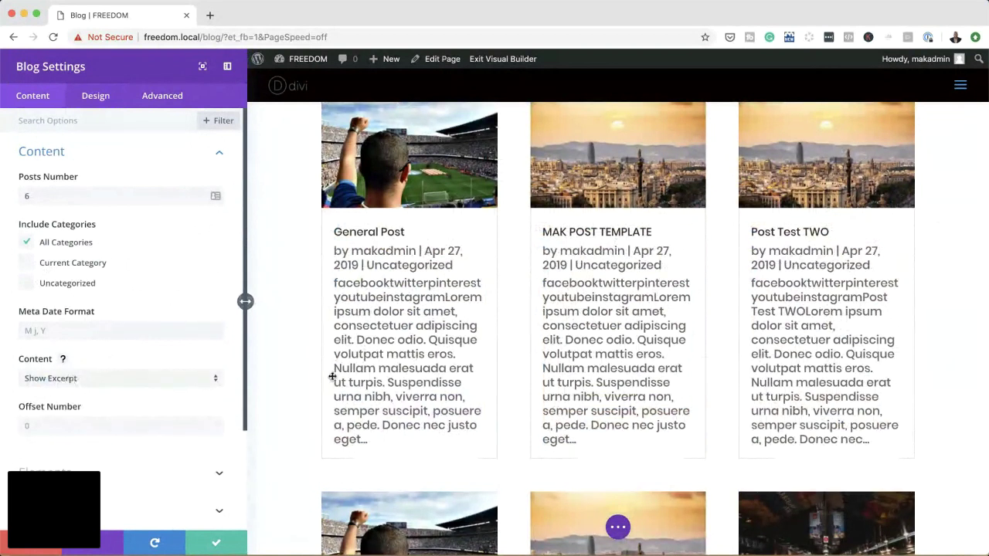
mouse_move(384, 343)
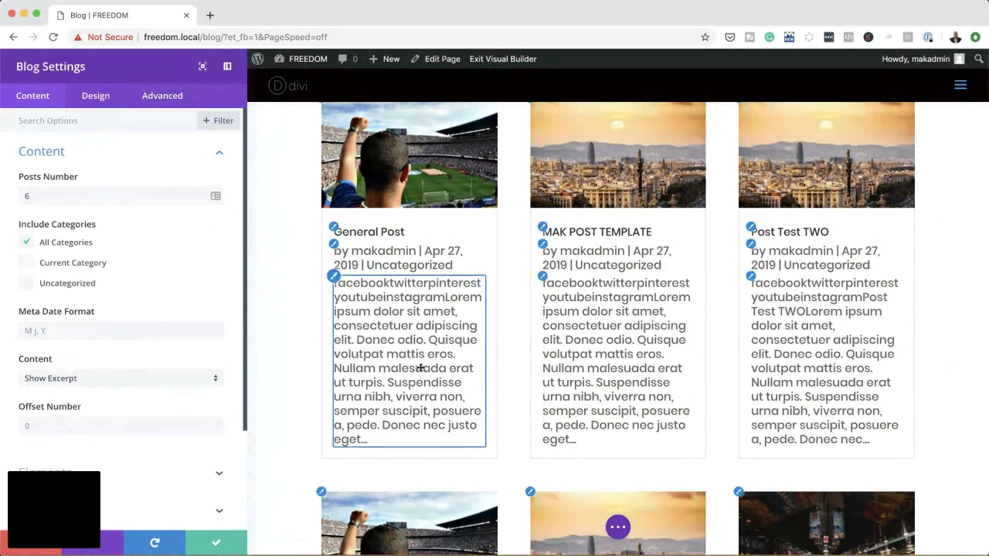
click(79, 380)
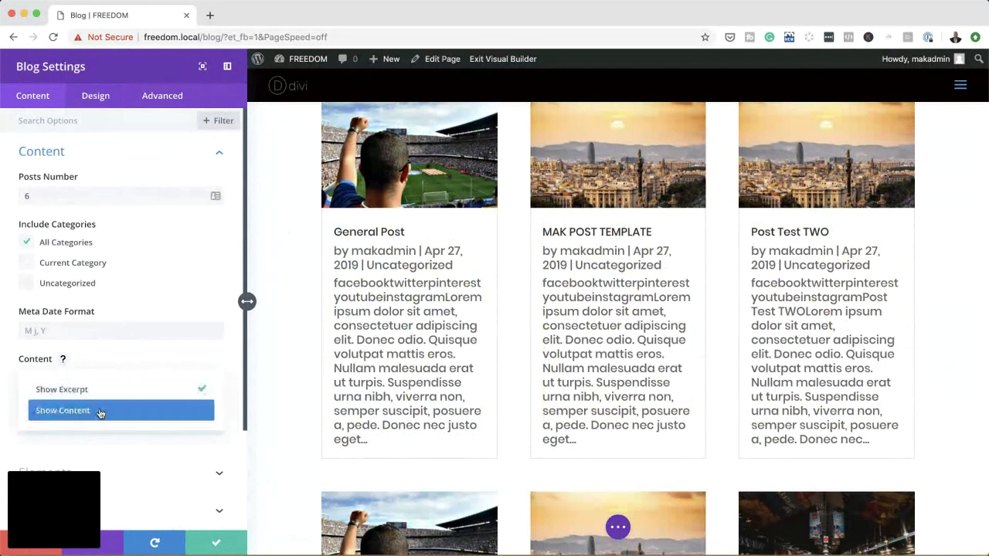
click(124, 356)
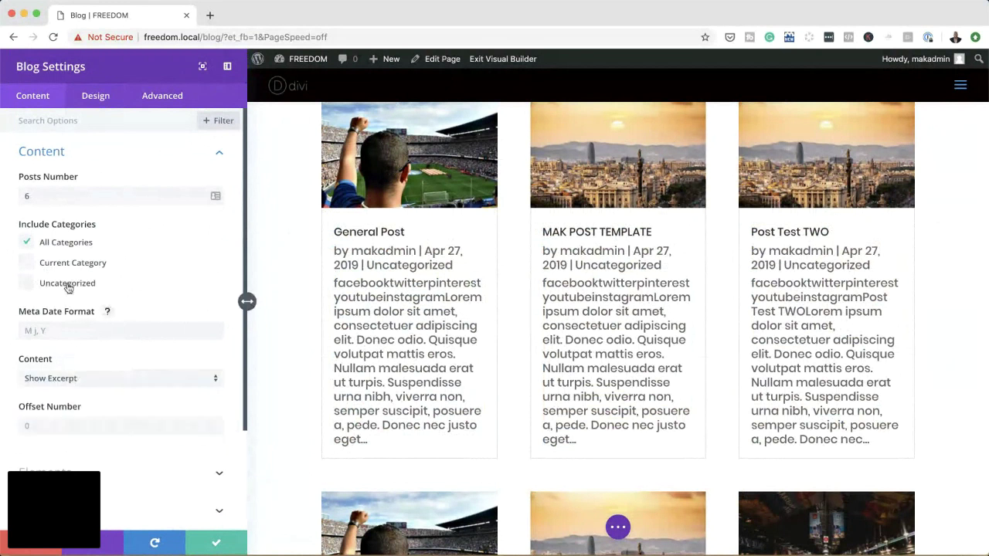
Enable the Blog module's Read More button and hide the date, categories and author on the posts.
scroll(128, 319, down, 1)
scroll(127, 318, down, 2)
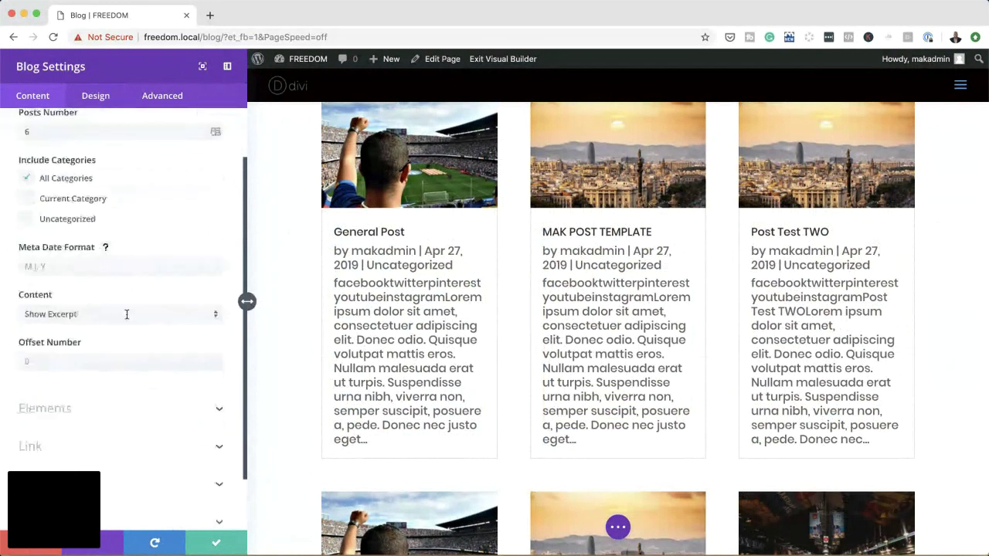
click(82, 411)
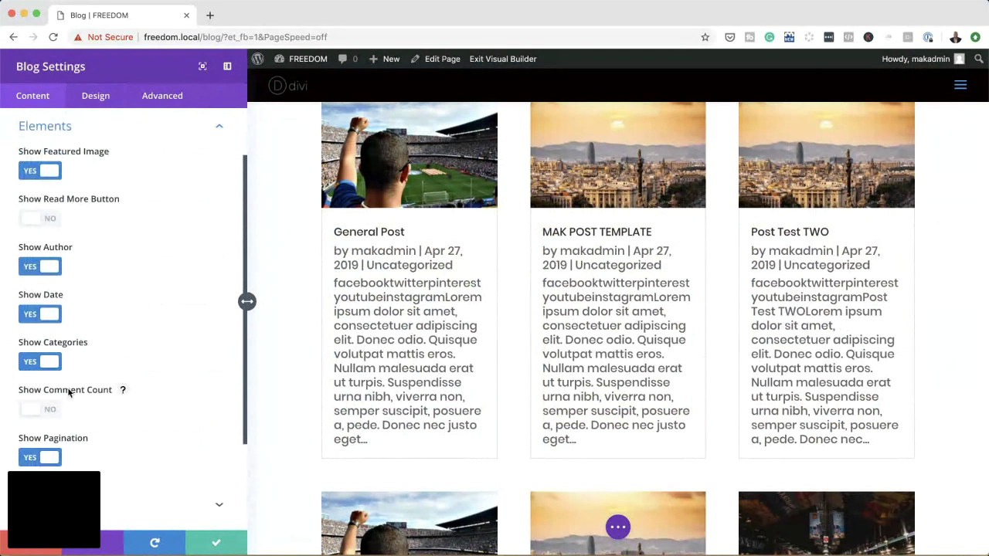
click(51, 222)
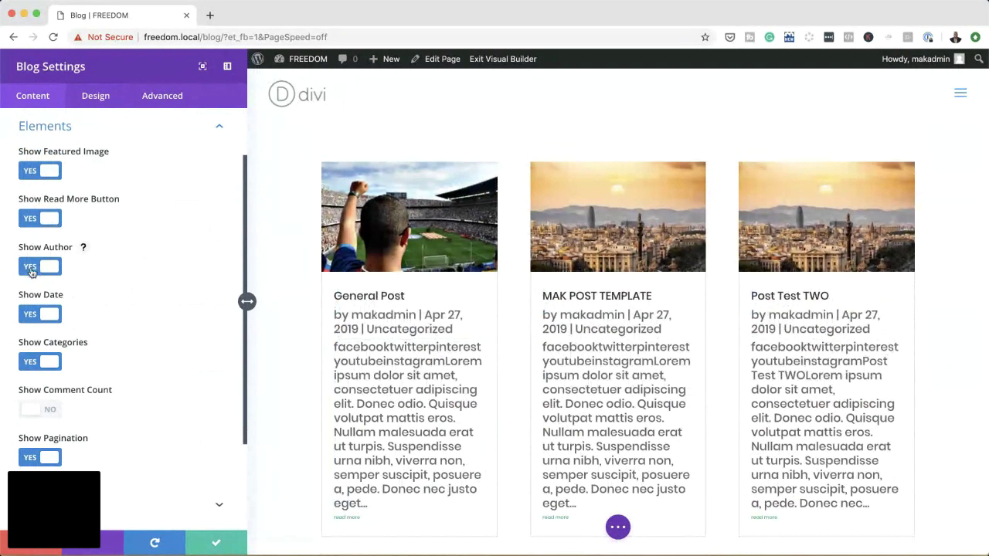
click(31, 315)
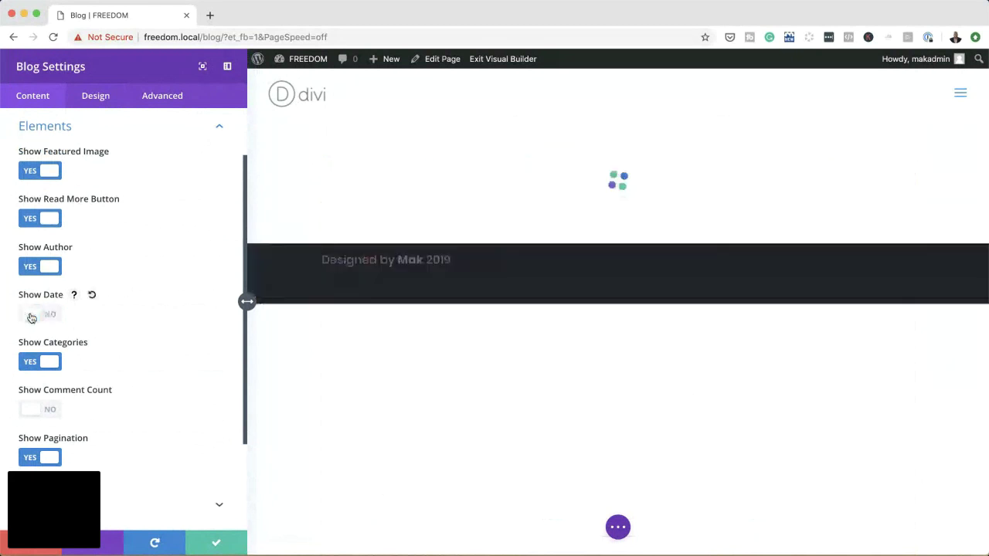
click(29, 363)
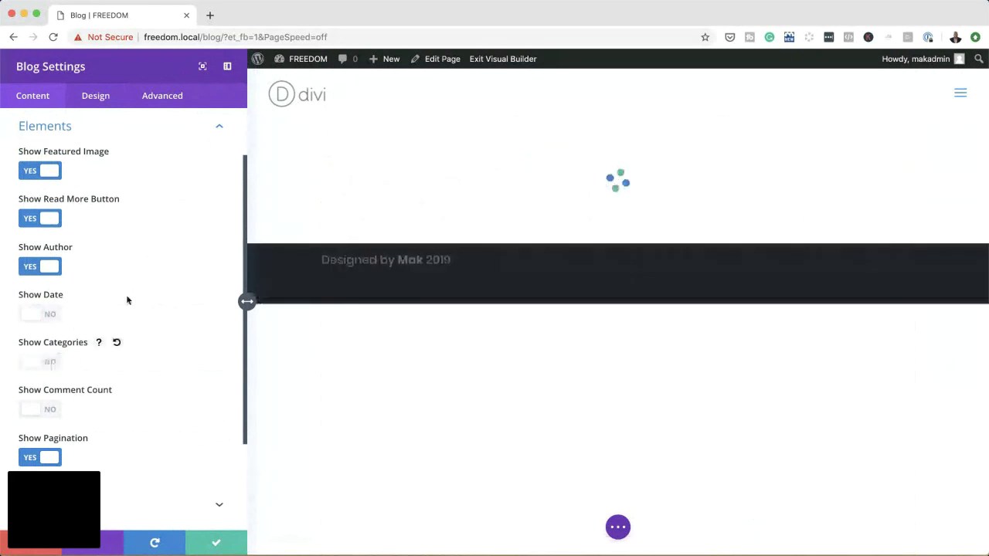
scroll(182, 361, down, 1)
scroll(182, 362, down, 1)
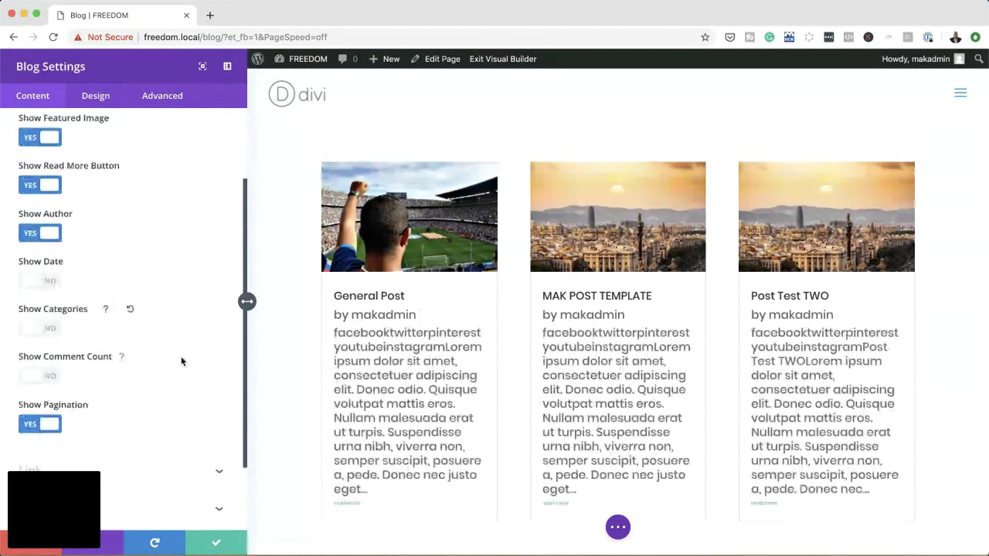
click(28, 236)
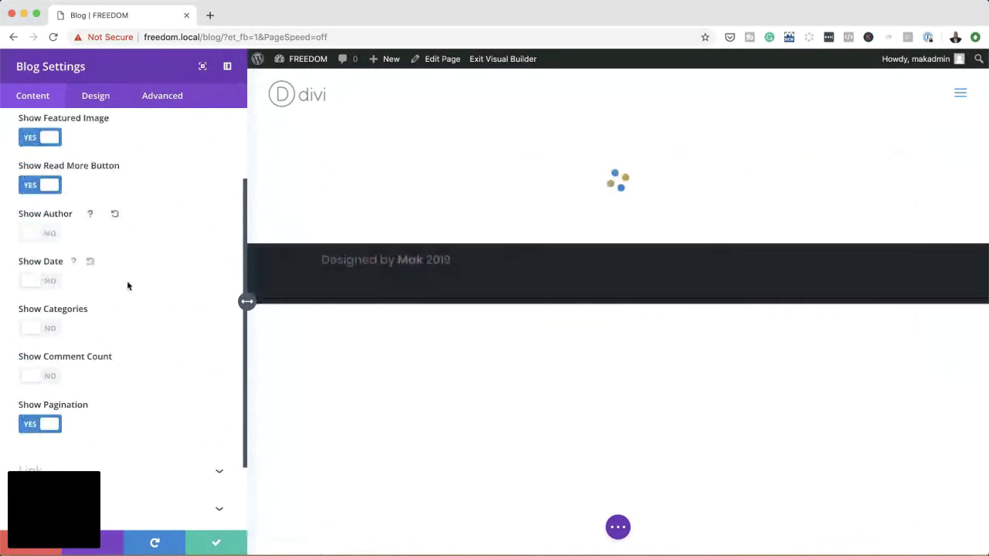
scroll(183, 384, down, 1)
scroll(182, 384, down, 3)
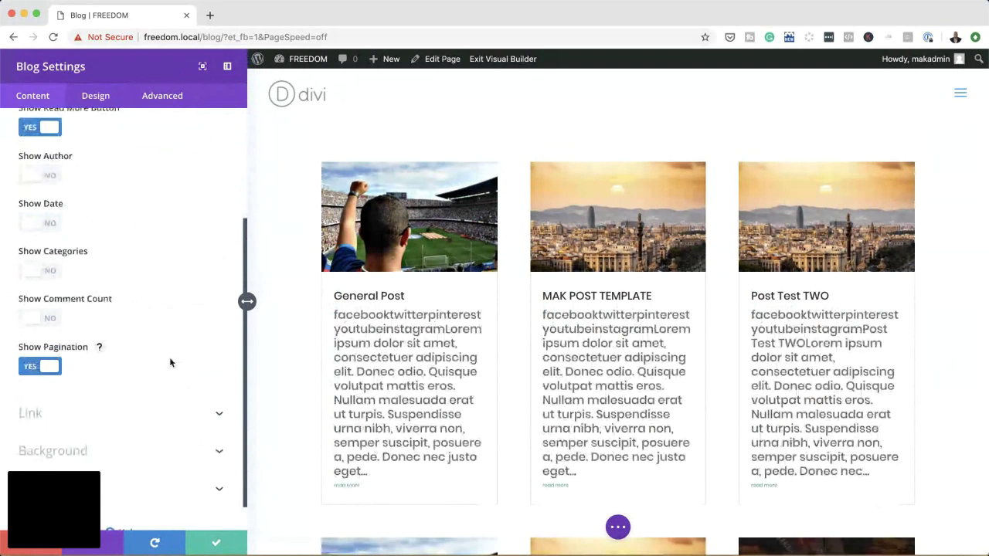
scroll(169, 357, down, 1)
scroll(169, 357, up, 1)
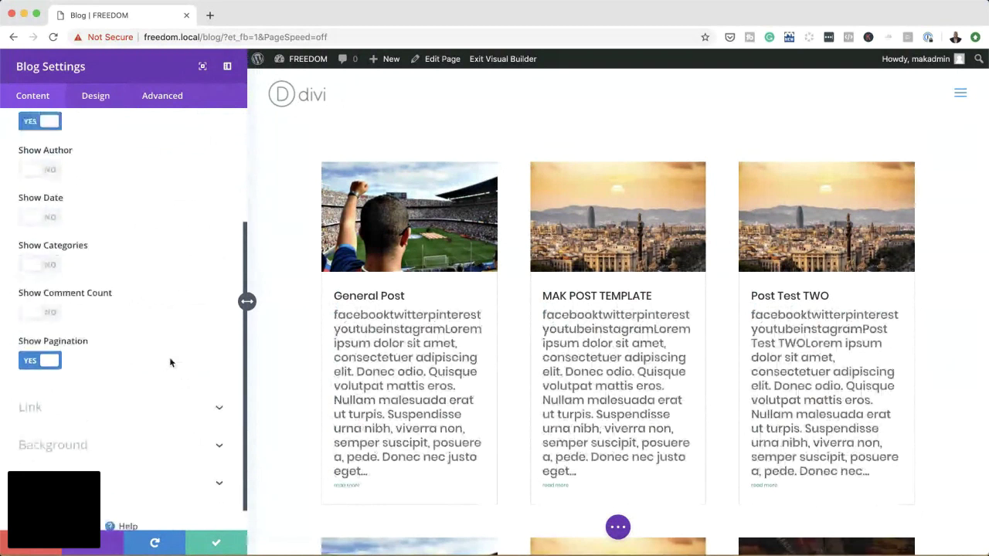
Recheck the Blog module's Content options, keeping the posts displayed with Show Excerpt.
scroll(171, 362, up, 4)
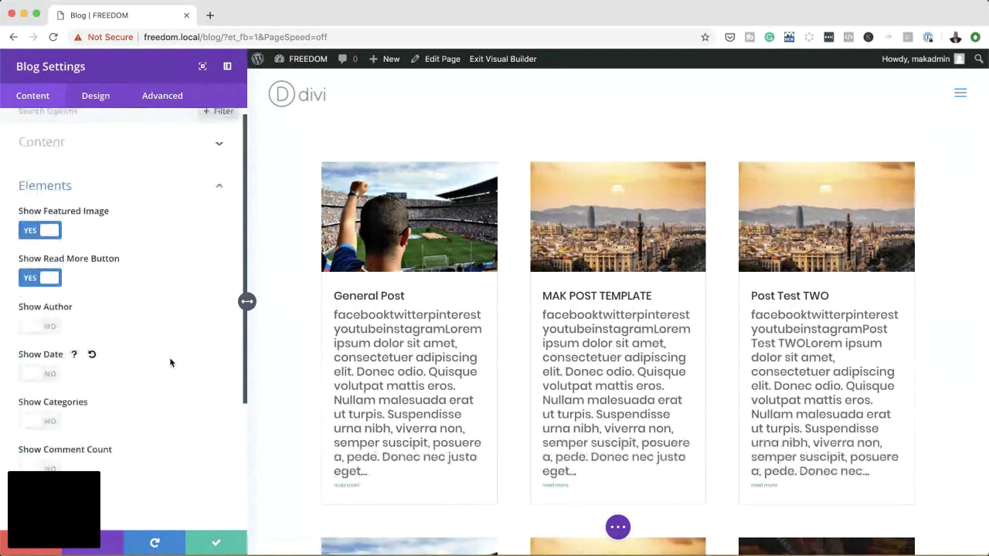
scroll(169, 357, up, 1)
click(87, 152)
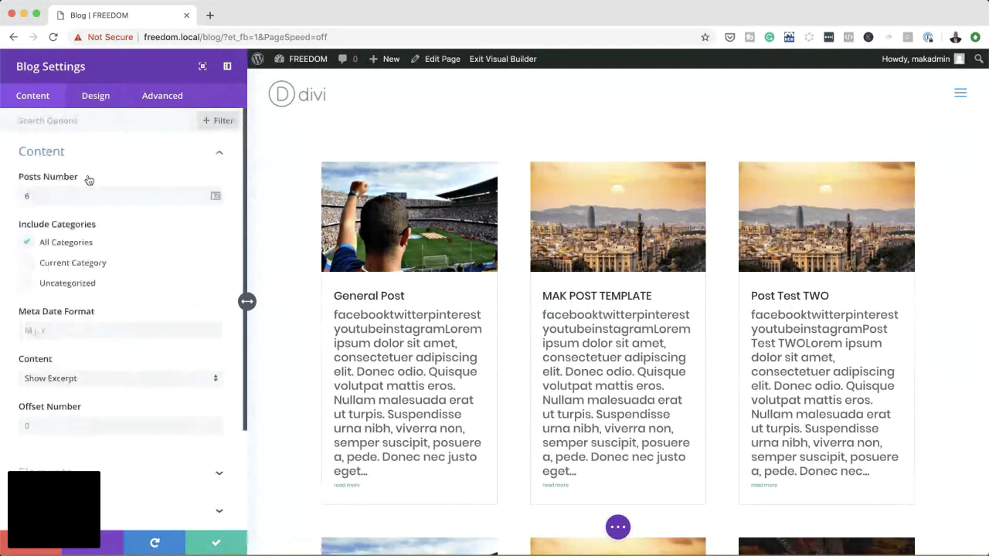
click(114, 380)
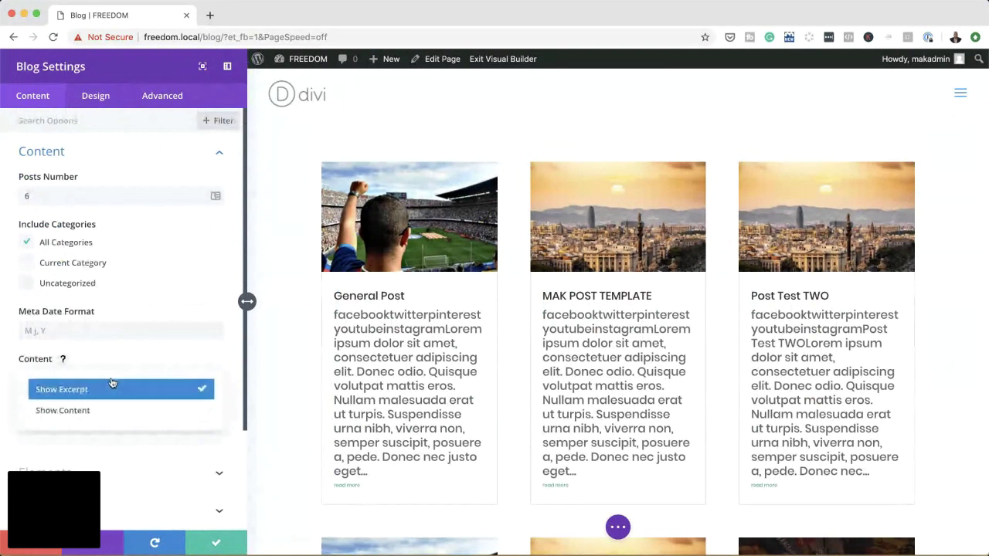
click(113, 384)
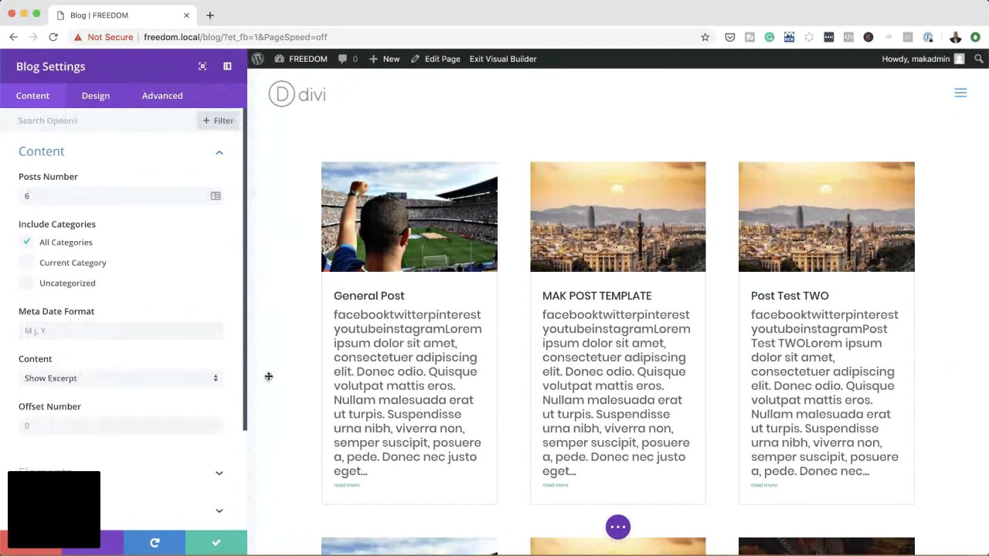
scroll(101, 425, down, 2)
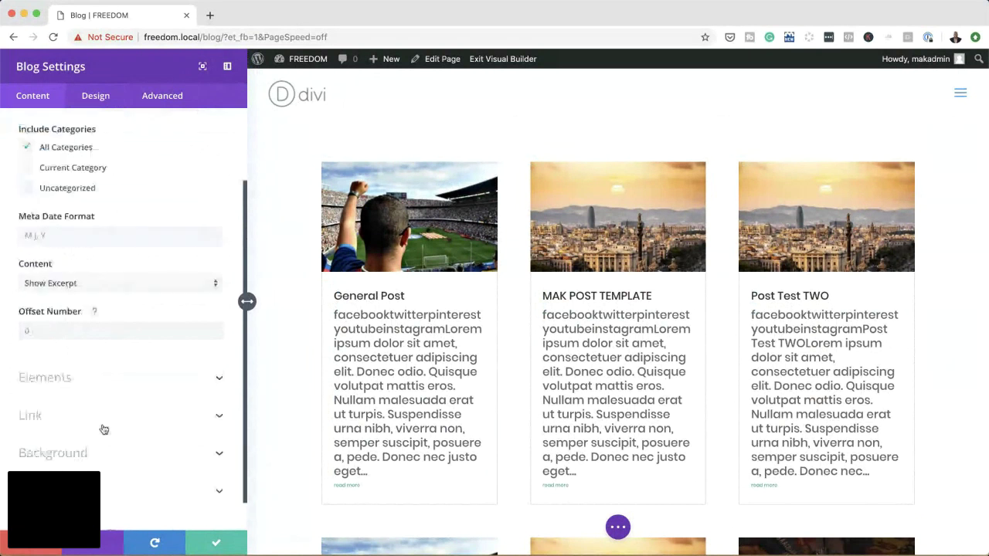
scroll(102, 348, up, 3)
Set the Title Font Weight of the Blog module's posts to Bold.
click(93, 99)
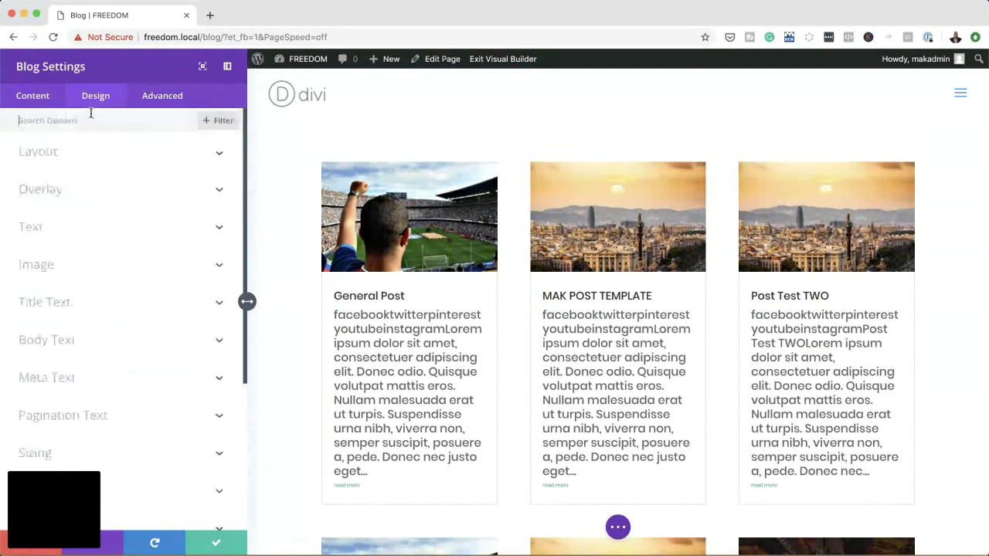
click(53, 234)
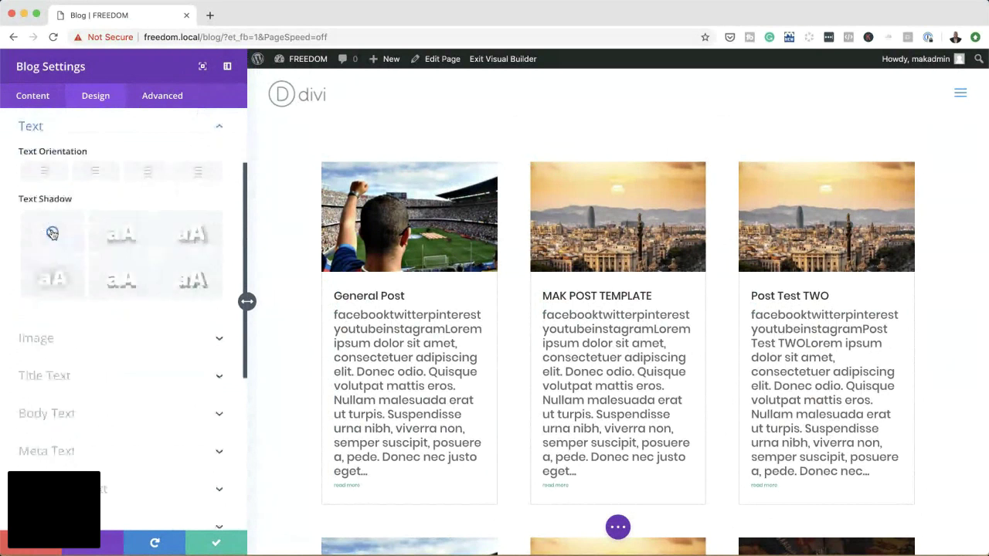
click(86, 378)
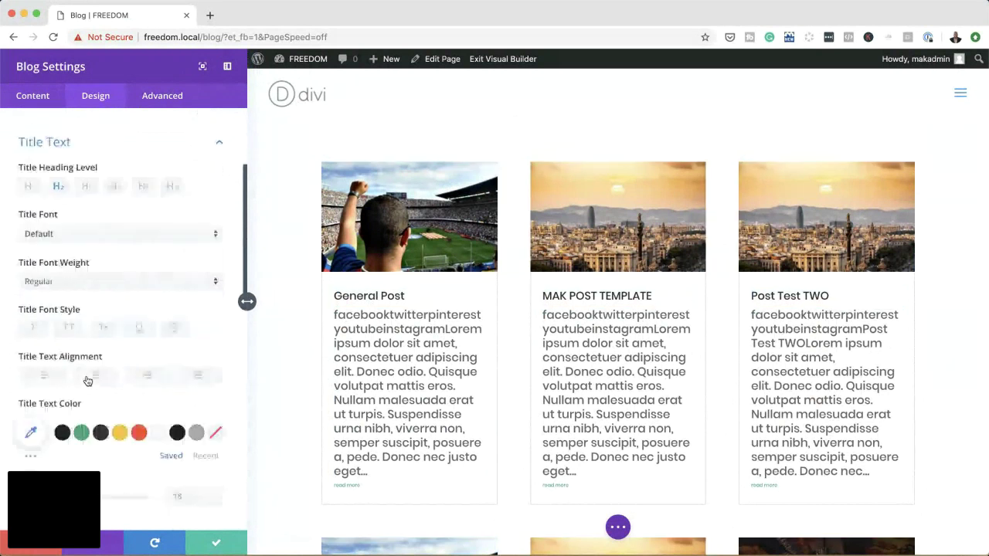
click(71, 265)
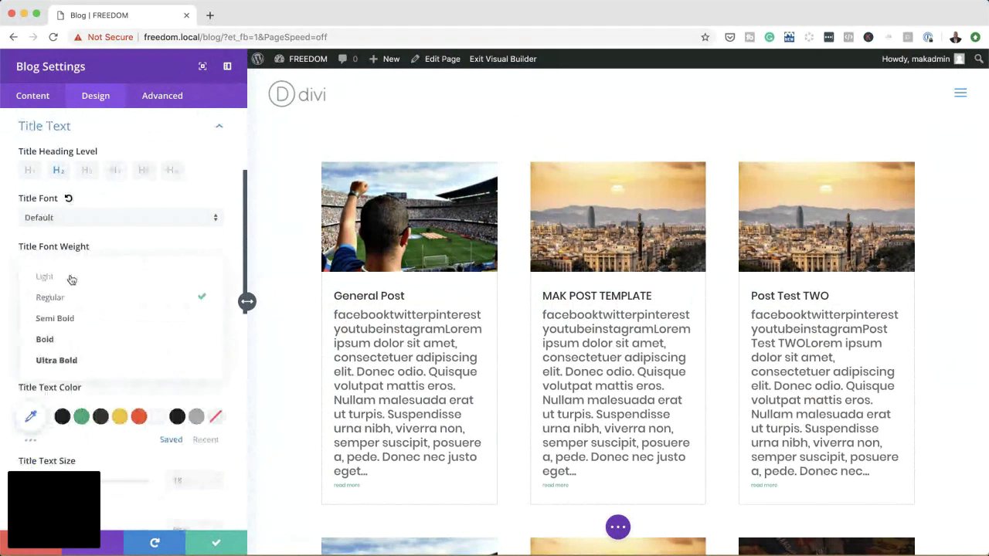
click(82, 339)
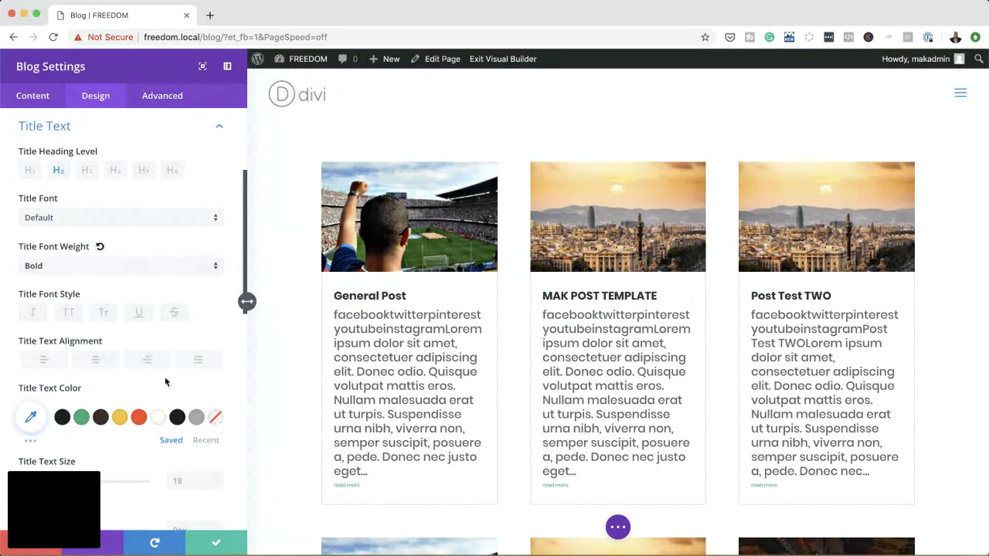
Set the Blog module's Body Text Size to 14px and, after trying yellow and black, its Body Text Color to the dark charcoal saved swatch.
scroll(165, 382, down, 2)
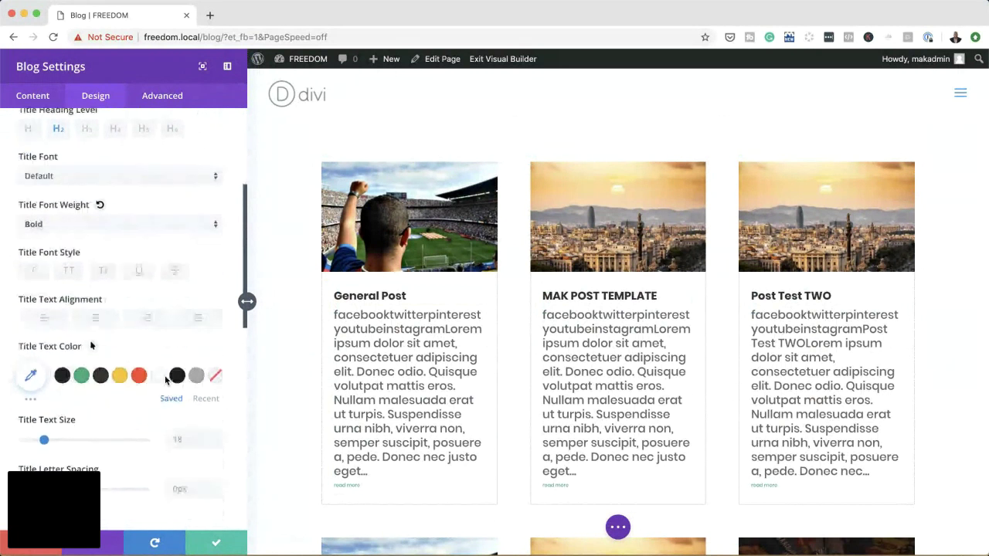
scroll(165, 378, down, 1)
scroll(143, 413, down, 5)
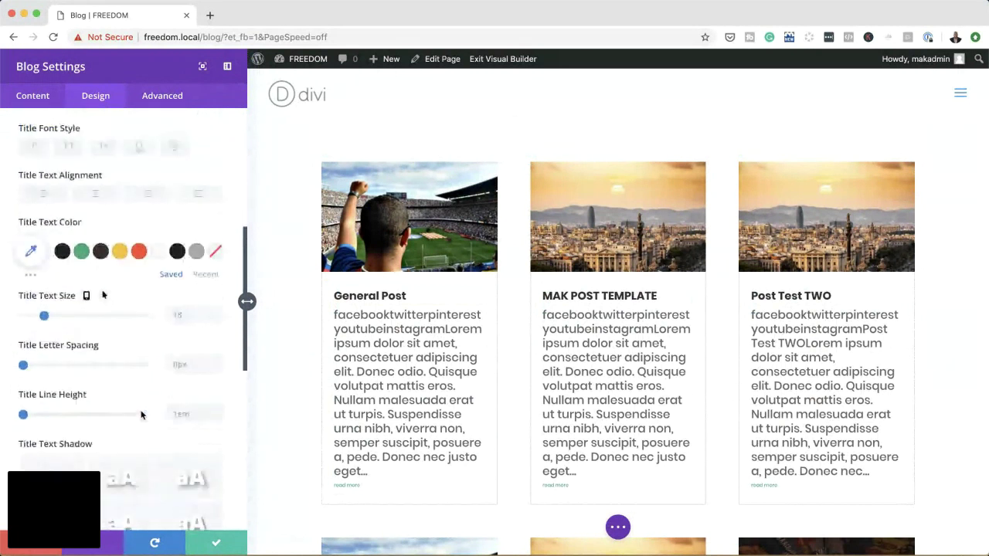
scroll(141, 415, down, 10)
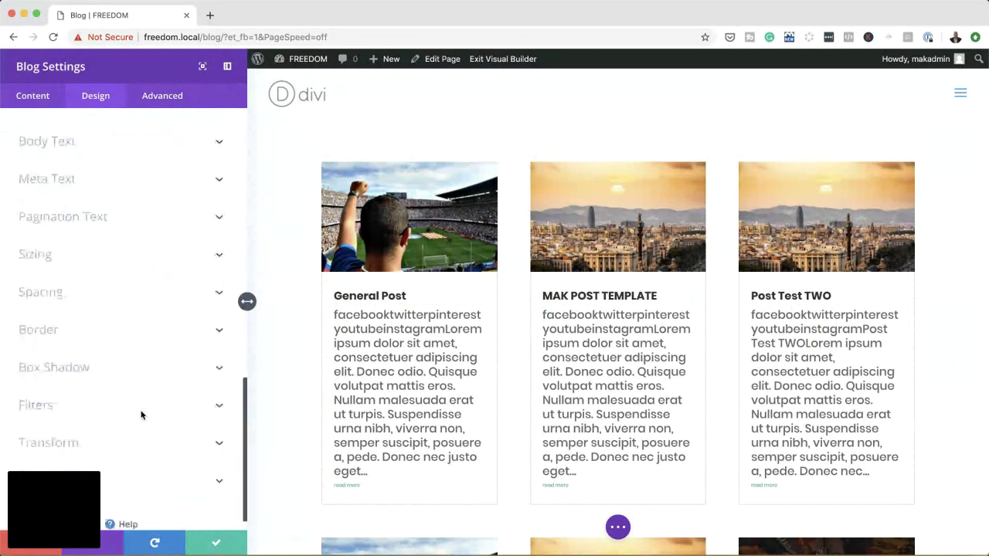
scroll(139, 415, up, 1)
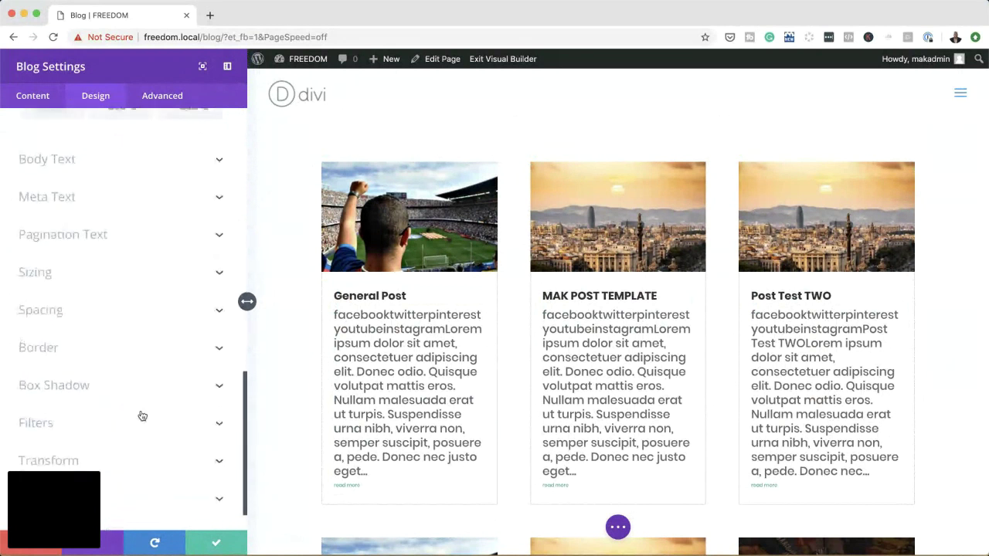
click(65, 164)
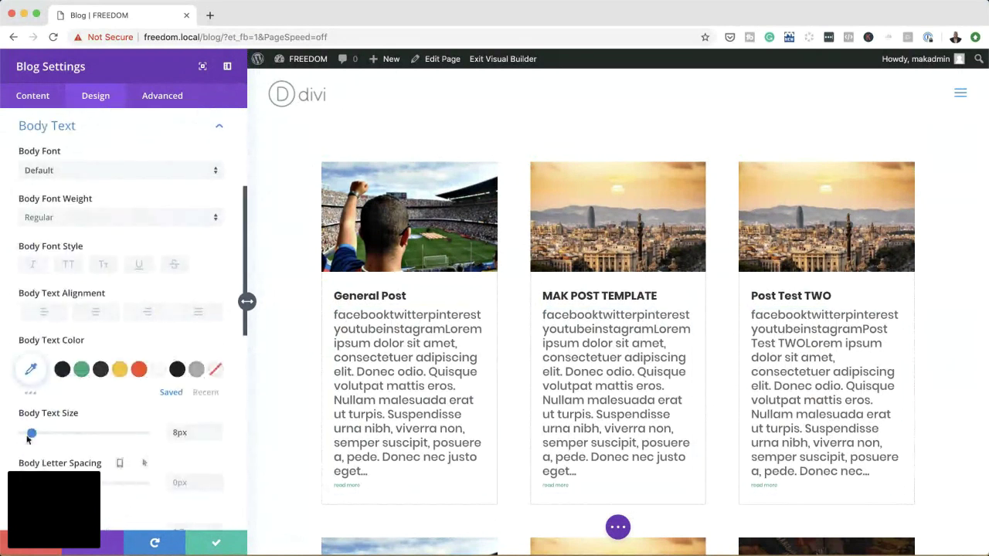
mouse_move(31, 433)
mouse_down()
mouse_move(48, 435)
mouse_move(40, 436)
mouse_up()
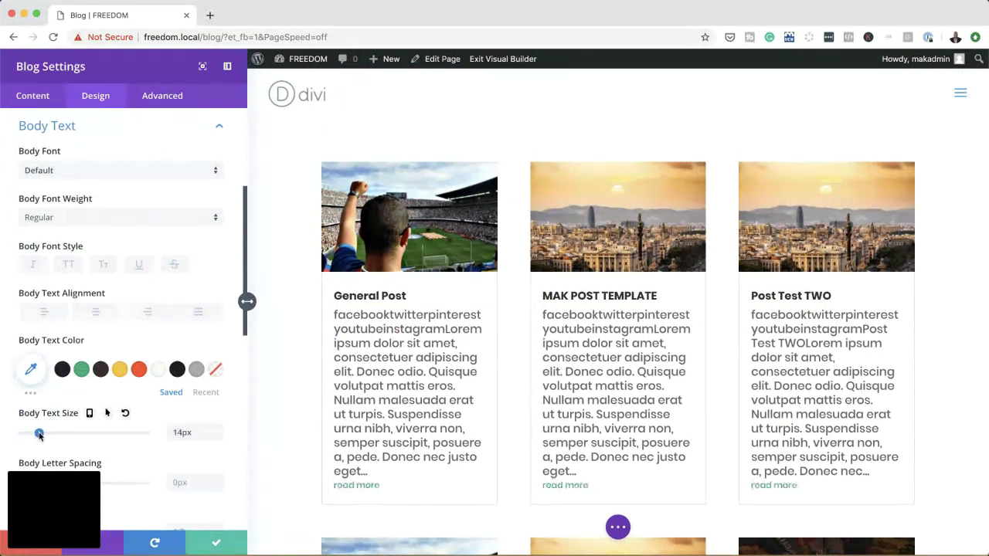
click(119, 370)
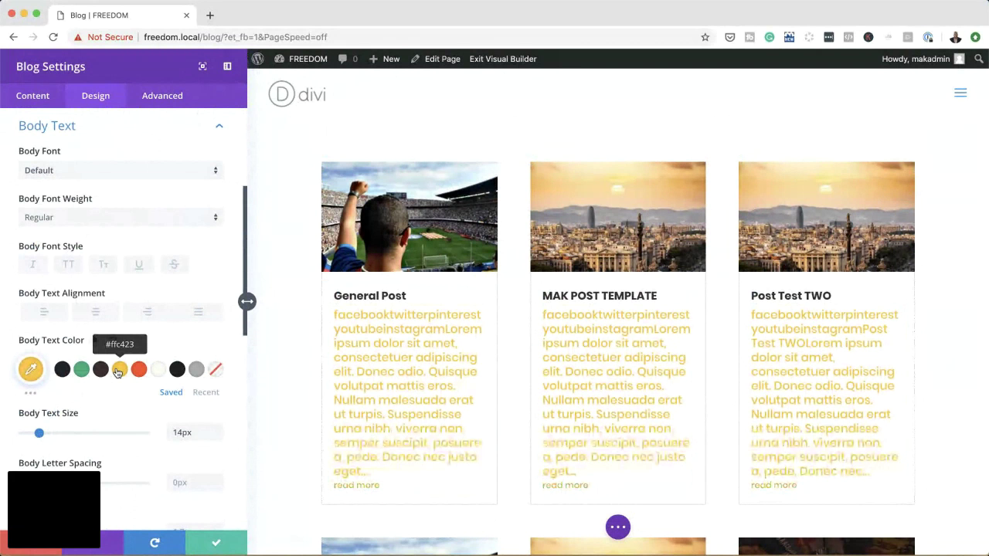
click(61, 370)
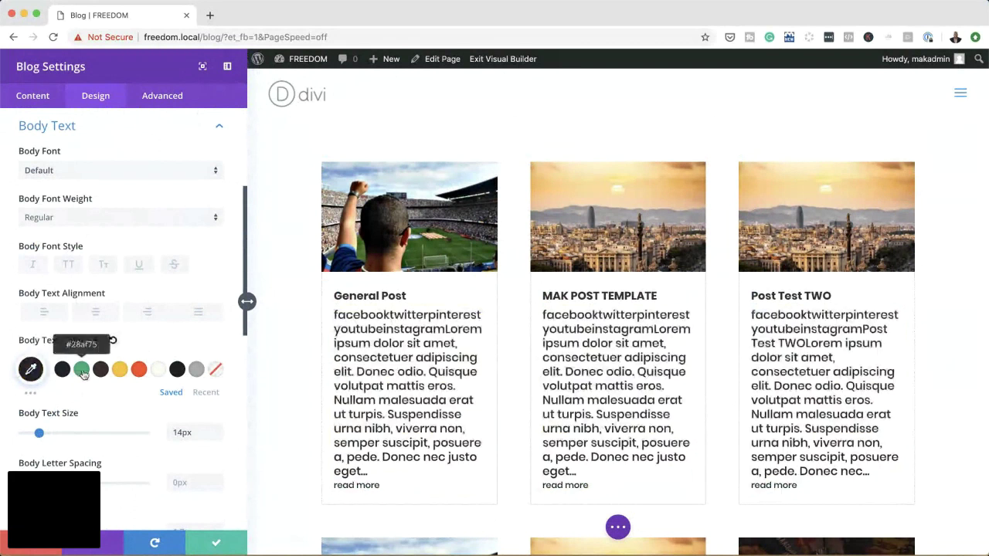
click(101, 370)
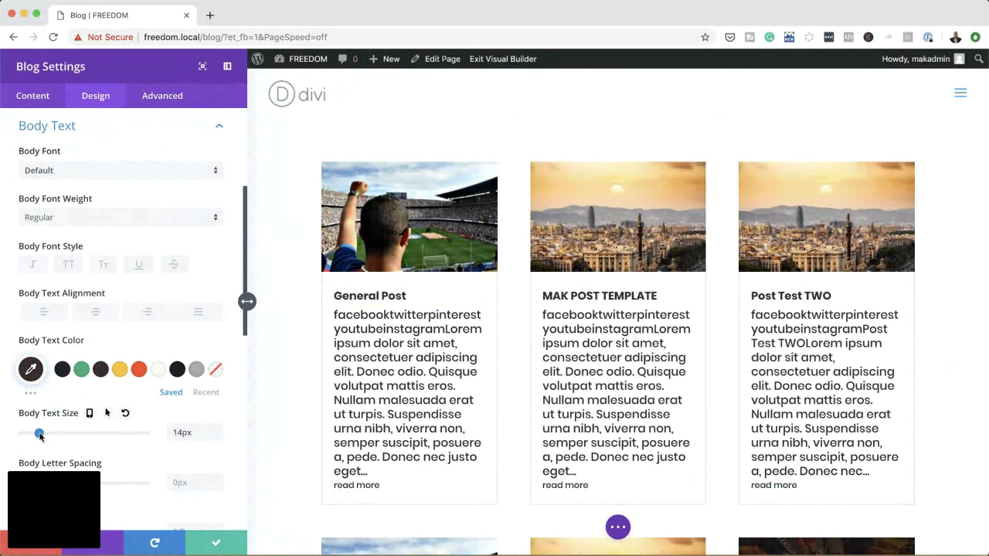
drag(39, 436, 40, 436)
Look through the remaining Body Text options and set the Blog module's Body Text Size to 16px.
scroll(94, 438, down, 3)
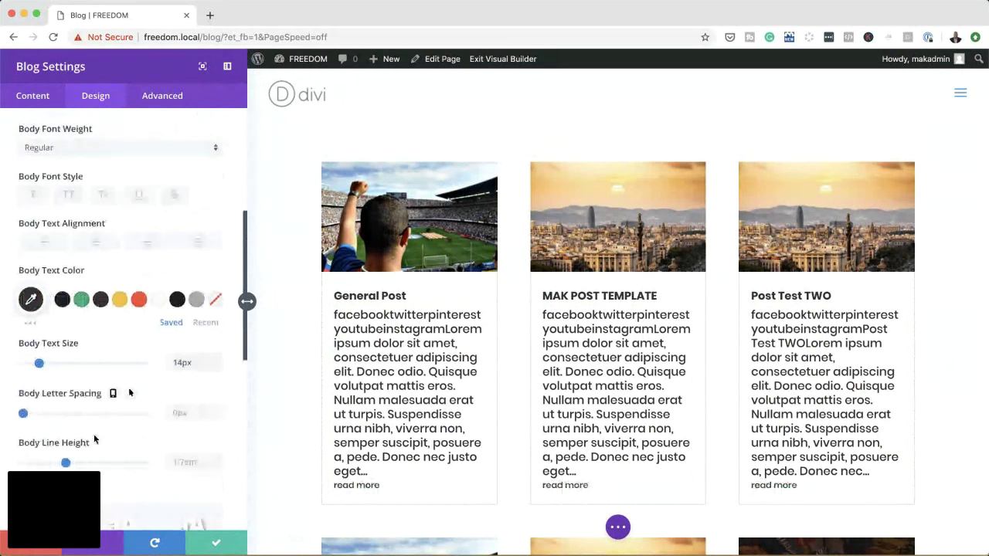
scroll(94, 439, down, 10)
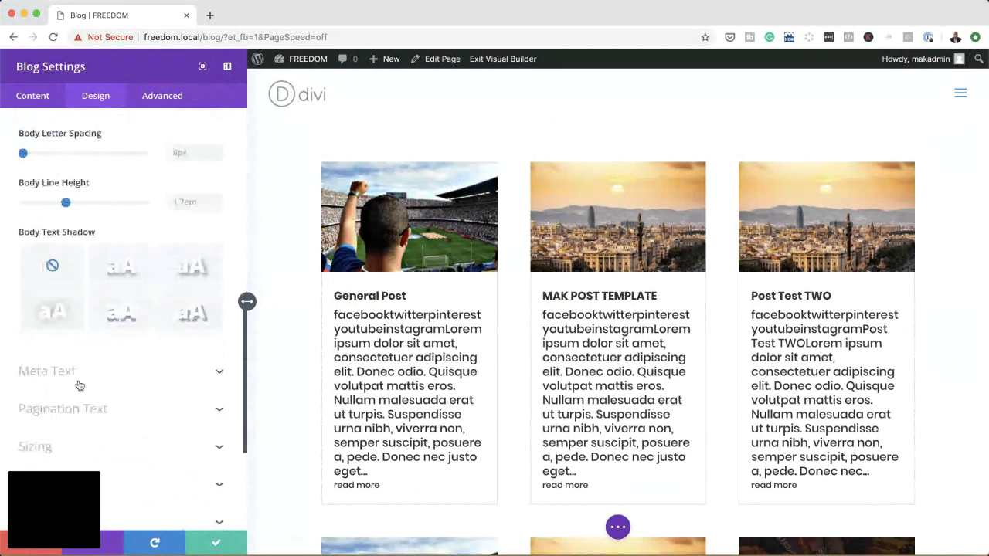
scroll(85, 402, down, 1)
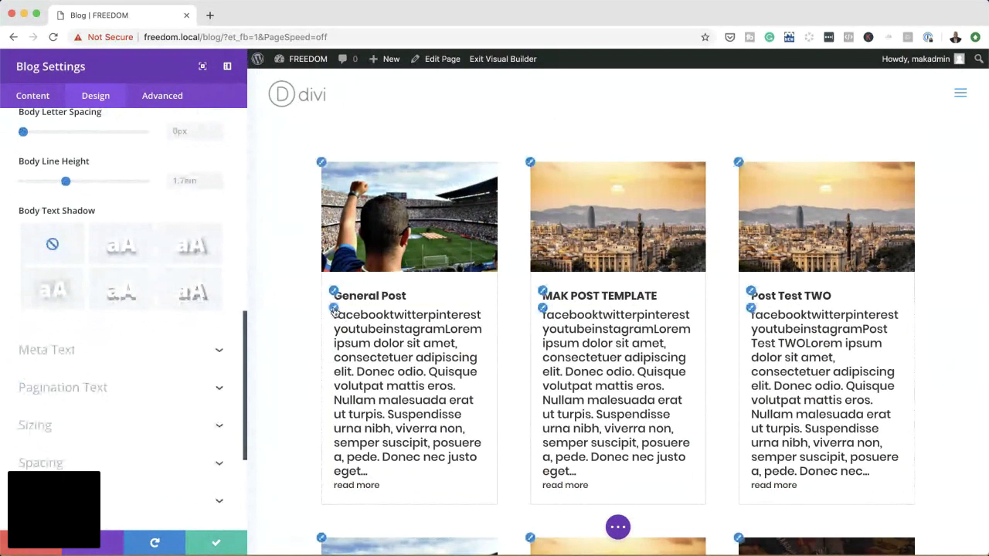
click(334, 308)
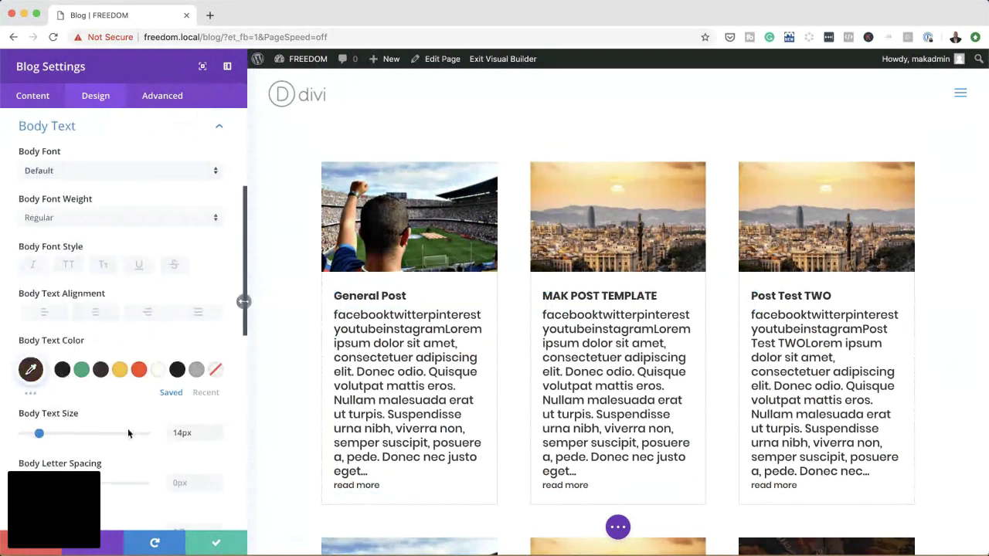
mouse_move(39, 435)
mouse_down()
mouse_move(132, 436)
mouse_move(42, 435)
mouse_up()
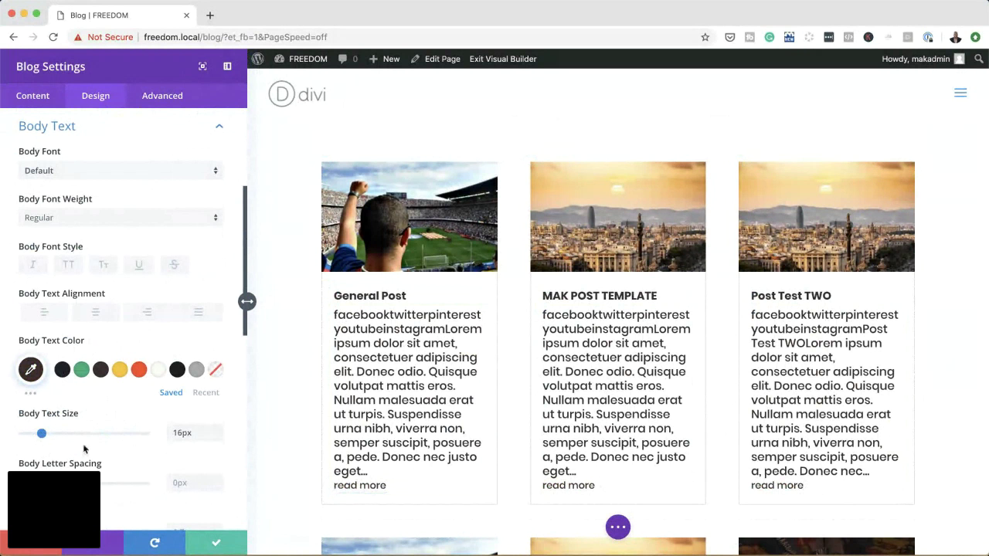
Try a Title Text Size of 60px, settle on 20px, and recheck the Body Text Size, leaving it at 16px.
click(334, 295)
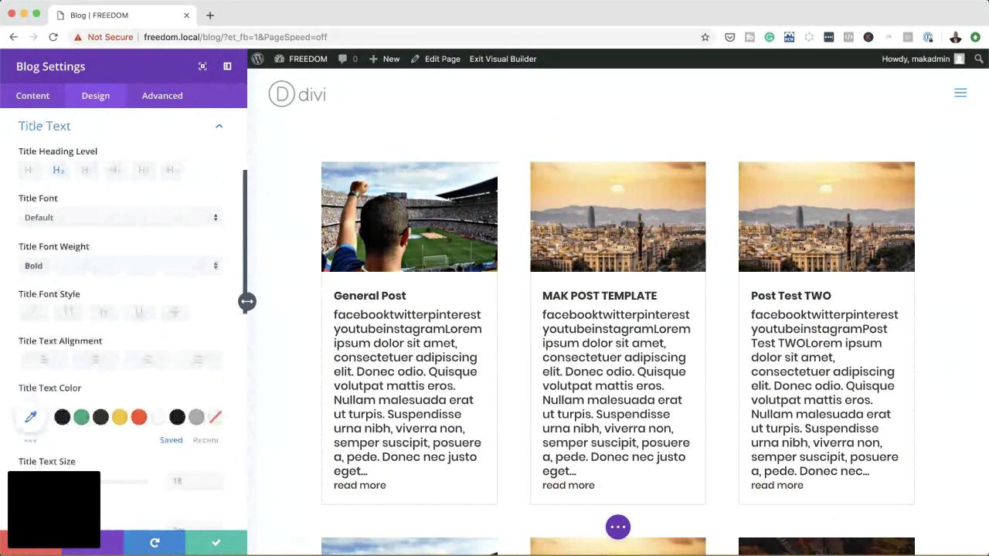
click(99, 482)
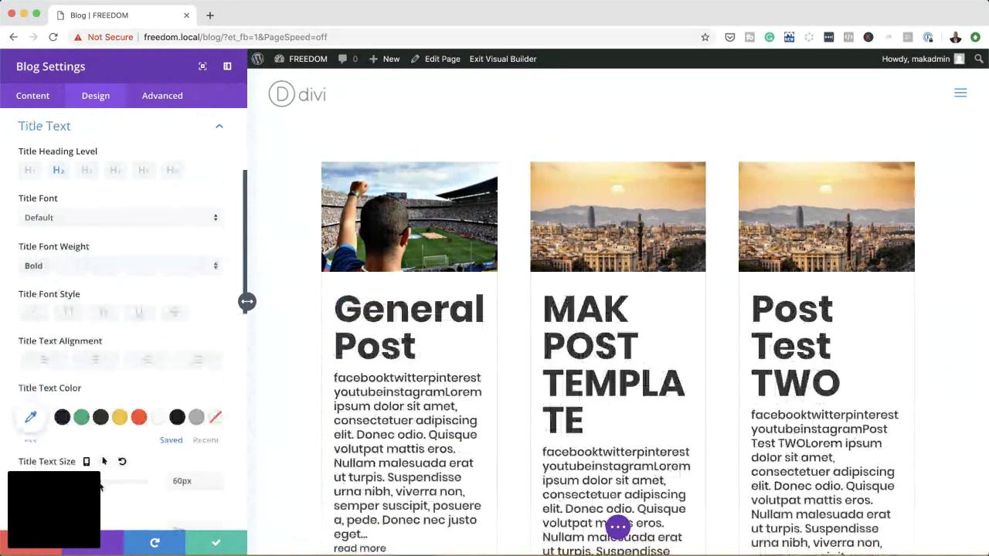
drag(99, 485, 47, 483)
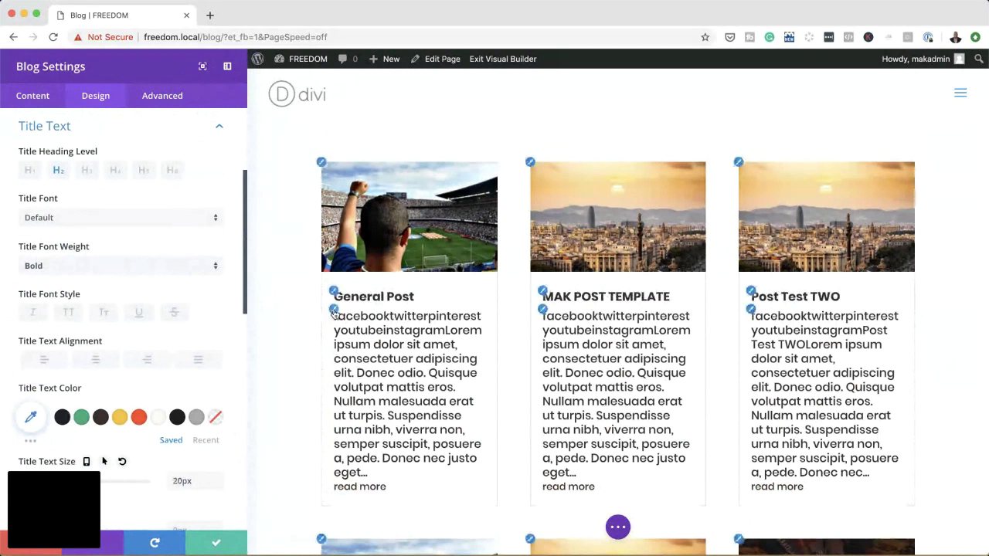
scroll(124, 348, down, 5)
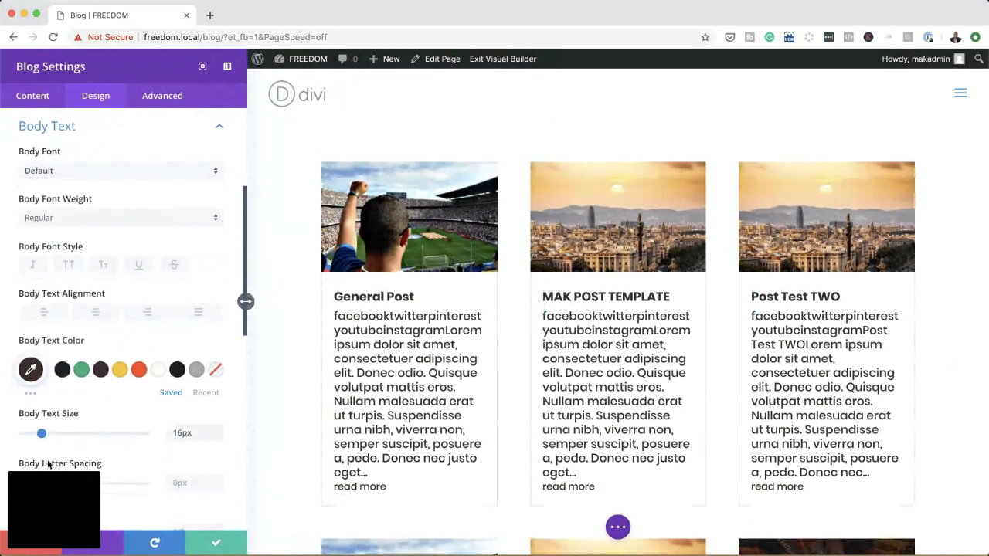
drag(40, 434, 41, 439)
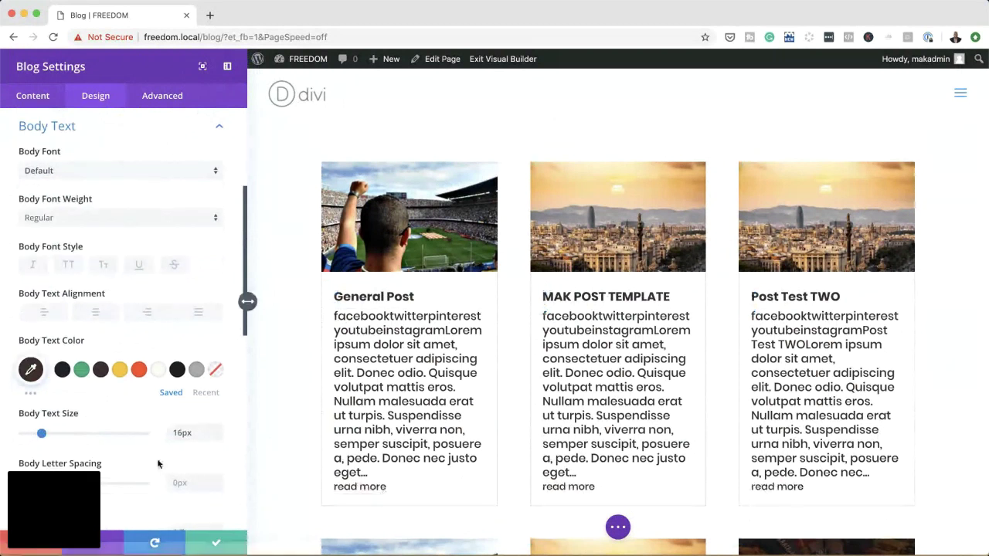
Turn off Show Read More Button in the Blog module's Elements options.
click(33, 96)
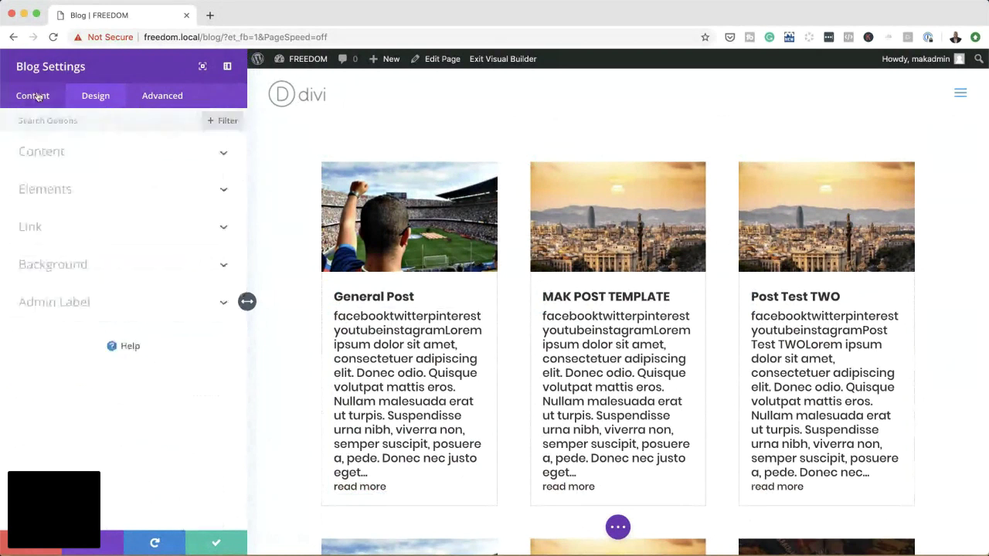
click(55, 155)
scroll(104, 393, down, 1)
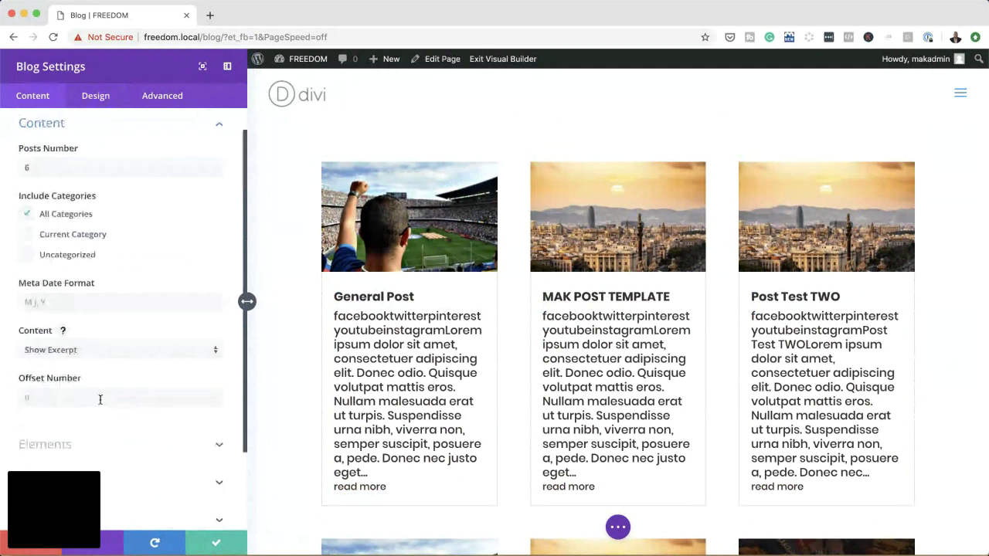
click(92, 444)
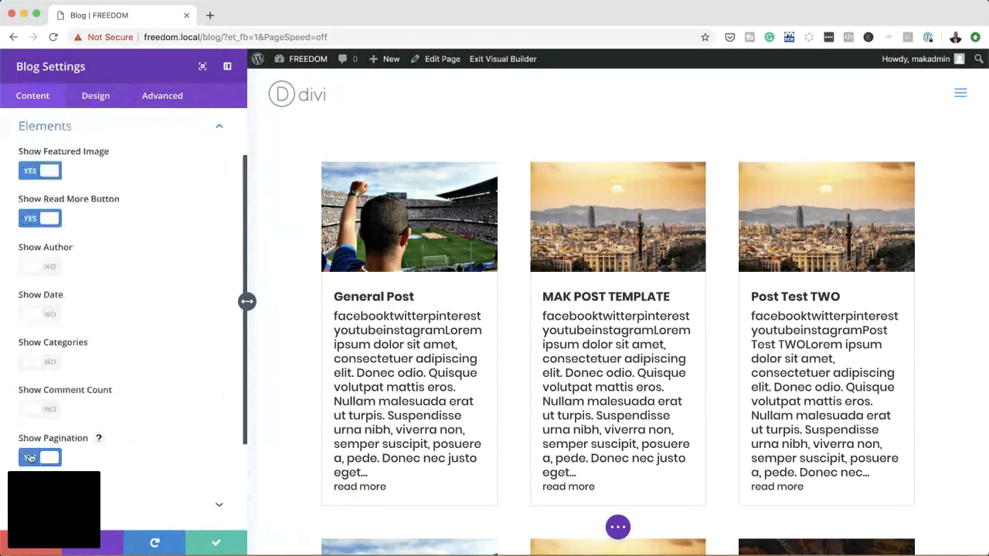
click(32, 217)
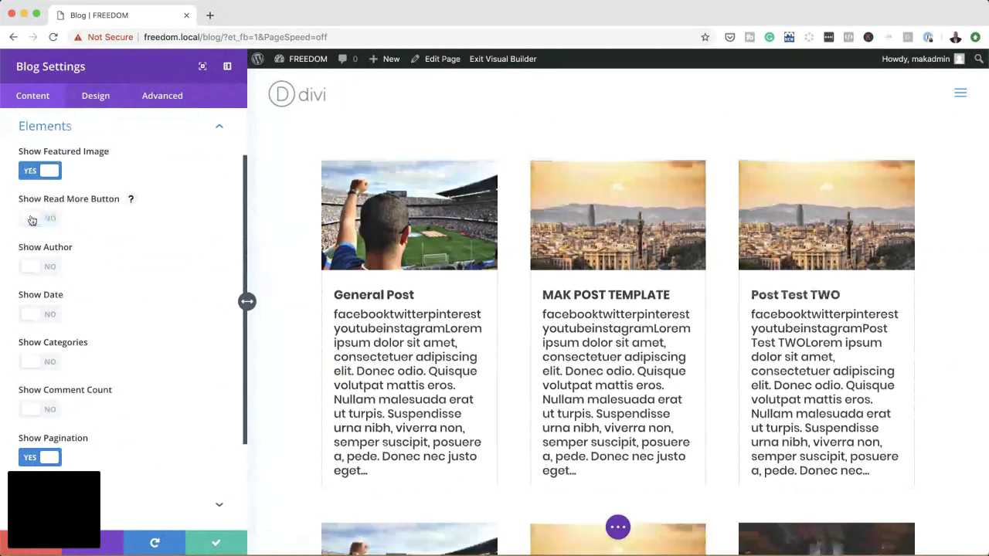
Set the Blog module's Body Text Size to 12px, accept the module settings, and save the page.
click(98, 96)
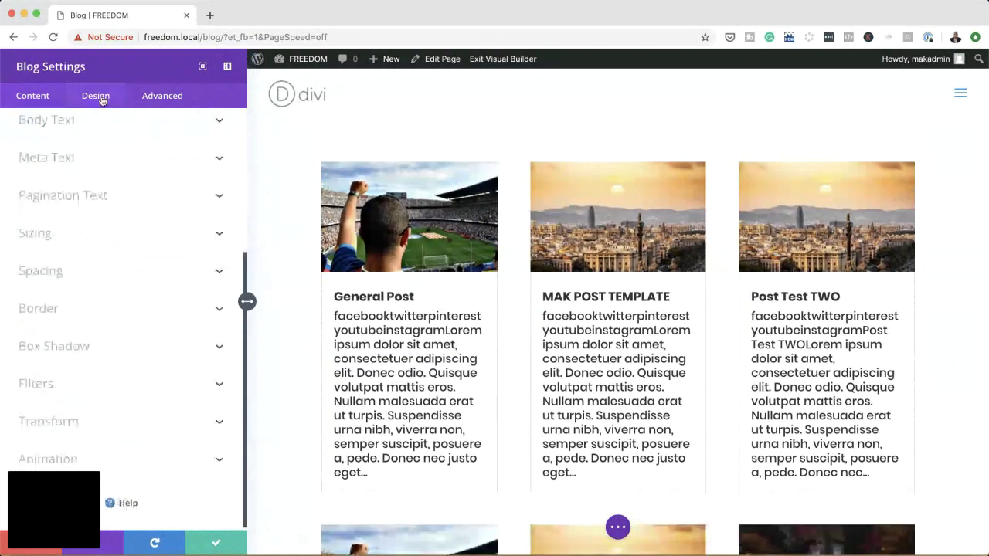
click(337, 317)
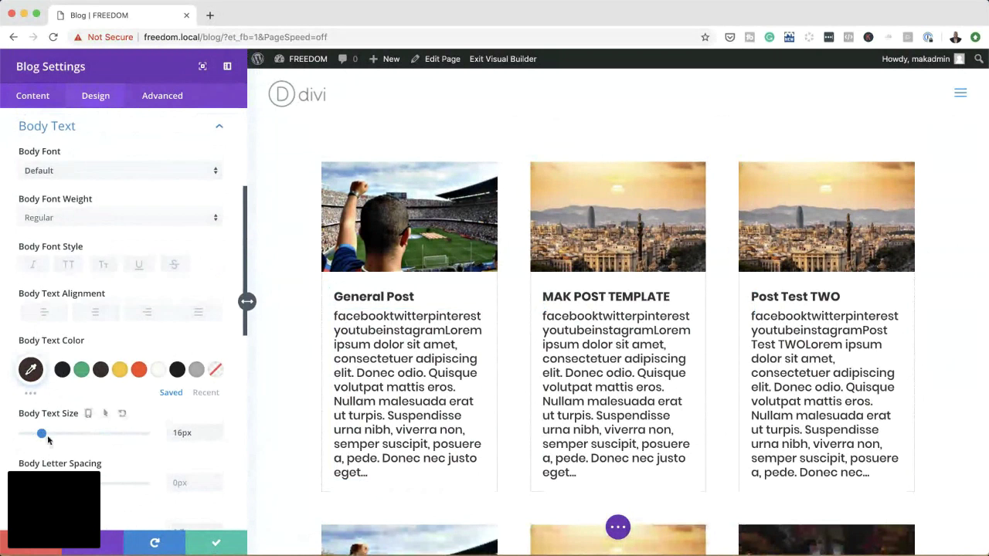
drag(47, 437, 39, 436)
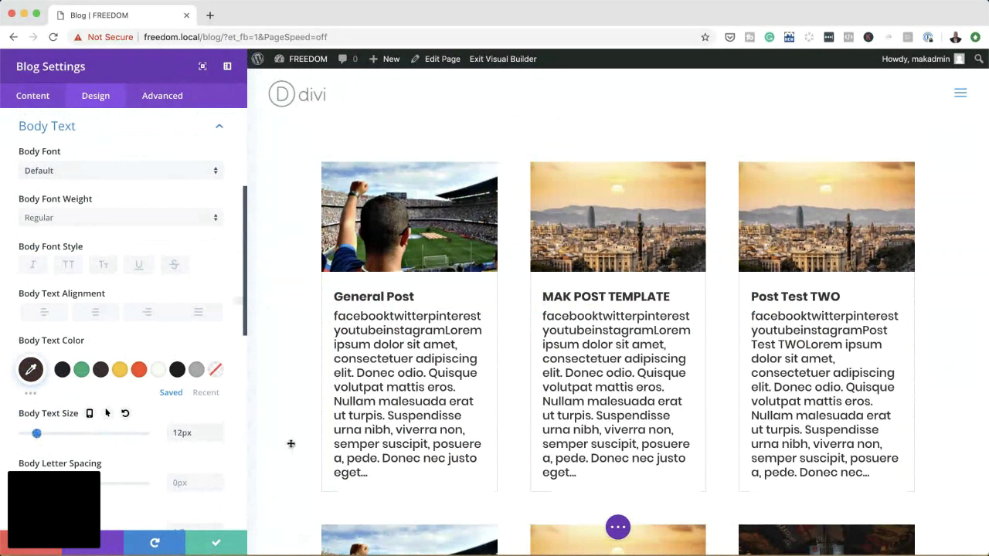
click(213, 545)
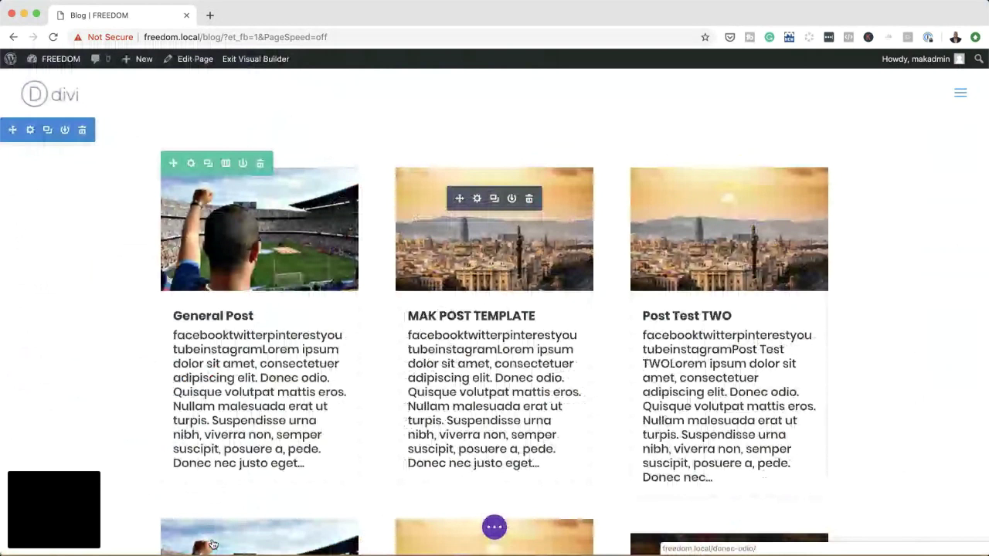
scroll(905, 279, down, 3)
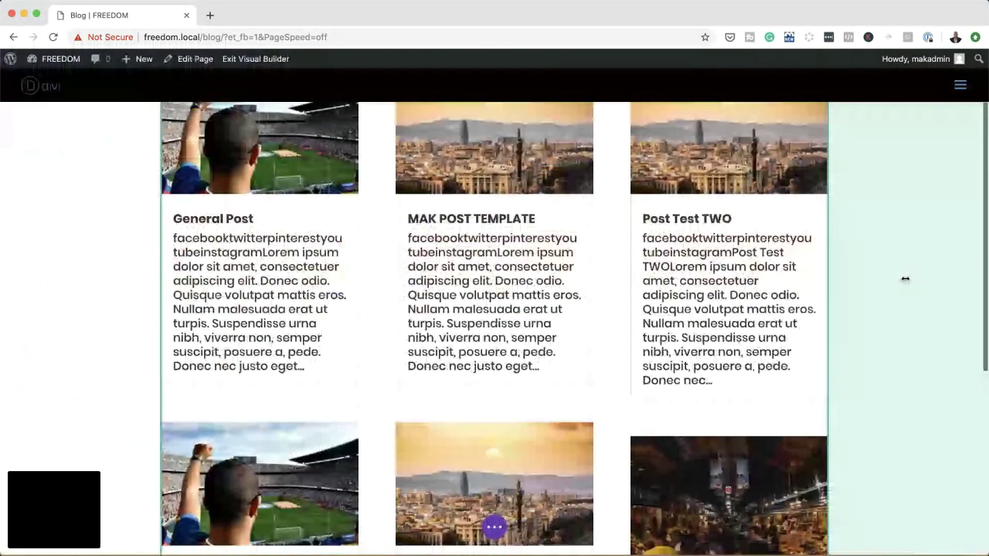
scroll(905, 279, up, 3)
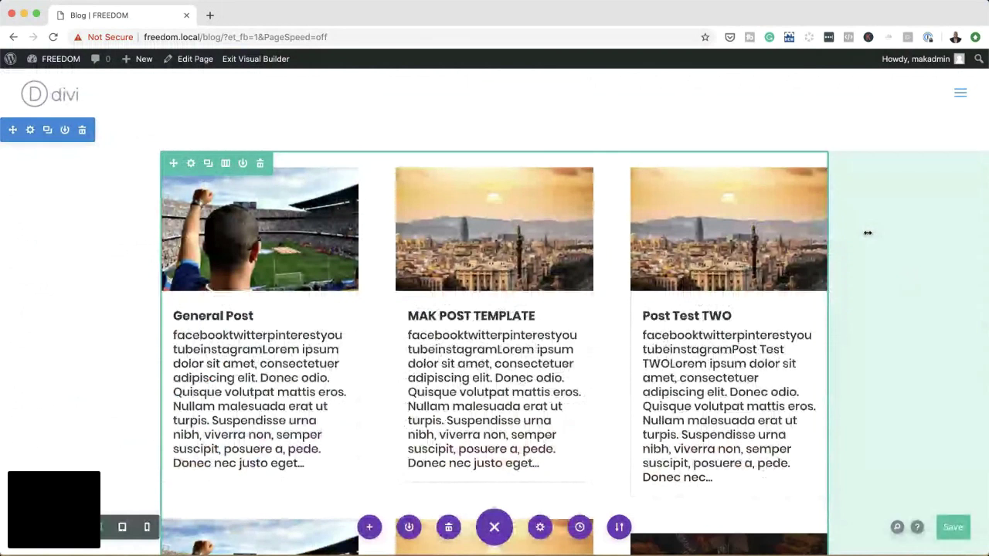
click(953, 533)
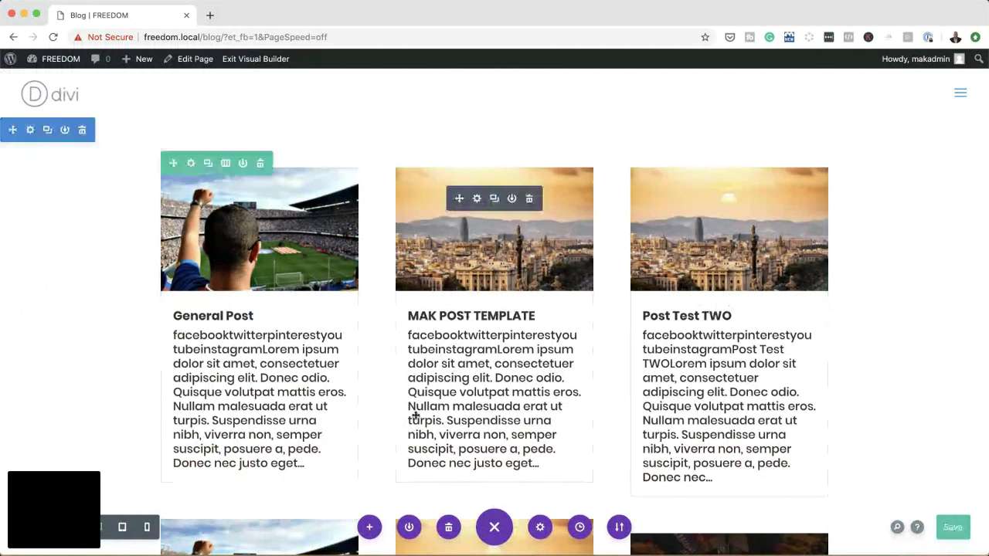
Set the Blog module's Body Line Height to 1.6em, accept the settings, and switch the page to wireframe view.
click(477, 199)
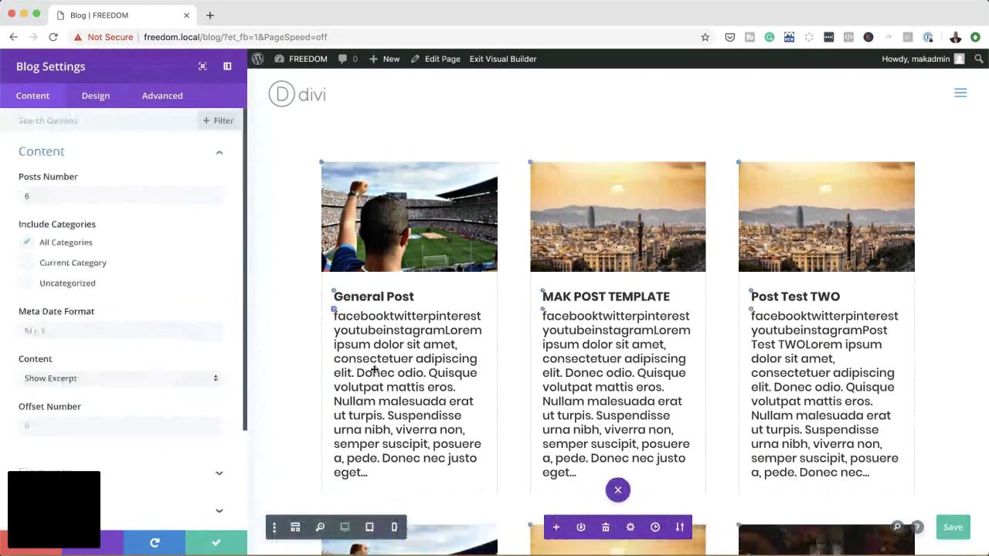
click(95, 95)
click(46, 324)
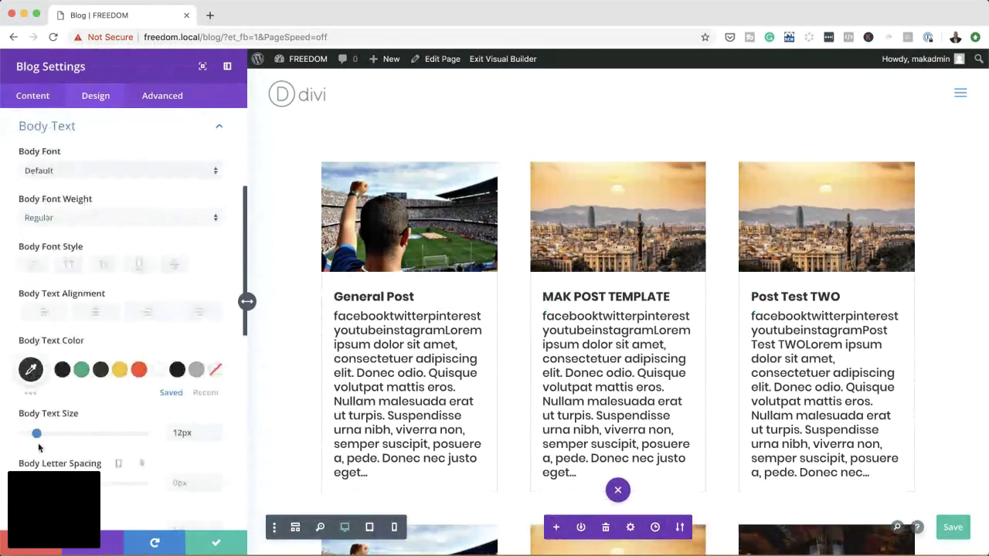
mouse_move(36, 434)
mouse_down()
mouse_move(50, 435)
mouse_move(37, 435)
mouse_up()
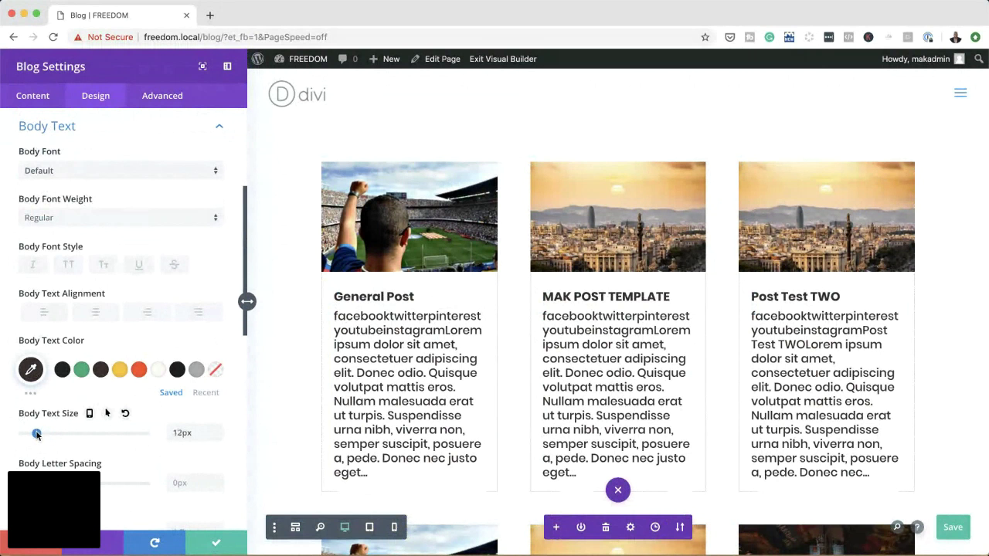
scroll(123, 456, down, 2)
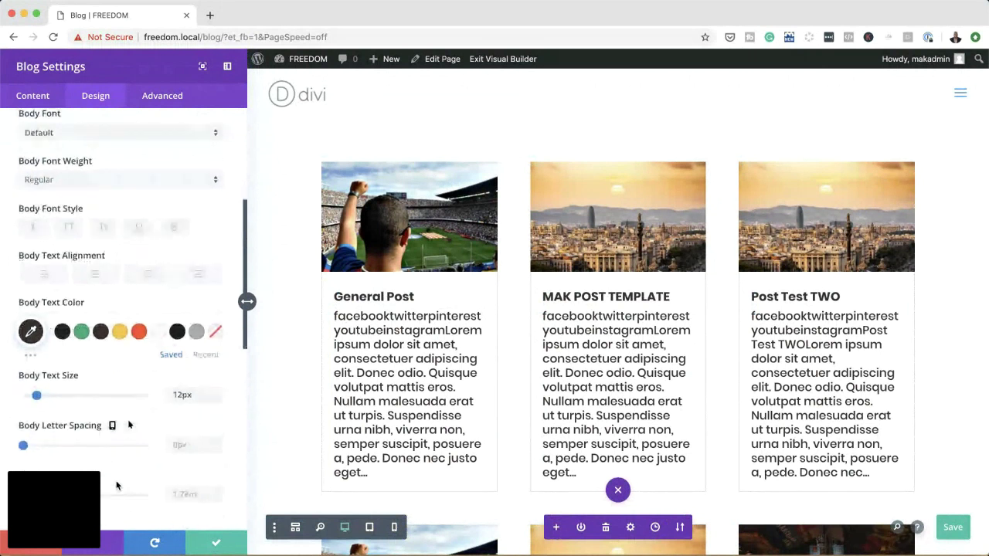
scroll(116, 486, down, 1)
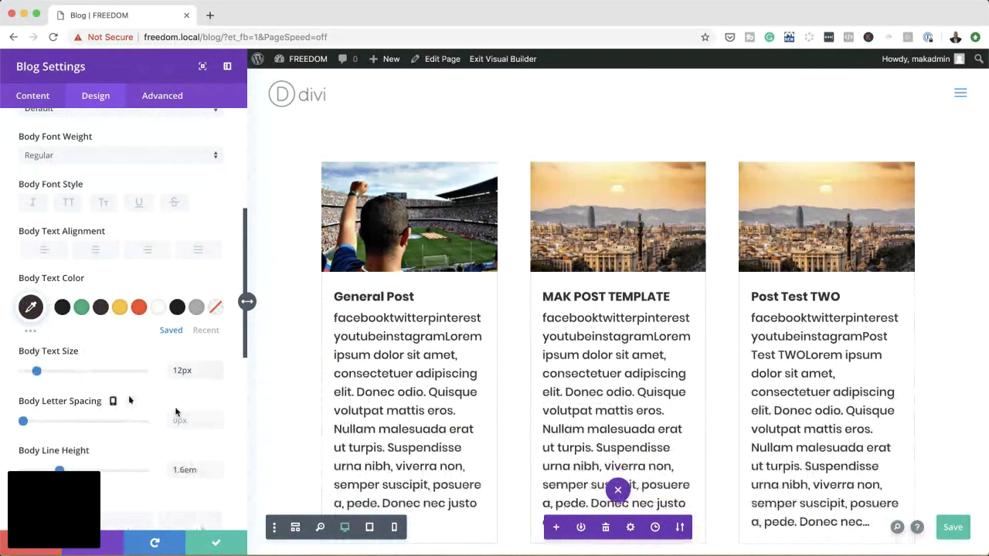
click(218, 545)
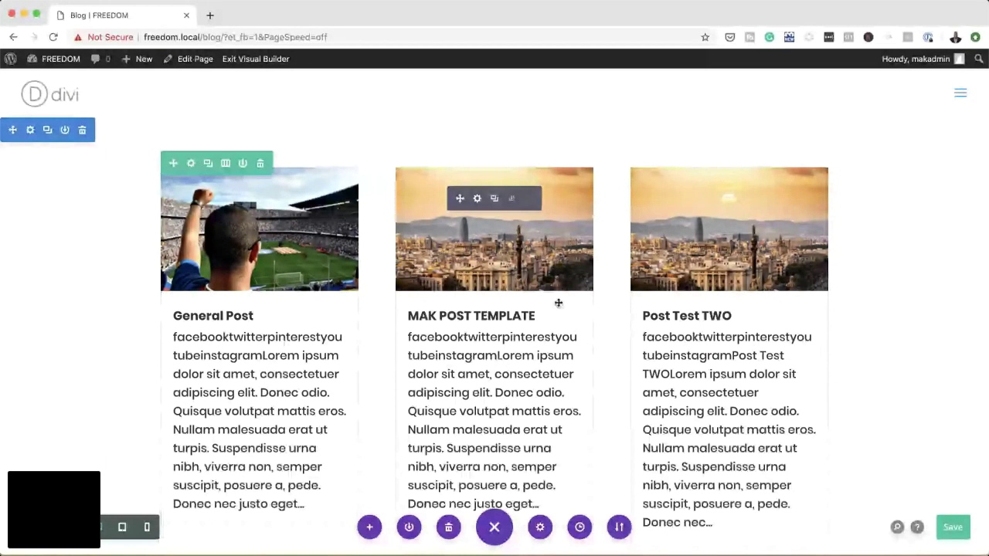
scroll(558, 303, down, 10)
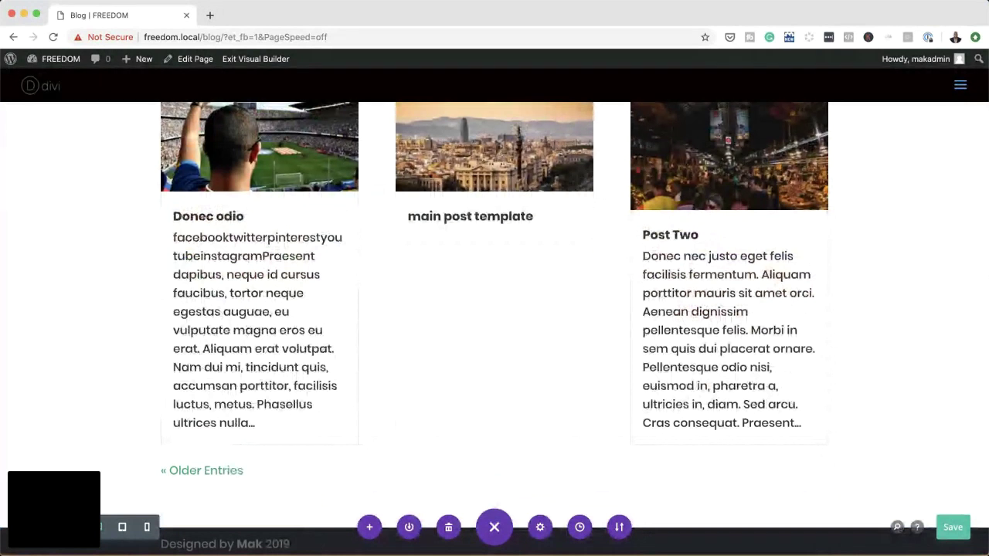
key(super+shift+w)
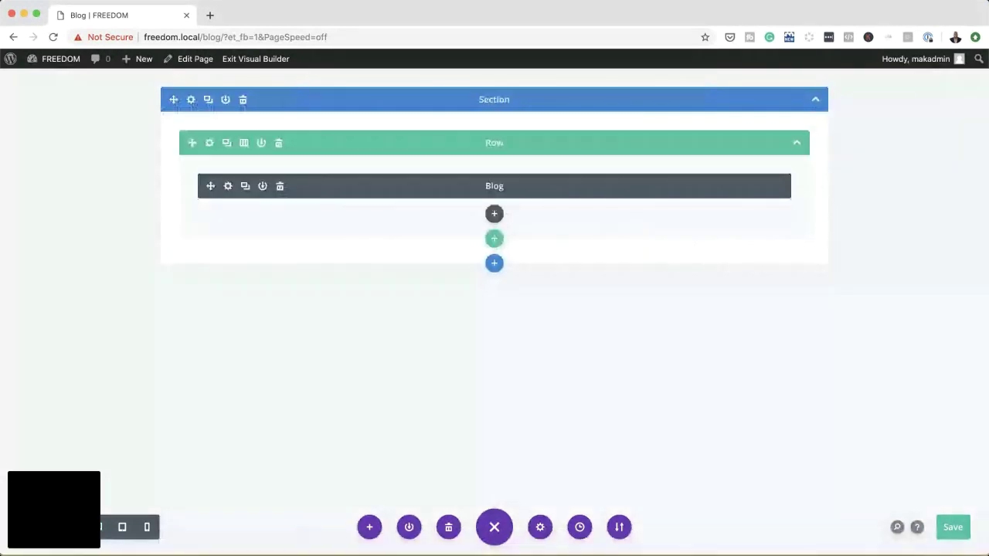
Insert a regular section without any row and move it above the section holding the Blog module.
click(494, 263)
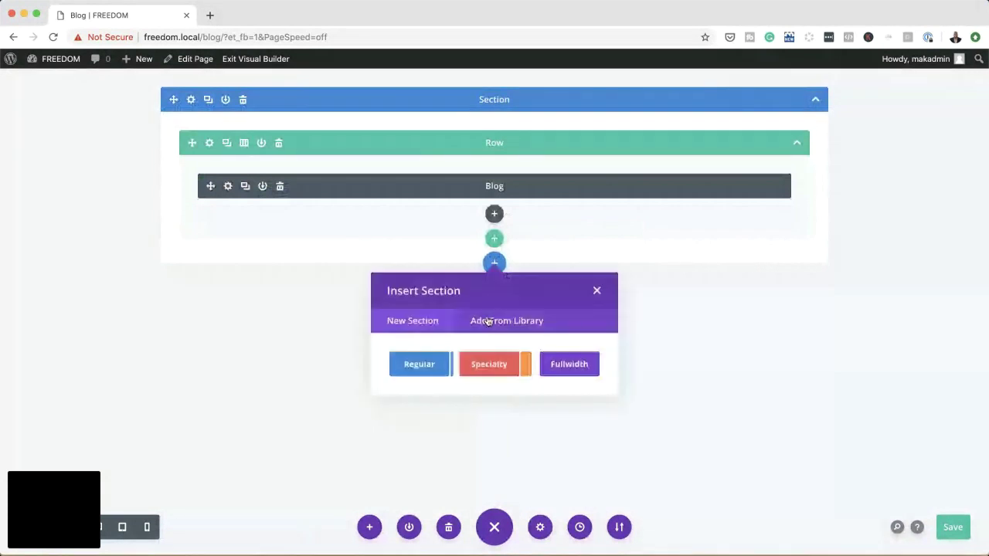
click(421, 365)
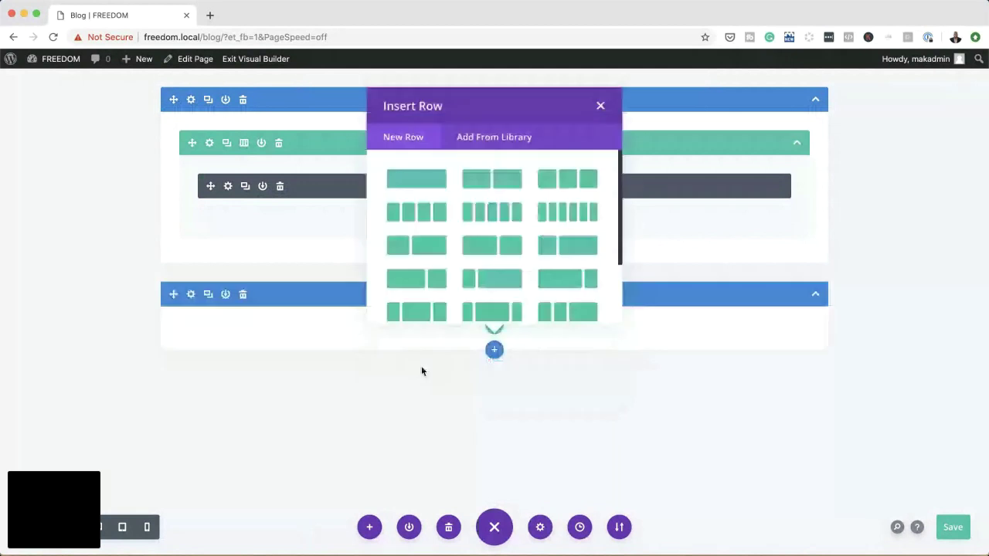
click(596, 106)
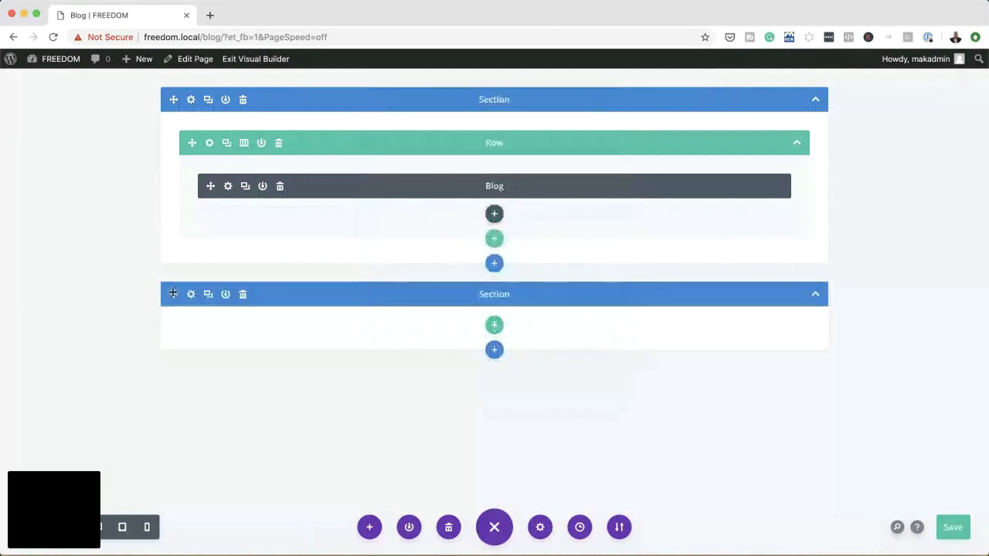
drag(173, 293, 190, 112)
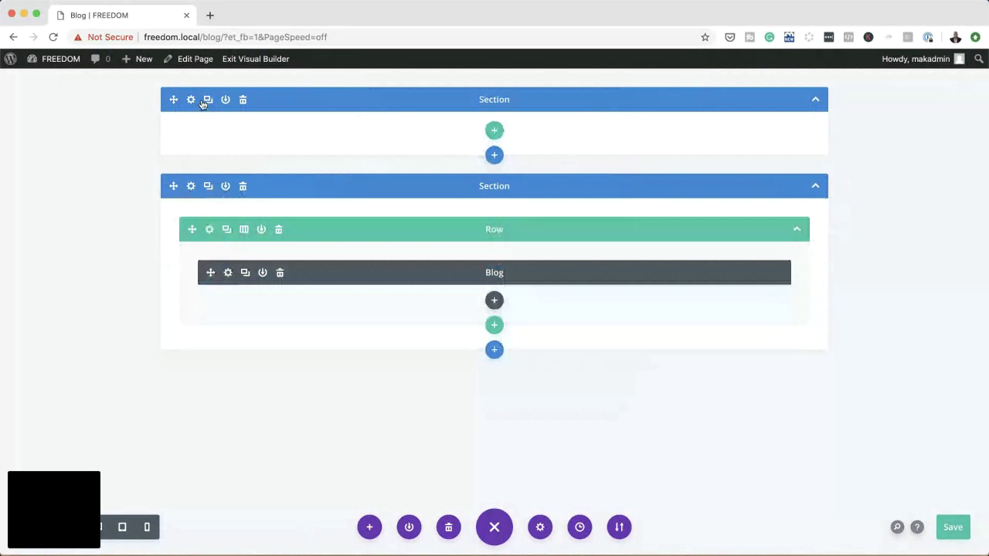
Add a fullwidth section containing a Fullwidth Post Title module and move it above the Blog module's section.
click(495, 350)
click(567, 313)
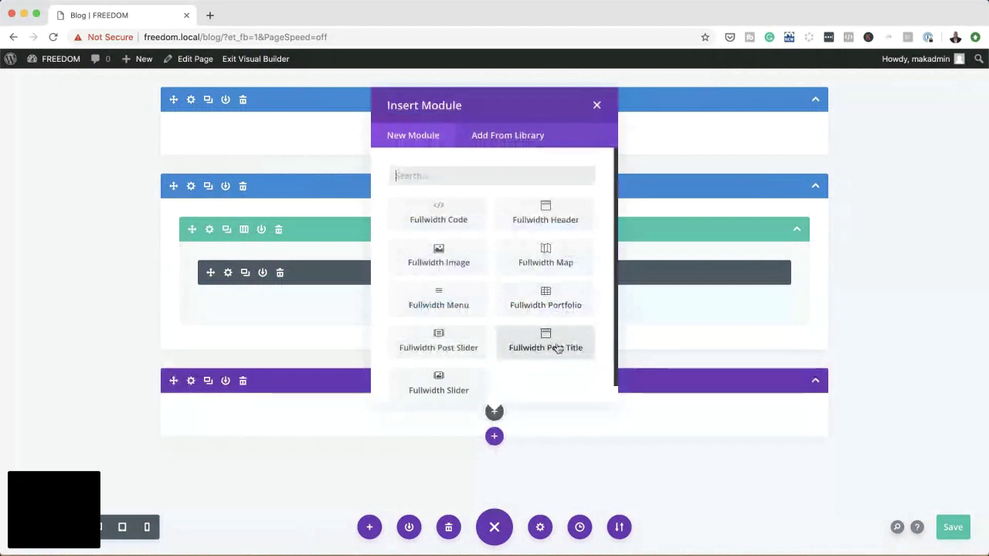
click(558, 349)
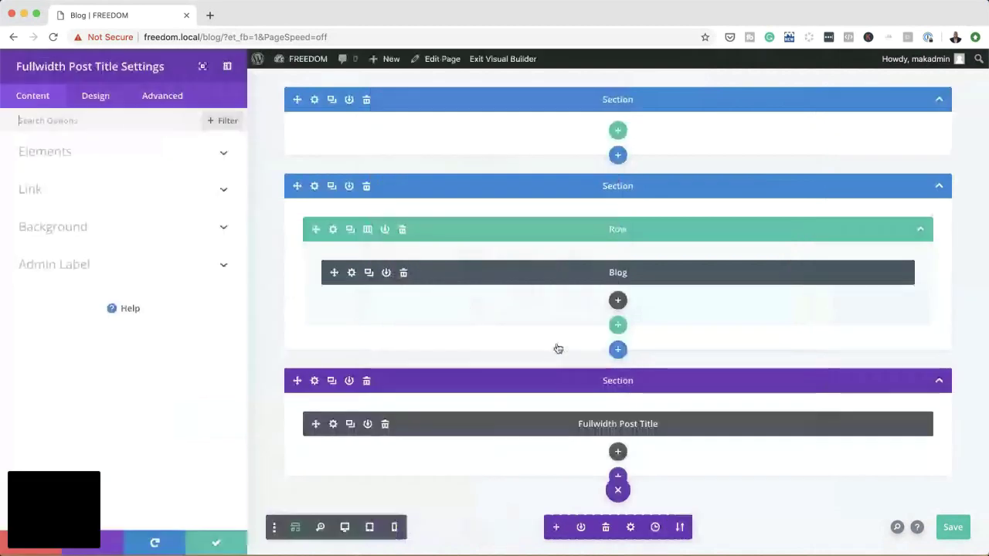
click(217, 544)
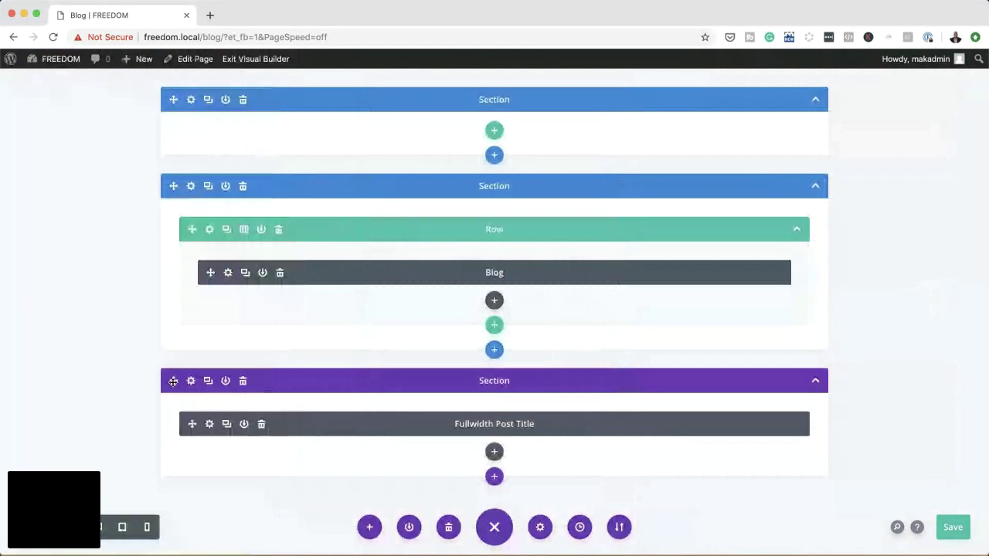
drag(173, 381, 181, 114)
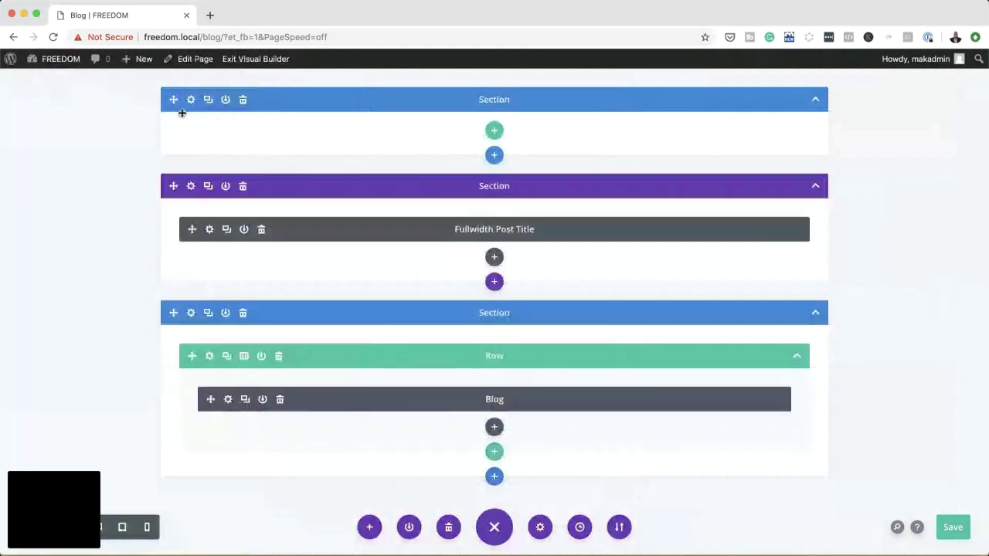
Delete the empty regular section at the start of the page and return to the visual desktop view.
click(243, 99)
click(122, 527)
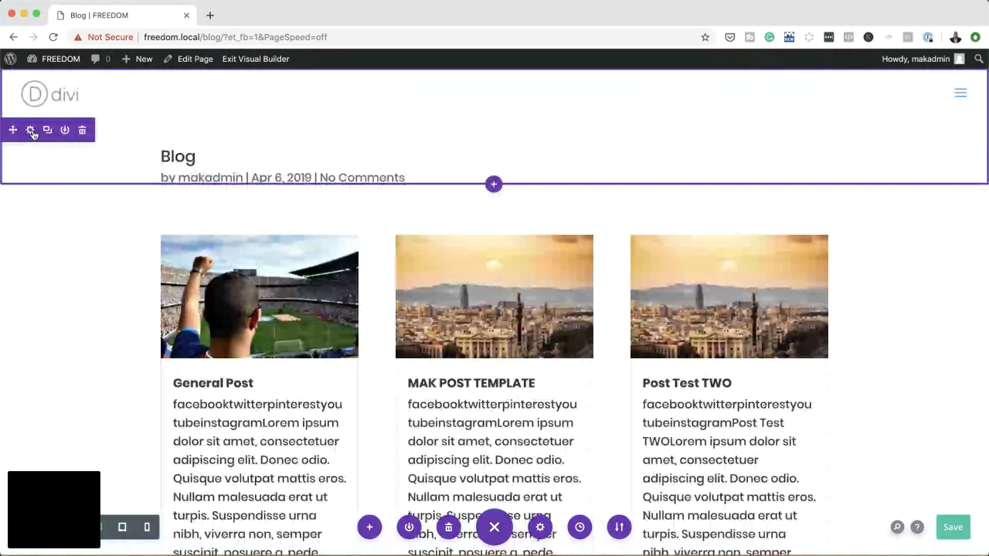
Set the fullwidth title section's background color to the yellow #ffc423.
click(30, 131)
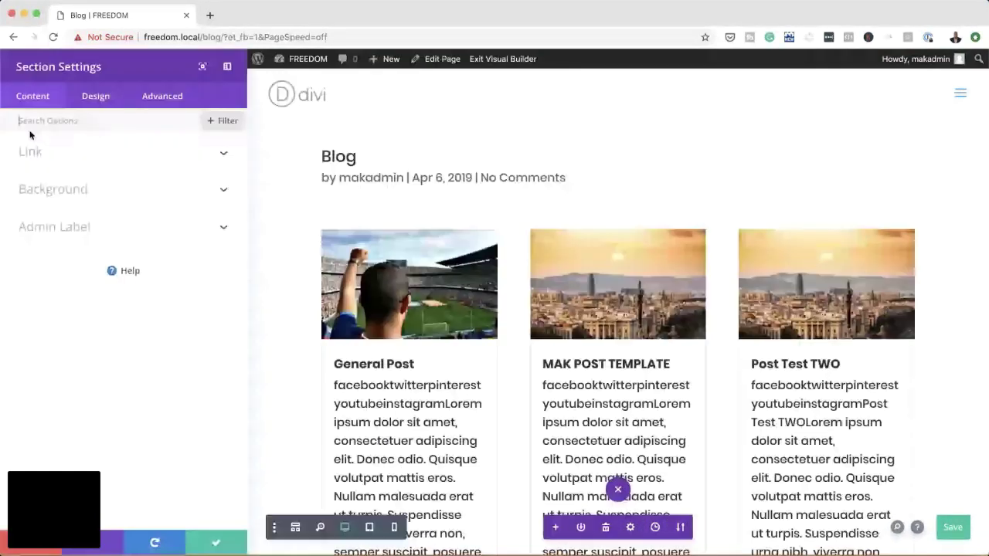
click(54, 189)
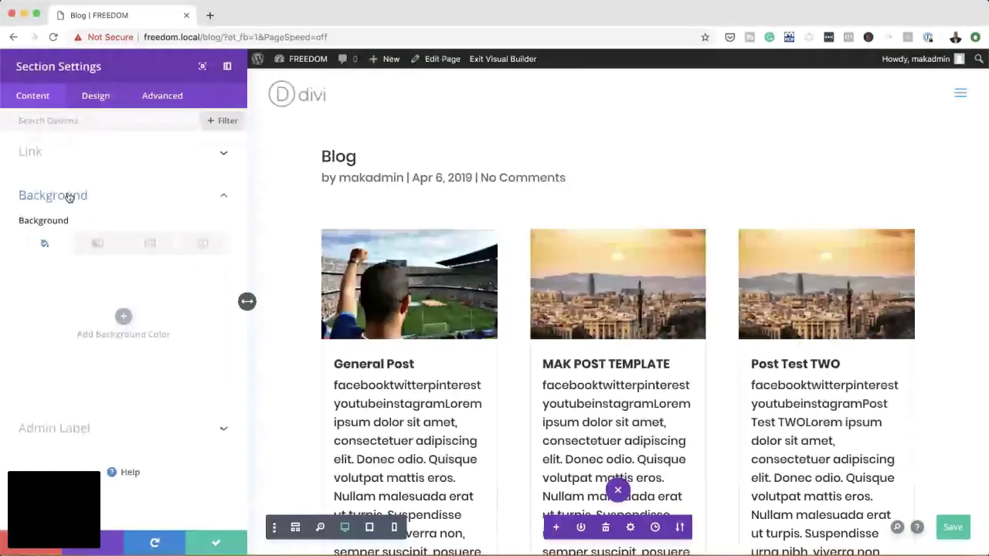
click(123, 317)
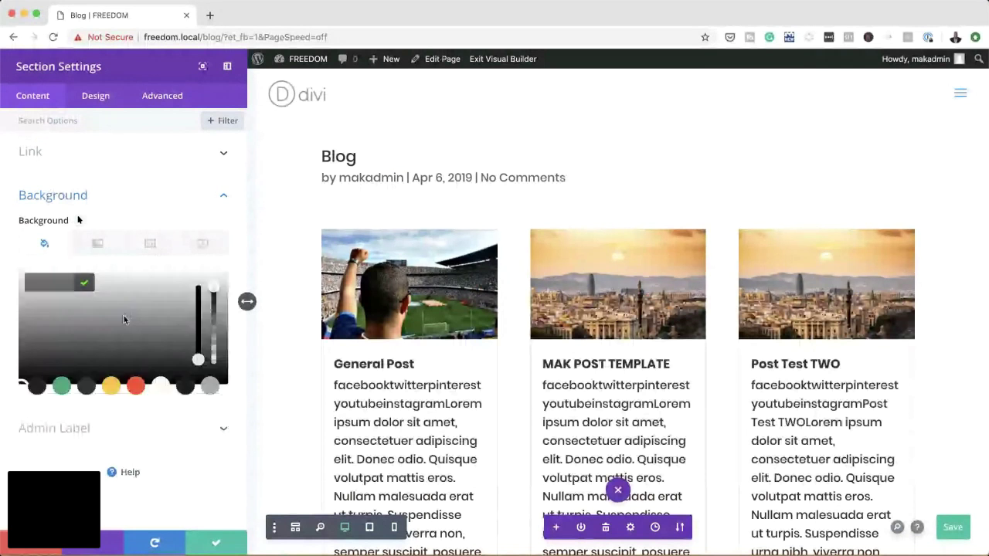
text(#ffc423)
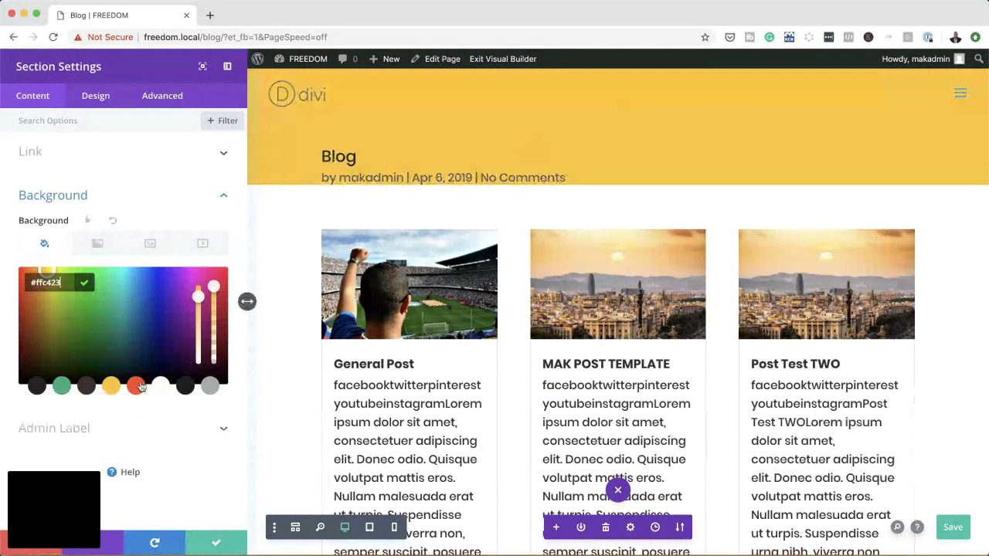
Add the London Eye photo architecture-buildings-city-1796715.jpg from the media library as the fullwidth title section's background image.
click(149, 246)
click(127, 317)
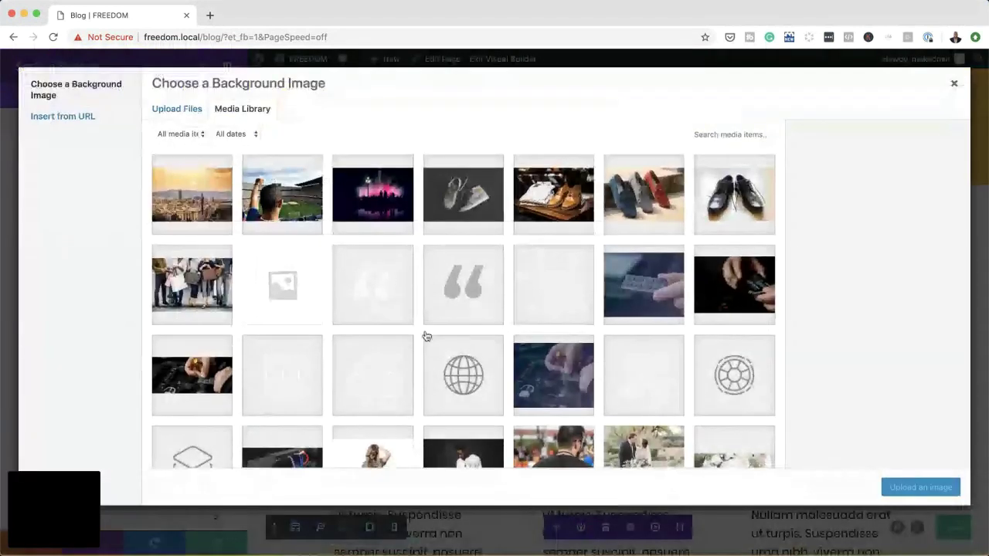
scroll(426, 336, down, 4)
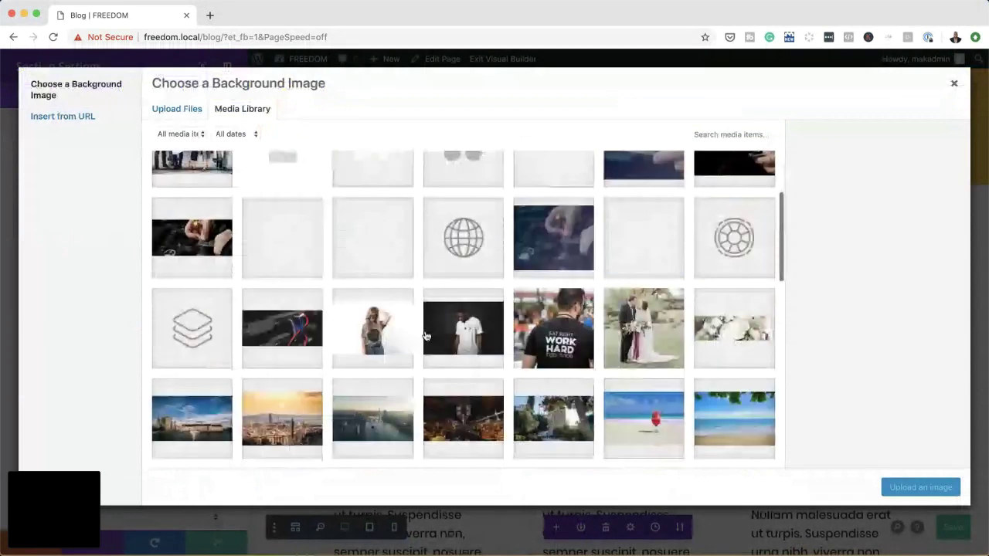
scroll(426, 336, down, 3)
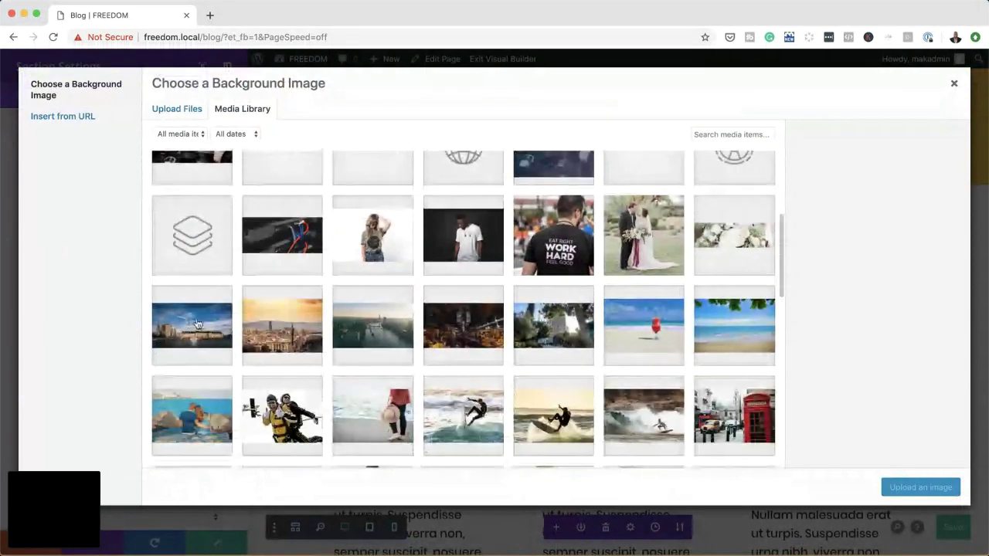
scroll(299, 322, down, 1)
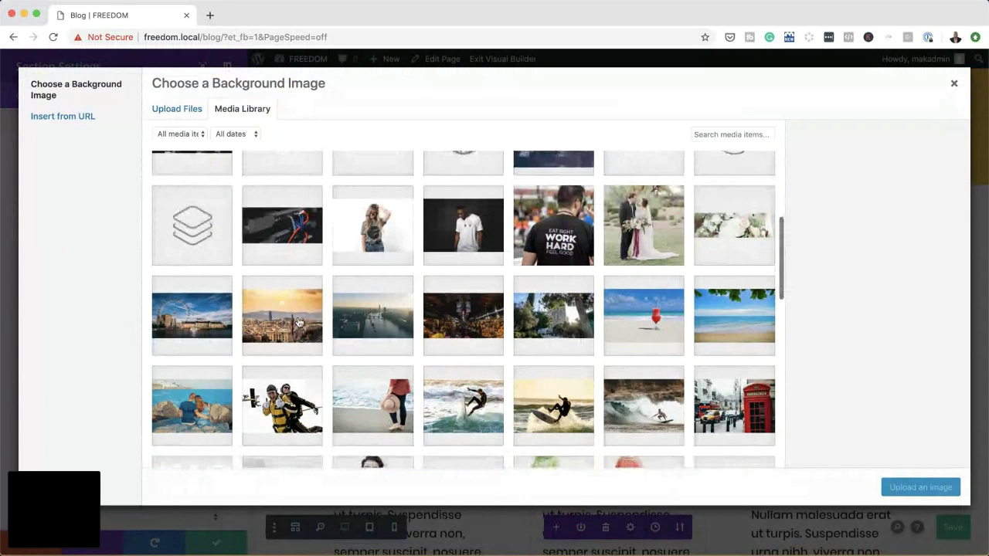
click(197, 331)
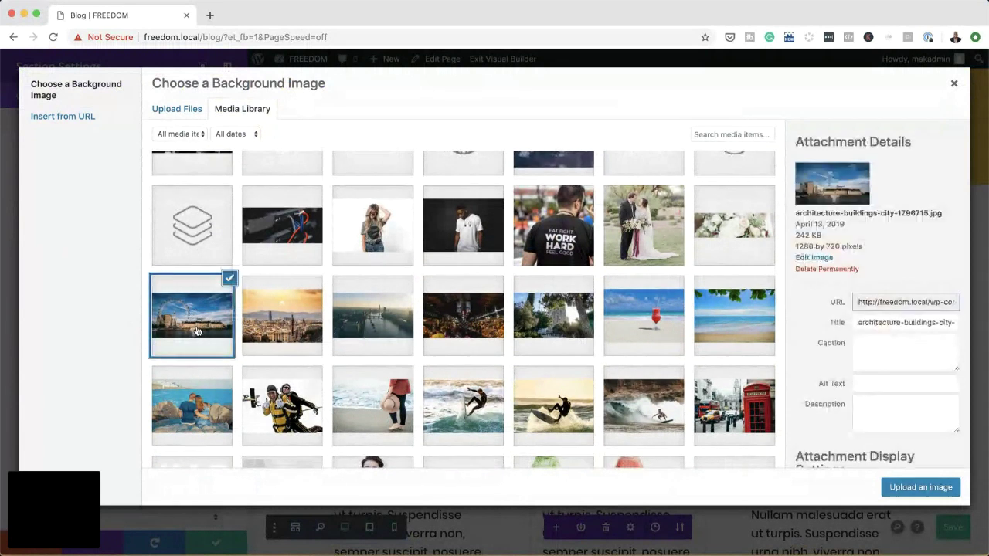
scroll(444, 358, down, 1)
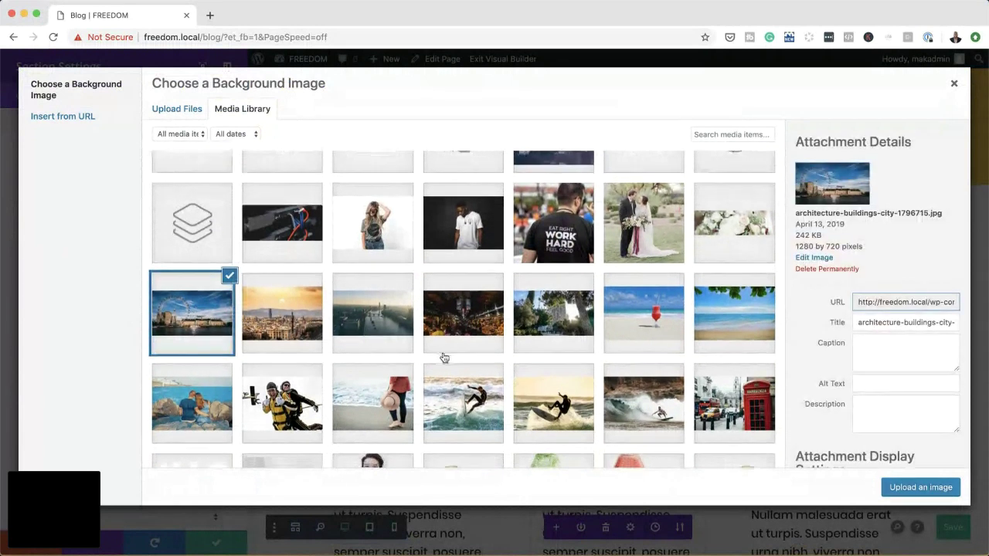
scroll(445, 358, down, 3)
scroll(445, 358, down, 5)
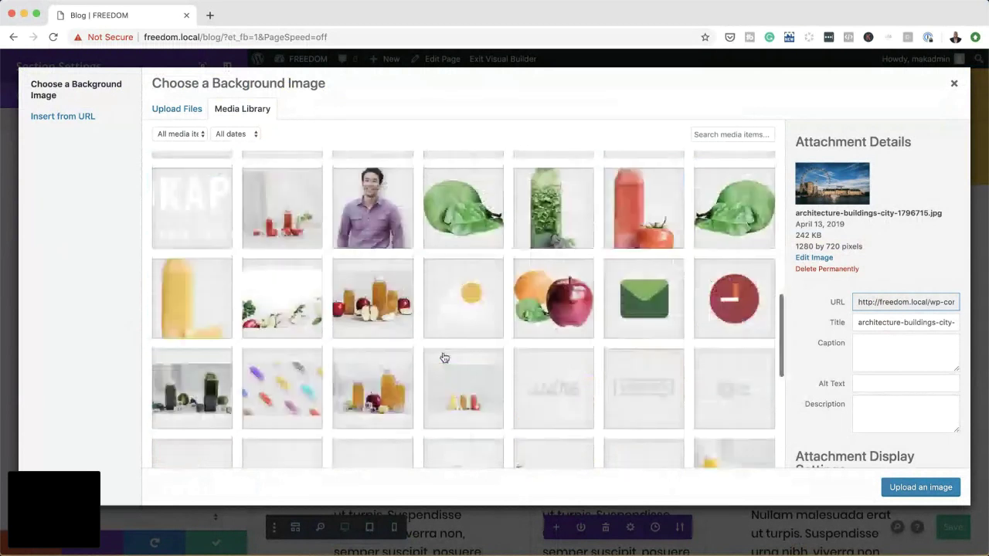
click(921, 487)
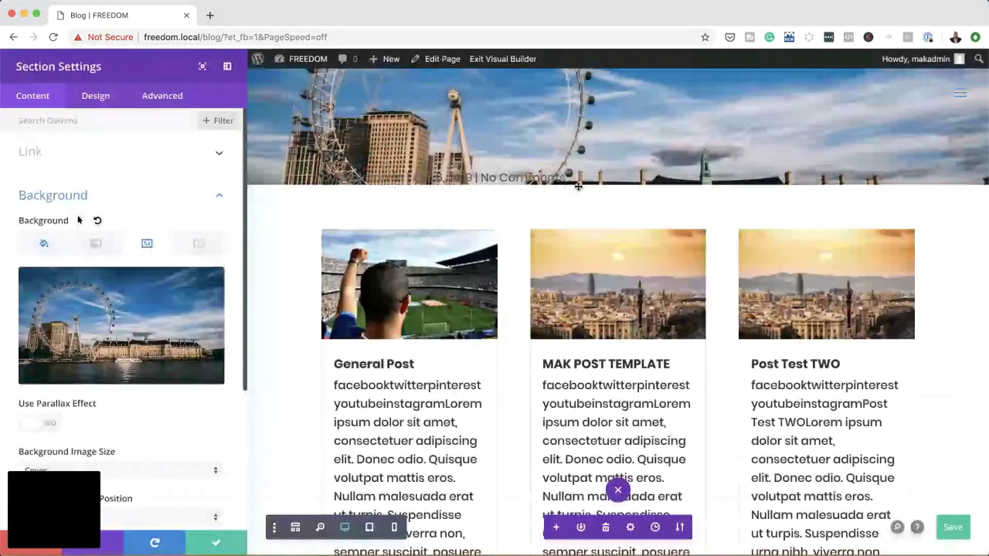
Set the section's background image blend to Multiply so the photo mixes with the background color.
click(48, 245)
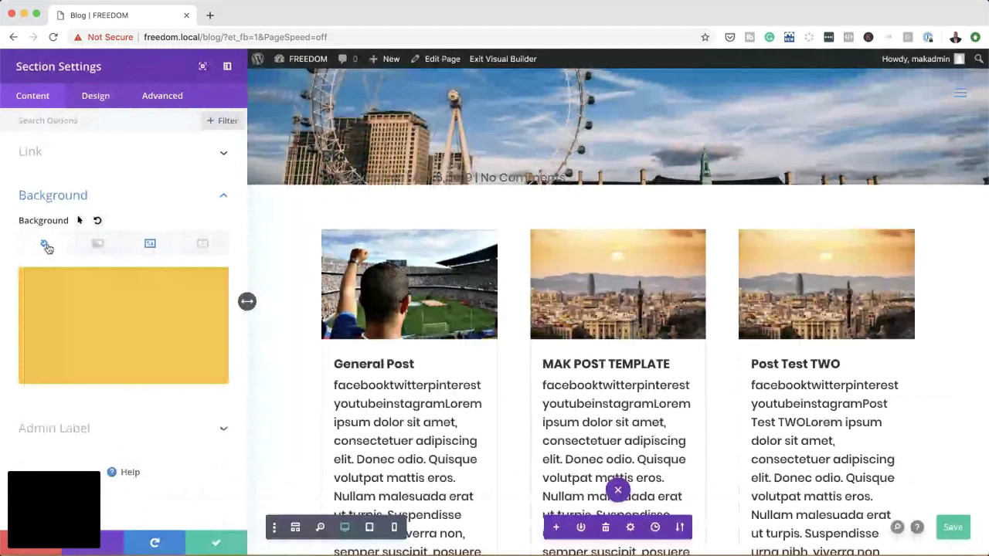
click(150, 245)
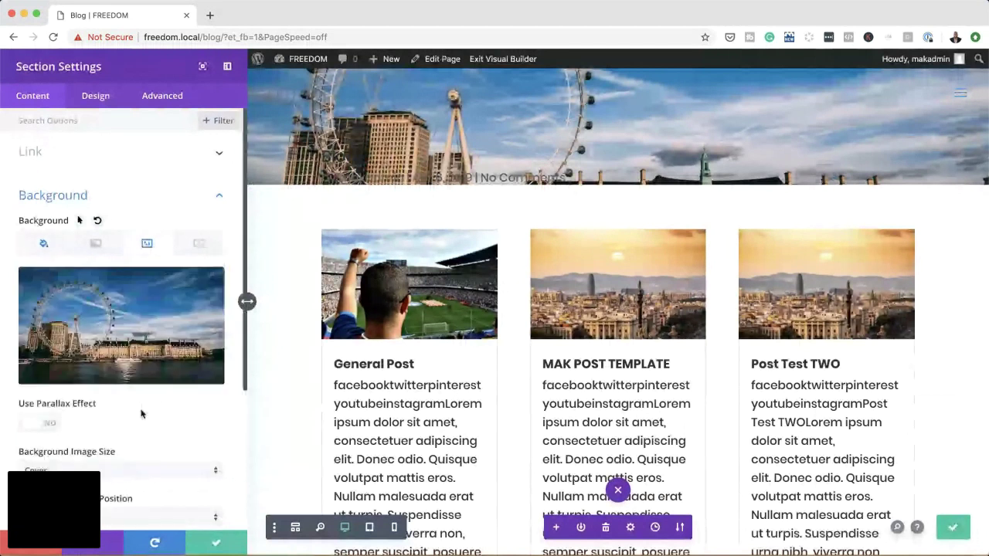
scroll(142, 414, down, 3)
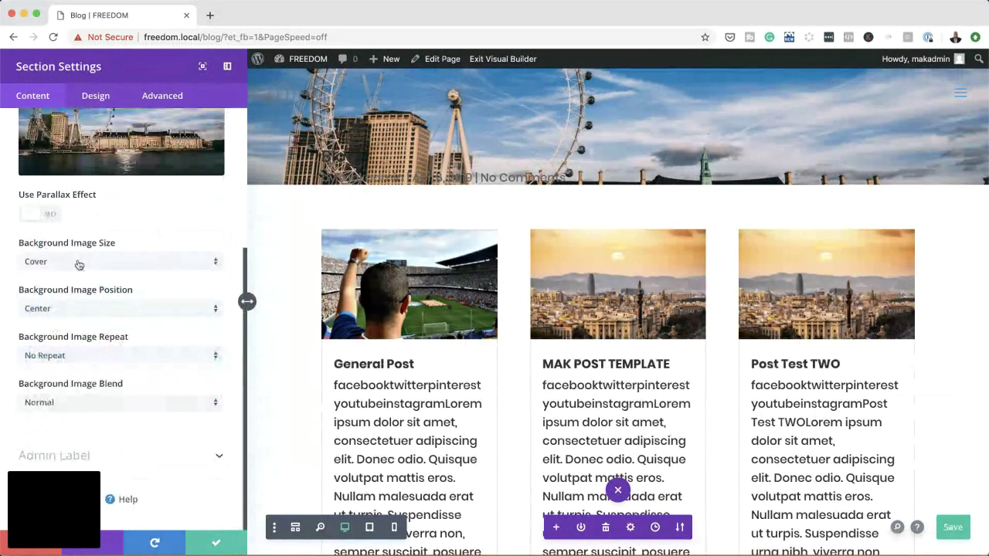
click(94, 408)
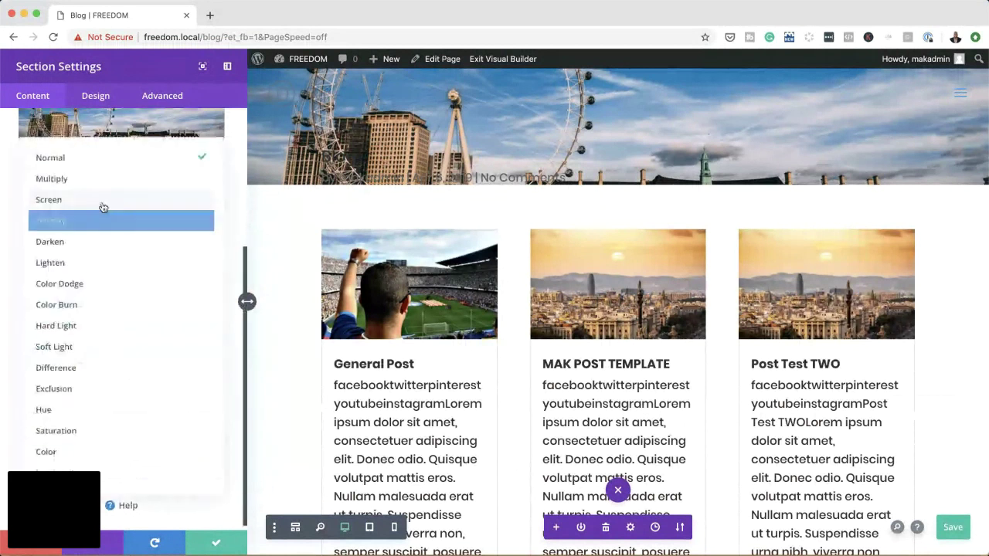
click(52, 178)
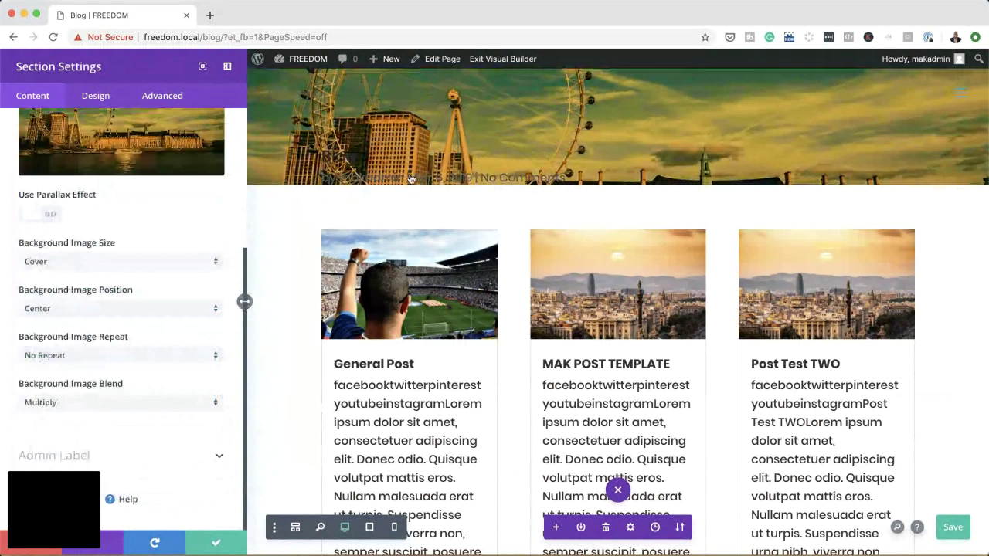
Change the title section's background color to the saved dark swatch #22232b.
scroll(191, 142, up, 3)
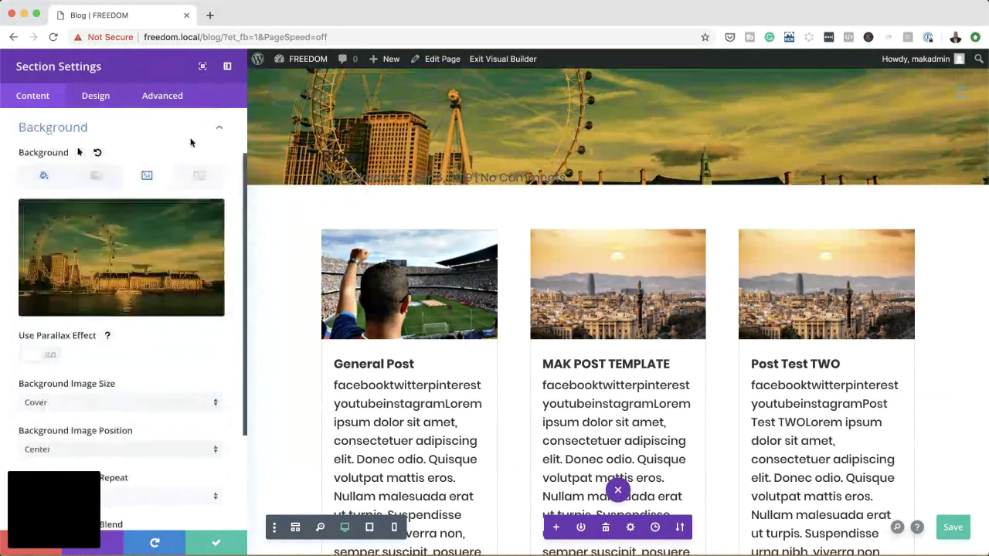
scroll(191, 142, up, 2)
click(46, 244)
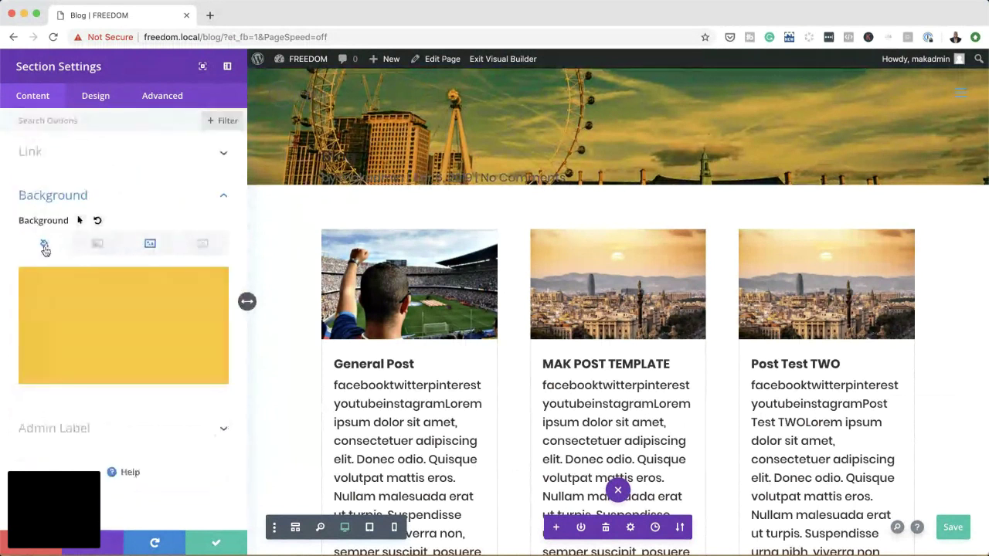
click(78, 319)
click(36, 388)
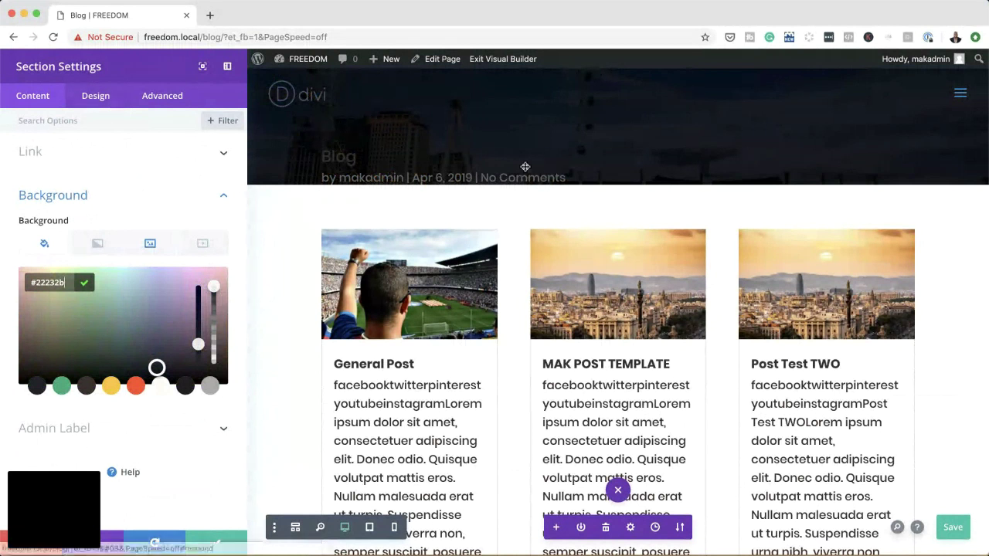
Link the section's top and bottom custom padding, set both to 119px, and save the section settings.
click(103, 100)
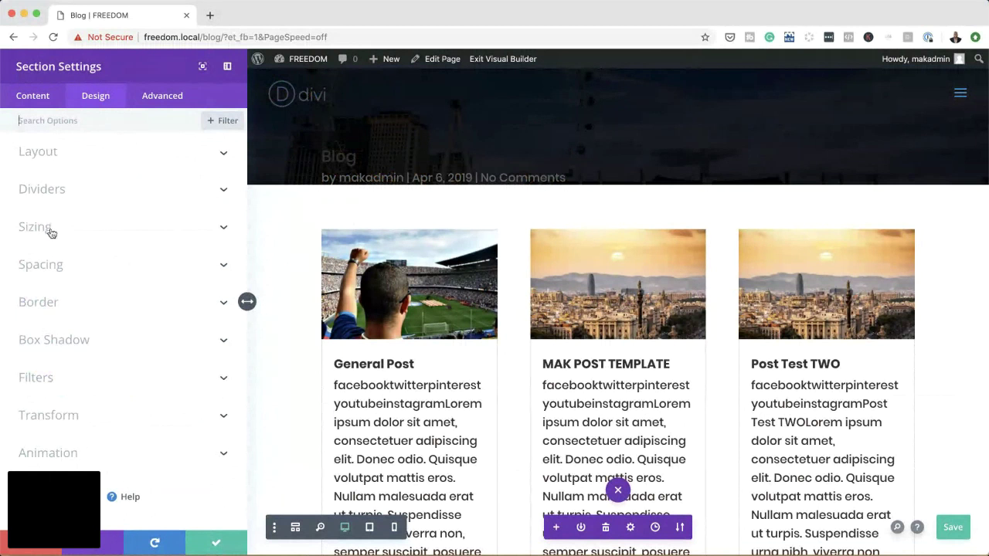
click(52, 265)
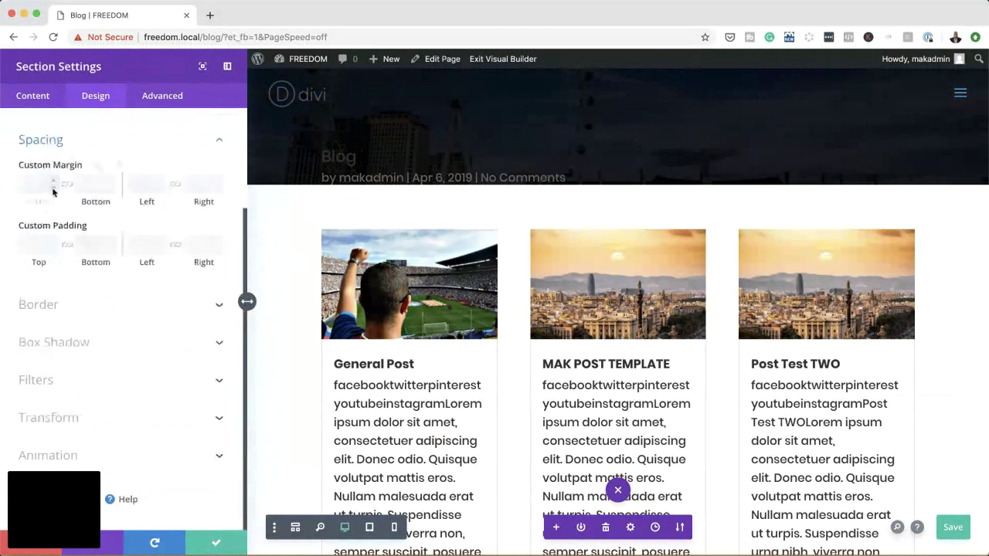
click(68, 244)
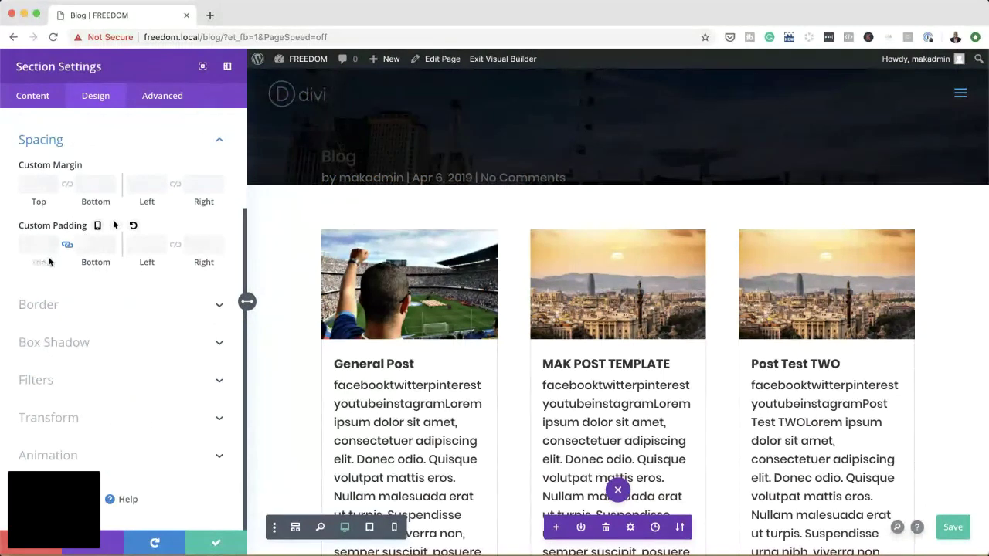
drag(40, 264, 71, 265)
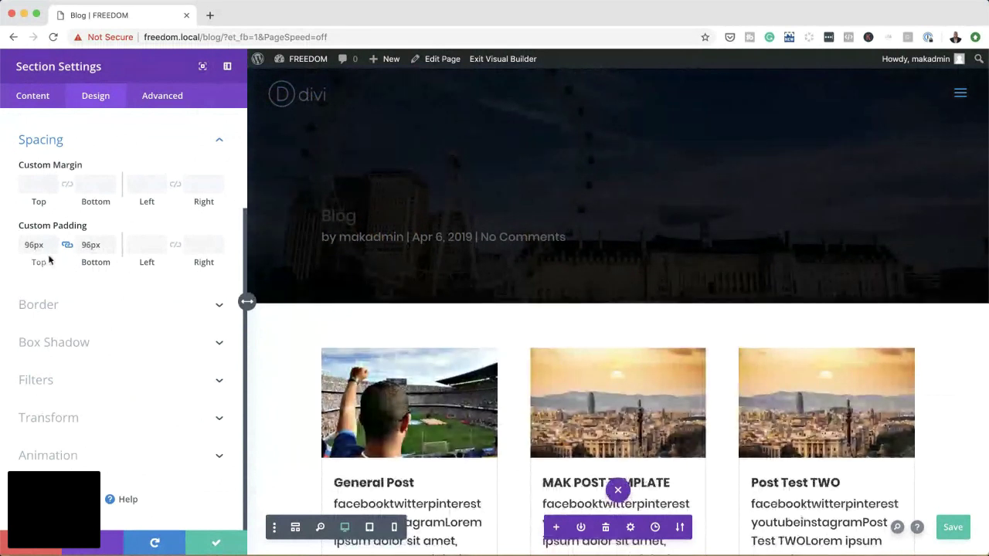
drag(35, 262, 47, 263)
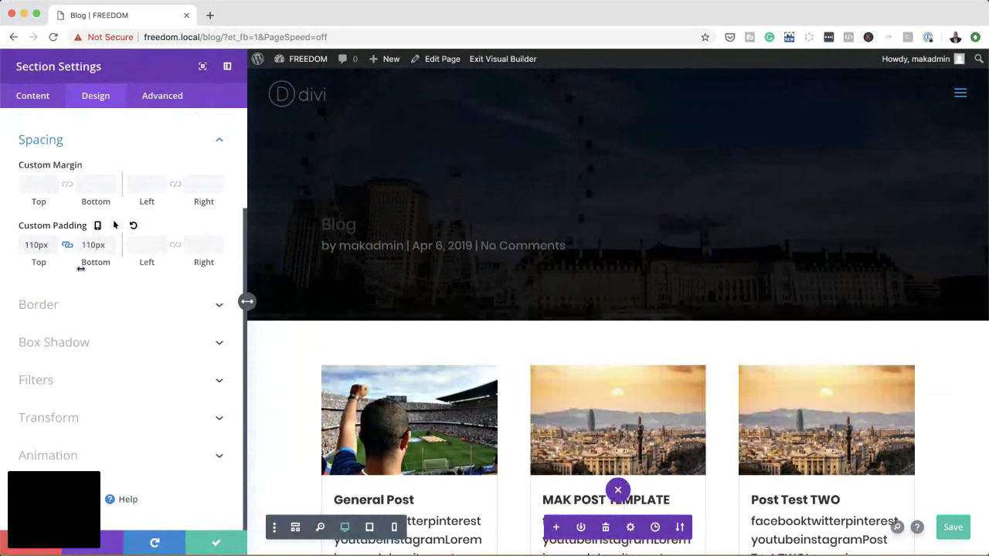
drag(36, 262, 42, 262)
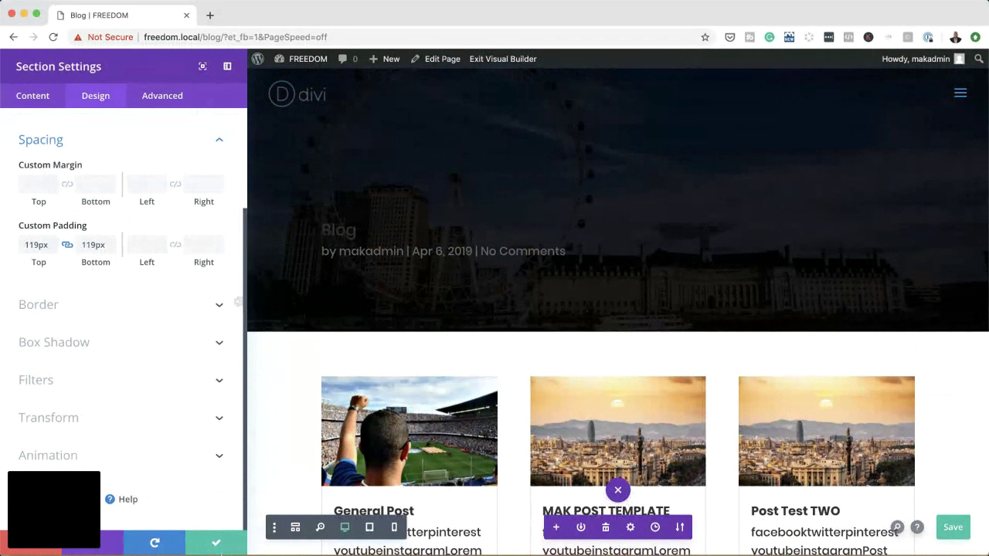
click(43, 97)
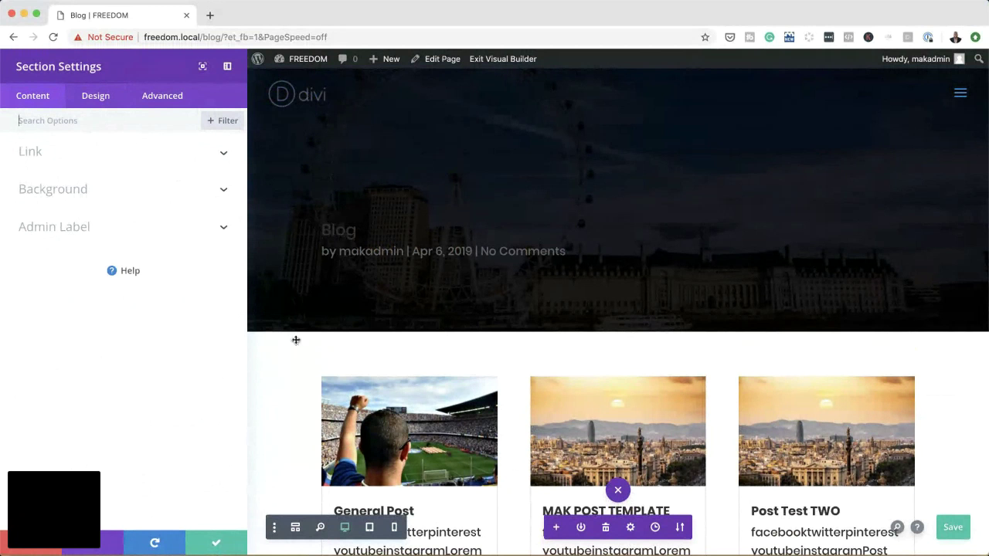
click(216, 544)
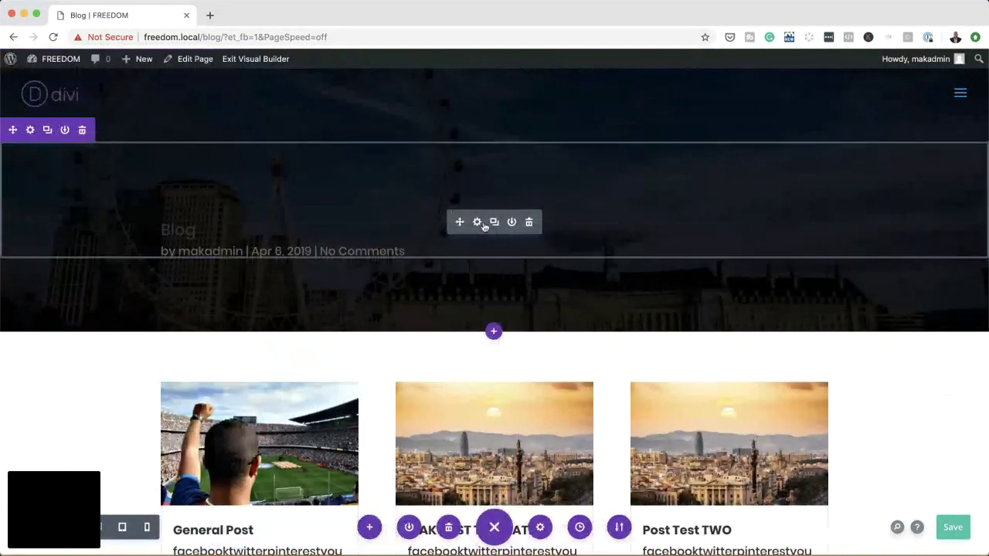
Set the Fullwidth Post Title module's text color to Light and its text orientation to centered.
click(478, 222)
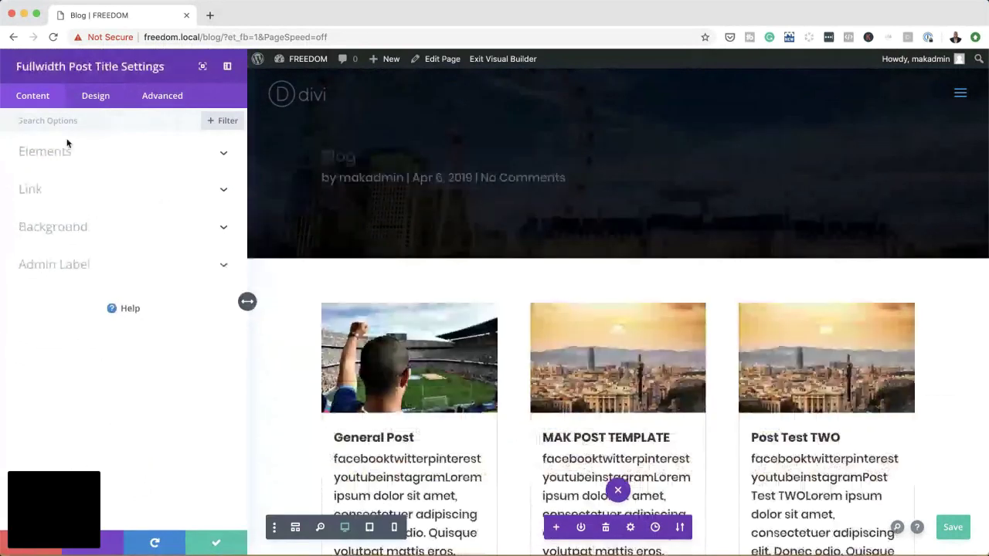
click(97, 97)
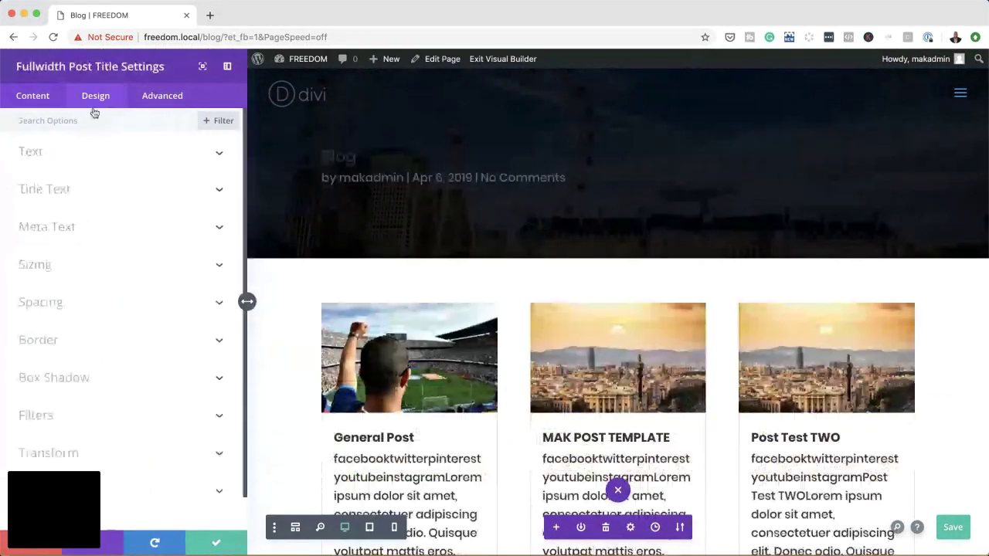
click(49, 157)
click(51, 200)
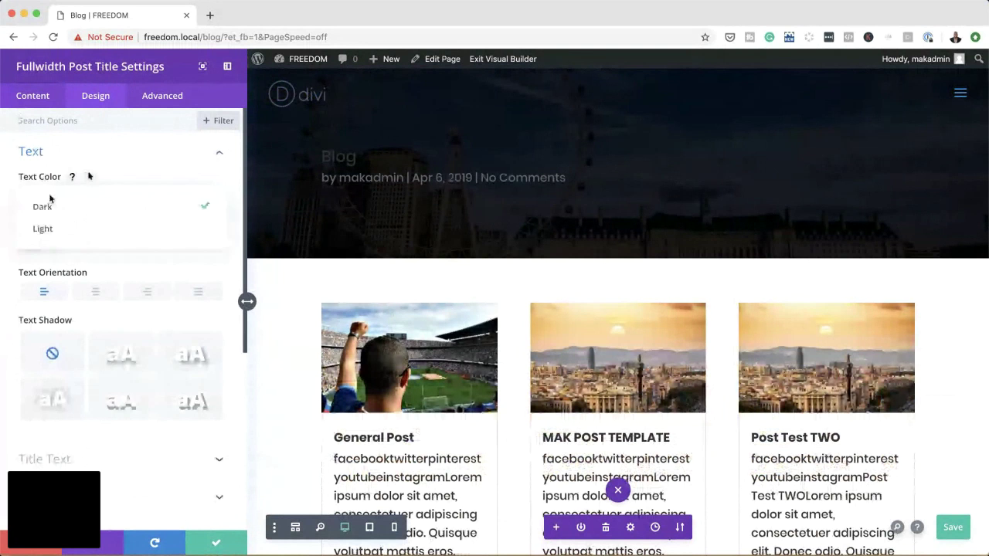
click(61, 231)
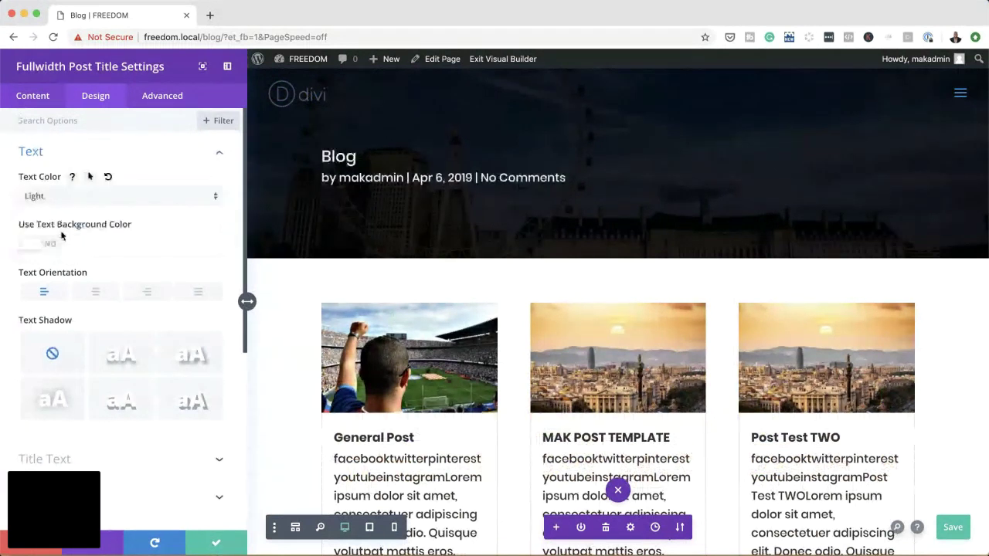
click(96, 293)
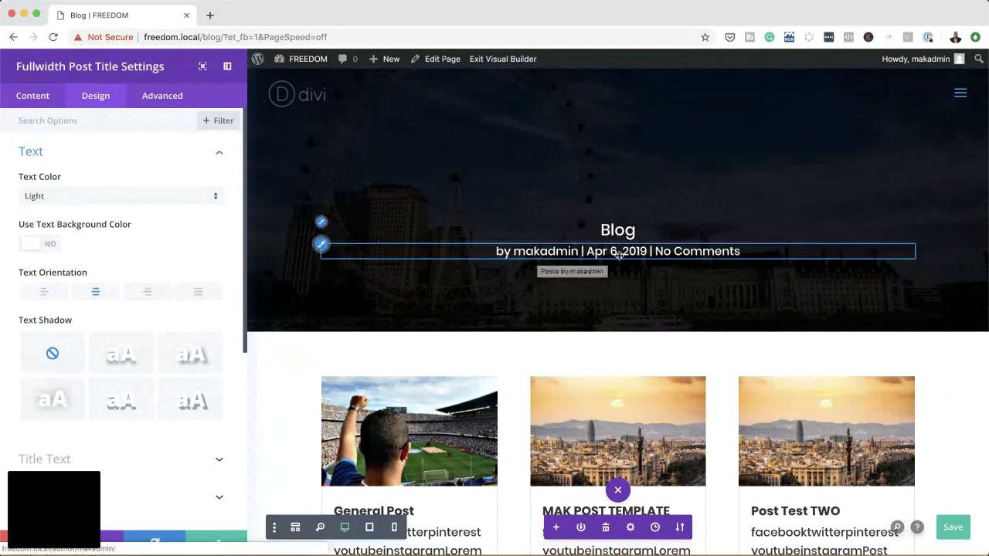
Turn off Show Author, Show Date and Show Meta in the Fullwidth Post Title module so only the title remains.
click(32, 95)
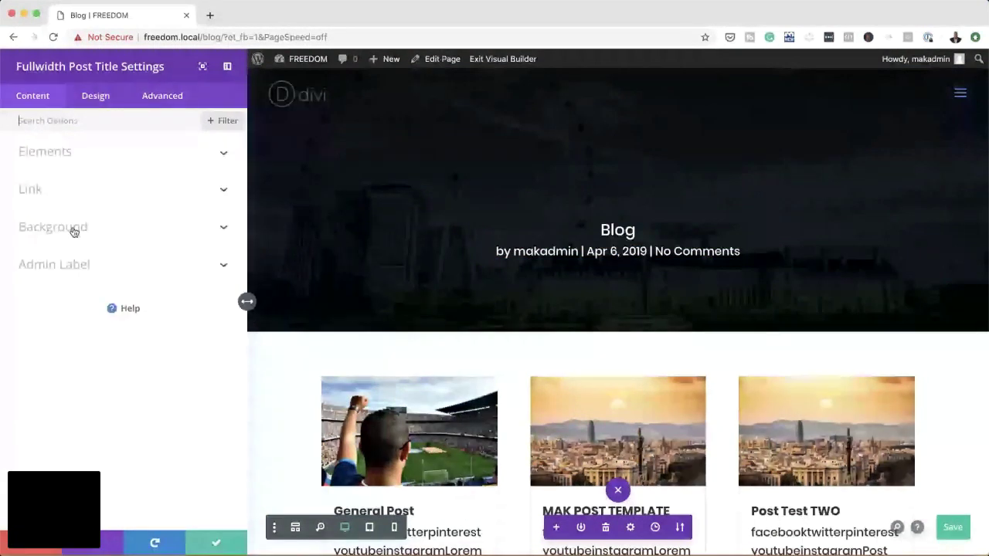
click(30, 292)
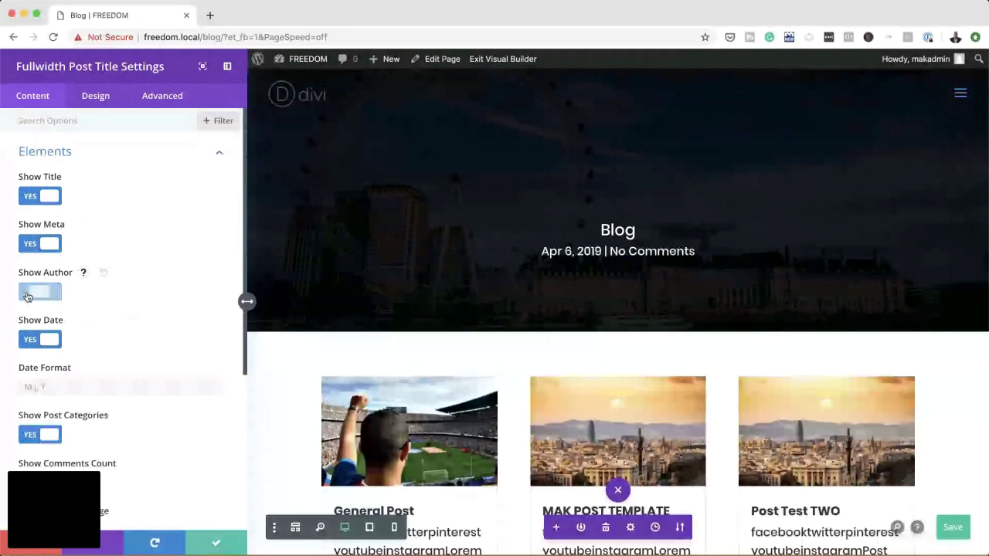
click(30, 341)
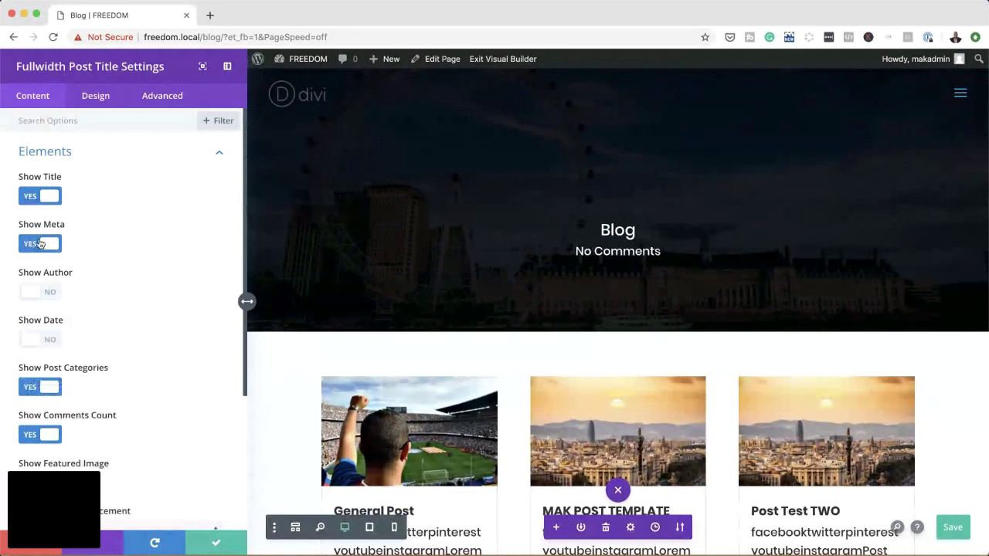
click(41, 244)
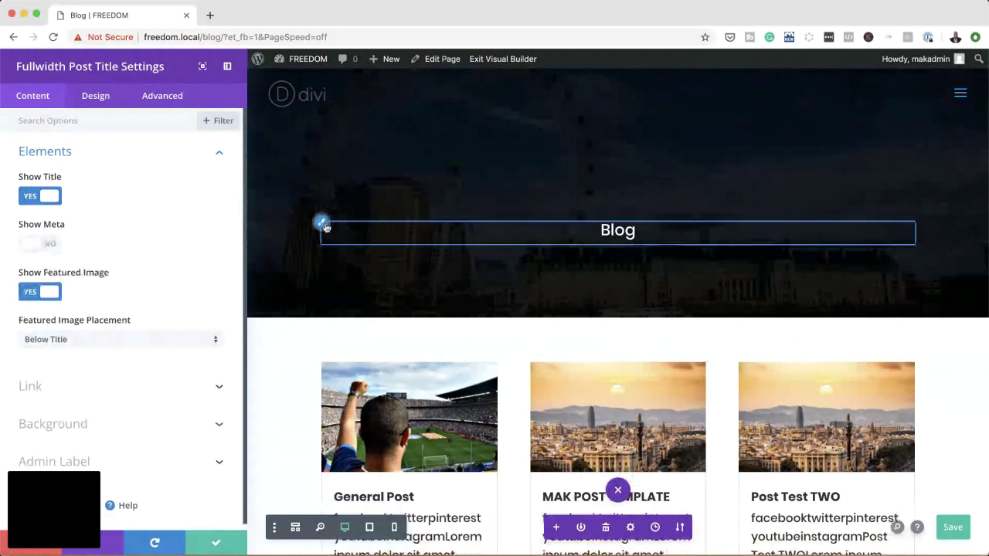
Set the Blog title's font style to all uppercase in the Fullwidth Post Title module.
click(323, 226)
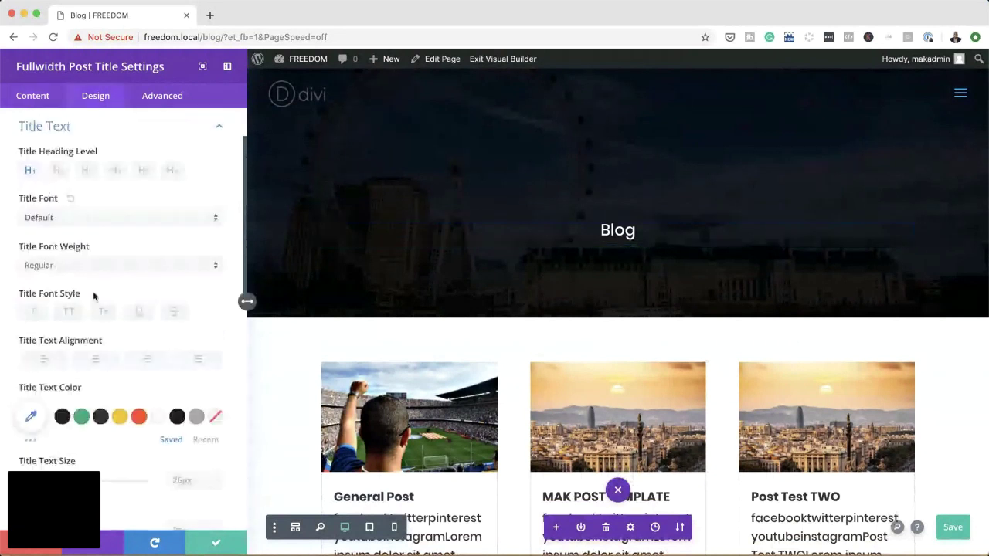
click(71, 313)
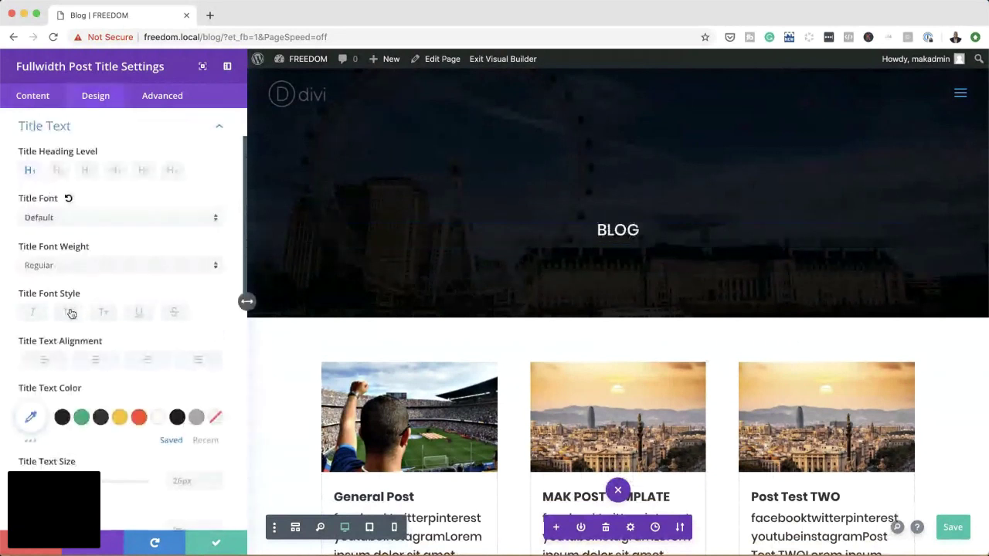
Style the Blog title with yellow text, a 59px text size and 31px letter spacing, and save the module settings.
click(120, 417)
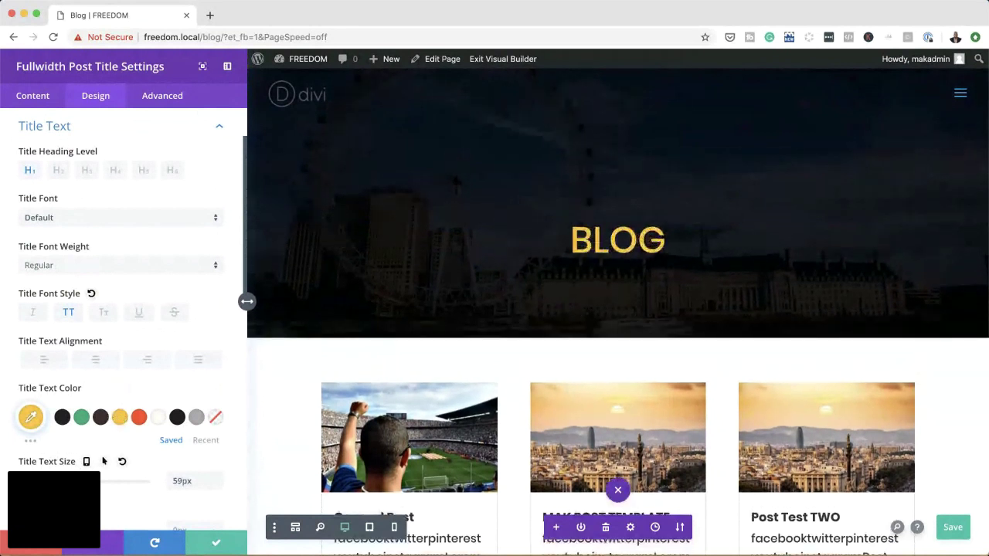
scroll(140, 477, down, 5)
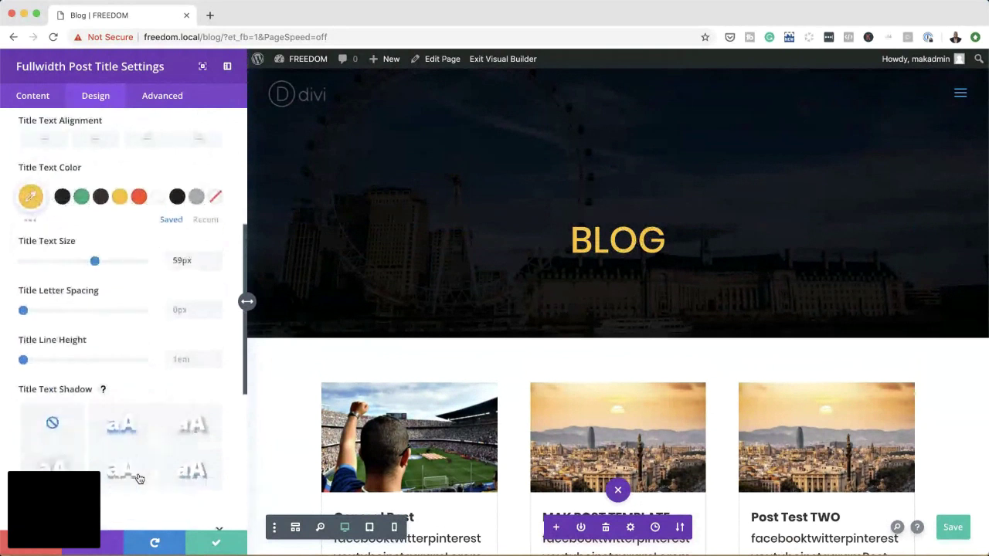
scroll(137, 477, down, 4)
scroll(138, 477, up, 1)
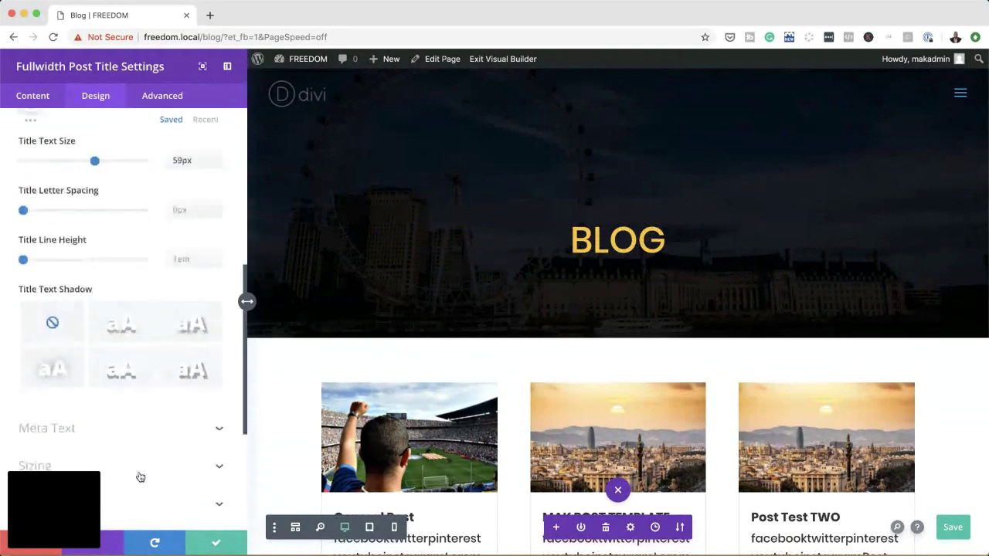
click(42, 211)
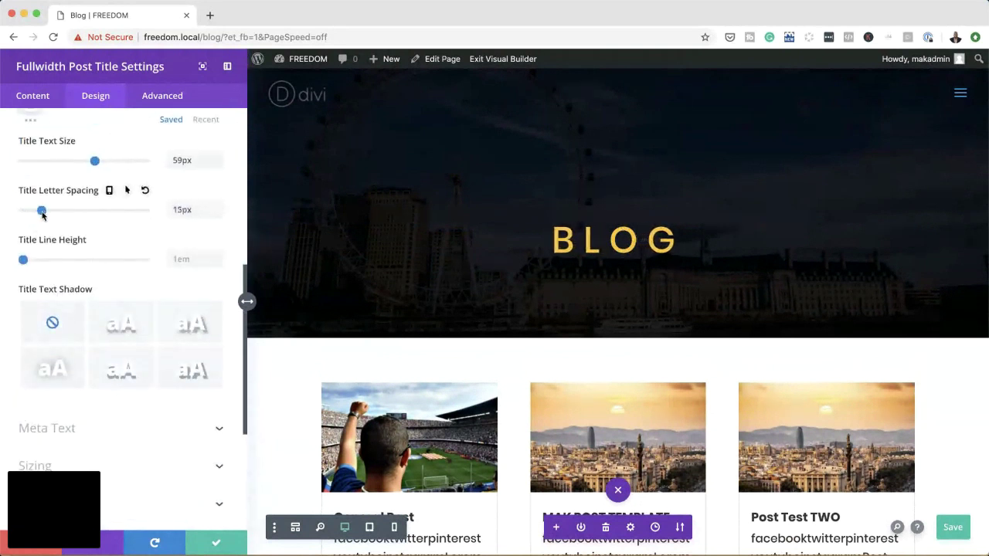
drag(42, 215, 61, 224)
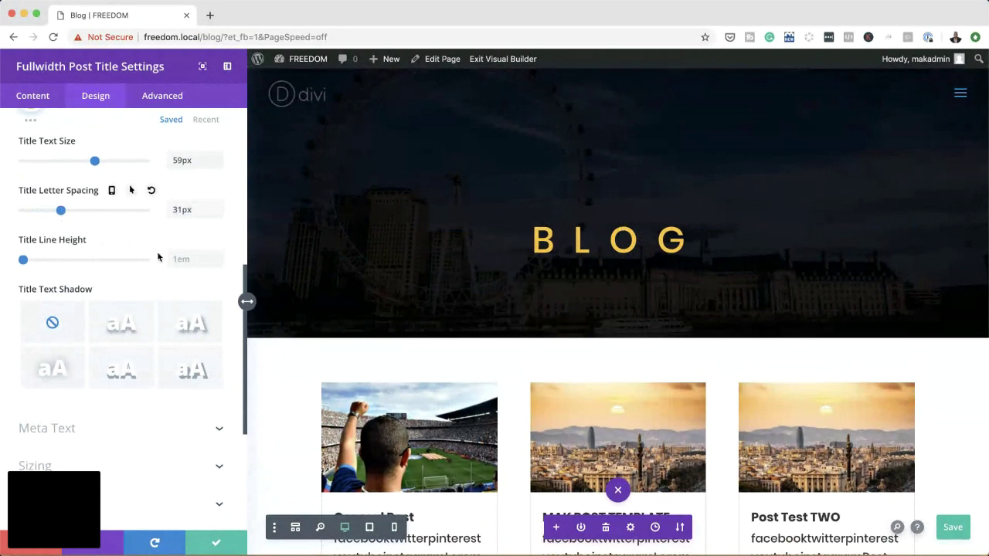
scroll(152, 276, up, 1)
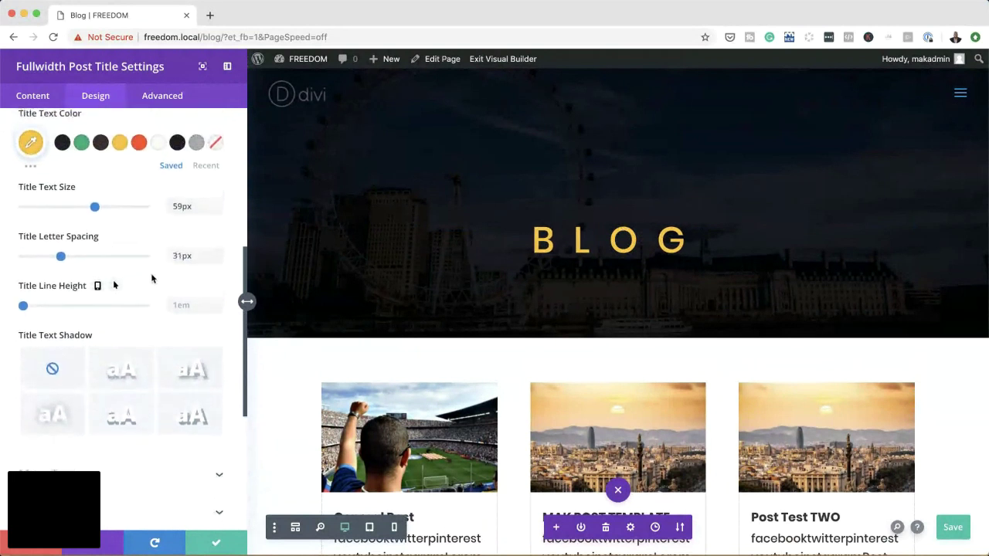
click(216, 544)
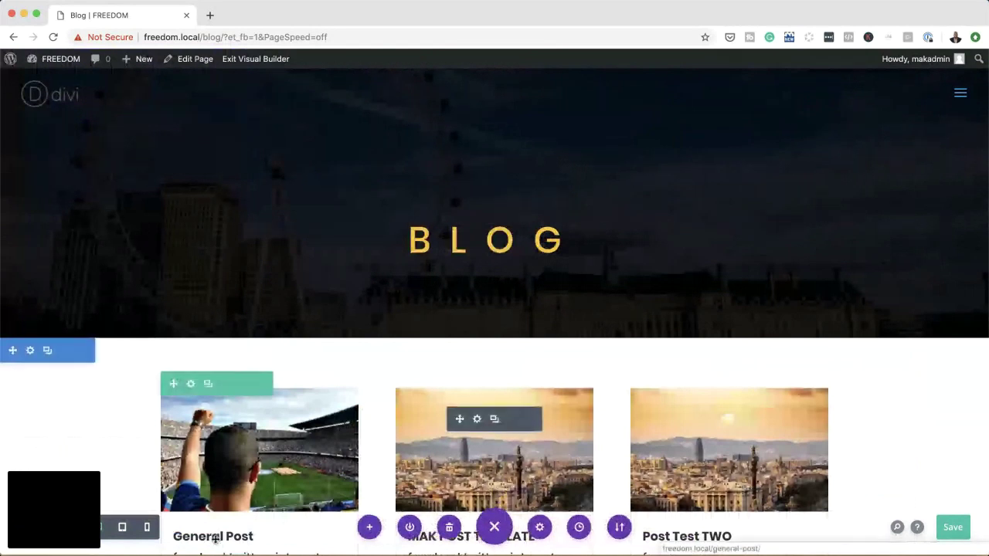
Save the Blog page and exit the Visual Builder to view the live page.
scroll(117, 277, down, 2)
scroll(910, 449, up, 2)
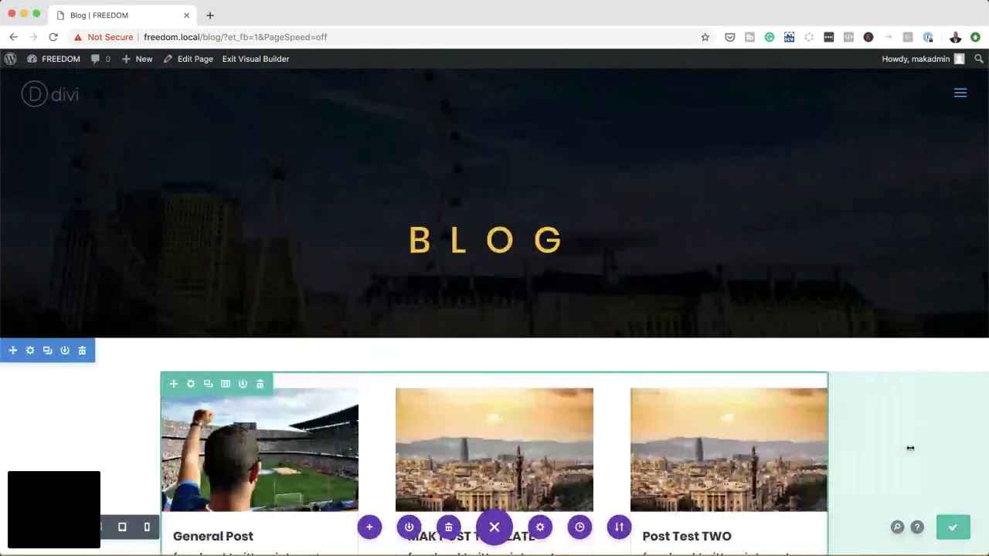
key(super+s)
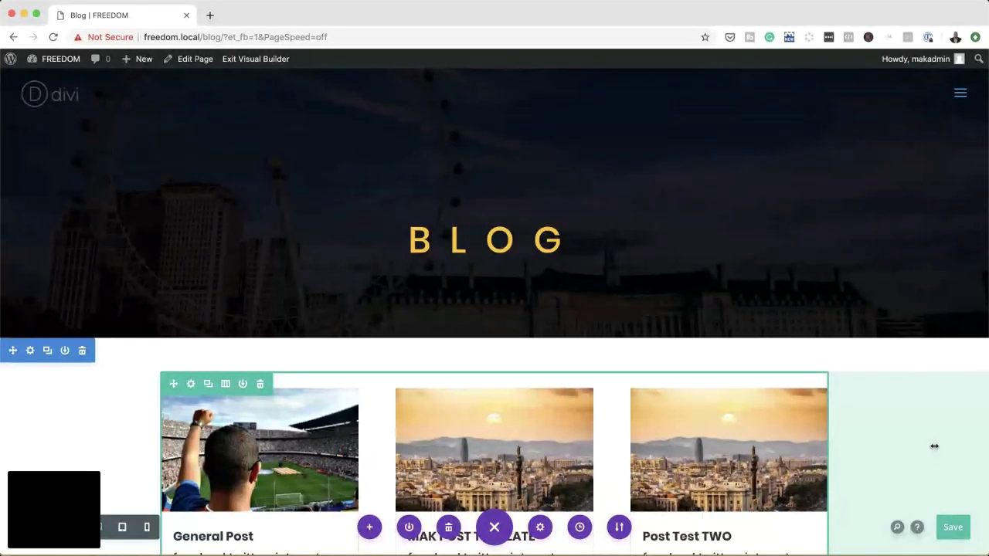
scroll(930, 385, down, 1)
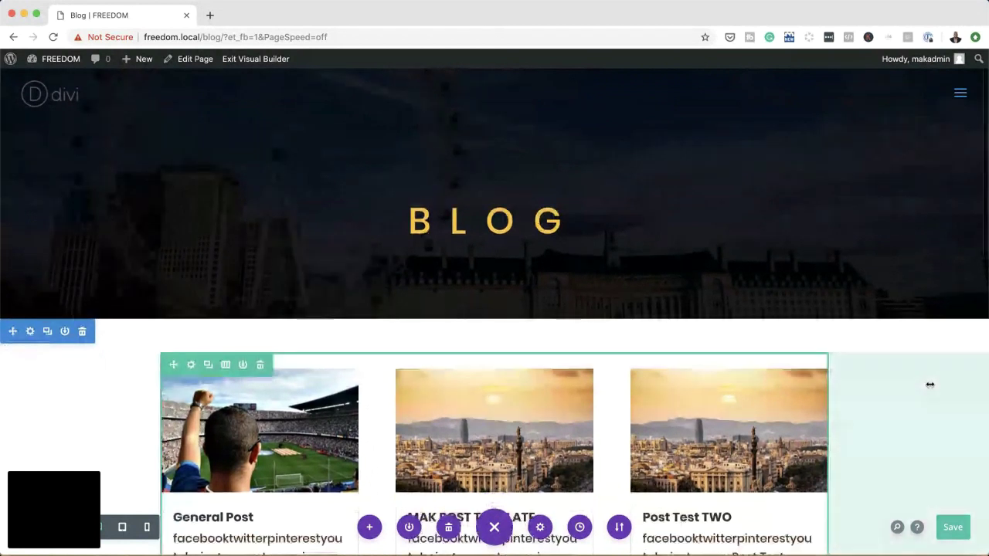
click(957, 530)
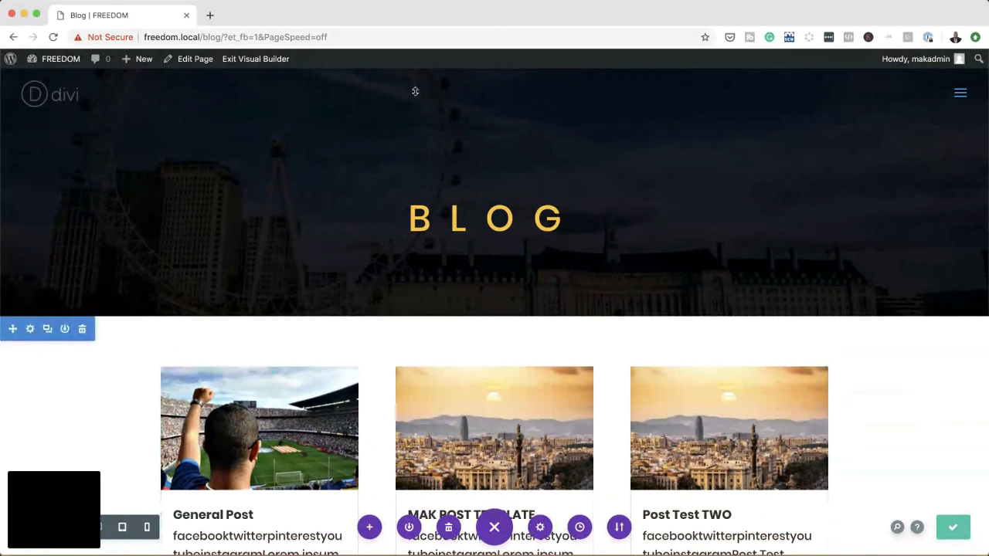
click(239, 60)
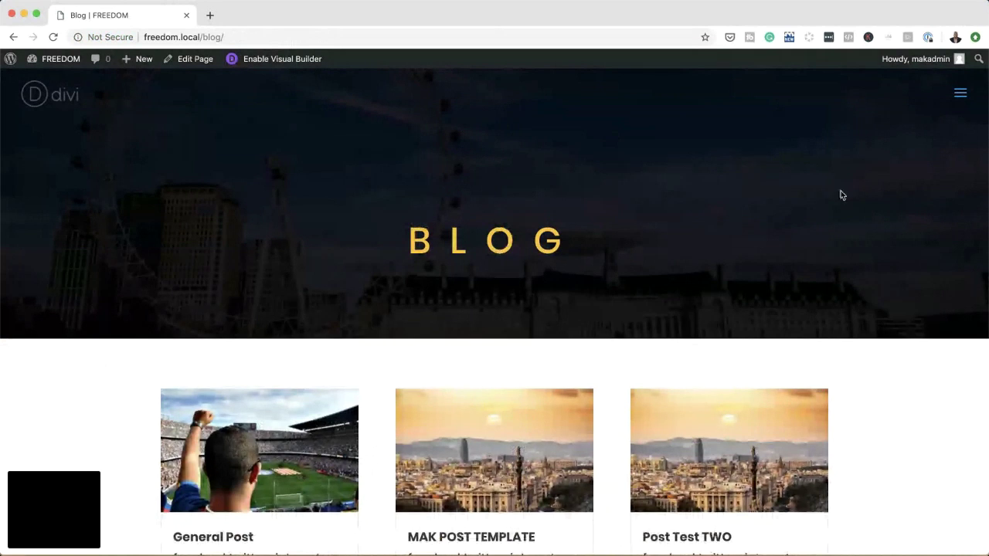
Open the MAK POST TEMPLATE post from the blog grid and review its layout from header to comment section.
scroll(842, 196, down, 3)
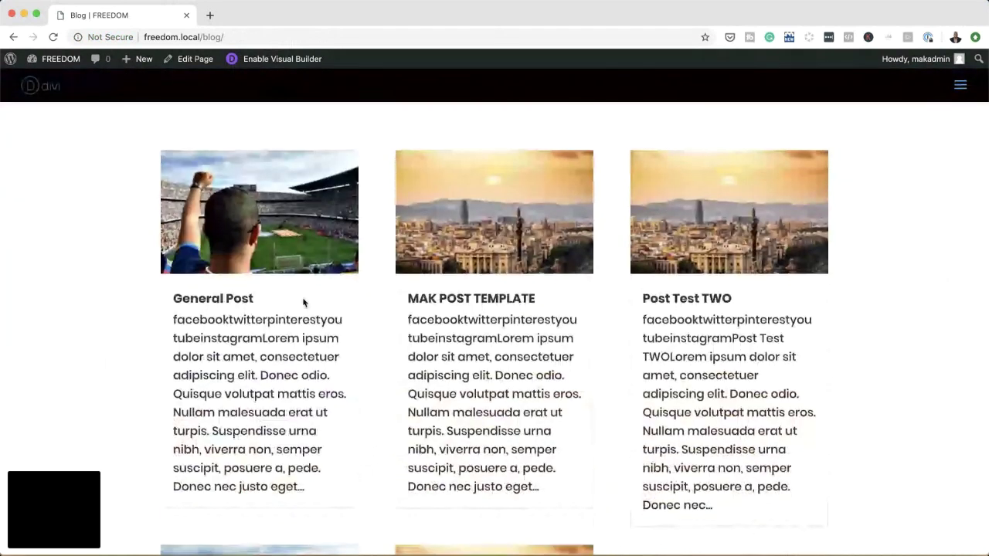
click(508, 301)
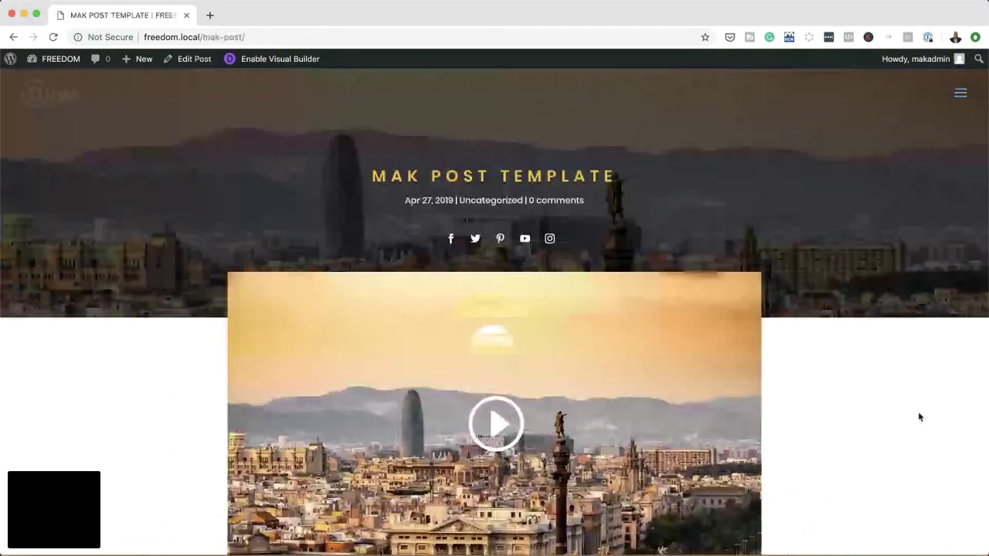
scroll(926, 394, down, 1)
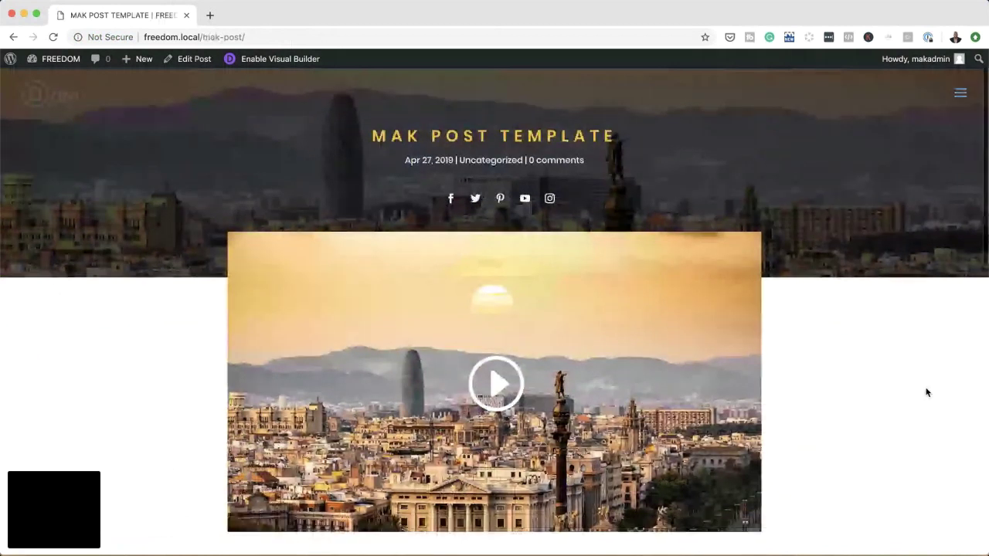
scroll(927, 393, down, 4)
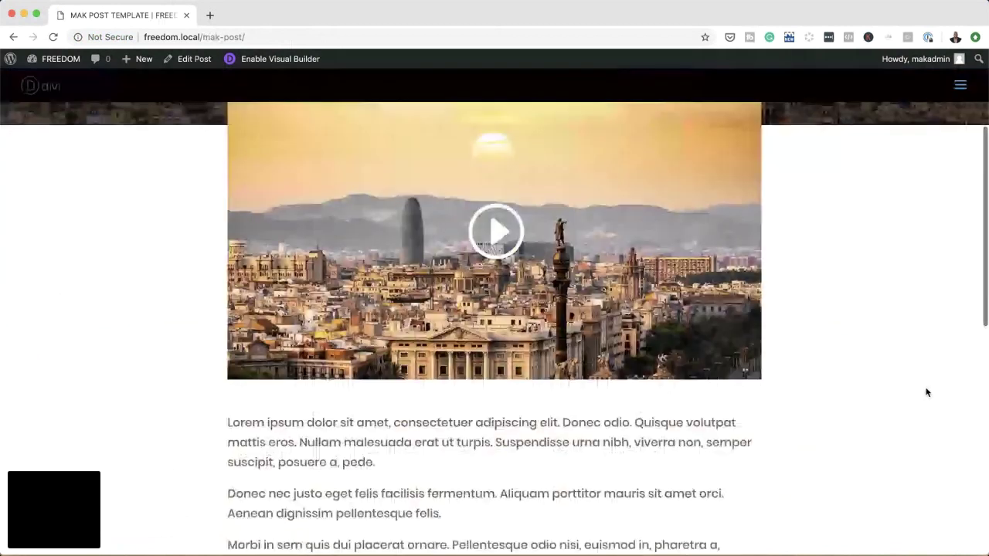
scroll(926, 393, down, 7)
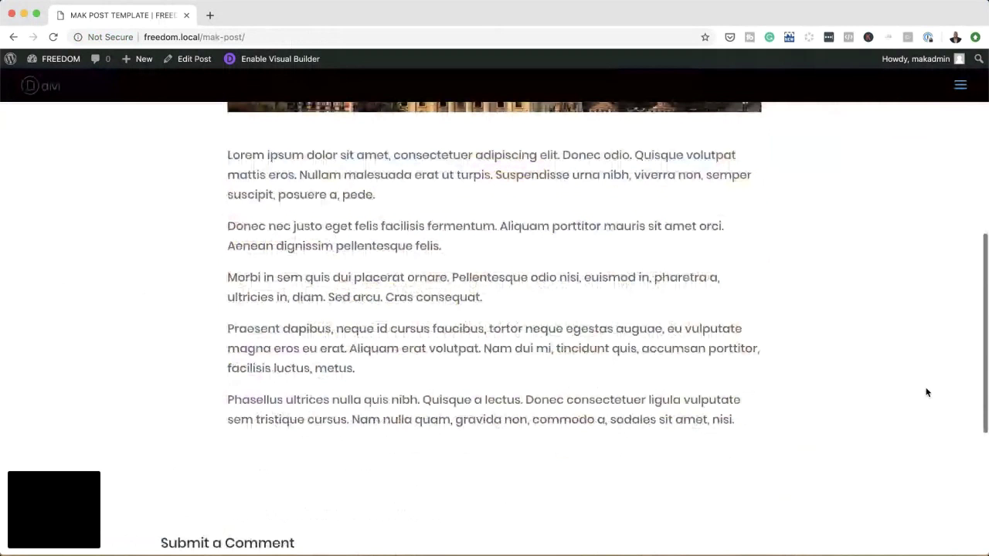
scroll(926, 393, up, 12)
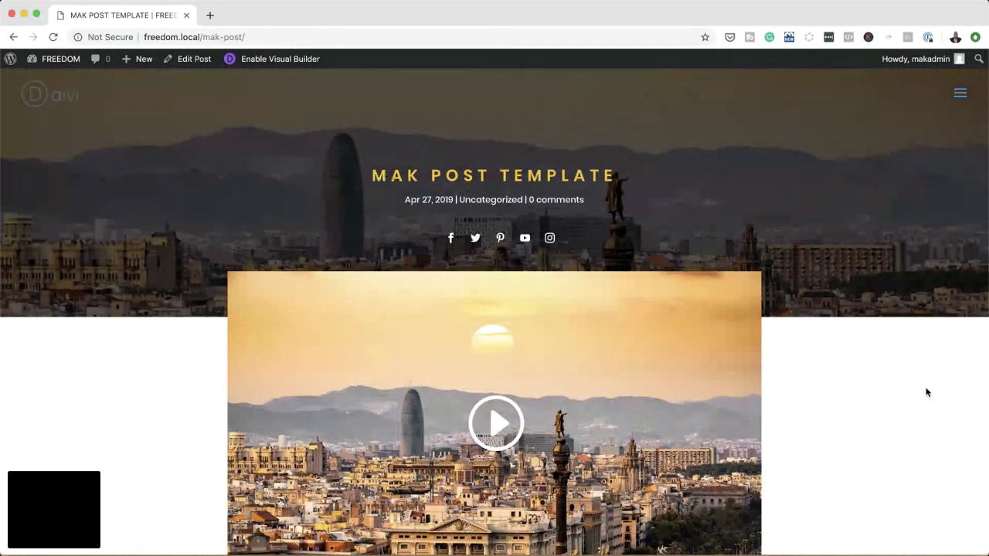
Return to the Blog page through the site's navigation and reopen the MAK POST TEMPLATE post to check its header.
click(961, 95)
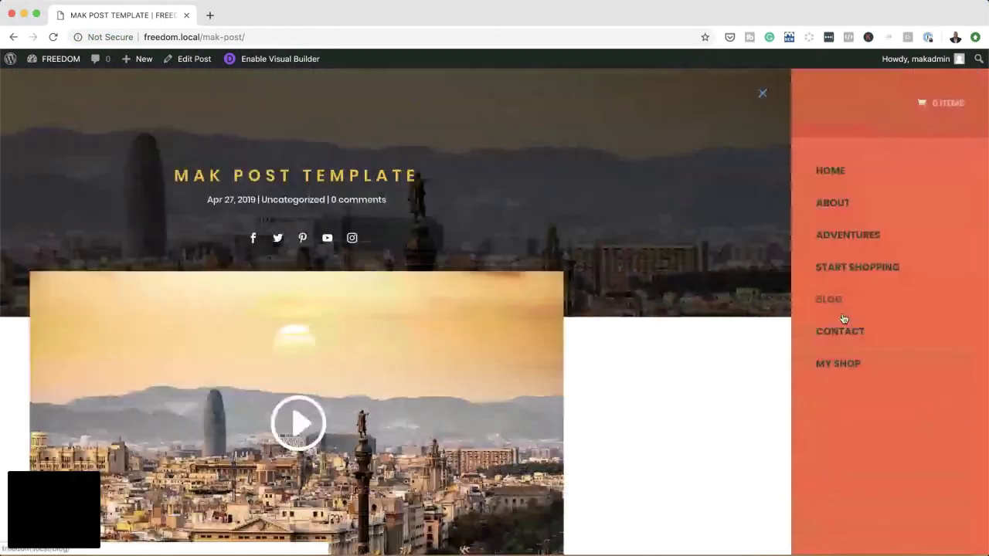
click(847, 305)
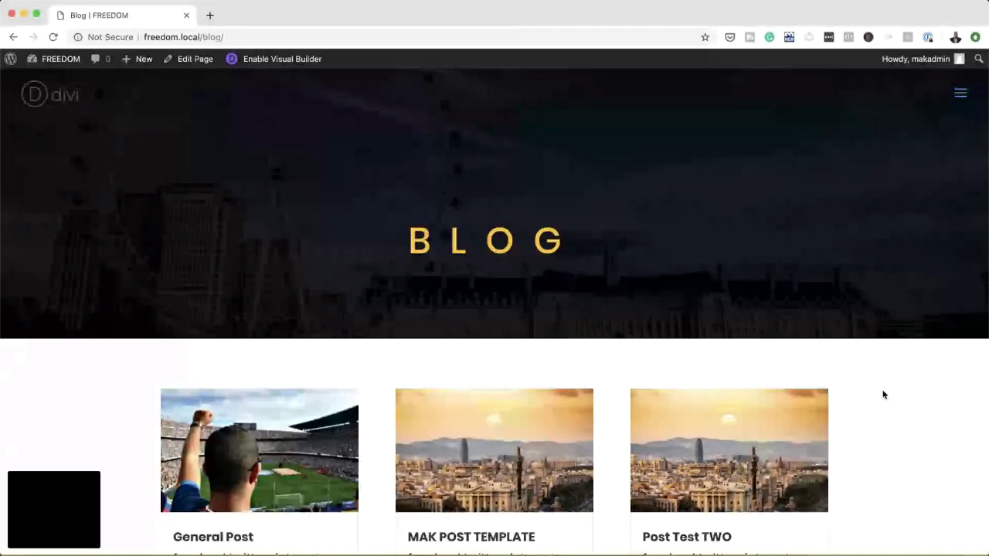
scroll(430, 396, down, 3)
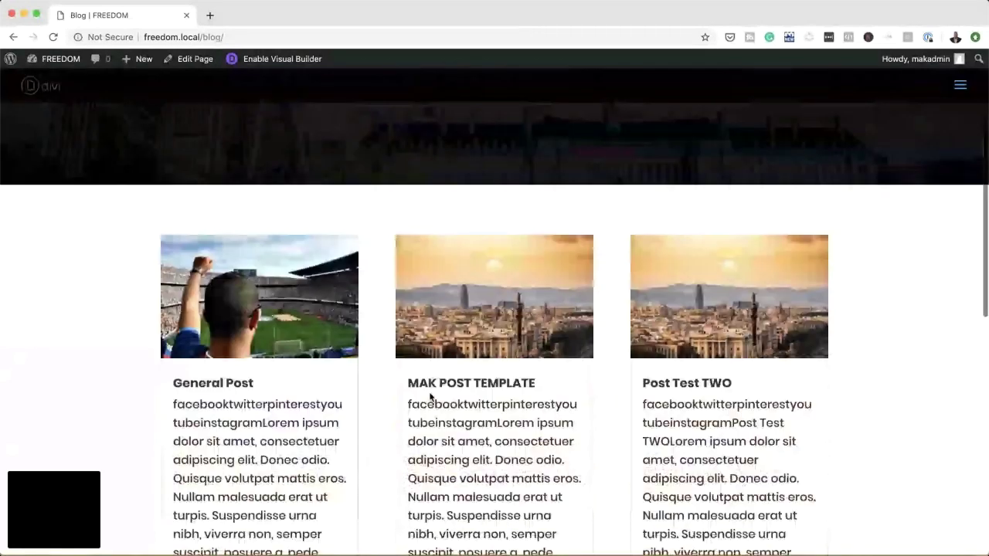
click(431, 391)
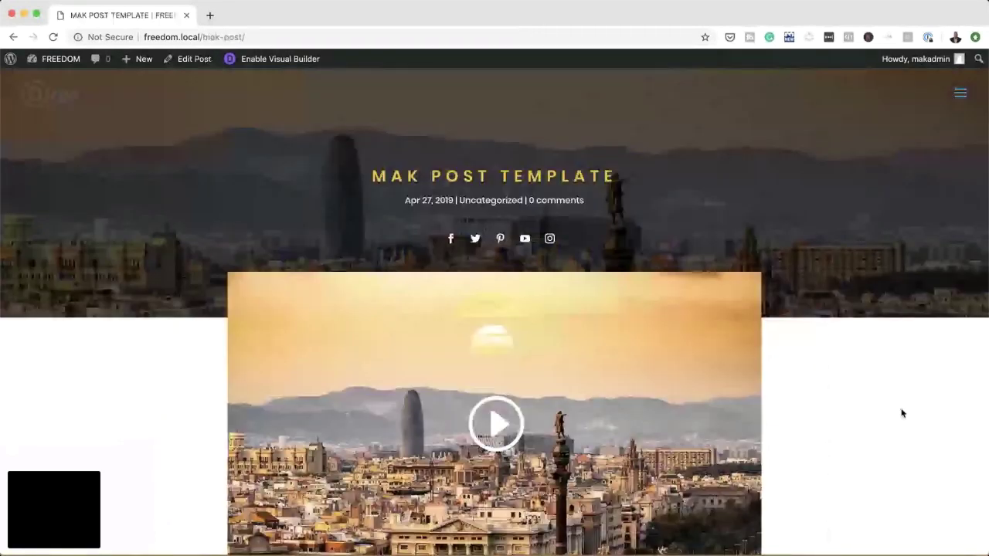
scroll(903, 409, down, 1)
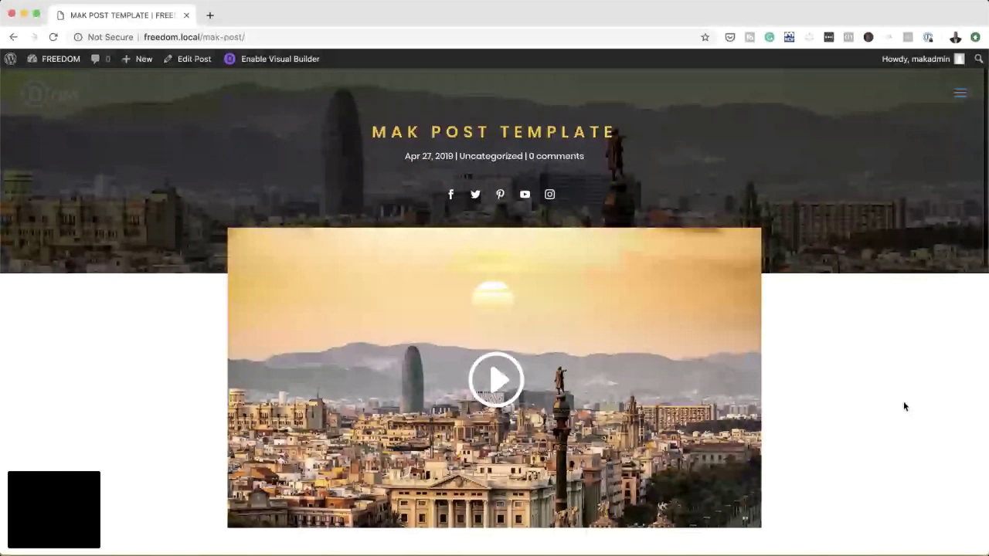
scroll(904, 402, up, 1)
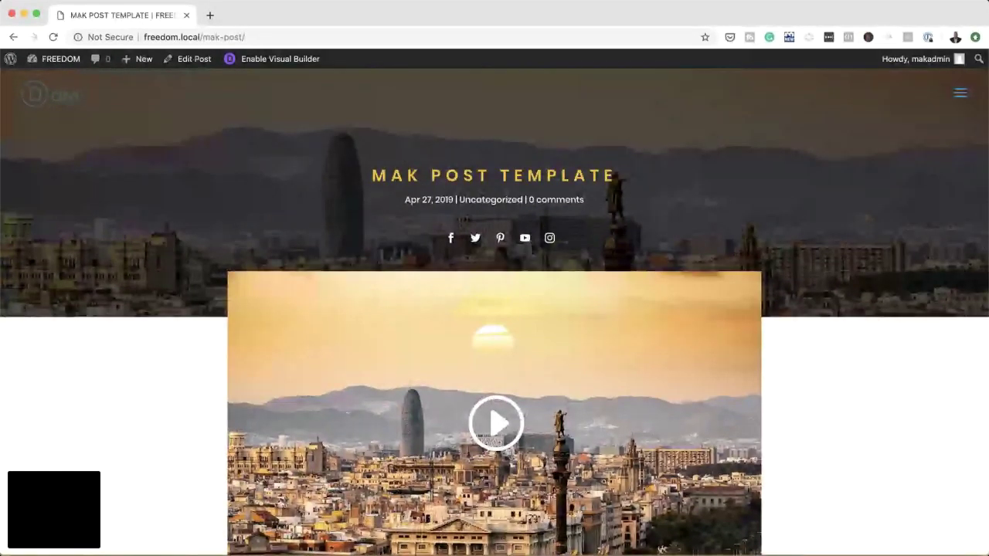